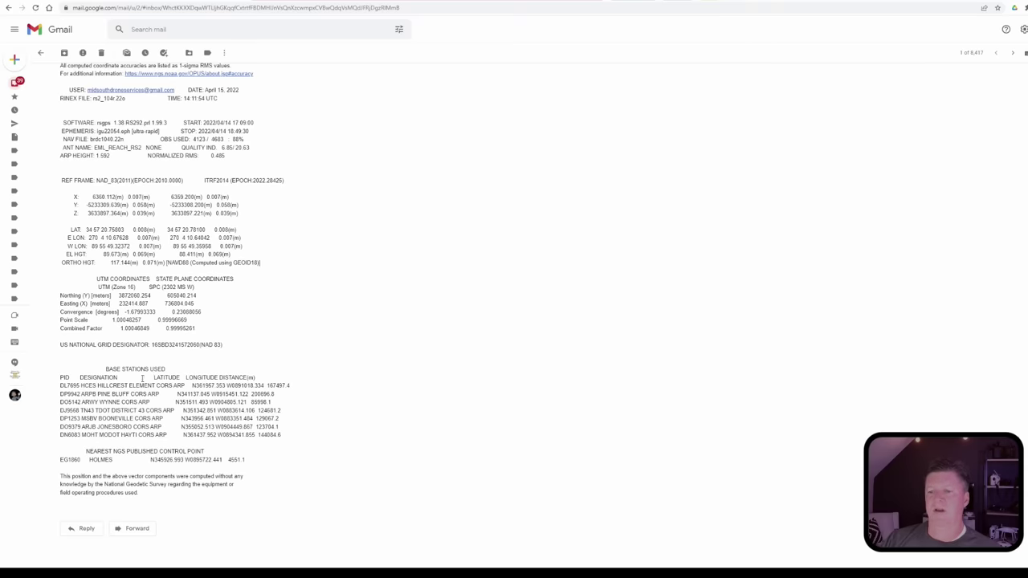
Highlight the base stations used in the OPUS solution email, then switch to EZSurv and place its window beside the email
left_click_drag(60, 386, 286, 445)
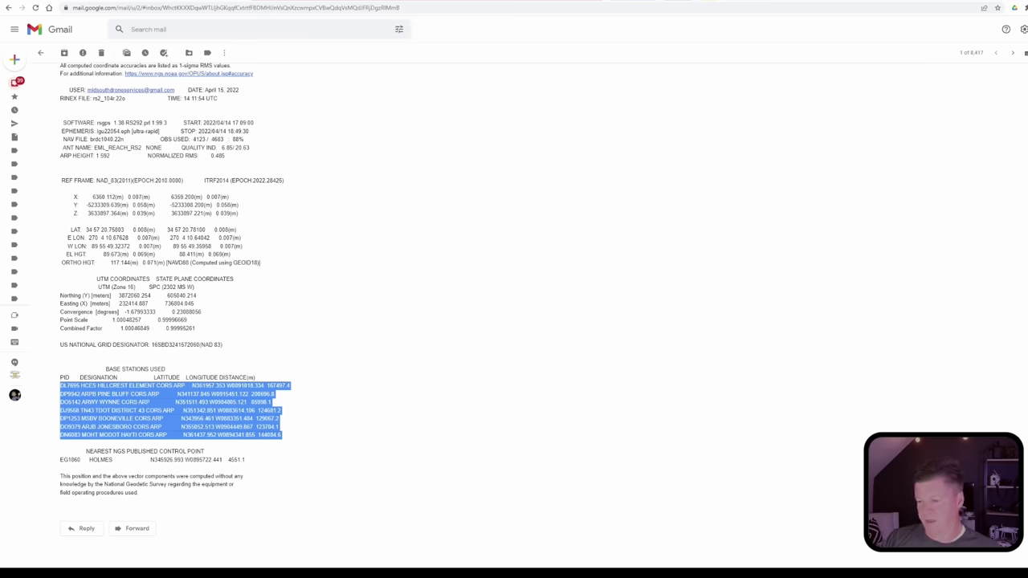
key("alt+Tab")
left_click_drag(402, 81, 618, 70)
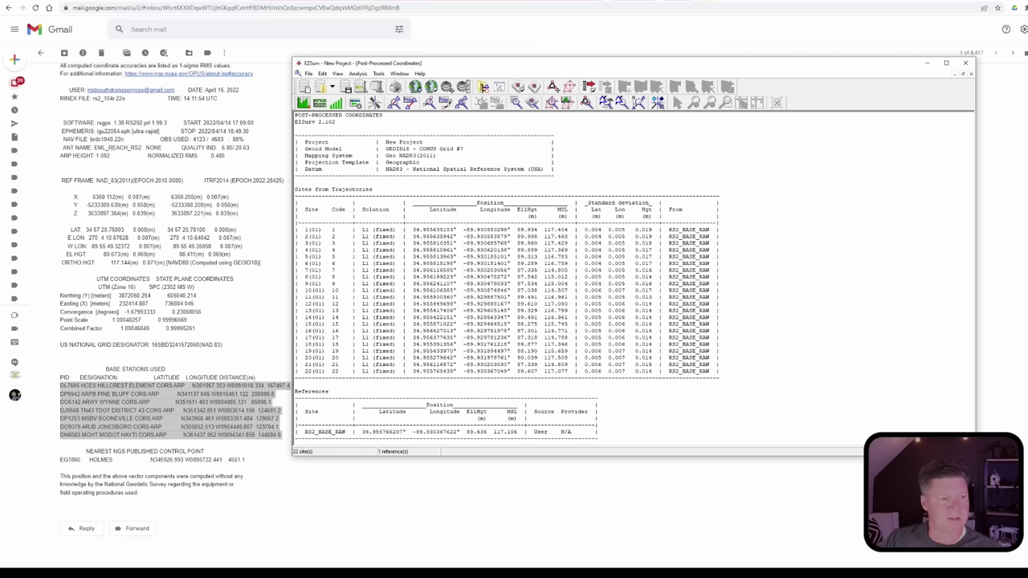
Calculate the ellipsoid height difference between the OPUS and EZSurv base positions in Calculator as 89.673 minus 89.636
left_click_drag(415, 222, 817, 147)
type("89.673")
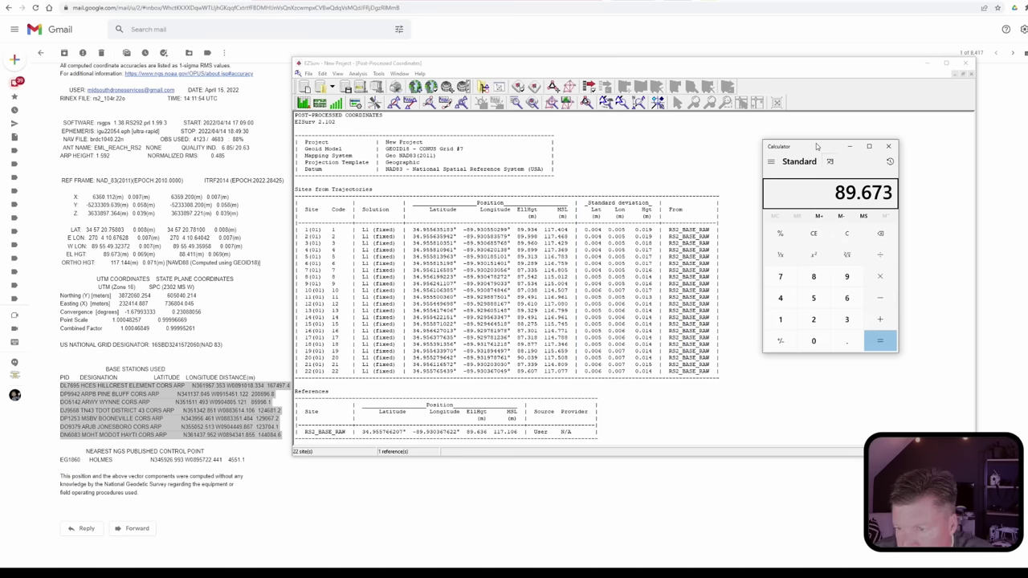
key("minus")
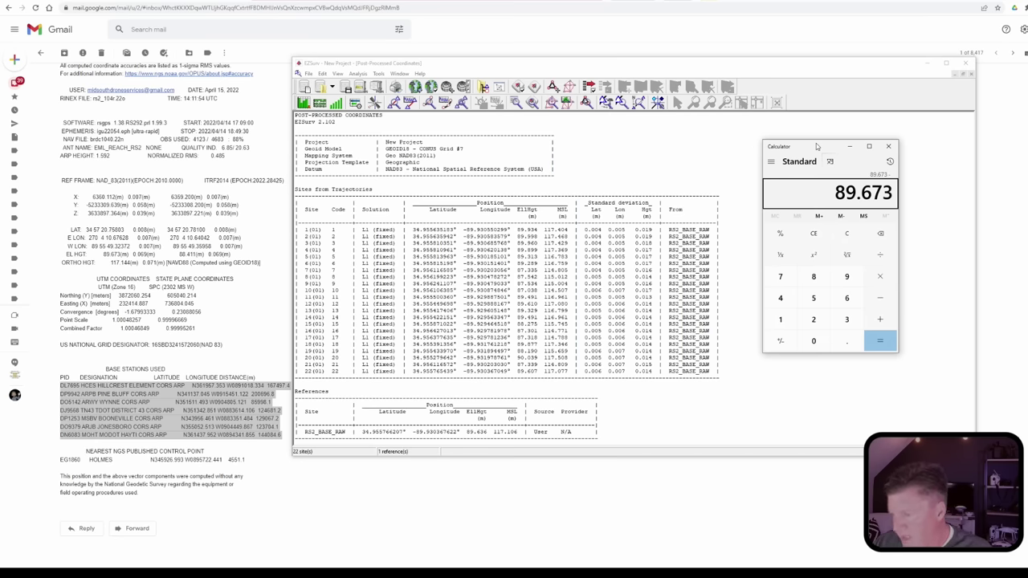
type("89.636")
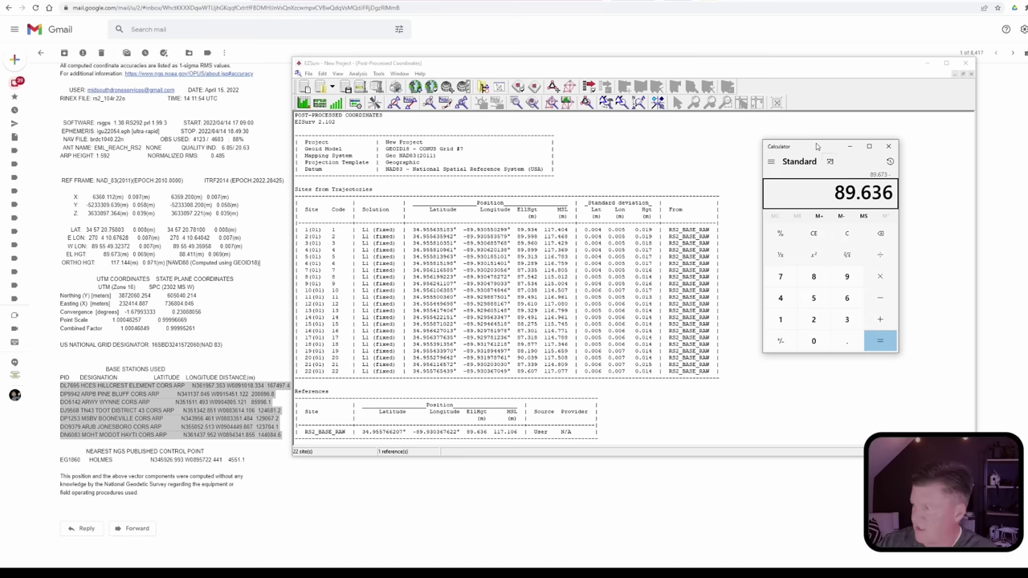
key("Return")
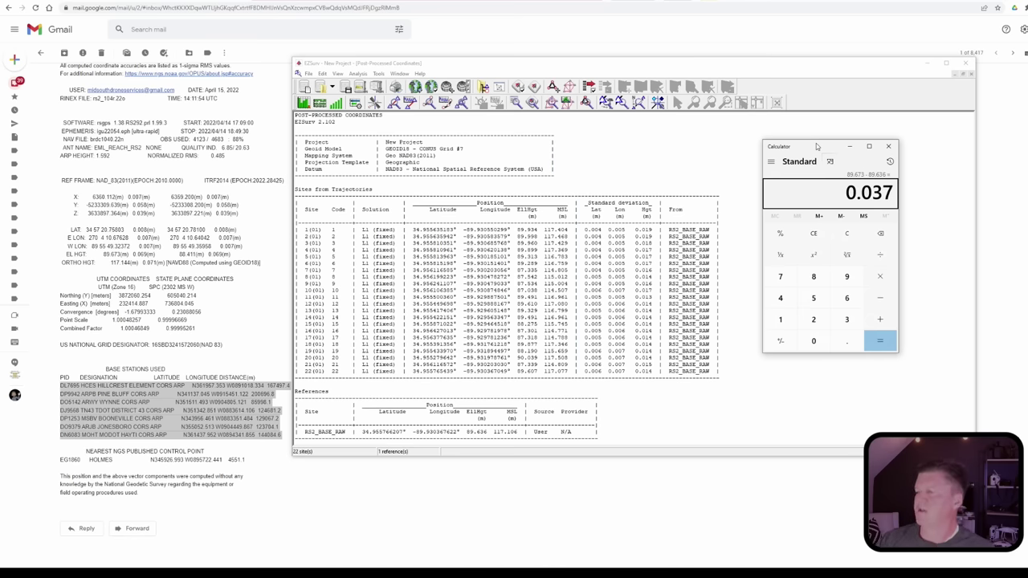
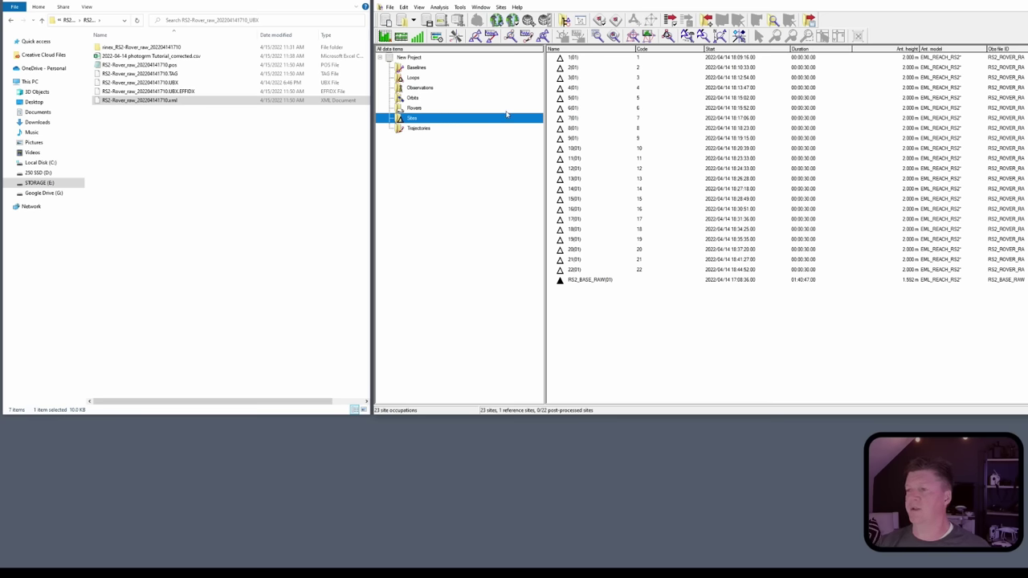
Run automatic processing on the base and rover observations in EZSurv and display the post-processed coordinates report
left_click(421, 87)
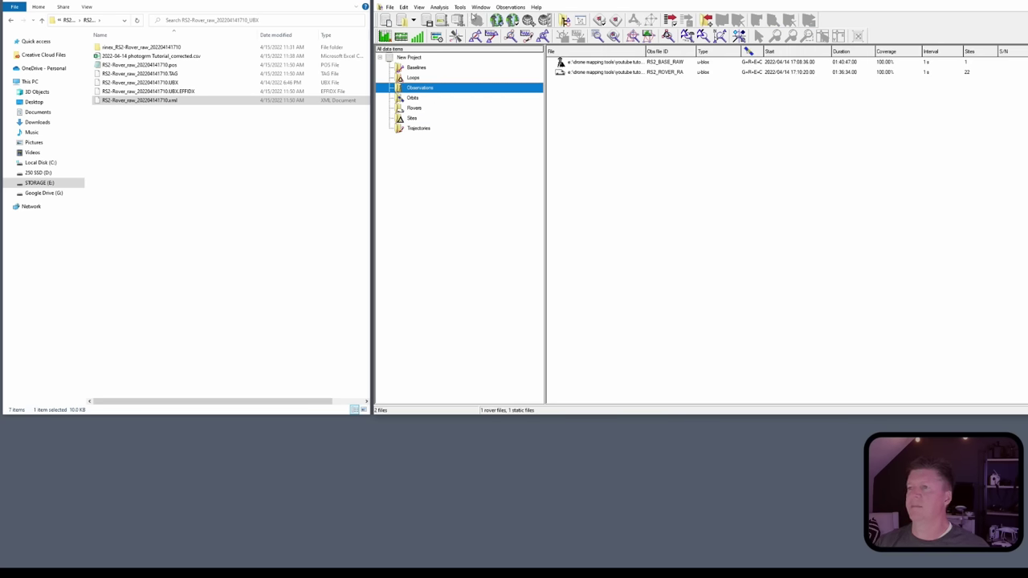
left_click(458, 7)
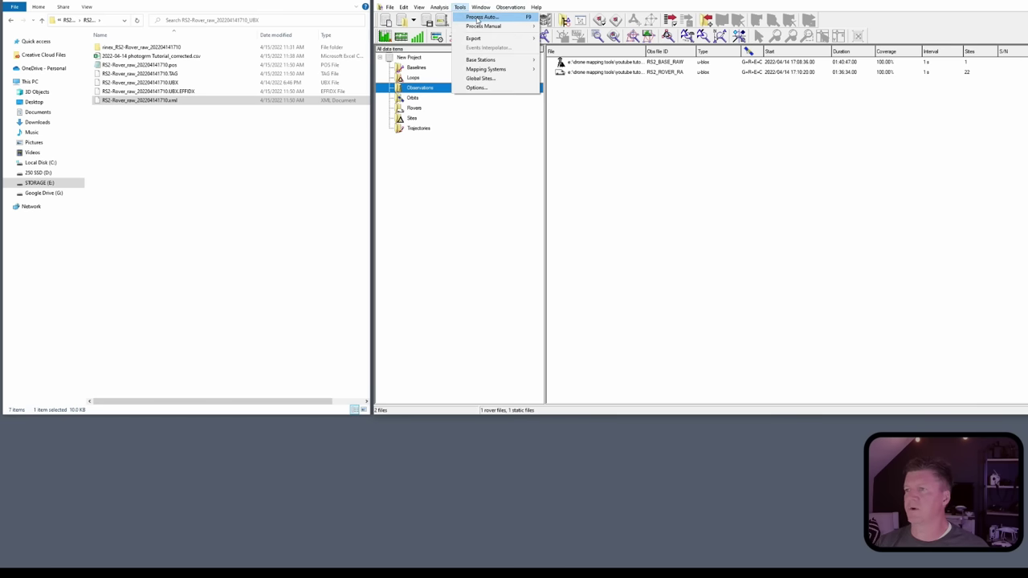
left_click(479, 17)
key("Return")
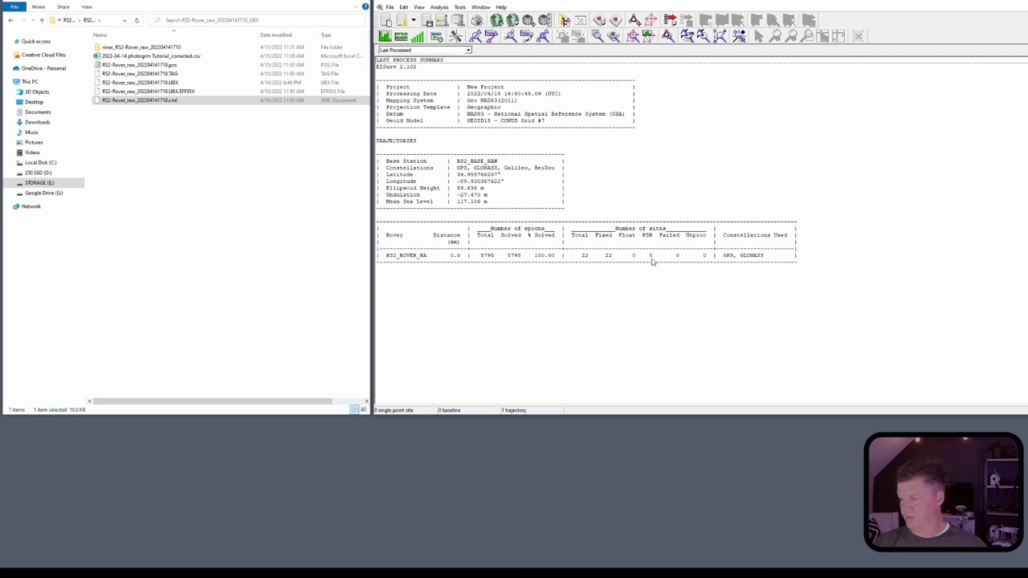
left_click(703, 36)
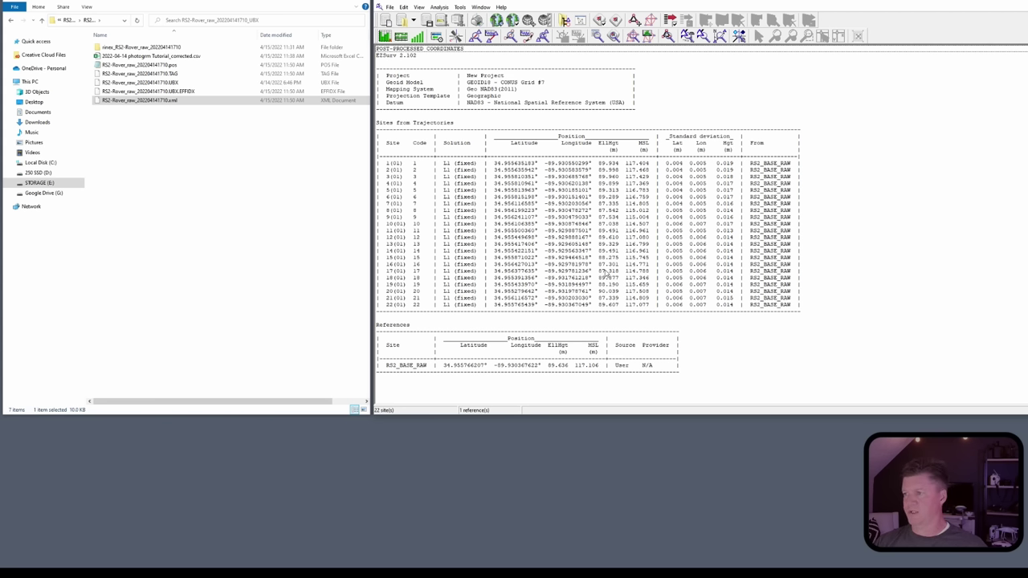
Save the post-processed coordinates report as PostProcessedCoordinates.txt in the RS2 Rover folder
right_click(659, 97)
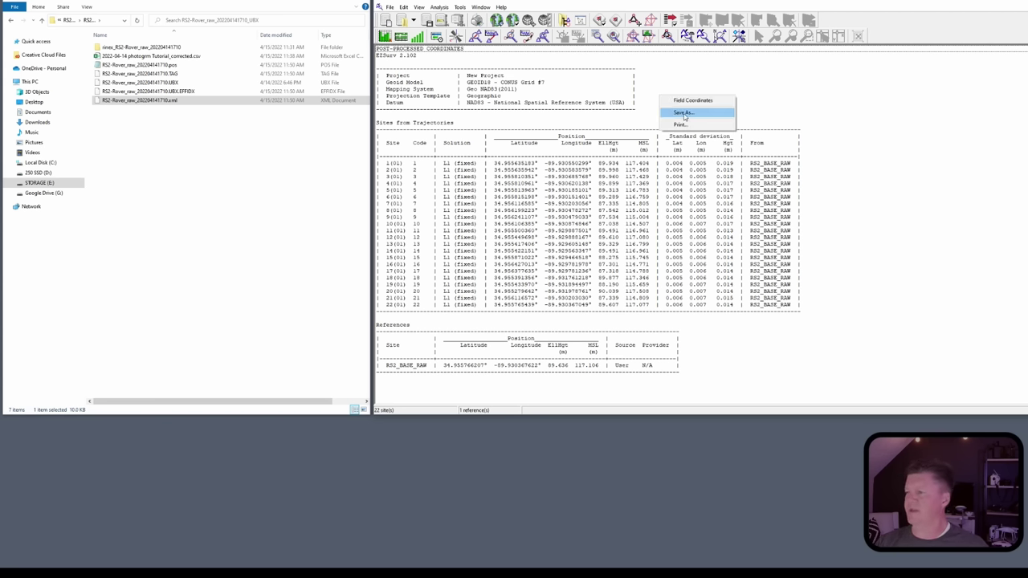
left_click(682, 113)
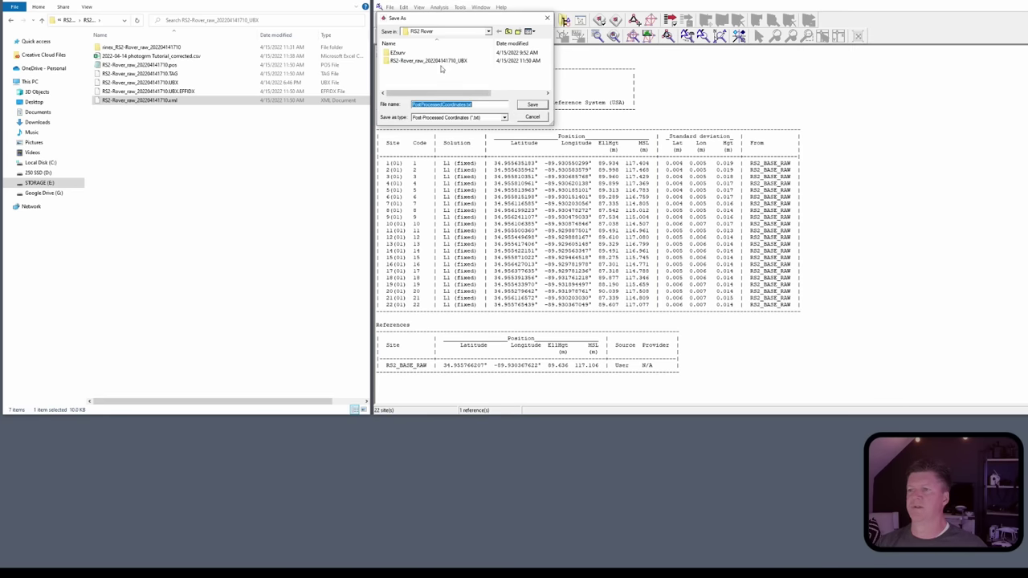
left_click(532, 105)
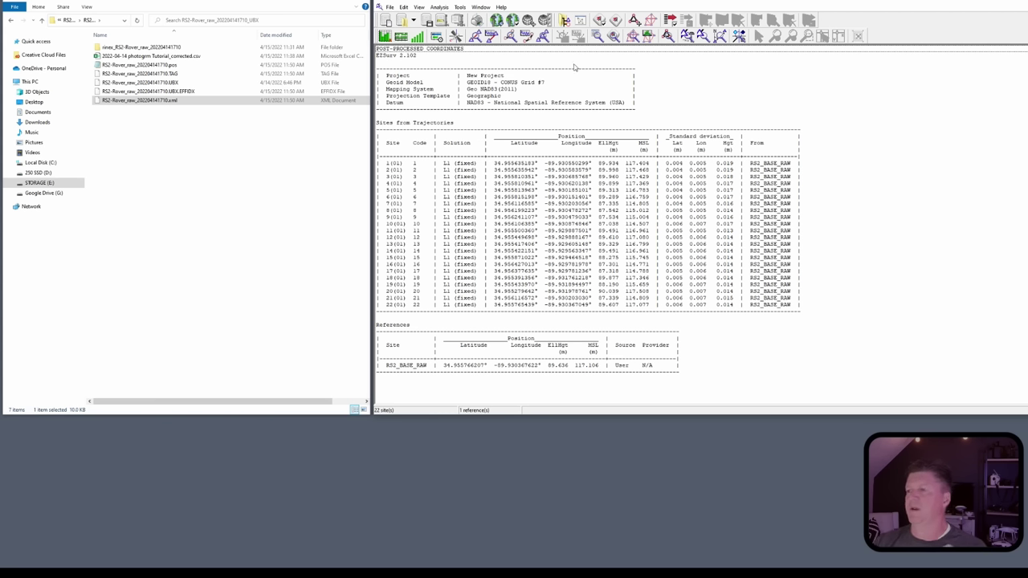
left_click(460, 7)
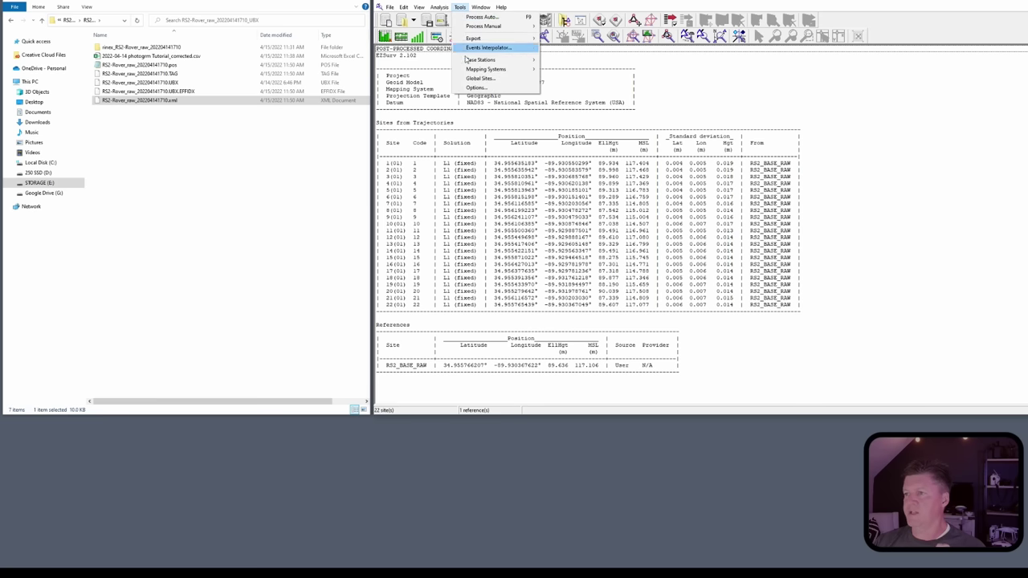
mouse_move(482, 38)
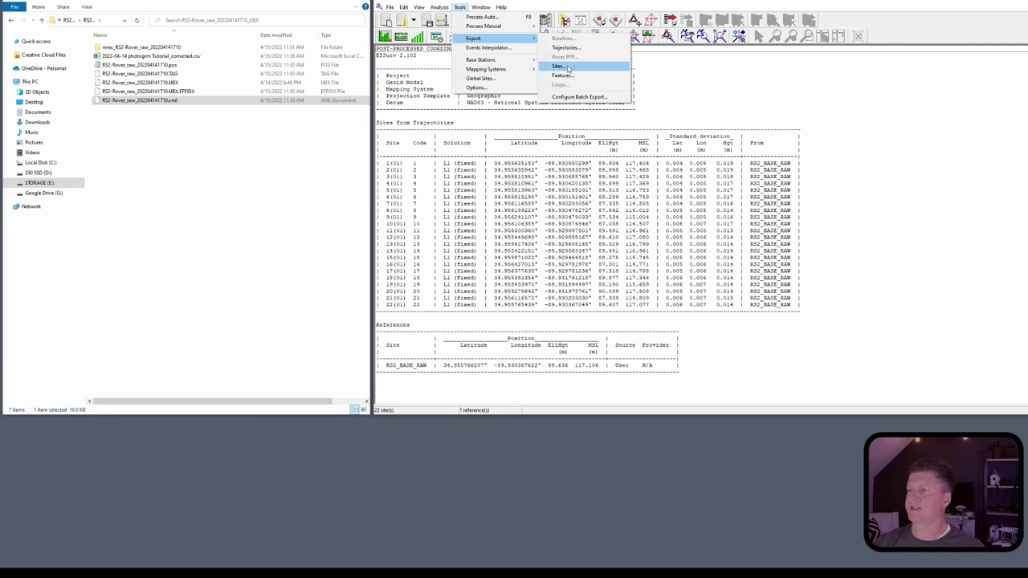
left_click(567, 66)
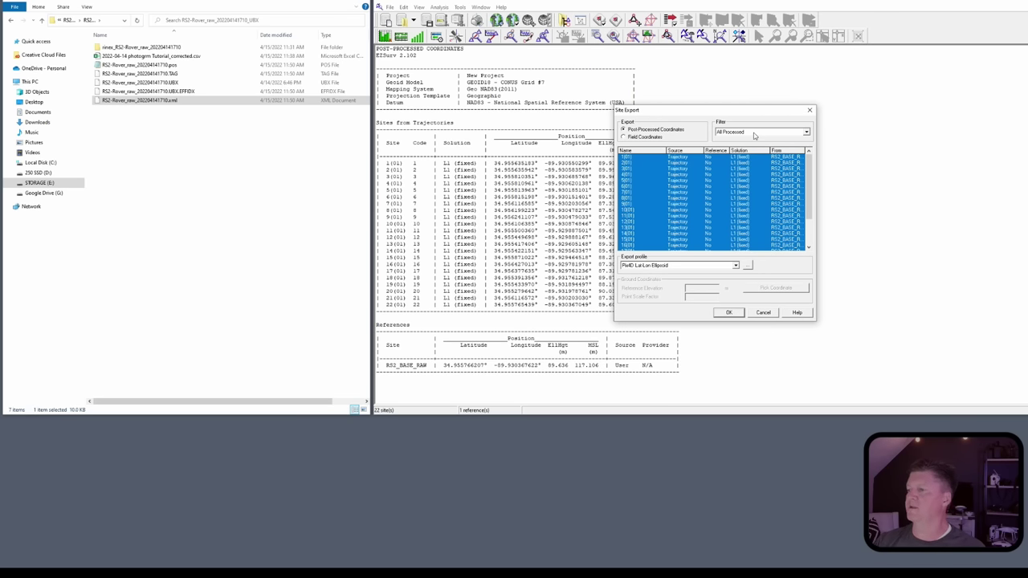
left_click(755, 133)
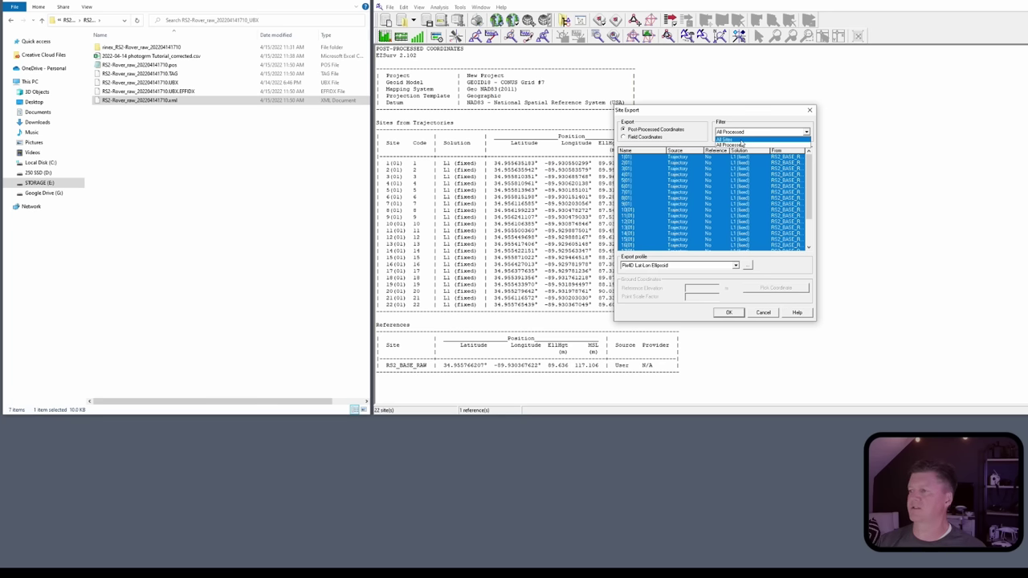
left_click(742, 141)
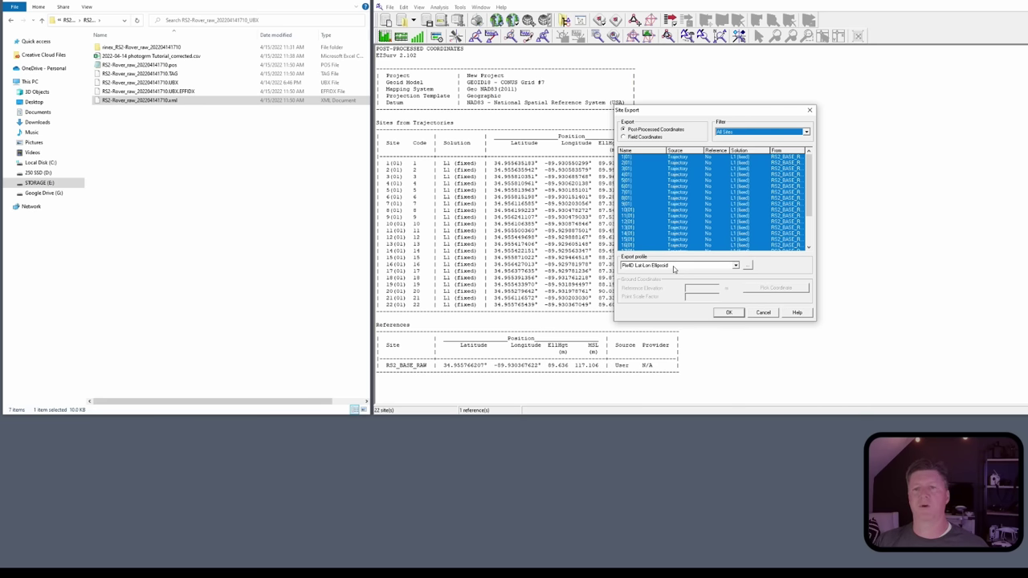
left_click(736, 266)
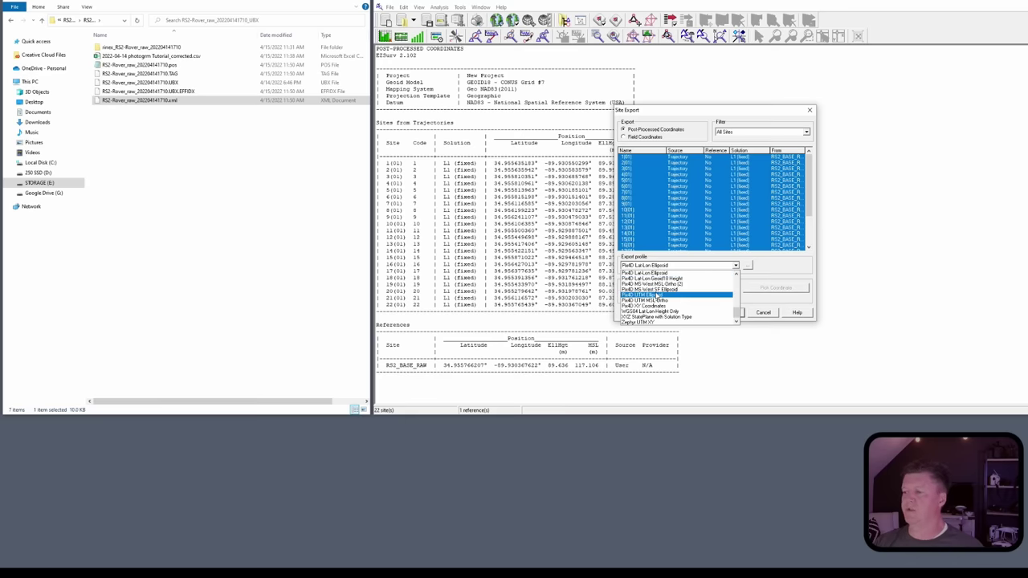
left_click(763, 313)
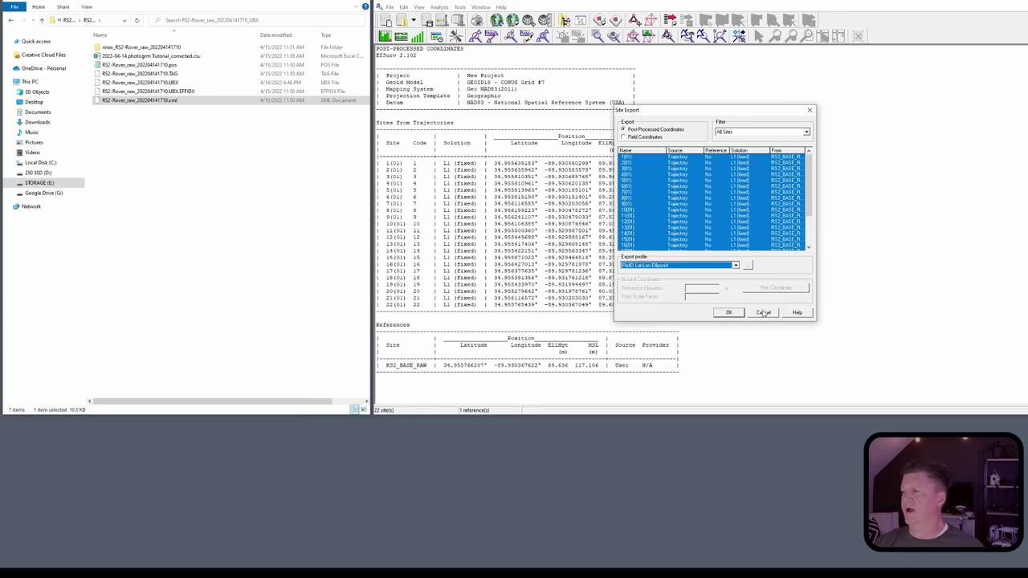
left_click(764, 312)
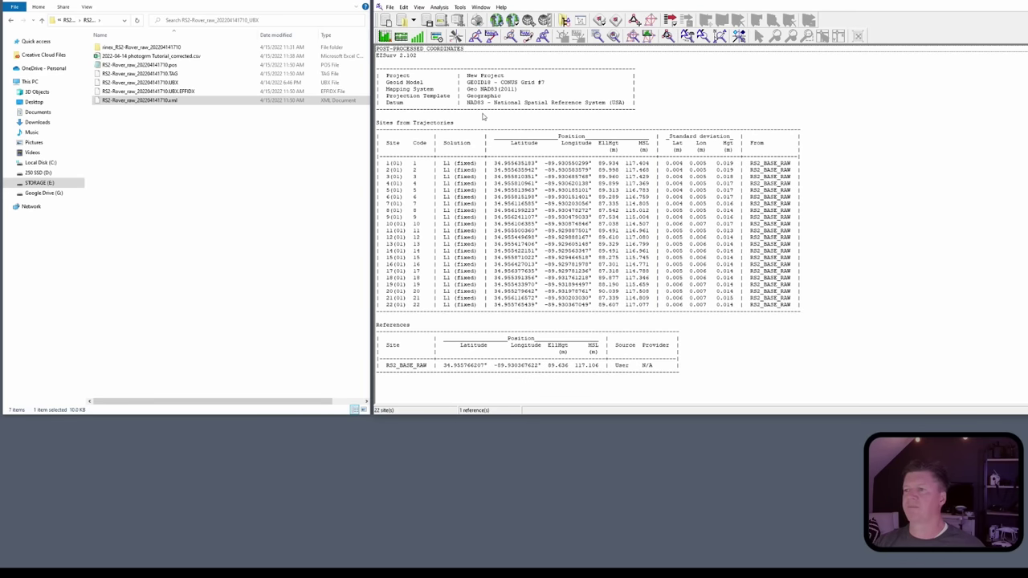
left_click(468, 11)
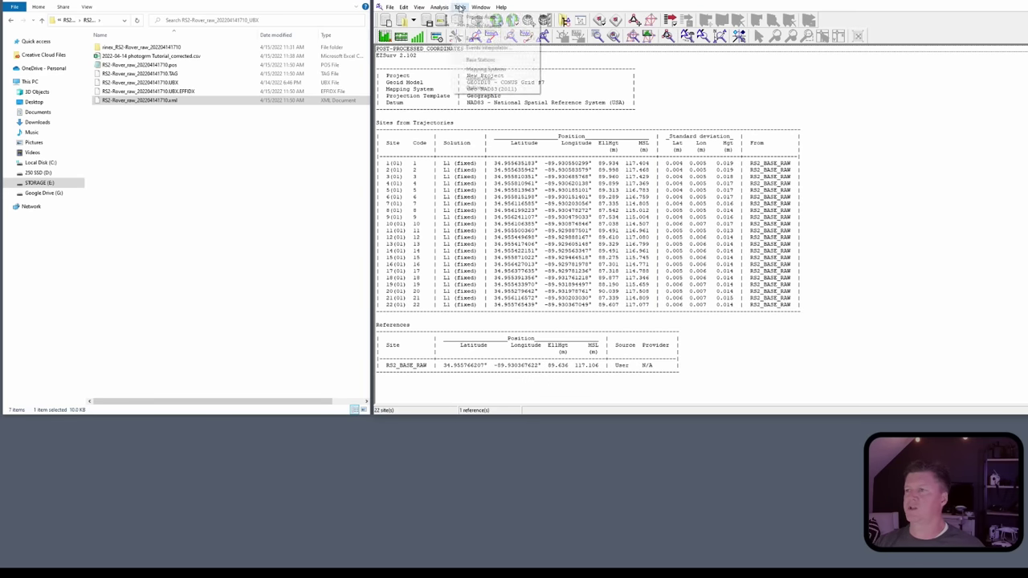
mouse_move(482, 40)
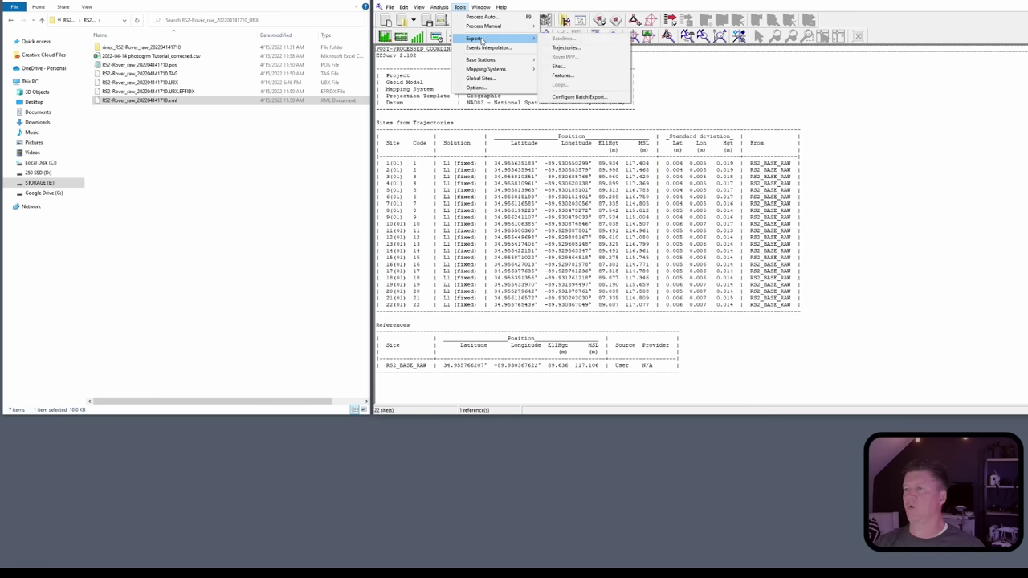
mouse_move(503, 69)
left_click(558, 70)
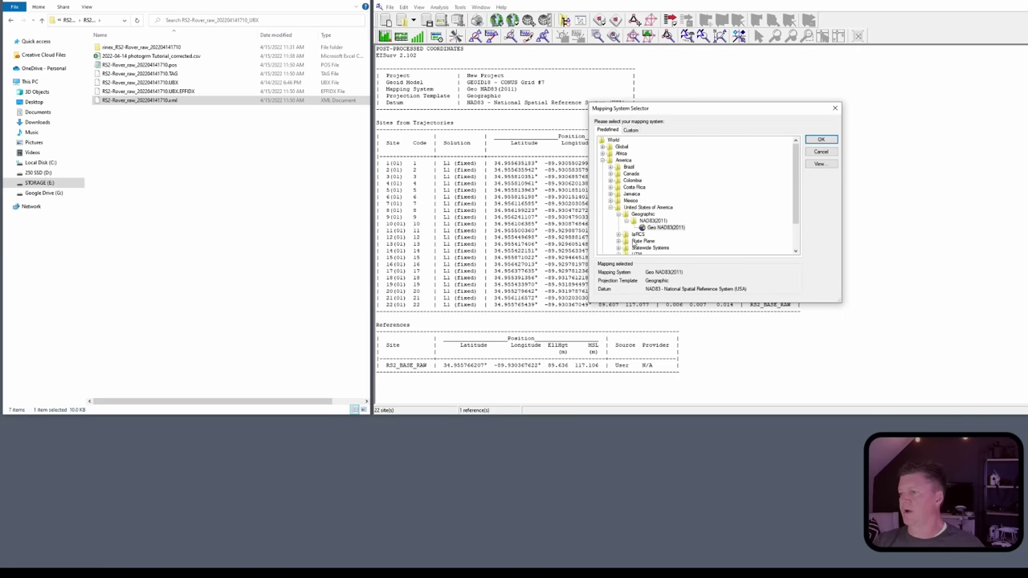
left_click(619, 241)
scroll(642, 221, "down", 2)
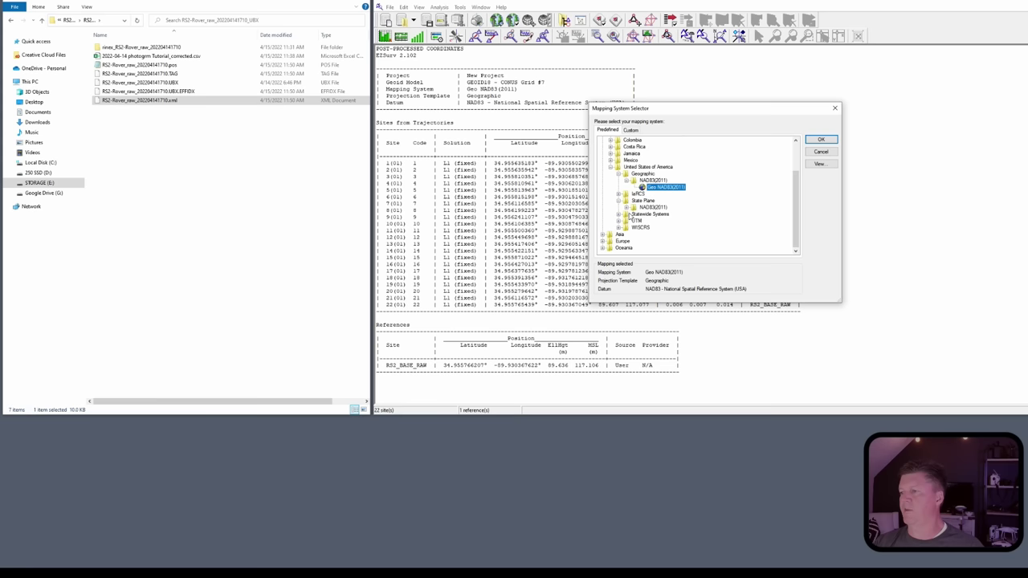
left_click(626, 209)
scroll(691, 213, "down", 15)
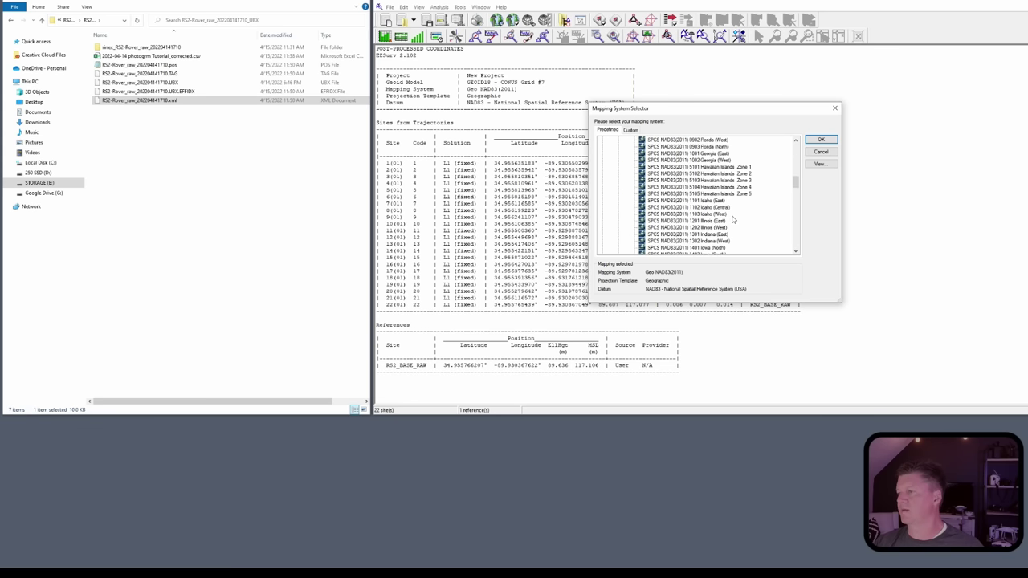
scroll(733, 217, "down", 2)
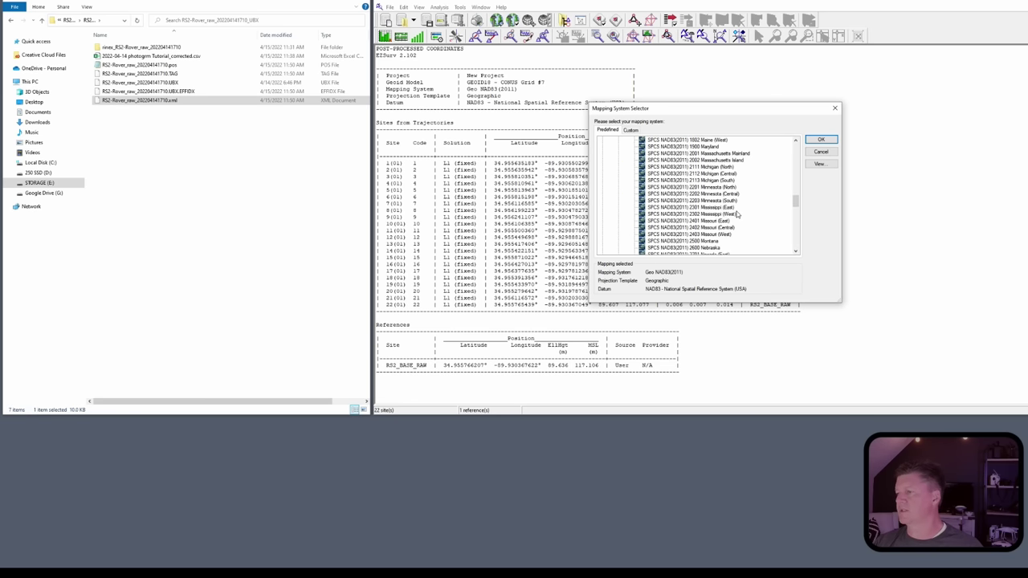
left_click(709, 213)
left_click(820, 140)
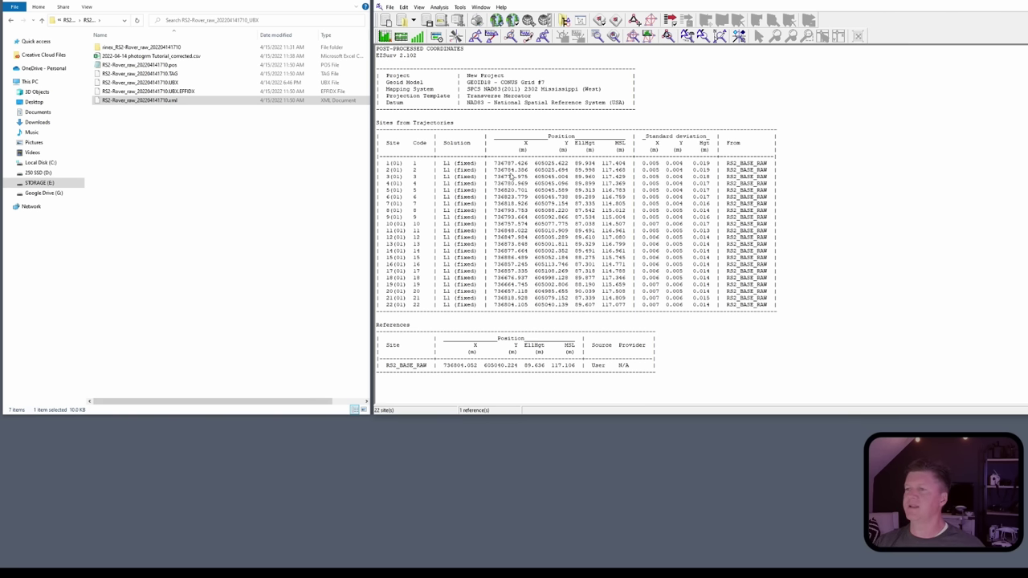
Set the project's measurement units to US Survey Feet and keep the angle unit at Decimal degree
left_click(459, 7)
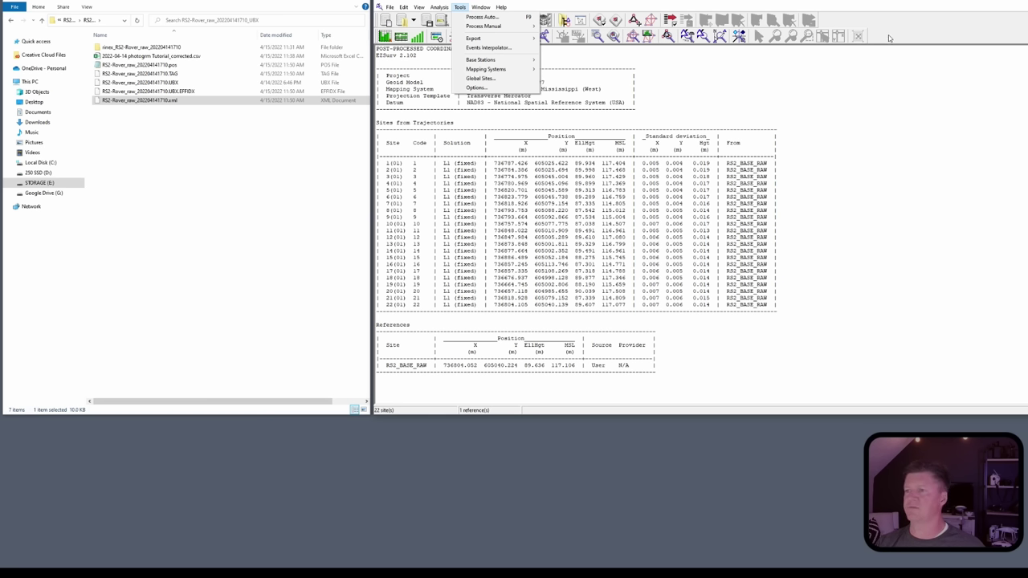
mouse_move(518, 71)
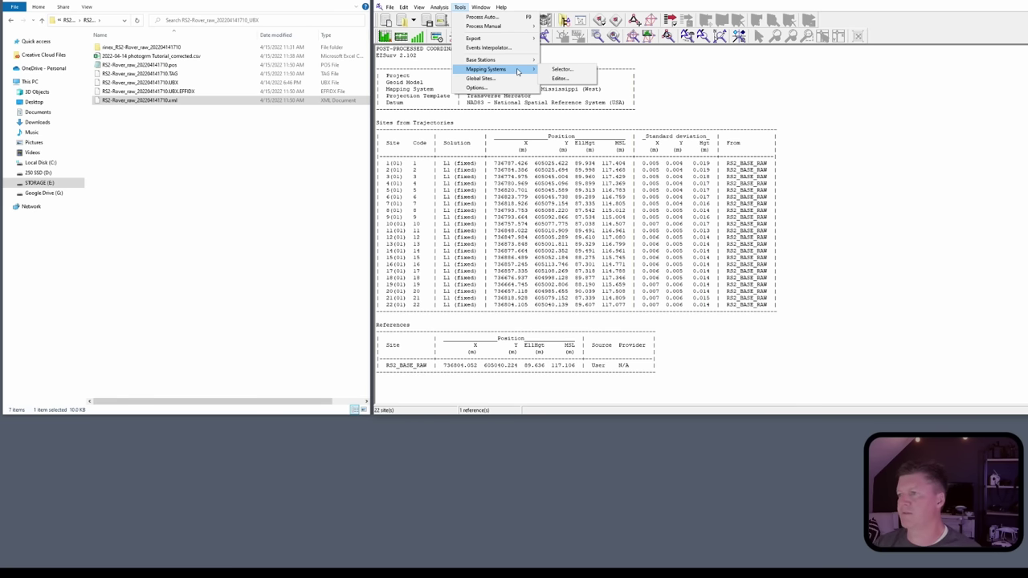
left_click(482, 87)
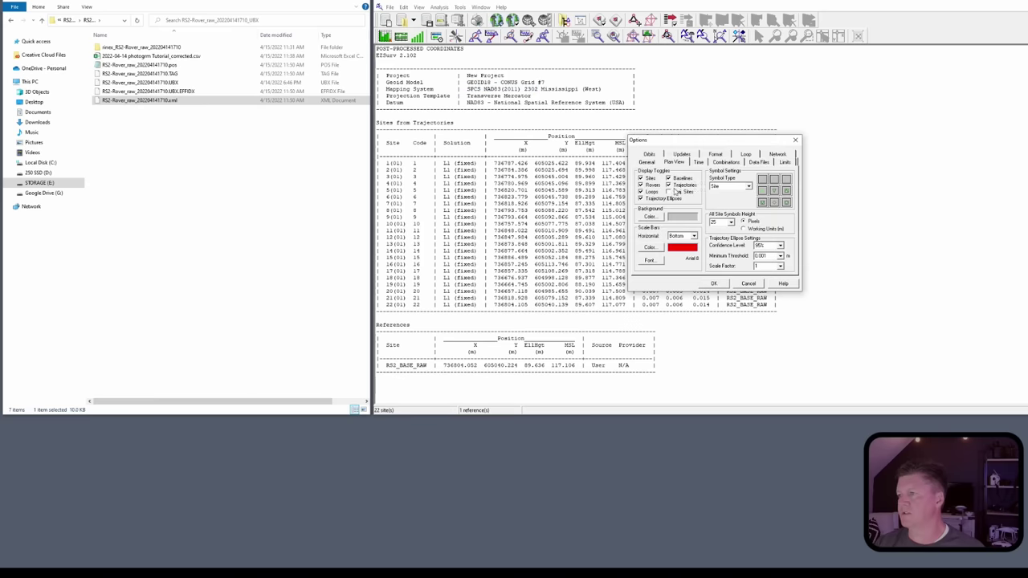
left_click(648, 163)
left_click(749, 247)
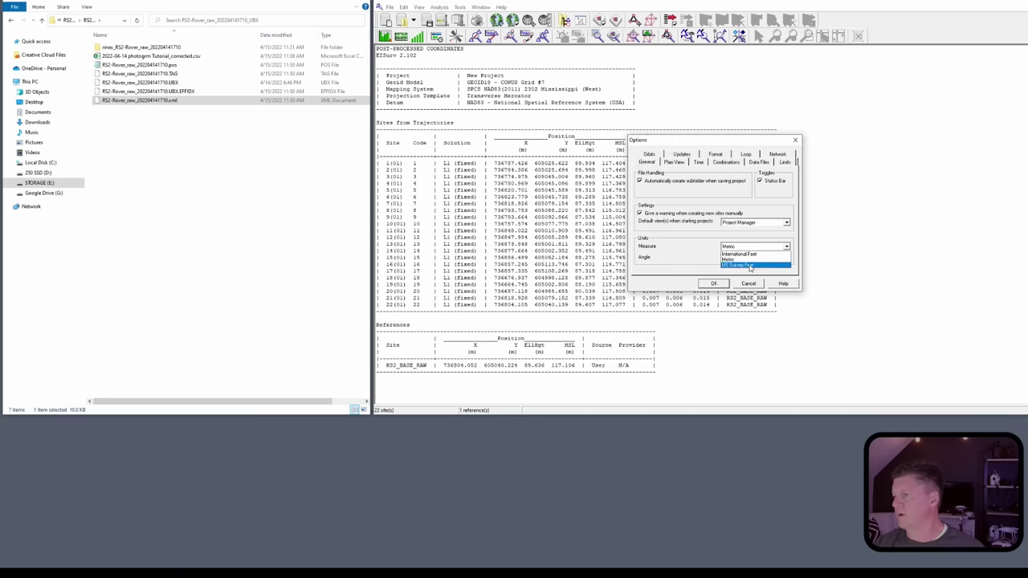
left_click(748, 266)
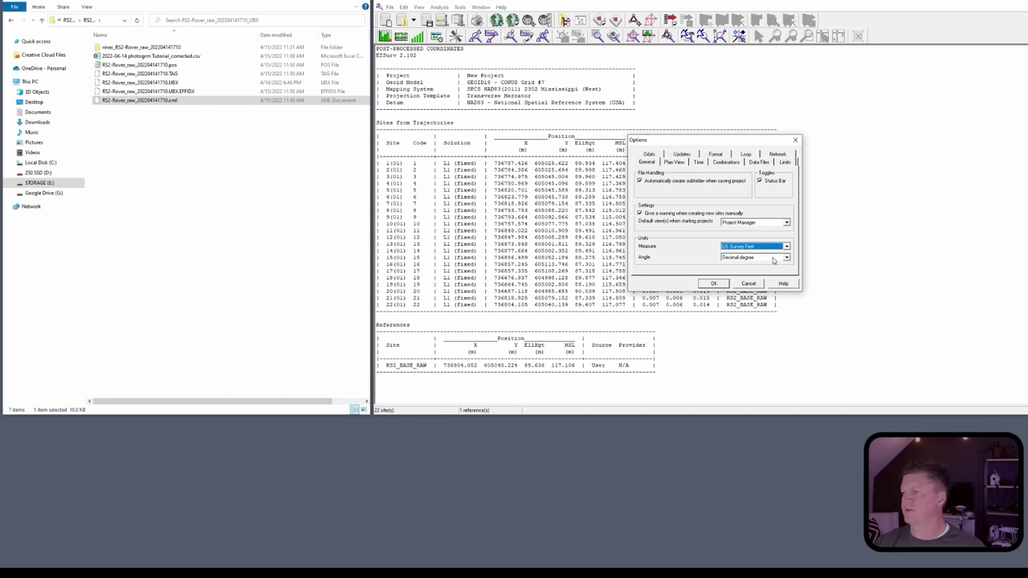
left_click(769, 258)
left_click(774, 260)
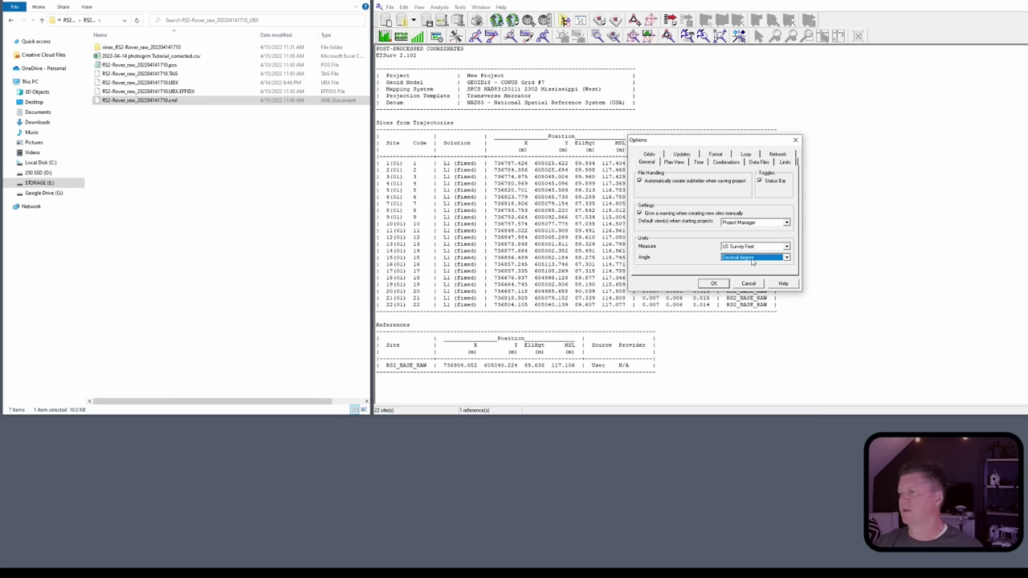
left_click(715, 284)
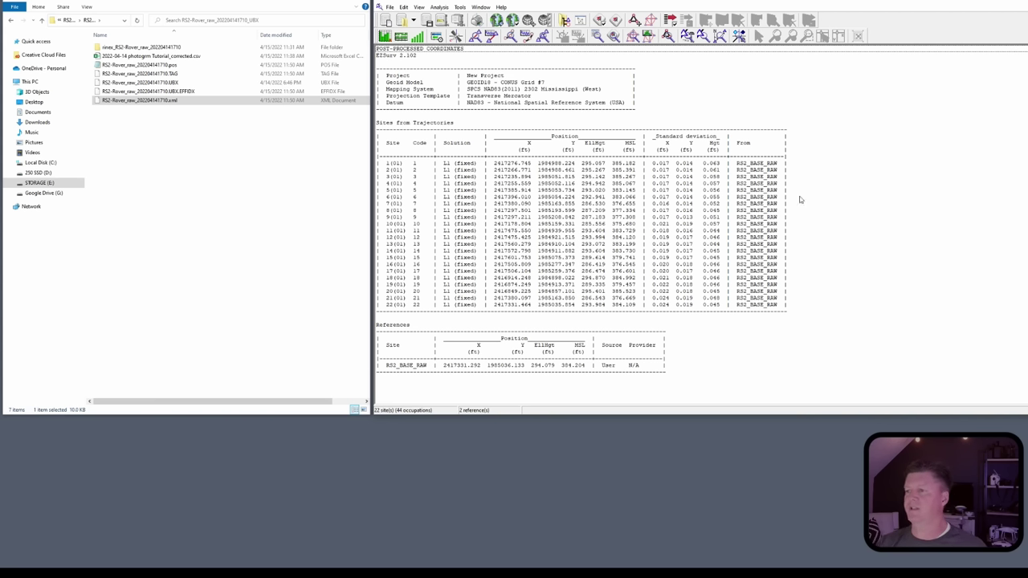
Change the project's mapping system to the predefined United States of America geographic system Geo NAD83(2011)
left_click(459, 8)
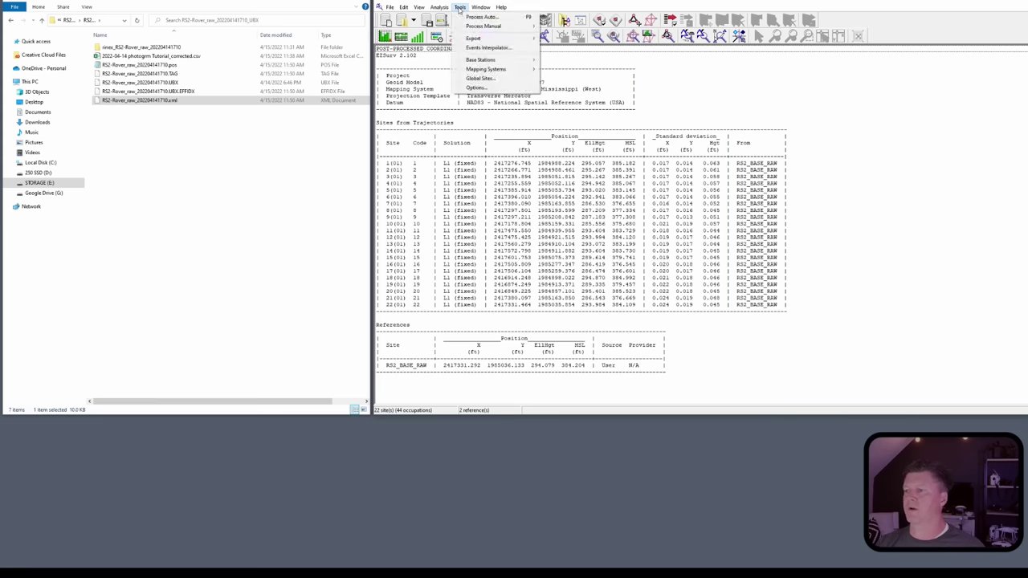
mouse_move(502, 69)
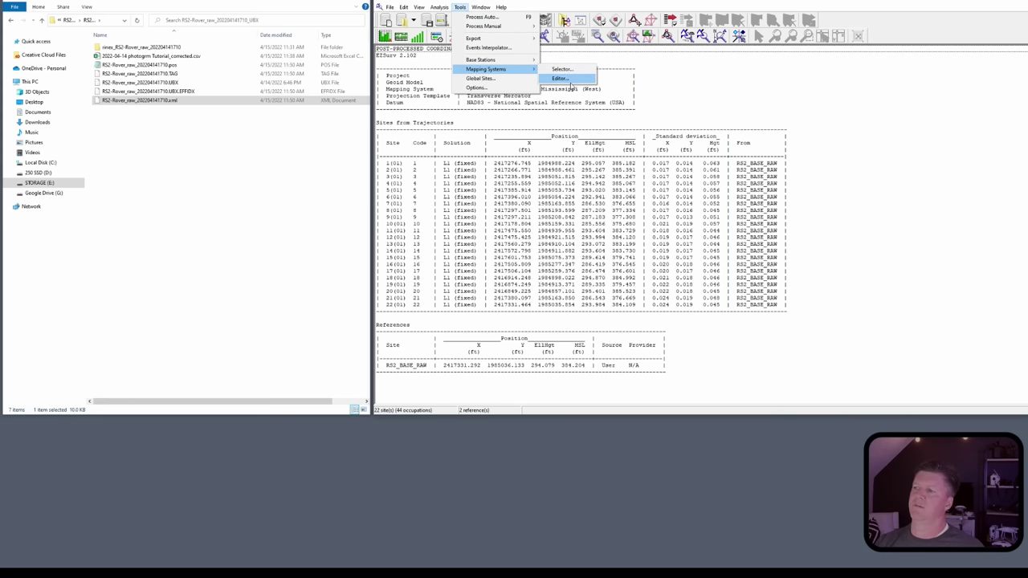
left_click(574, 74)
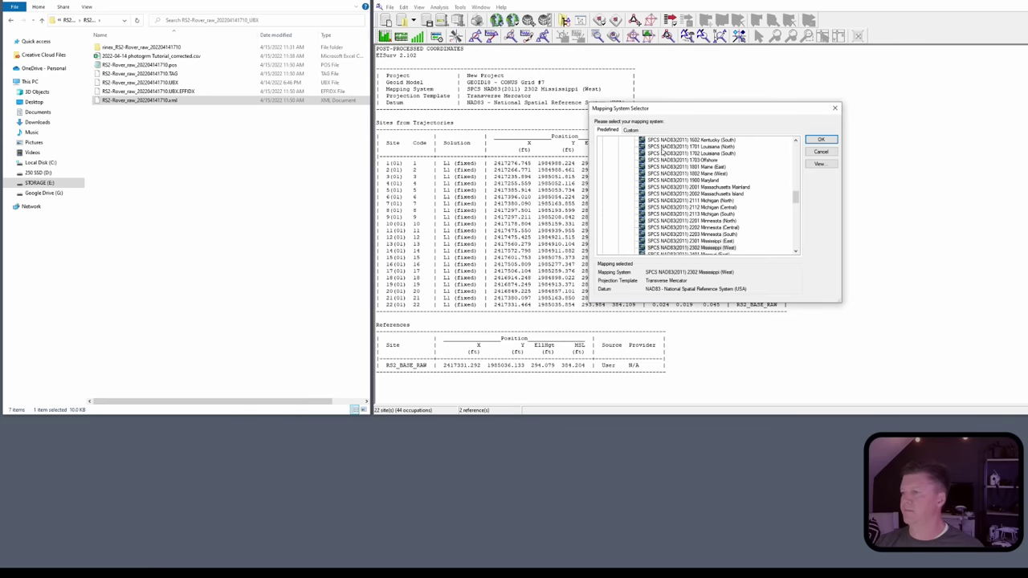
left_click_drag(796, 200, 795, 144)
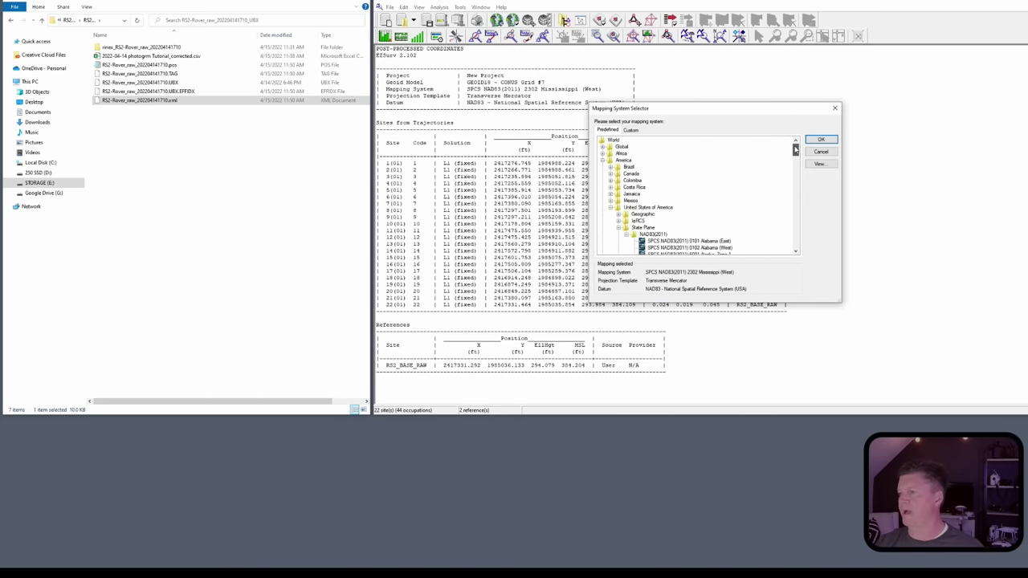
left_click(620, 215)
left_click(633, 222)
left_click(666, 228)
left_click(822, 141)
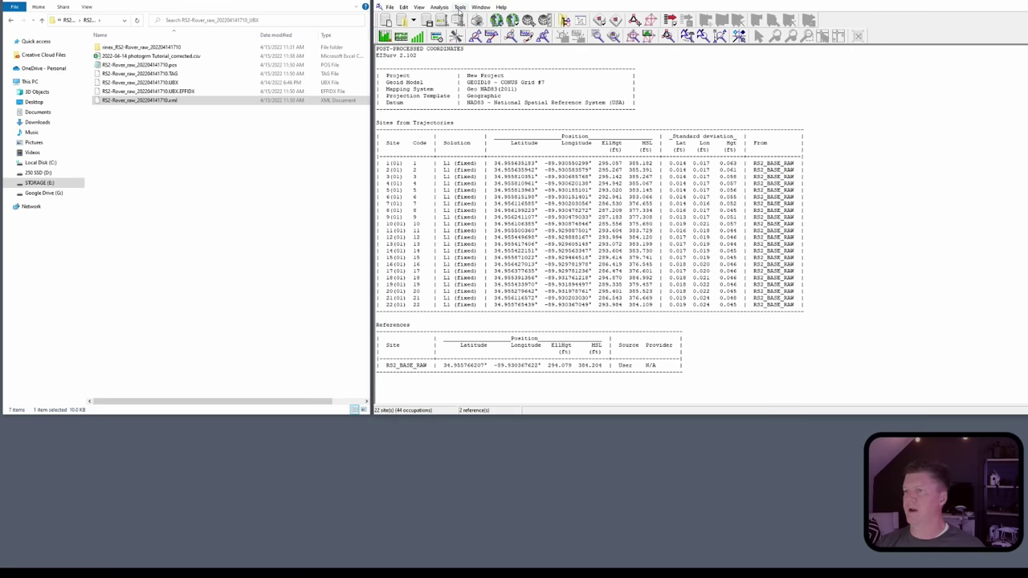
Set the project's measurement units to Metric and keep the angle unit at Decimal degree
left_click(460, 7)
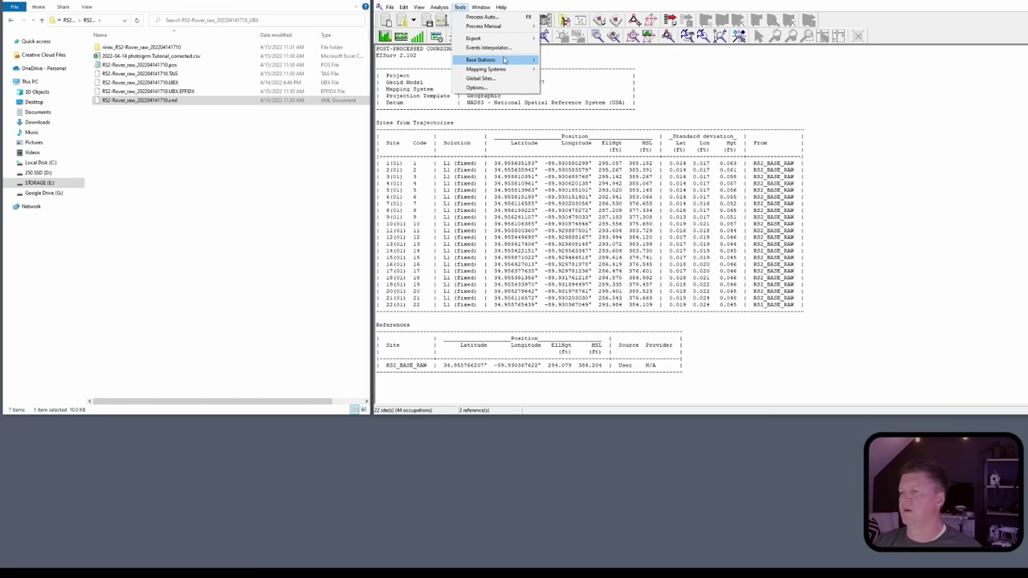
mouse_move(504, 61)
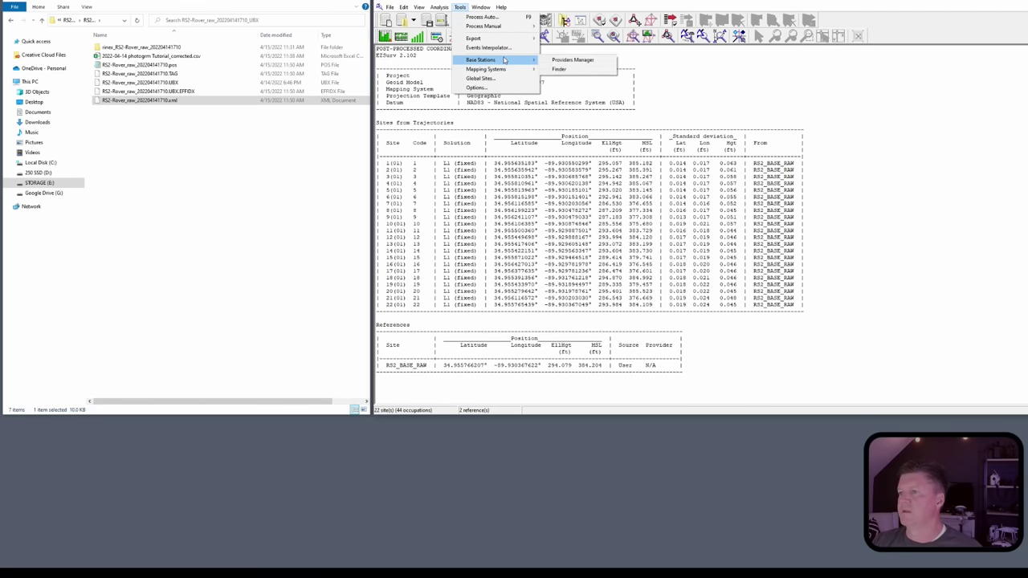
left_click(476, 88)
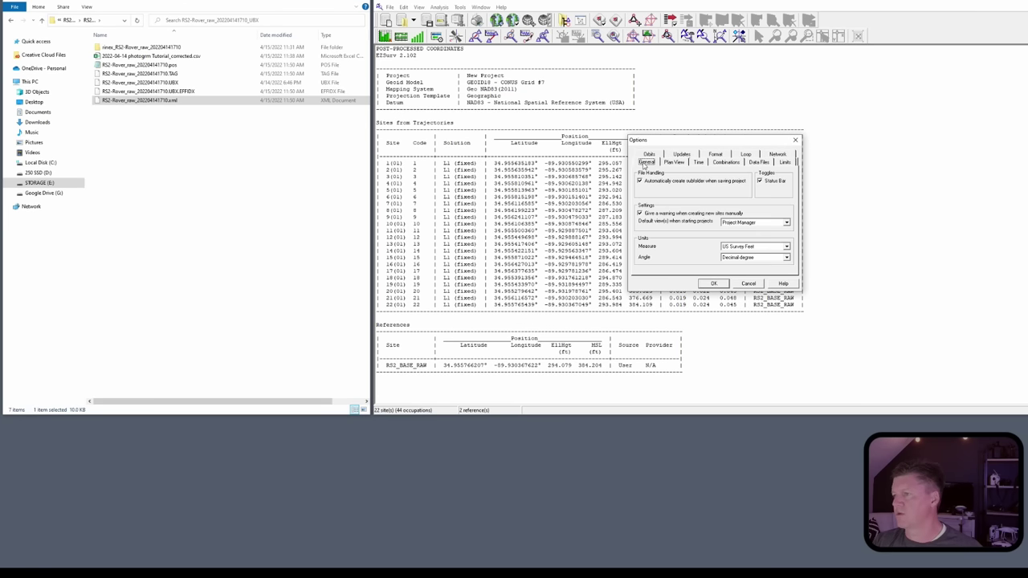
left_click(760, 259)
left_click(757, 256)
left_click(758, 249)
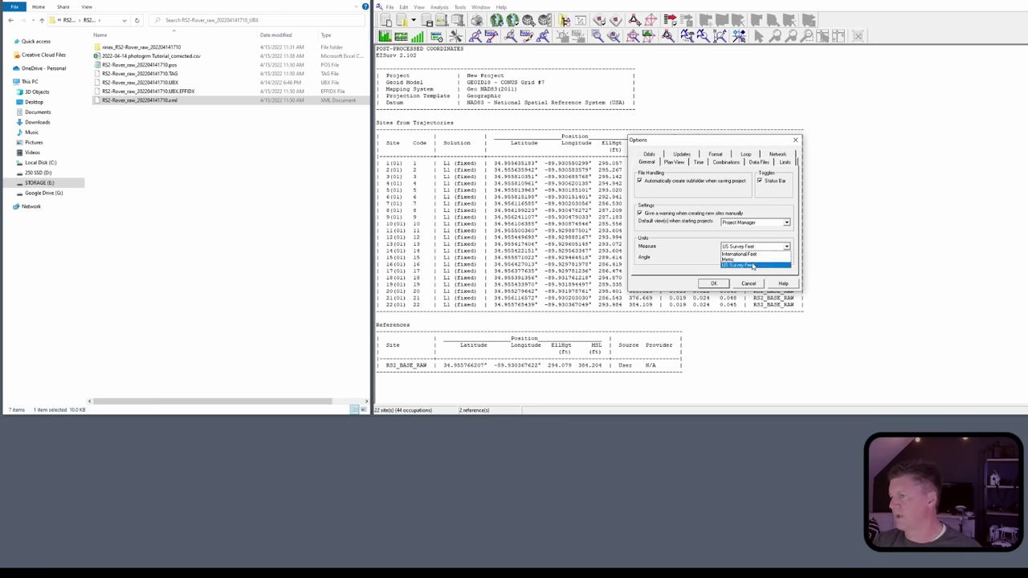
left_click(748, 263)
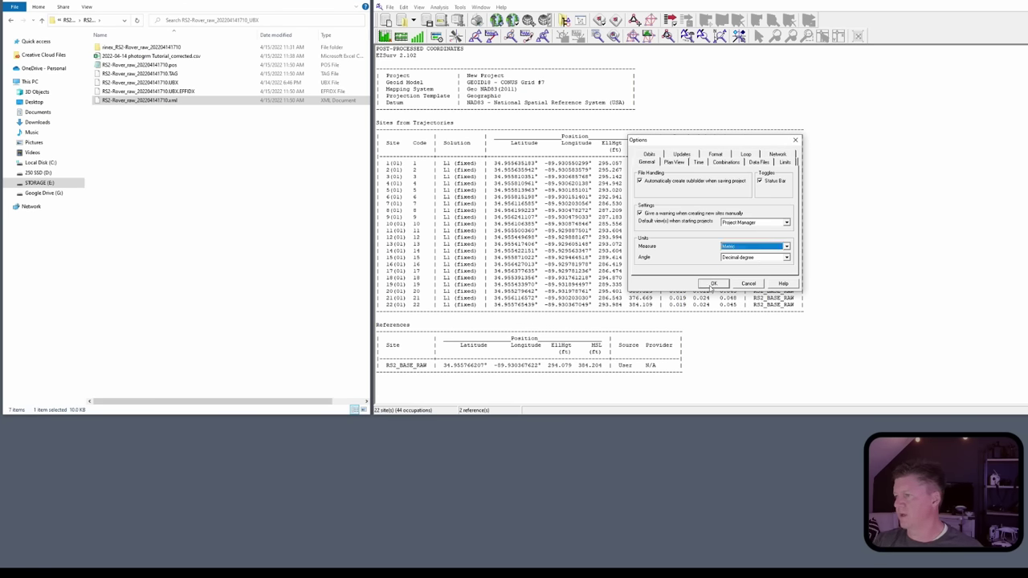
left_click(713, 285)
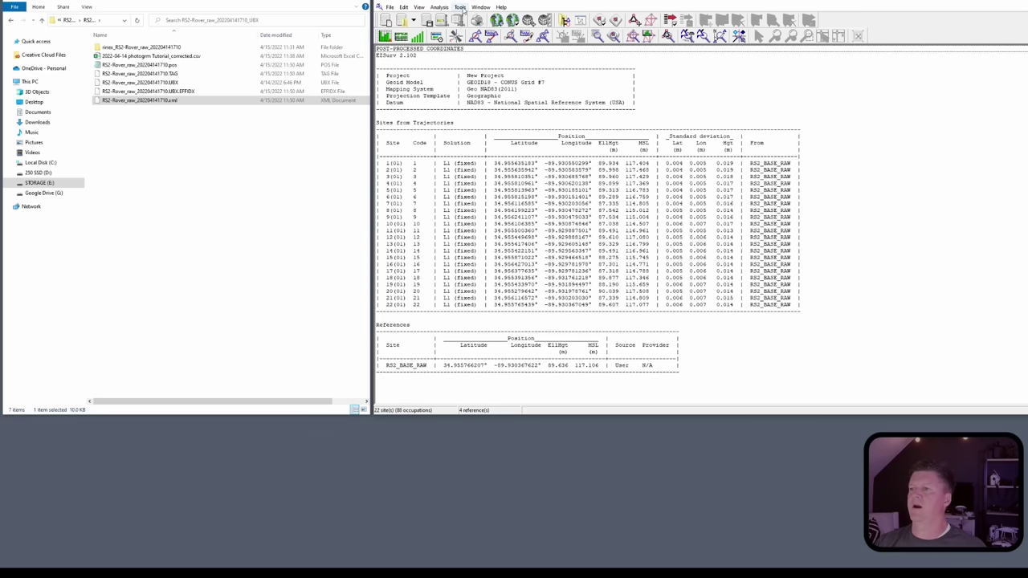
Start a site export of the post-processed coordinates filtered to All Sites and review the Pix4D Lat-Lon Ellipsoid profile's fields
left_click(461, 7)
mouse_move(494, 40)
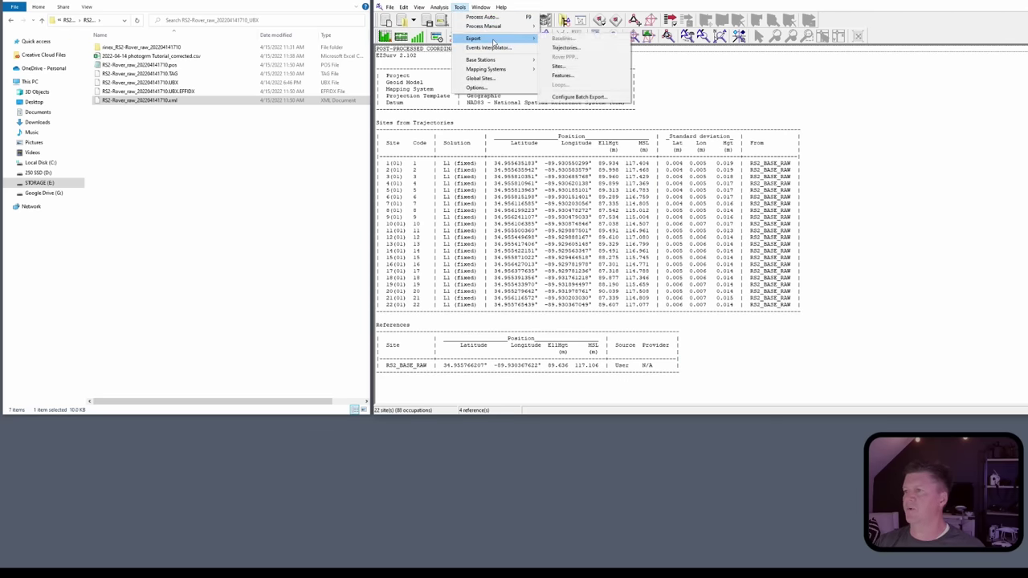
left_click(569, 69)
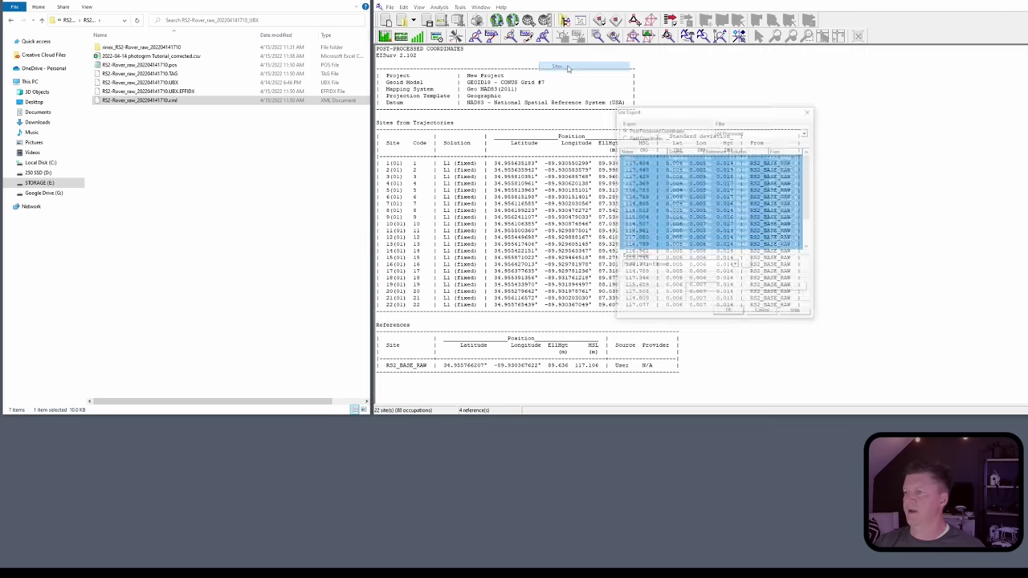
left_click(745, 134)
left_click(746, 140)
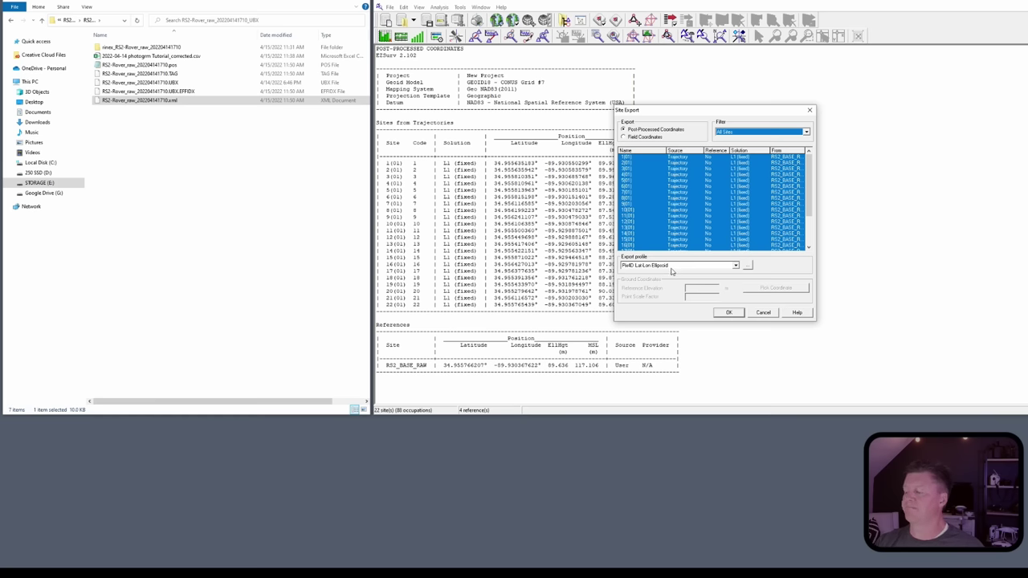
left_click(748, 266)
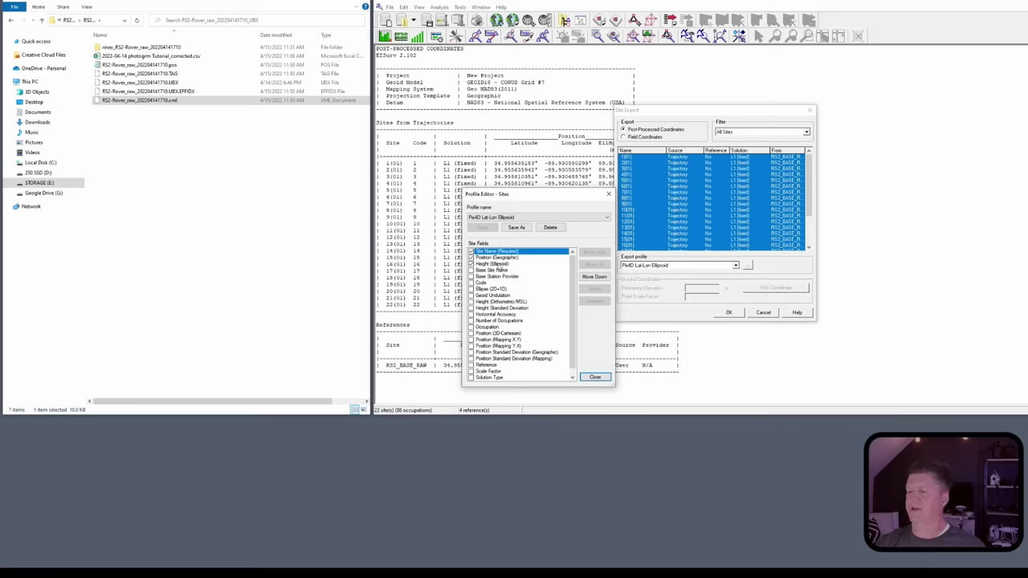
left_click(595, 377)
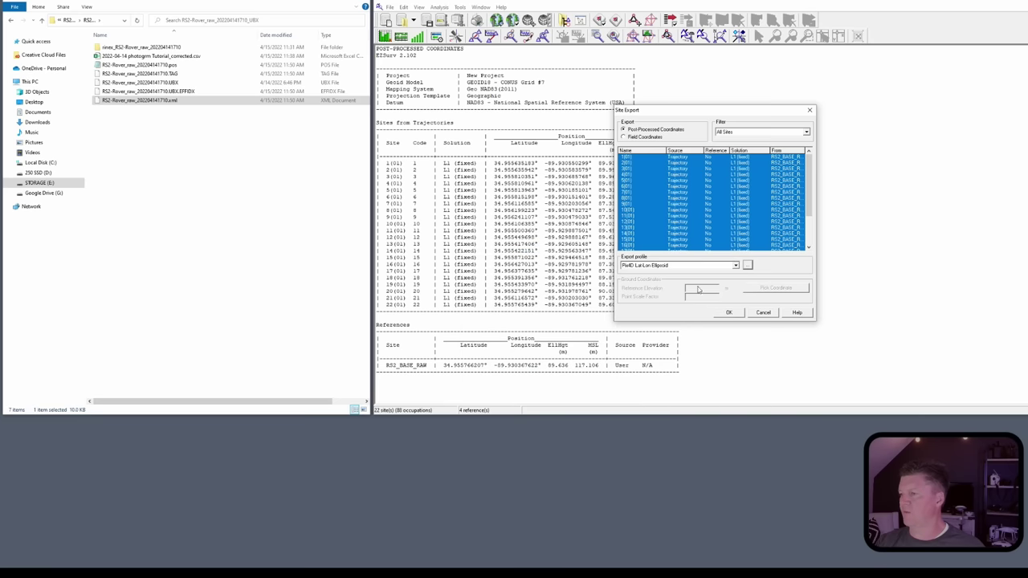
Choose the Pix4D Lat-Lon Geoid18 Height export profile and review its site fields
left_click(736, 266)
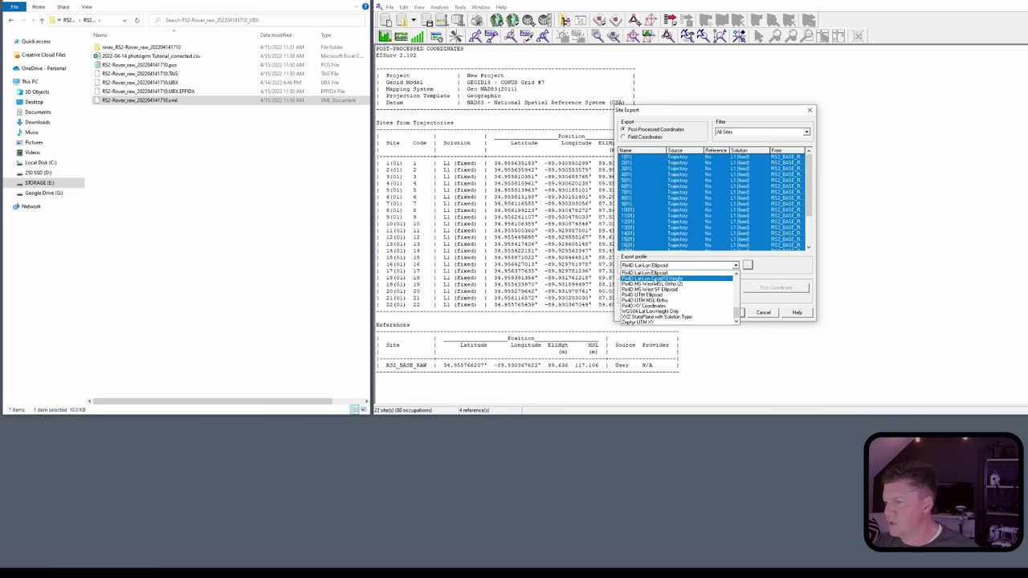
left_click(654, 279)
left_click(748, 266)
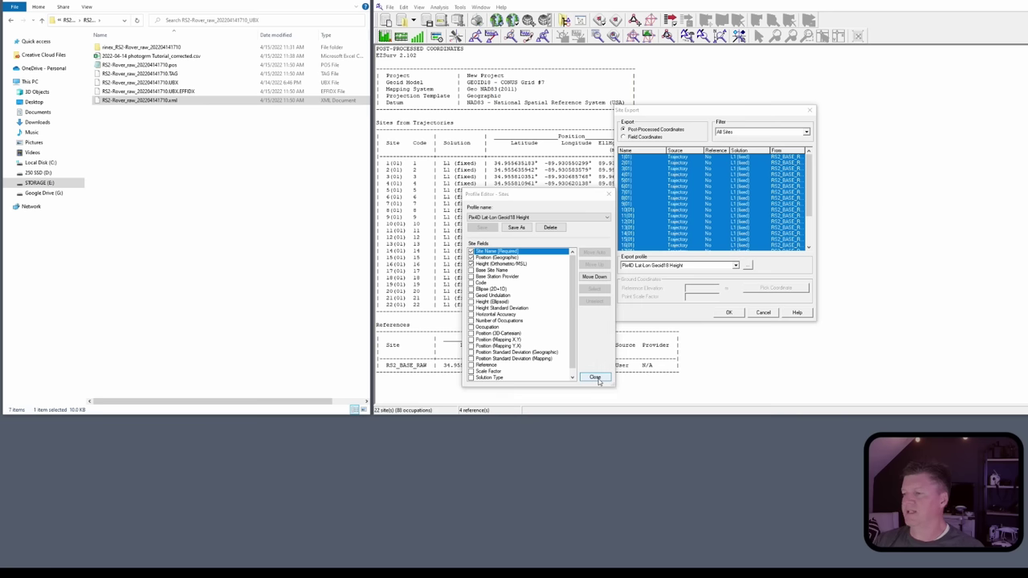
left_click(595, 378)
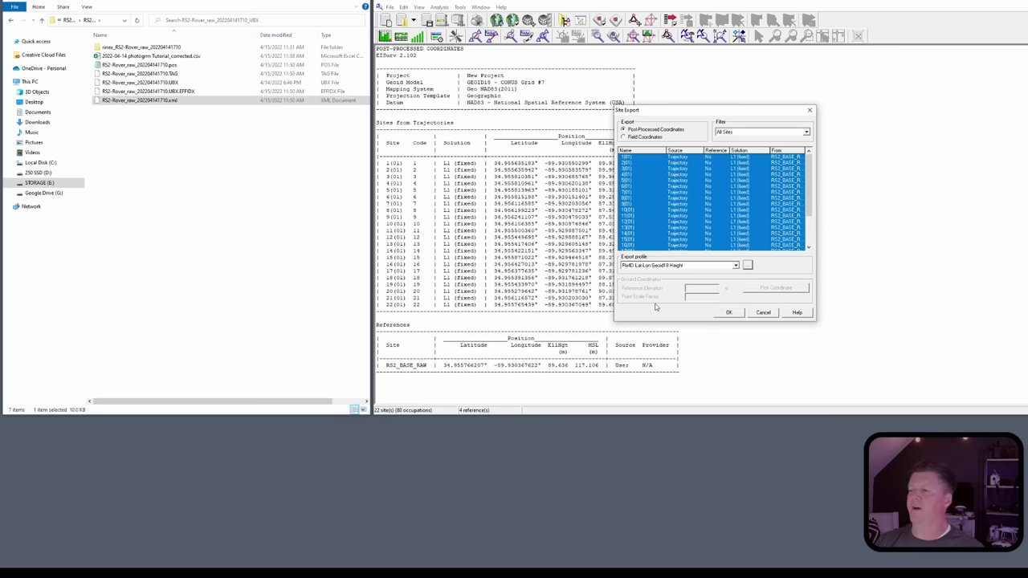
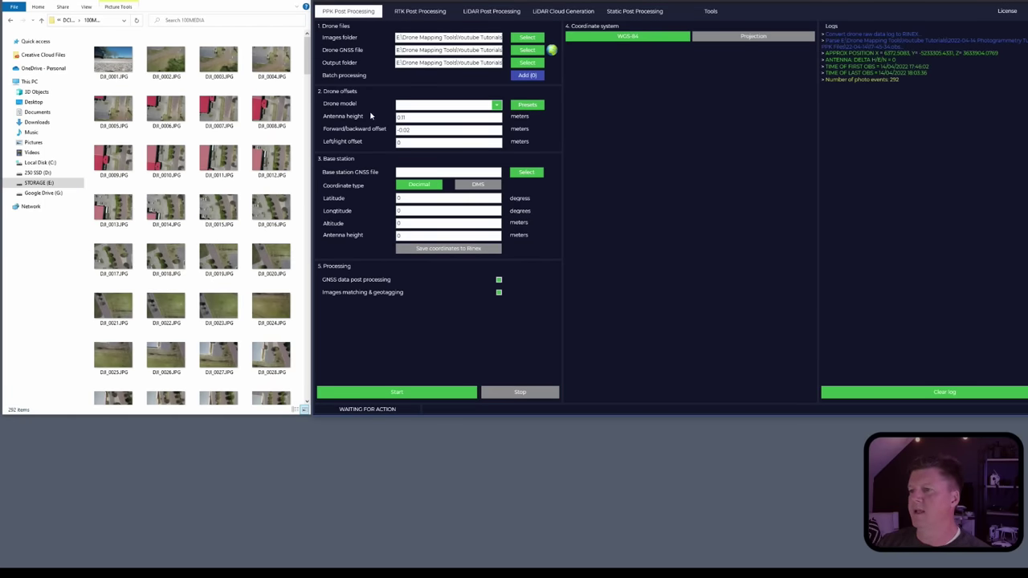
In the PPK processing program, set the drone model to DJI Mavic 2 PRO PPK and load RS2-Base_raw_202204141708.ubx as the base station GNSS file
left_click(497, 106)
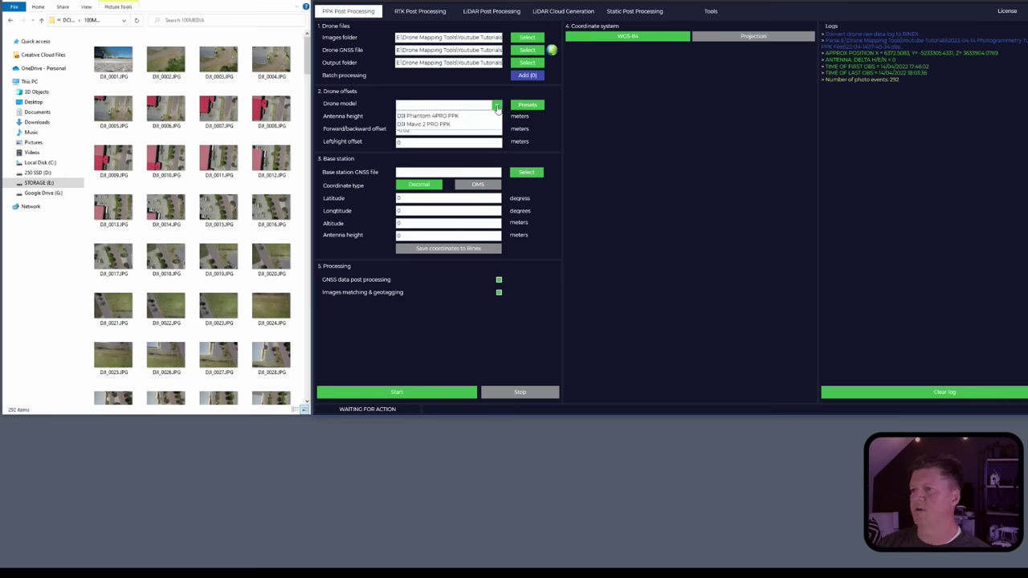
left_click(441, 125)
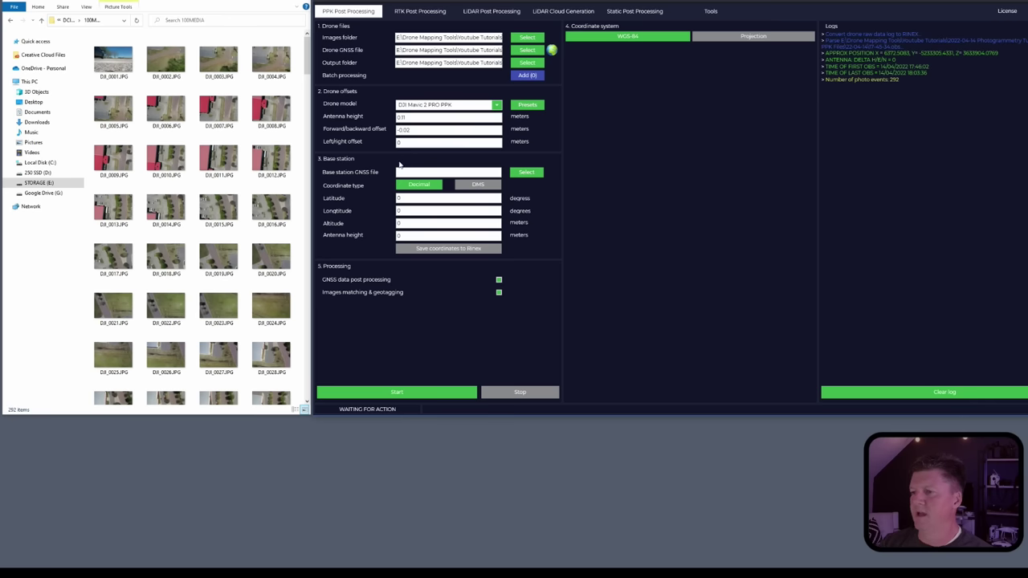
left_click(527, 172)
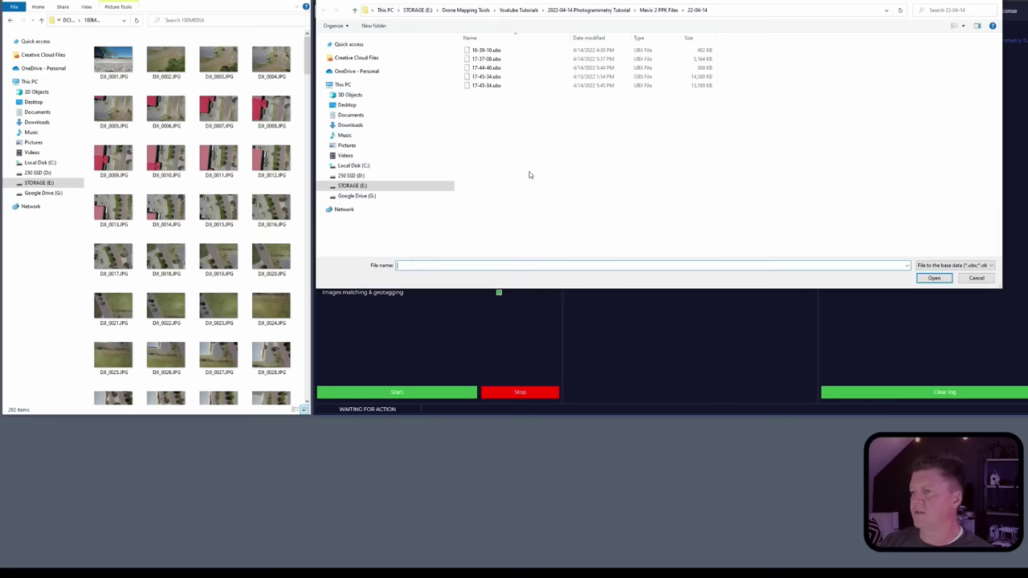
left_click(576, 10)
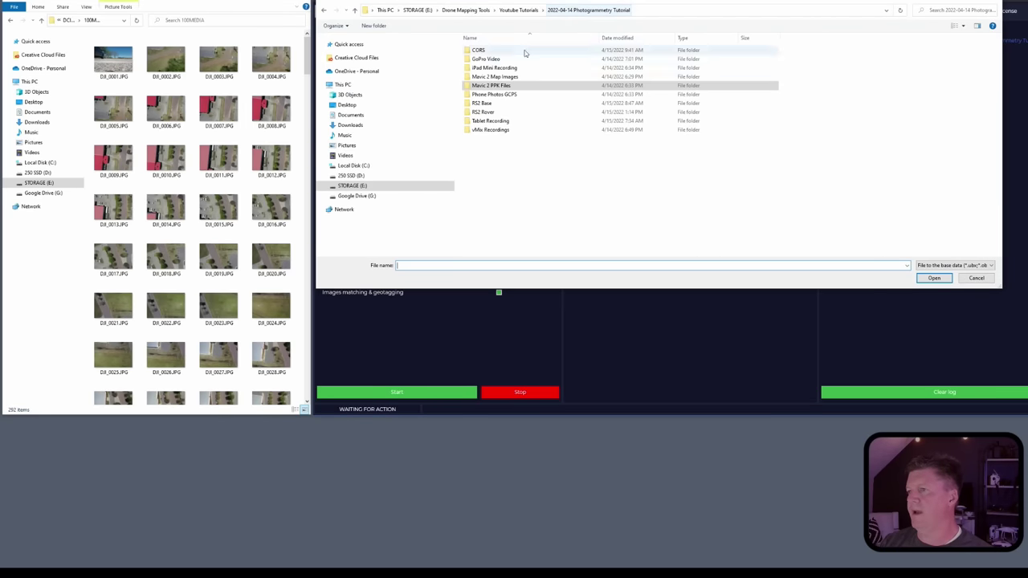
double_click(490, 104)
double_click(496, 60)
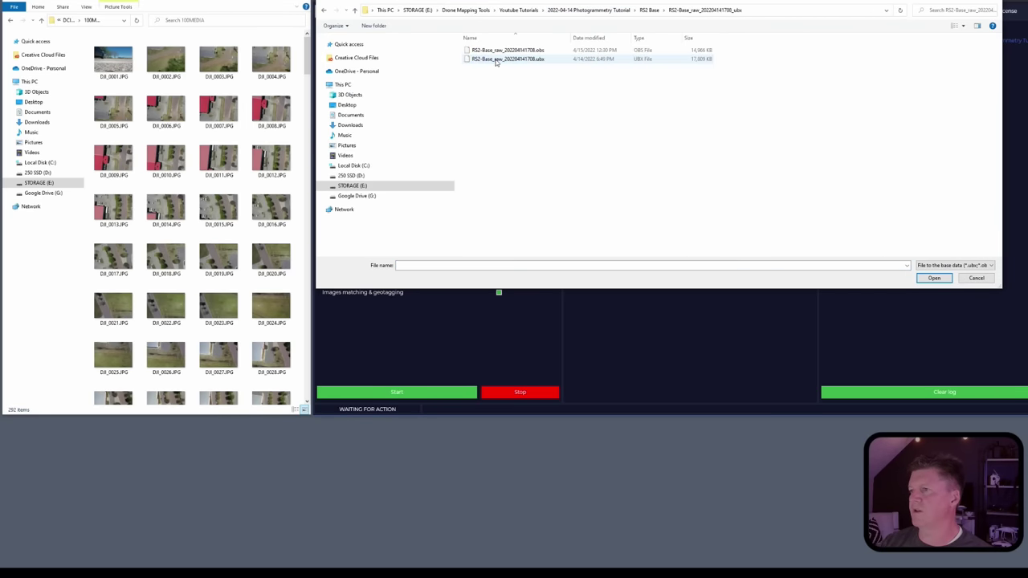
double_click(497, 60)
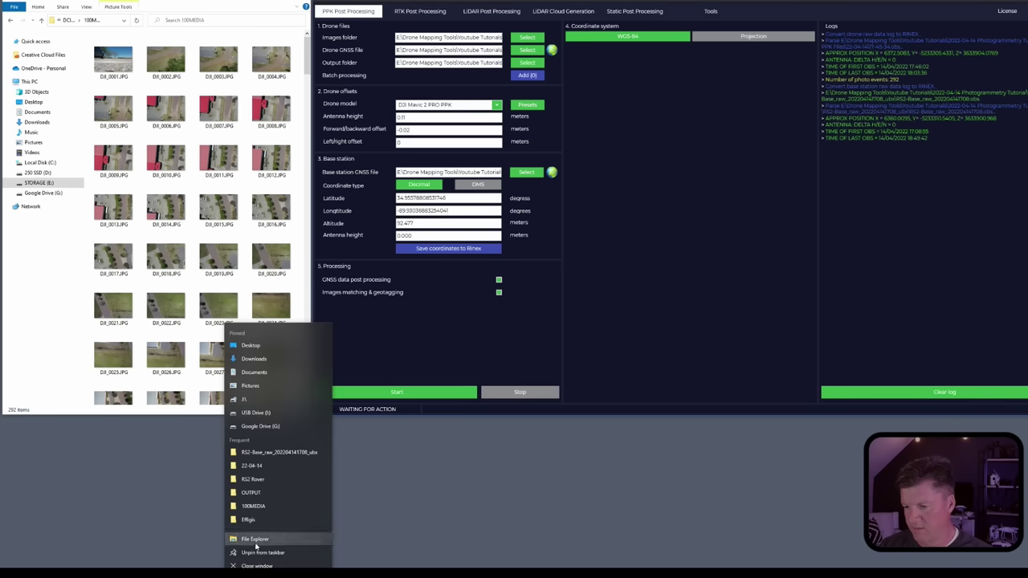
Open PostProcessedCoordinatesNAD83 Geo.TXT and review its mapping system header and the RS2_BASE_RAW reference latitude and ellipsoid height
left_click(256, 546)
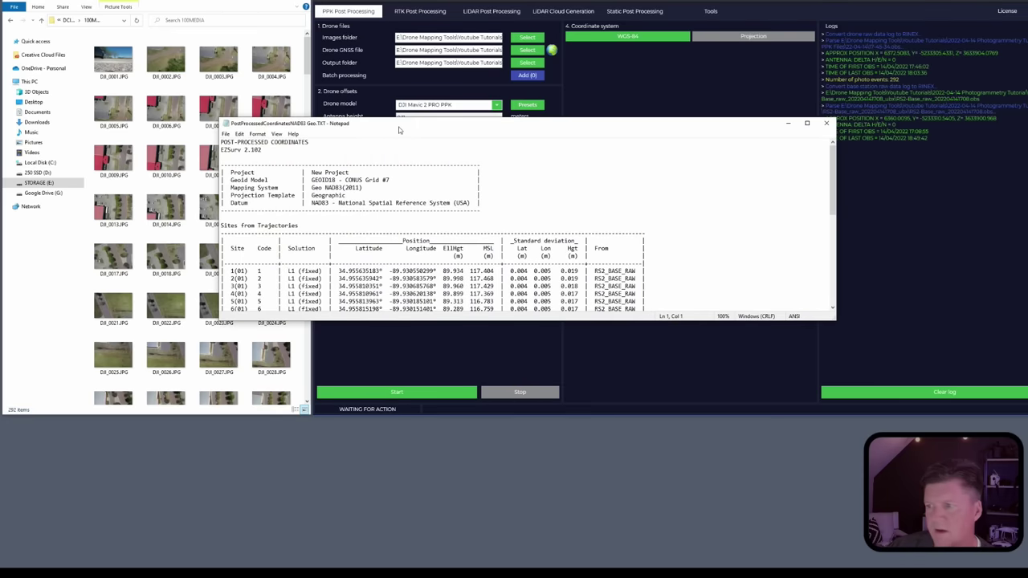
left_click_drag(418, 119, 528, 43)
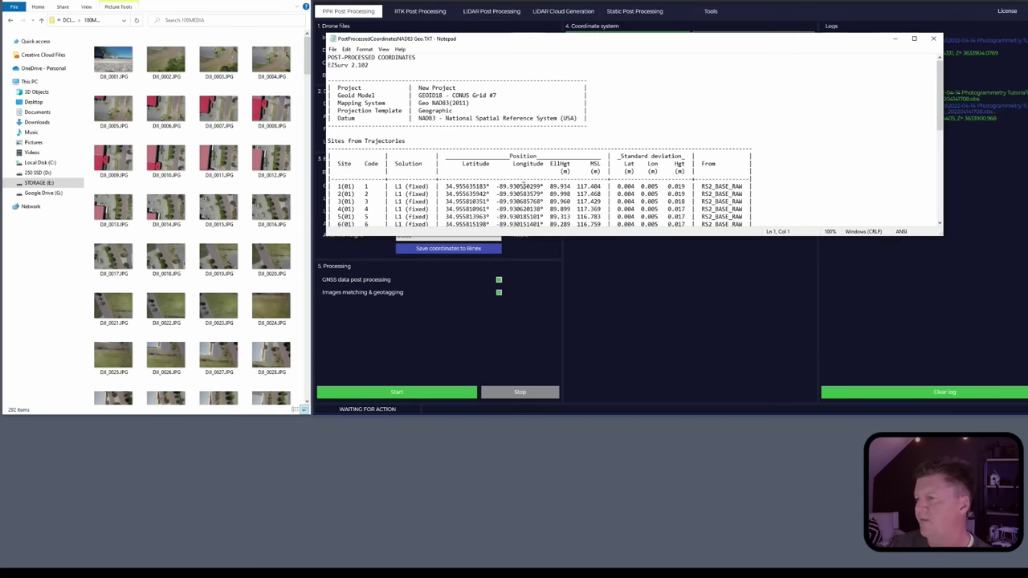
left_click_drag(531, 237, 556, 454)
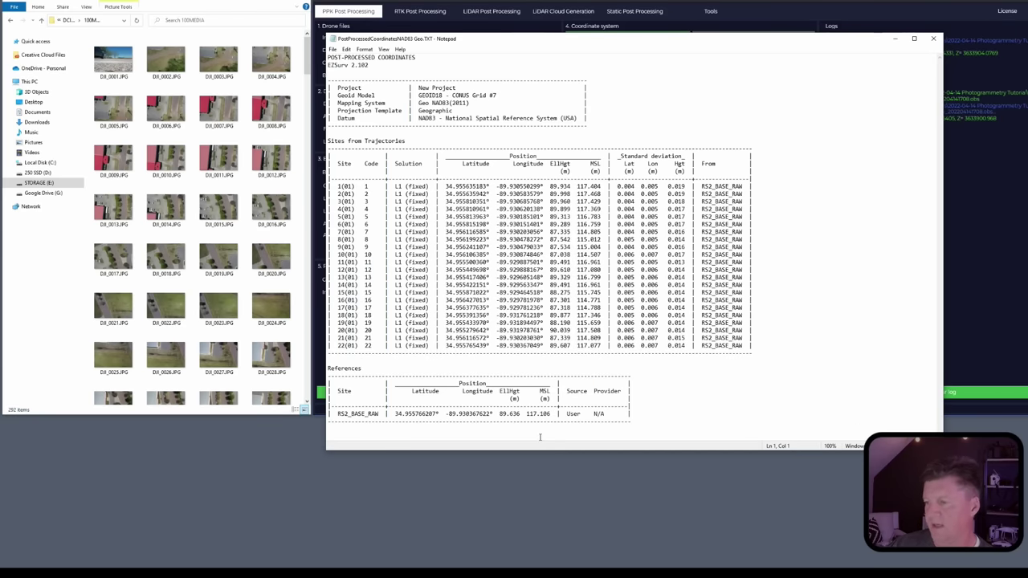
left_click_drag(396, 414, 437, 414)
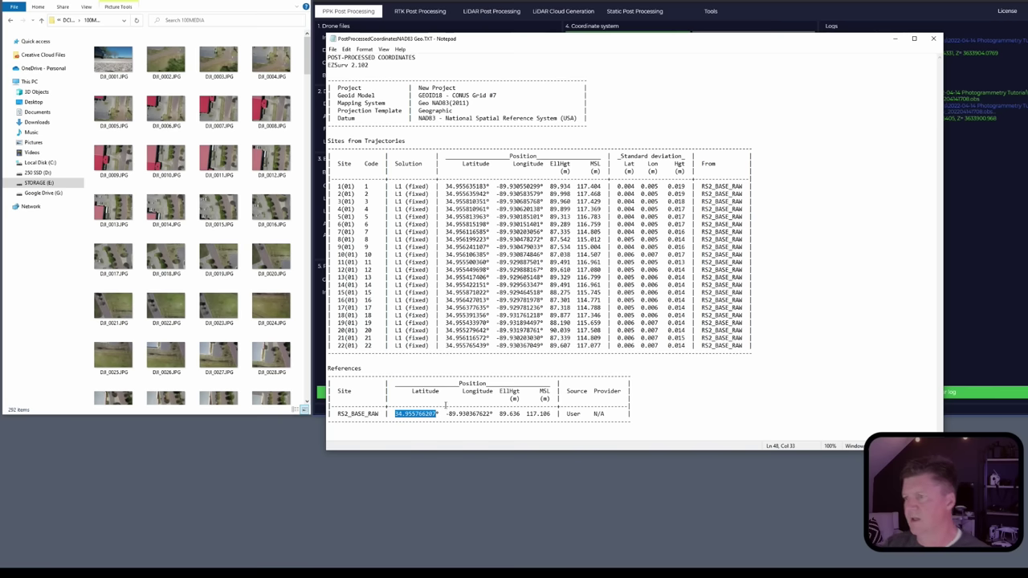
left_click_drag(416, 90, 572, 125)
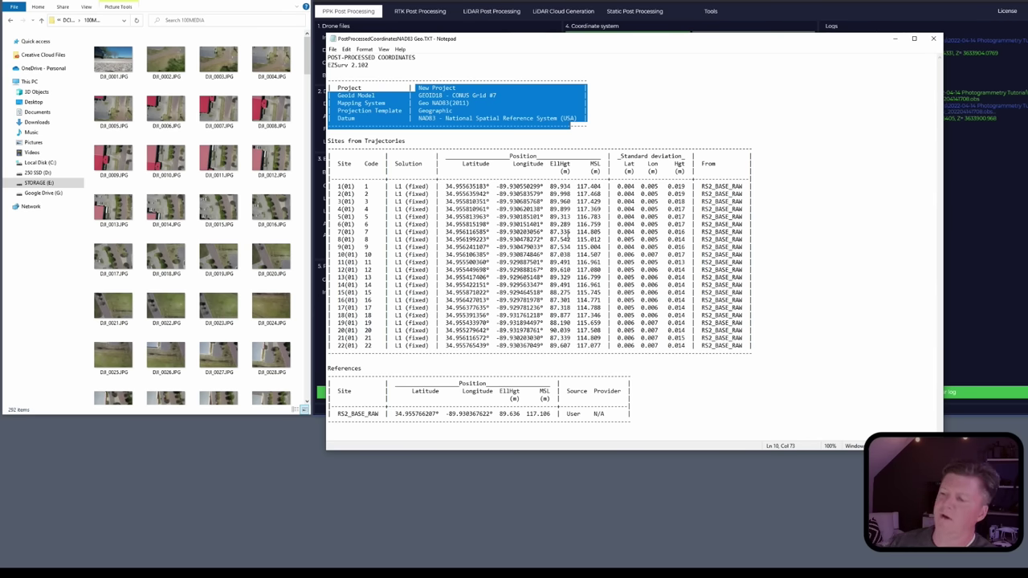
mouse_move(527, 414)
left_mouse_down()
mouse_move(552, 414)
mouse_move(521, 414)
left_mouse_up()
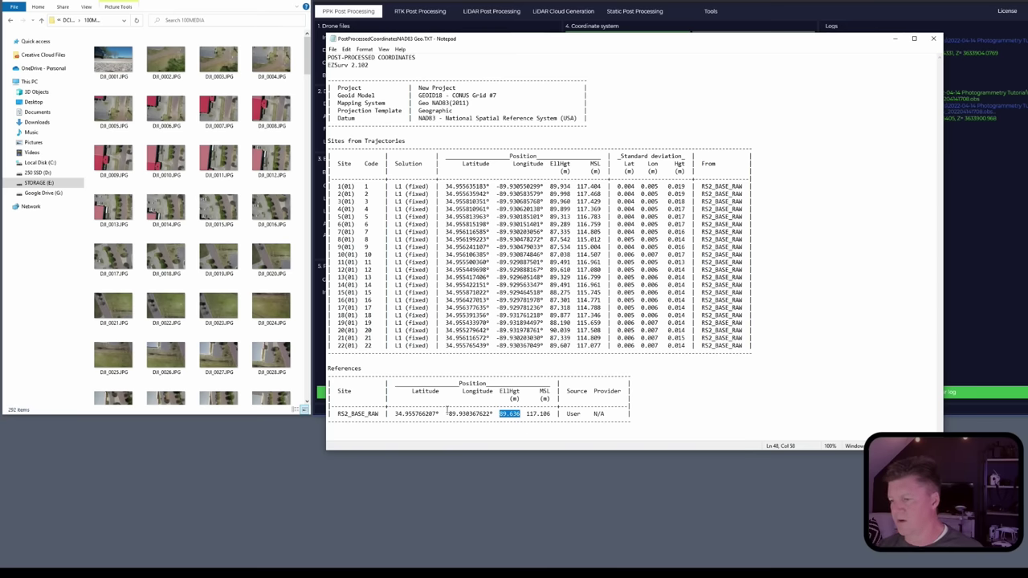
Copy the RS2_BASE_RAW latitude from the coordinates report and set the base station latitude to 34.955766207 degrees
left_click_drag(395, 415, 438, 415)
key("ctrl+c")
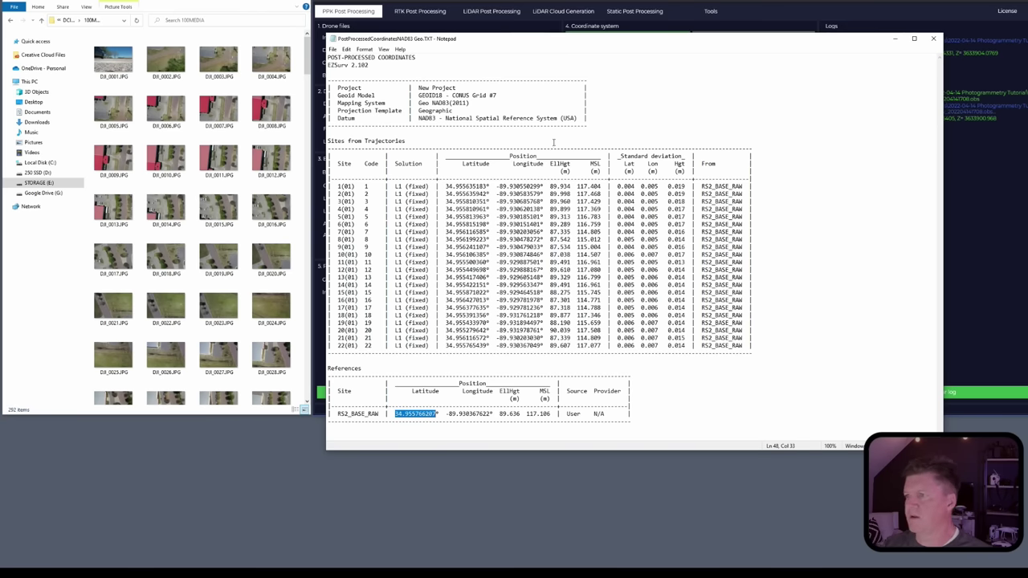
left_click_drag(564, 49, 566, 389)
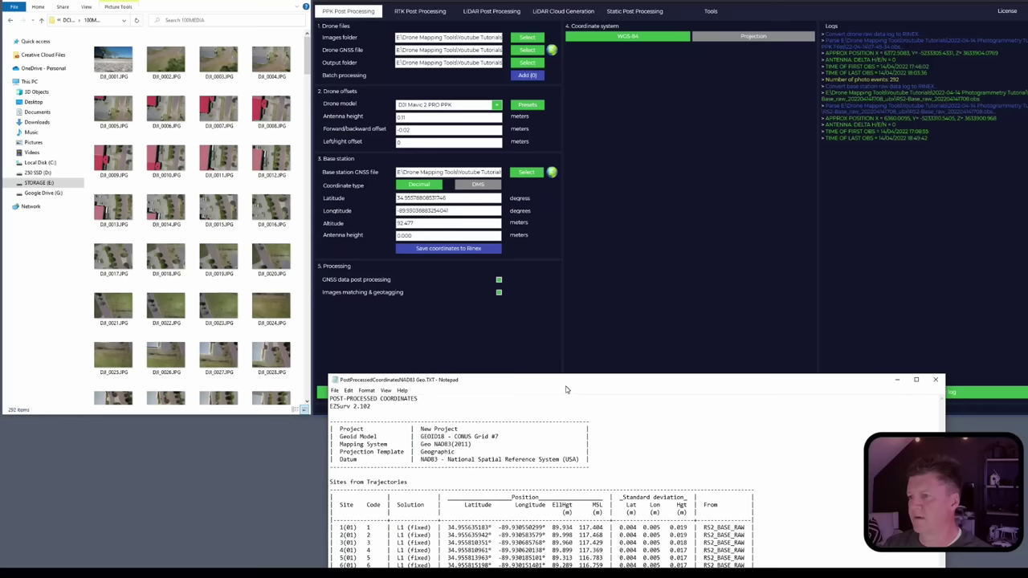
left_click(458, 197)
key("ctrl+a")
key("ctrl+v")
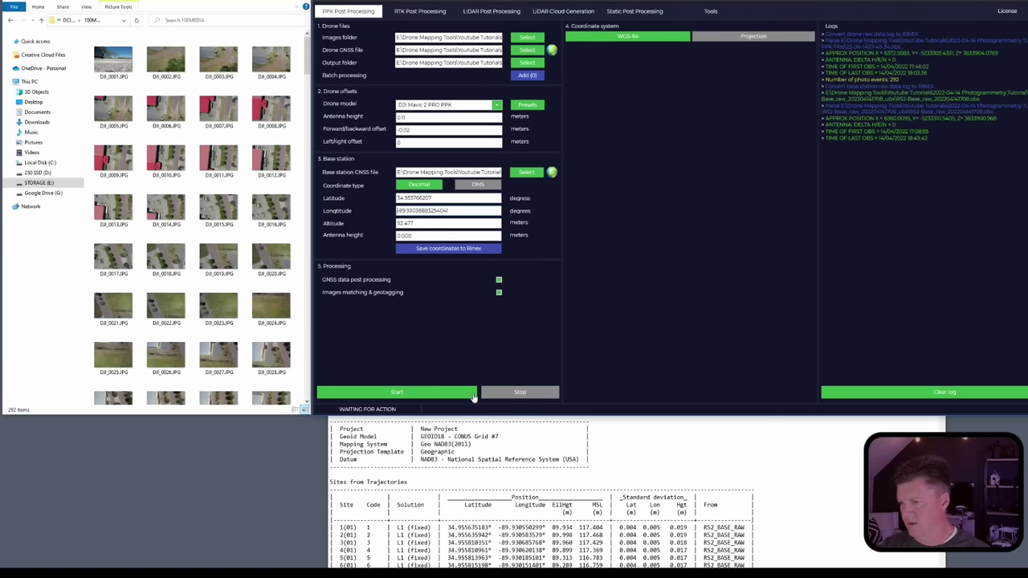
Copy the RS2_BASE_RAW longitude from the coordinates report and set the base station longitude to -89.930367622 degrees
left_click(515, 435)
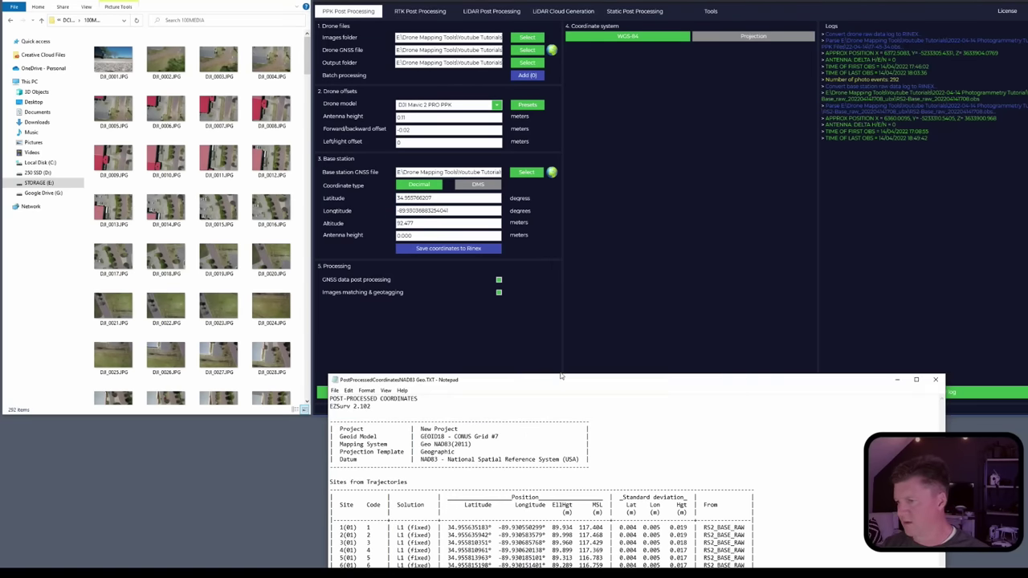
left_click_drag(557, 375, 681, 100)
left_click_drag(450, 191, 587, 198)
left_click_drag(707, 479, 753, 479)
key("ctrl+c")
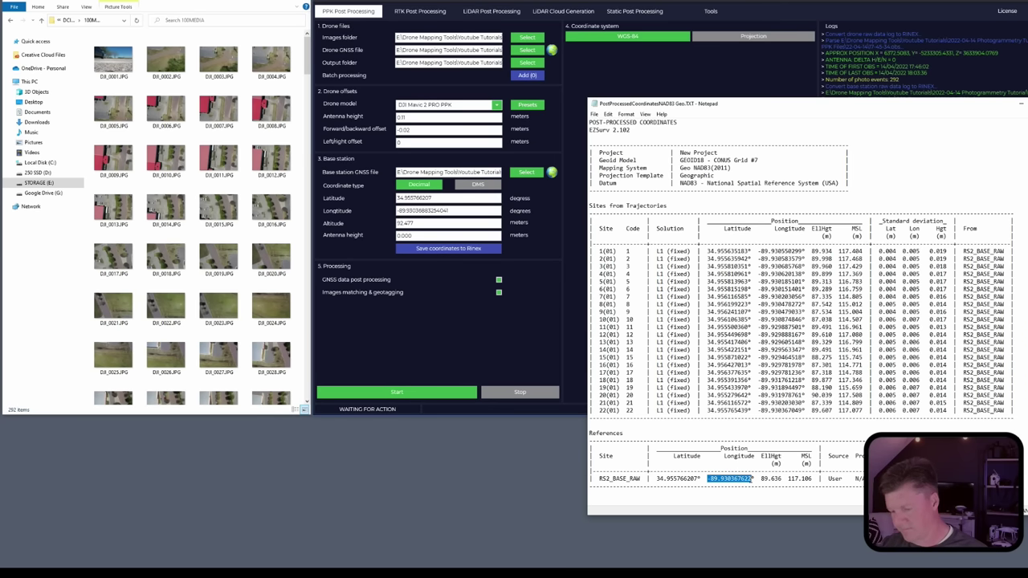
left_click_drag(463, 211, 351, 215)
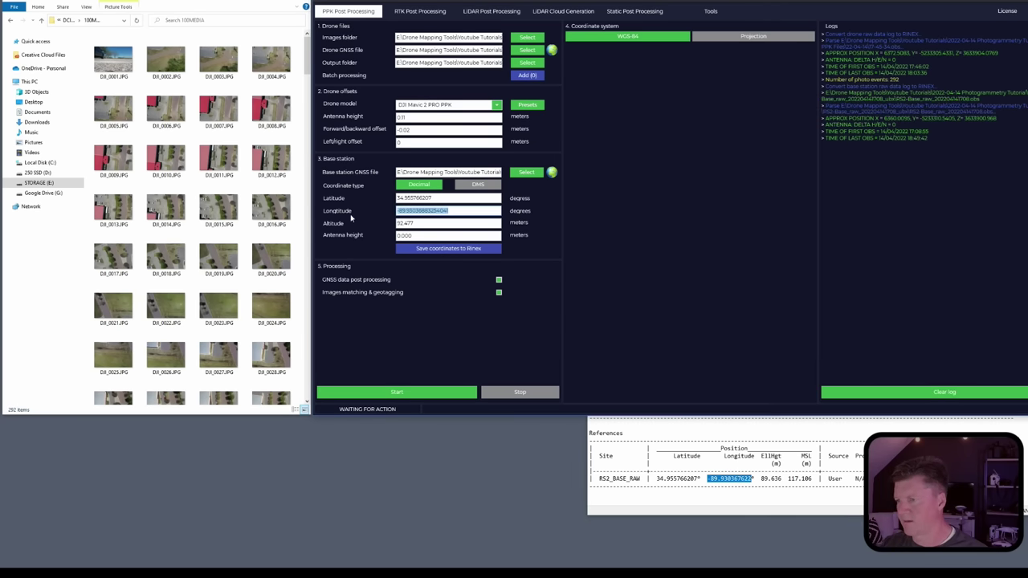
key("ctrl+v")
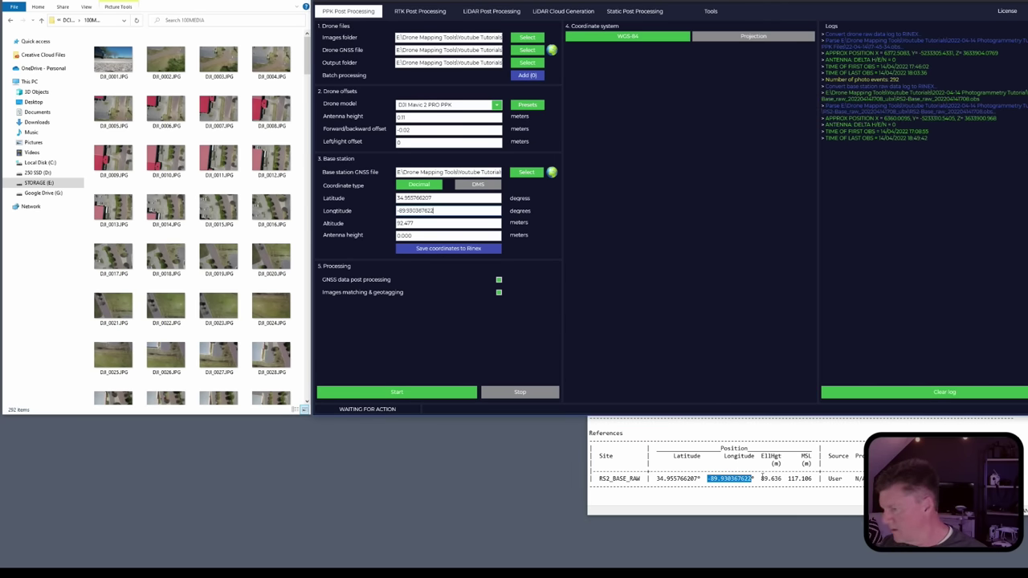
Set the base station altitude to the report's ellipsoid height of 89.636 m and its antenna height to 1.592 m
left_click_drag(761, 479, 782, 479)
key("ctrl+c")
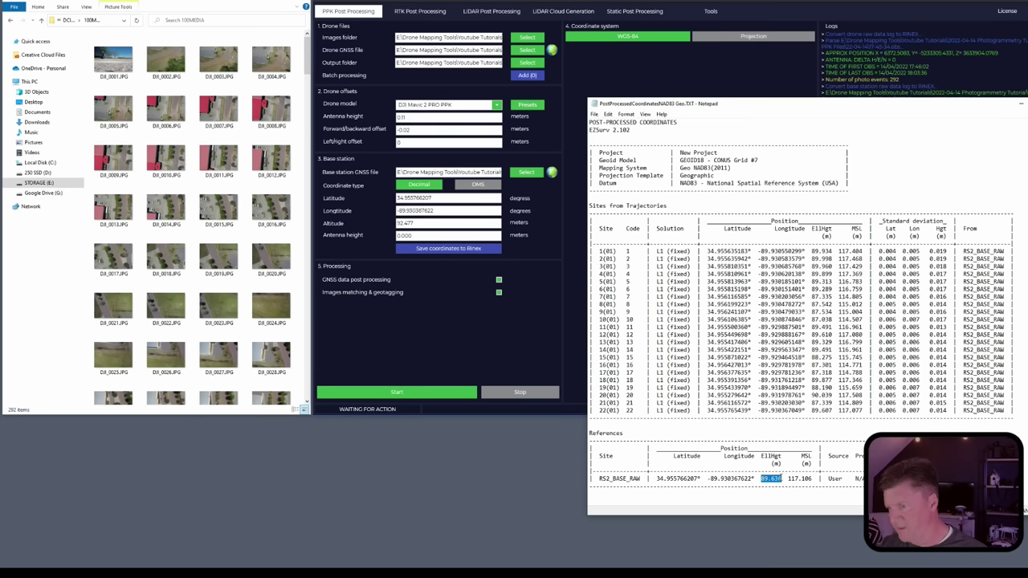
left_click_drag(448, 223, 349, 225)
key("ctrl+v")
left_click_drag(418, 235, 295, 238)
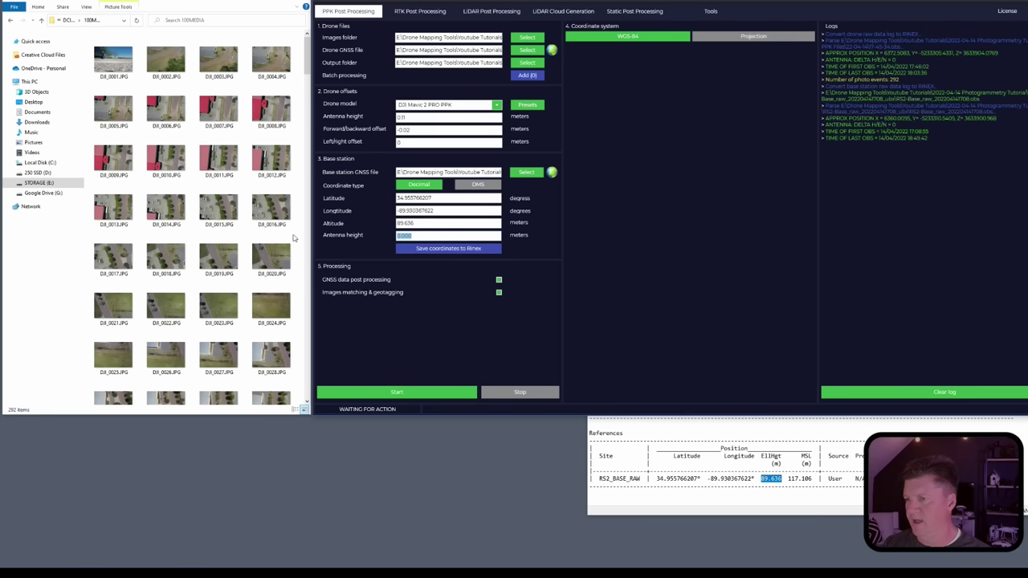
type("1.532")
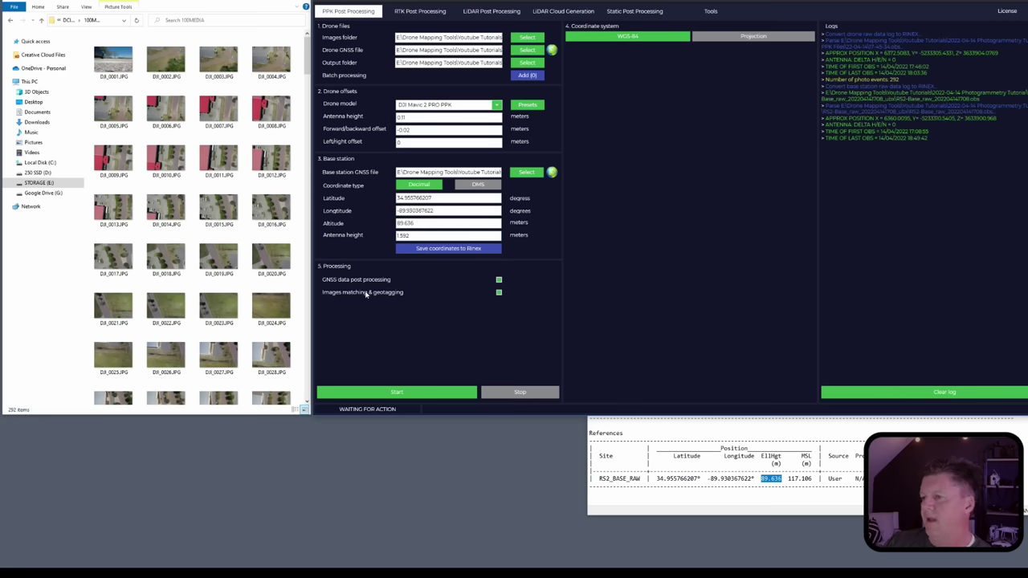
Set the coordinate system to a projection, using North America NAD83 UTM zone 16N (EPSG_26916)
left_click(755, 37)
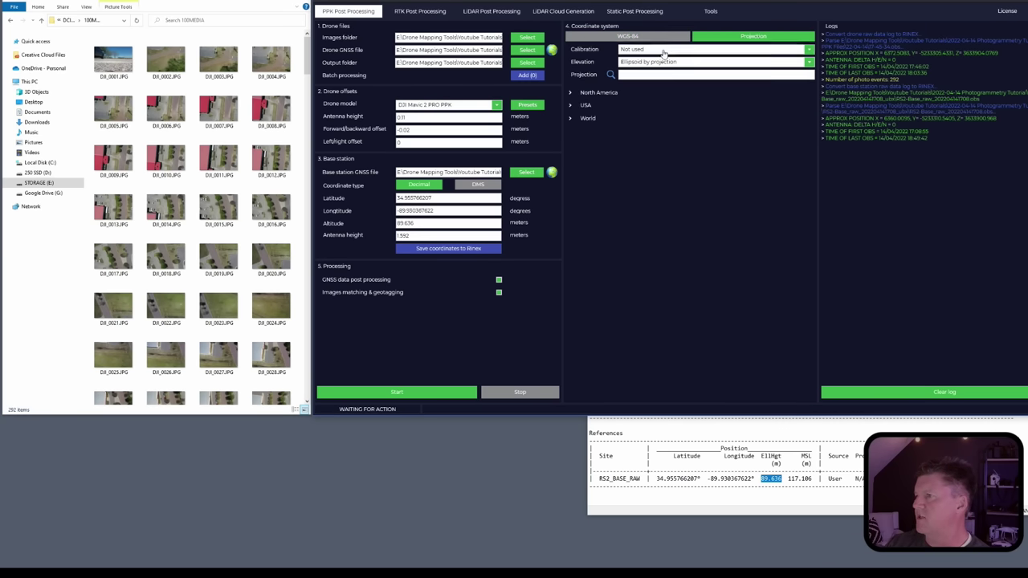
left_click(569, 93)
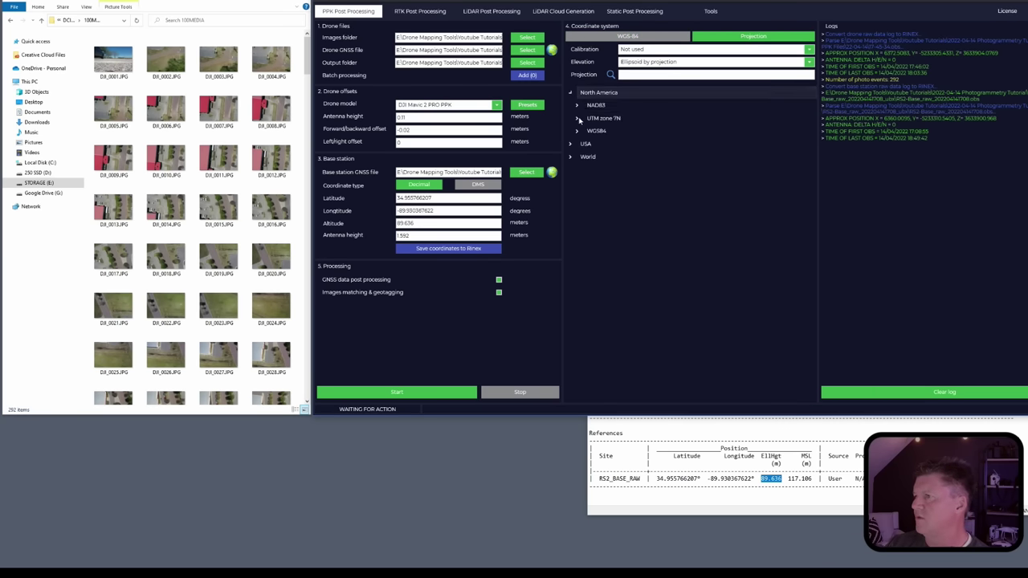
left_click(577, 106)
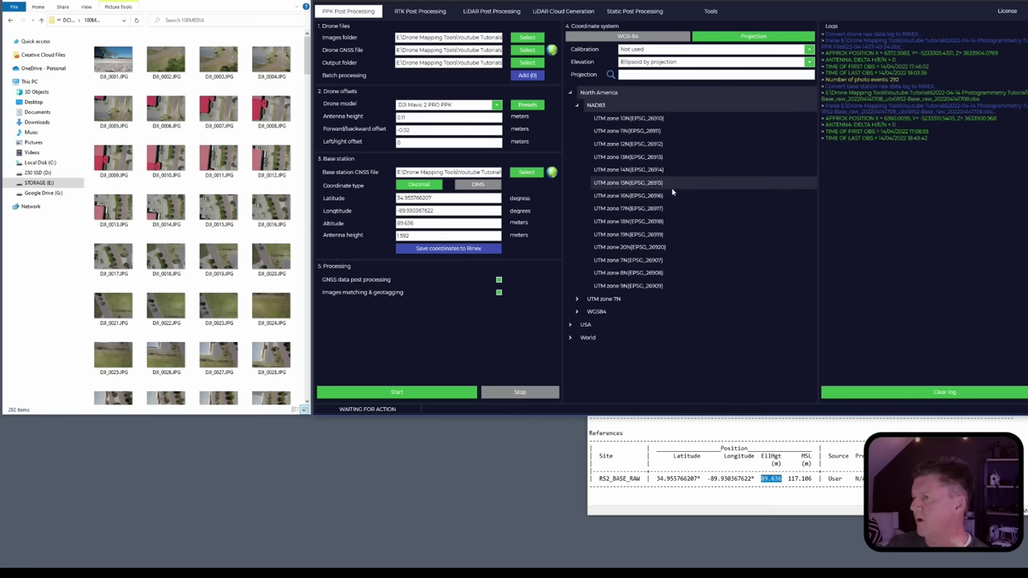
left_click(641, 196)
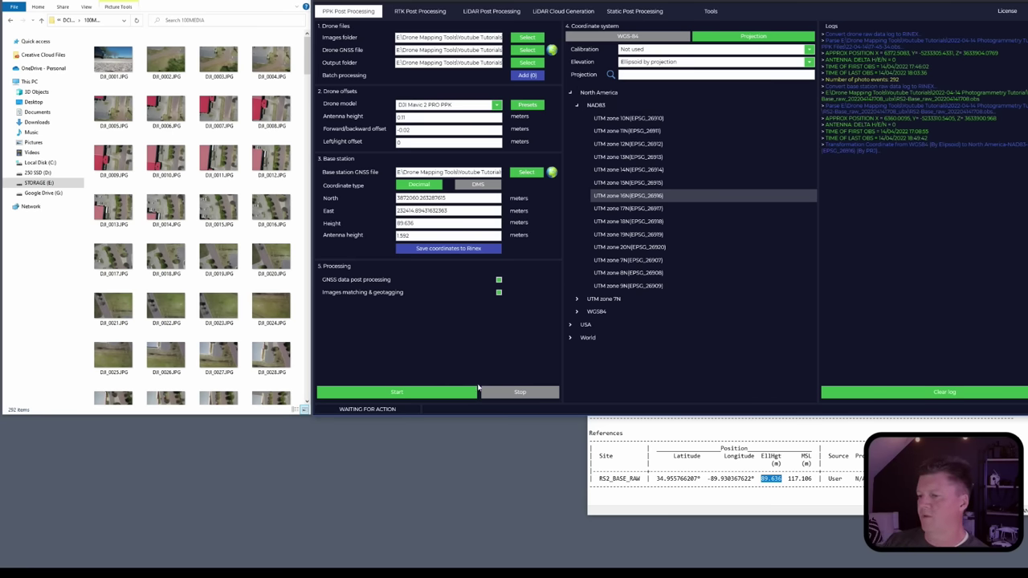
Run the GNSS post-processing and image geotagging, and answer the manual matching prompt with Yes
left_click(426, 397)
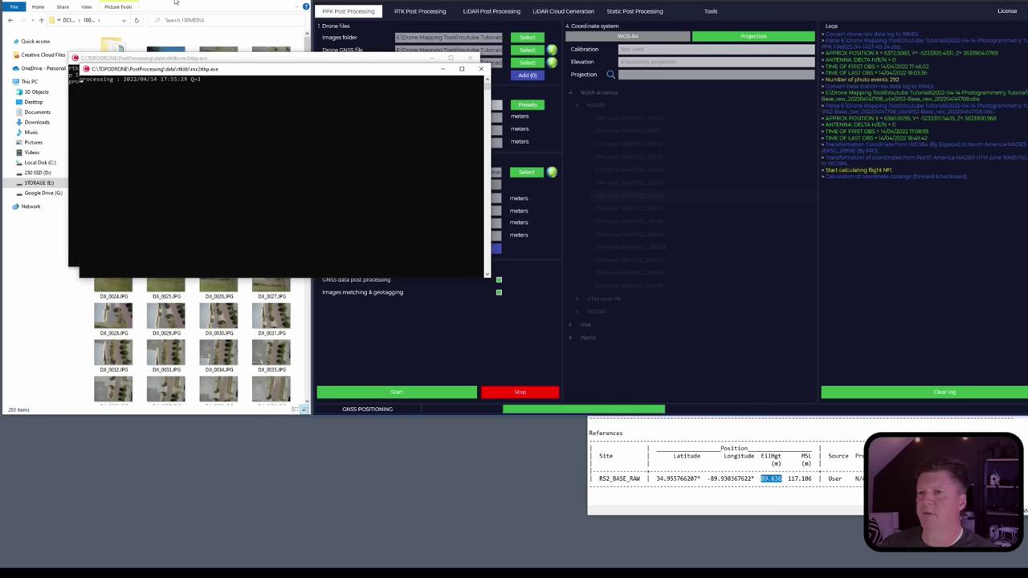
left_click(175, 2)
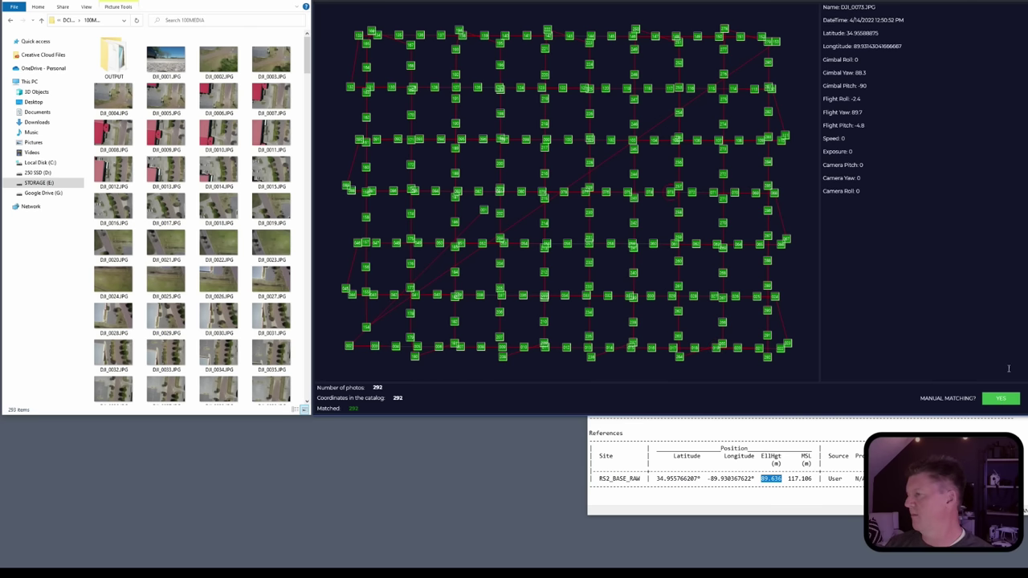
left_click(1001, 398)
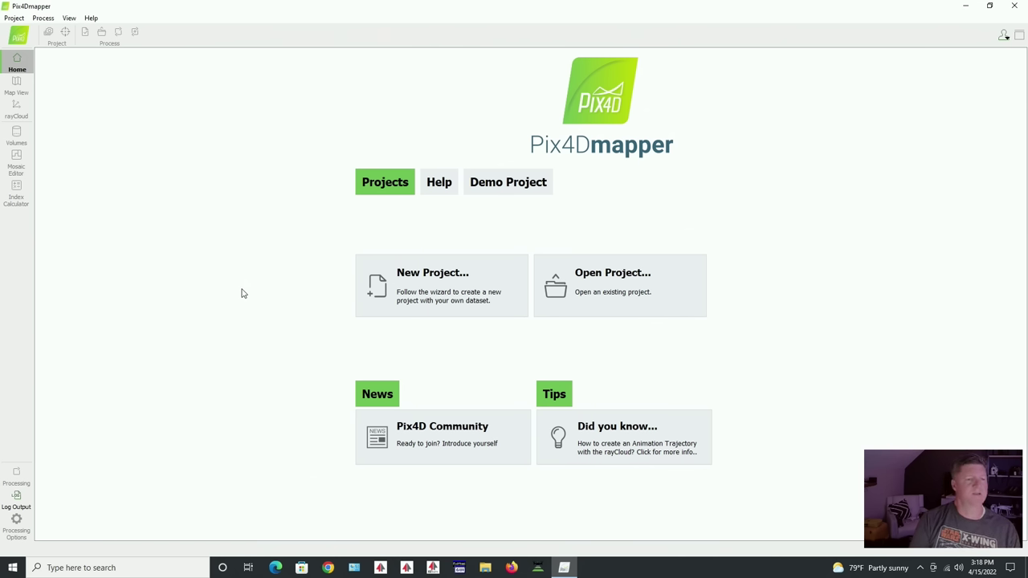
Switch to Pix4Dmapper and start a new project named 2022-04-14 Photogrammetry Tutorial in D:/Pix4D
left_click(451, 293)
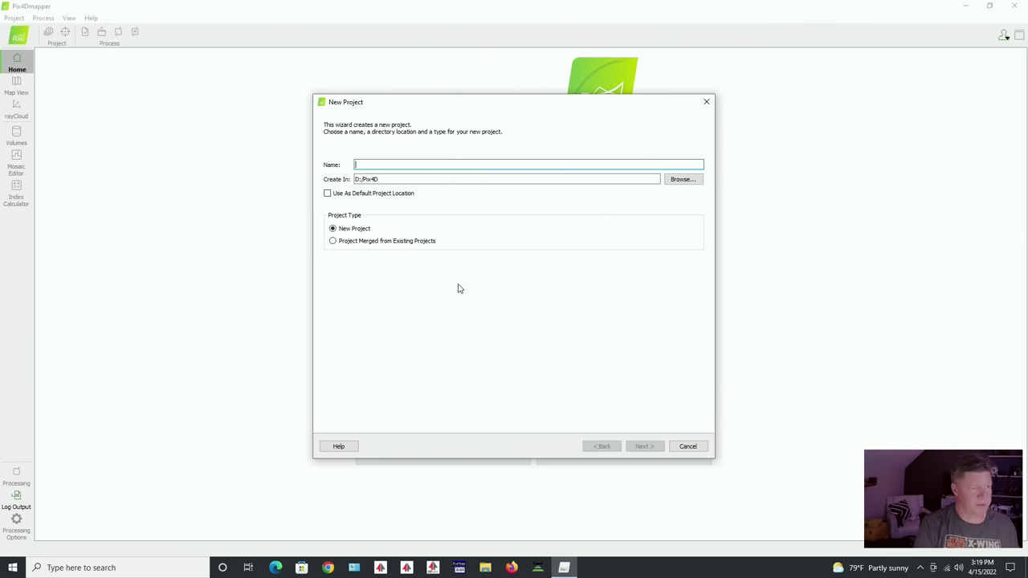
type("2")
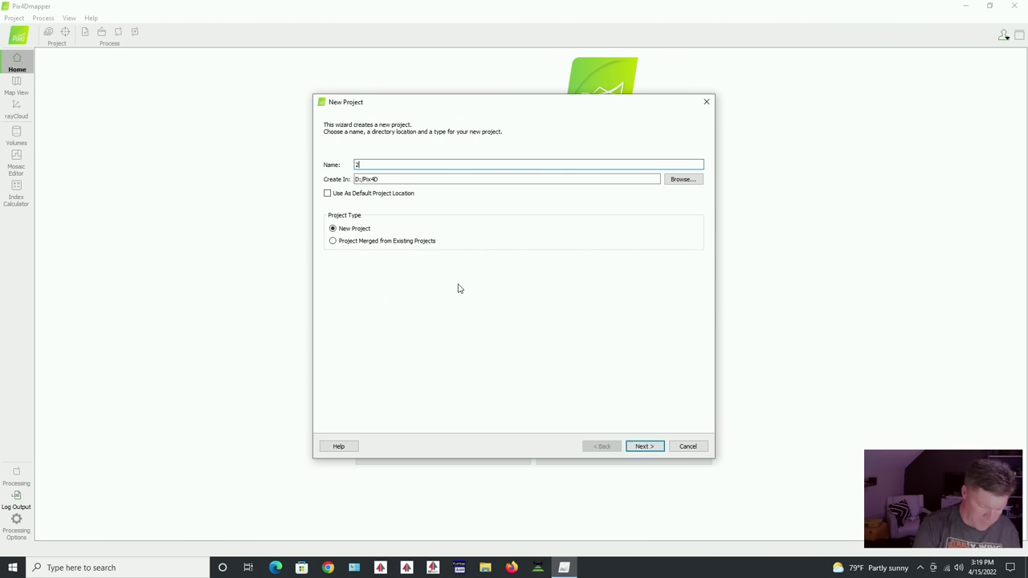
type("022-04-14")
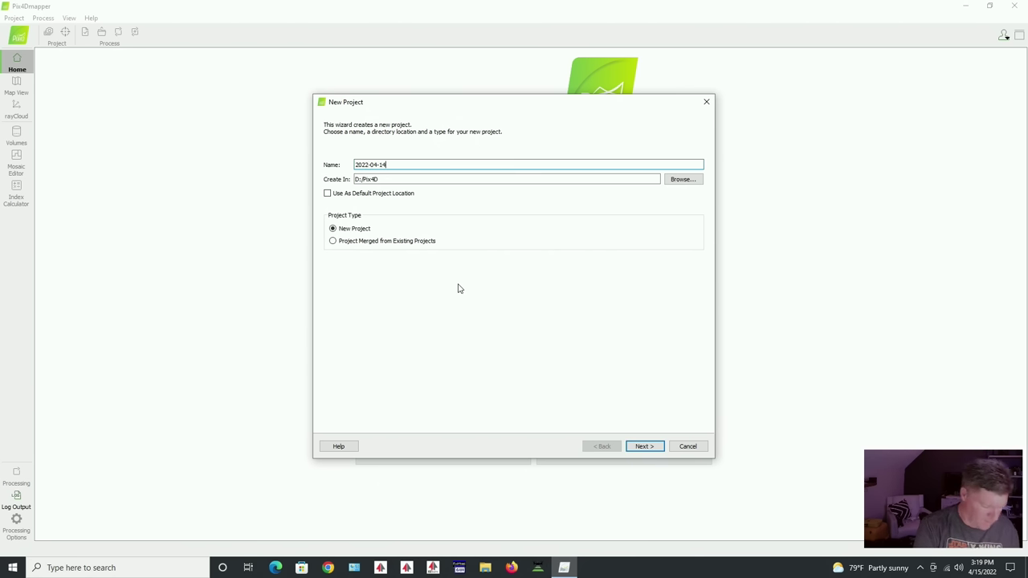
type(" Photogrammetry Tutorial")
key("Tab")
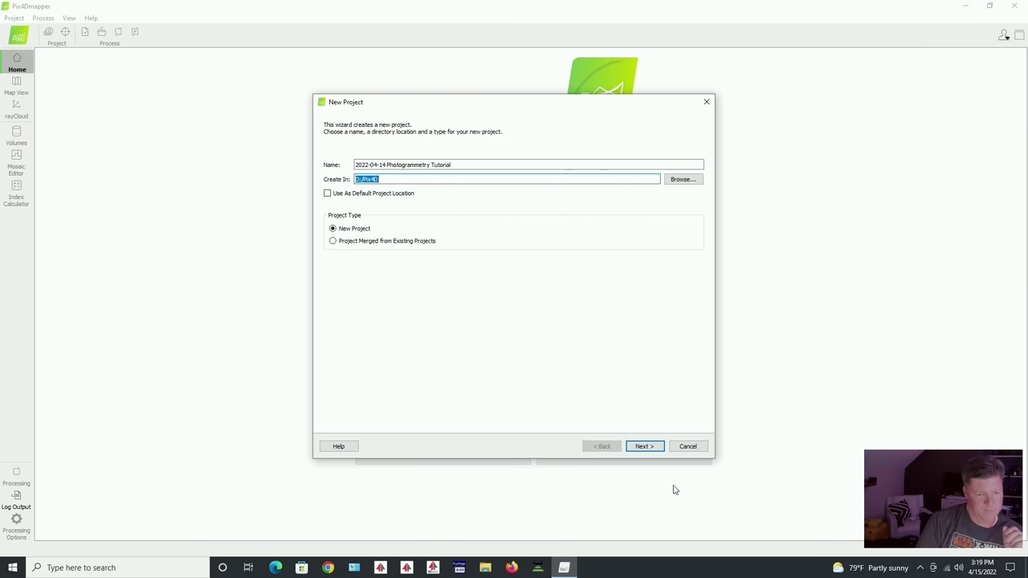
left_click(643, 449)
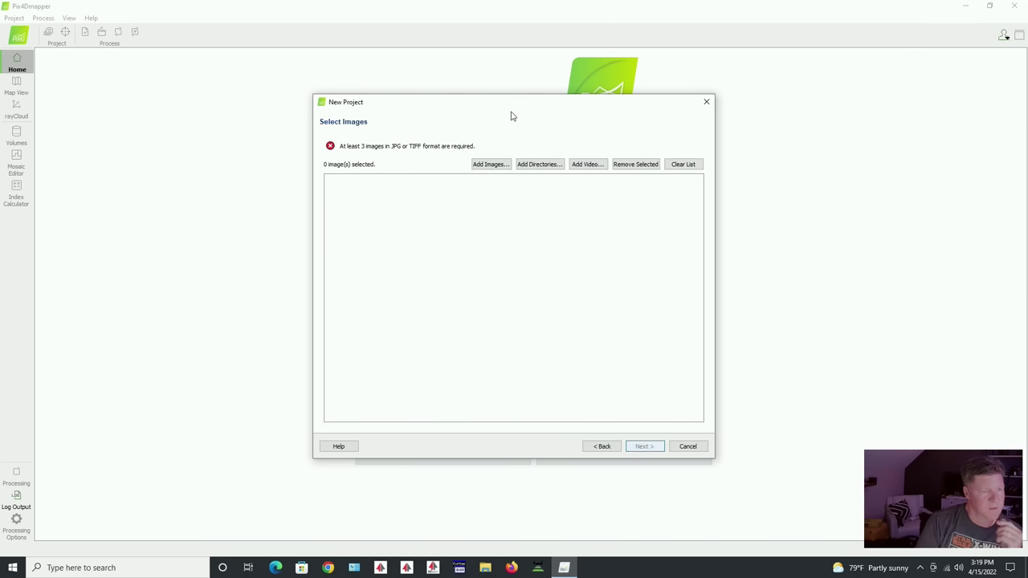
left_click(490, 164)
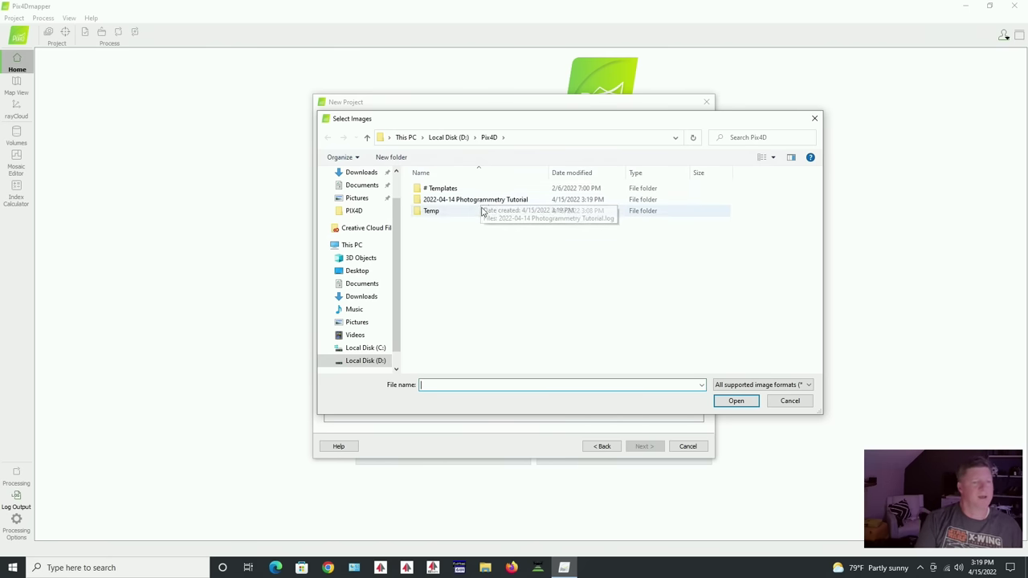
left_click(362, 361)
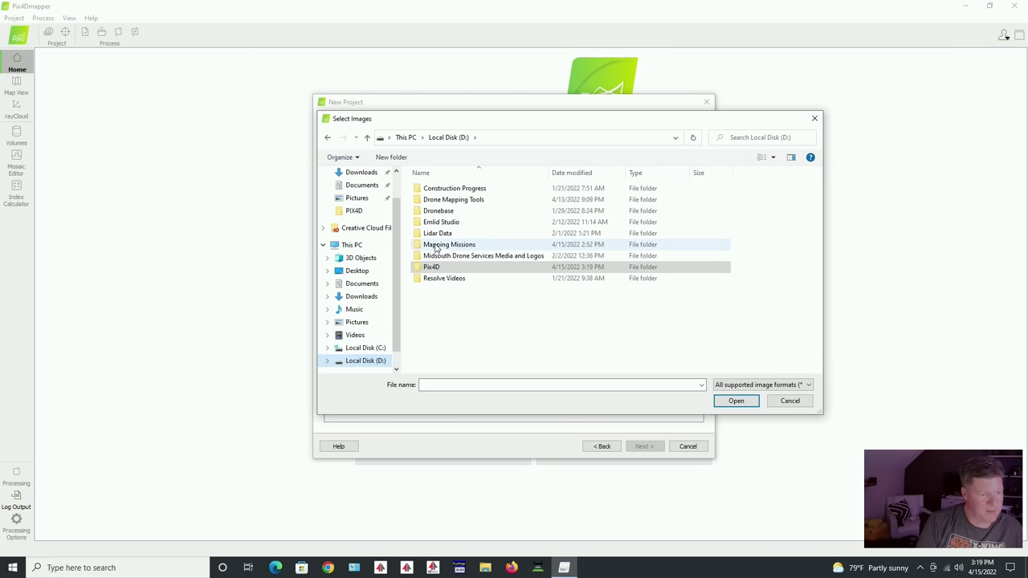
double_click(437, 245)
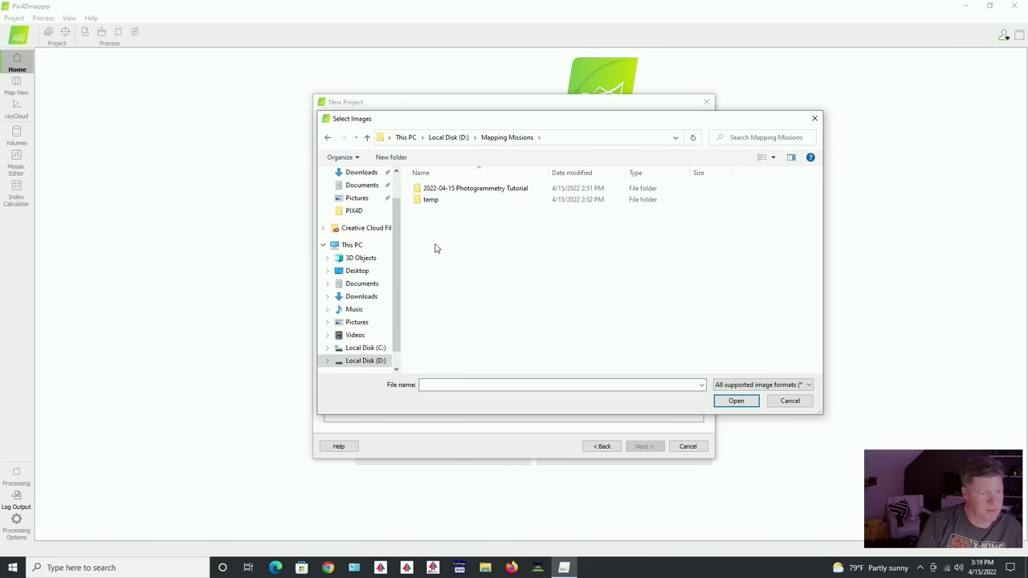
double_click(452, 189)
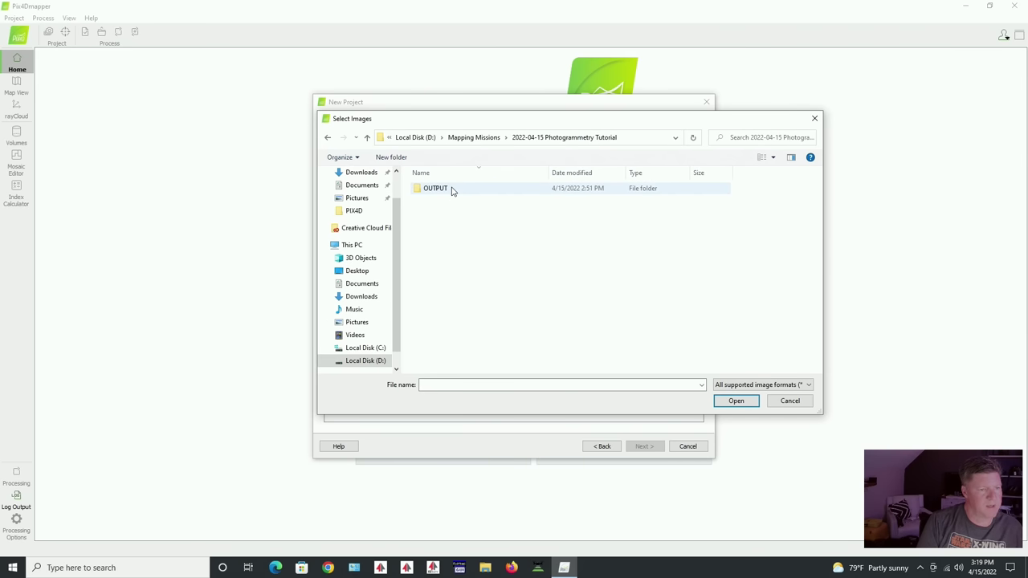
double_click(440, 189)
double_click(439, 201)
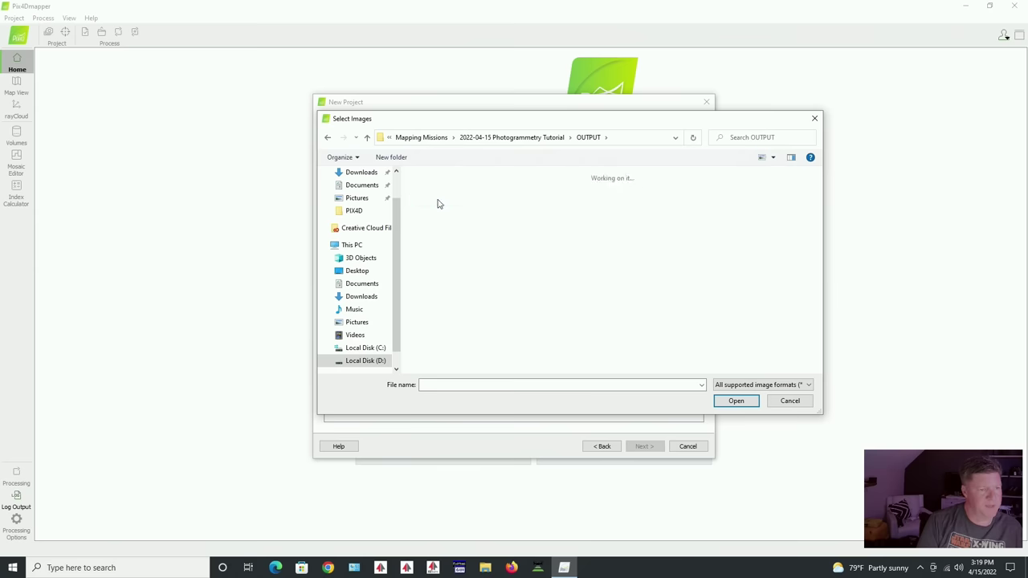
left_click(447, 212)
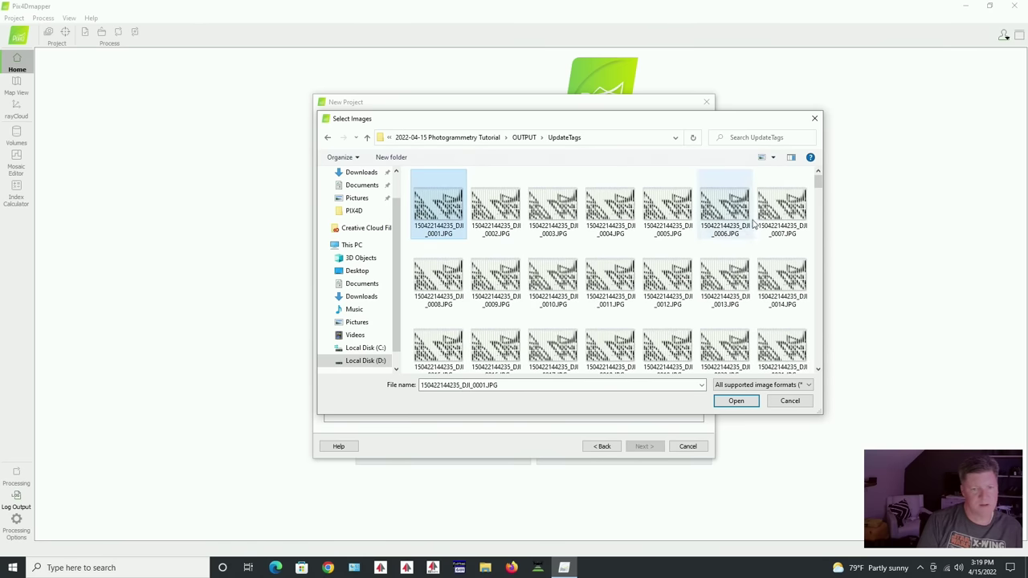
left_click_drag(819, 186, 815, 384)
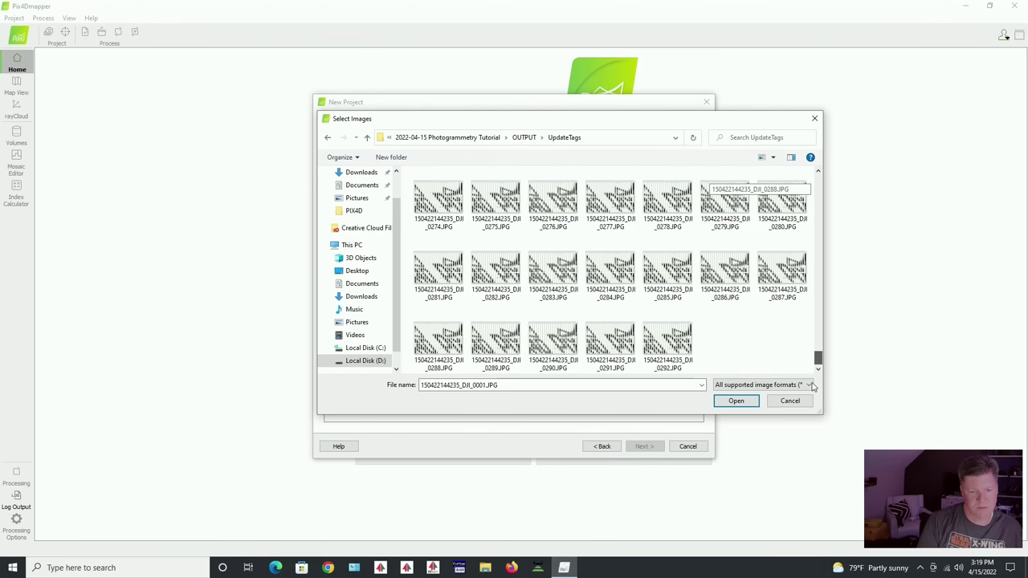
left_click(687, 344, "shift")
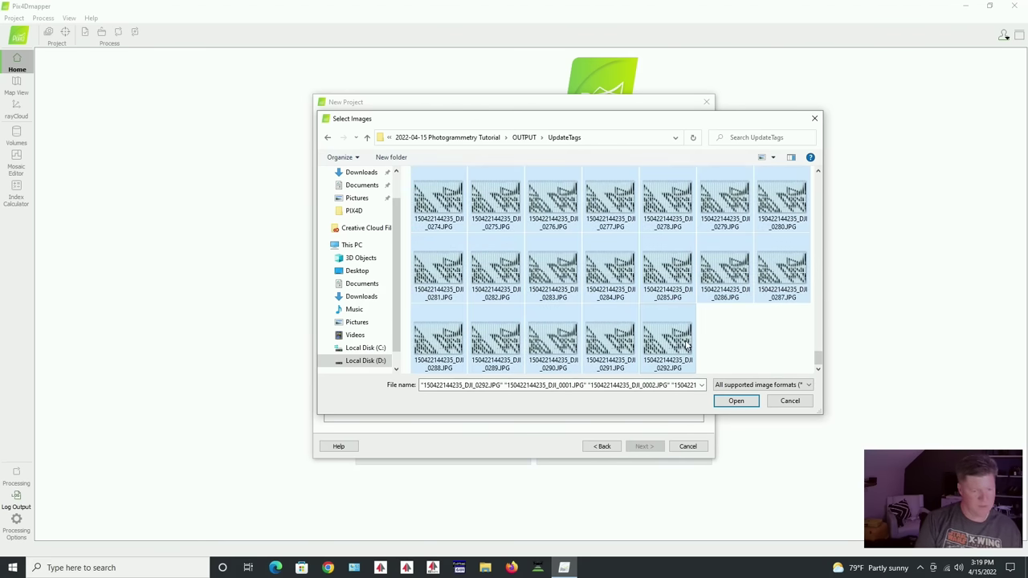
left_click(748, 405)
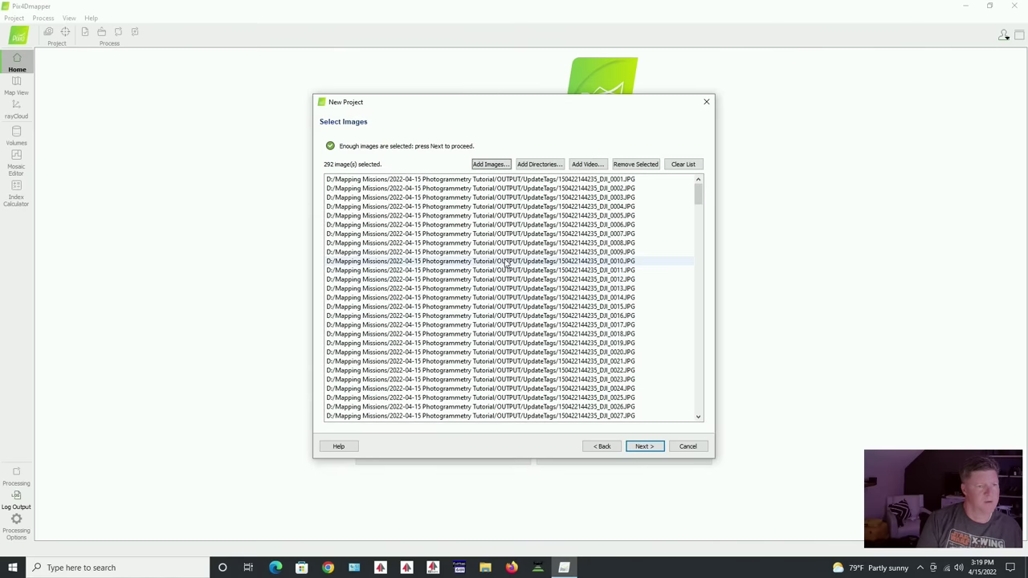
left_click(643, 447)
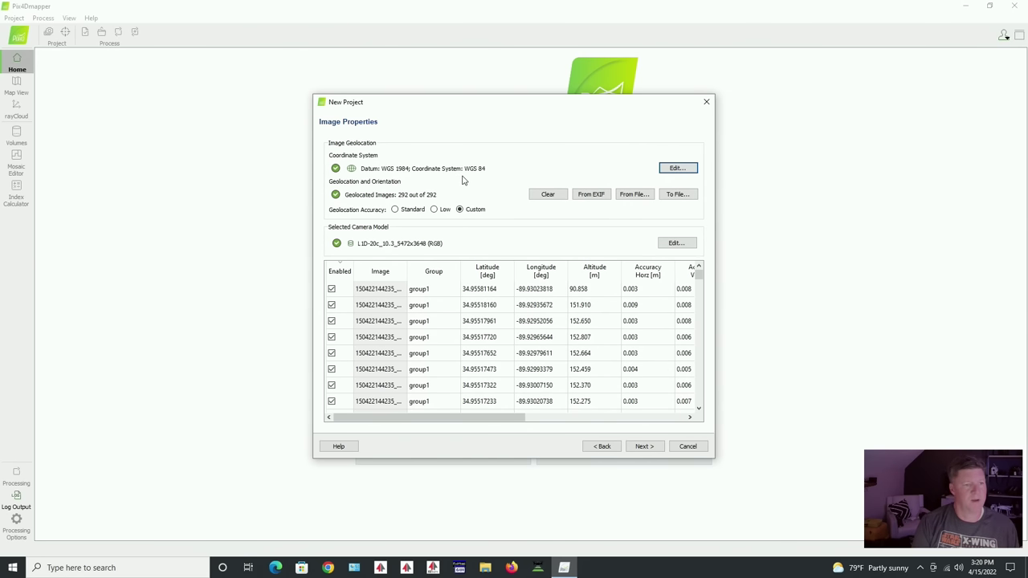
Set the image coordinate system to NAD83(2011) / UTM zone 16N
left_click(679, 169)
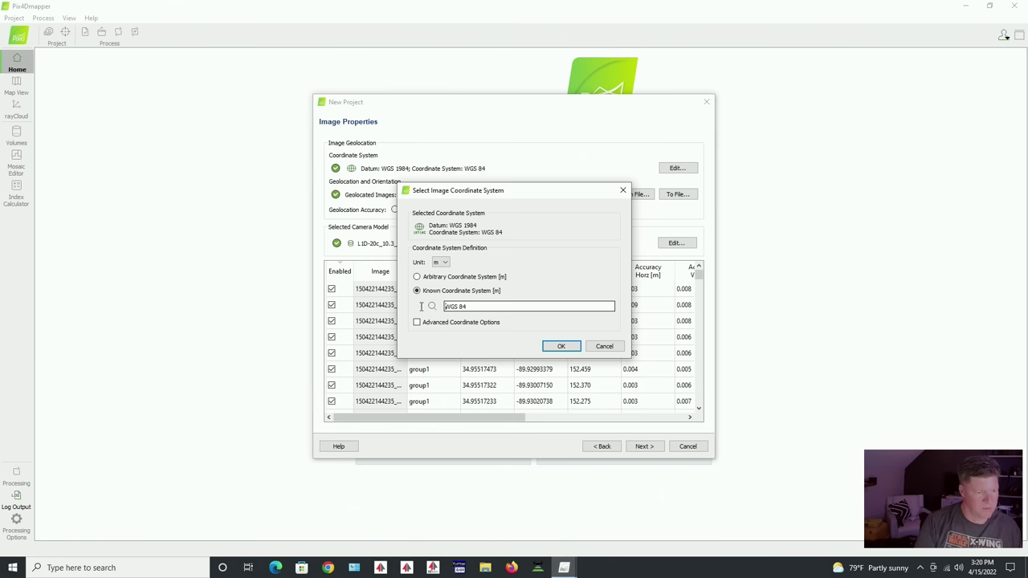
left_click_drag(411, 306, 515, 306)
type("utm zone 16n")
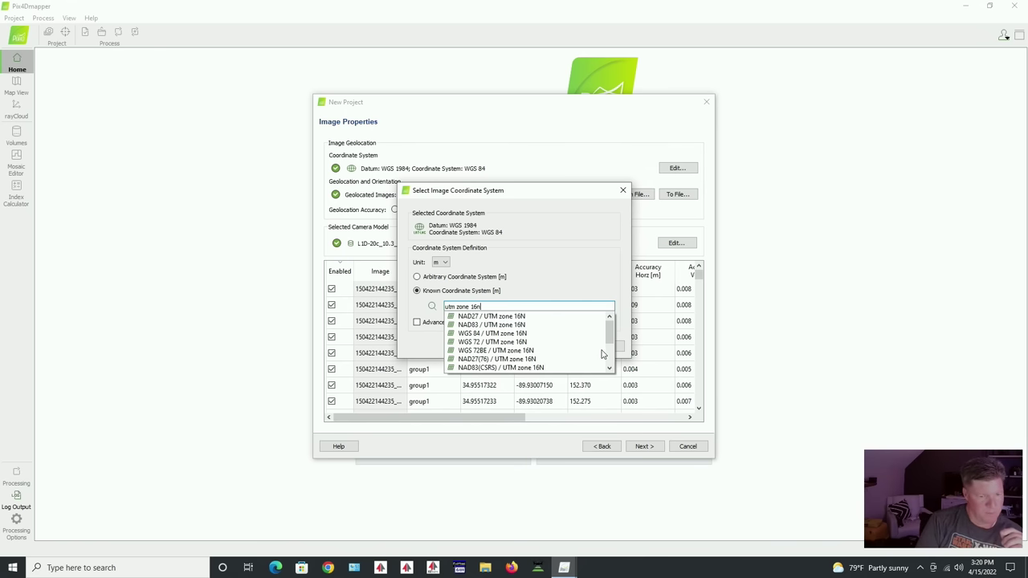
left_click_drag(609, 326, 608, 354)
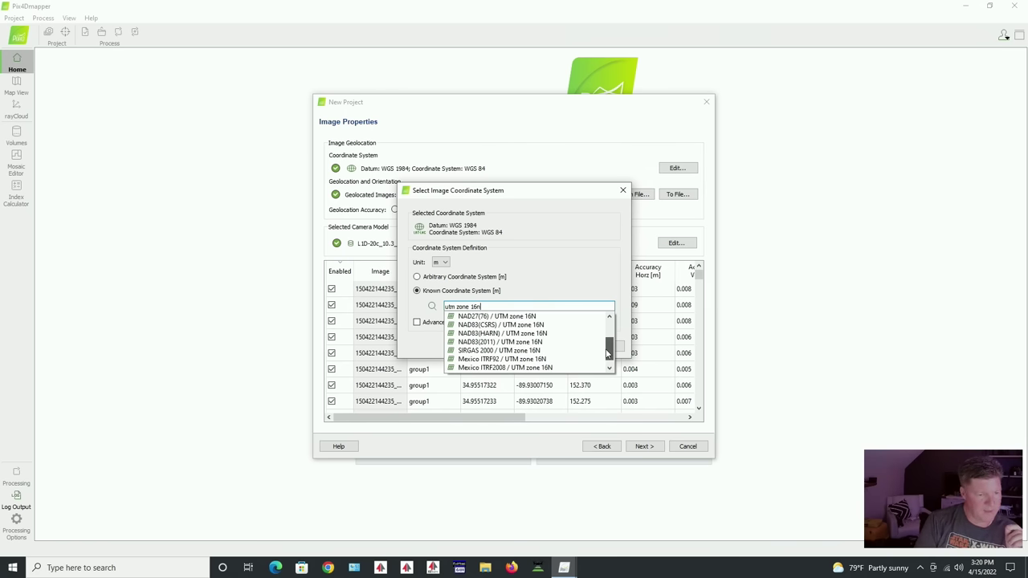
left_click(476, 344)
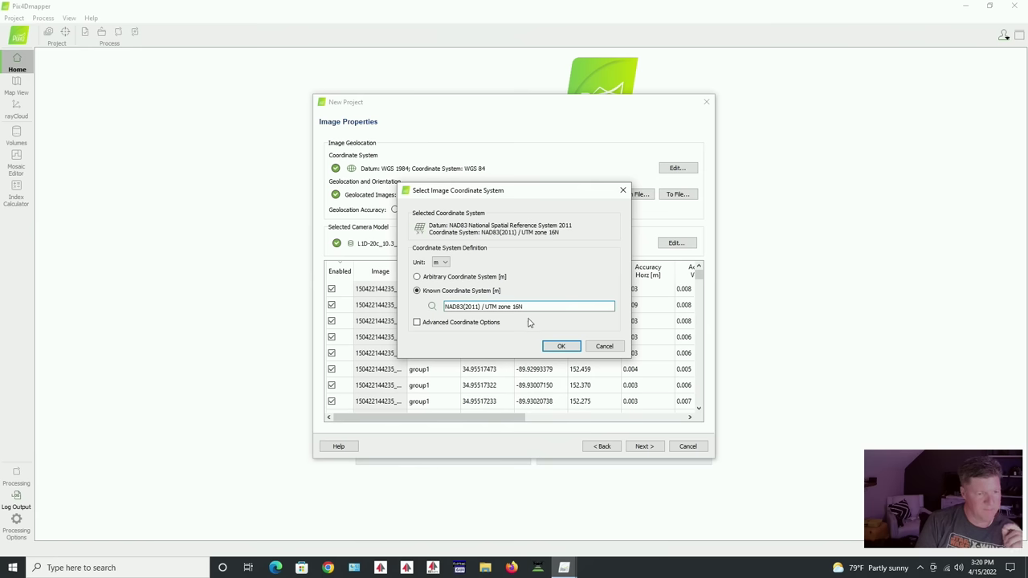
left_click(560, 347)
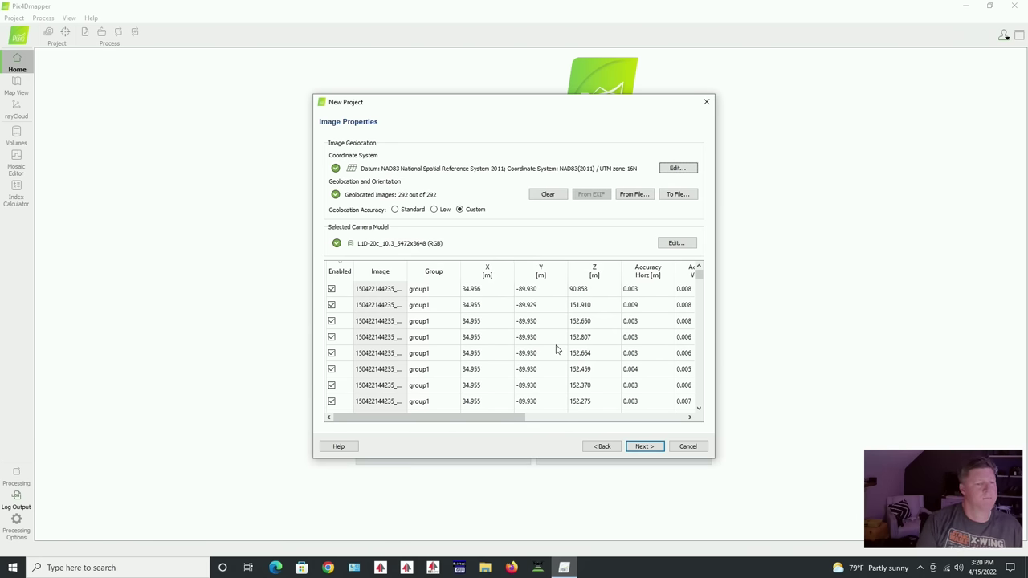
Import the image geolocation in Y, X, Z format from 17-45-34_North America-NAD83-UTM zone 16N(EPSG_26916)_NEZ.txt in the mission's OUTPUT/PIX4D folder
left_click(635, 198)
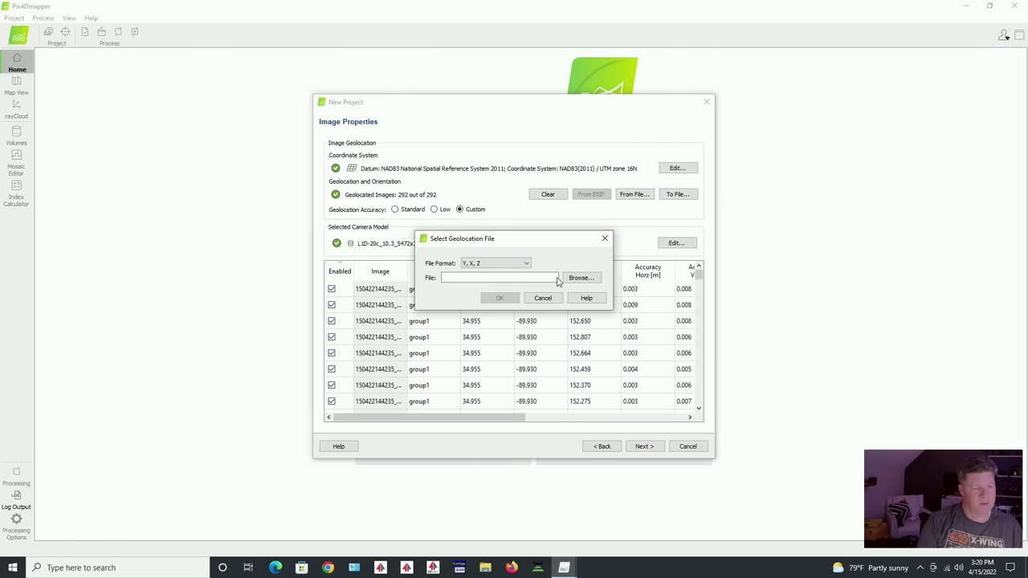
left_click(572, 282)
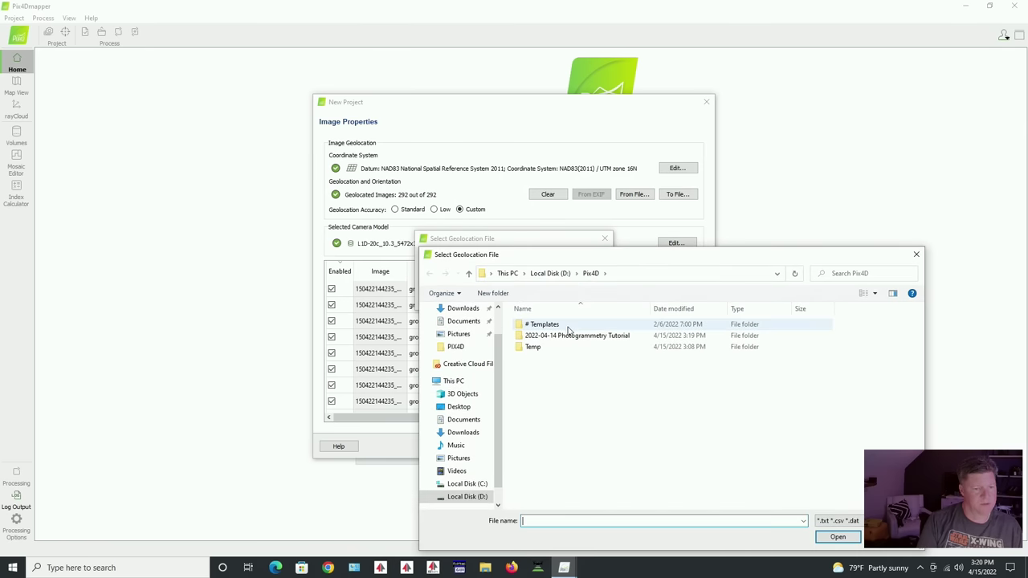
left_click(462, 496)
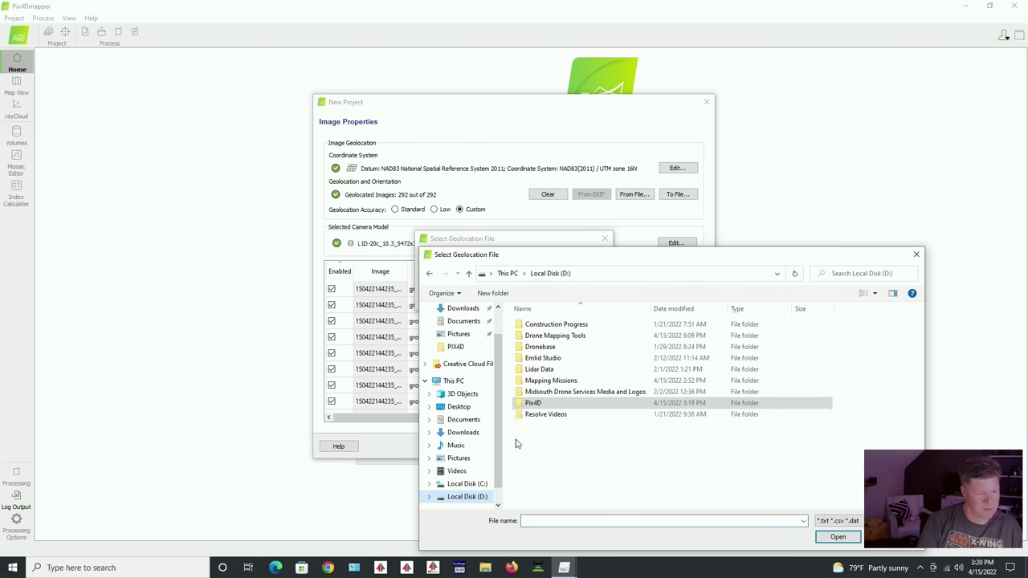
double_click(536, 381)
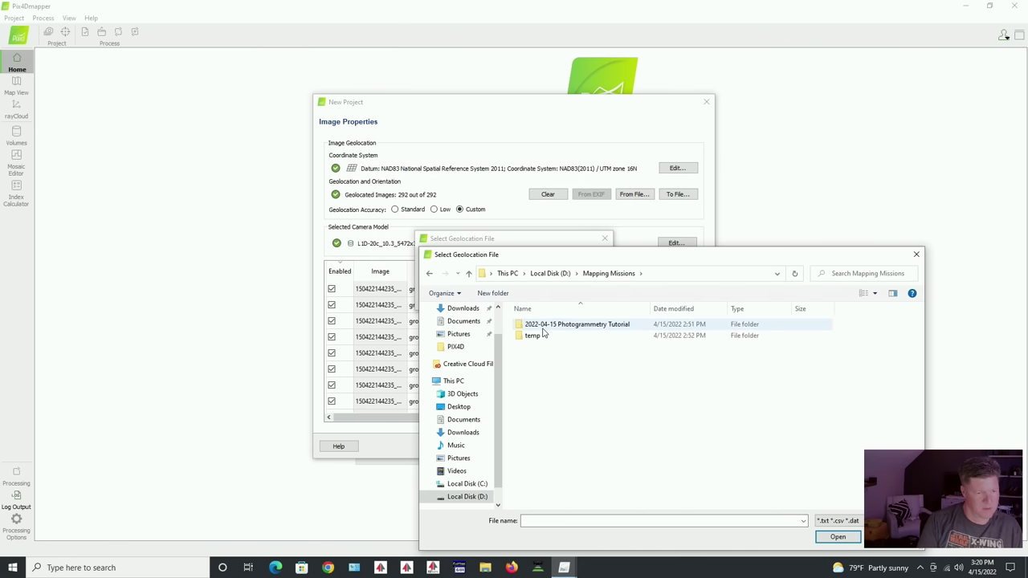
double_click(544, 330)
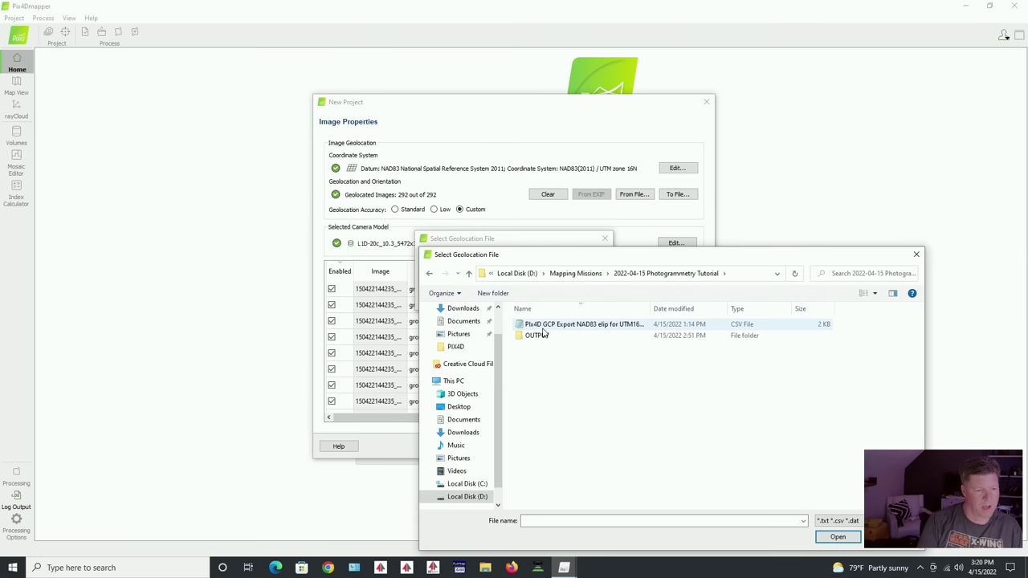
double_click(539, 336)
double_click(534, 336)
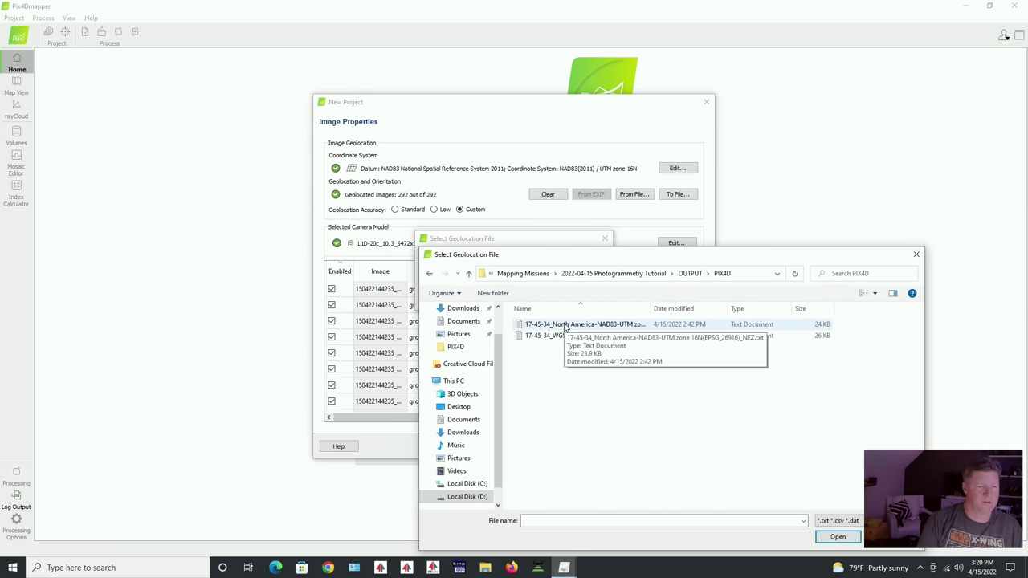
double_click(565, 325)
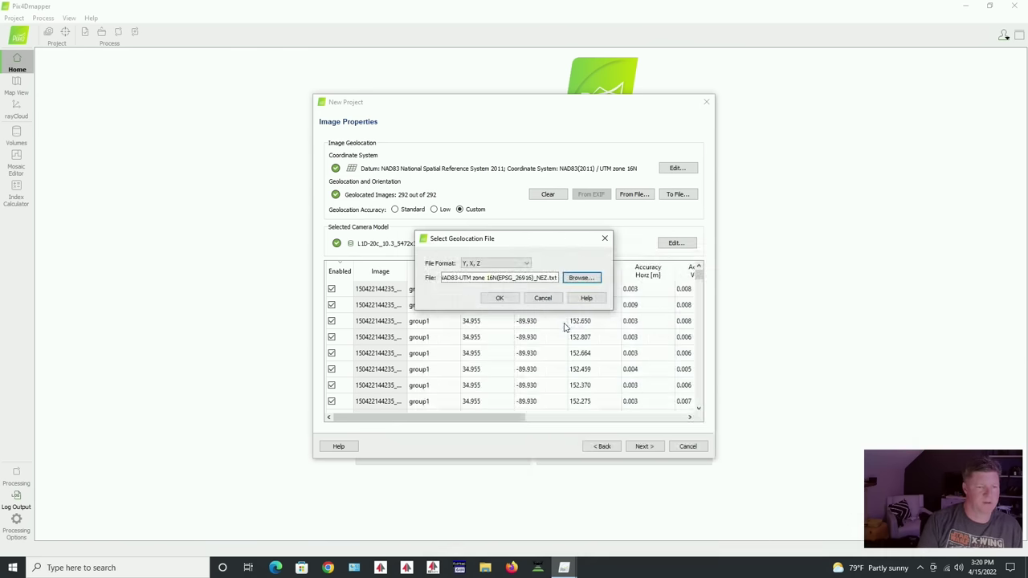
left_click(500, 299)
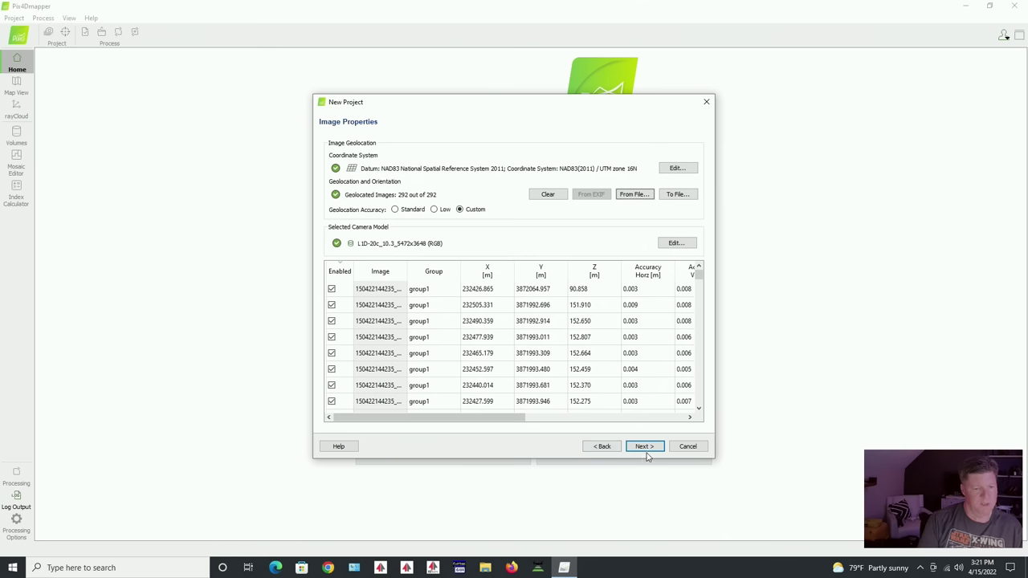
Show the image coordinate system's advanced options and accept a geoid height of 0.000 m above the GRS 1980 ellipsoid as the vertical system
left_click(680, 169)
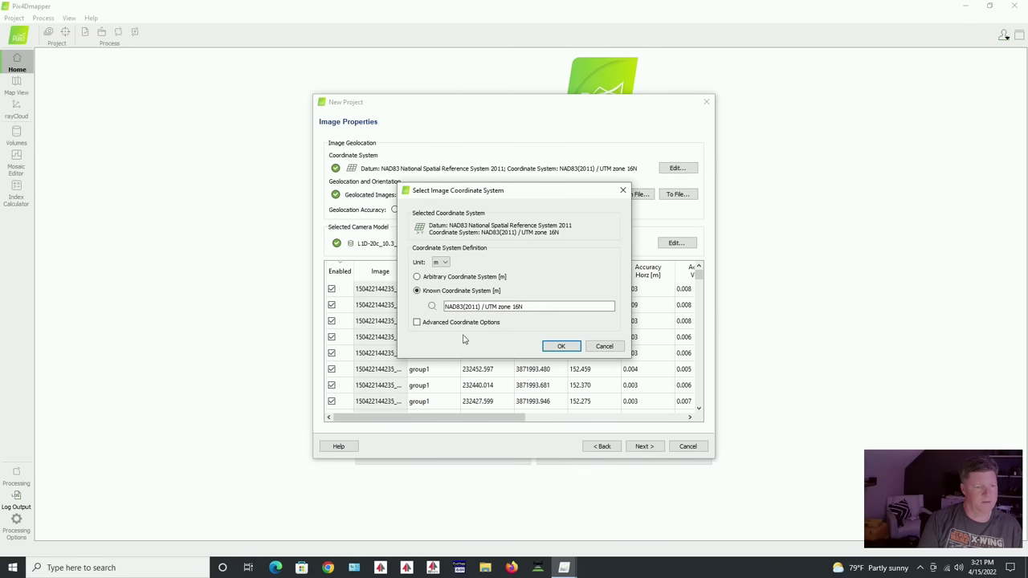
left_click(417, 323)
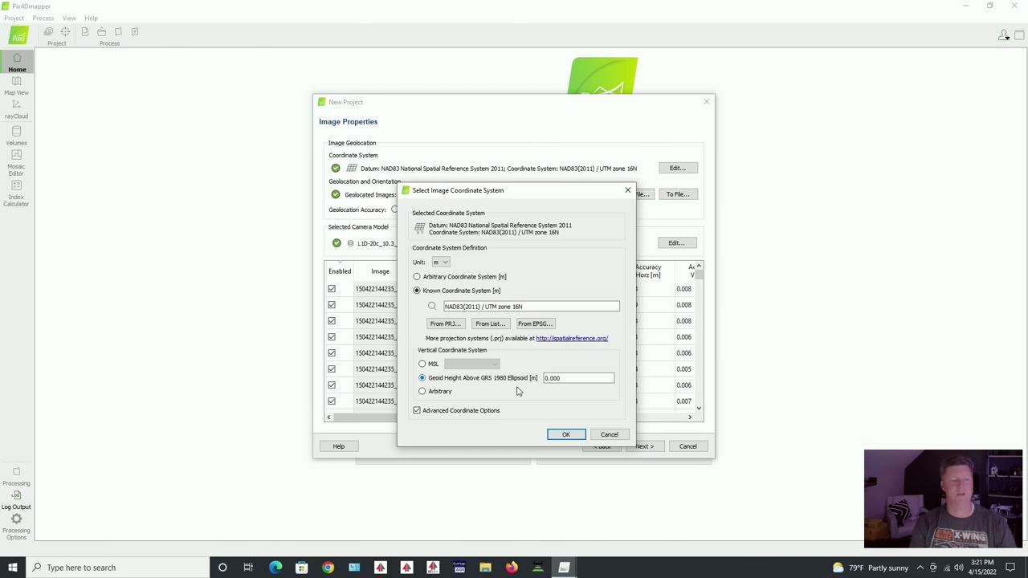
left_click(560, 439)
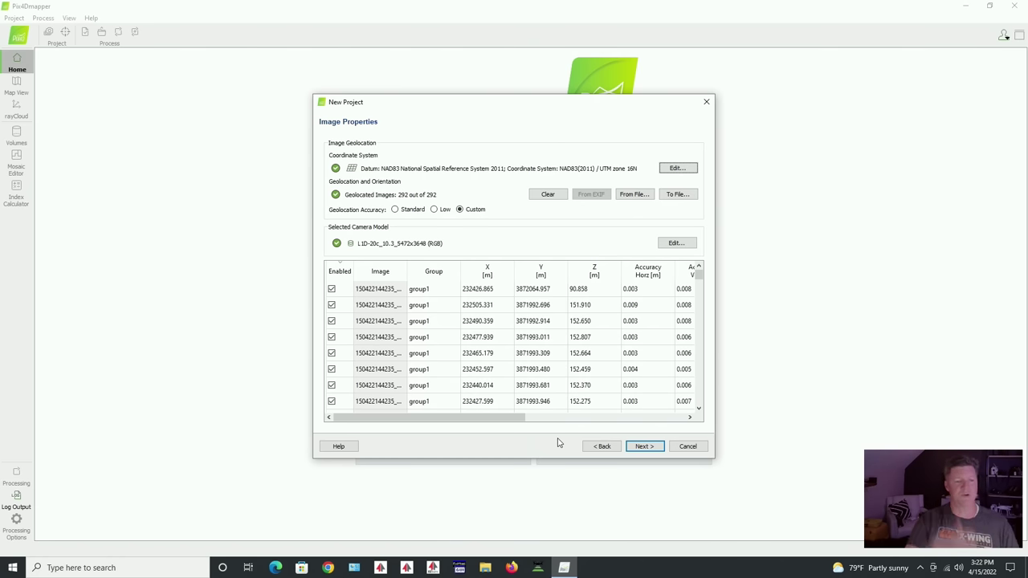
Accept NAD83(2011) / UTM zone 16N as the output coordinate system and create the project with the P4RTK processing template
left_click(645, 447)
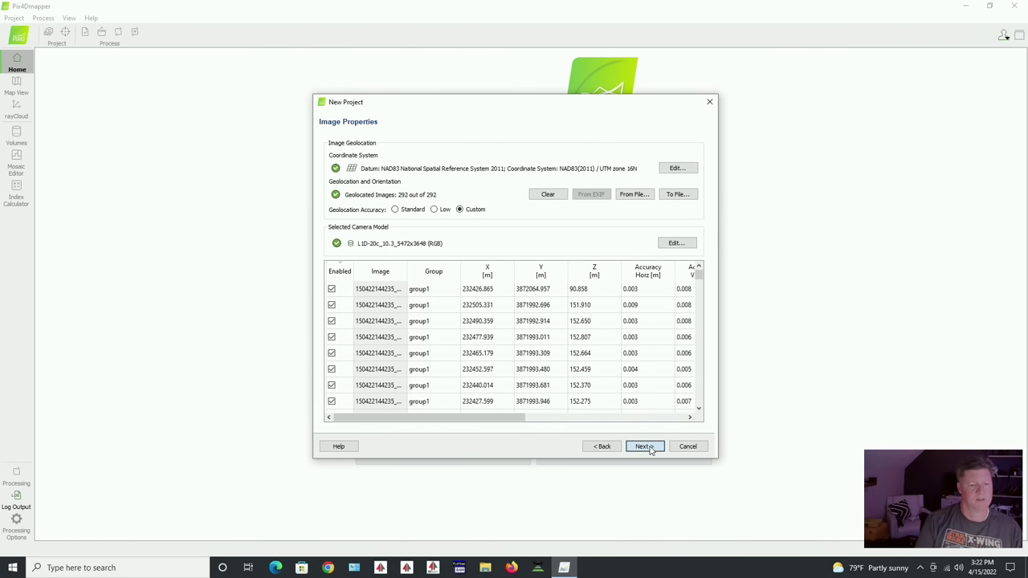
left_click(645, 447)
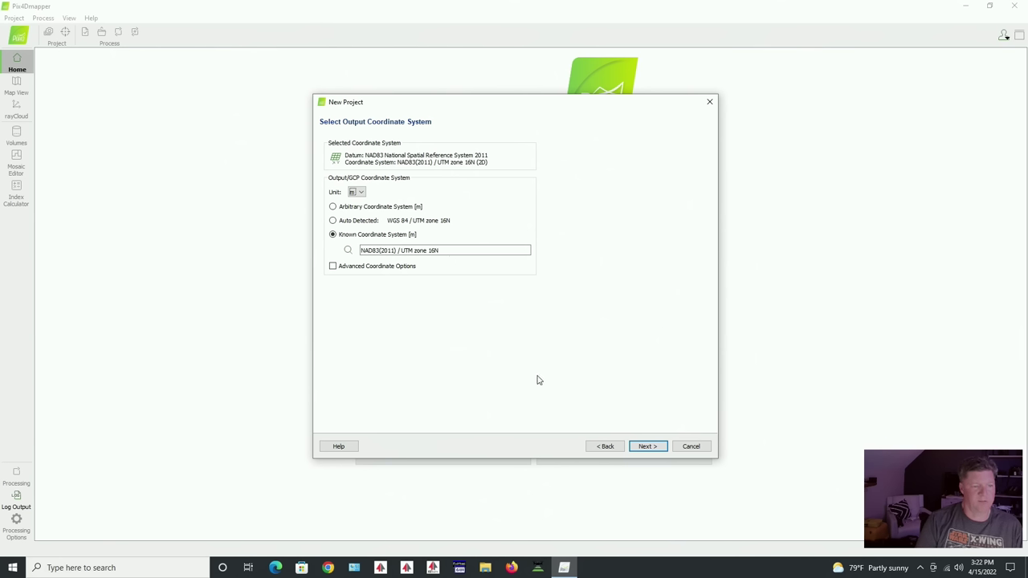
left_click(648, 449)
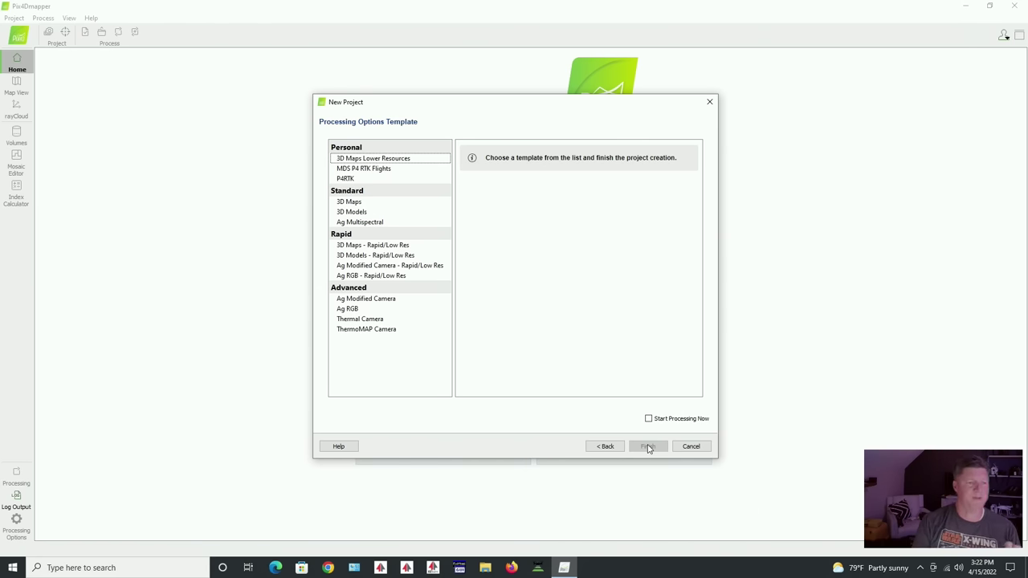
left_click(346, 178)
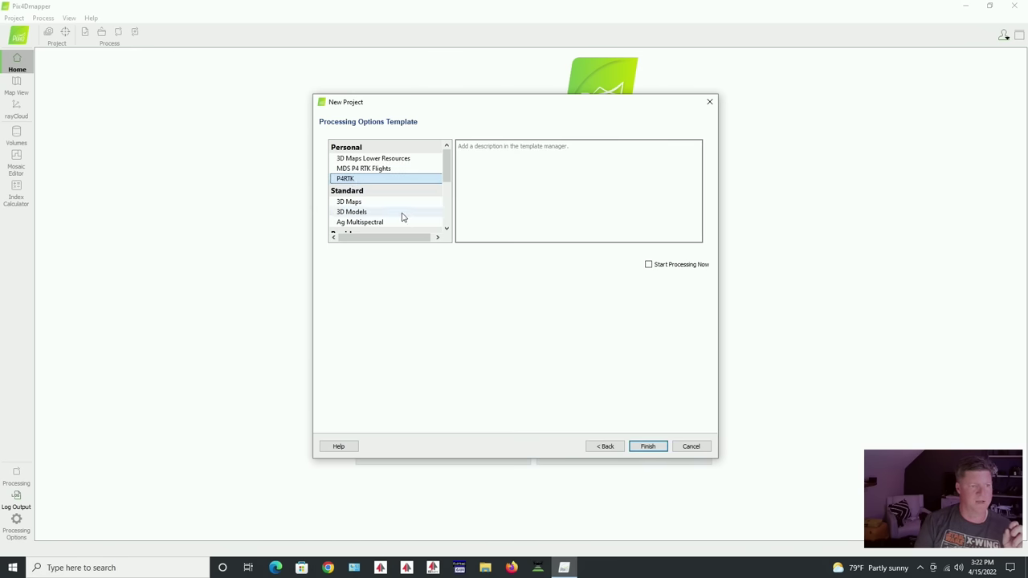
left_click(649, 447)
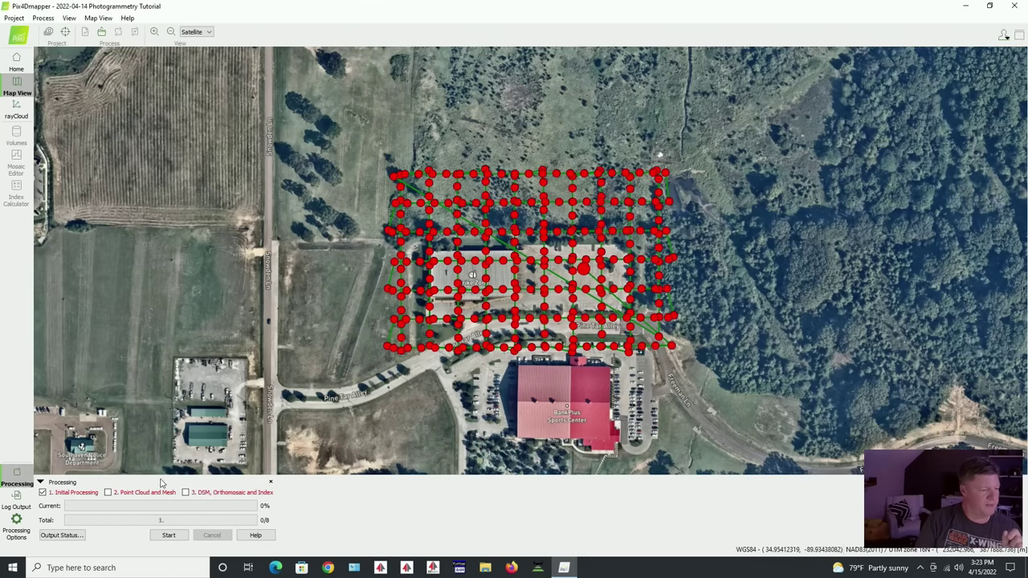
Run only Initial Processing, review the quality report's summary and quality check, and close the report
left_click(168, 536)
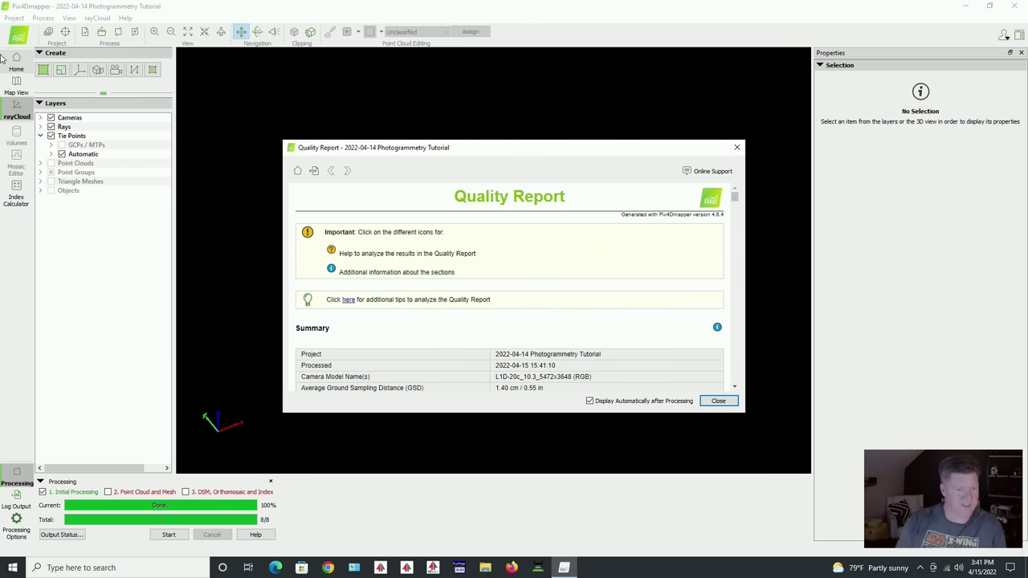
scroll(550, 312, "down", 2)
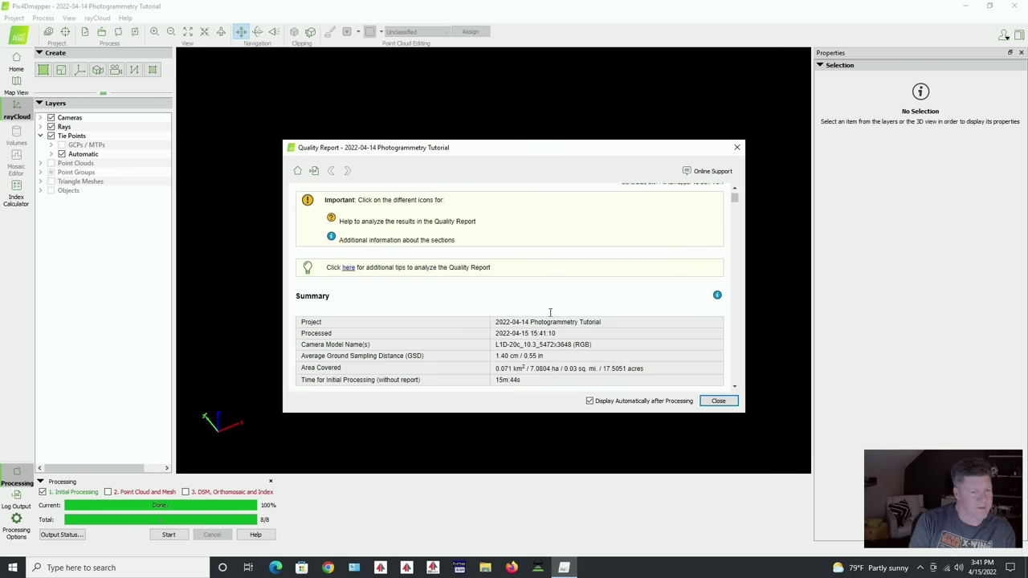
scroll(551, 313, "down", 1)
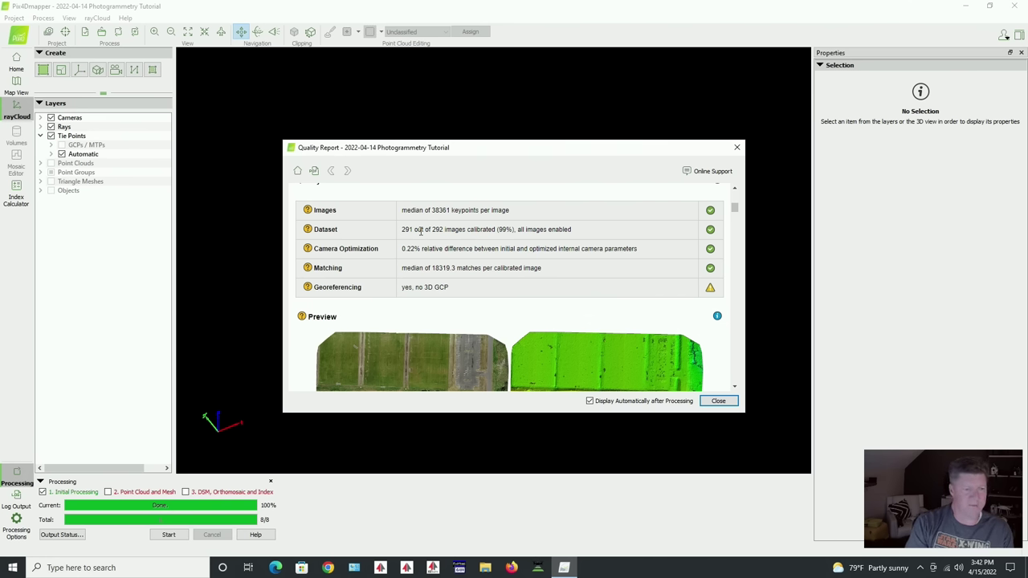
left_click(737, 149)
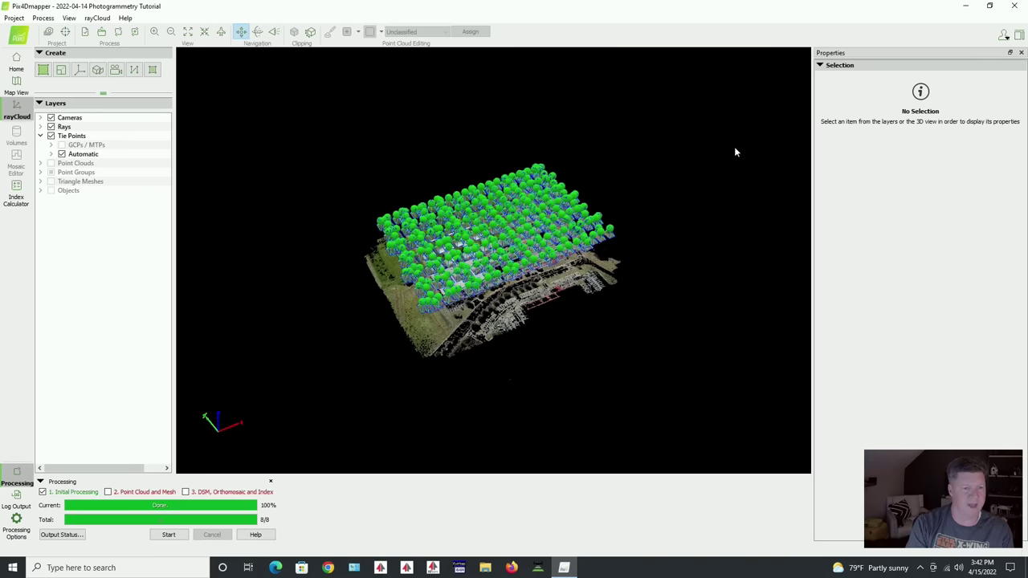
left_click(41, 118)
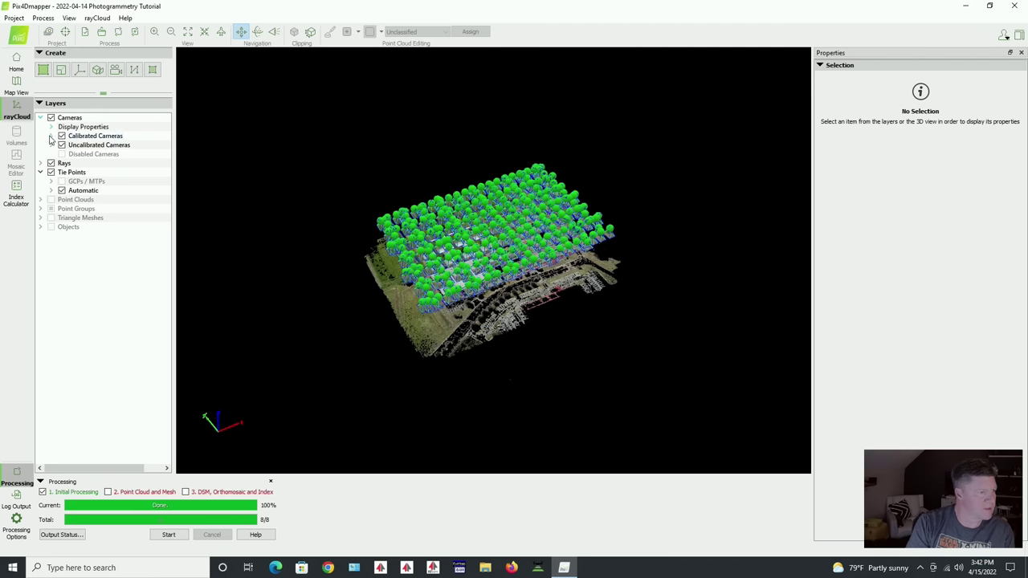
left_click(52, 136)
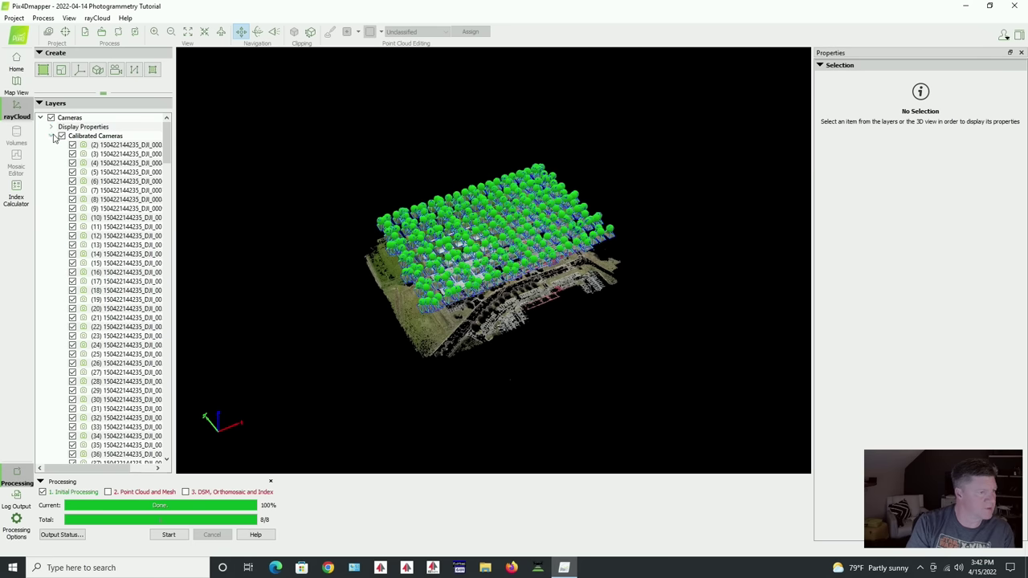
left_click(51, 137)
left_click(52, 145)
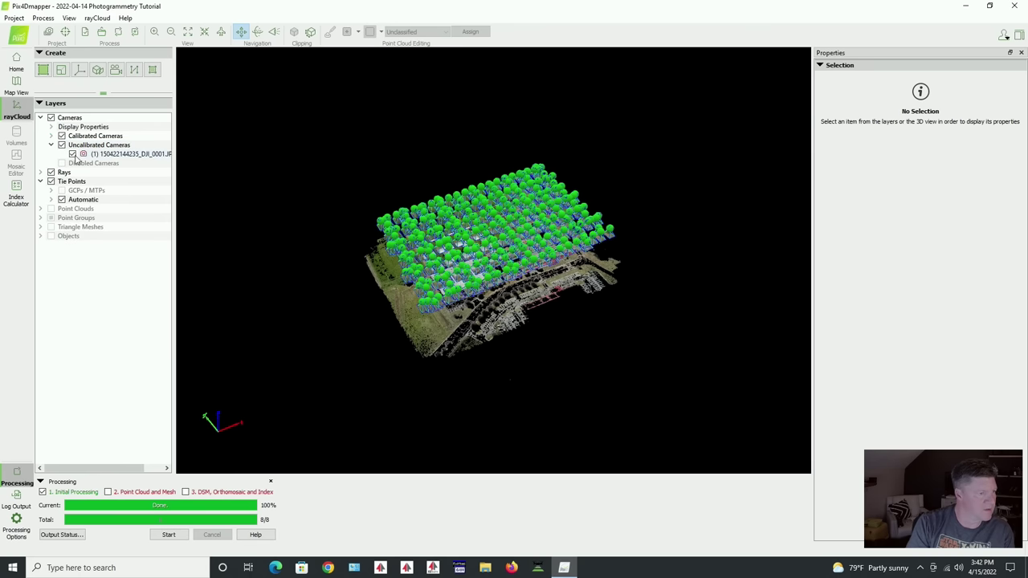
left_click(110, 155)
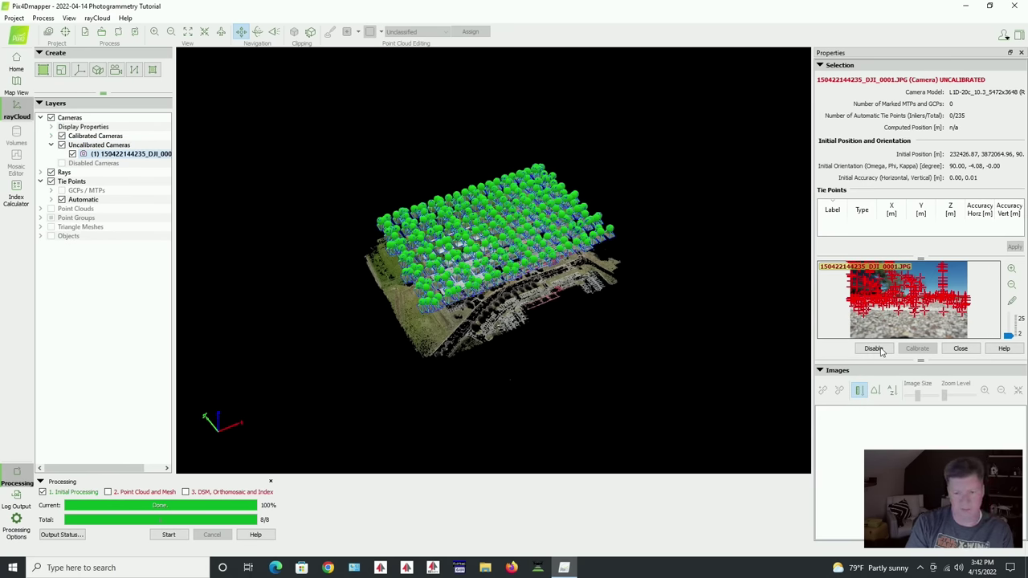
left_click(874, 349)
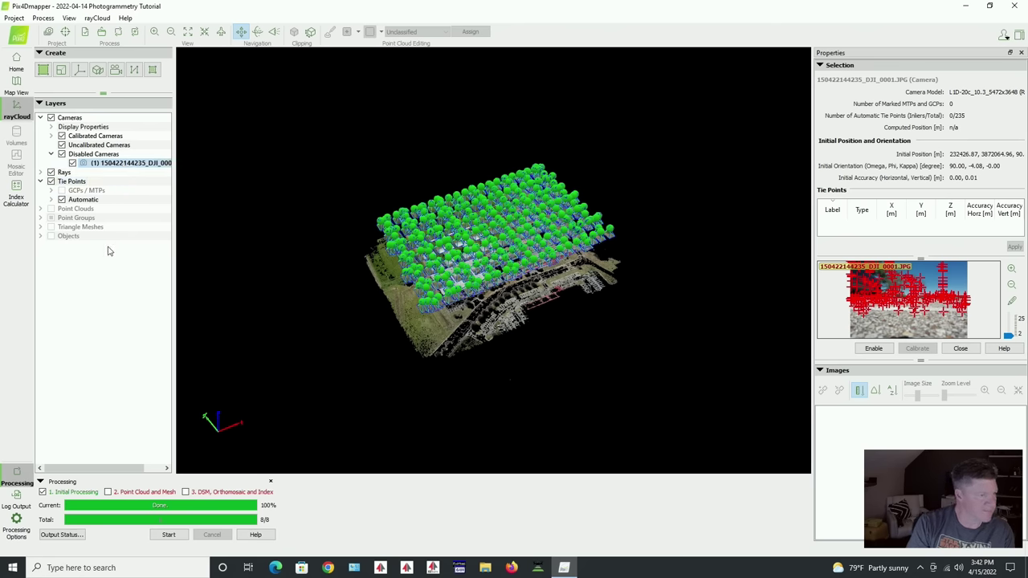
left_click(52, 154)
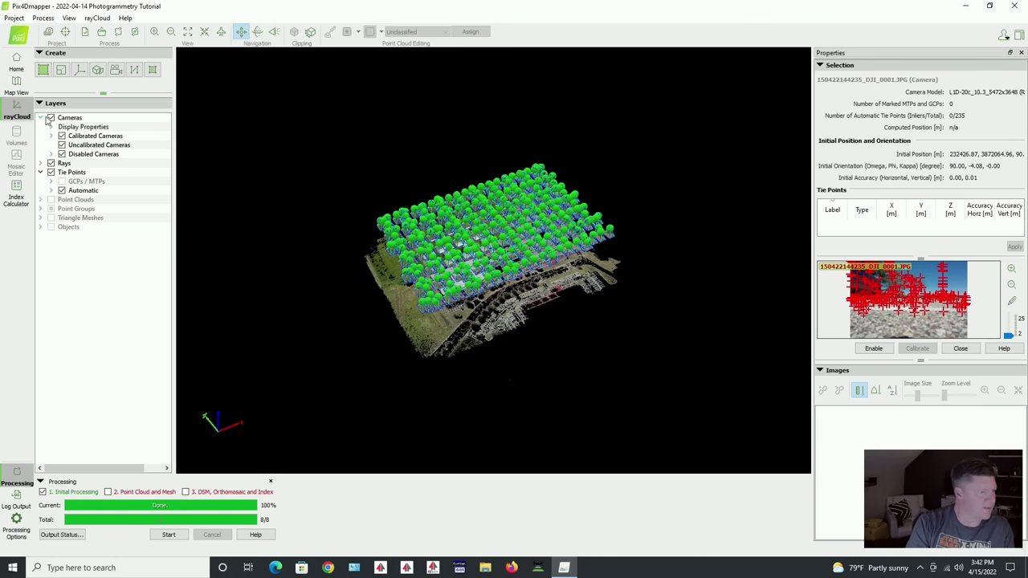
Hide all cameras and show the tie point cloud of the whole site from directly above
left_click(51, 118)
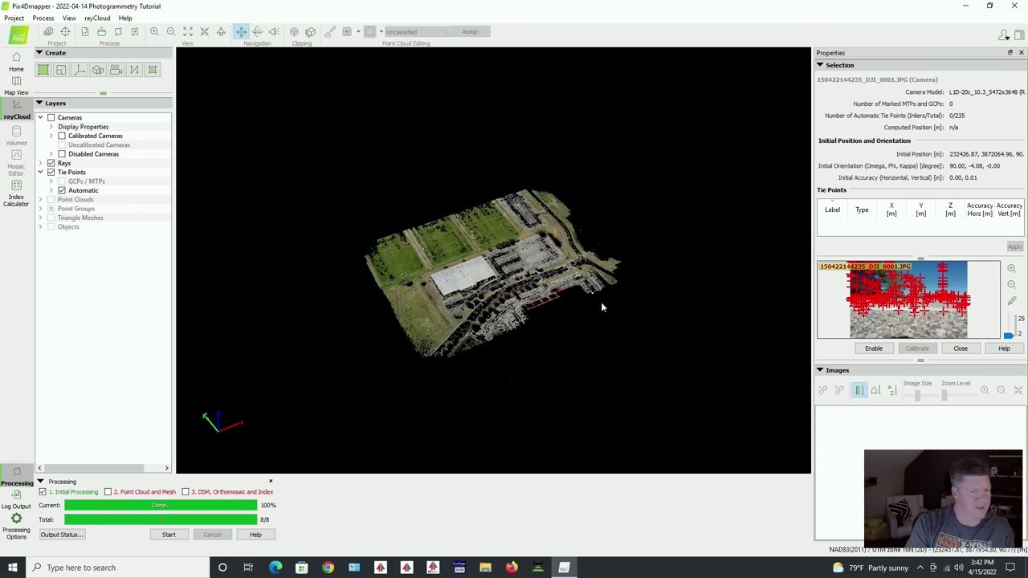
left_click_drag(601, 302, 578, 292)
left_click_drag(501, 291, 687, 417)
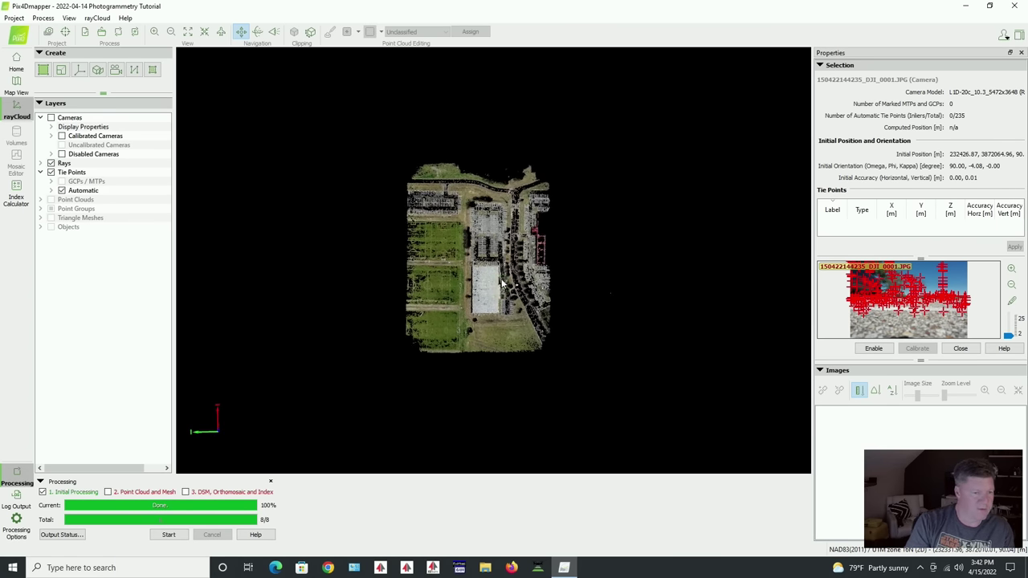
scroll(432, 246, "up", 4)
scroll(447, 251, "down", 1)
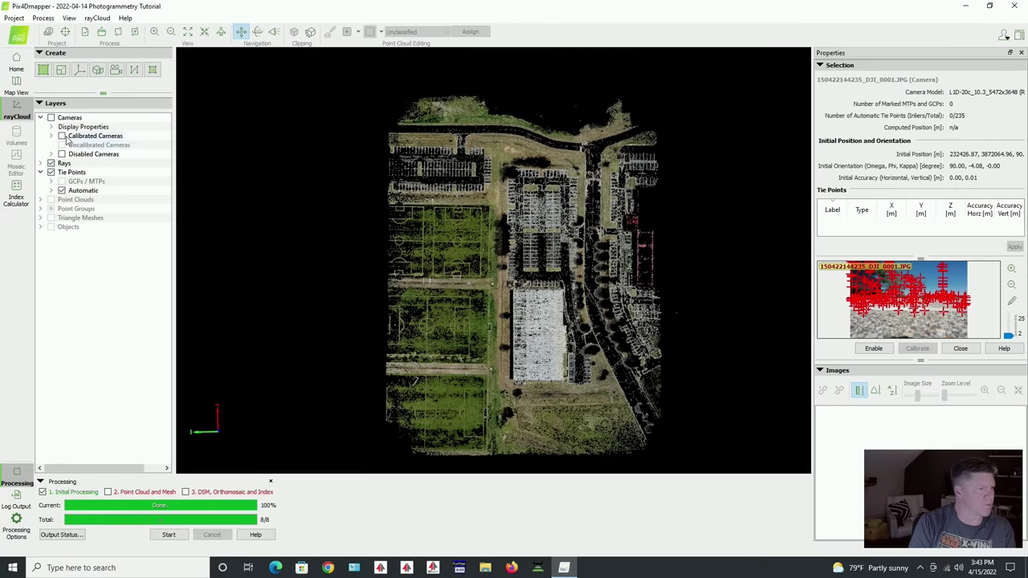
Import ground control points in X, Y, Z order from Pix4D GCP Export NAD83 elip for UTM16n - XY order.csv in the mission folder
left_click(15, 18)
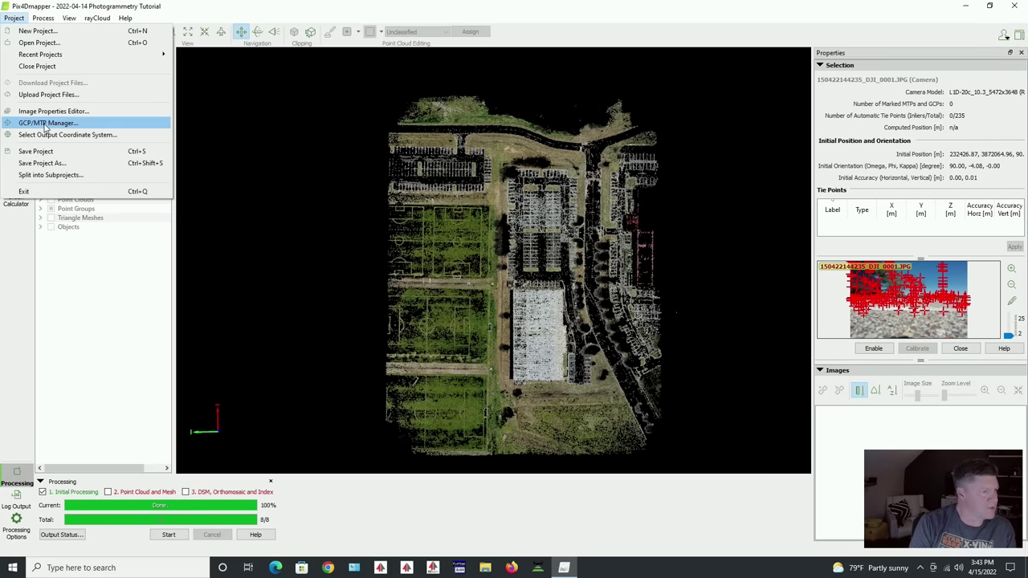
left_click(45, 124)
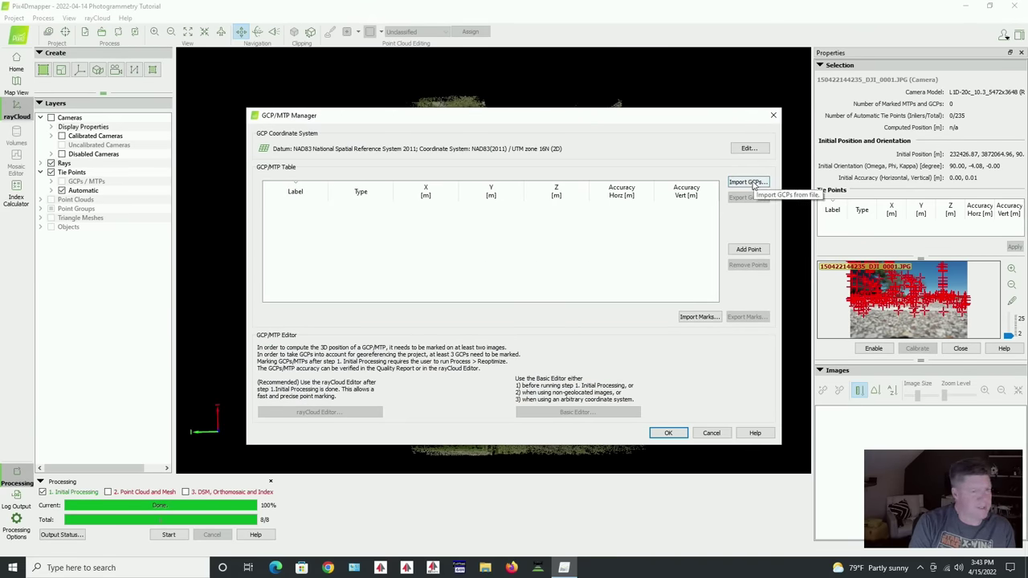
left_click(747, 182)
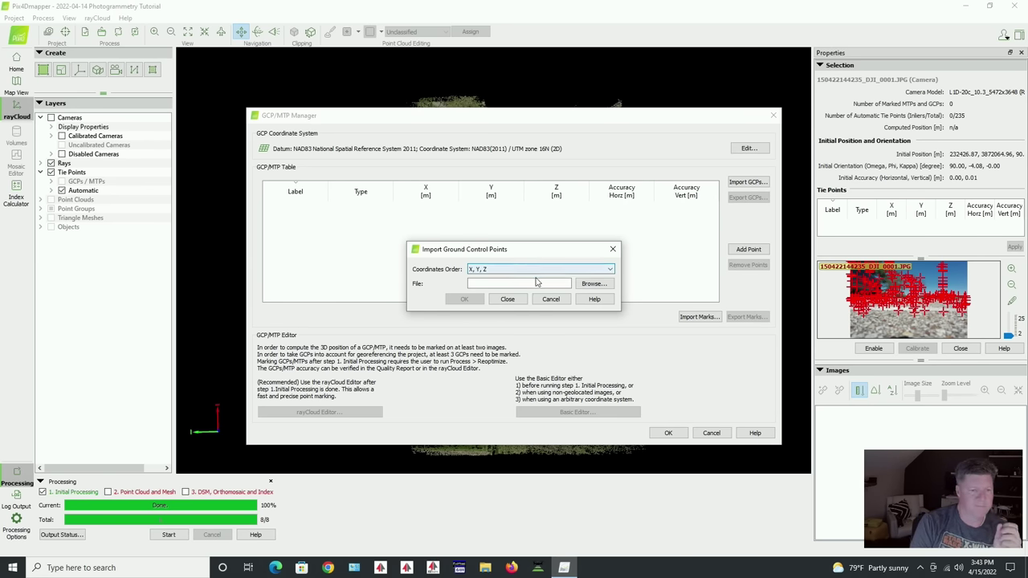
left_click(594, 285)
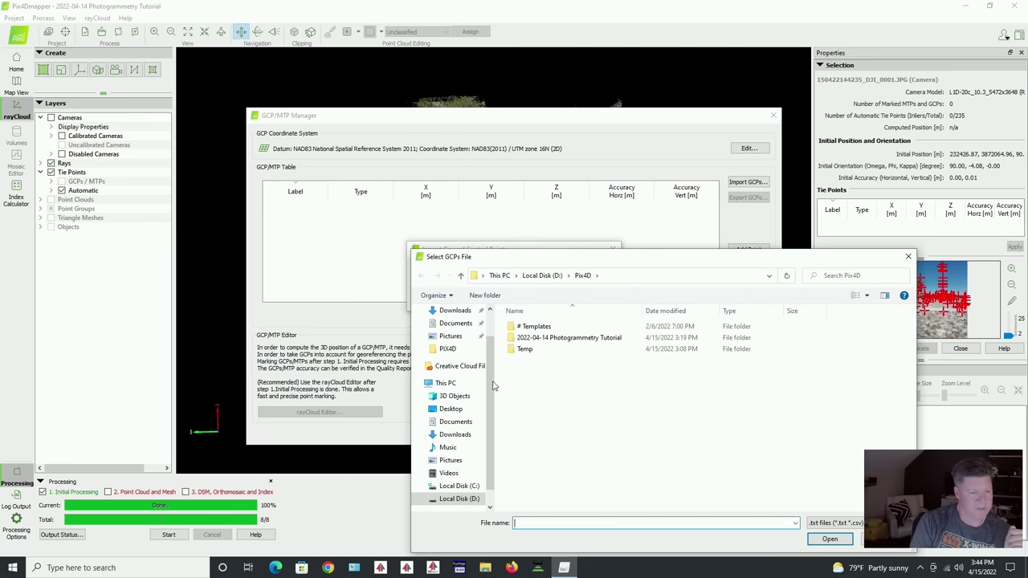
left_click(446, 499)
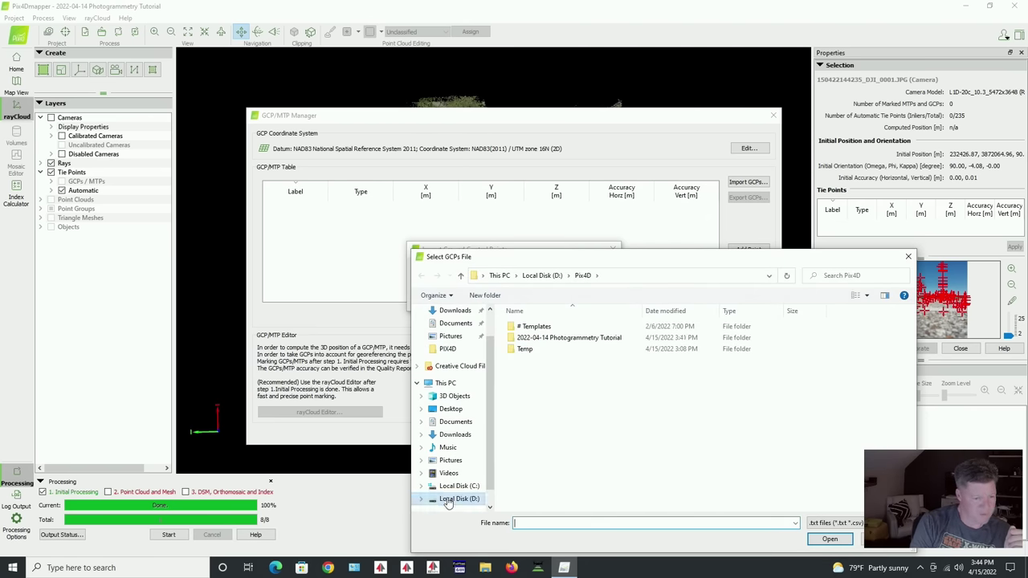
double_click(549, 382)
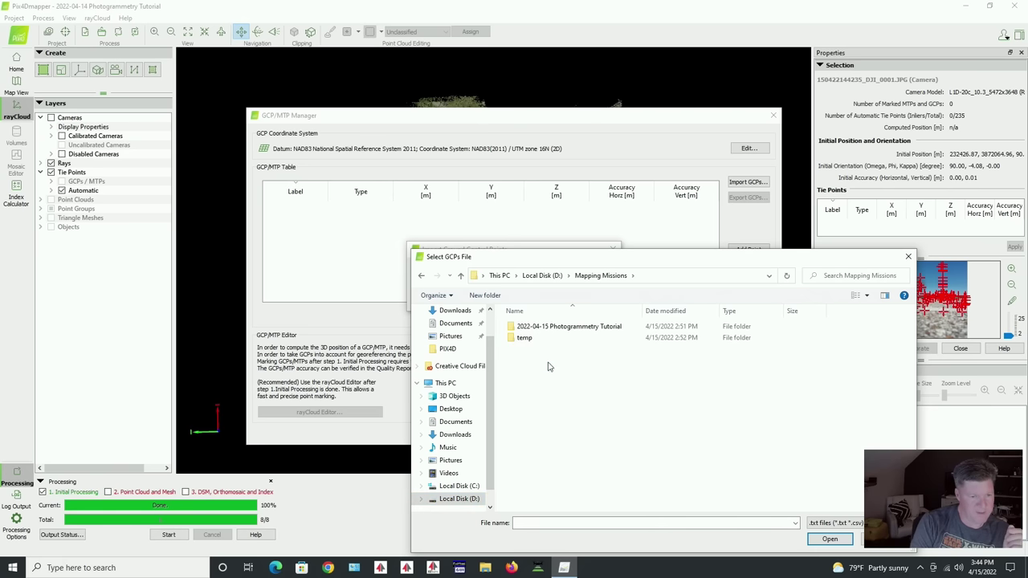
double_click(553, 327)
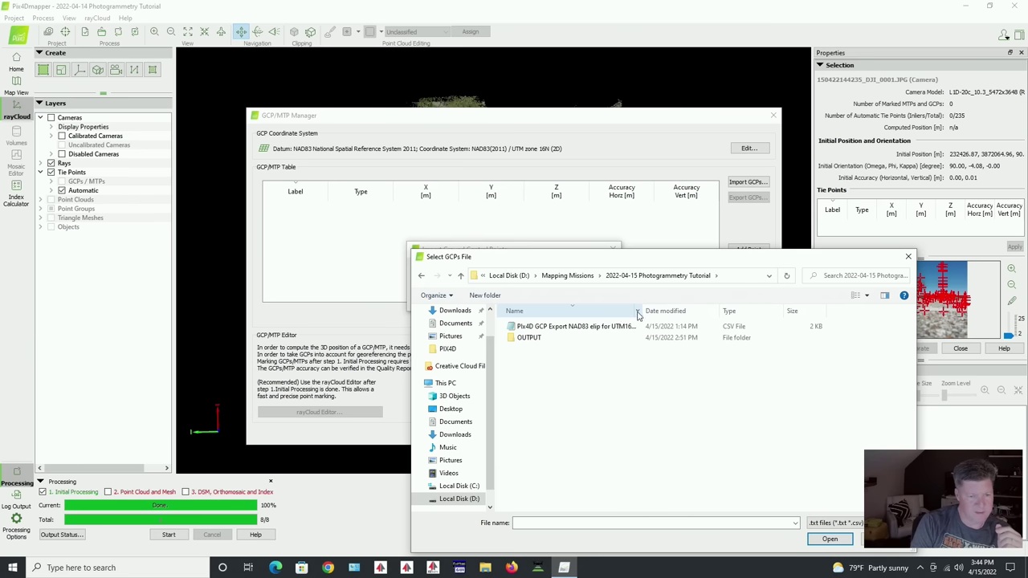
left_click_drag(643, 310, 739, 311)
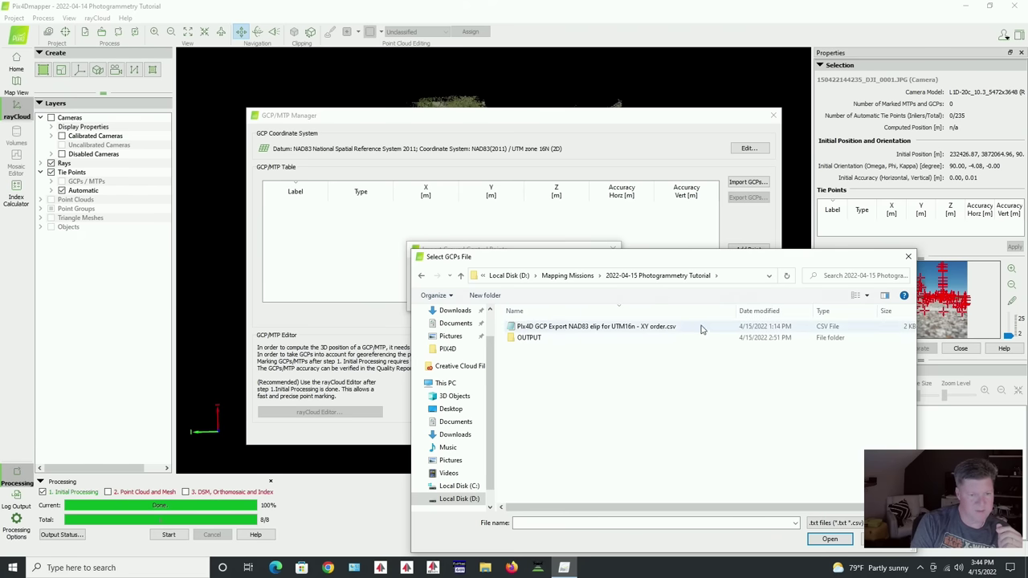
double_click(634, 331)
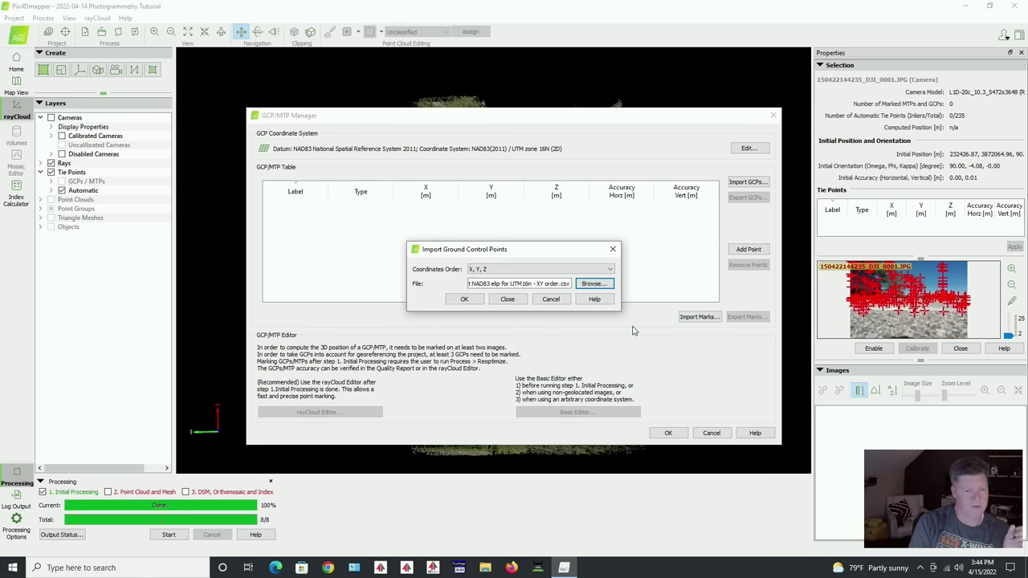
left_click(464, 299)
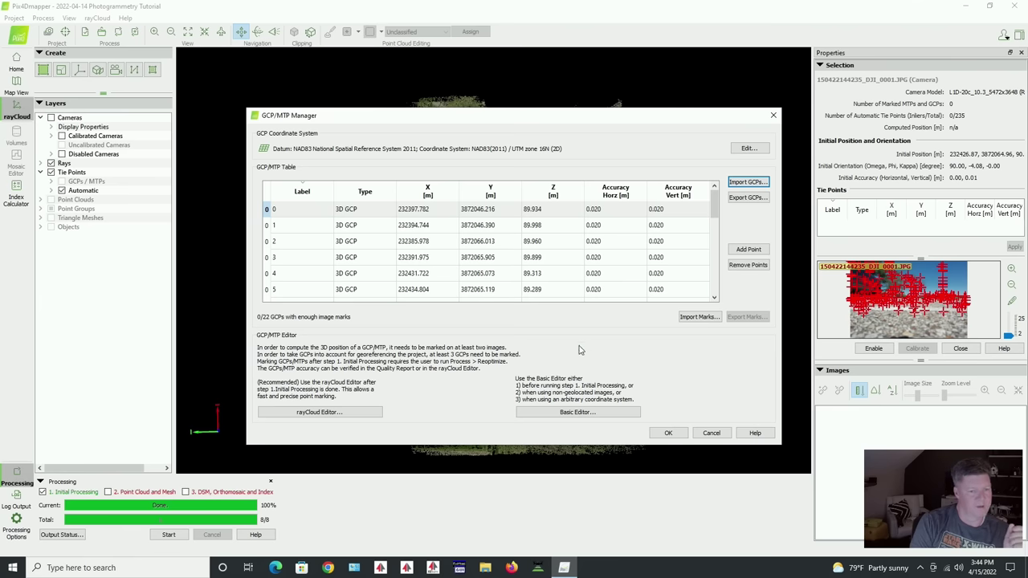
left_click(668, 433)
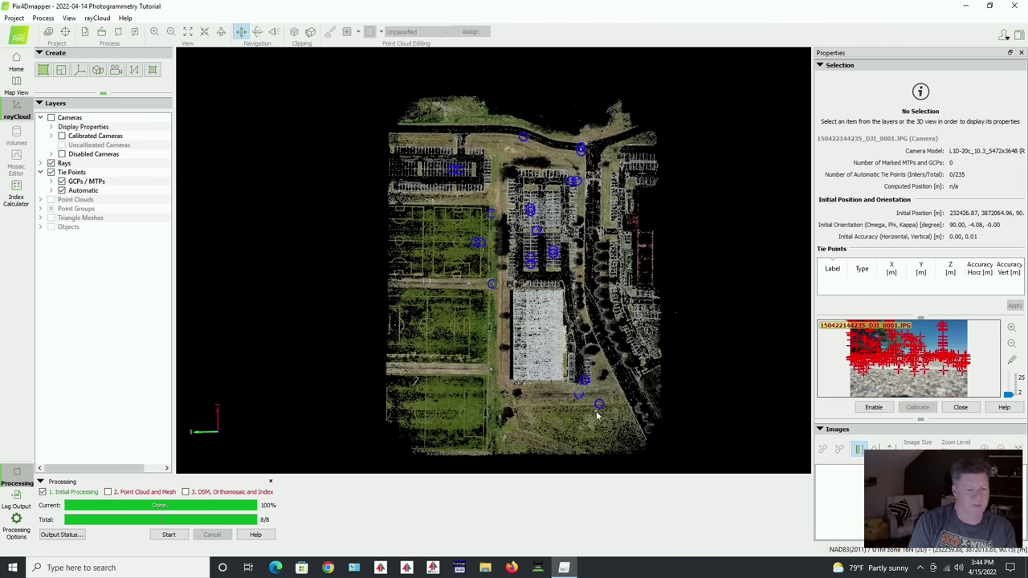
Examine how the imported GCPs sit on the tie point cloud in oblique and top views, down to the central parking lot
scroll(597, 416, "up", 2)
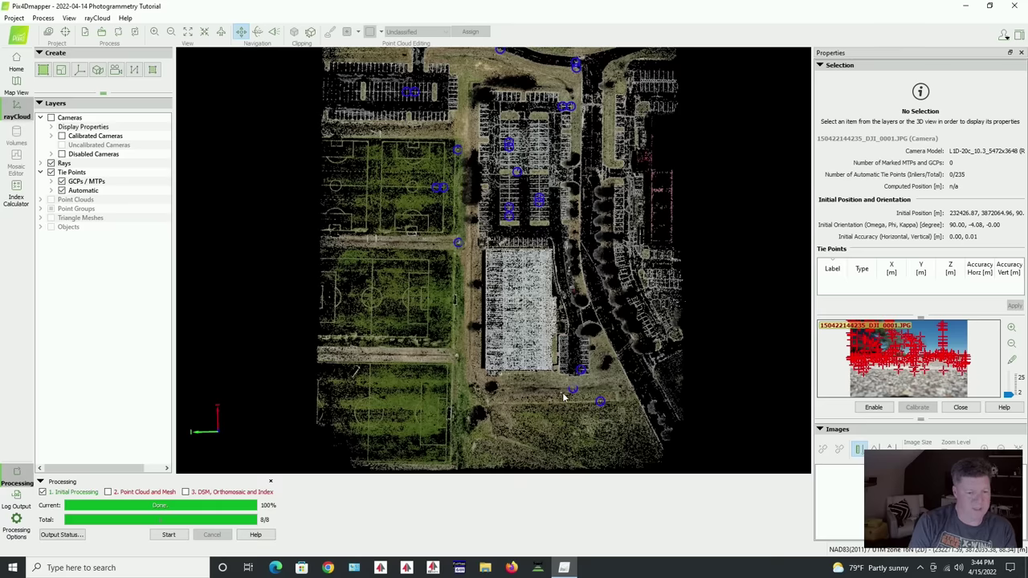
left_click_drag(499, 363, 532, 341)
scroll(538, 339, "up", 3)
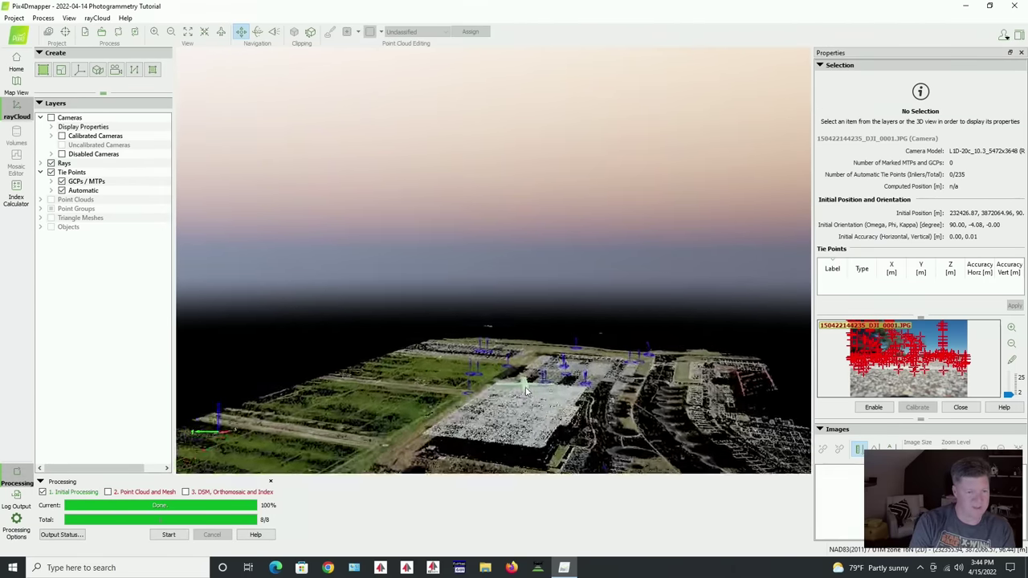
scroll(545, 338, "down", 5)
key("t")
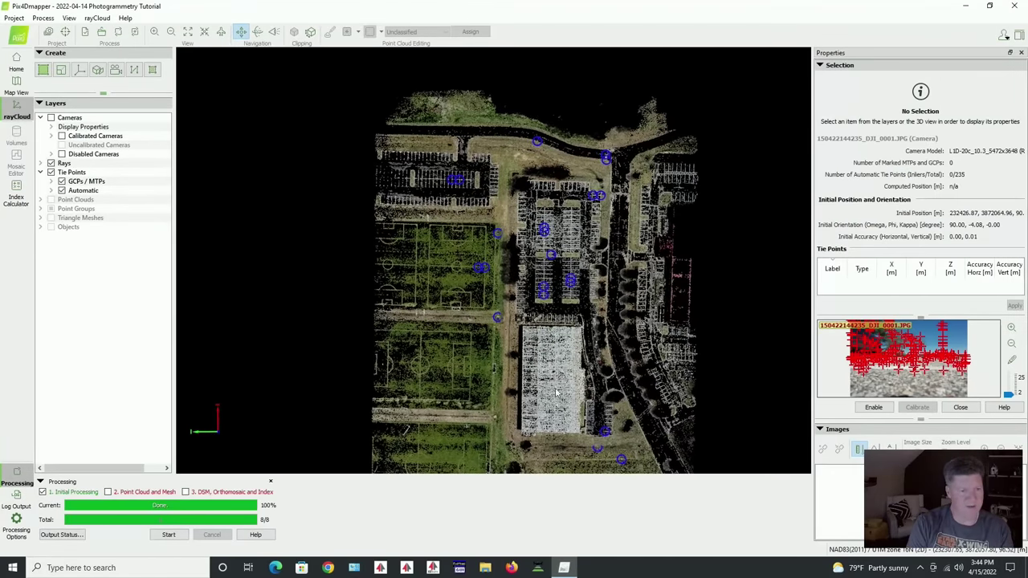
scroll(543, 202, "up", 4)
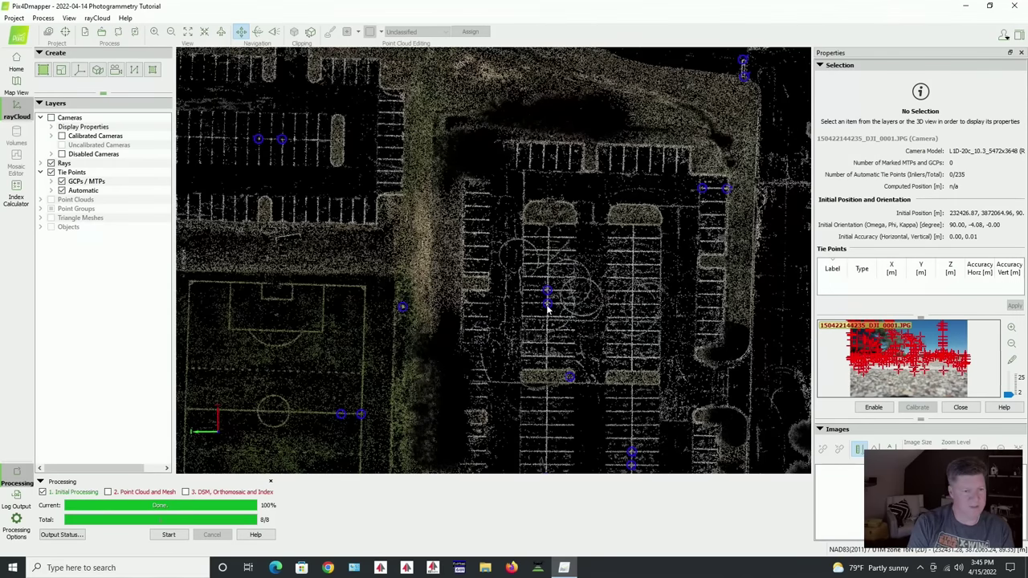
scroll(543, 320, "up", 3)
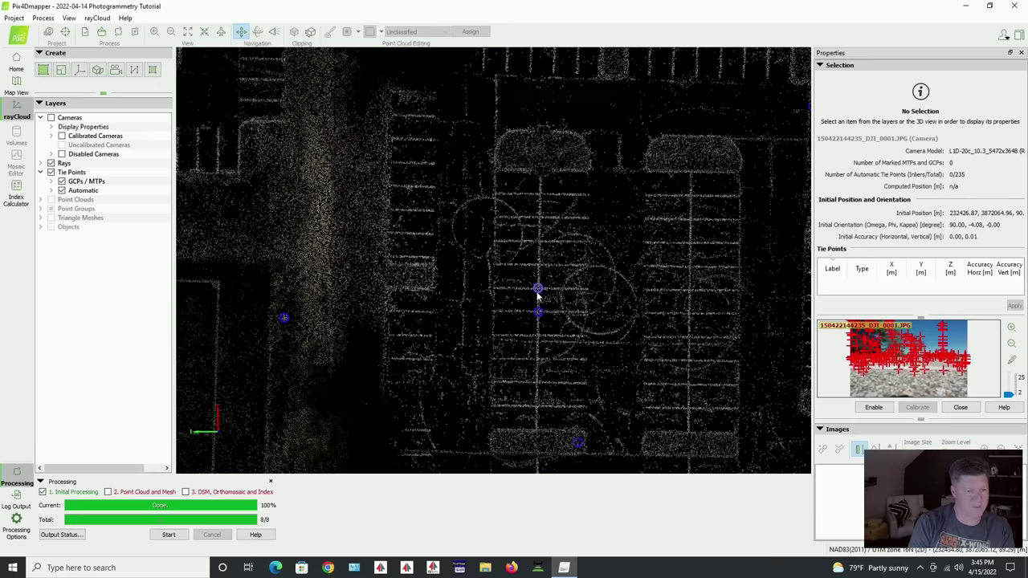
Close the disabled image's properties, select GCP 5 in the parking lot, and widen the properties area to show its images side by side
left_click(538, 291)
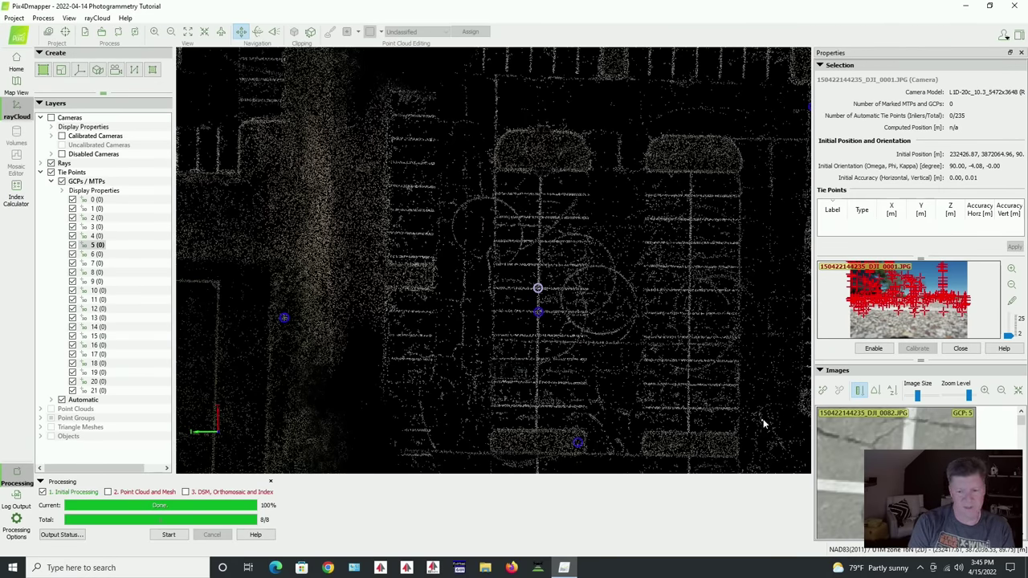
left_click(961, 349)
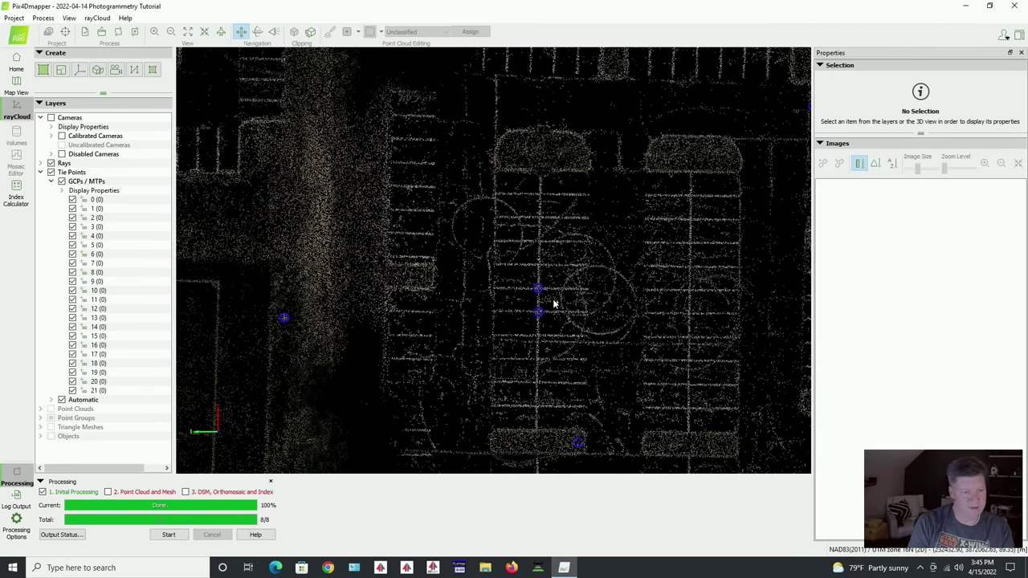
scroll(553, 300, "up", 3)
left_click(516, 289)
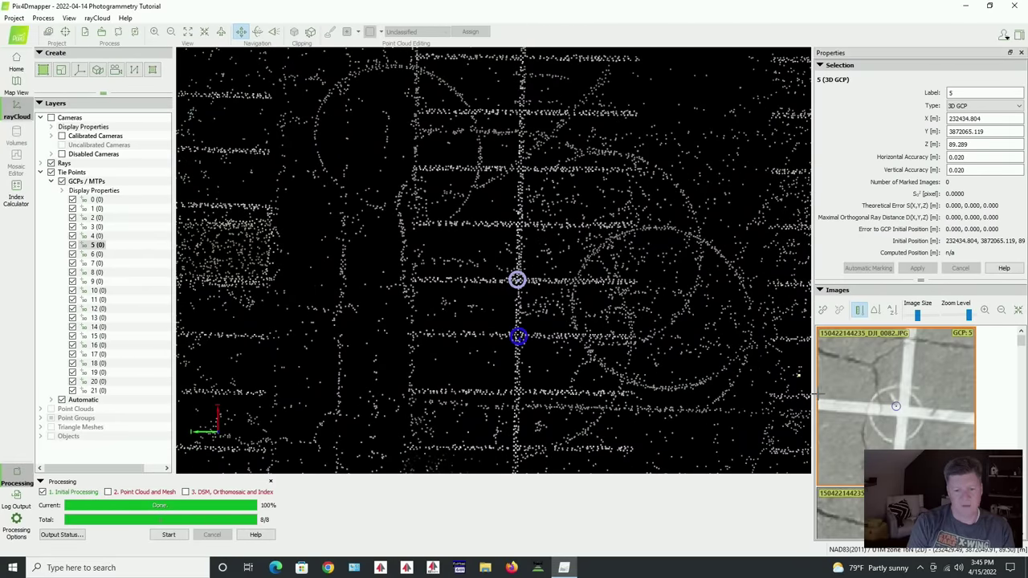
left_click_drag(812, 394, 676, 404)
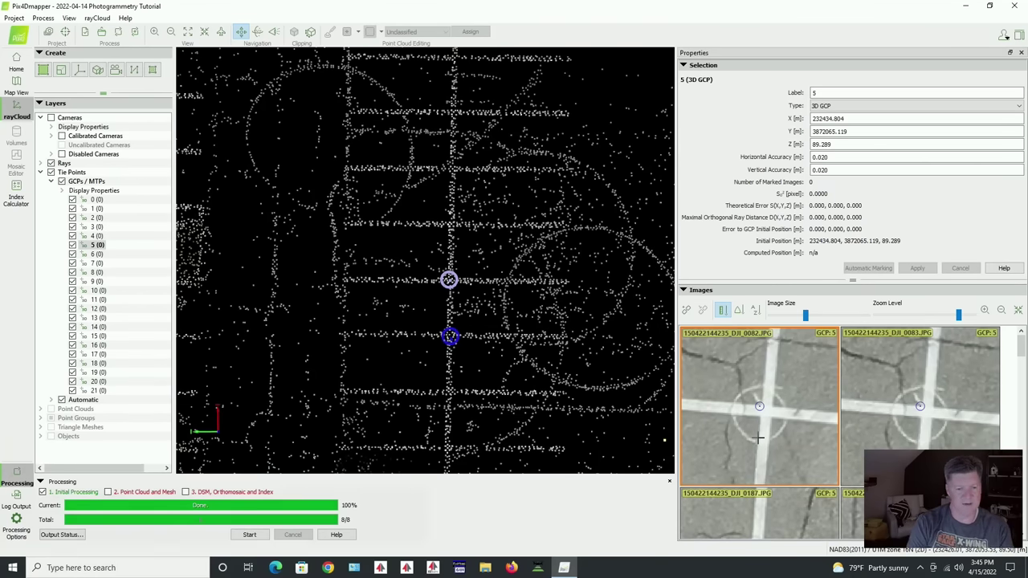
Examine the projected position of GCP 5 against the painted line intersection across its images, starting with DJI_0082 and DJI_0083
left_click(758, 413)
scroll(759, 415, "up", 3)
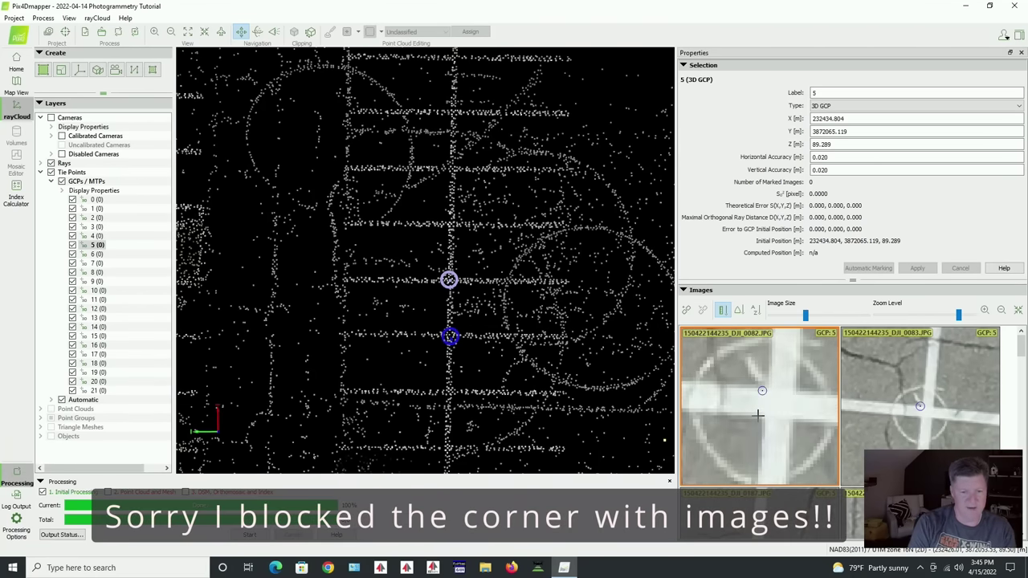
scroll(763, 405, "down", 2)
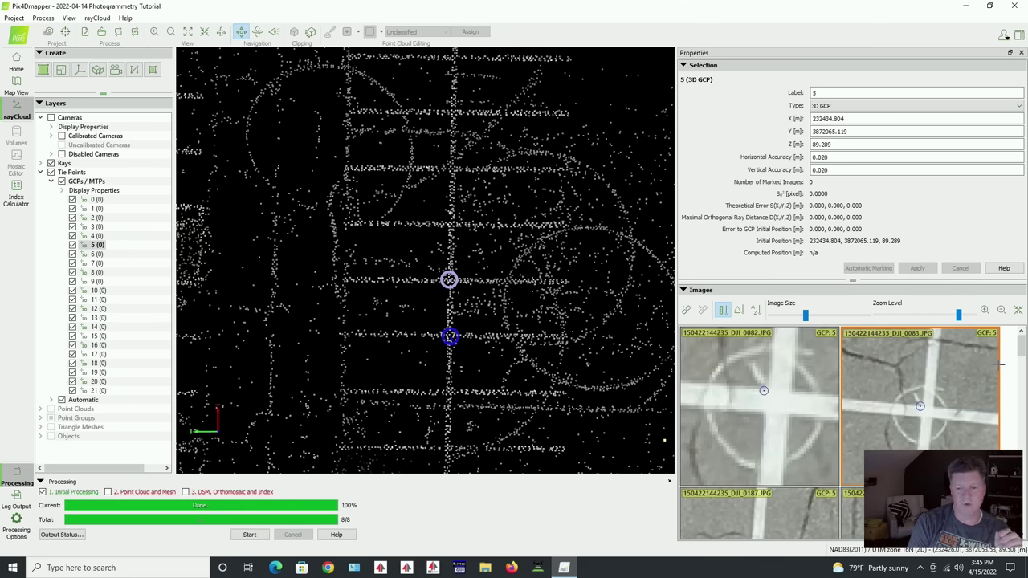
left_click_drag(1022, 345, 1022, 363)
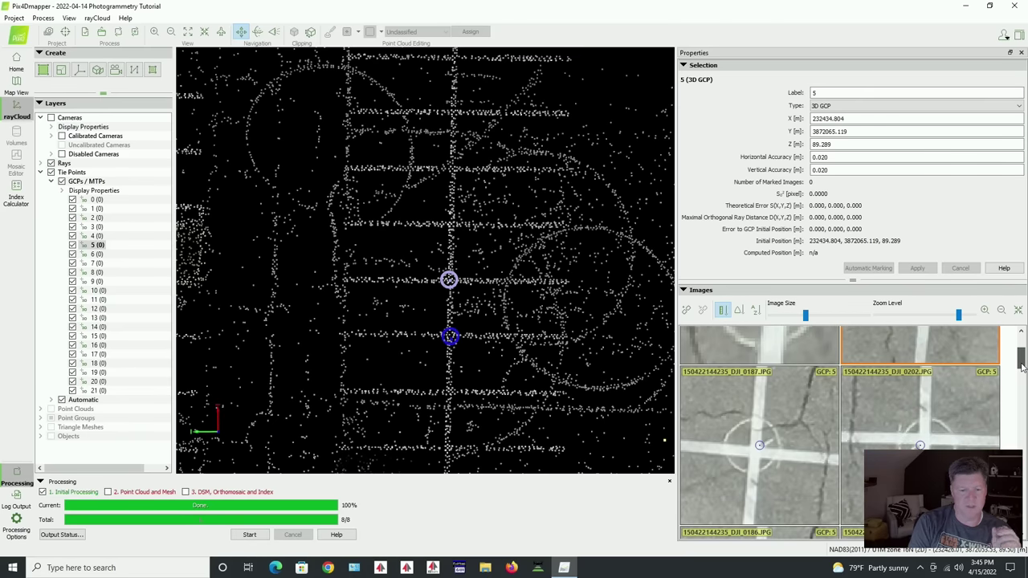
left_click_drag(1022, 365, 1022, 374)
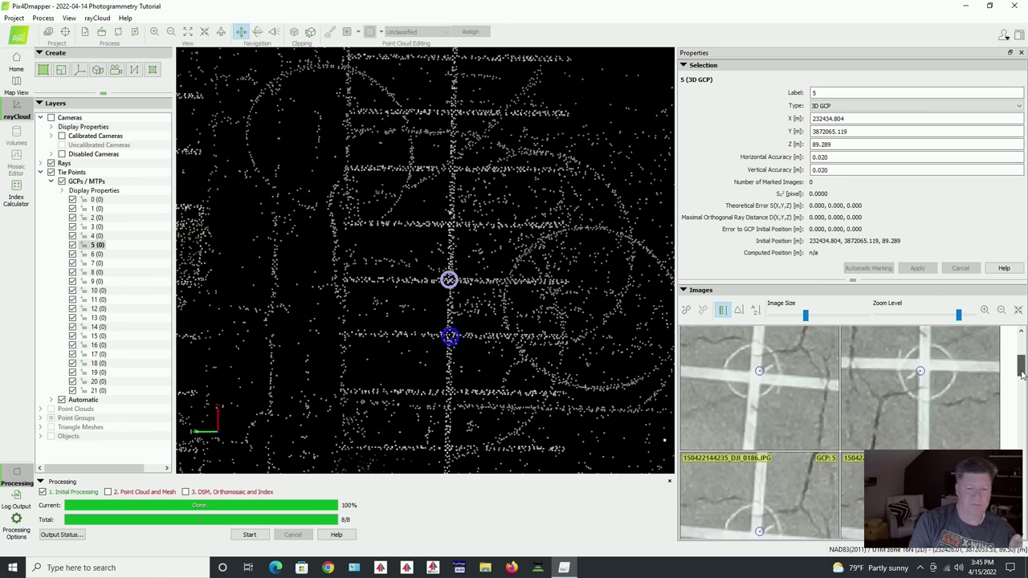
left_click_drag(1023, 375, 1023, 390)
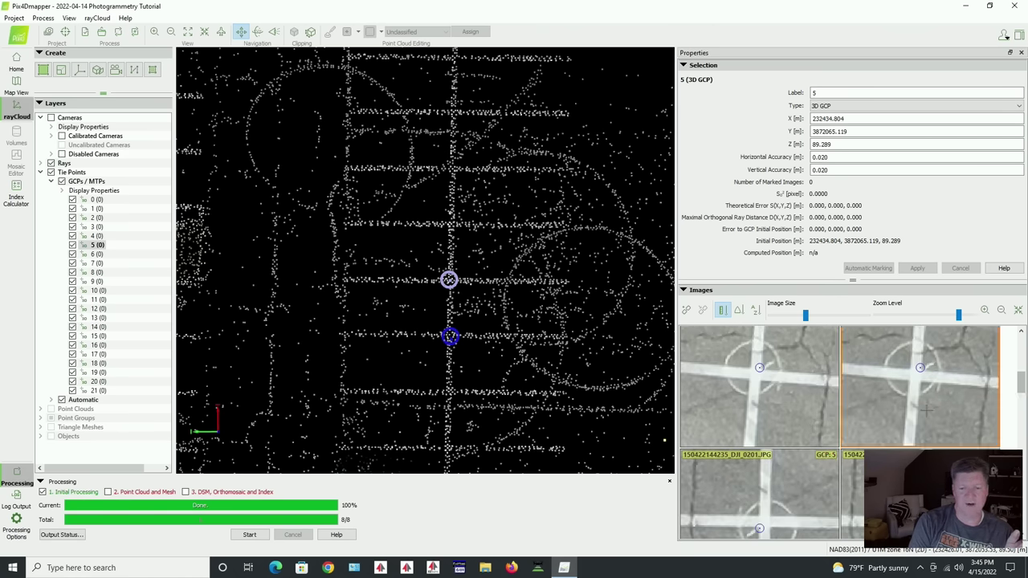
scroll(916, 378, "up", 2)
scroll(920, 367, "up", 1)
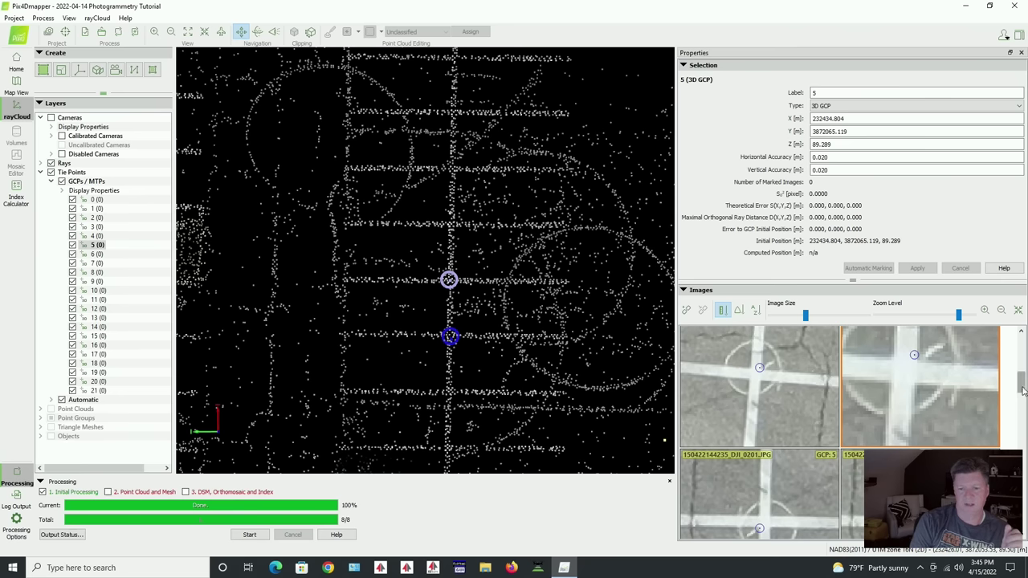
Examine the projected position of GCP 5 in its remaining images, through DJI_0201, DJI_0051 and DJI_0185 to DJI_0097
left_click_drag(1023, 390, 1023, 421)
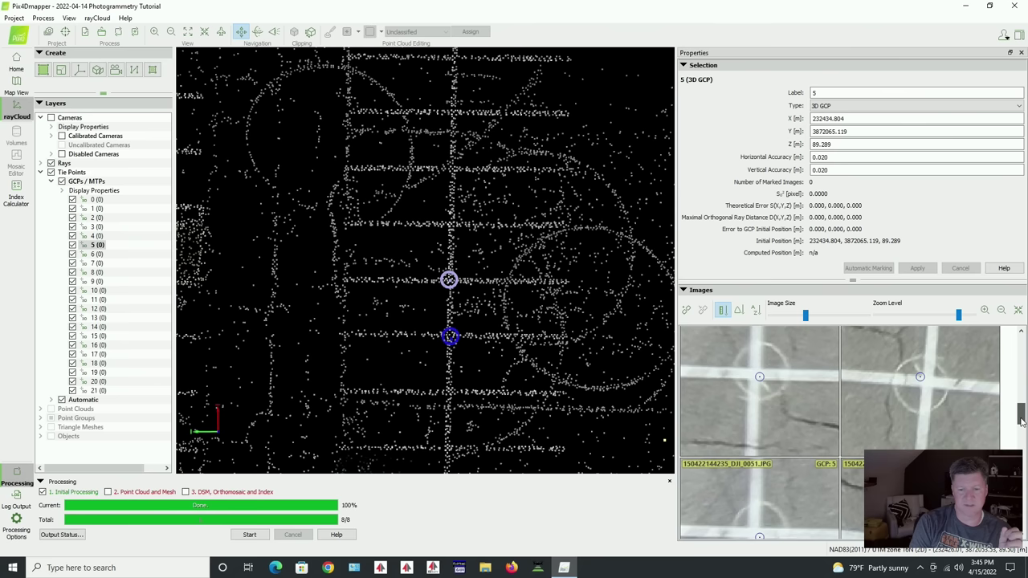
left_click_drag(1023, 421, 1023, 451)
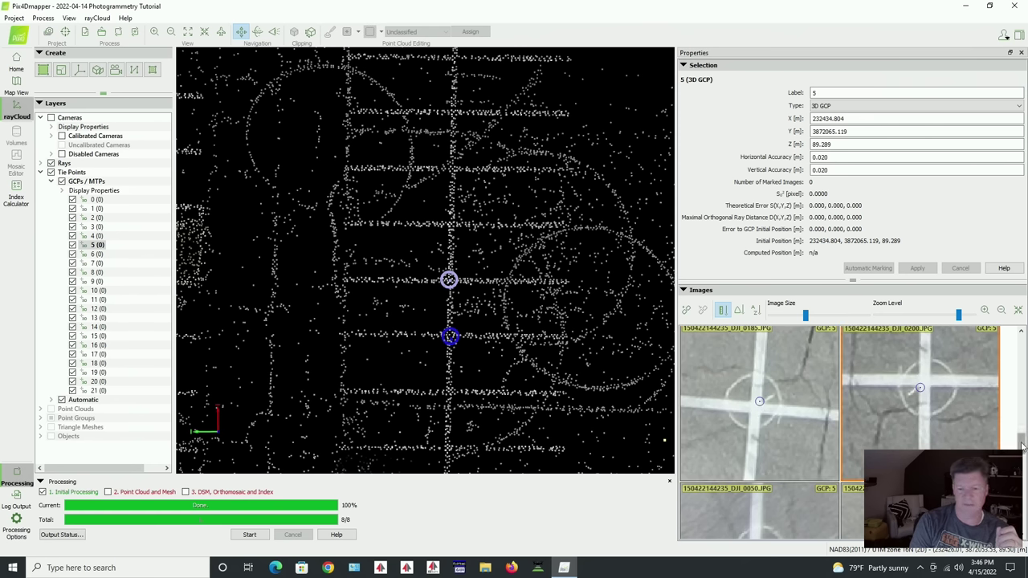
left_click_drag(1024, 443, 1025, 523)
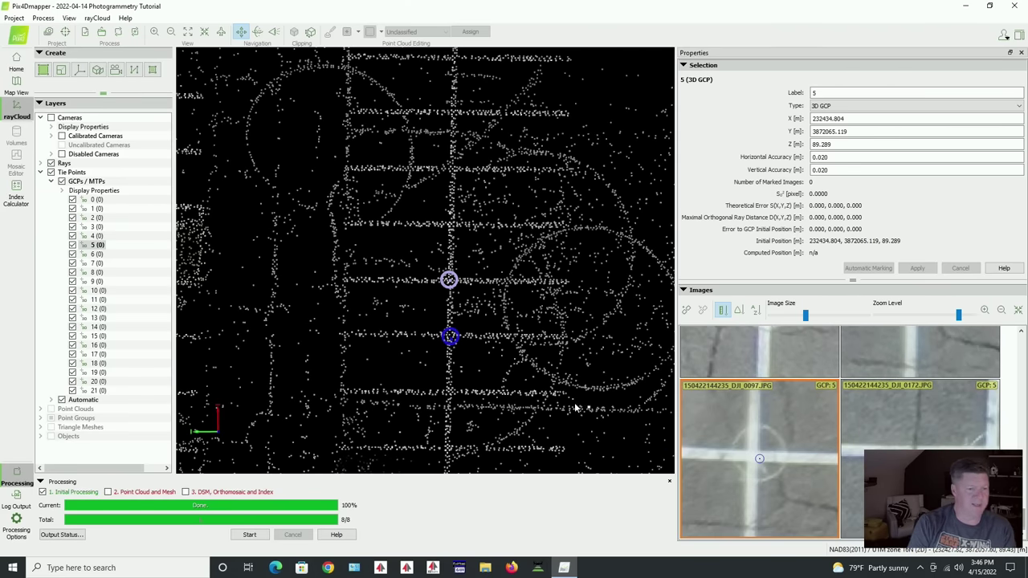
Select neighbouring GCP 4 in the parking lot and compare its projected position with the painted line intersection in DJI_0202 and DJI_0082
scroll(453, 345, "up", 3)
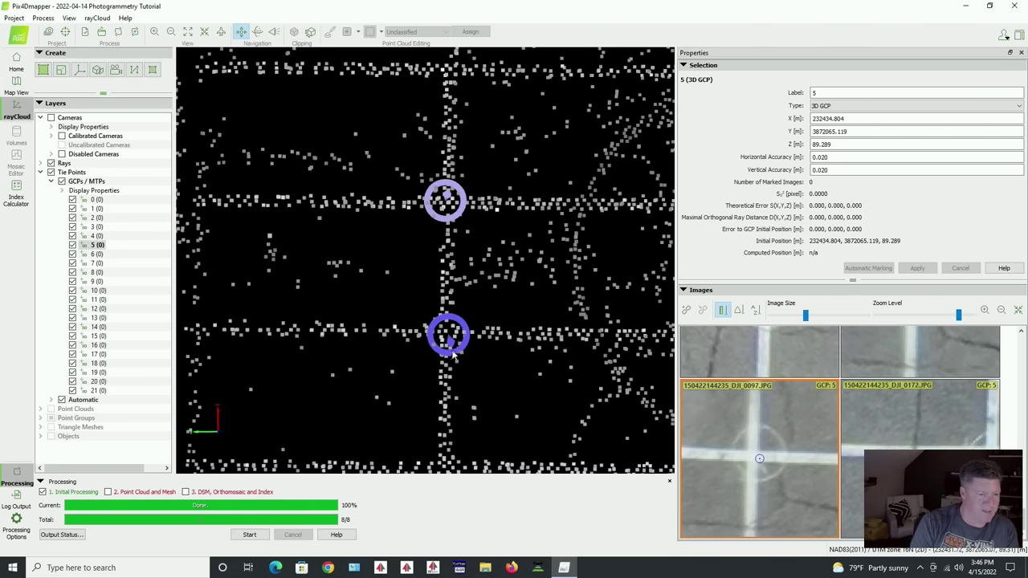
left_click(456, 359)
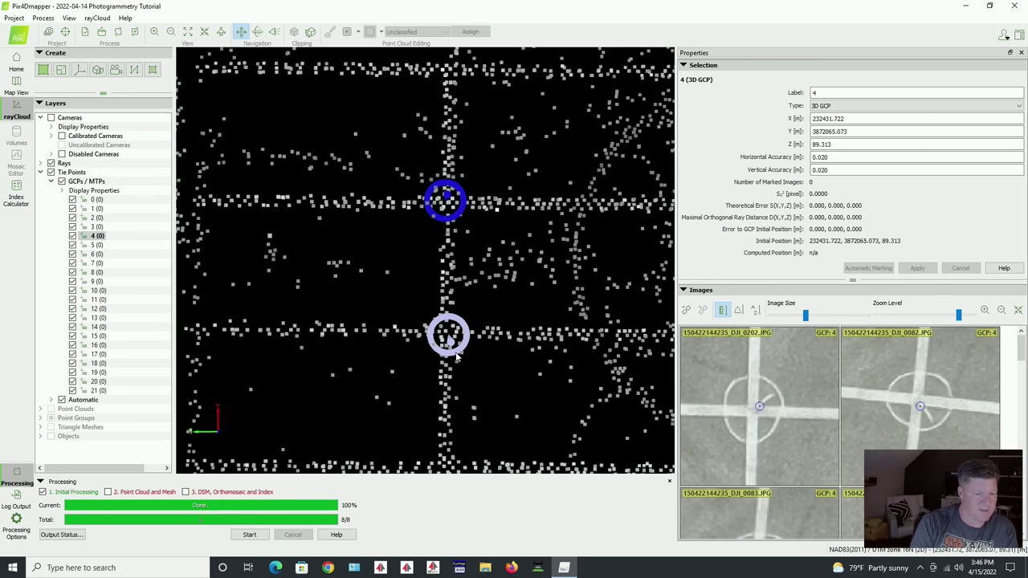
left_click(851, 413)
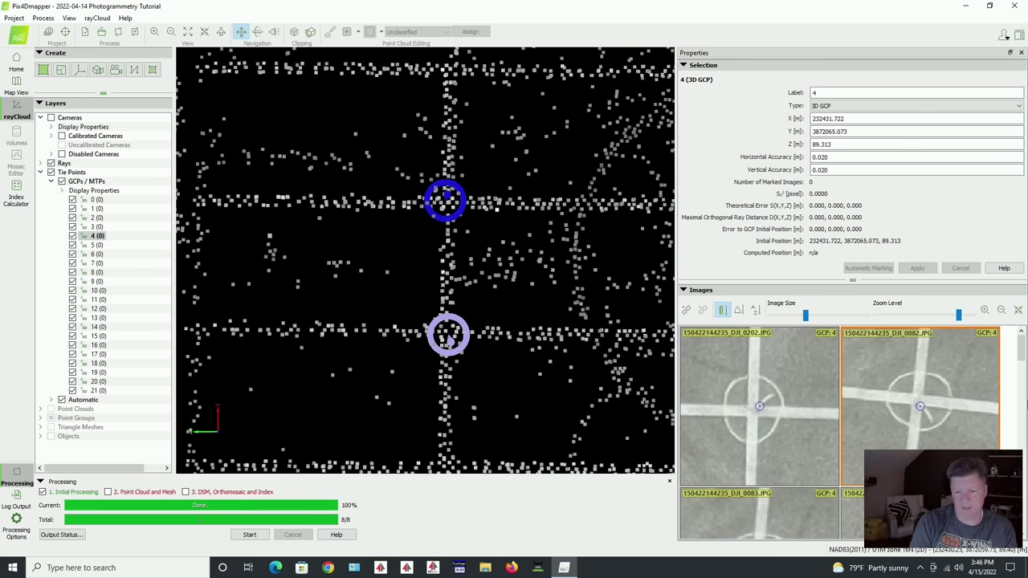
mouse_move(1021, 347)
left_mouse_down()
mouse_move(1023, 505)
mouse_move(1021, 347)
left_mouse_up()
Select GCP 13 at the end of the painted bar near the road junction and examine its projected position across all its images
scroll(536, 304, "down", 10)
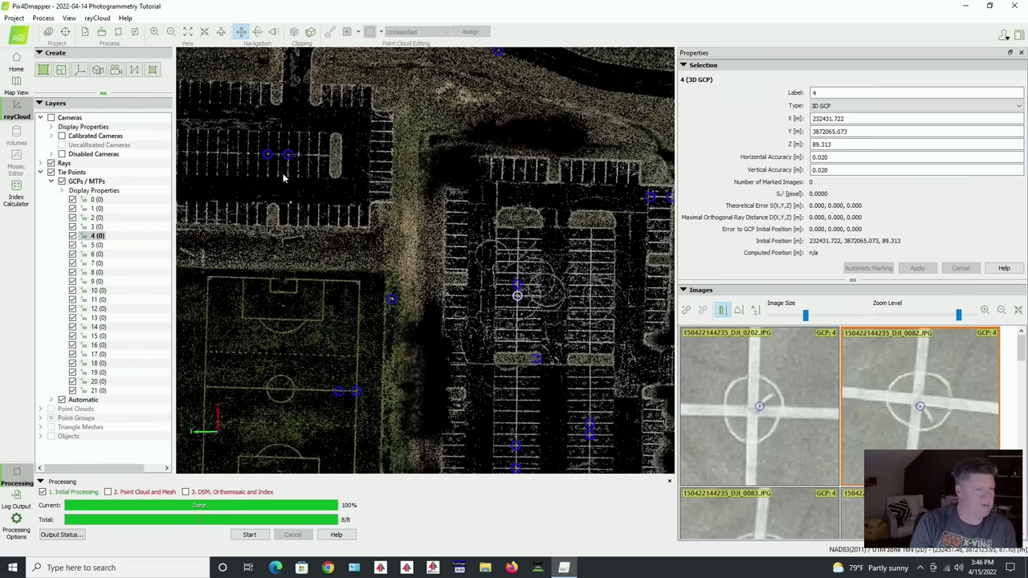
scroll(262, 140, "down", 3)
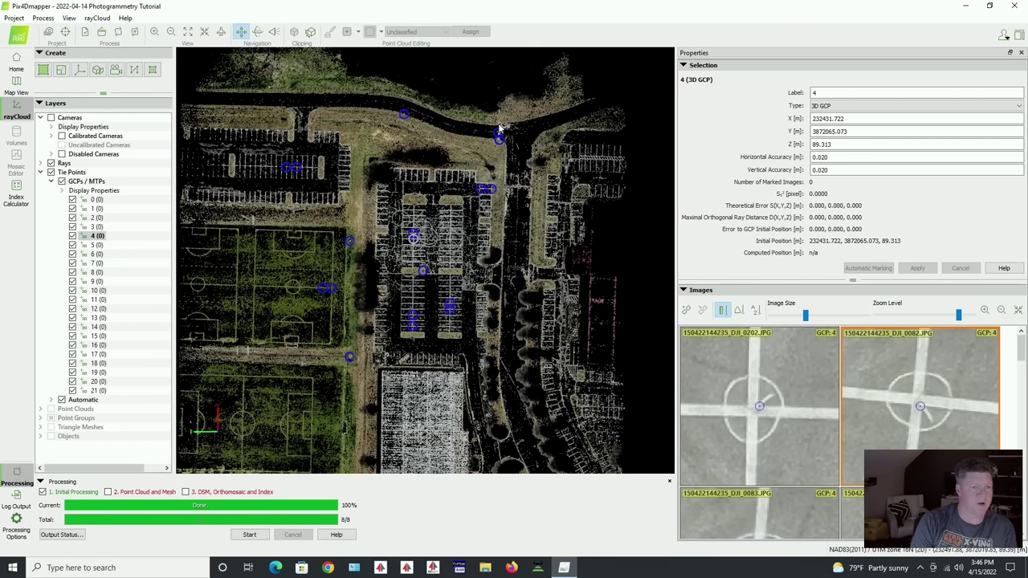
scroll(498, 138, "up", 5)
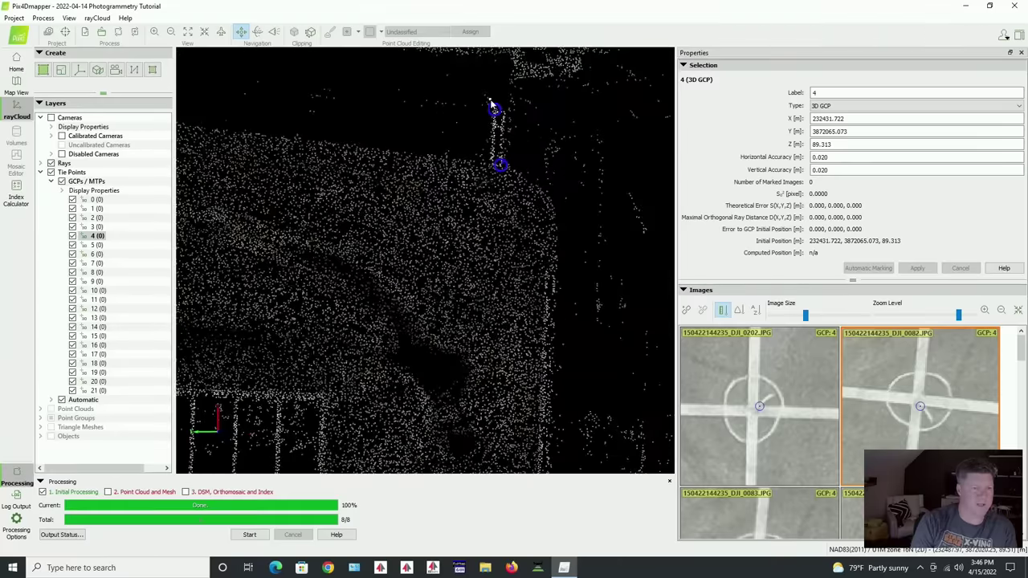
scroll(498, 152, "up", 4)
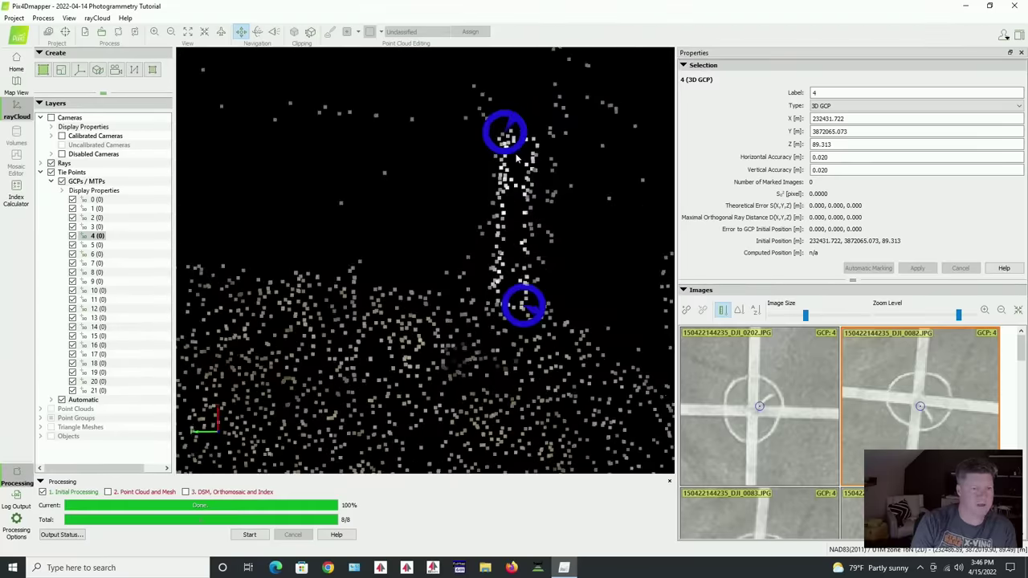
scroll(512, 152, "up", 1)
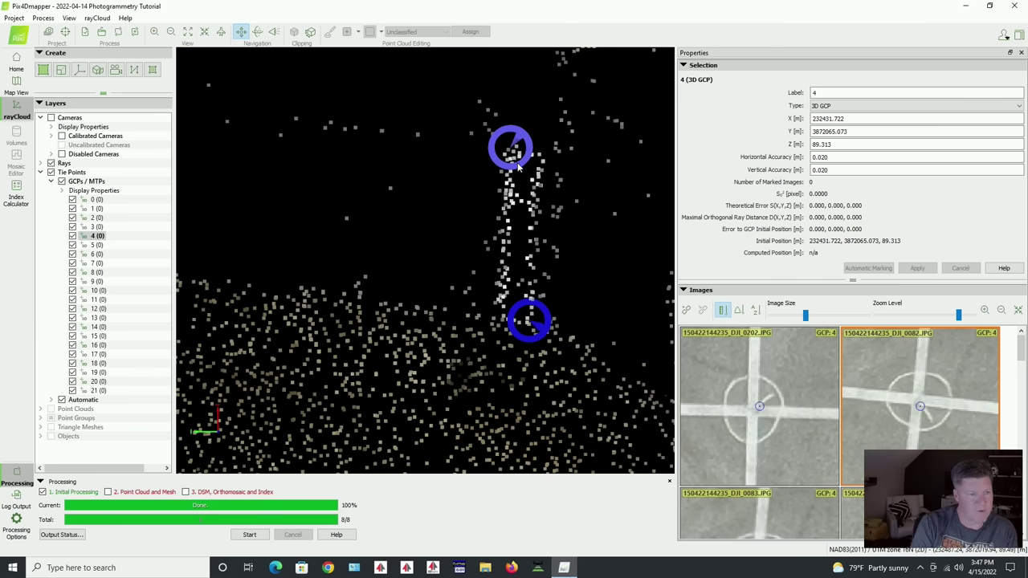
left_click(518, 166)
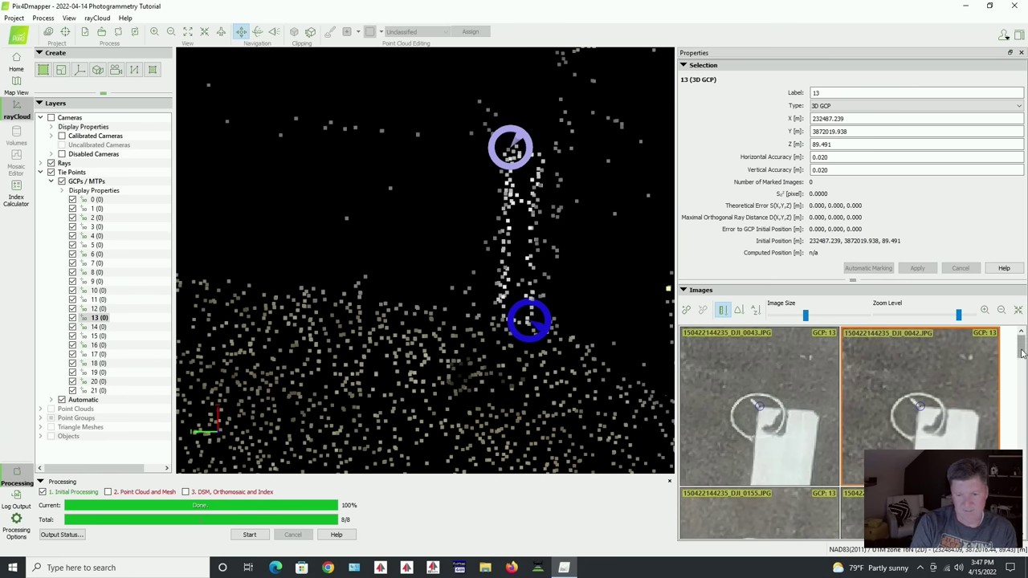
left_click_drag(1022, 346, 1025, 511)
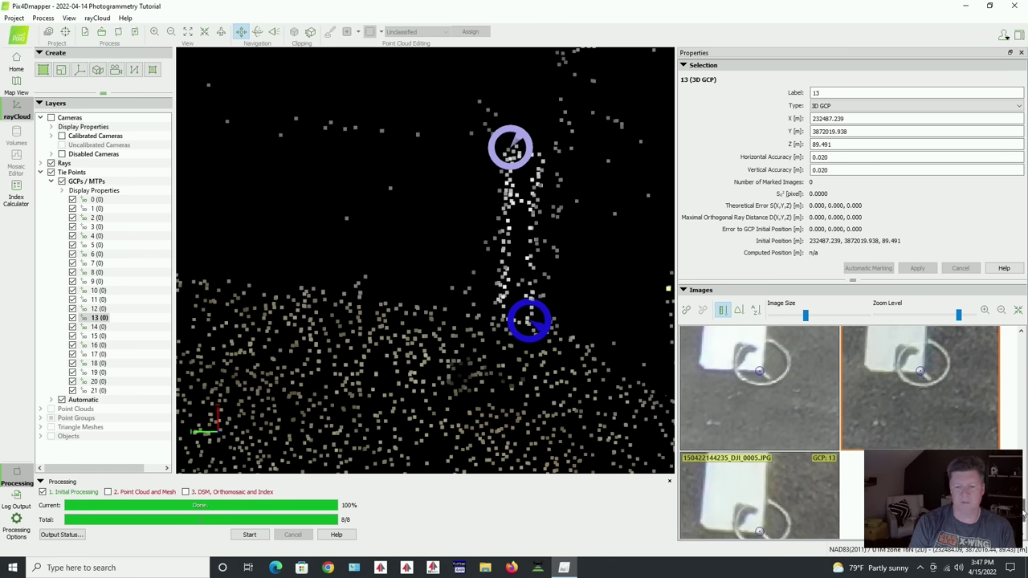
scroll(1022, 511, "down", 1)
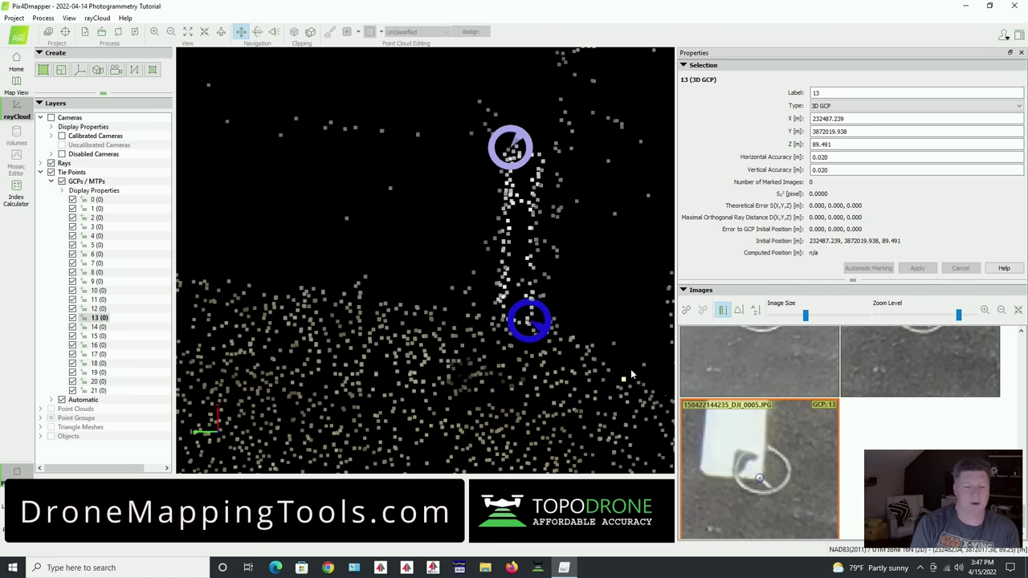
Select GCP 14 along the curved road edge and examine its projected position against the green painted chevron across its images
scroll(572, 301, "down", 5)
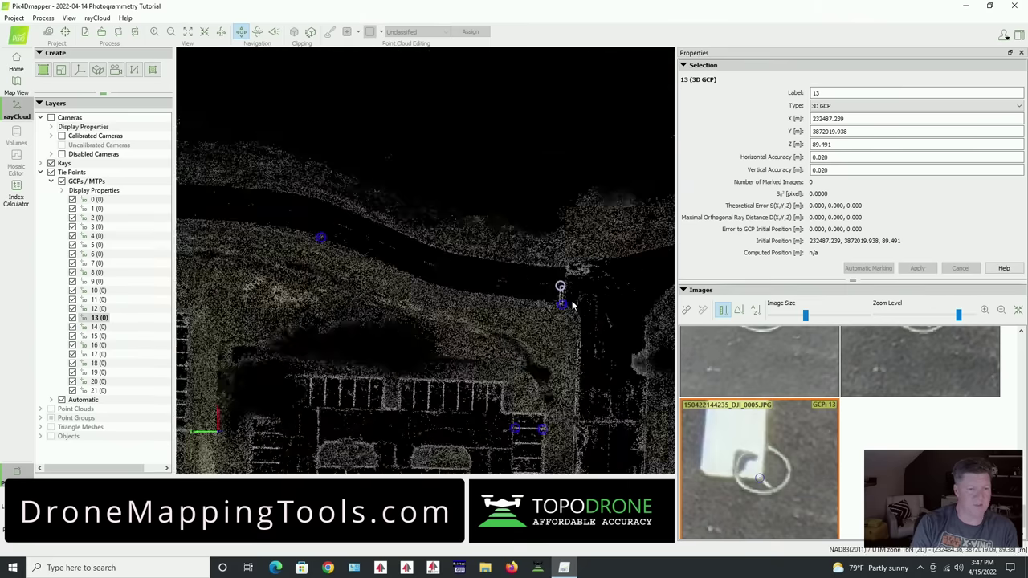
scroll(572, 303, "down", 3)
scroll(378, 241, "up", 4)
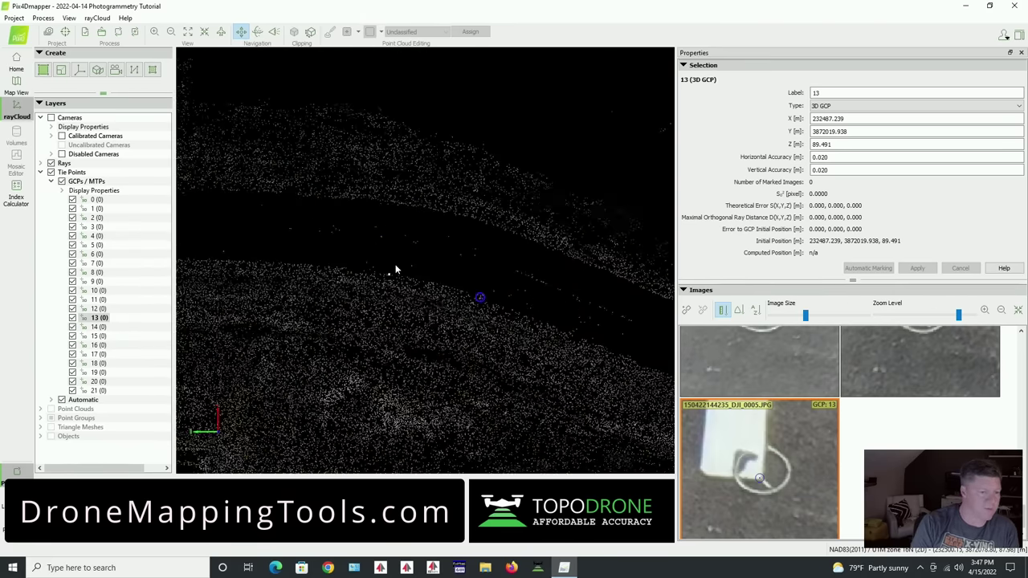
scroll(474, 326, "up", 2)
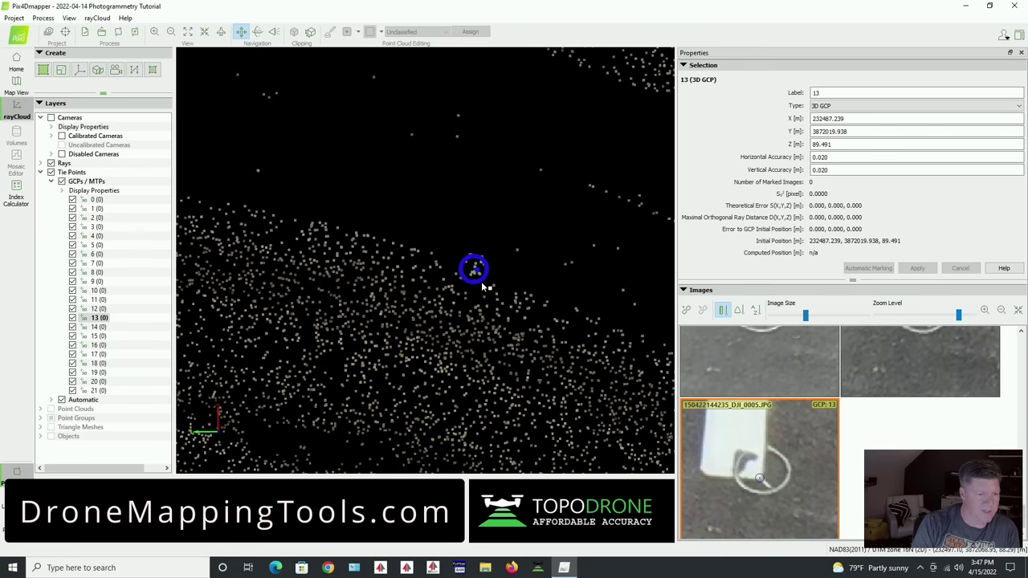
left_click(484, 287)
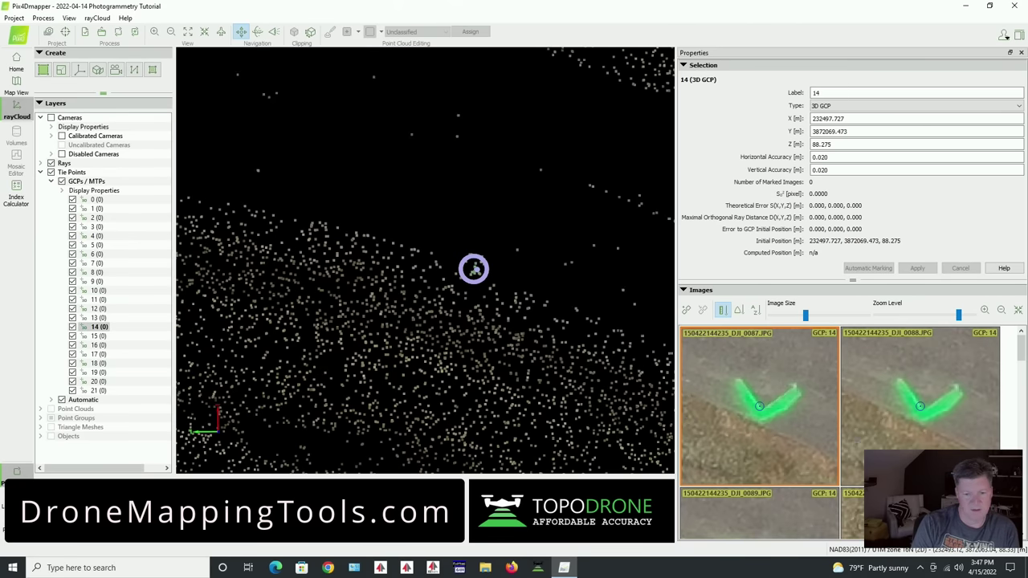
left_click_drag(1024, 354, 1026, 474)
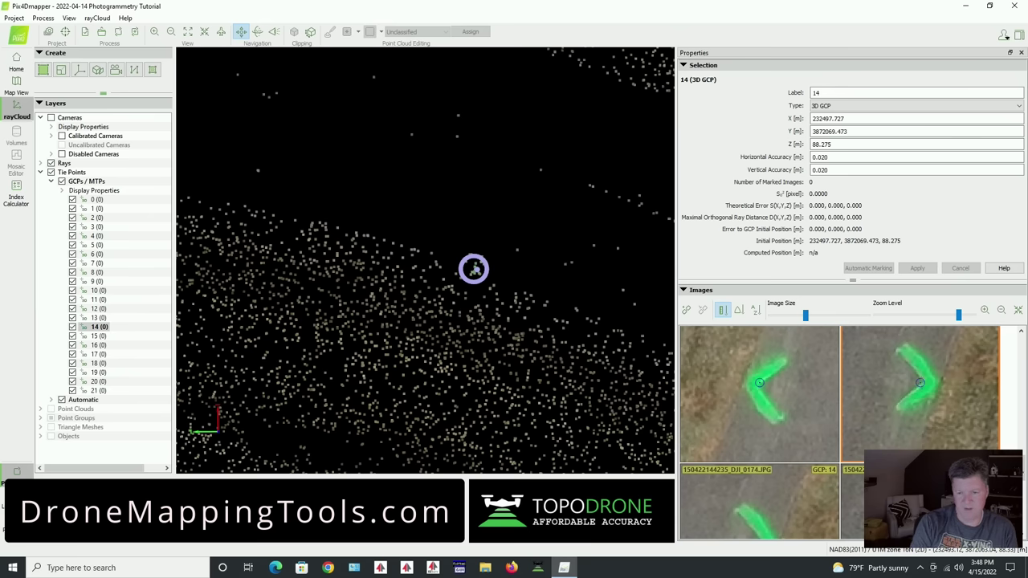
scroll(924, 434, "down", 5)
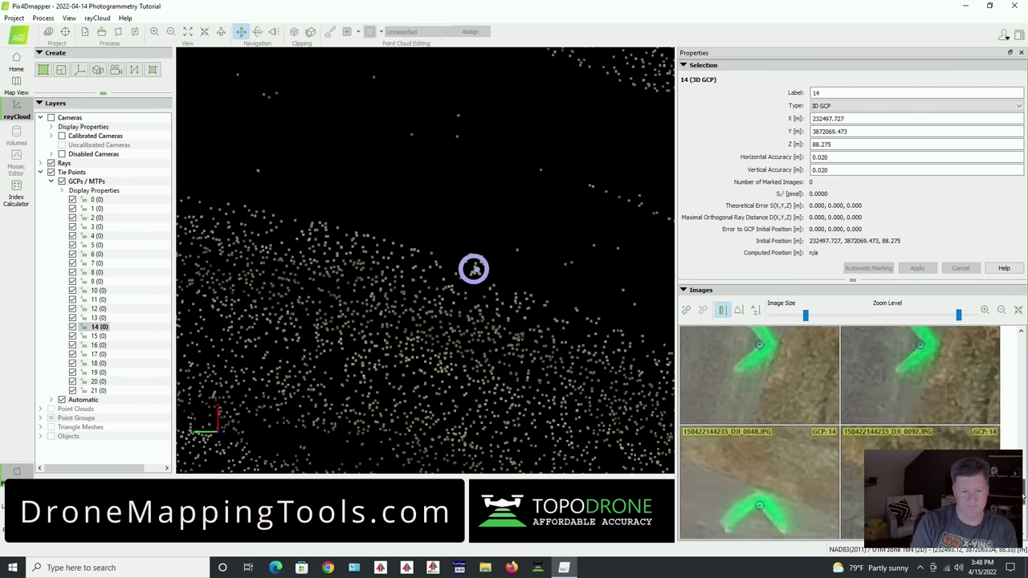
Select GCP 15 in the parking lot north of the soccer field and examine its offset from the line intersection across its images
scroll(524, 336, "down", 5)
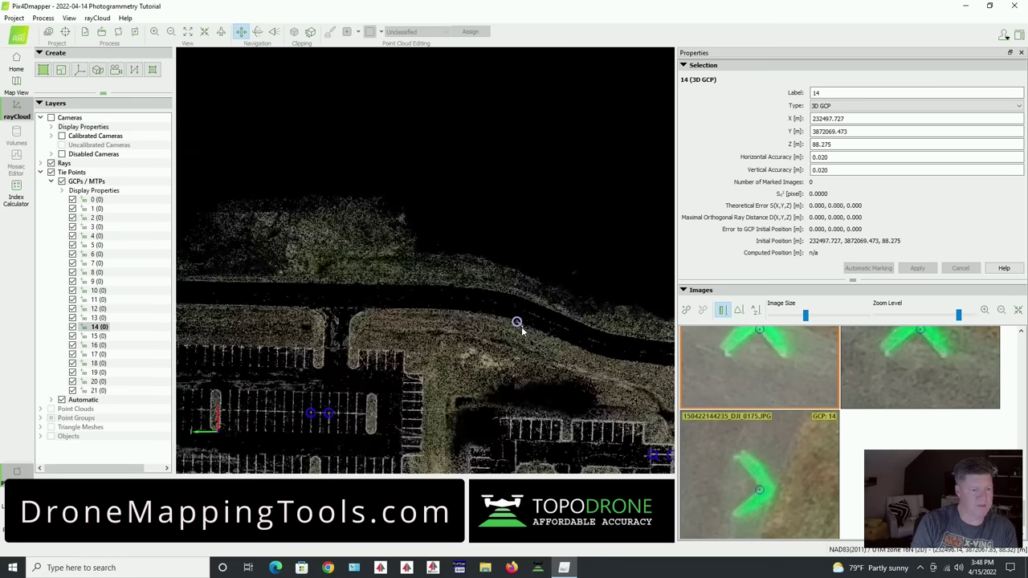
scroll(376, 399, "up", 2)
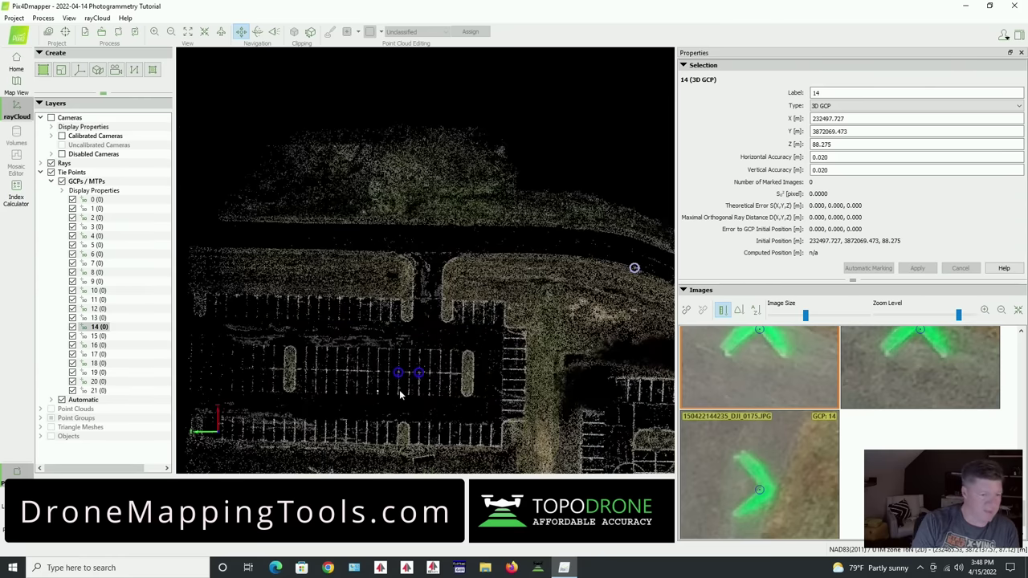
scroll(411, 384, "up", 4)
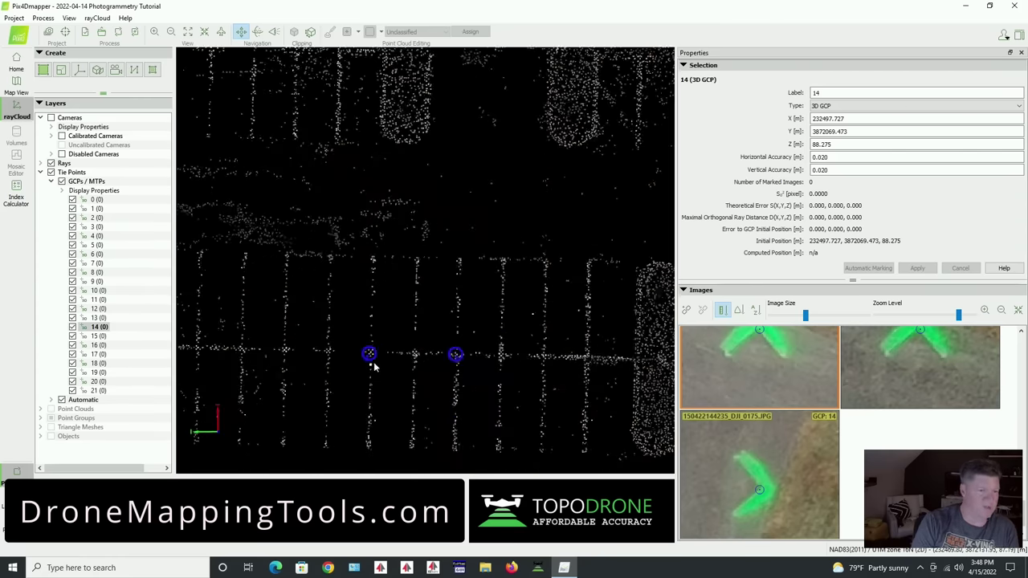
left_click(371, 363)
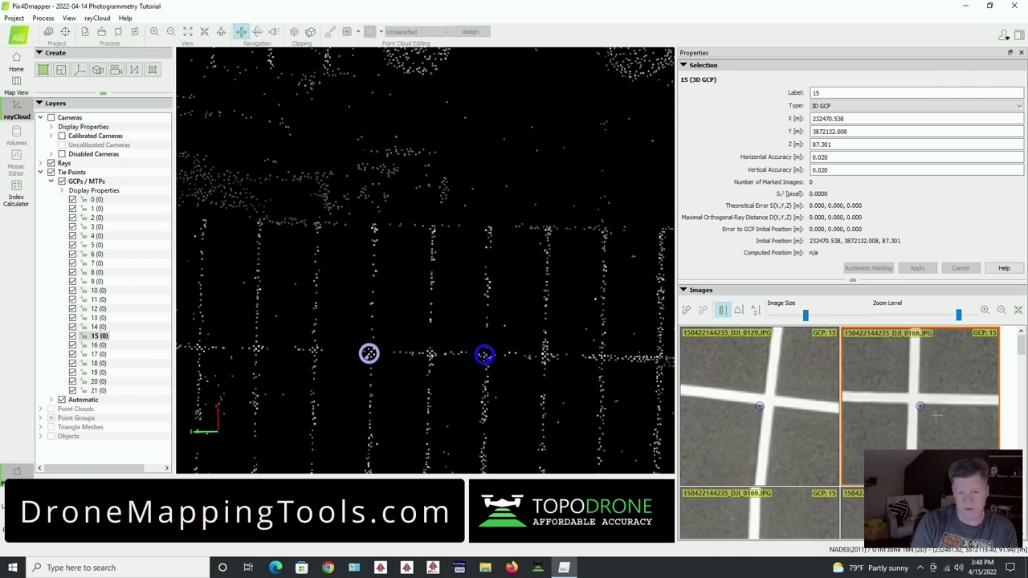
left_click_drag(1021, 345, 1024, 501)
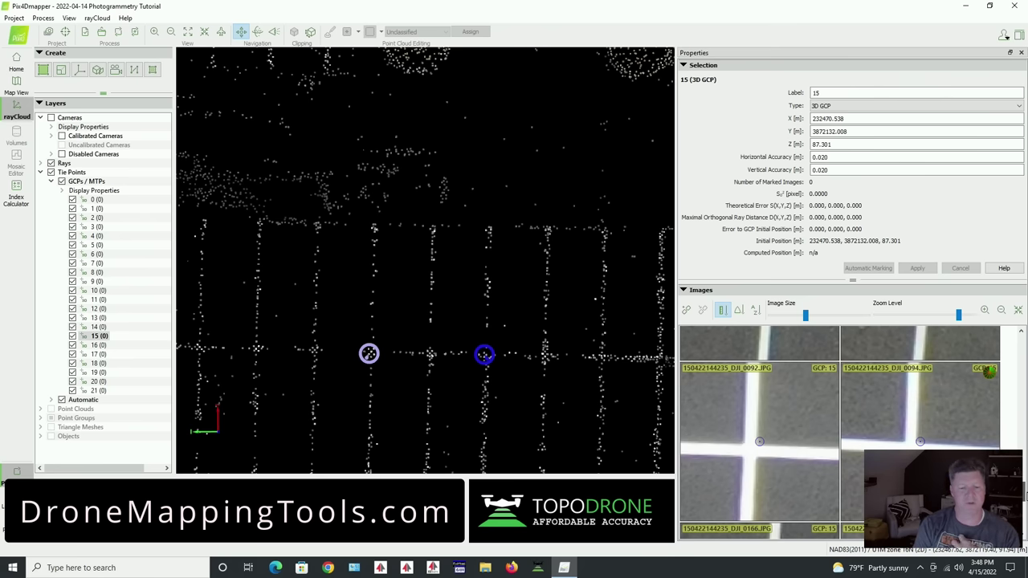
scroll(1023, 496, "down", 1)
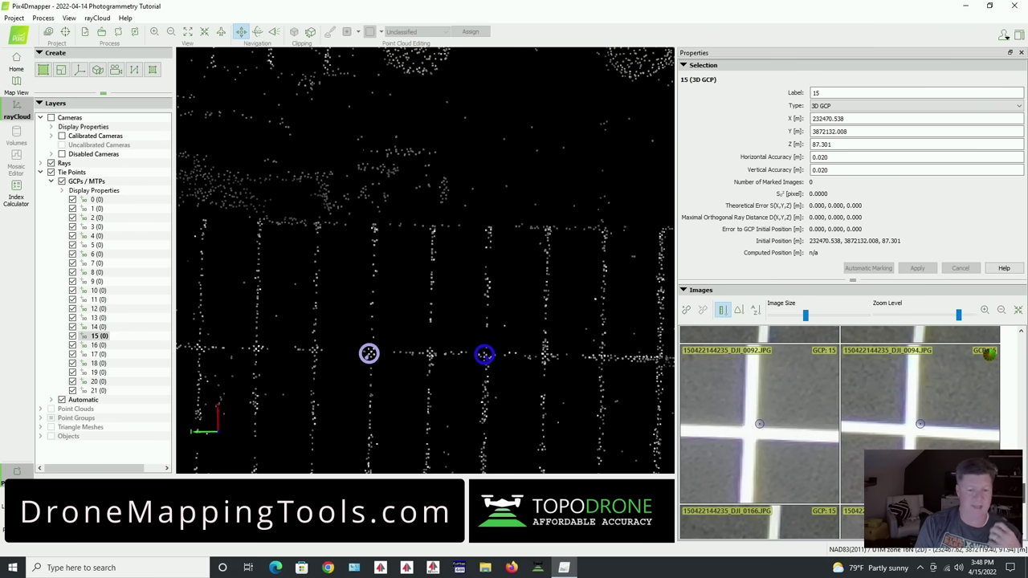
scroll(1023, 494, "down", 1)
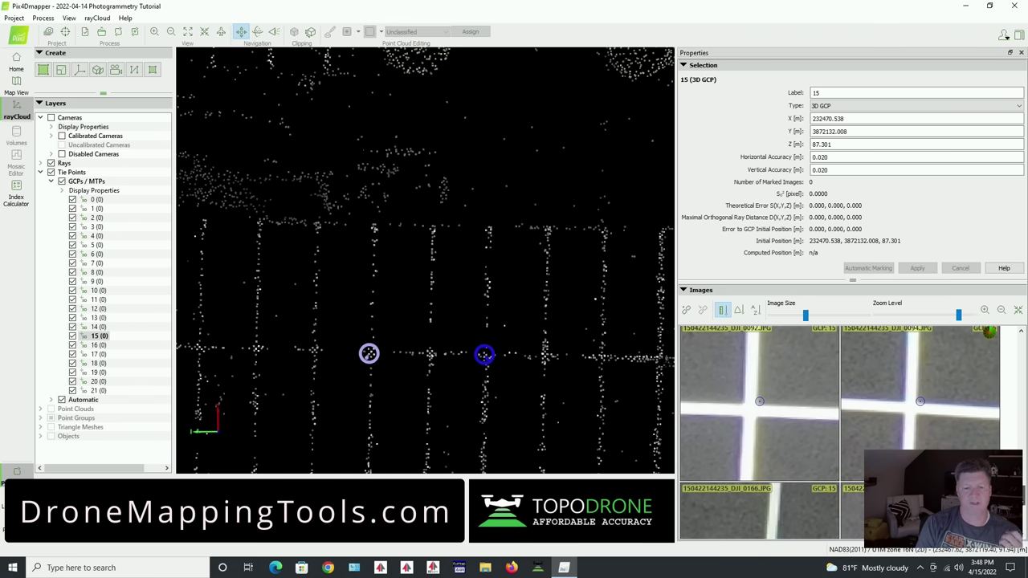
scroll(1024, 494, "down", 1)
scroll(1023, 494, "down", 1)
Select GCP 7 at the soccer field's line junction and compare its projected position with the painted lines in DJI_0098 and DJI_0198
scroll(416, 343, "down", 8)
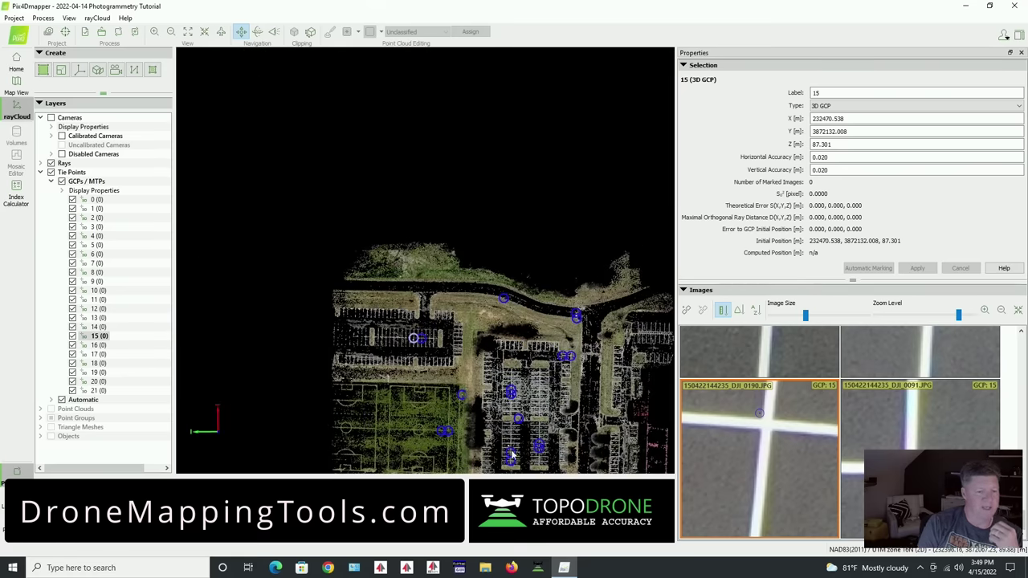
scroll(448, 454, "up", 5)
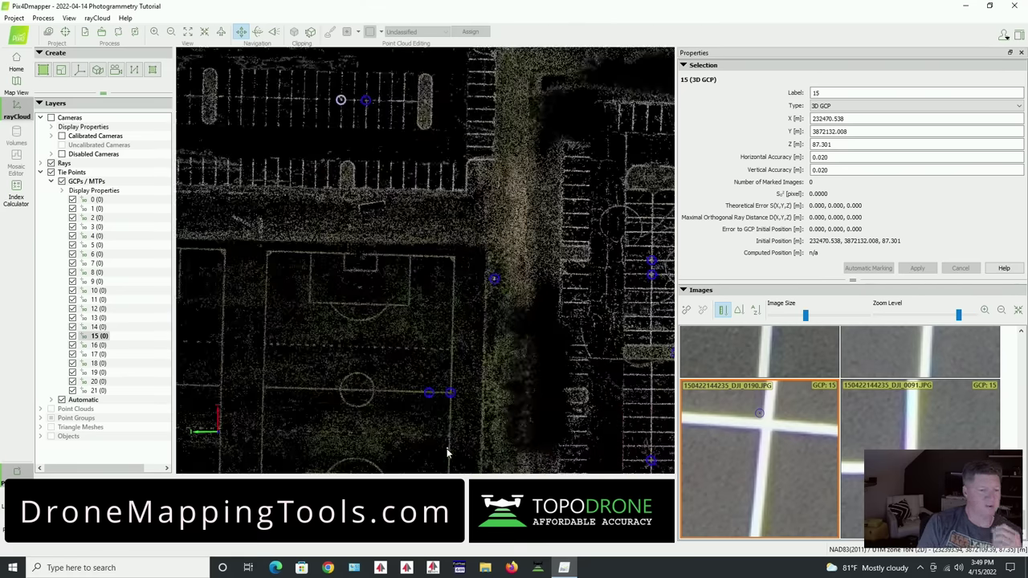
scroll(430, 405, "up", 10)
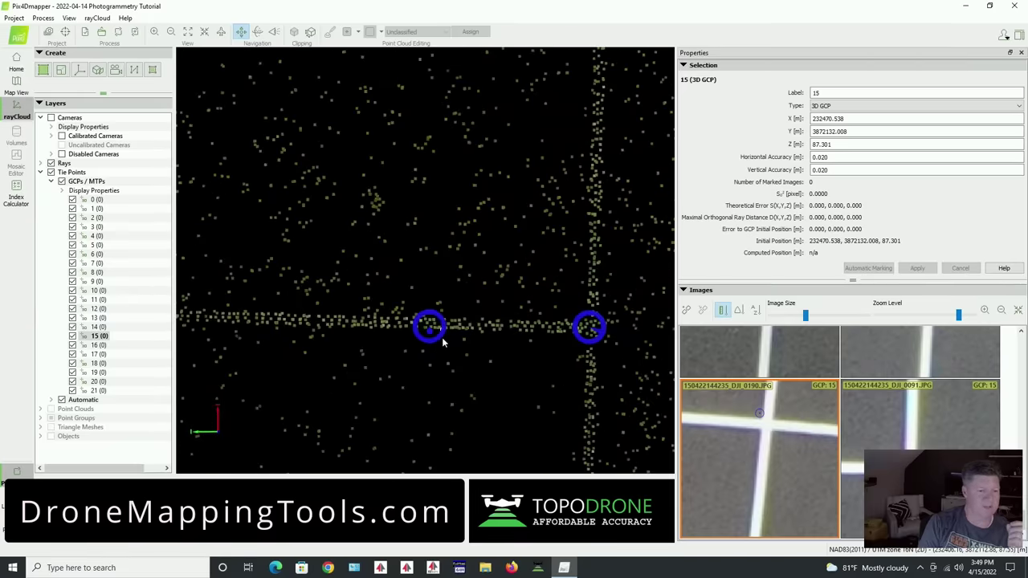
left_click(597, 342)
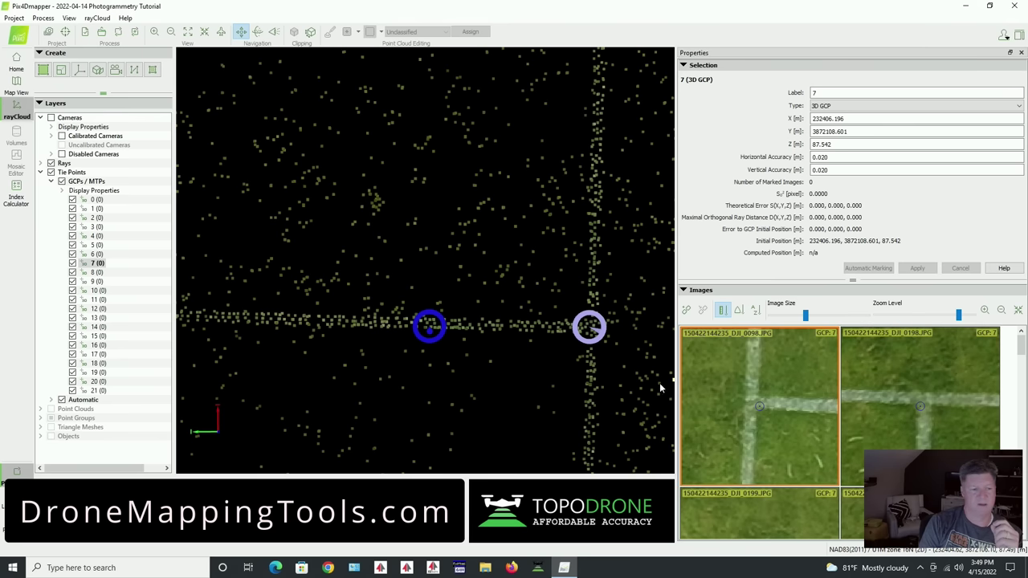
Select GCP 8 on the soccer field's line and examine its projected position against the painted line in DJI_0199 and its other images
left_click(437, 338)
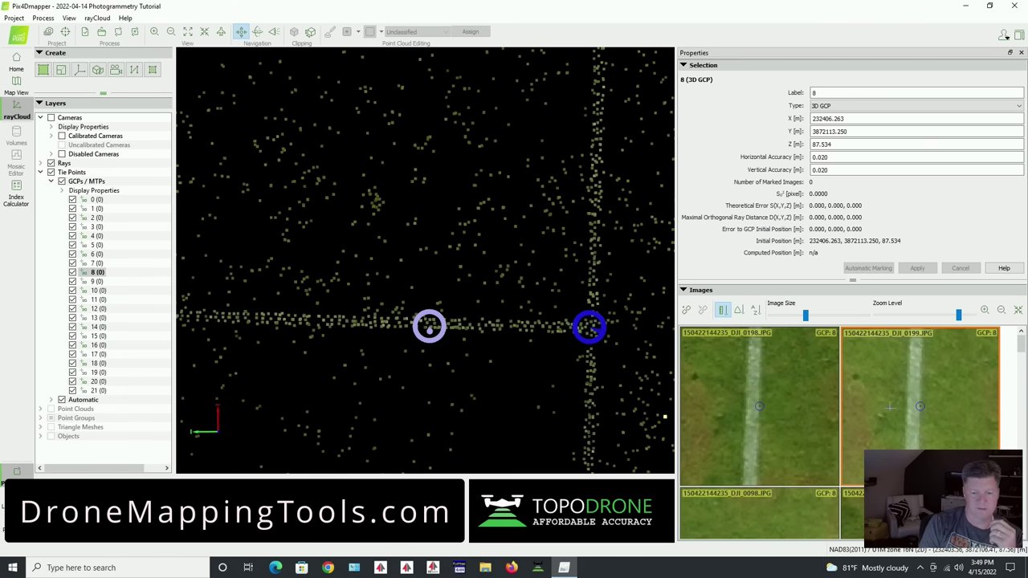
scroll(892, 402, "down", 3)
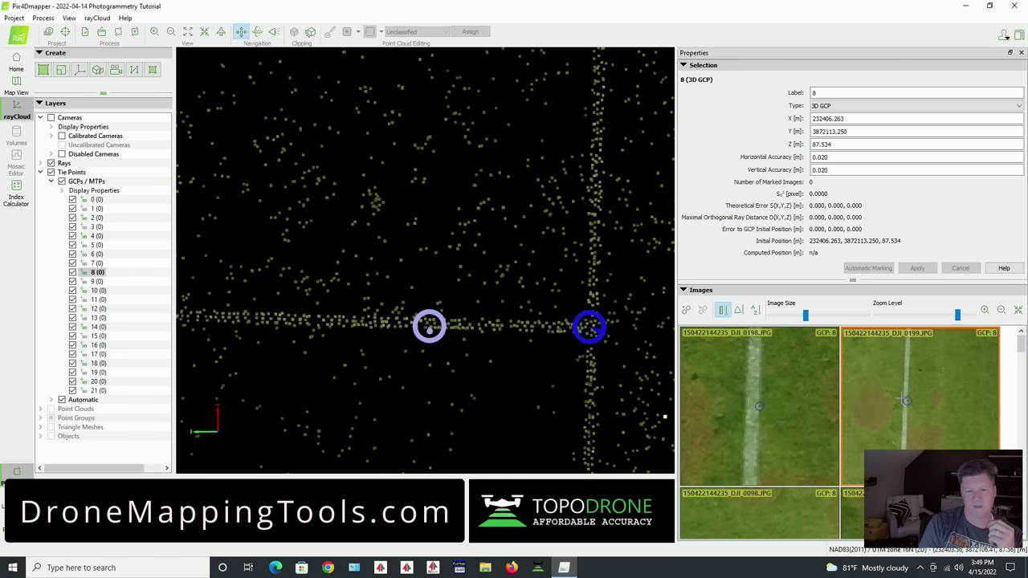
scroll(903, 400, "down", 2)
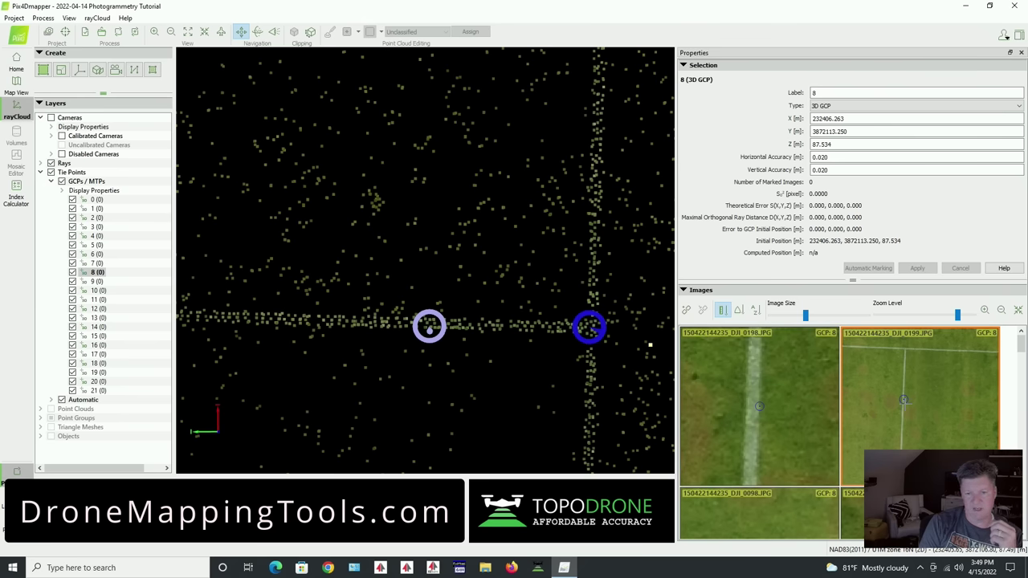
scroll(904, 399, "up", 4)
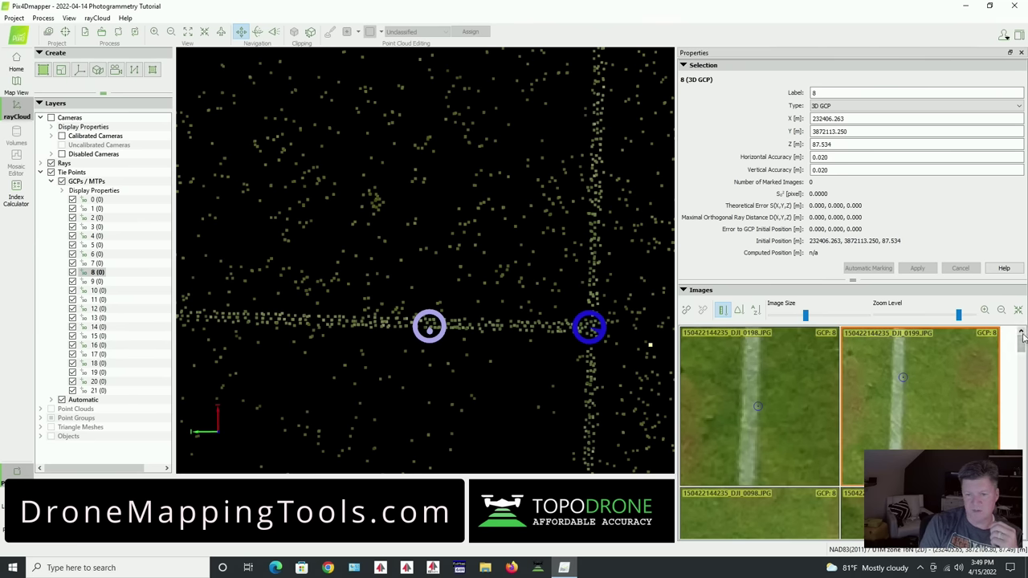
left_click_drag(1022, 343, 1020, 380)
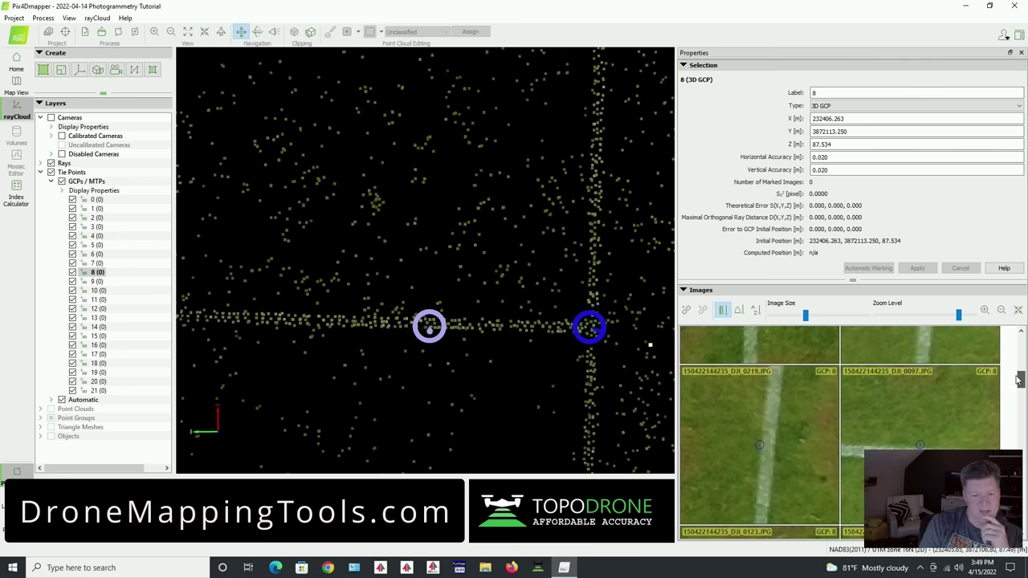
Select GCP 18 in the open ground beyond the small parking lot and view it in perspective within the point cloud
scroll(570, 378, "down", 5)
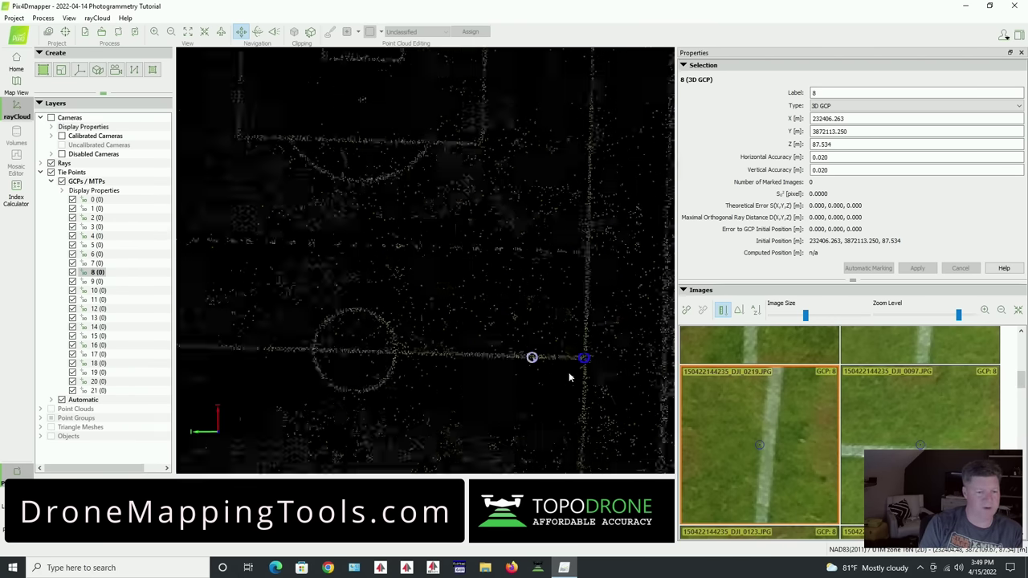
scroll(566, 376, "down", 5)
scroll(560, 375, "down", 5)
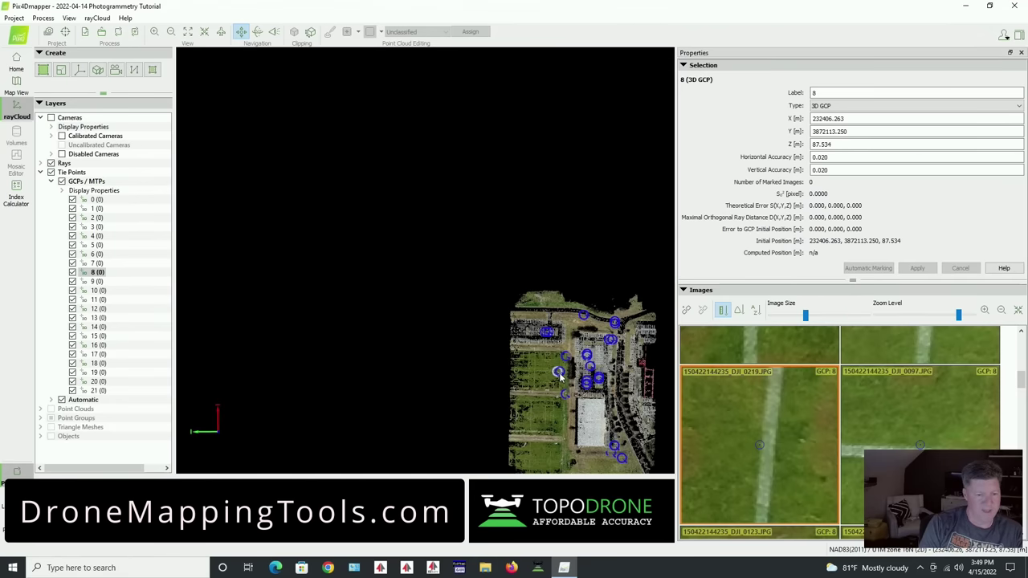
scroll(611, 462, "up", 10)
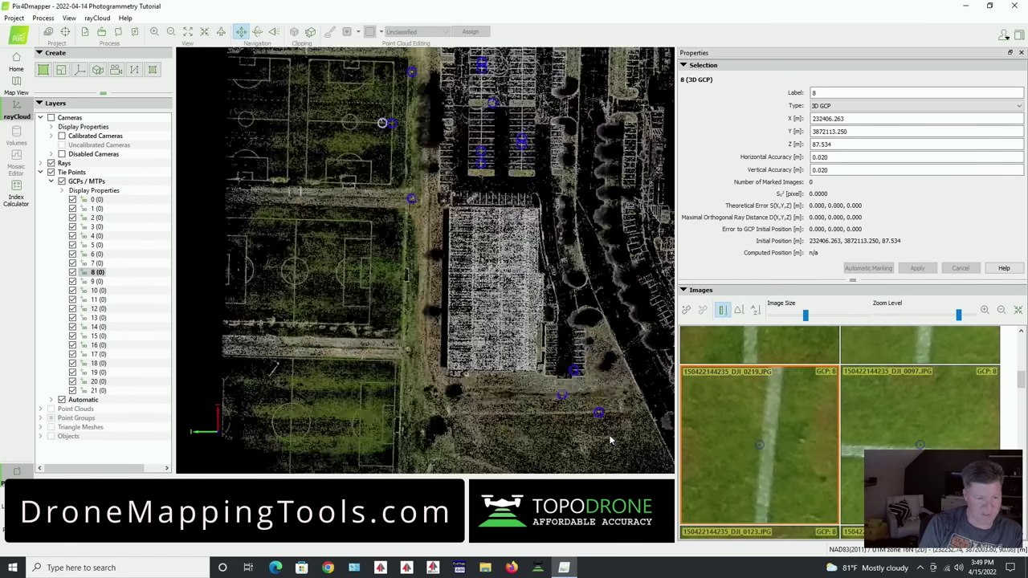
scroll(566, 402, "up", 10)
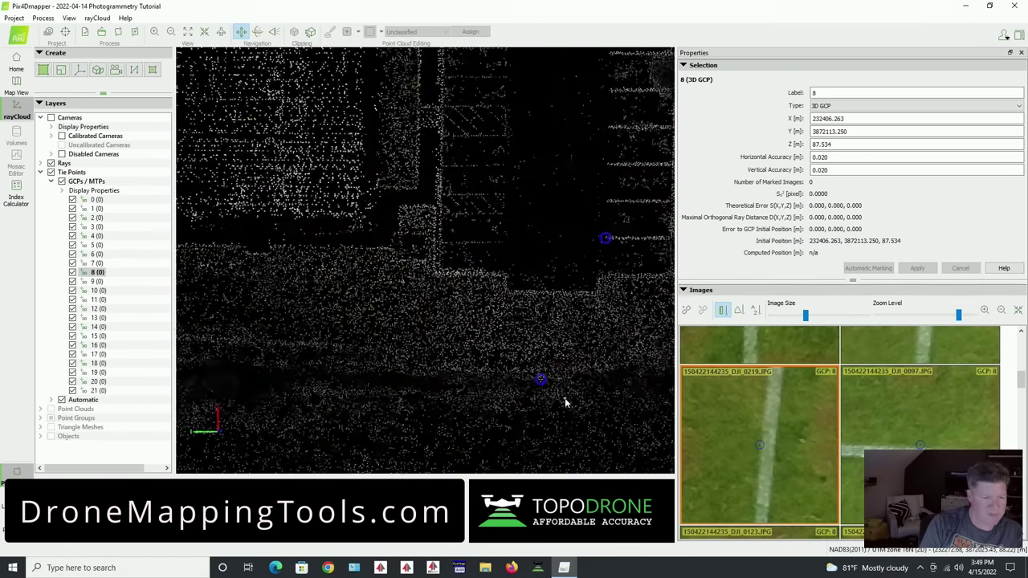
scroll(523, 384, "down", 2)
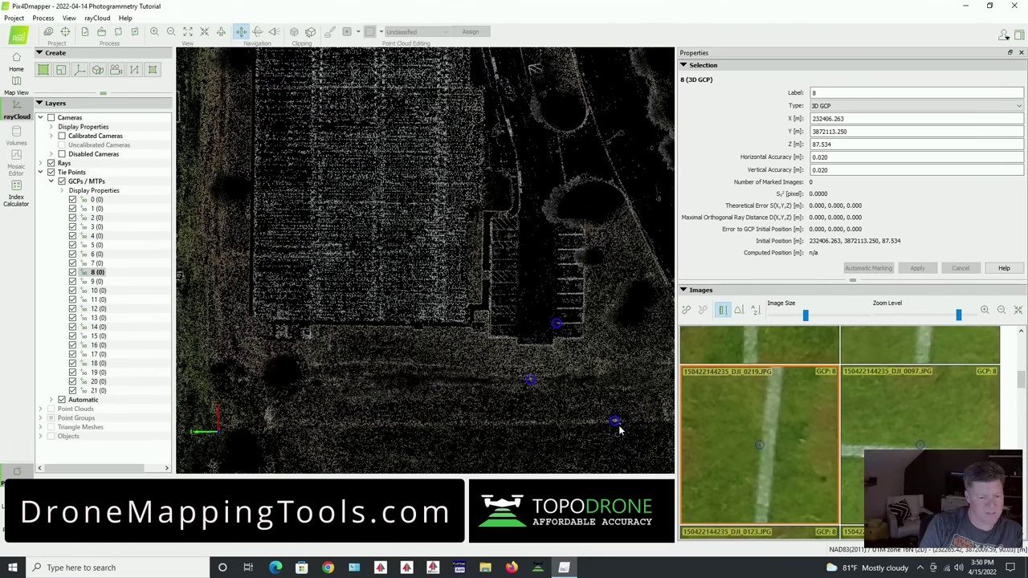
scroll(615, 424, "up", 3)
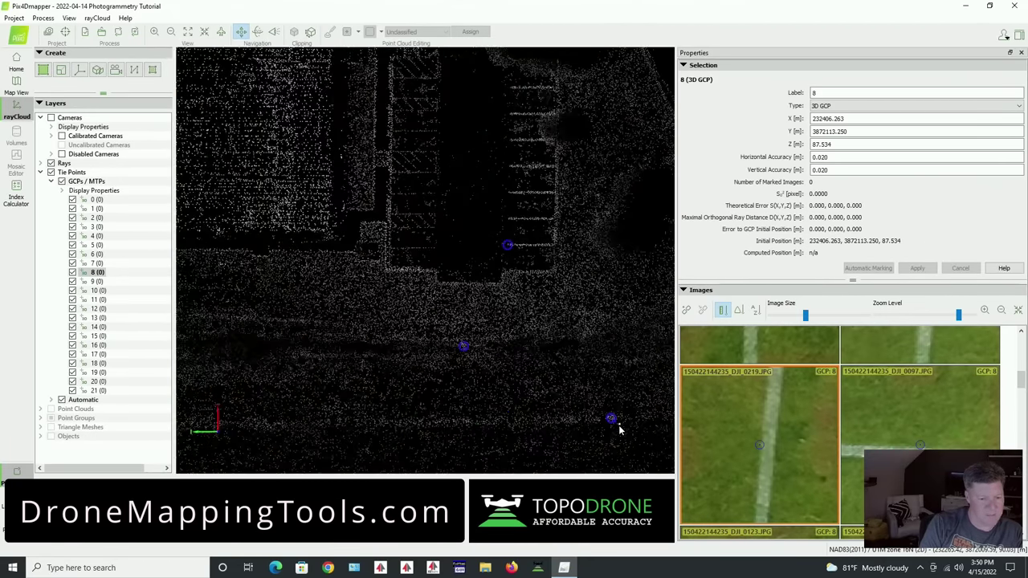
left_click(464, 350)
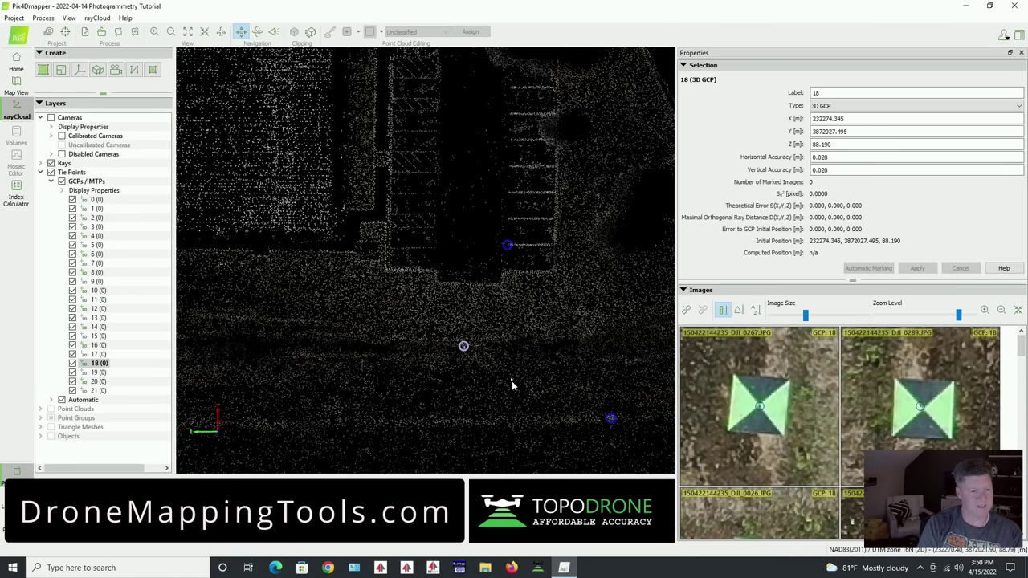
left_click_drag(510, 389, 183, 171)
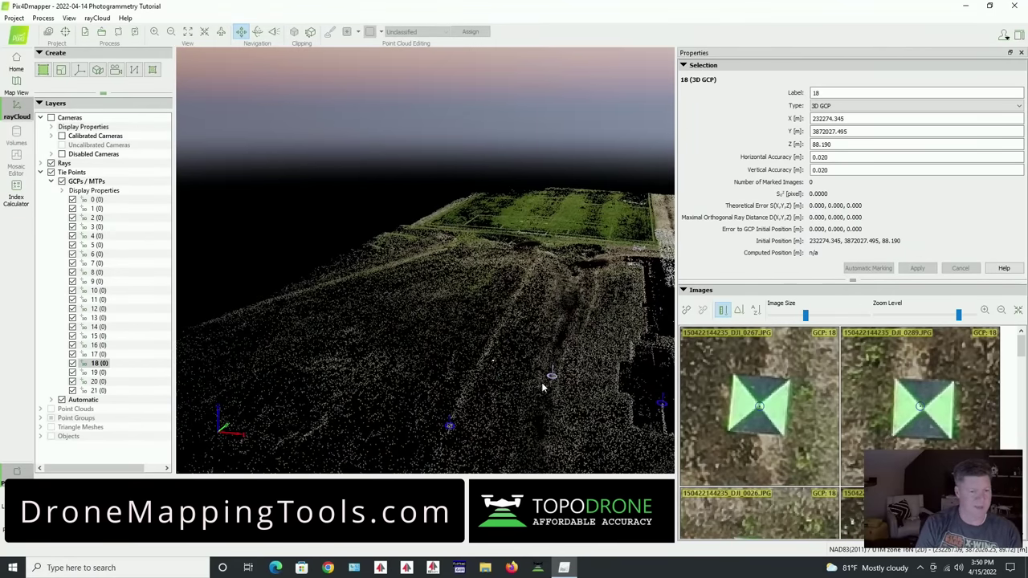
left_click_drag(576, 389, 595, 366)
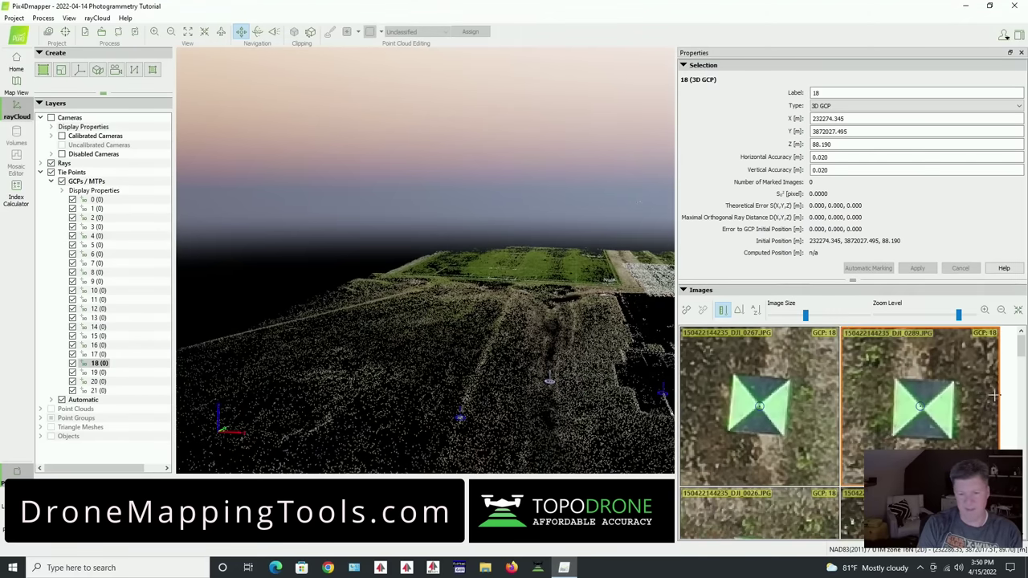
Compare GCP 18's projected position with the center of the green-and-black target across its images, including DJI_0065 and DJI_0291
left_click_drag(1021, 345, 1021, 447)
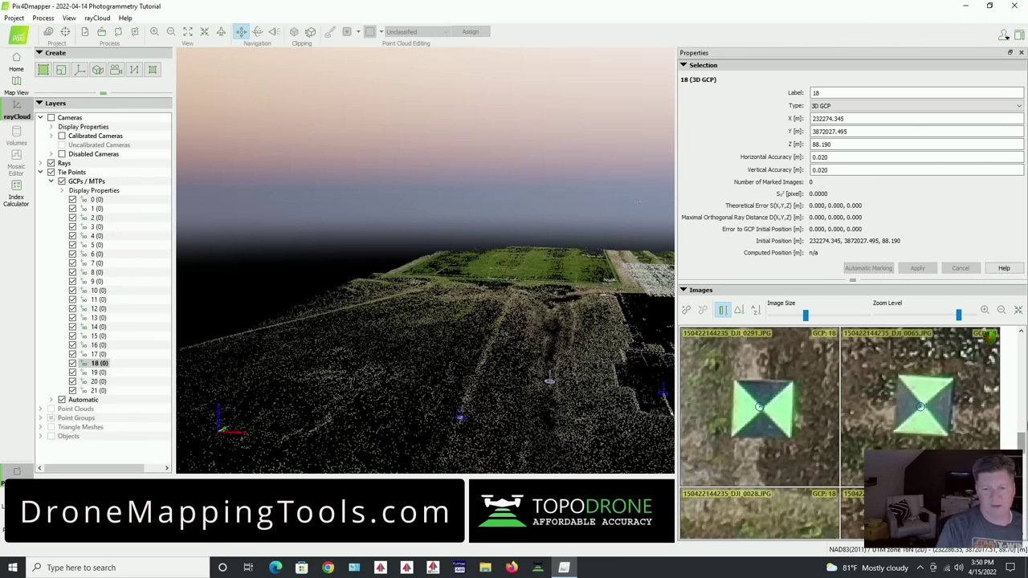
left_click(915, 345)
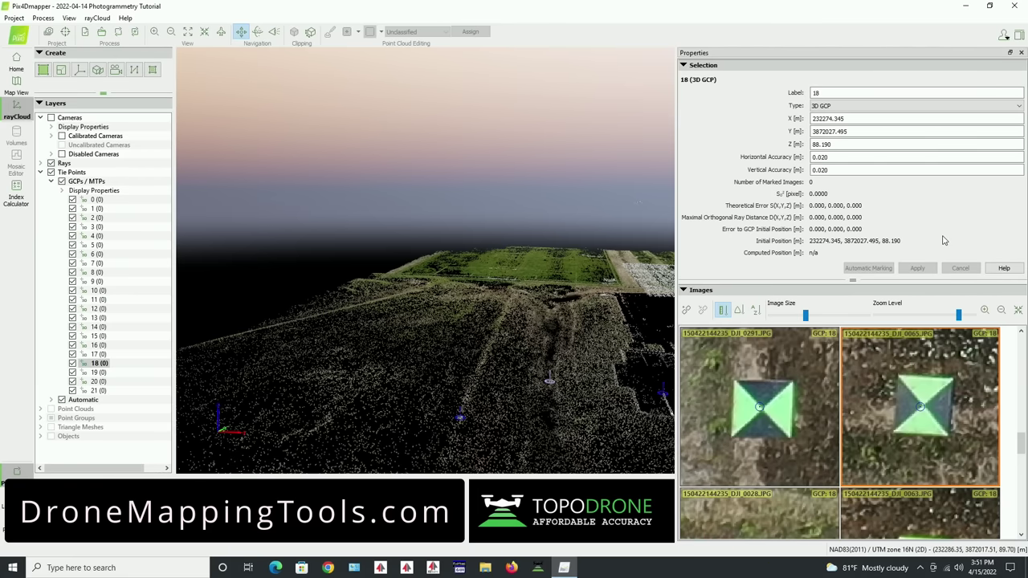
left_click(758, 339)
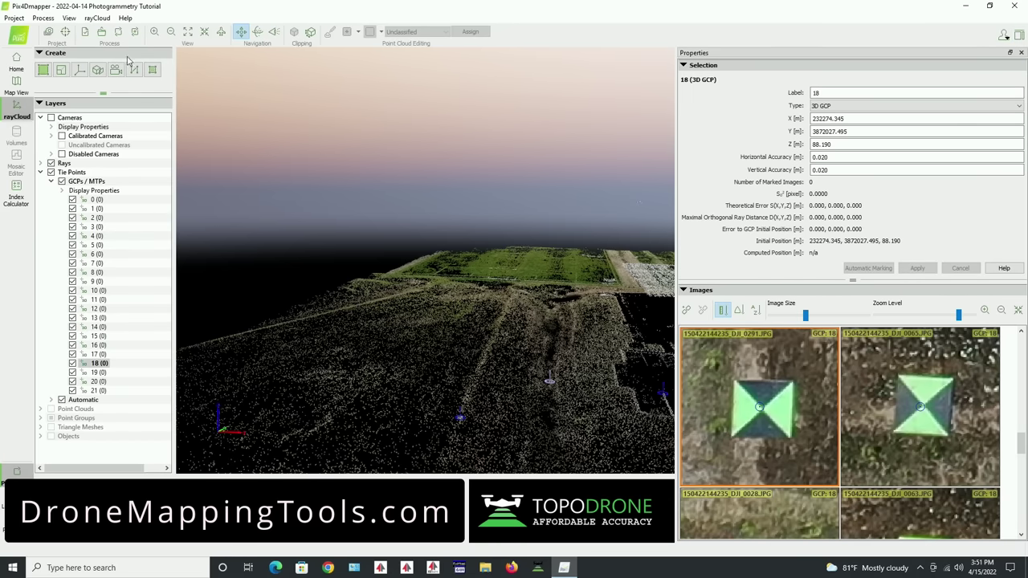
Change the type of all points in the GCP/MTP Manager from 3D GCP to Check Point and accept the table
left_click(14, 18)
left_click(50, 123)
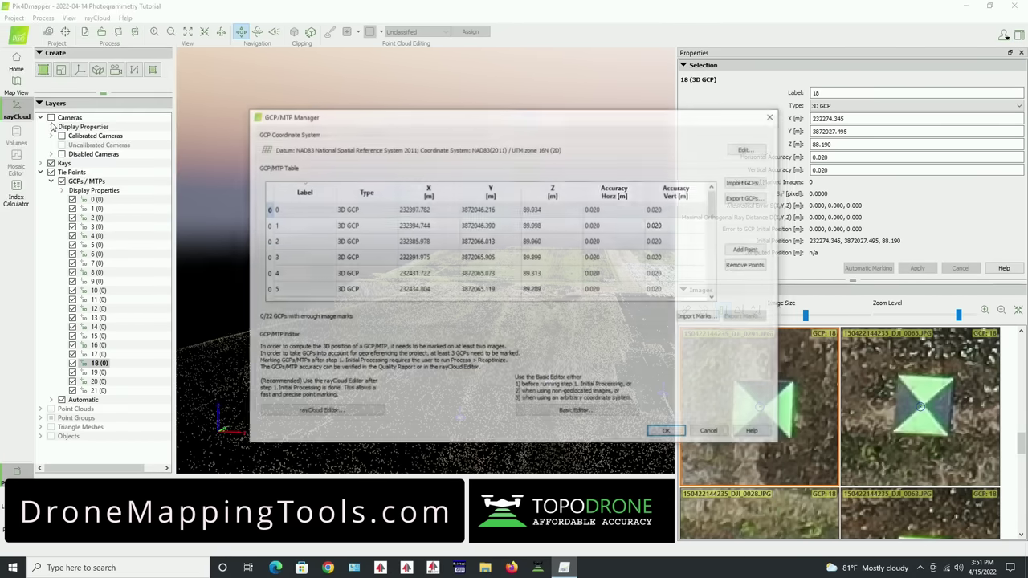
right_click(362, 213)
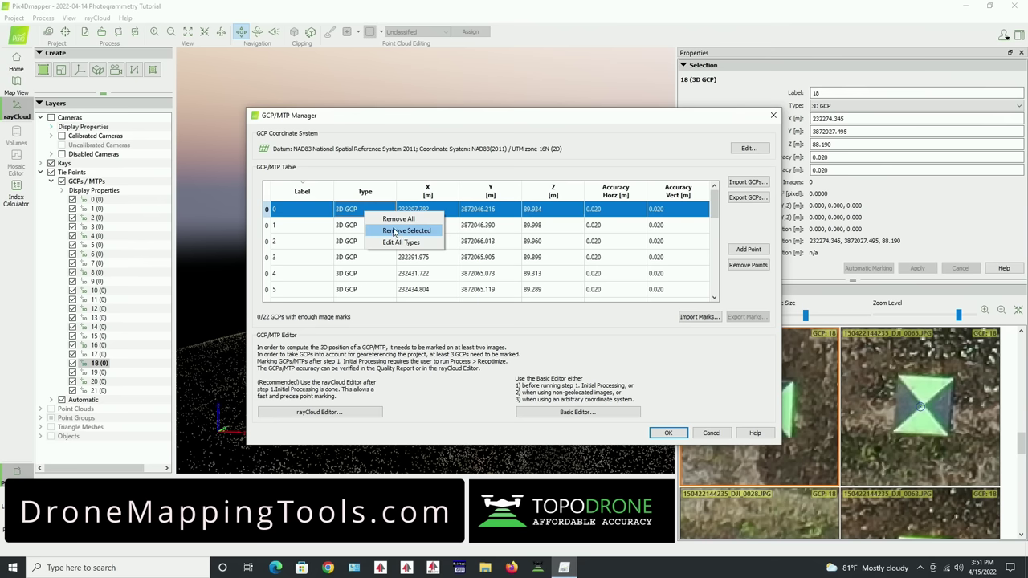
left_click(399, 242)
left_click(378, 215)
left_click(390, 212)
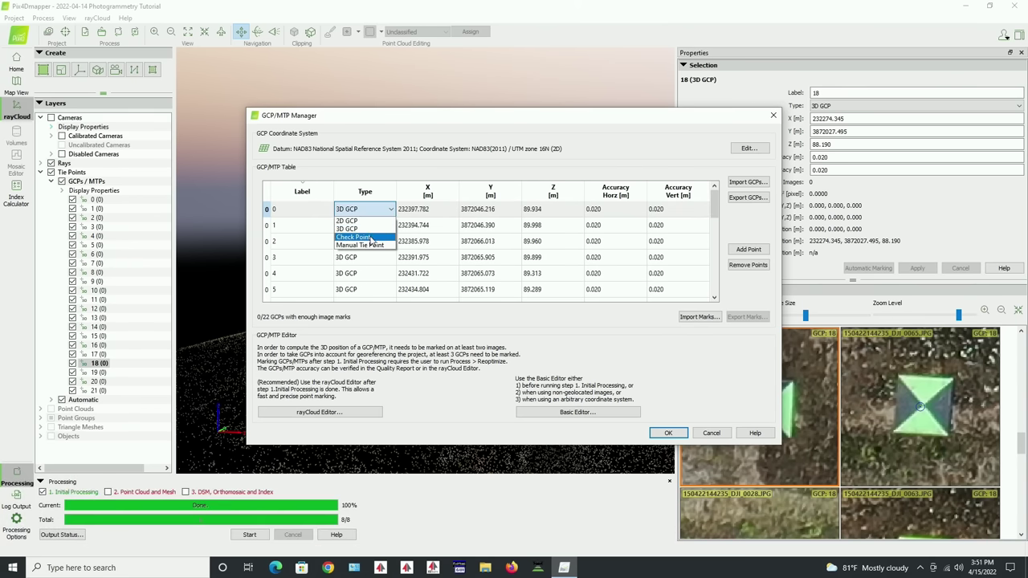
key("Escape")
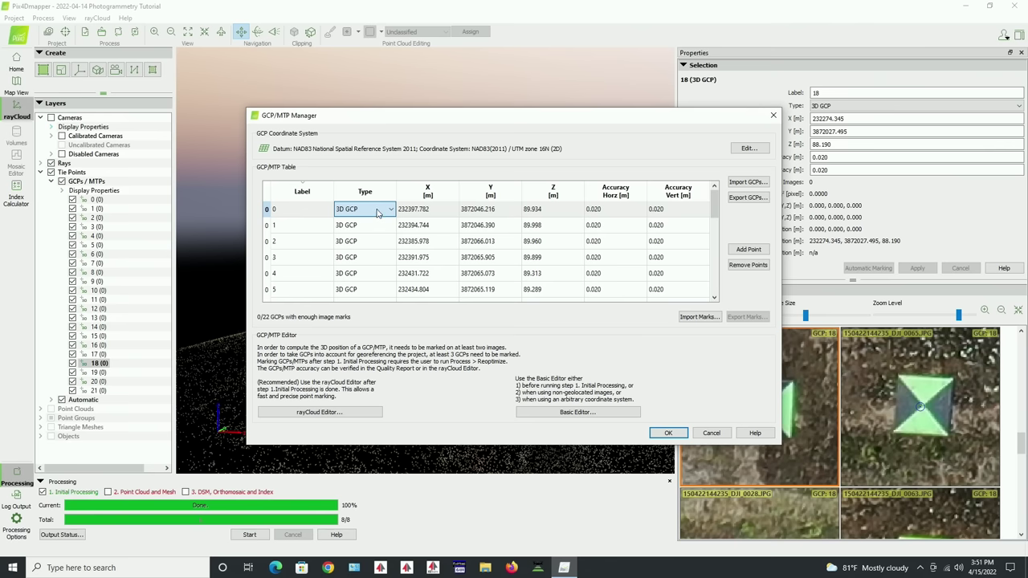
scroll(371, 214, "down", 1)
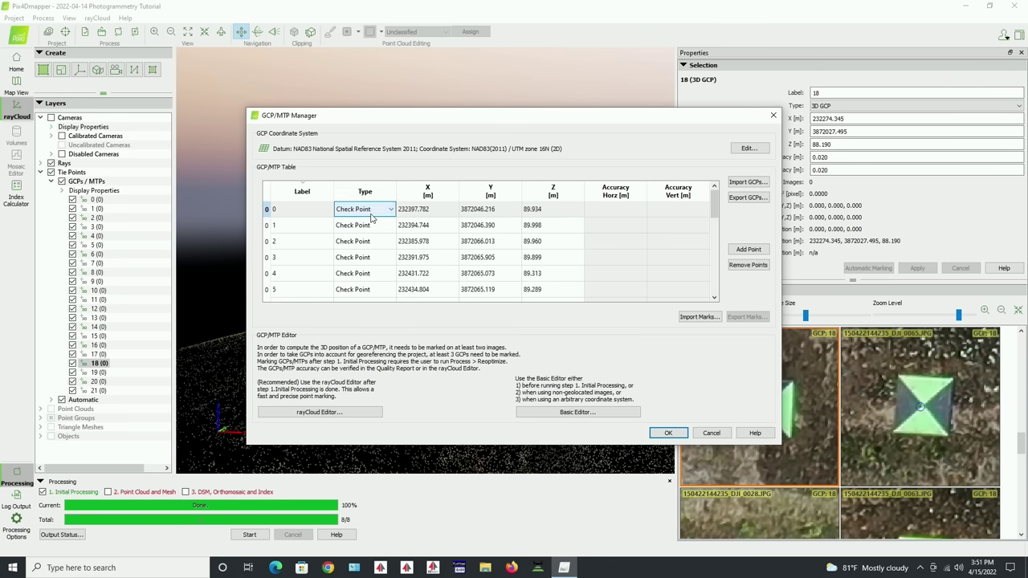
left_click(670, 438)
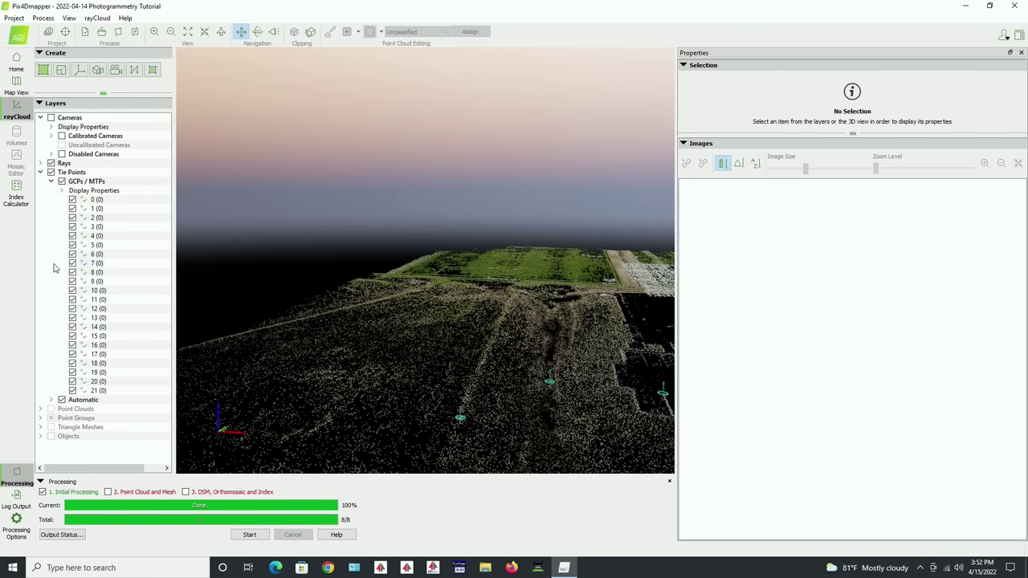
Select check point 9 between the soccer fields and the large building and mark the center of its round target in DJI_0227
scroll(419, 312, "up", 2)
left_click_drag(428, 348, 522, 390)
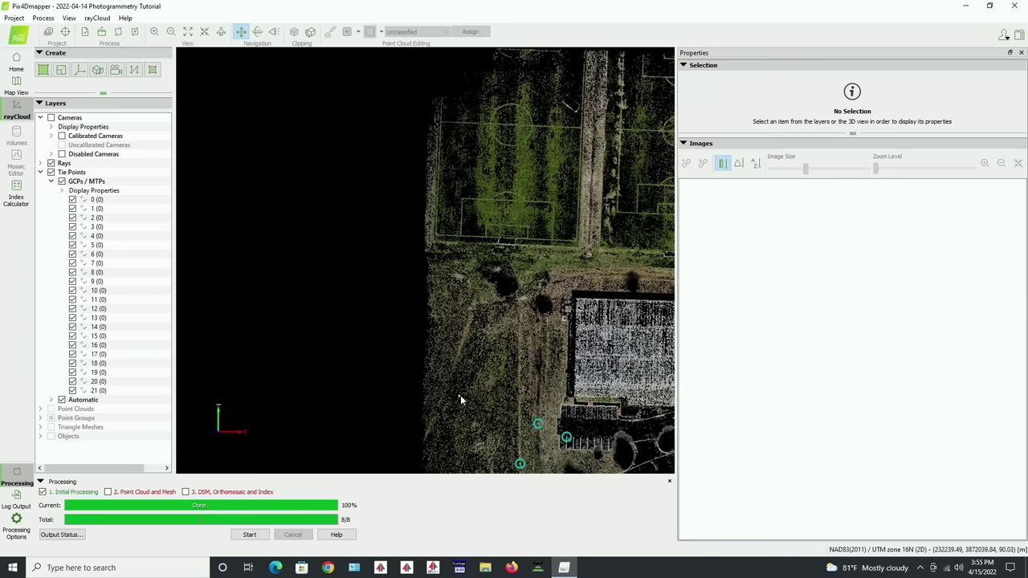
scroll(560, 240, "down", 5)
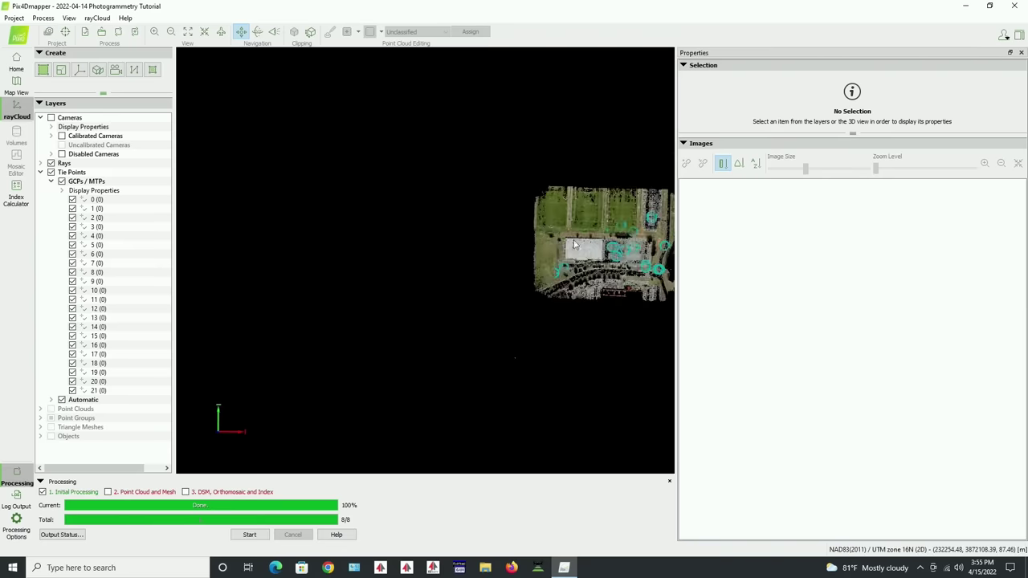
scroll(417, 217, "up", 8)
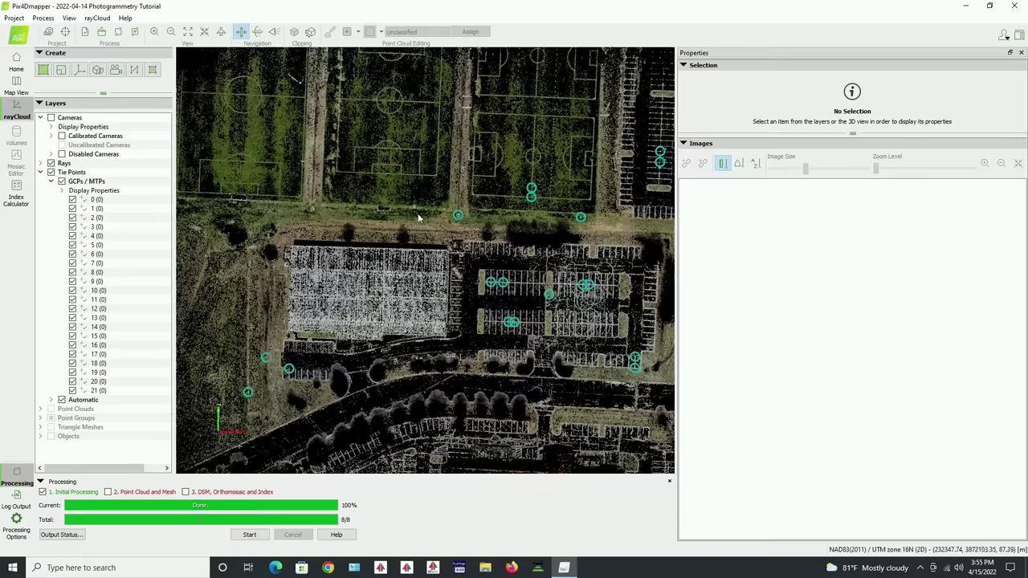
scroll(451, 218, "up", 4)
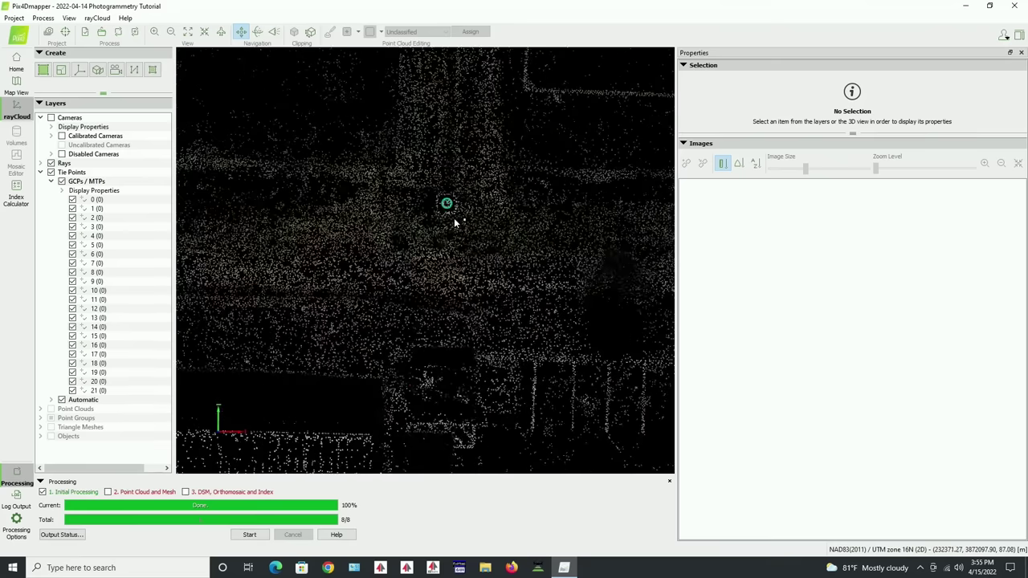
scroll(456, 218, "up", 2)
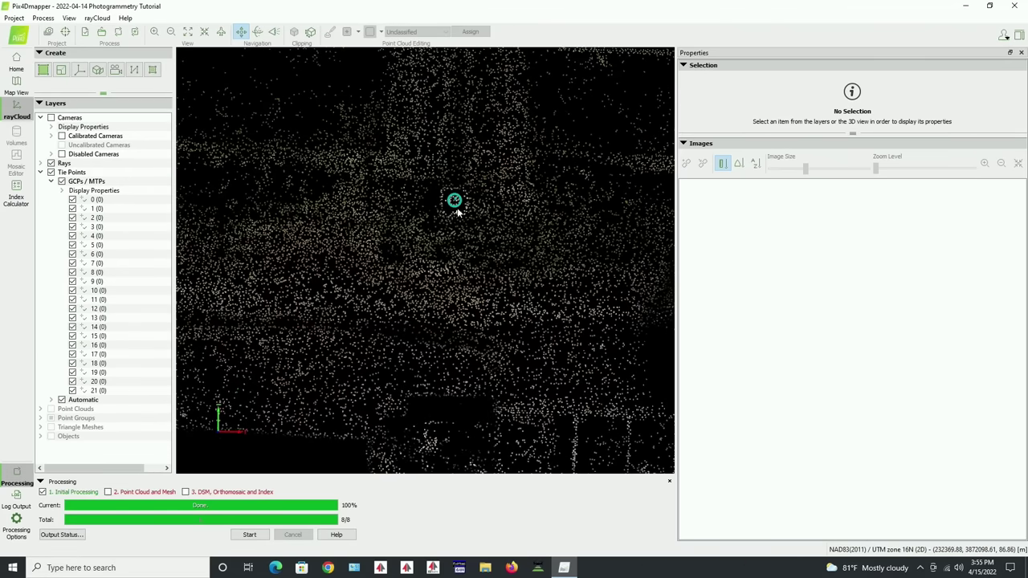
left_click(455, 204)
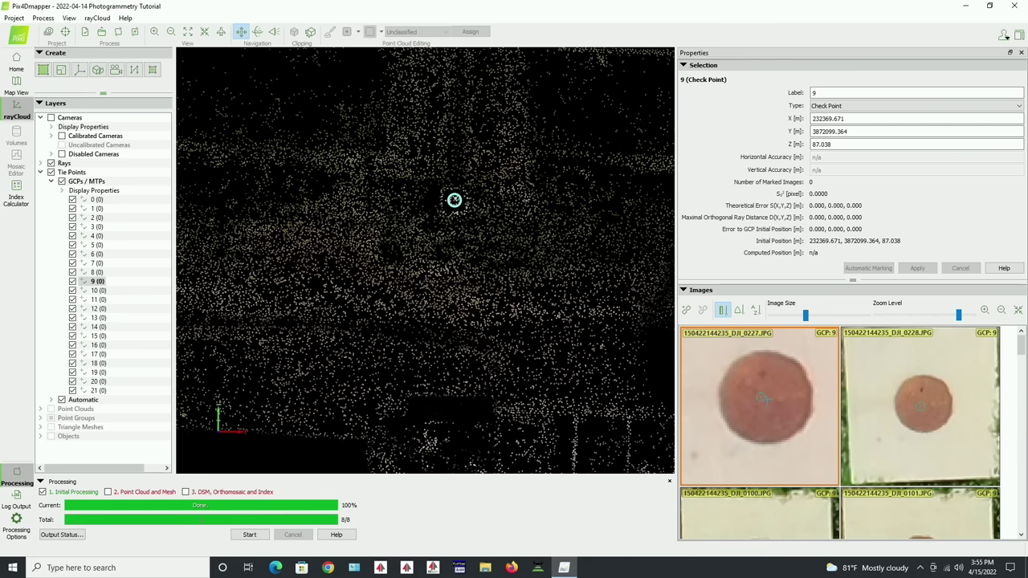
left_click(767, 398)
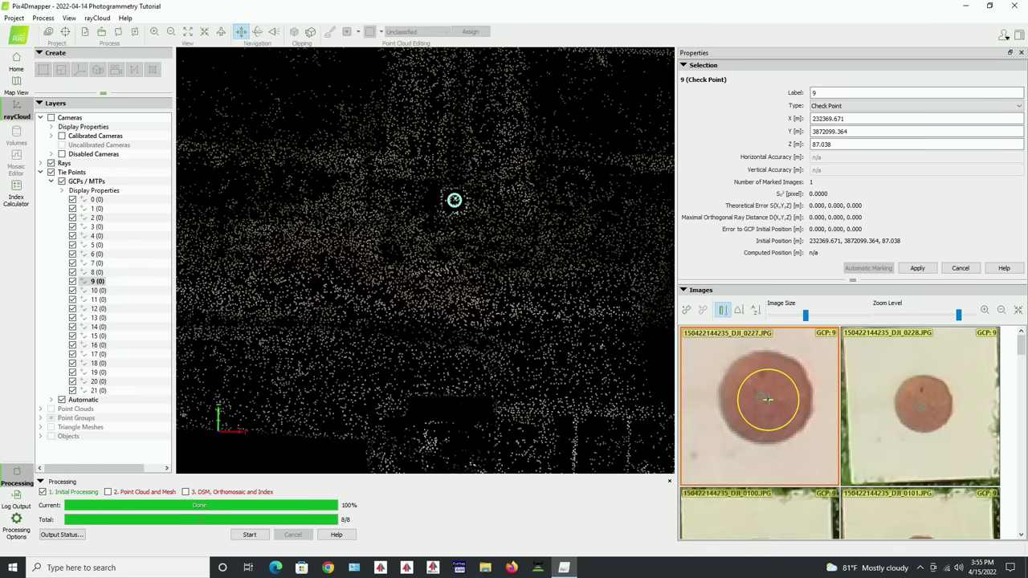
scroll(768, 398, "up", 1)
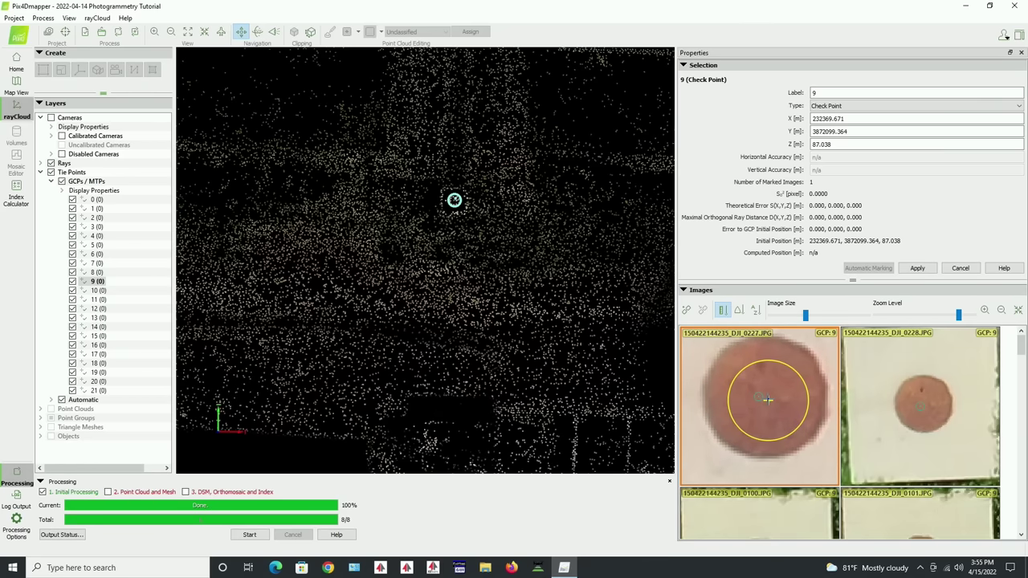
Leave the editing of check point 9 without saving its pending changes and return to an overview of the check points
right_click(1021, 388)
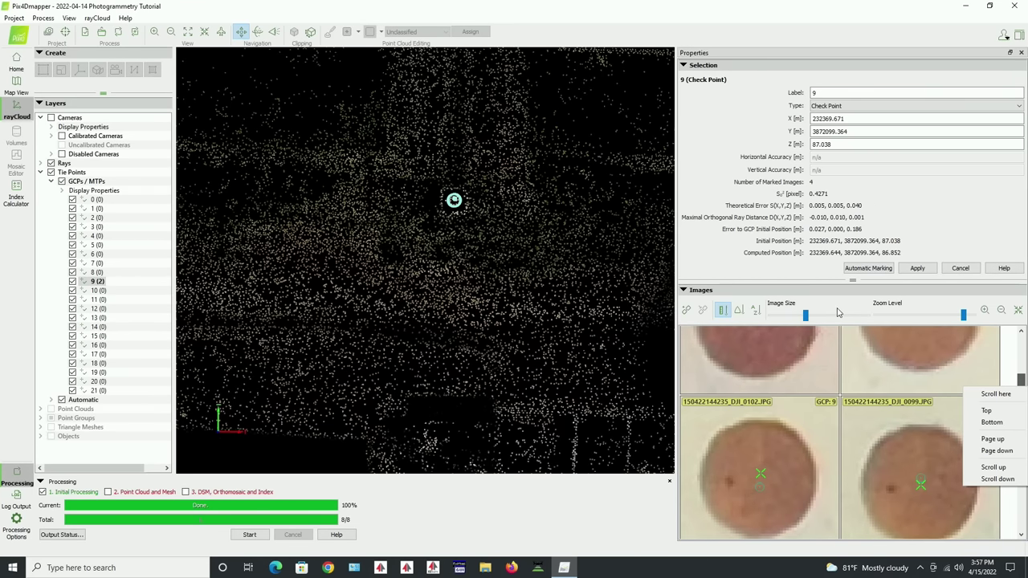
key("Escape")
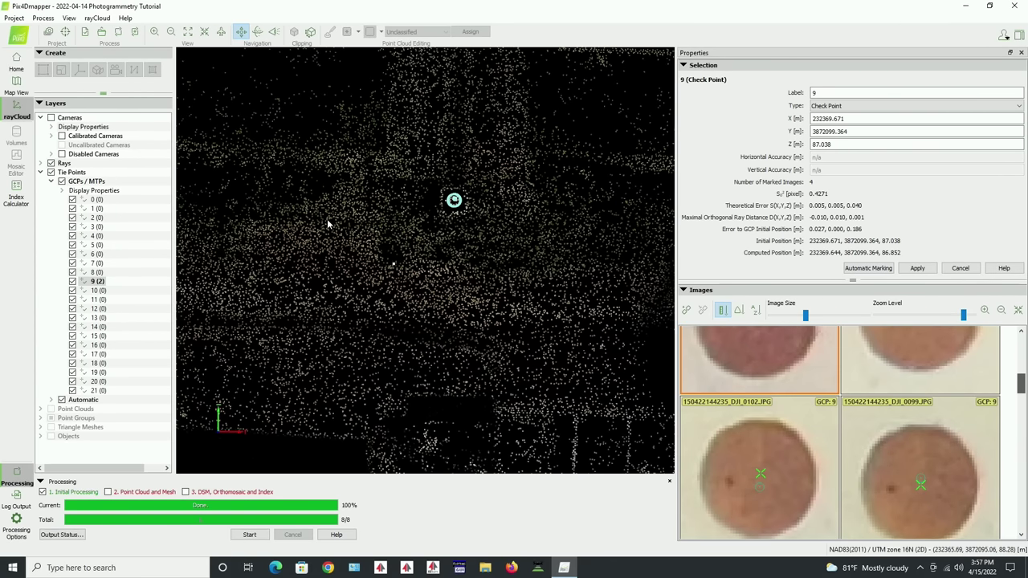
left_click(436, 249)
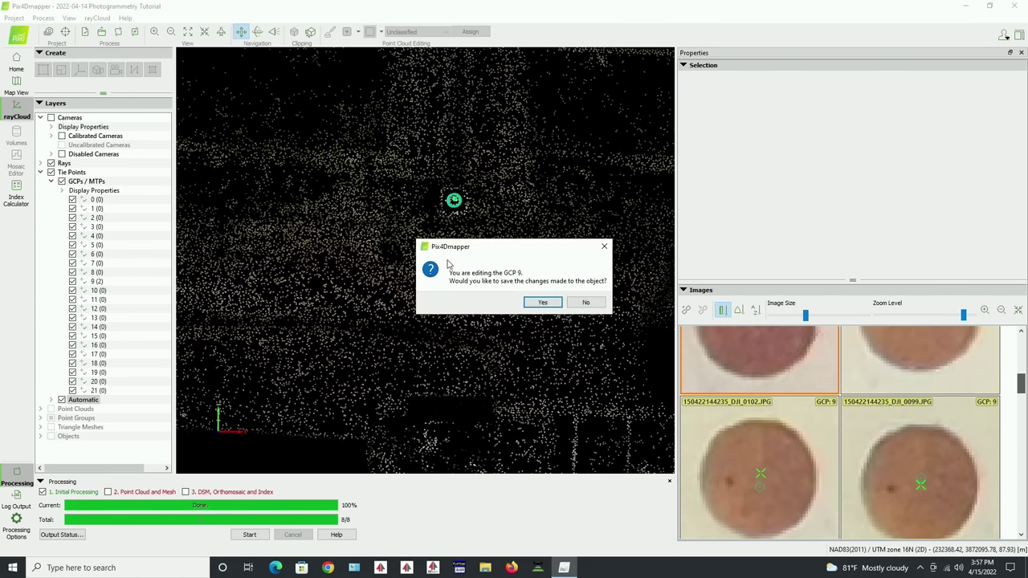
left_click(588, 303)
scroll(421, 260, "down", 5)
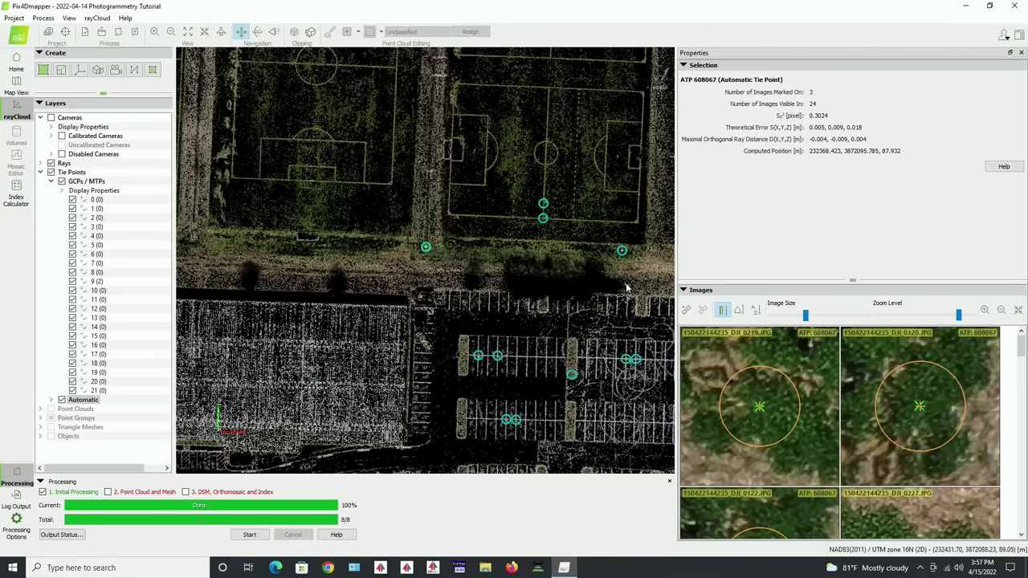
Select check point 20 just below the right-hand soccer field and mark the center of its square target in DJI_0095 and DJI_0096
scroll(636, 259, "up", 5)
scroll(587, 255, "up", 3)
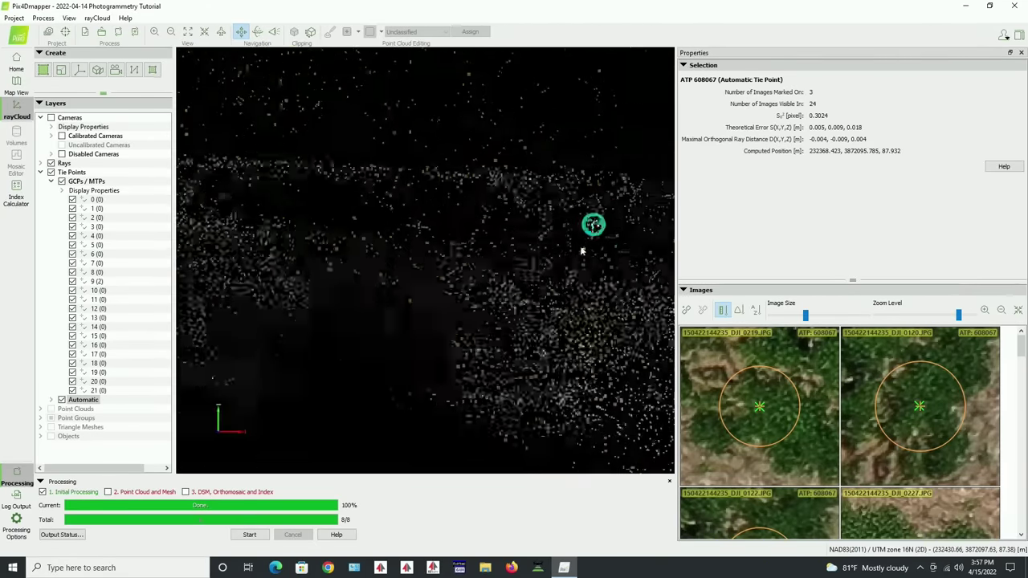
left_click(603, 227)
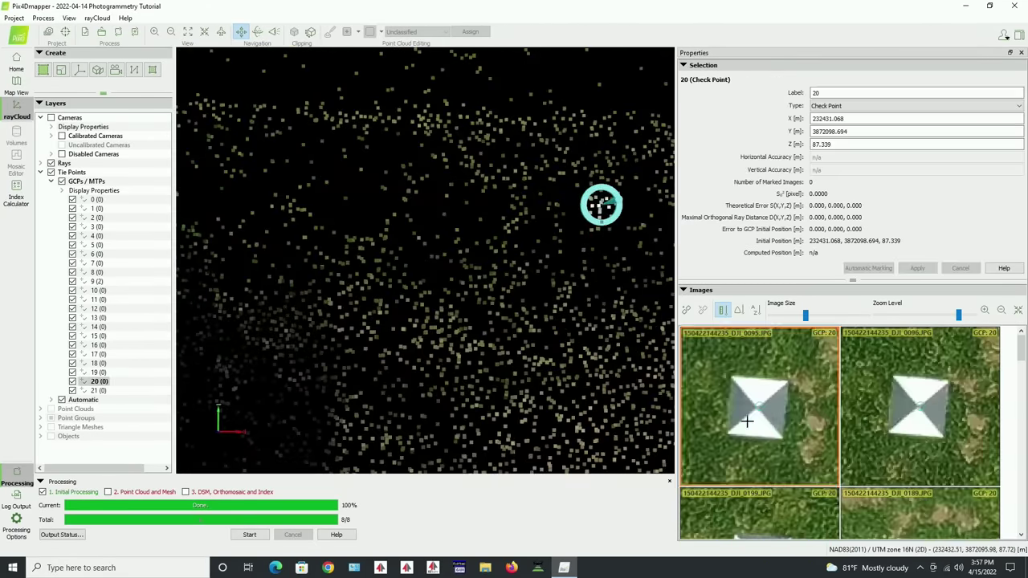
scroll(756, 415, "up", 4)
scroll(756, 414, "up", 2)
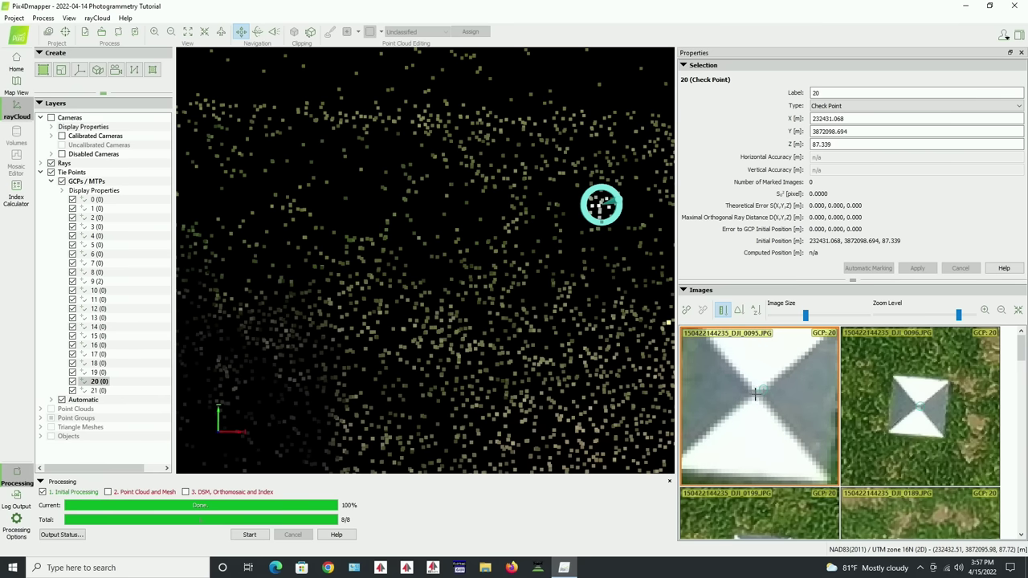
left_click(756, 394)
scroll(908, 418, "up", 5)
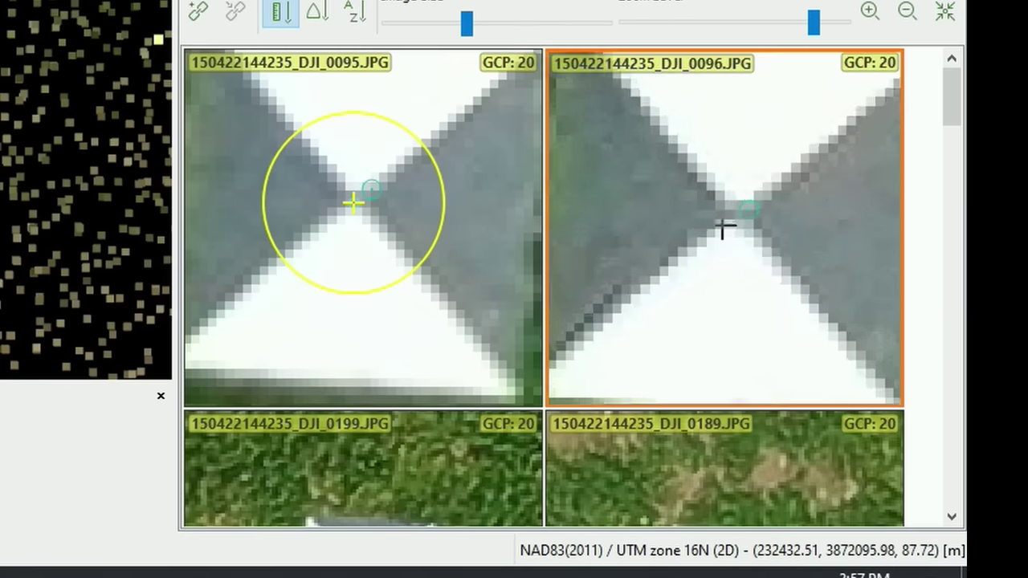
scroll(723, 229, "up", 2)
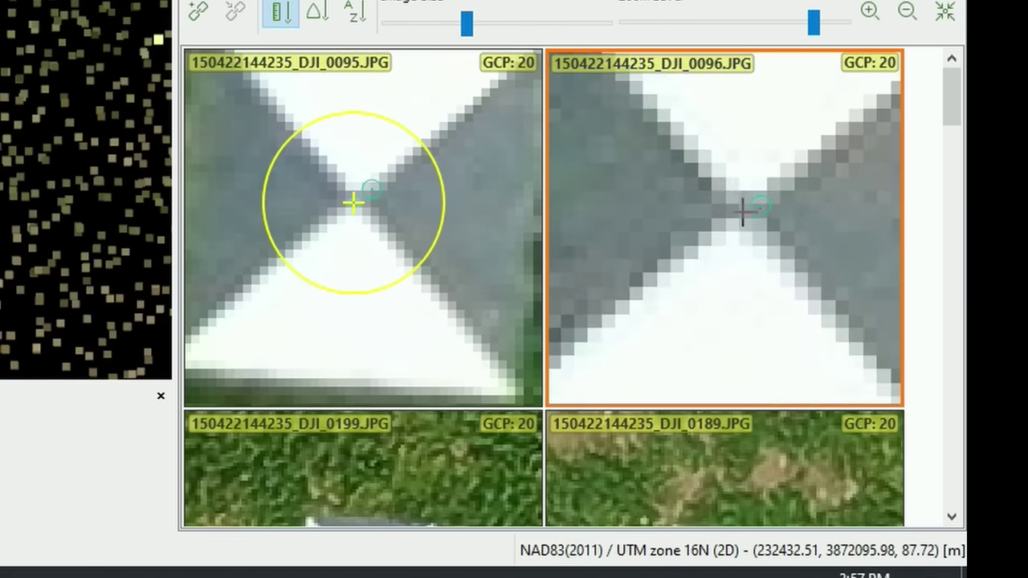
left_click(742, 212)
Mark the target center of check point 20 in DJI_0199 and DJI_0189, with all its images enlarged around the target
left_click_drag(961, 110, 911, 145)
scroll(378, 233, "up", 1)
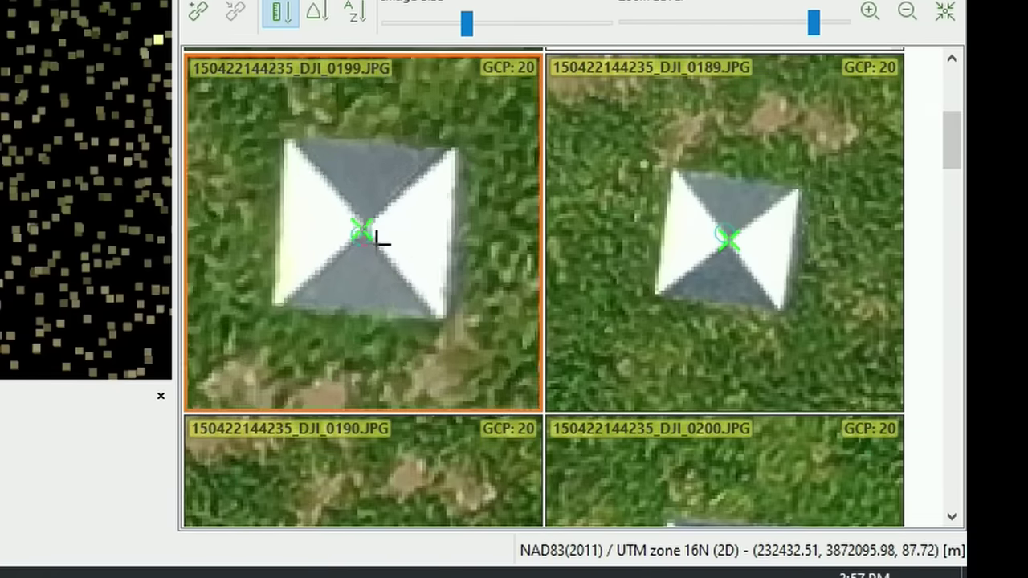
scroll(378, 233, "up", 4)
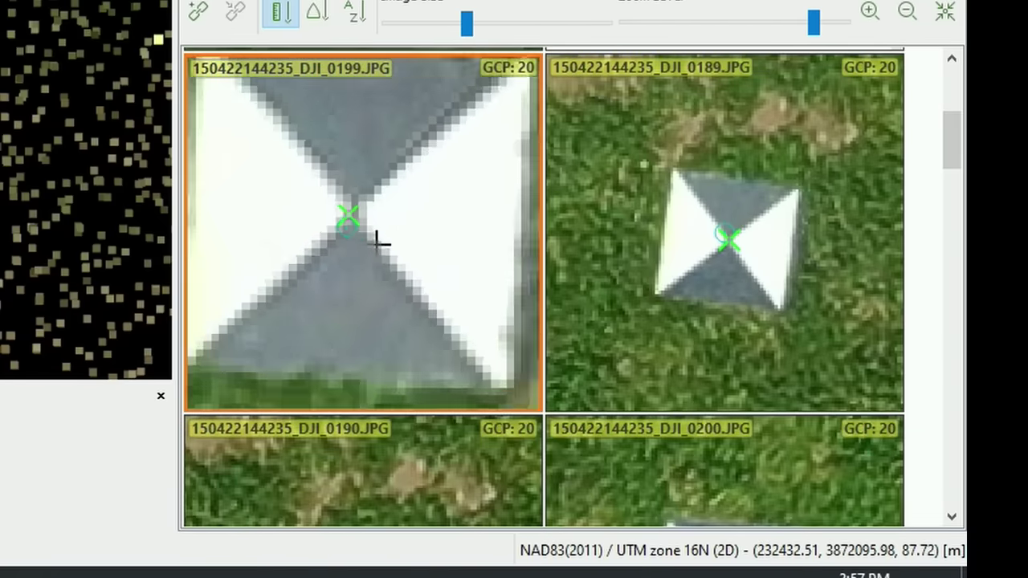
left_click(337, 187)
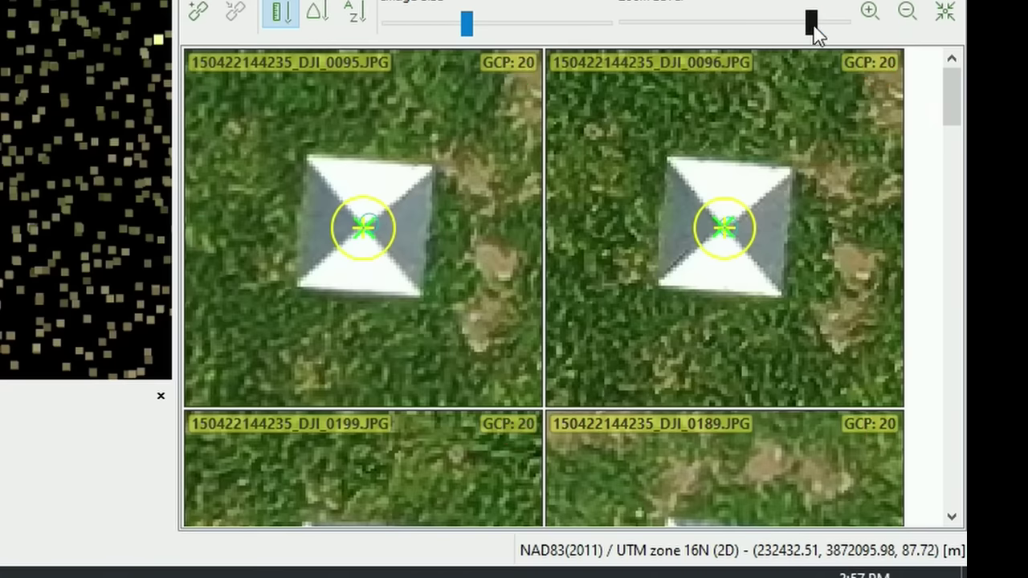
left_click(816, 23)
left_click_drag(819, 25, 822, 25)
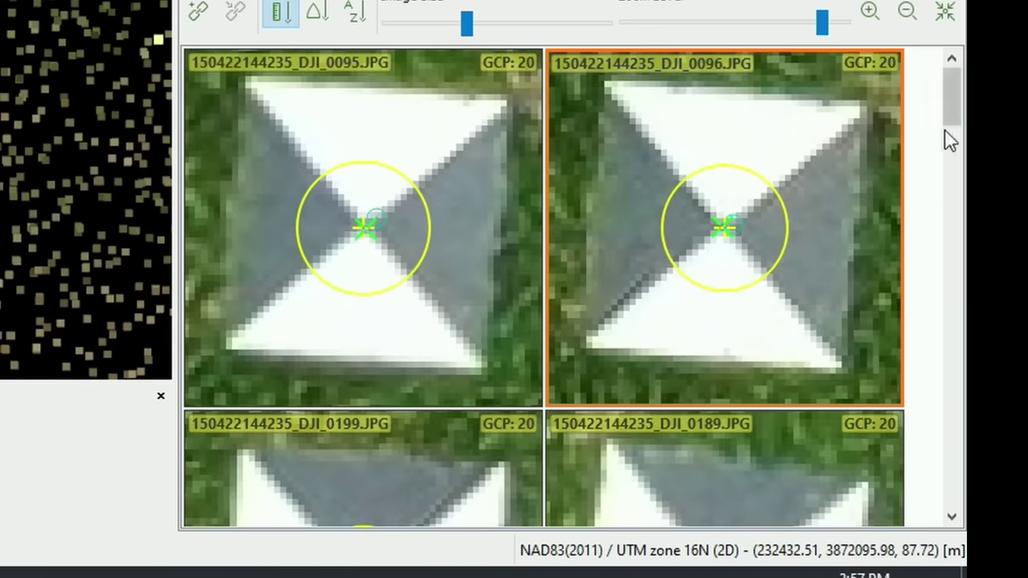
left_click_drag(949, 112, 956, 175)
left_click(725, 120)
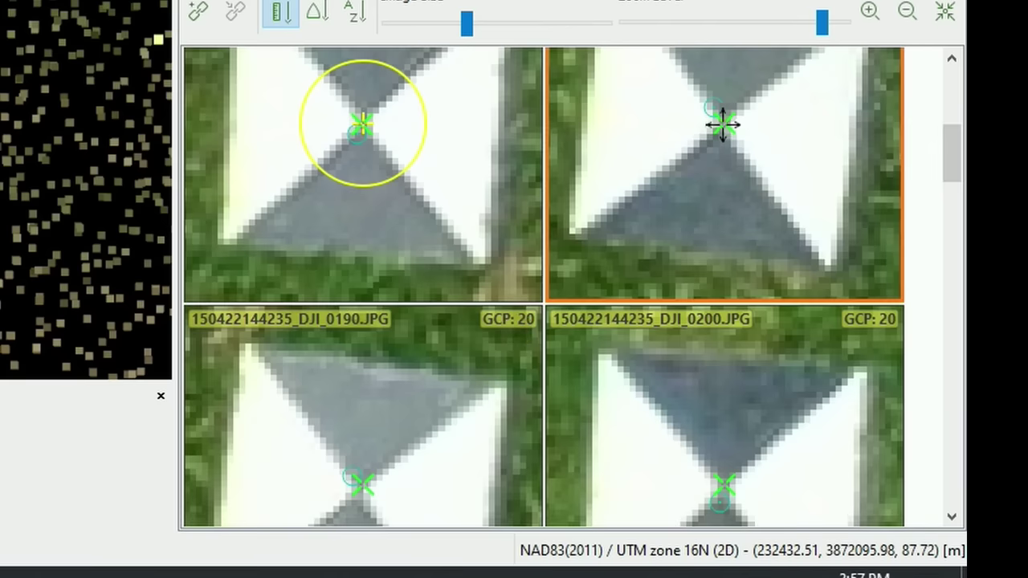
left_click(723, 123)
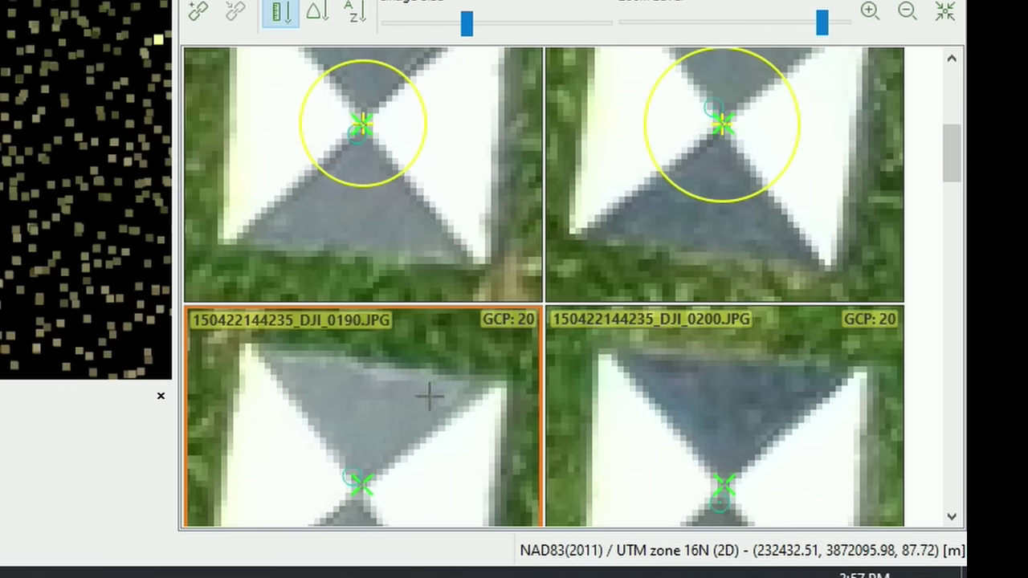
Mark the target center of check point 20 in DJI_0190, DJI_0200 and the following pair of images
left_click(357, 494)
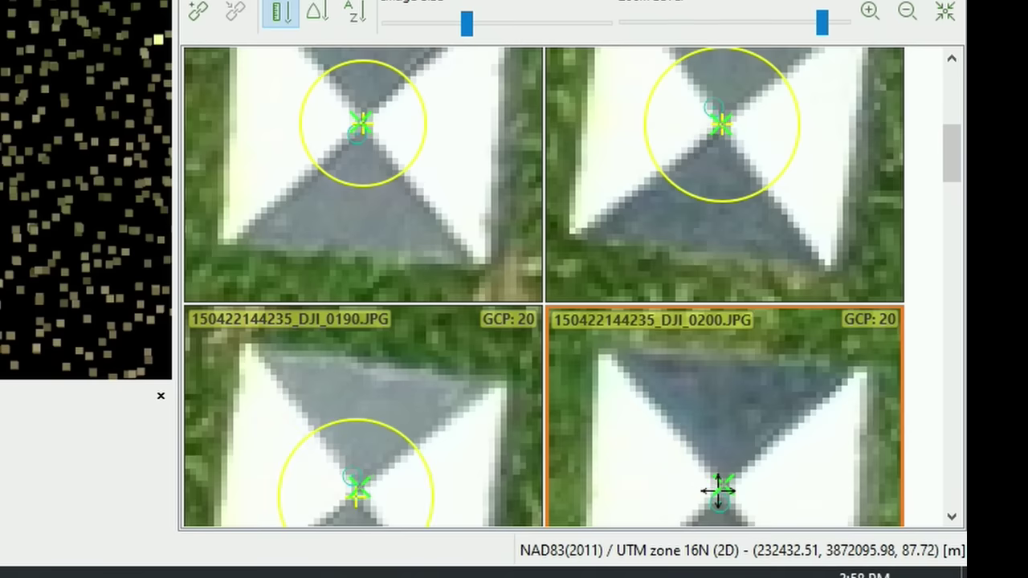
left_click(721, 489)
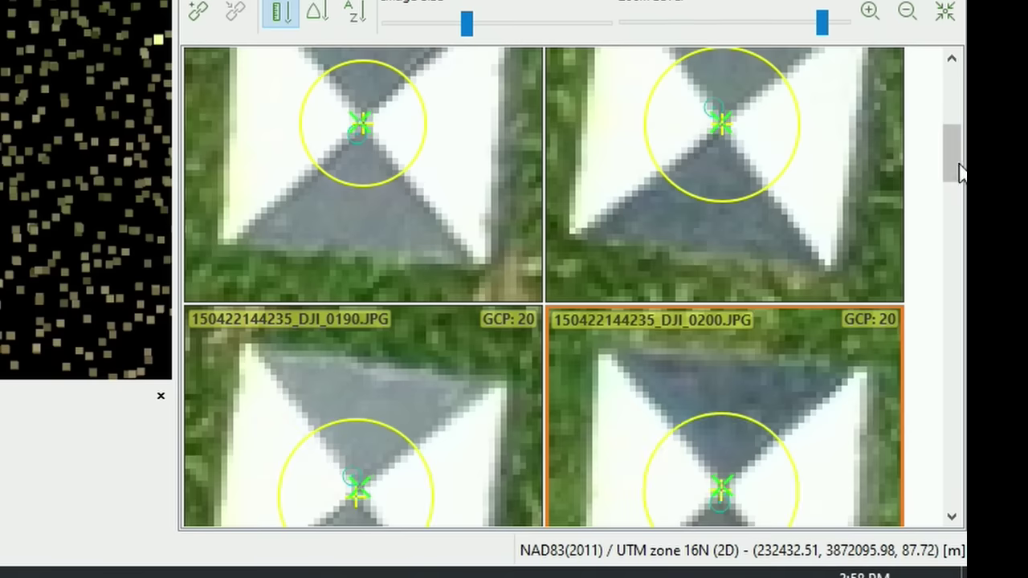
left_click_drag(960, 164, 959, 241)
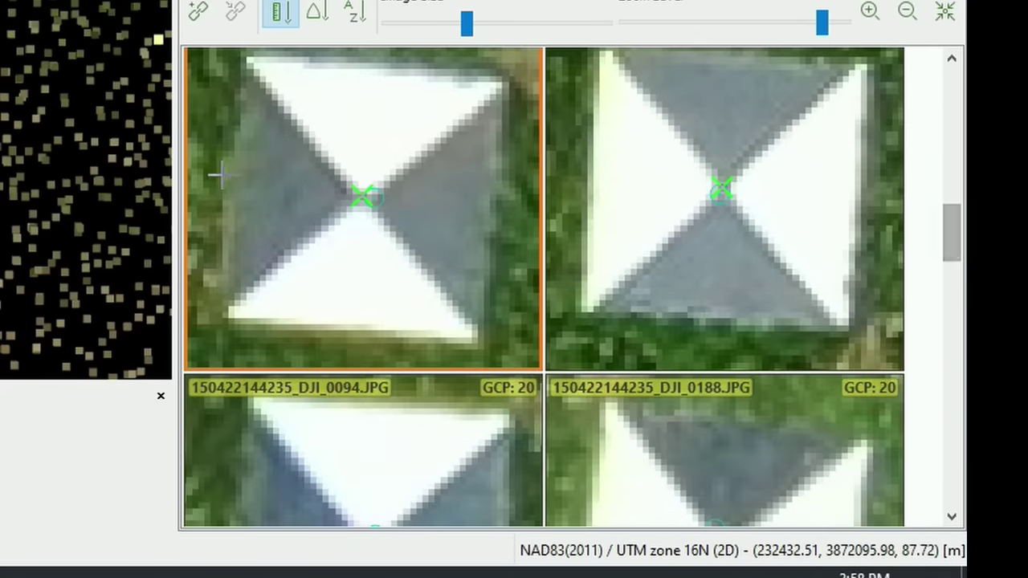
left_click(360, 203)
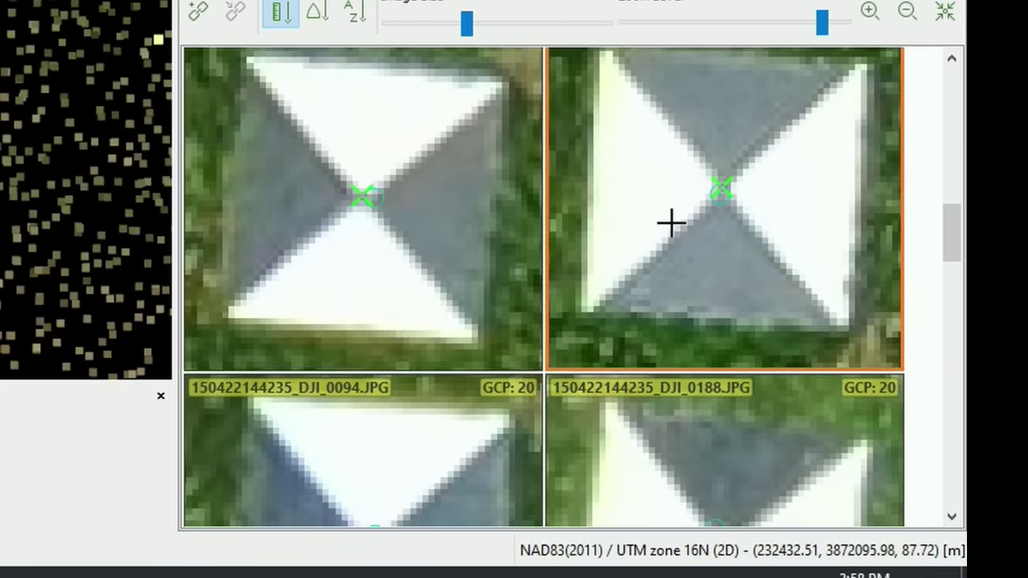
left_click(721, 189)
Mark the target center of check point 20 in DJI_0094, DJI_0188, DJI_0191 and DJI_0201
left_click_drag(950, 232, 946, 271)
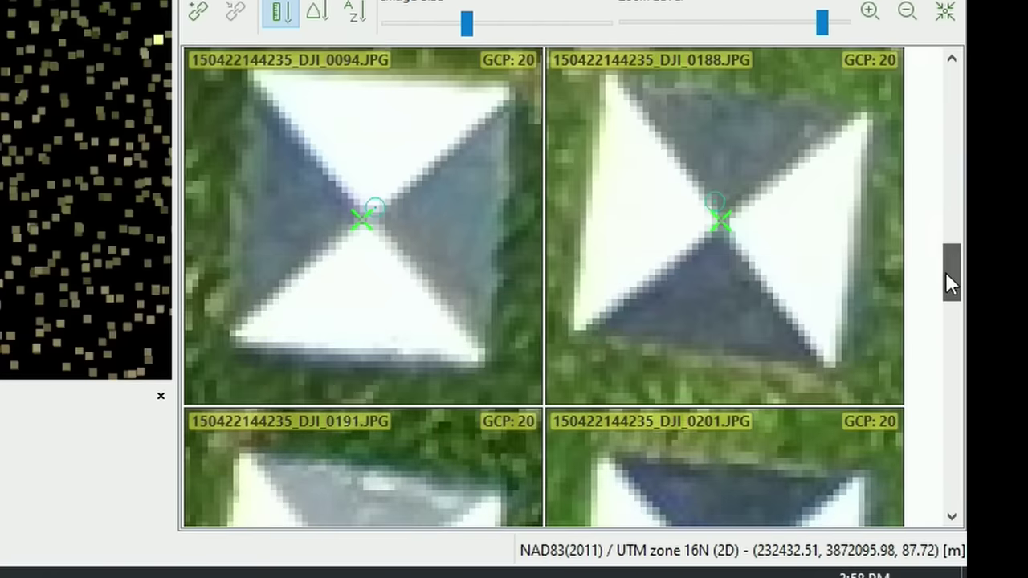
left_click(368, 217)
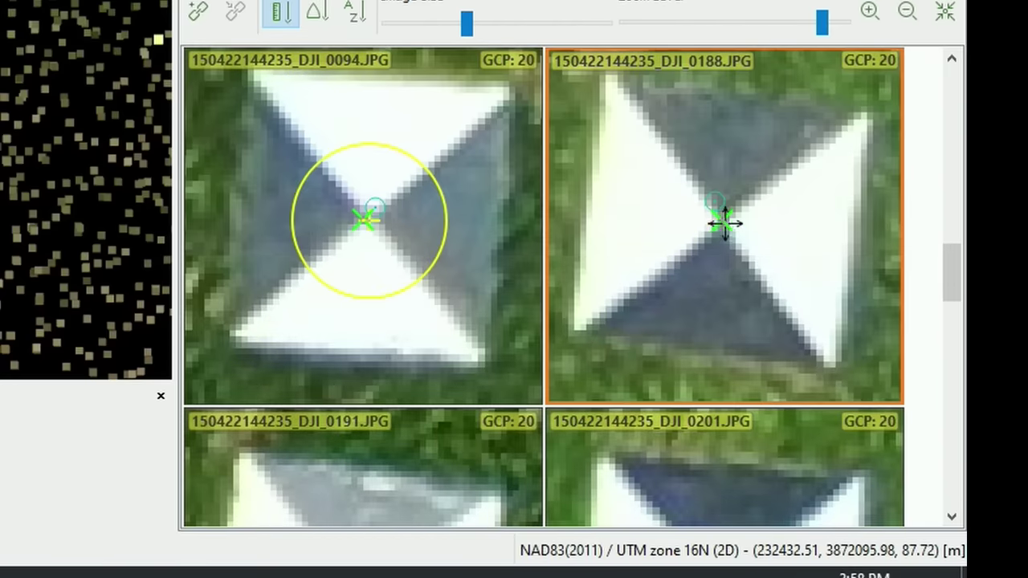
left_click(722, 222)
left_click_drag(947, 266, 945, 319)
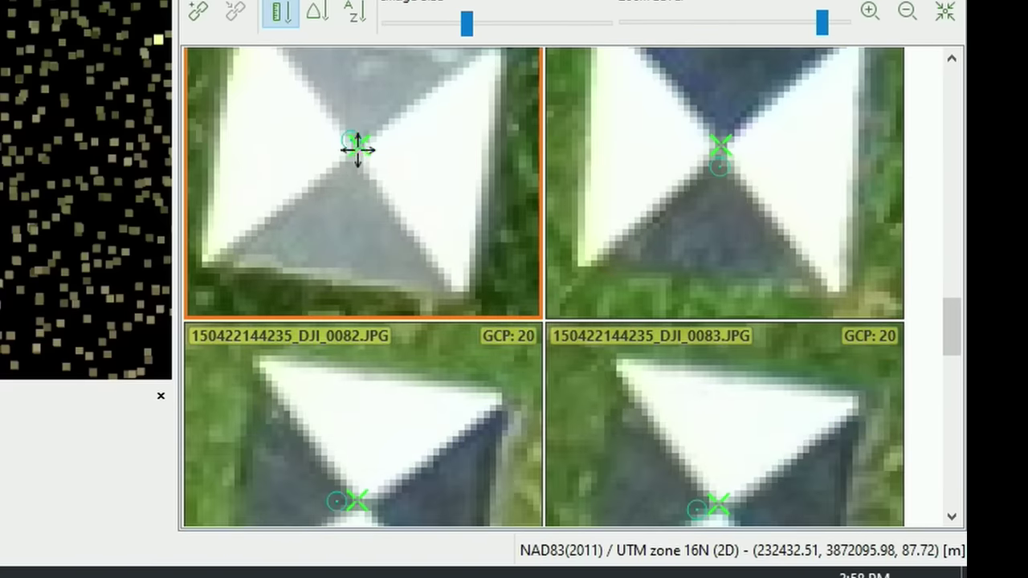
left_click(354, 151)
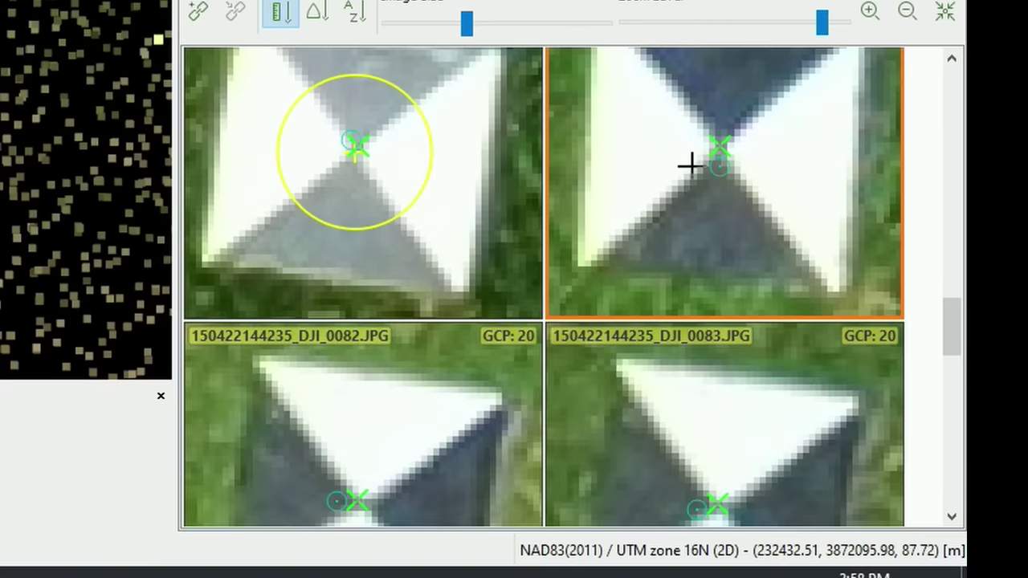
left_click(719, 148)
Mark the target center of check point 20 in DJI_0082, DJI_0083, DJI_0126 and DJI_0081
left_click_drag(944, 329, 954, 368)
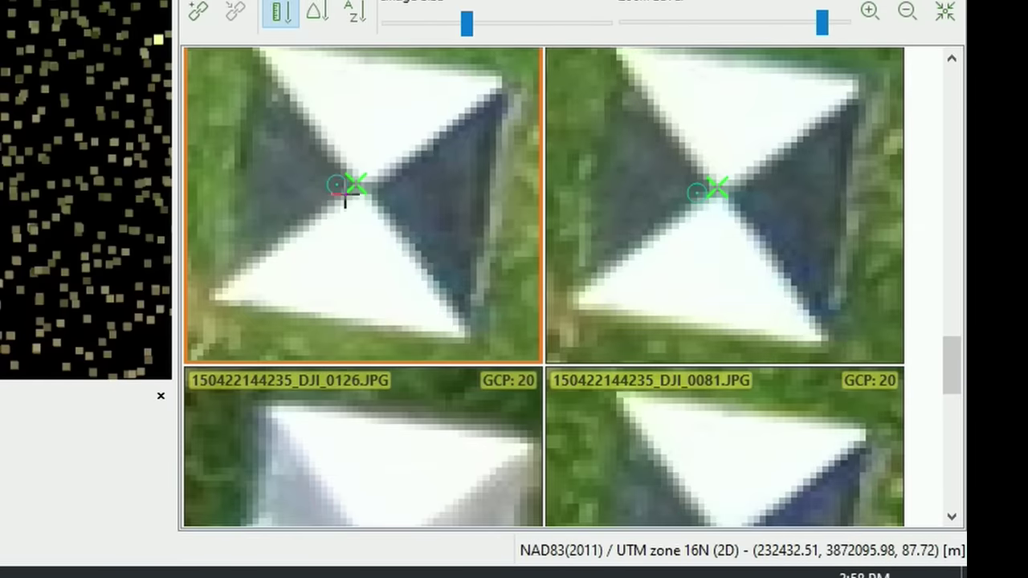
left_click(359, 187)
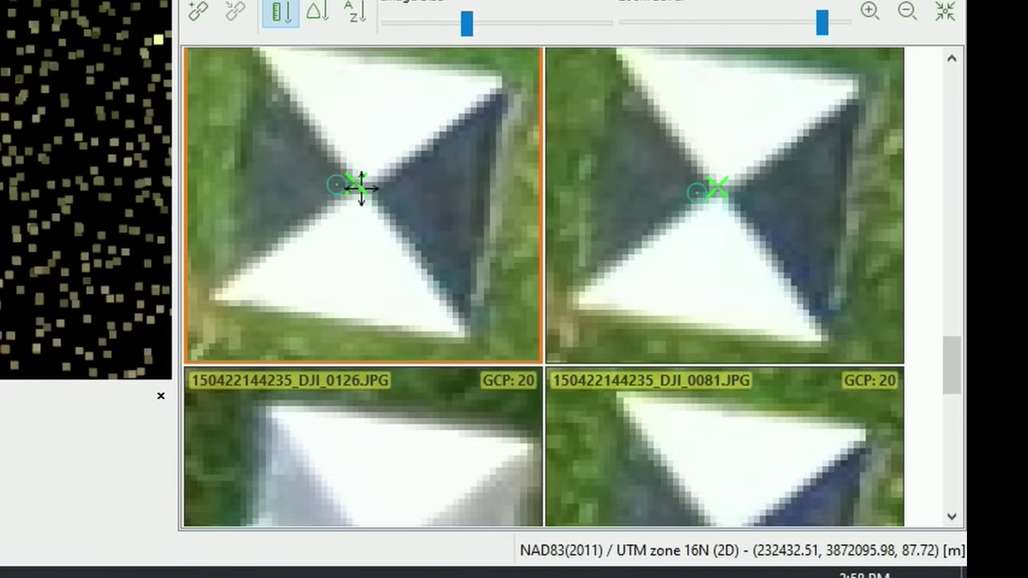
left_click(717, 193)
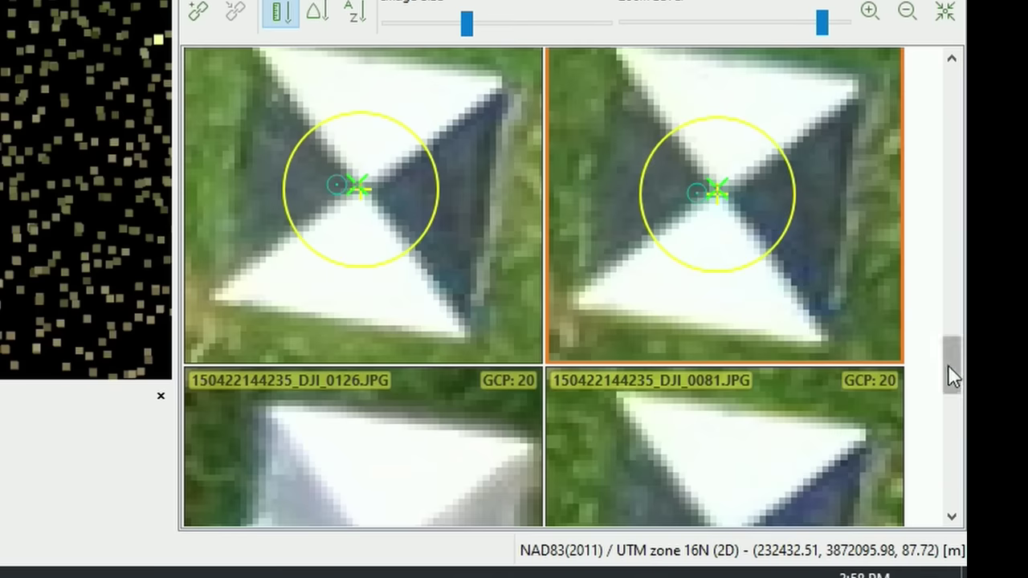
left_click_drag(948, 365, 945, 402)
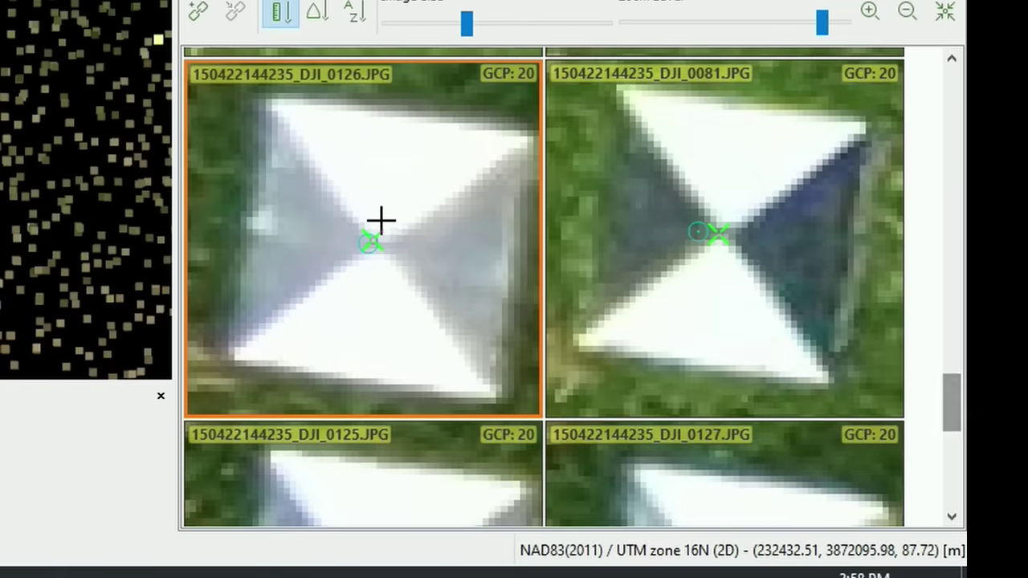
left_click(712, 231)
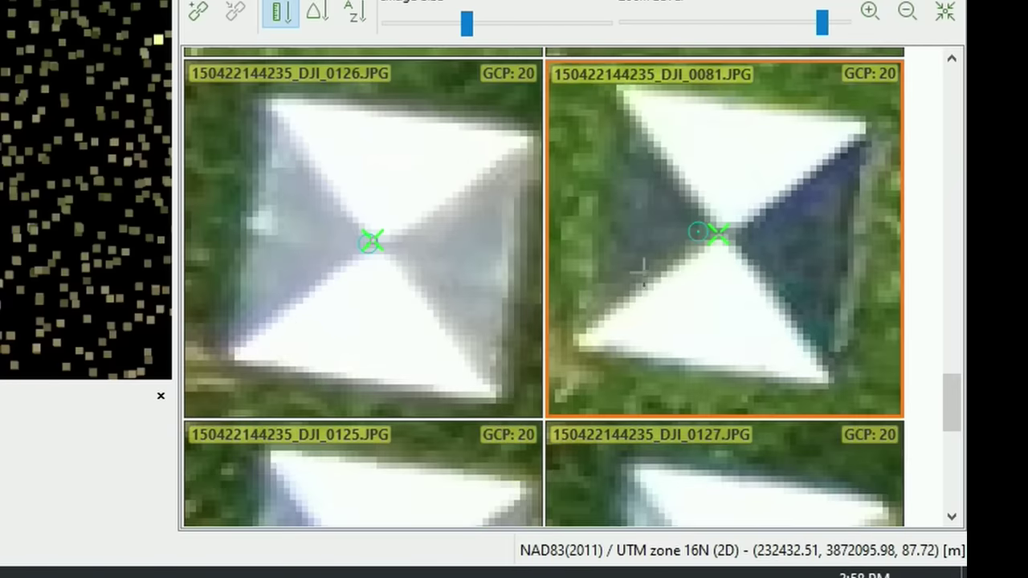
left_click(720, 233)
Mark the target center of check point 20 in DJI_0125, DJI_0127, DJI_0084 and DJI_0124, and apply the marks
left_click_drag(949, 402, 949, 446)
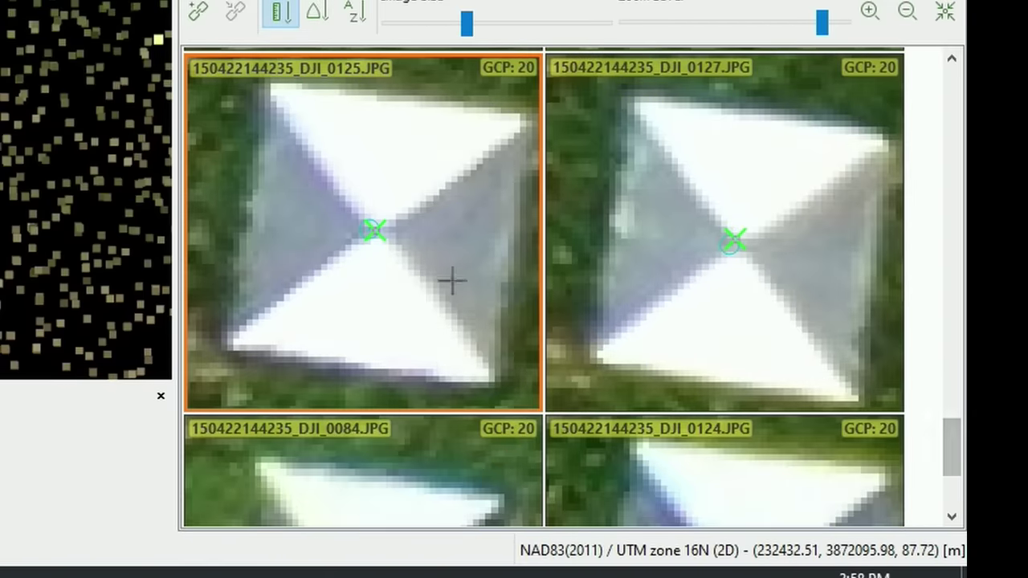
left_click(380, 230)
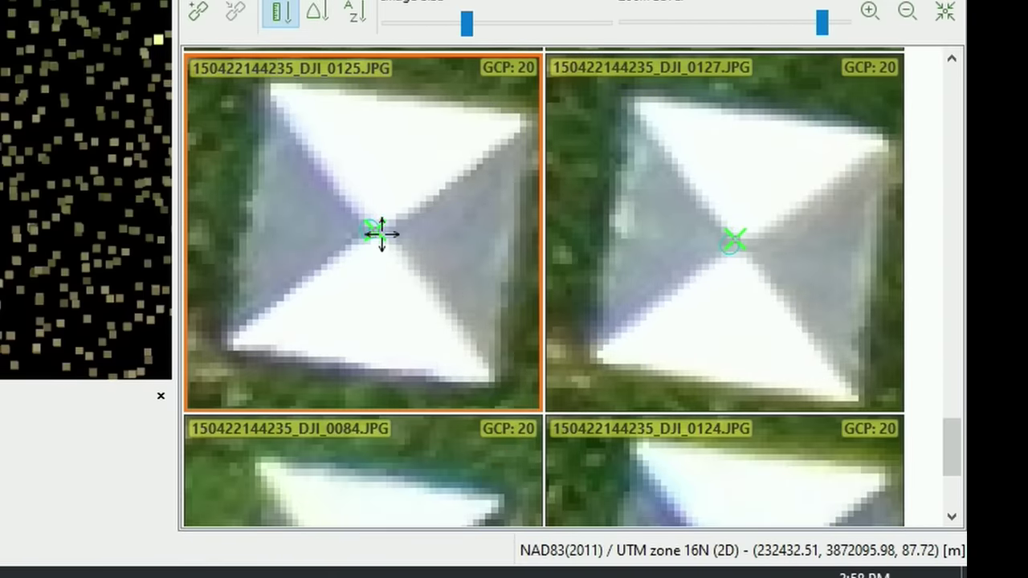
left_click(736, 245)
left_click_drag(948, 447, 949, 487)
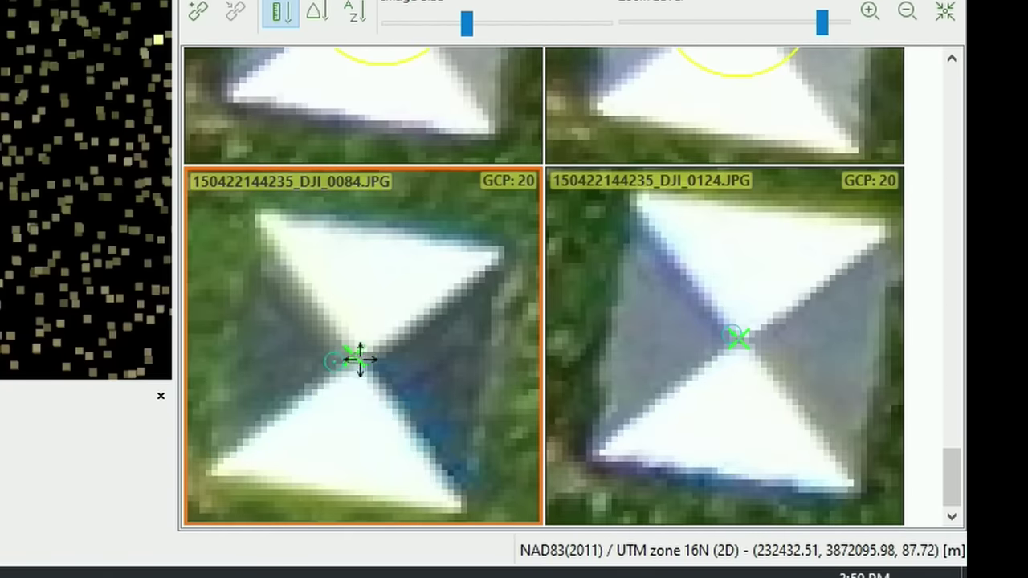
left_click(358, 359)
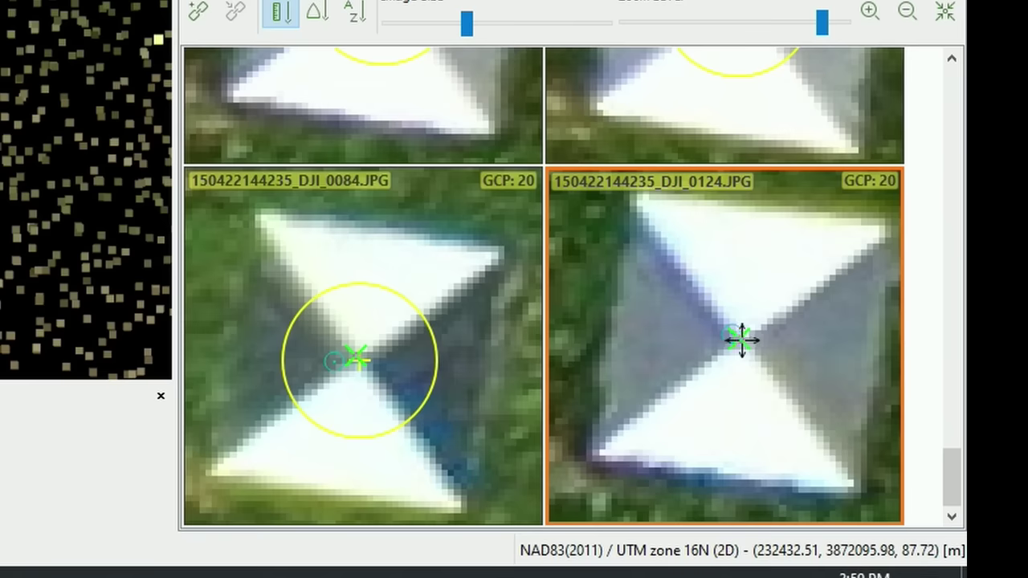
left_click(742, 340)
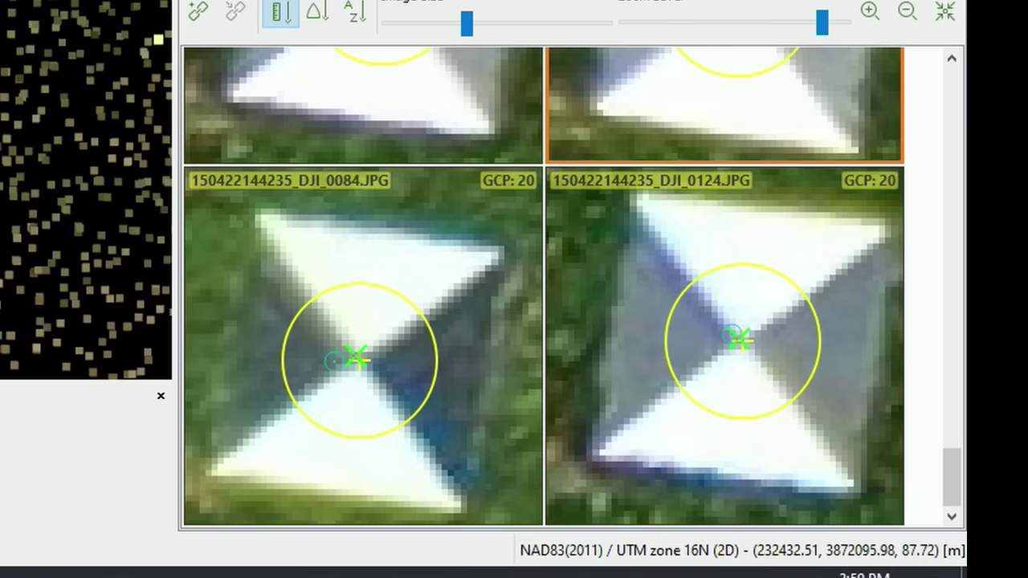
left_click(485, 308)
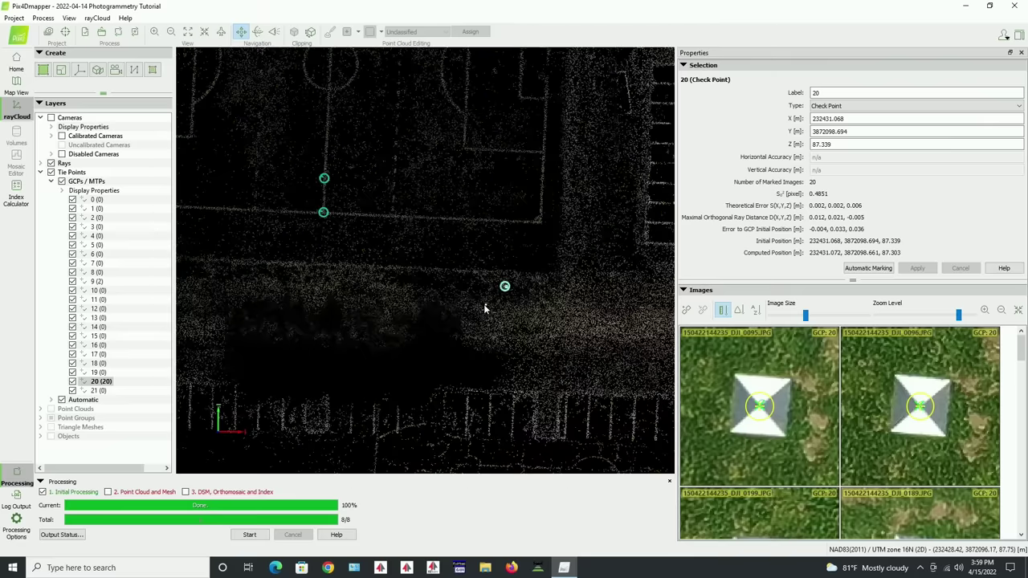
Select check point 15 in the car park and mark the painted line crossing's inner corner in DJI_0129 and DJI_0168
scroll(514, 278, "down", 5)
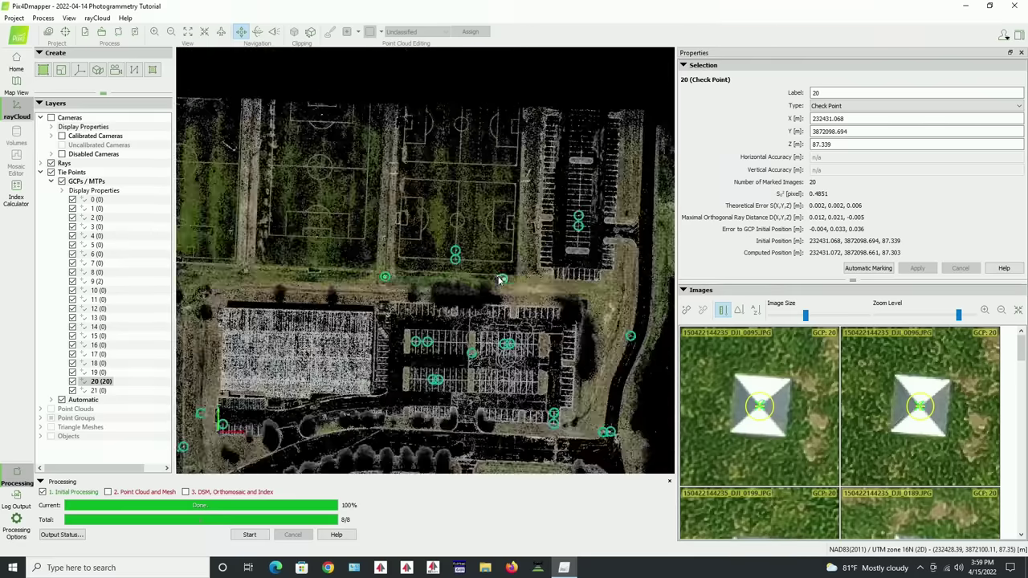
scroll(563, 197, "up", 2)
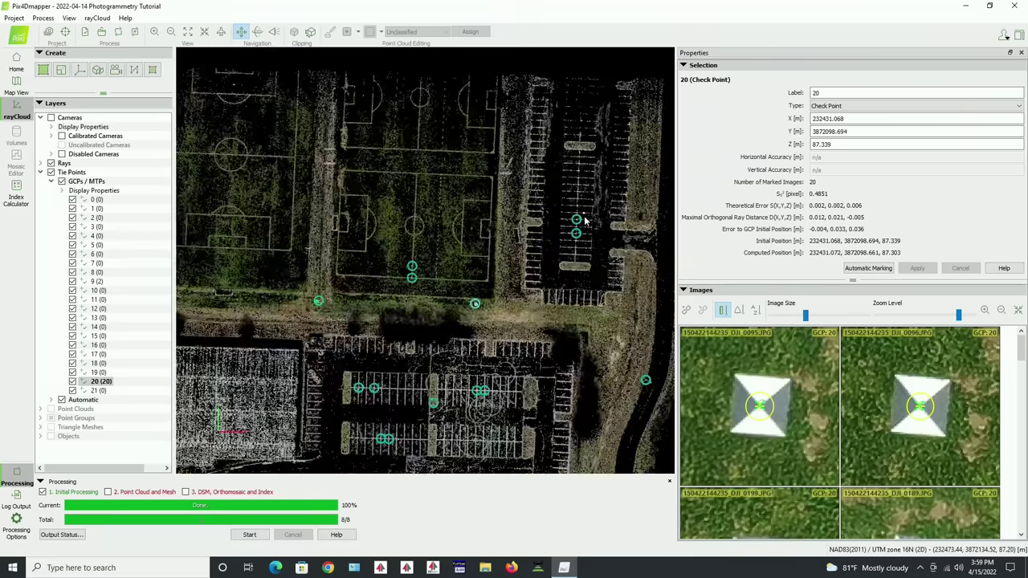
scroll(585, 221, "up", 10)
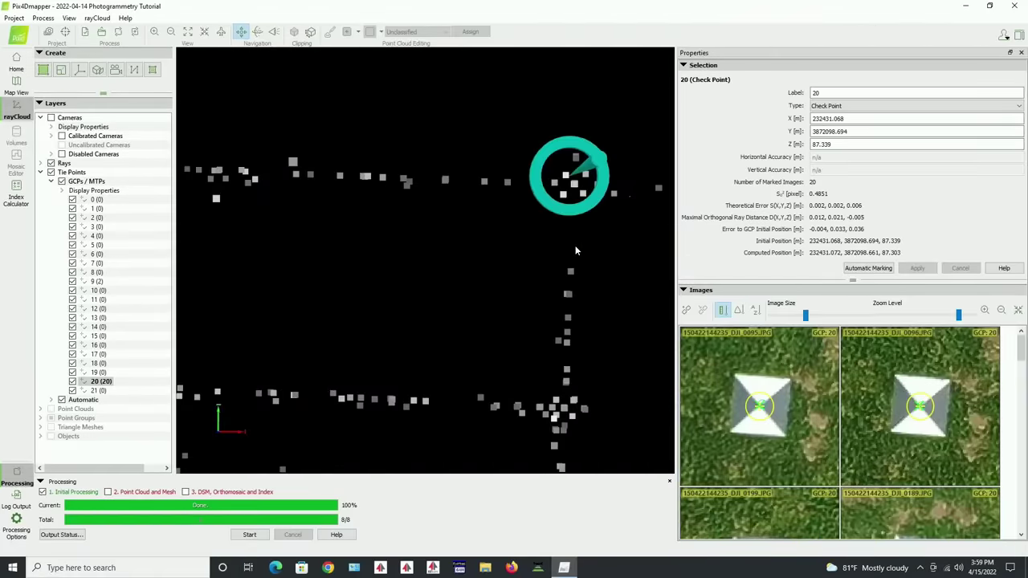
left_click(576, 213)
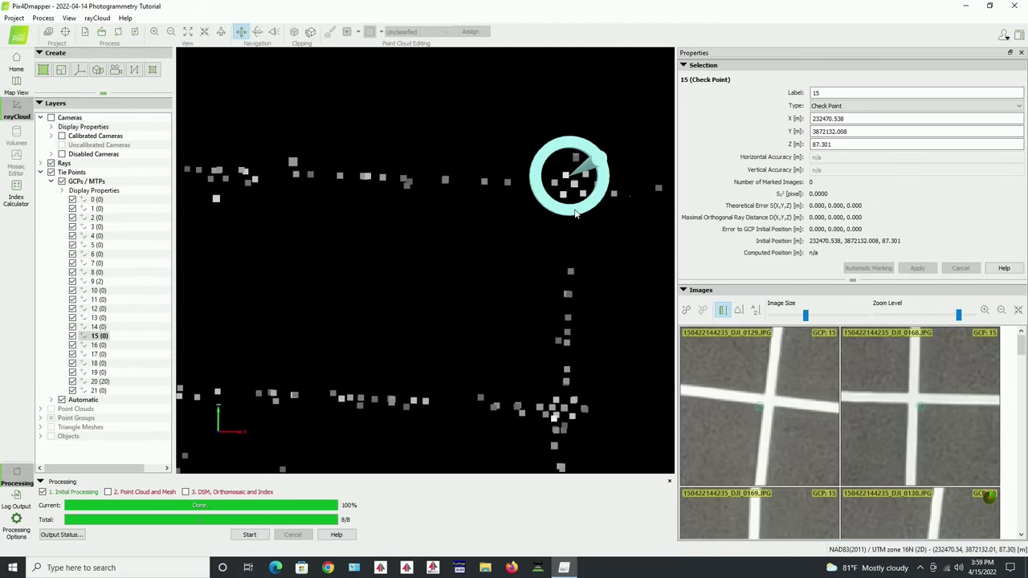
scroll(779, 396, "up", 5)
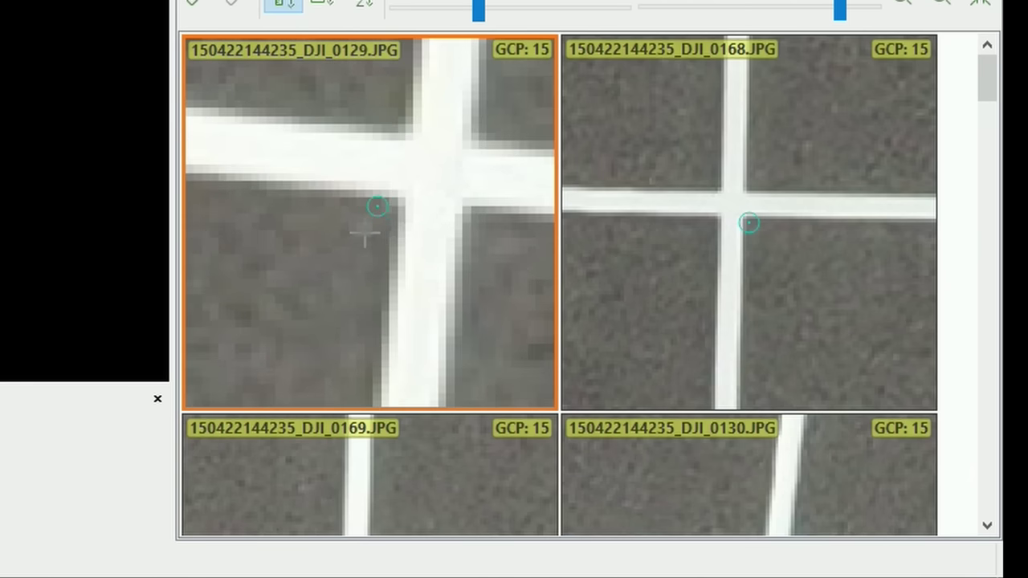
left_click(394, 201)
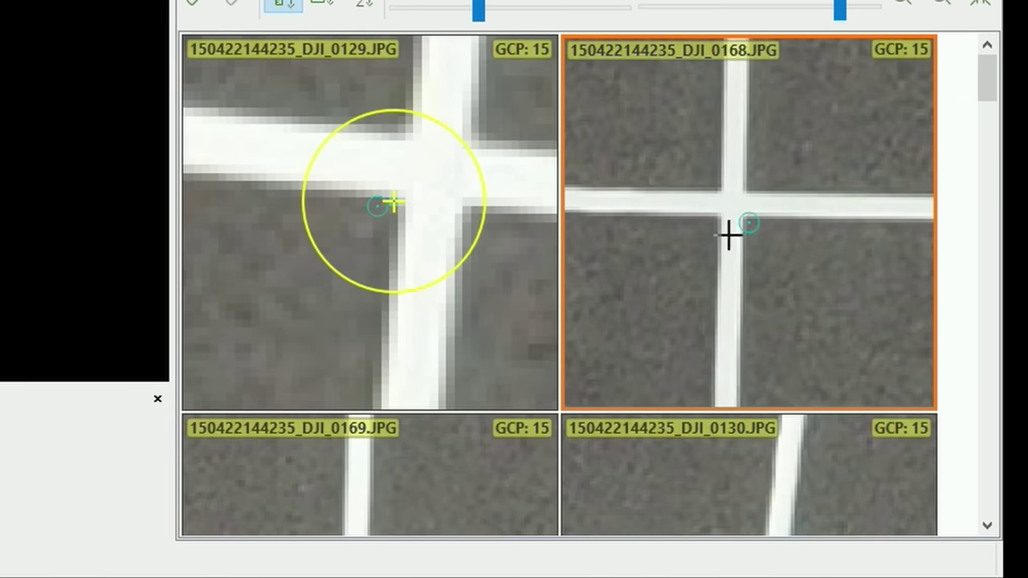
scroll(756, 239, "up", 1)
scroll(756, 239, "up", 2)
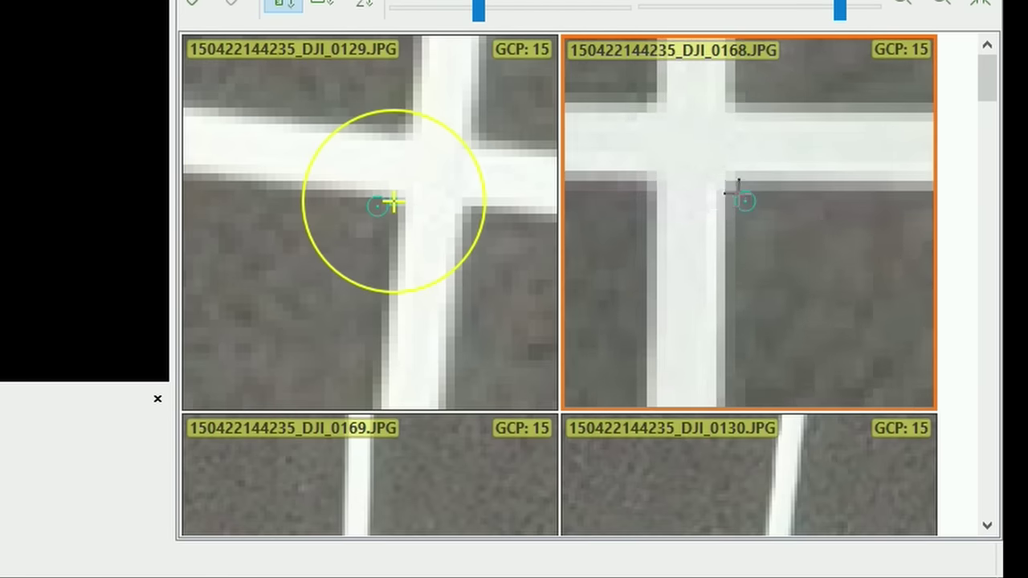
left_click(731, 188)
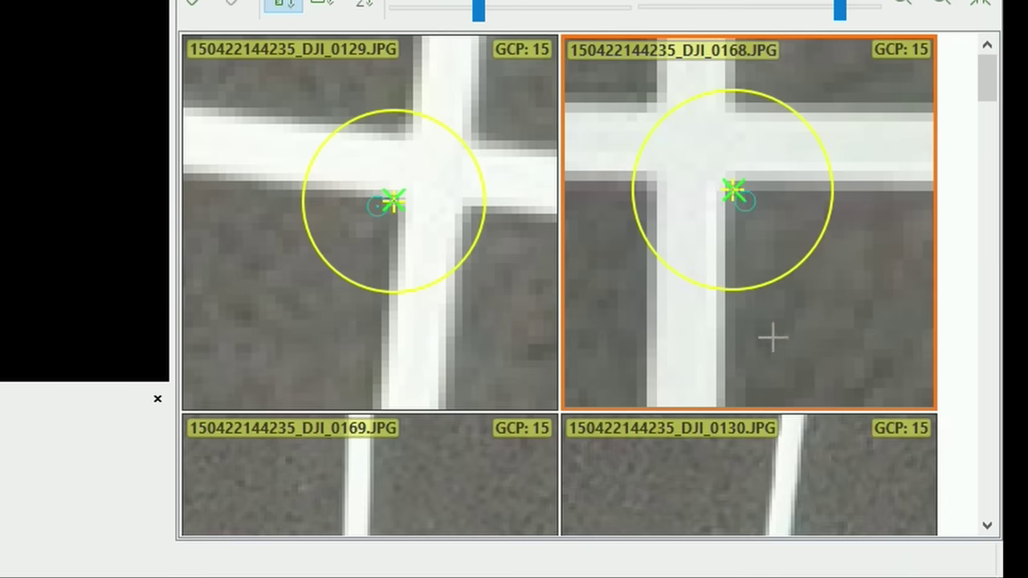
Mark the line crossing's inner corner for check point 15 in DJI_0169 and DJI_0130, and bring DJI_0128 into close view
left_click_drag(992, 88, 995, 138)
scroll(367, 108, "up", 4)
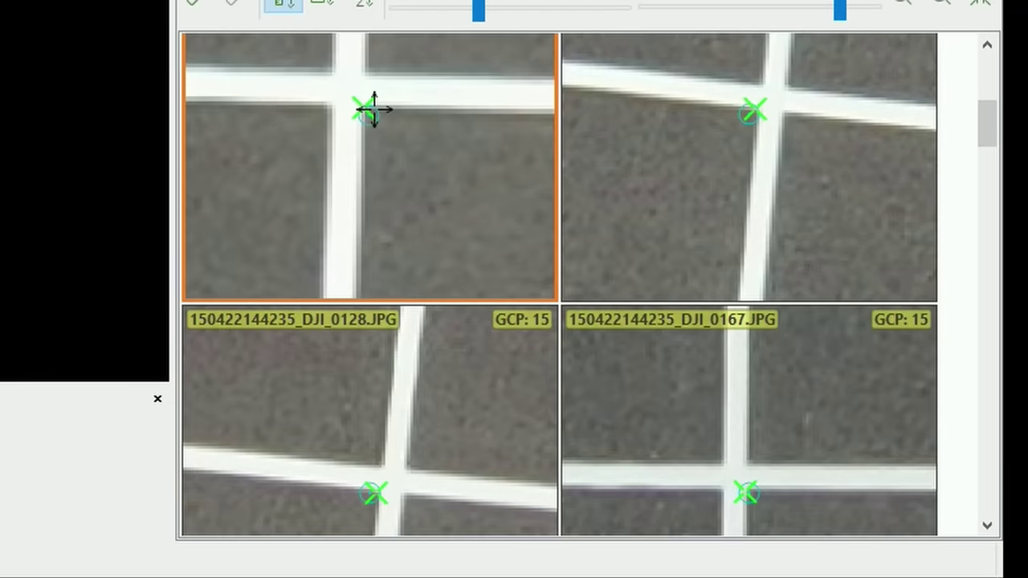
scroll(365, 104, "up", 3)
left_click(356, 111)
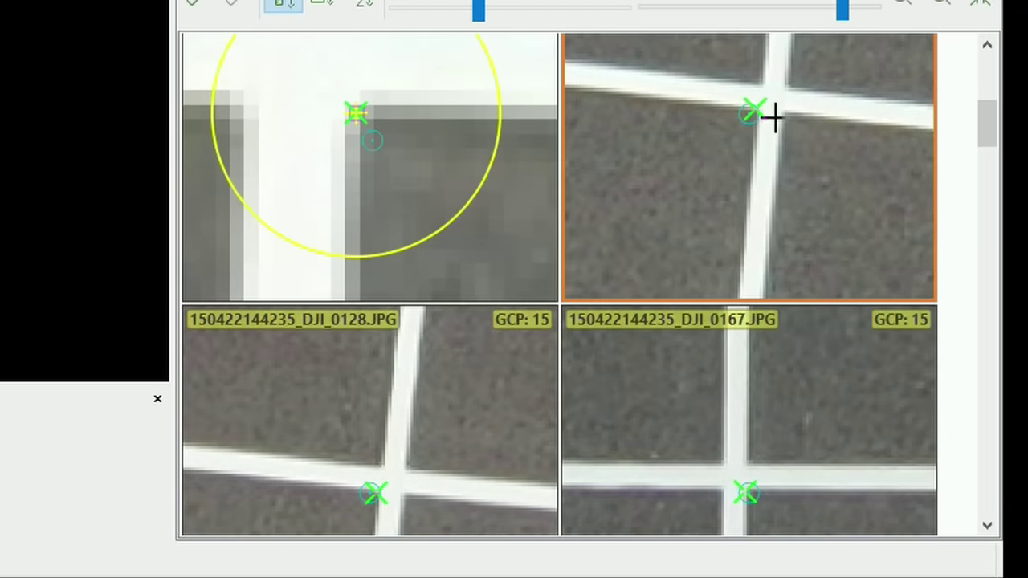
scroll(747, 111, "up", 2)
scroll(743, 111, "up", 2)
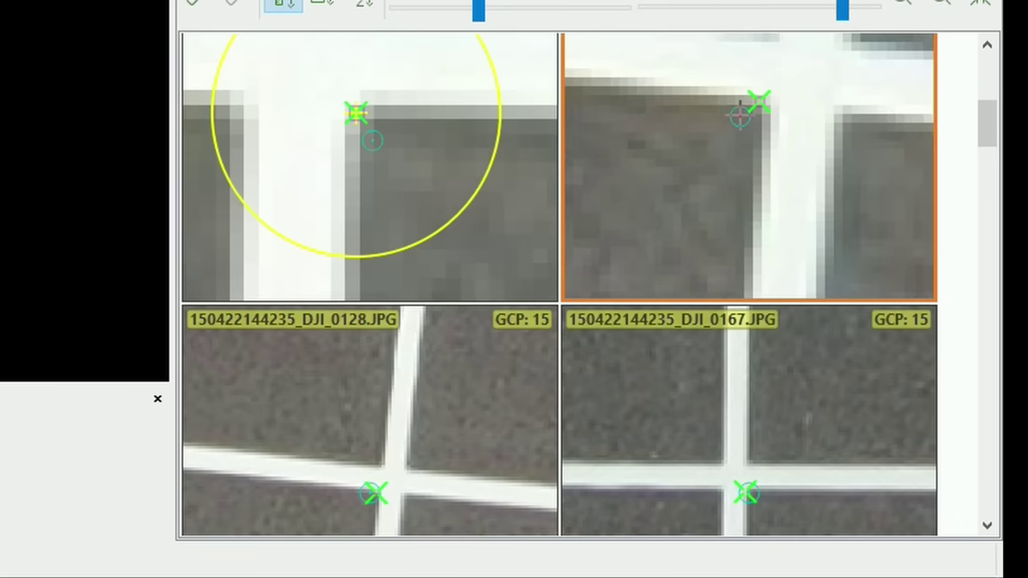
scroll(768, 100, "up", 1)
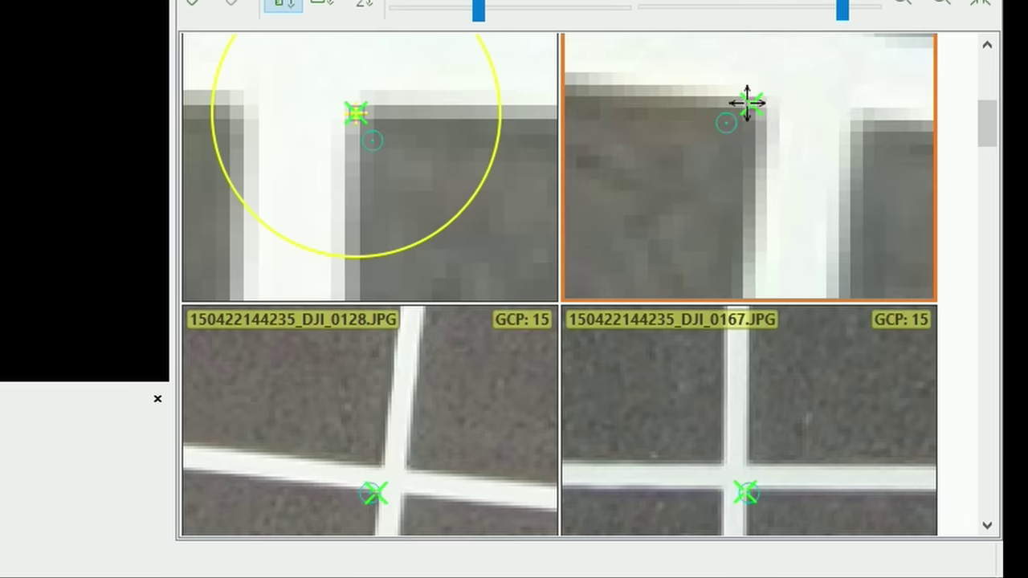
left_click(749, 103)
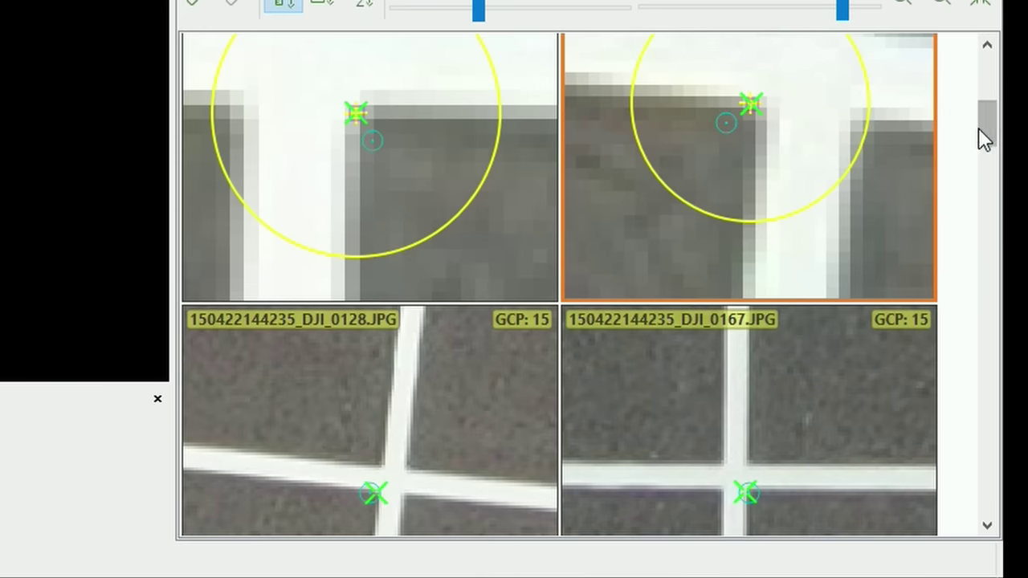
left_click_drag(985, 138, 987, 161)
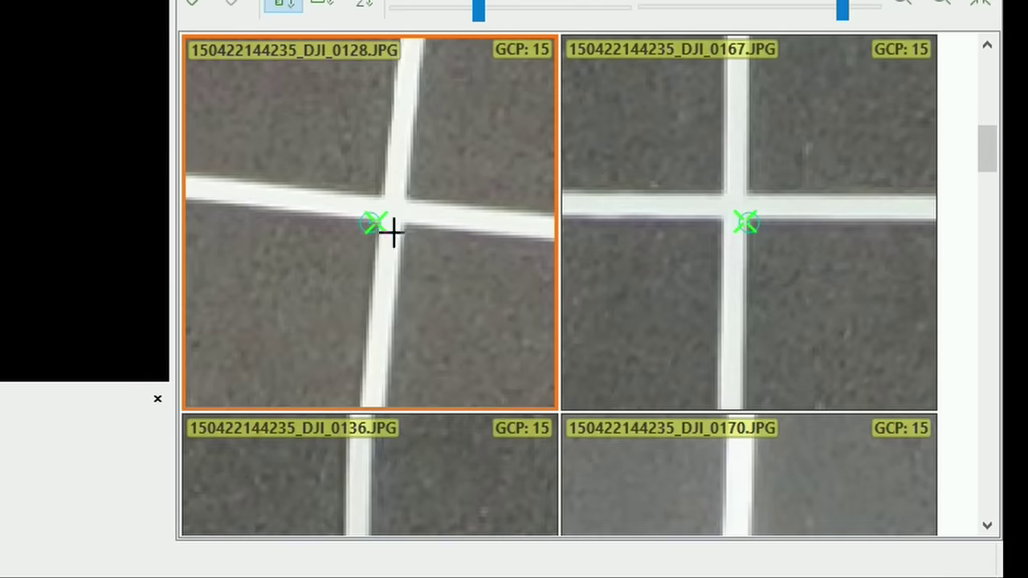
scroll(386, 238, "up", 3)
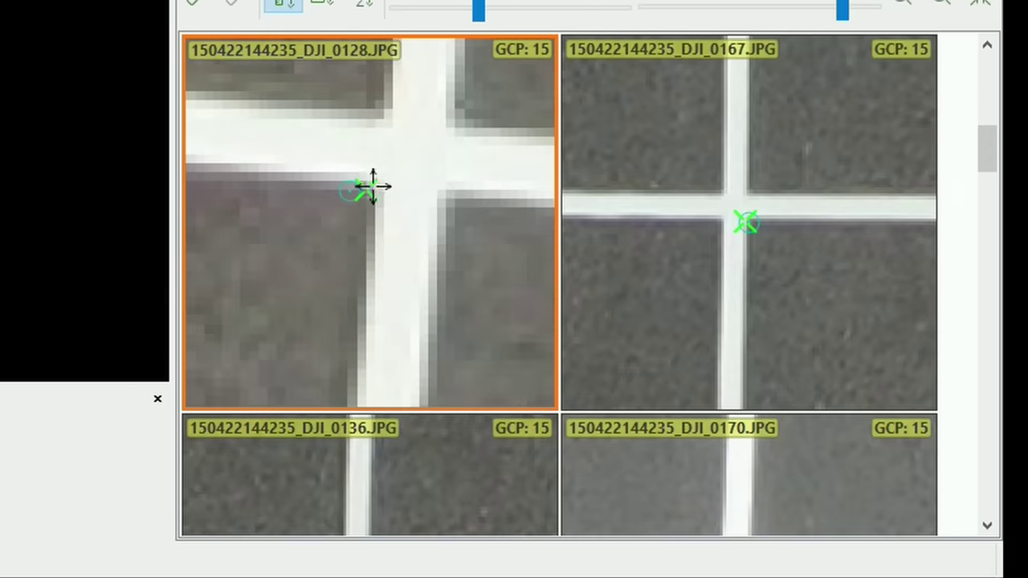
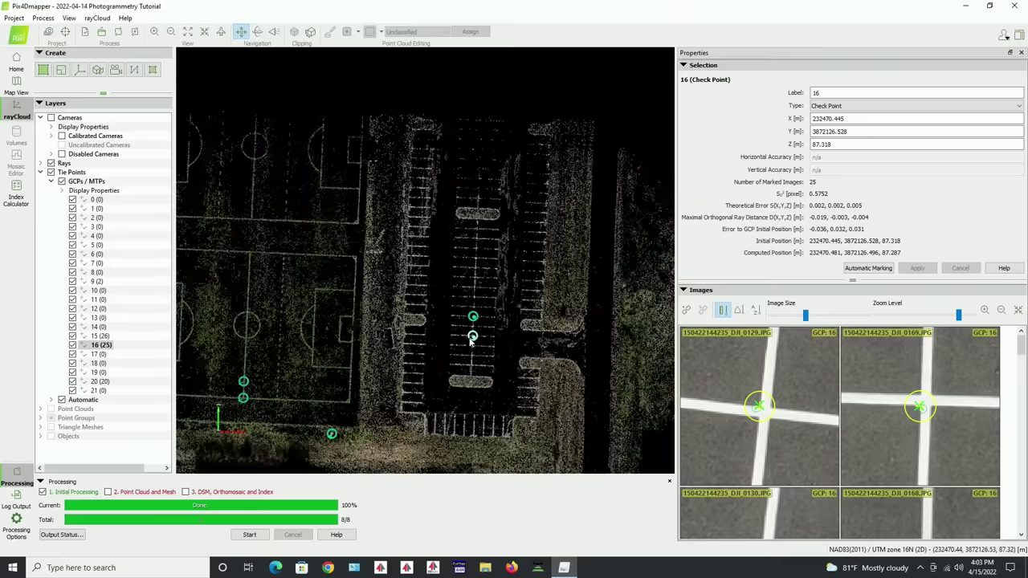
Select check point 7 on the soccer field, mark the line junction's inner corner in DJI_0098 and DJI_0198, and apply the marks
scroll(373, 383, "up", 4)
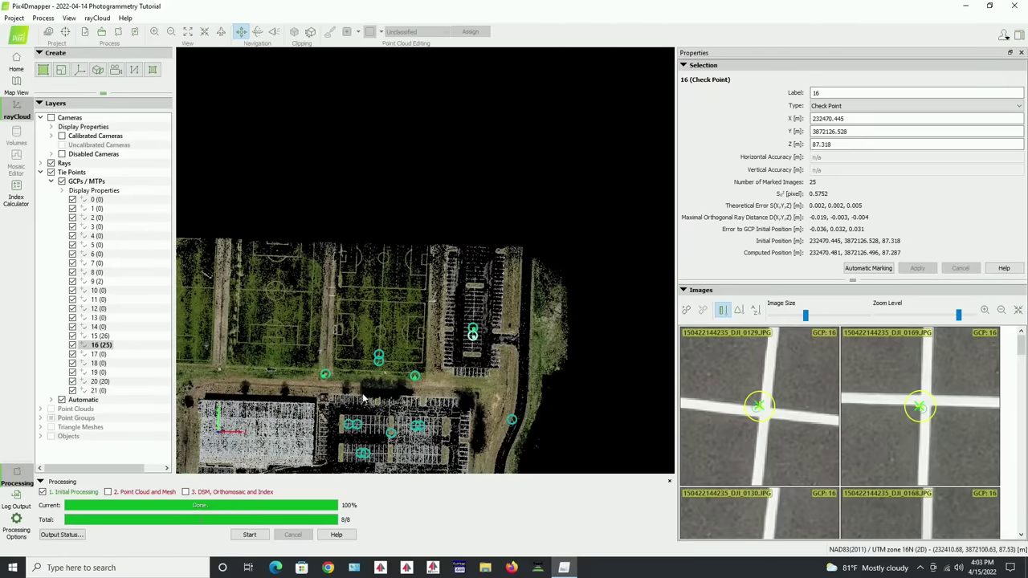
scroll(397, 326, "up", 6)
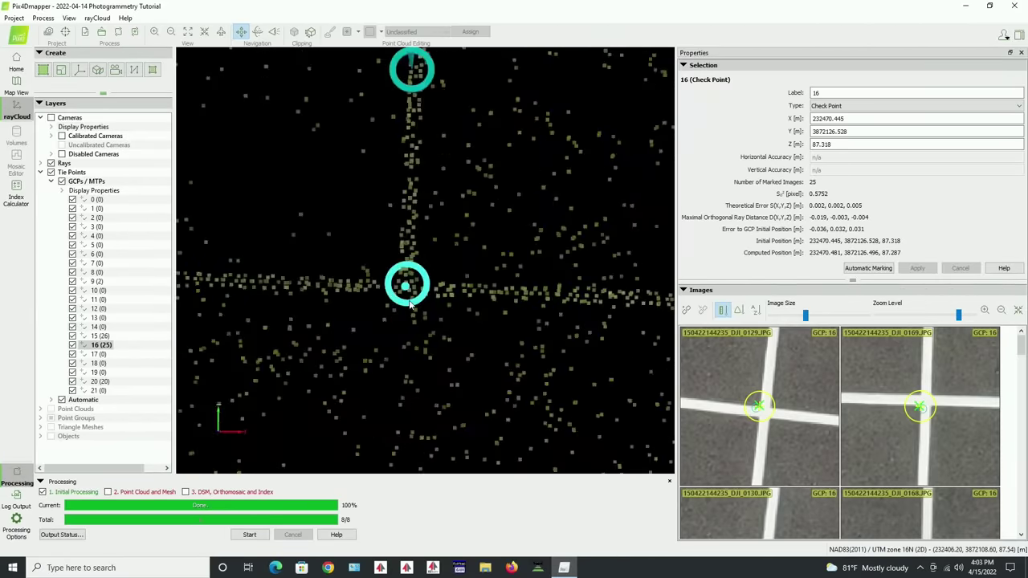
left_click(410, 308)
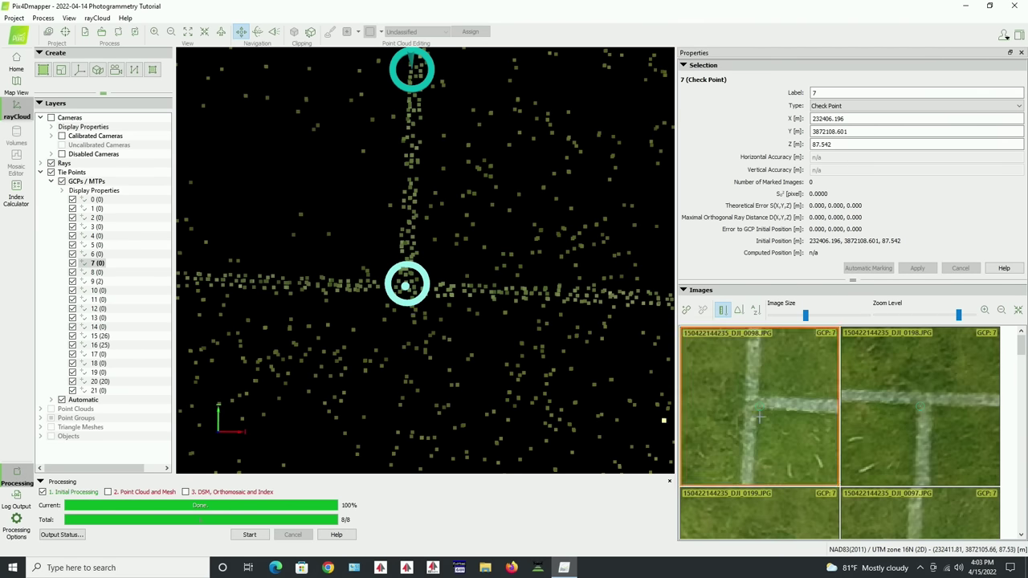
scroll(758, 415, "up", 3)
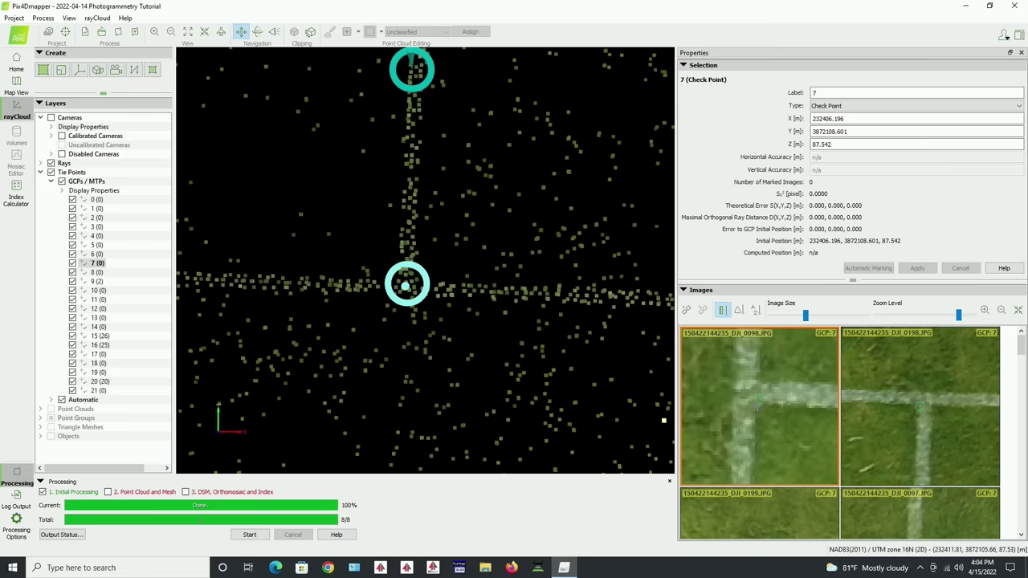
left_click(759, 406)
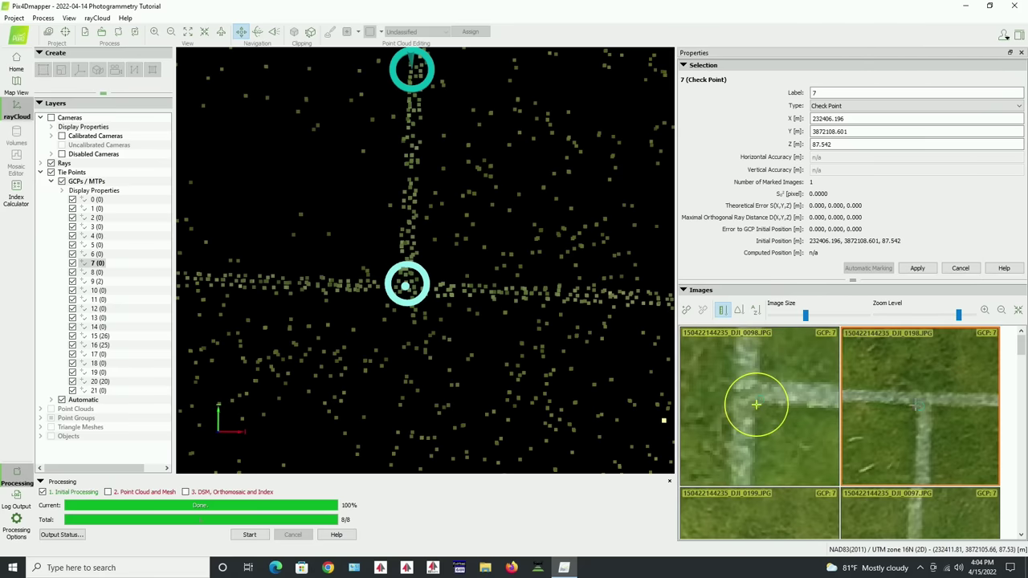
left_click_drag(915, 406, 895, 413)
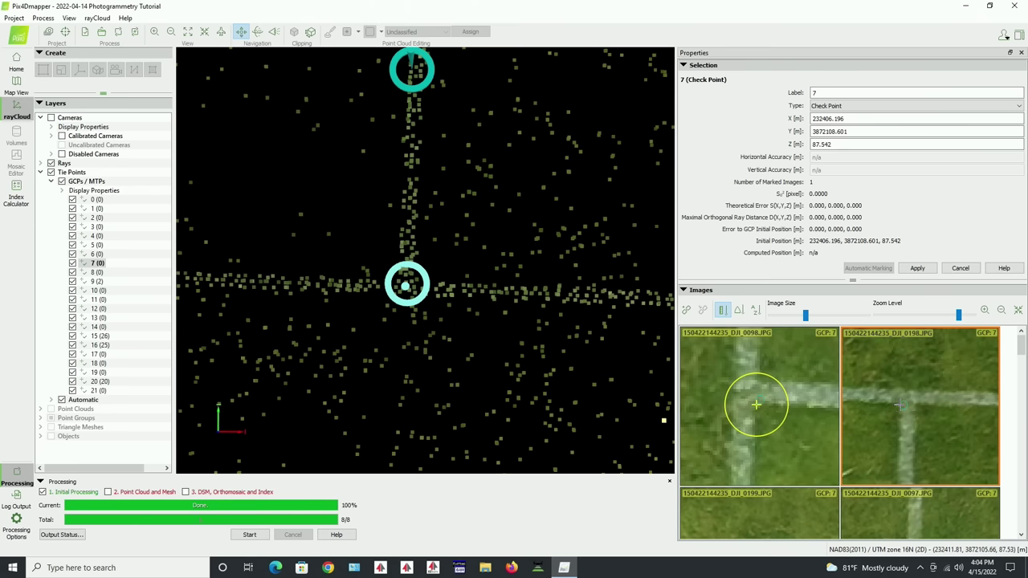
left_click(899, 404)
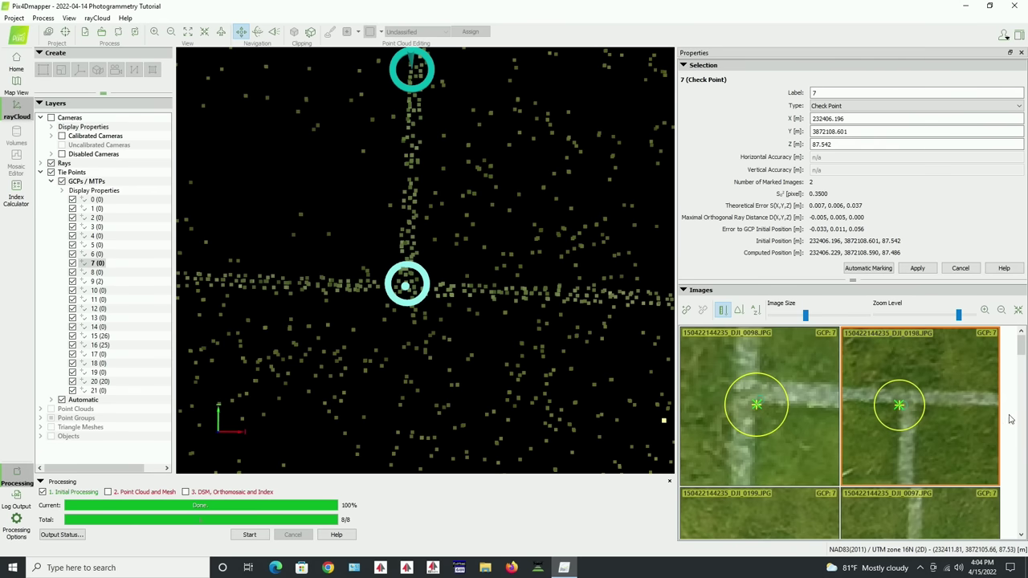
left_click(917, 269)
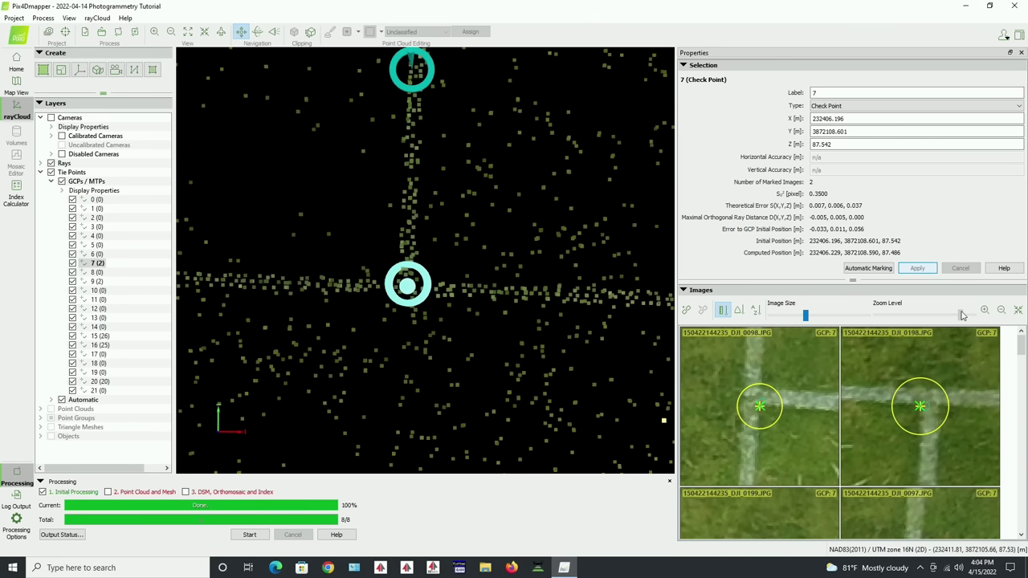
Shrink the image previews to three per row and mark check point 7 in DJI_0199, DJI_0097, DJI_0218 and DJI_0099
left_click_drag(960, 315, 875, 315)
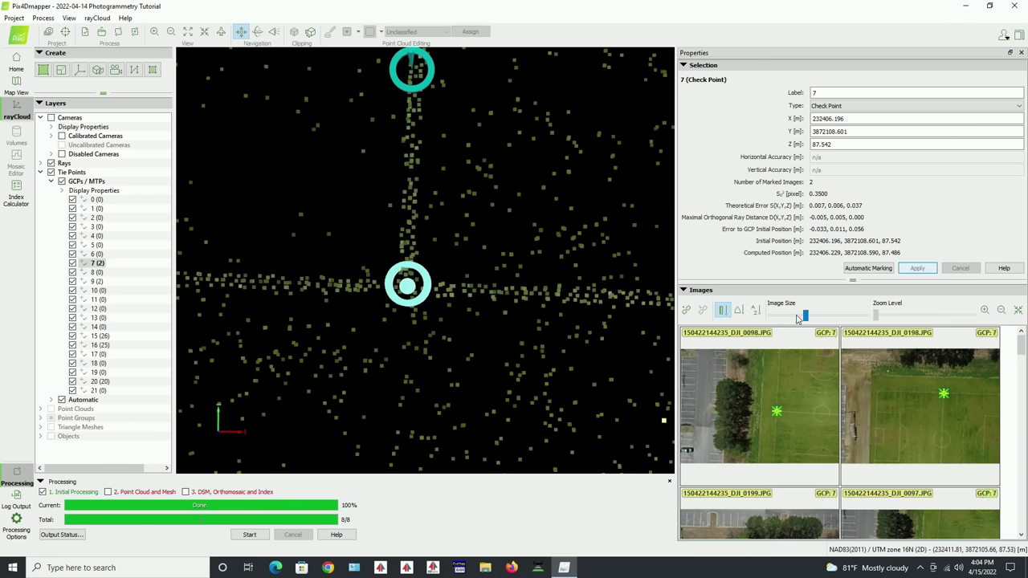
left_click_drag(806, 315, 789, 316)
left_click_drag(876, 314, 901, 315)
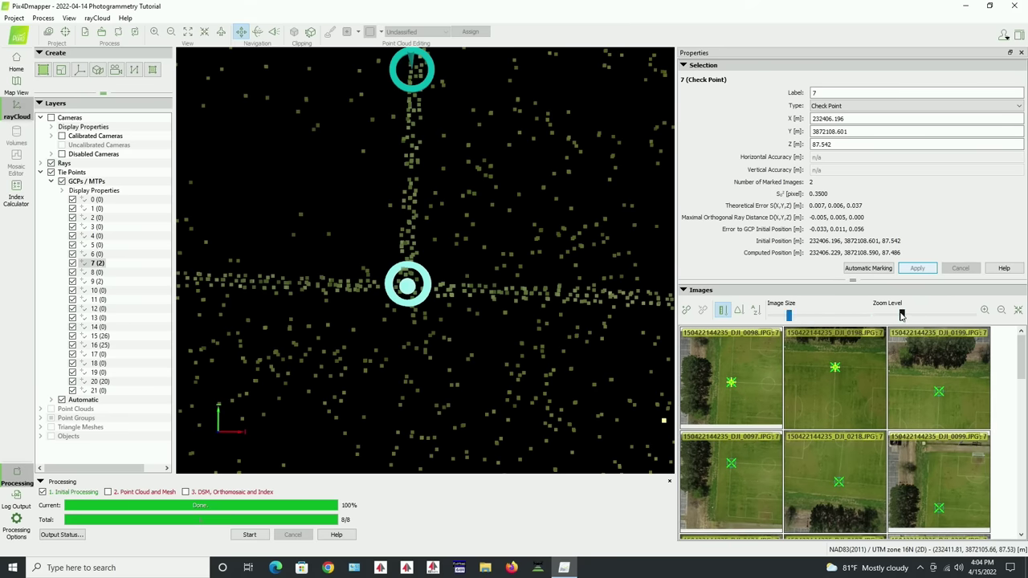
left_click_drag(902, 315, 960, 320)
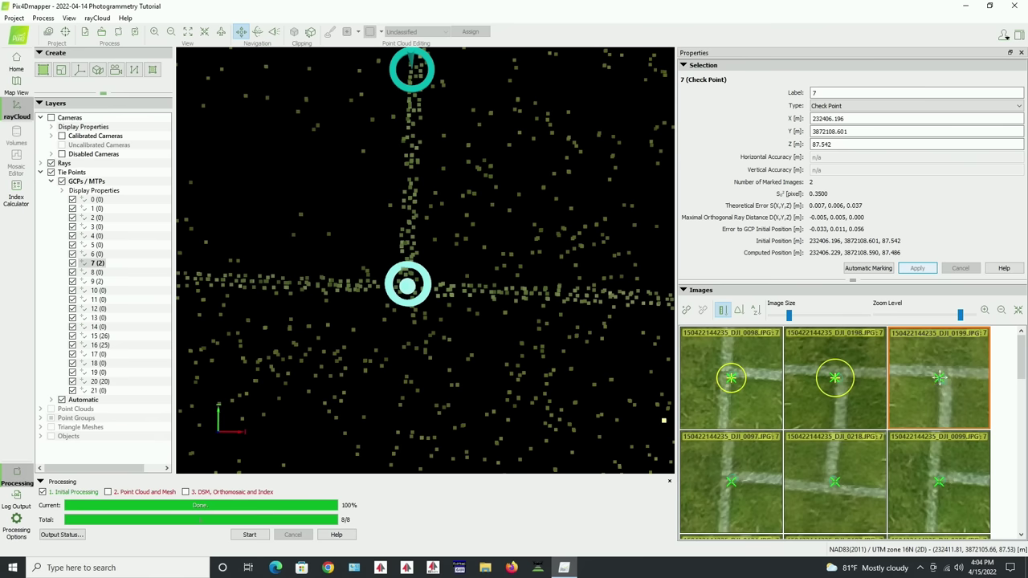
left_click(940, 378)
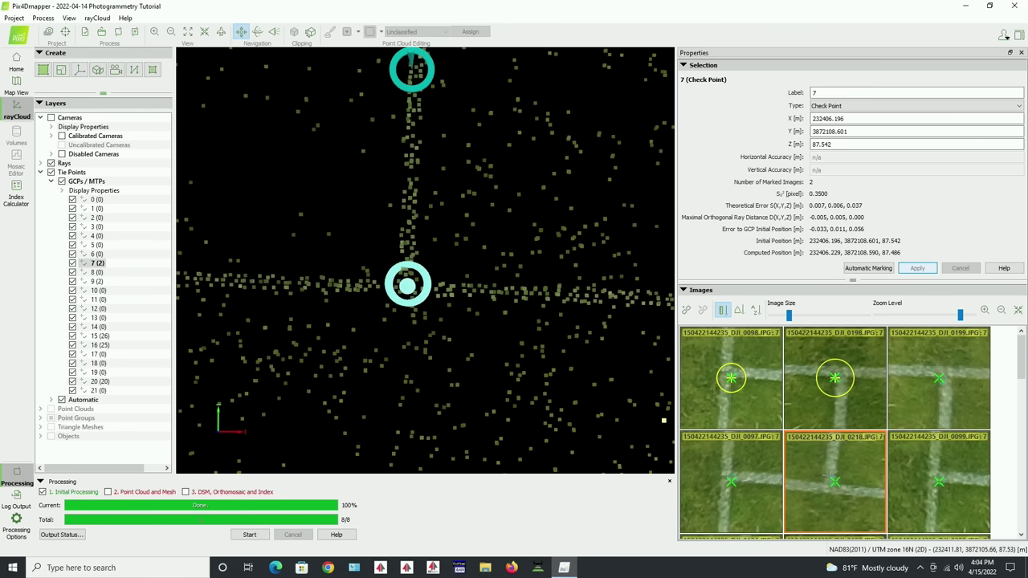
left_click(732, 482)
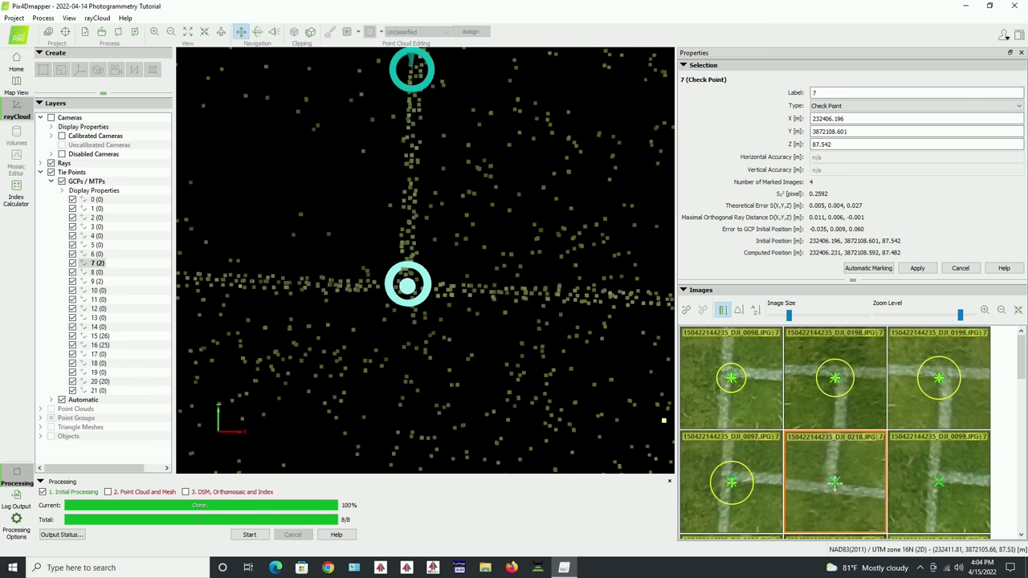
left_click(836, 482)
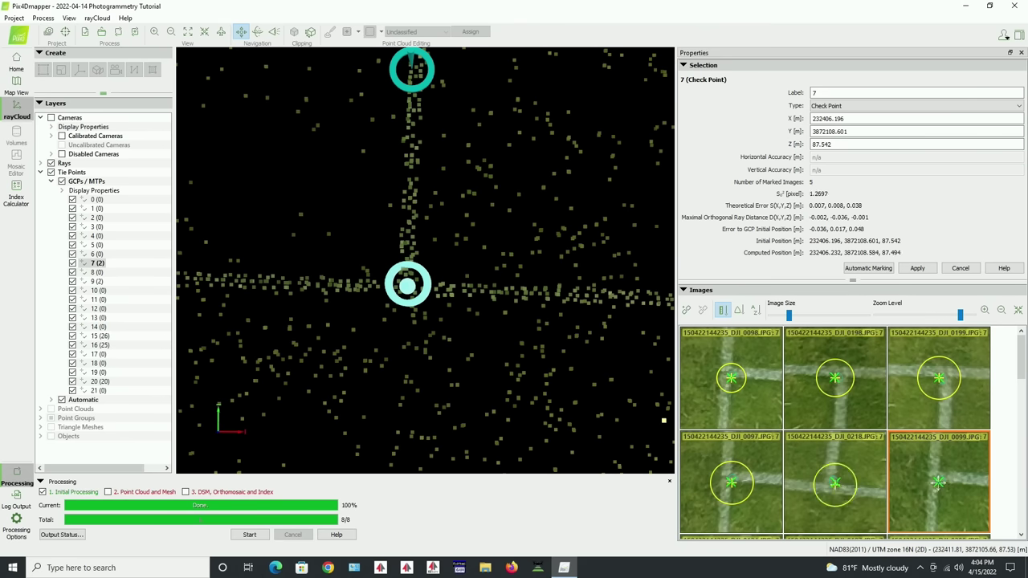
left_click(940, 482)
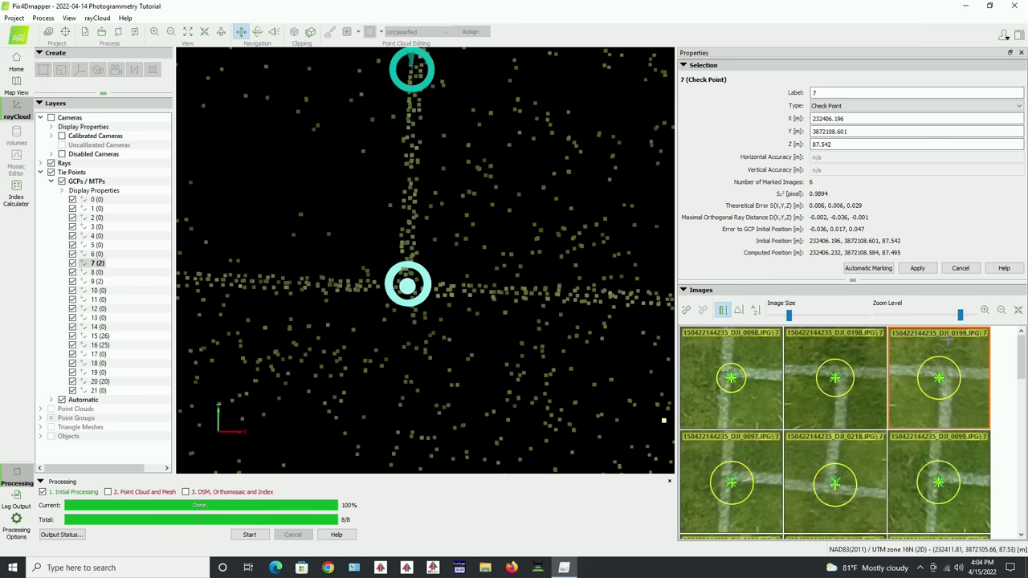
Mark the line junction's inner corner for check point 7 in the two images directly above DJI_0219 and DJI_0125
left_click_drag(964, 317, 966, 318)
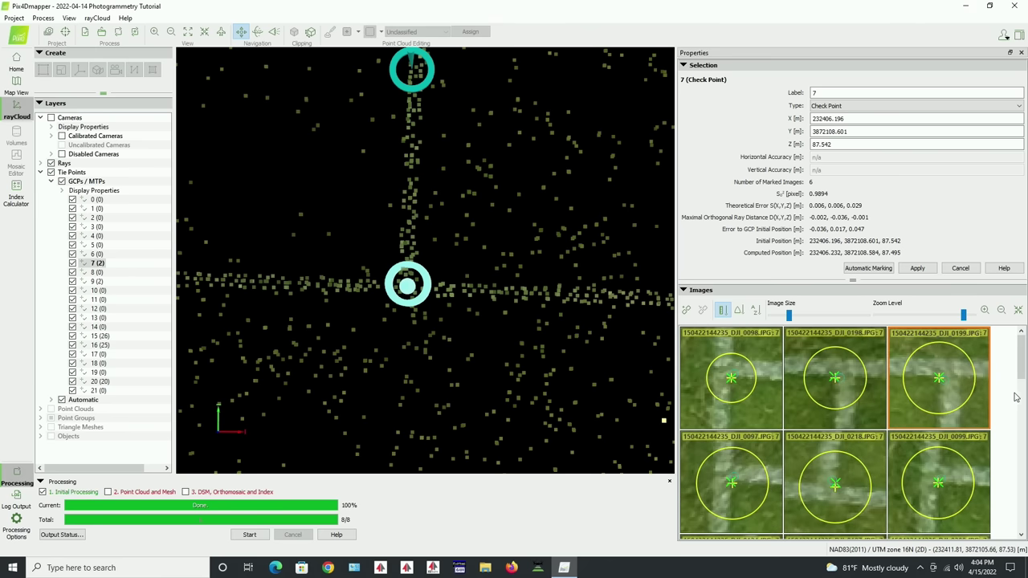
left_click_drag(1021, 371, 1025, 417)
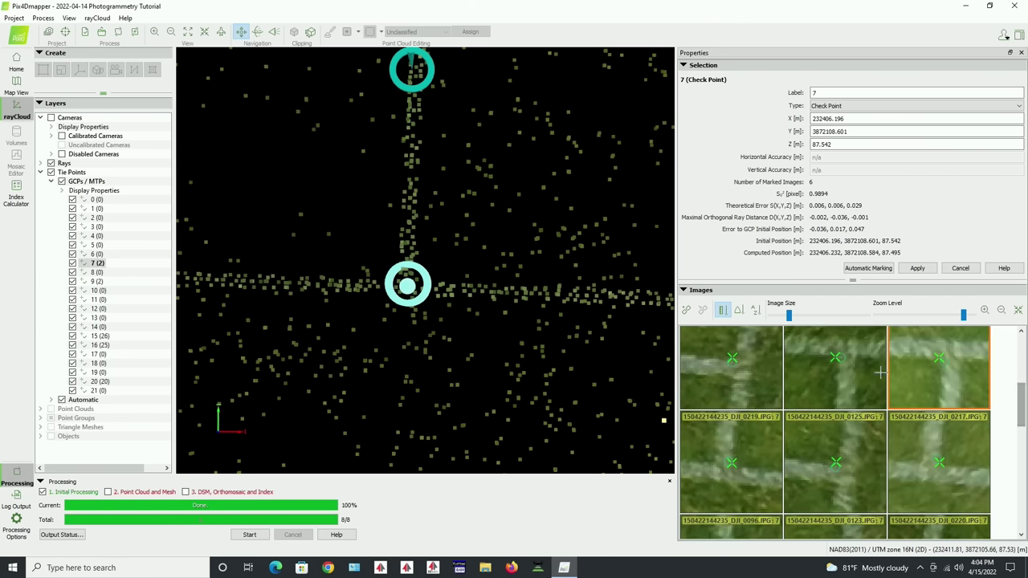
left_click(734, 359)
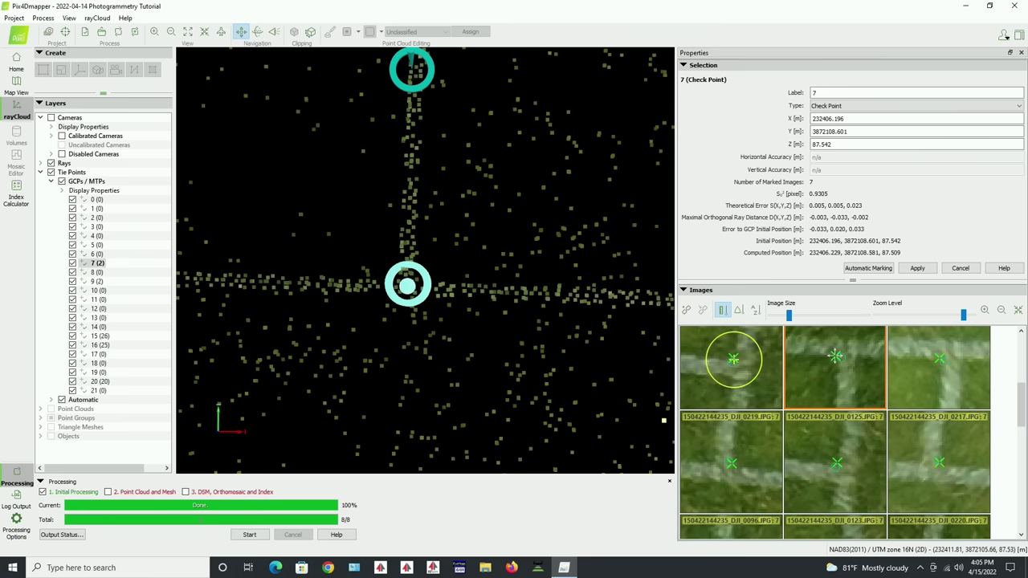
left_click(835, 356)
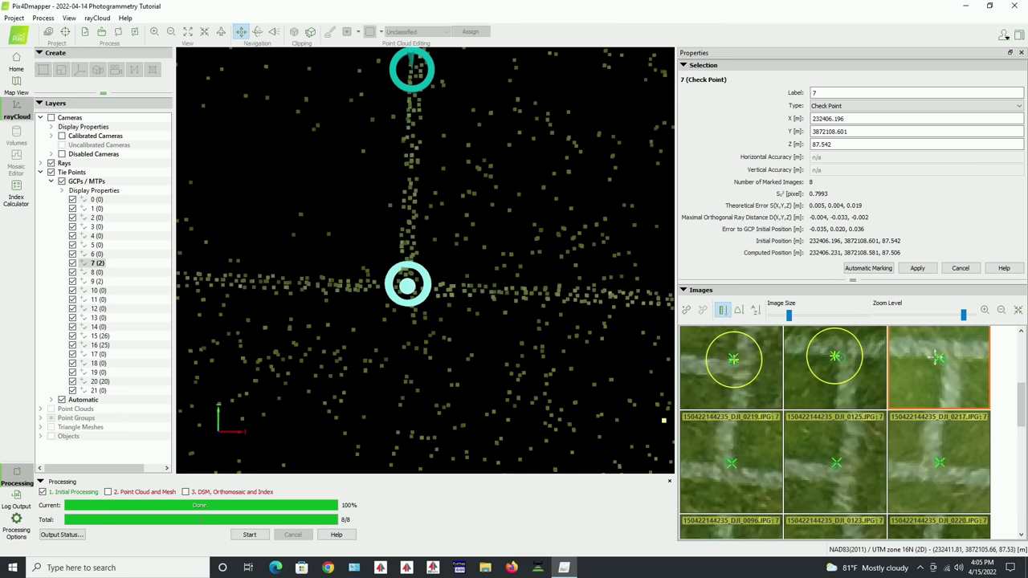
Mark the line junction's inner corner for check point 7 in the image above DJI_0217, and in DJI_0219, DJI_0125 and DJI_0217
left_click(940, 358)
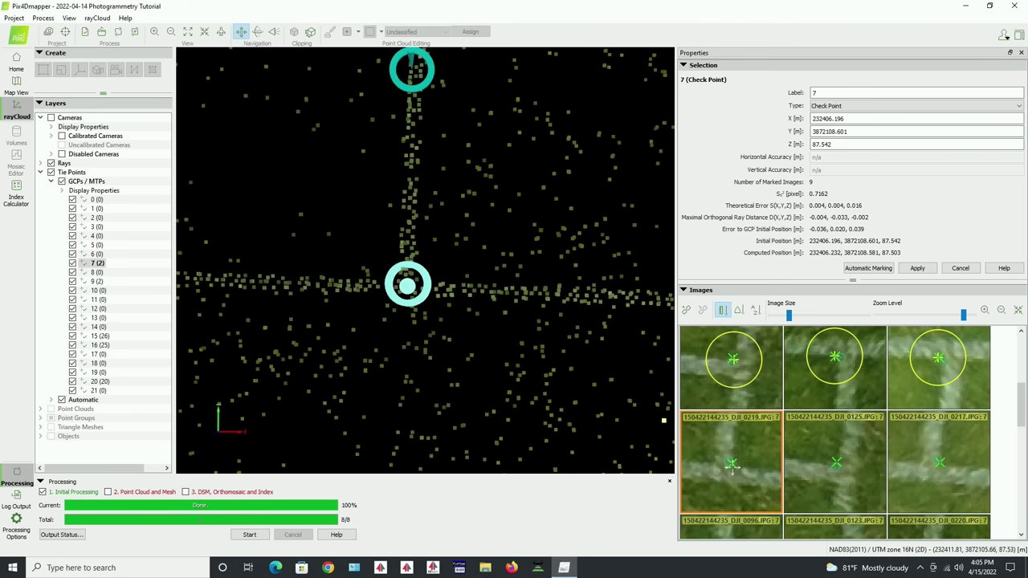
left_click(733, 466)
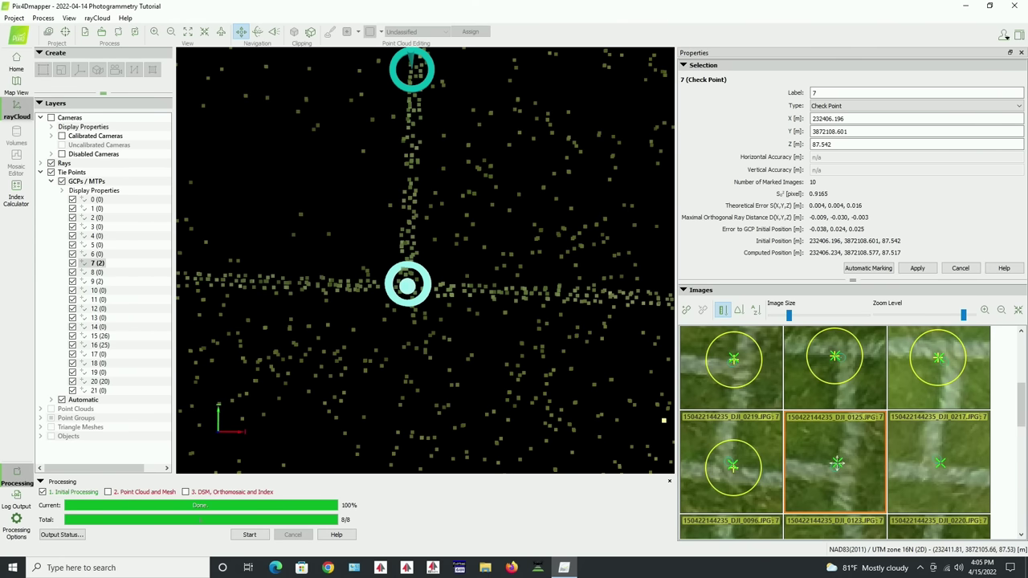
left_click(838, 463)
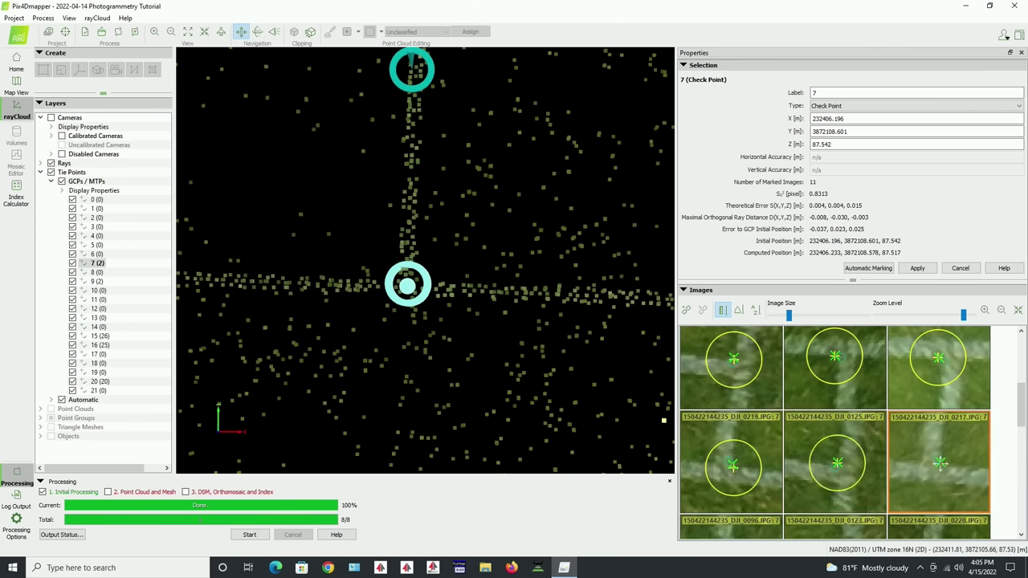
left_click(941, 464)
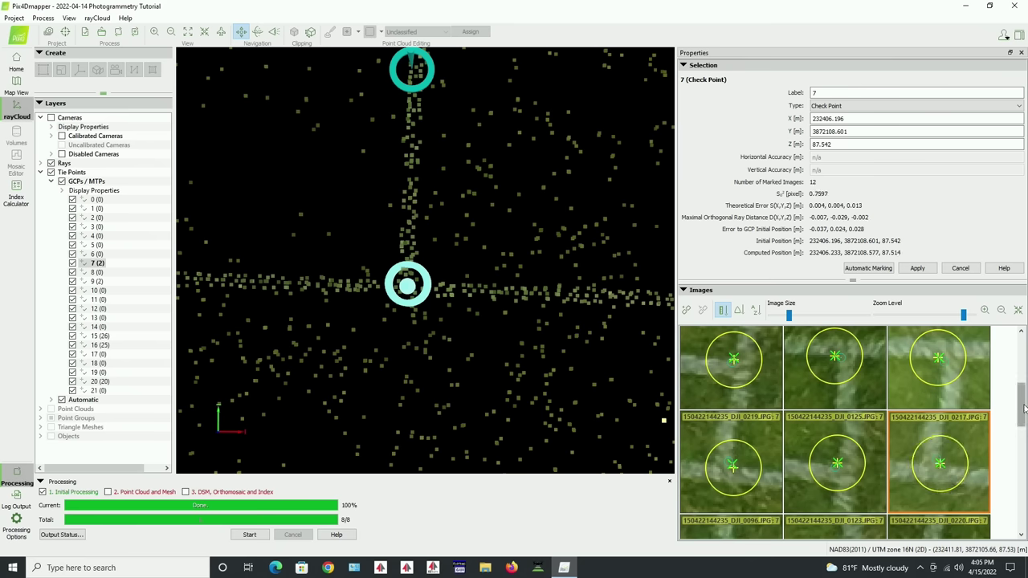
Mark the line junction's inner corner for check point 7 in DJI_0096, DJI_0123, DJI_0220, DJI_0122 and DJI_0080
scroll(1024, 410, "down", 3)
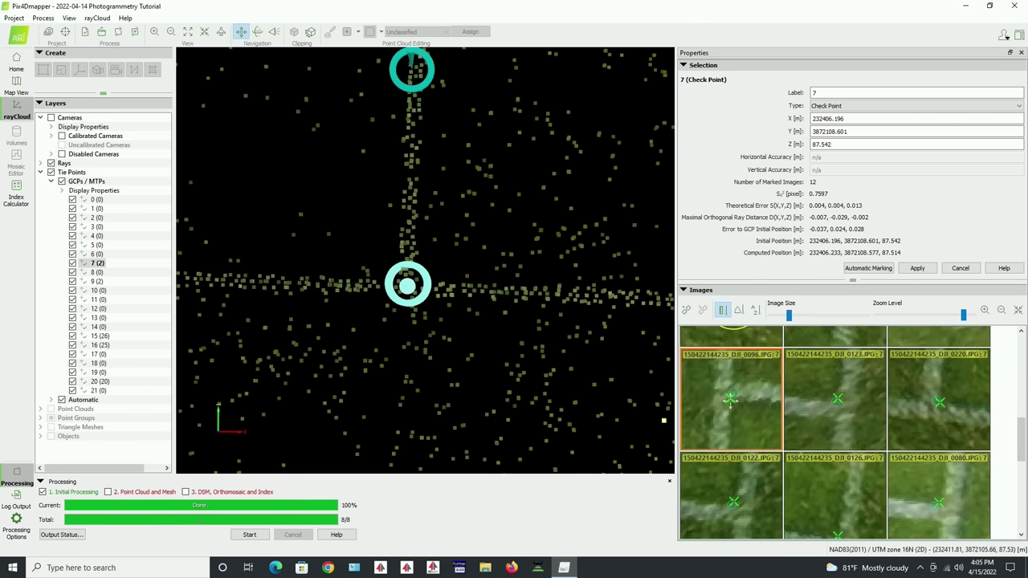
left_click(732, 399)
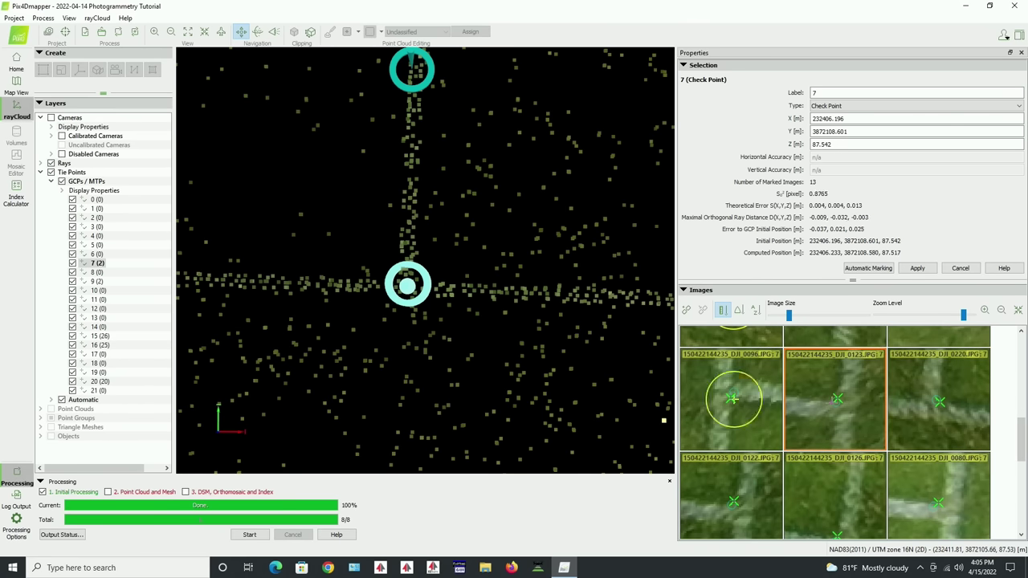
left_click(838, 399)
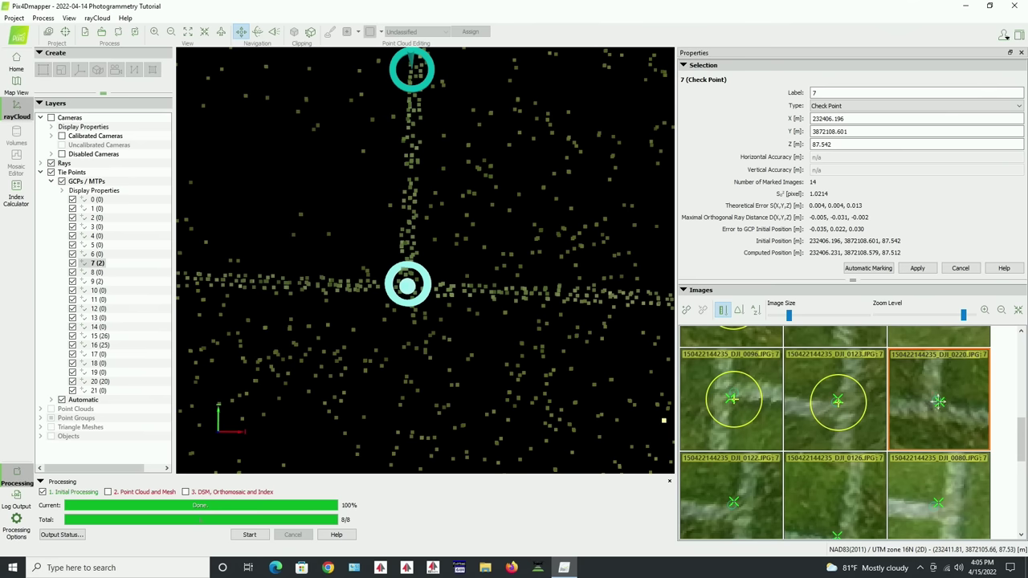
left_click(940, 402)
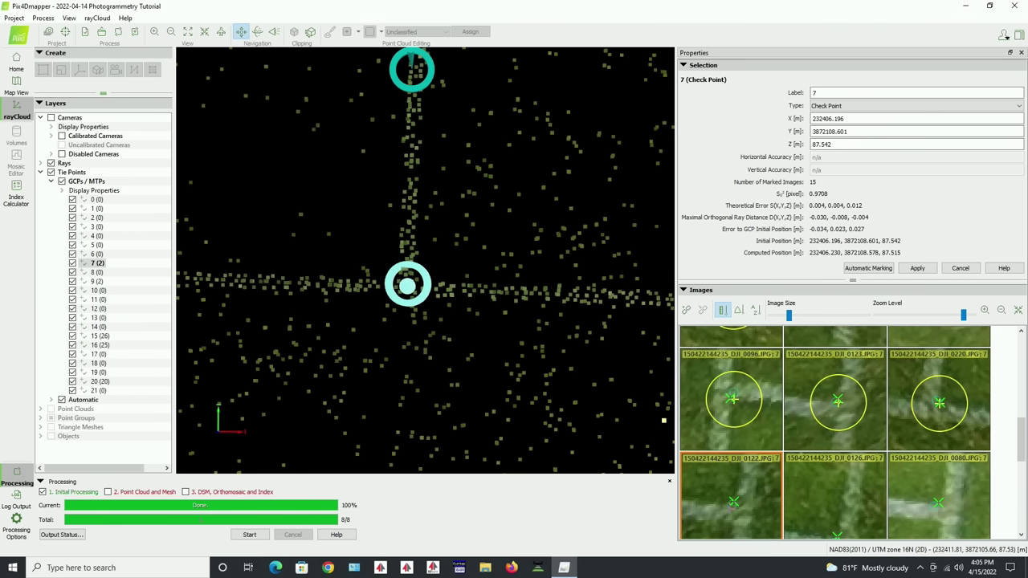
left_click(733, 503)
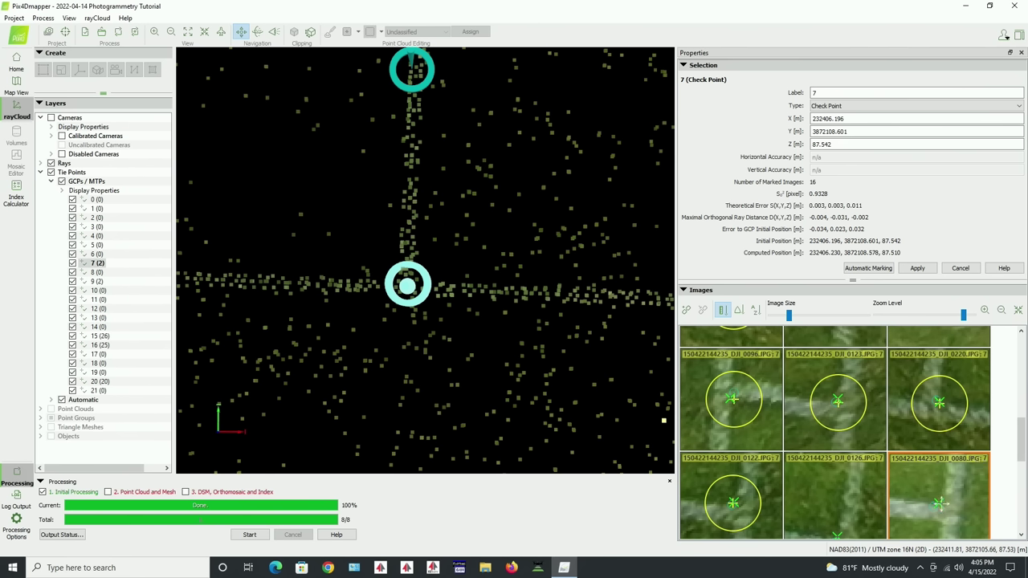
left_click(939, 502)
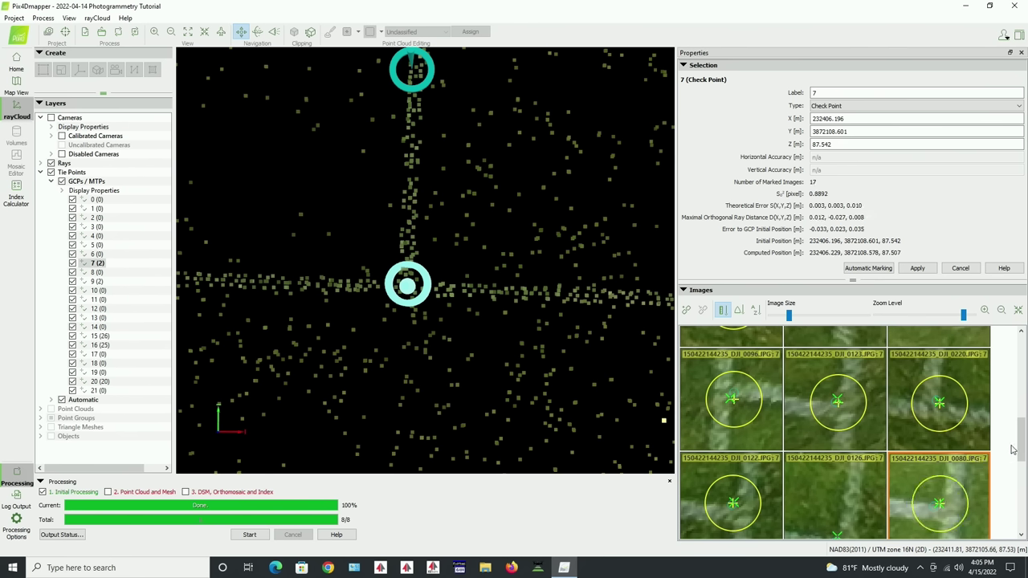
Mark the line junction's inner corner for check point 7 in DJI_0126, DJI_0081, DJI_0190 and DJI_0079
left_click_drag(1021, 448, 1021, 478)
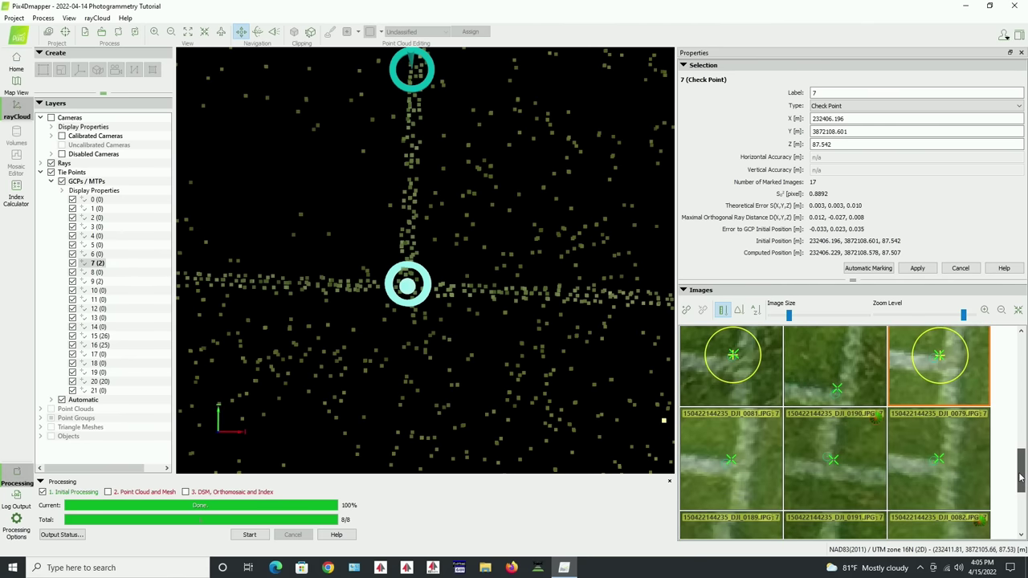
left_click(836, 389)
left_click(731, 459)
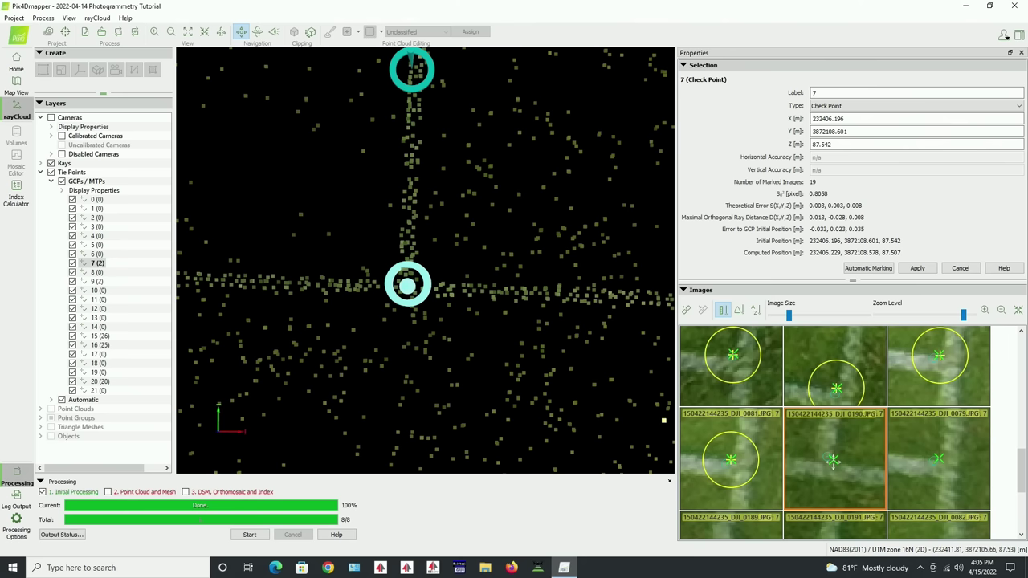
left_click(832, 459)
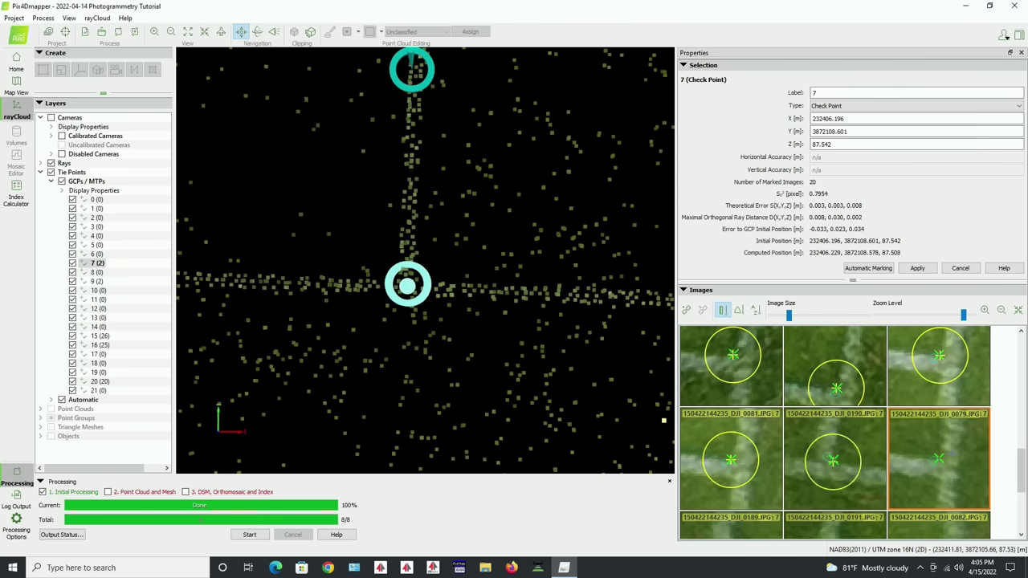
left_click(939, 458)
Mark check point 7 in the last four images, DJI_0189, DJI_0191, DJI_0082 and DJI_0192, and apply the marks
left_click_drag(1021, 468, 1021, 506)
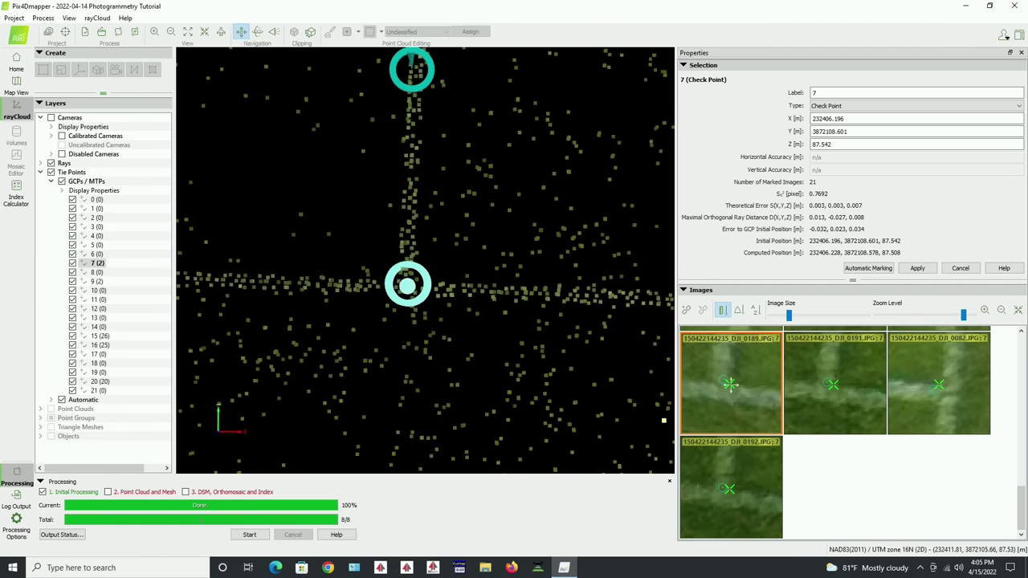
left_click(730, 385)
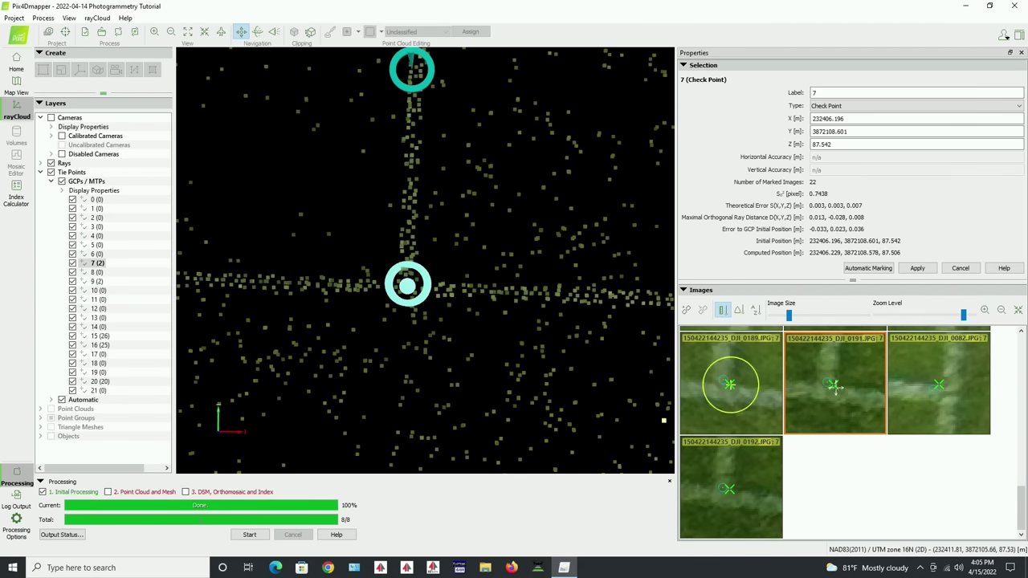
left_click(836, 387)
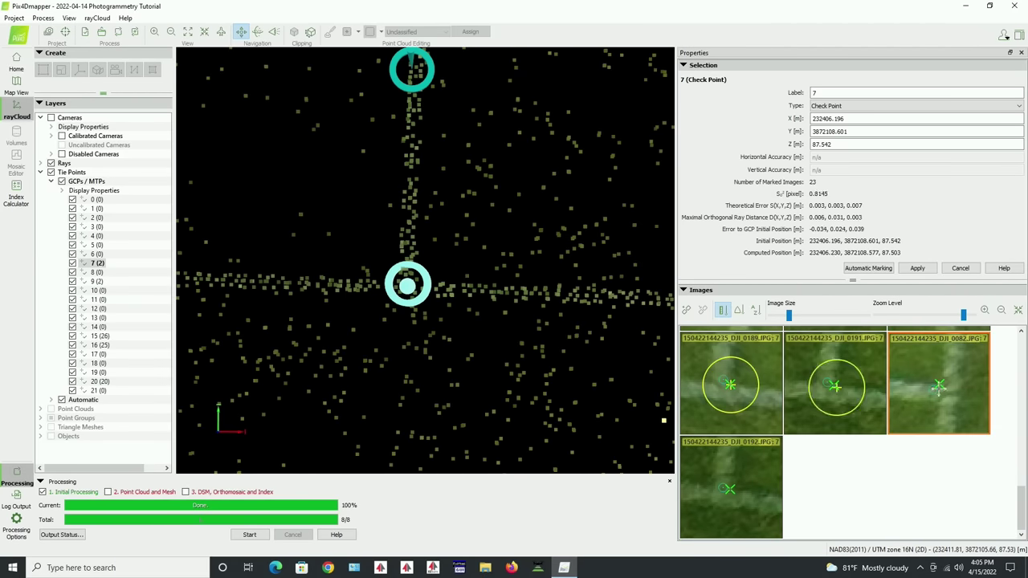
left_click(940, 385)
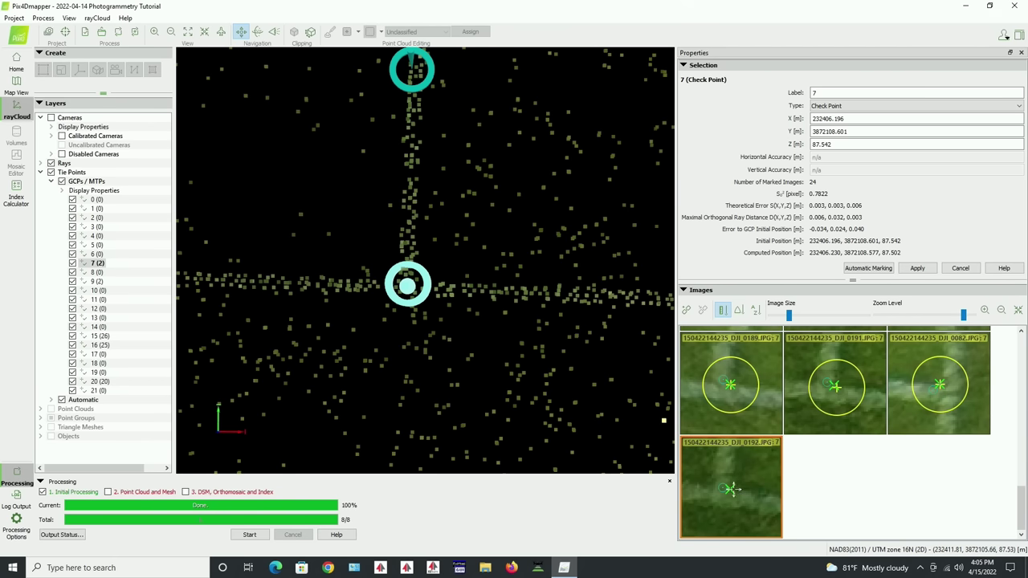
left_click(731, 489)
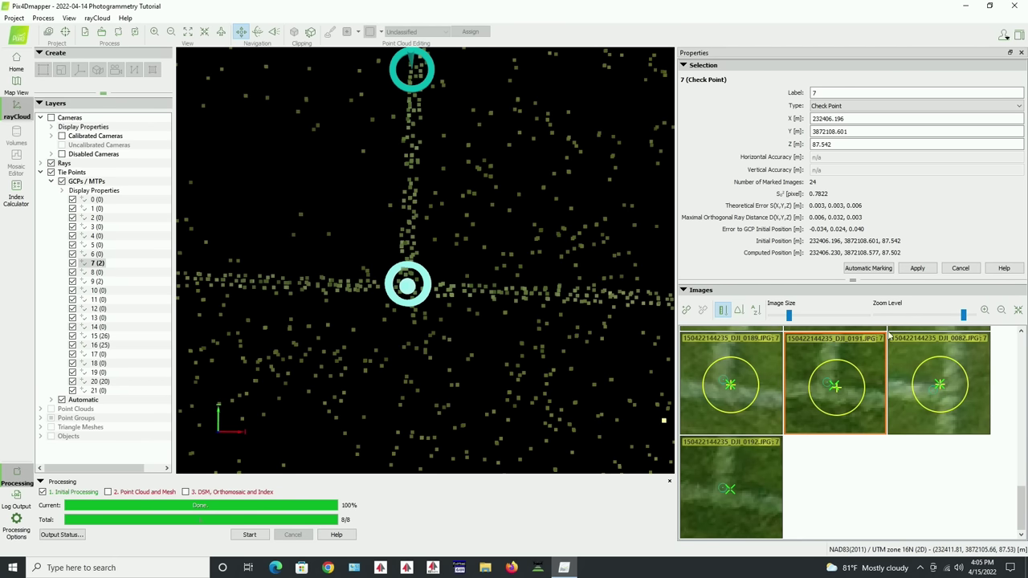
left_click(917, 268)
Select check point 14 near the site's east edge, mark the green painted V's corner in DJI_0087, DJI_0088 and DJI_0089, and apply the marks
scroll(337, 348, "down", 5)
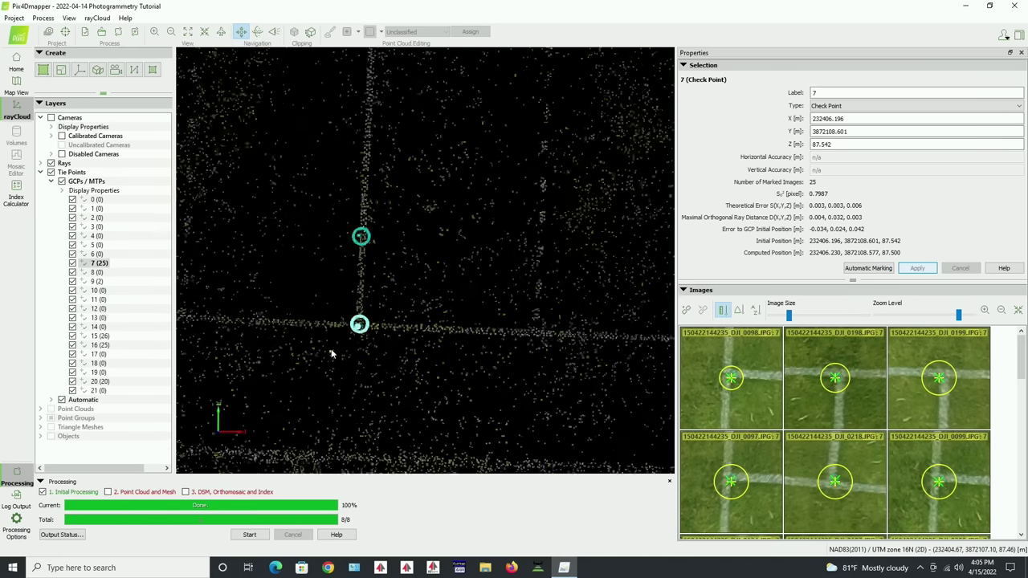
scroll(367, 316, "down", 5)
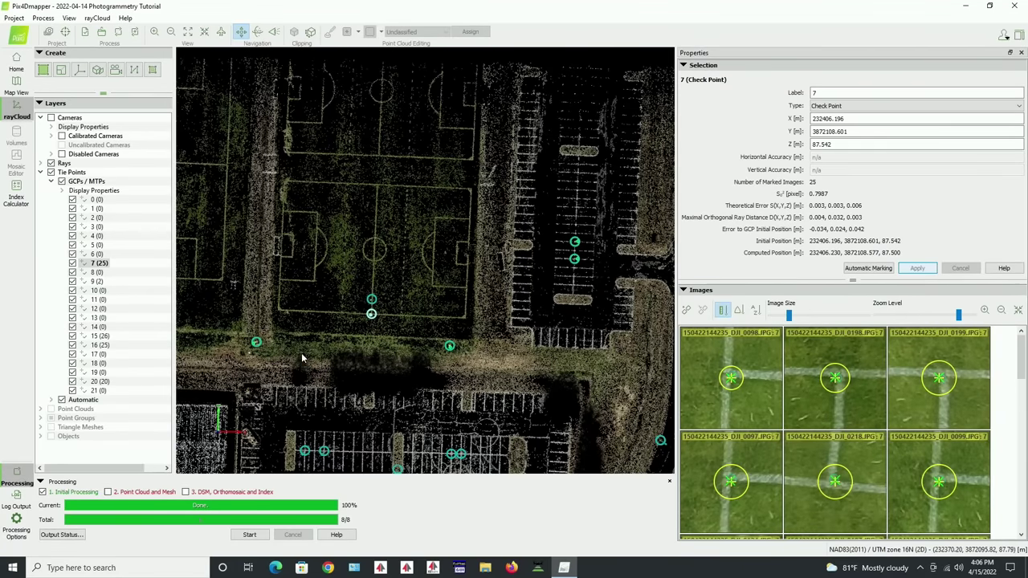
scroll(540, 300, "down", 2)
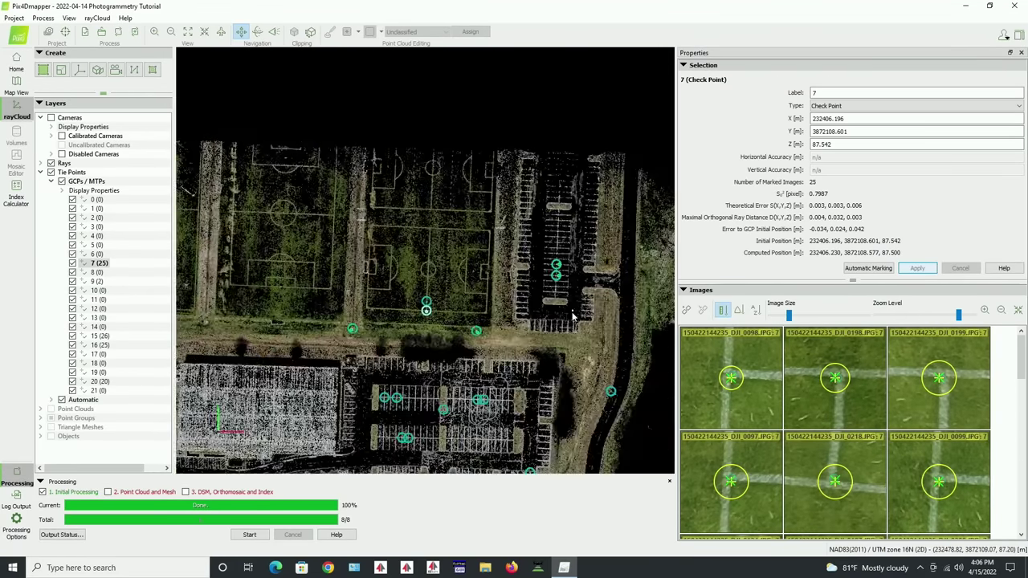
scroll(604, 405, "down", 3)
scroll(604, 404, "up", 8)
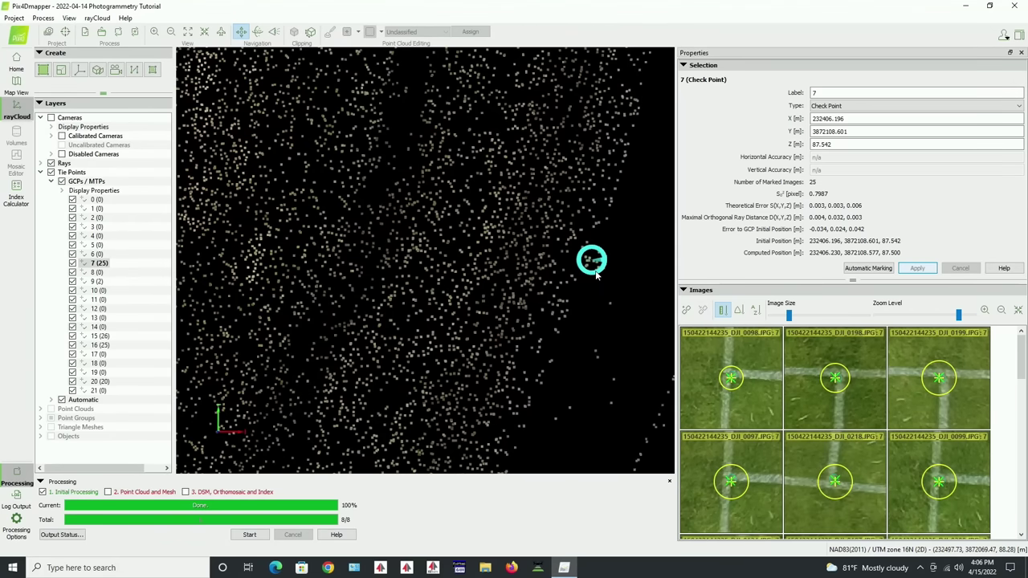
left_click(595, 274)
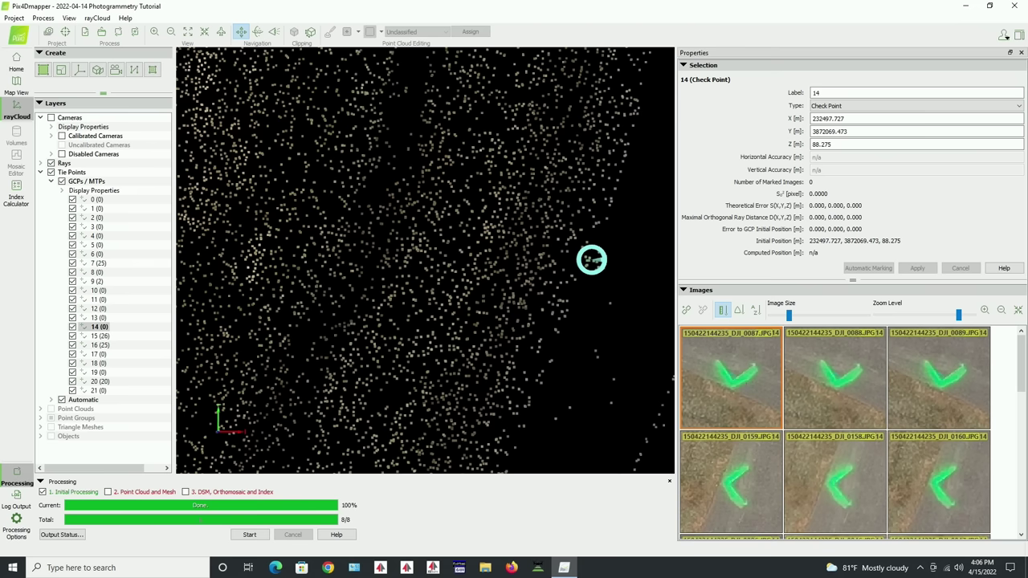
scroll(743, 381, "up", 4)
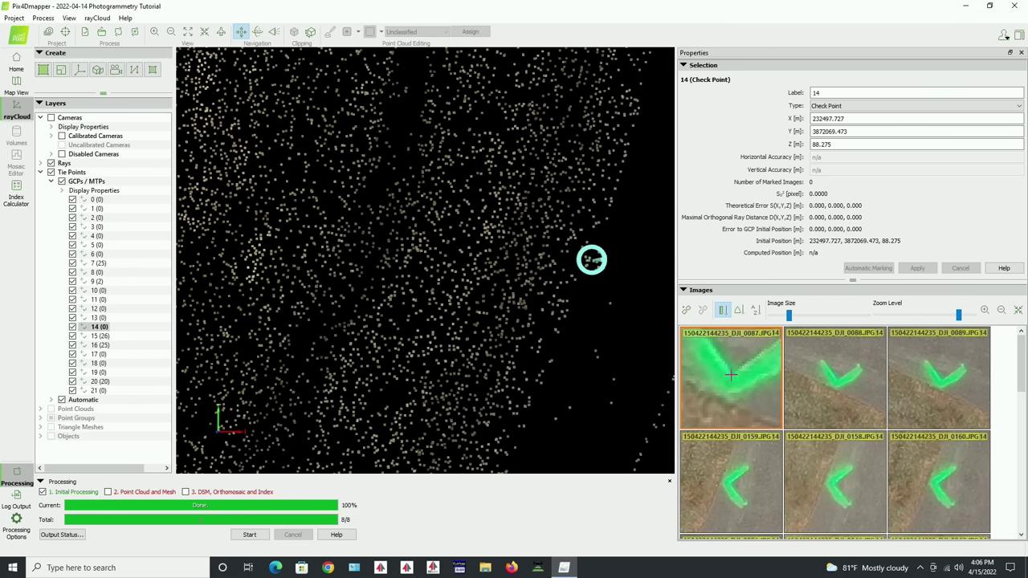
left_click(732, 372)
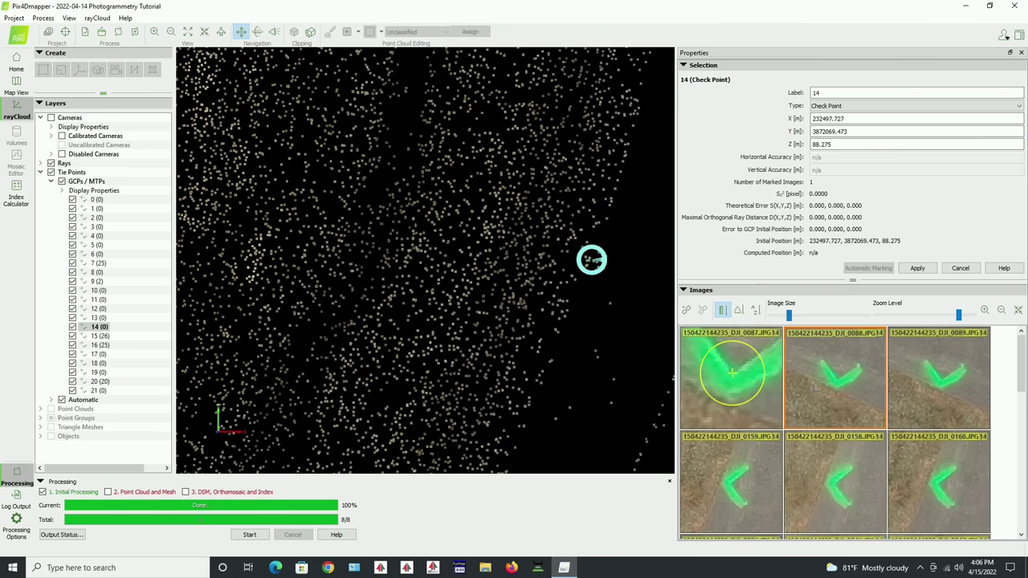
scroll(831, 377, "up", 4)
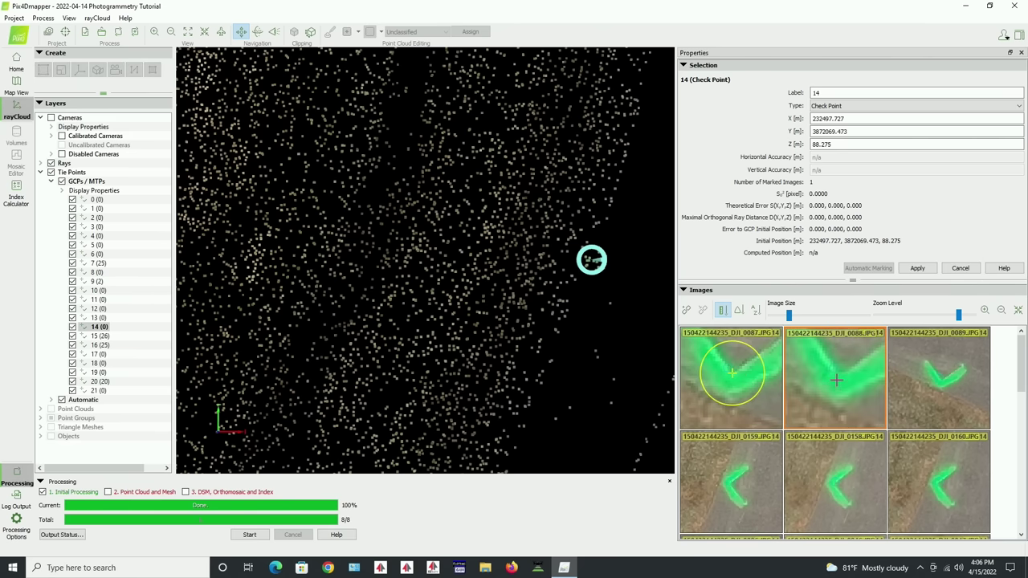
left_click(839, 392)
scroll(940, 377, "up", 4)
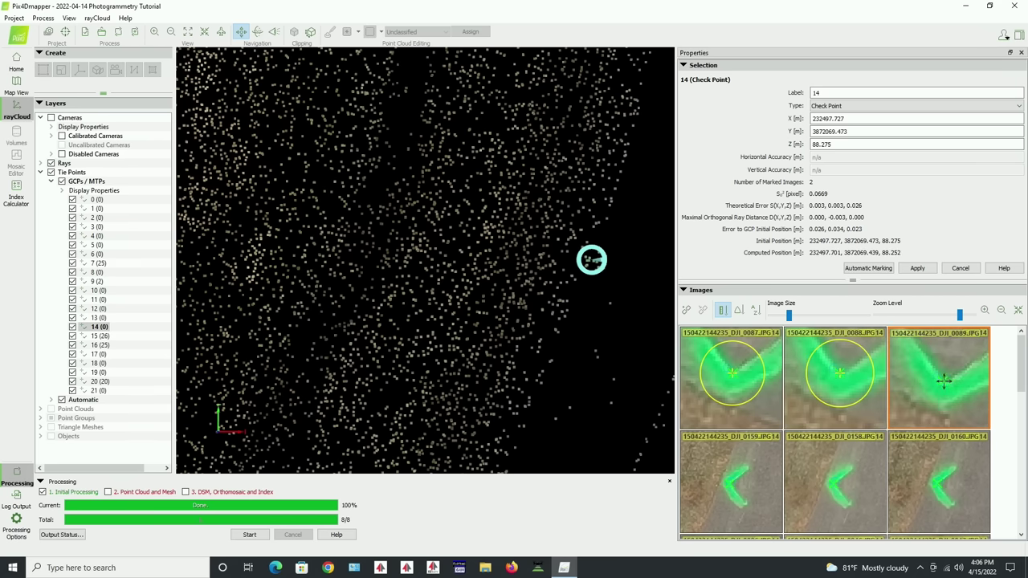
left_click(944, 381)
left_click(917, 268)
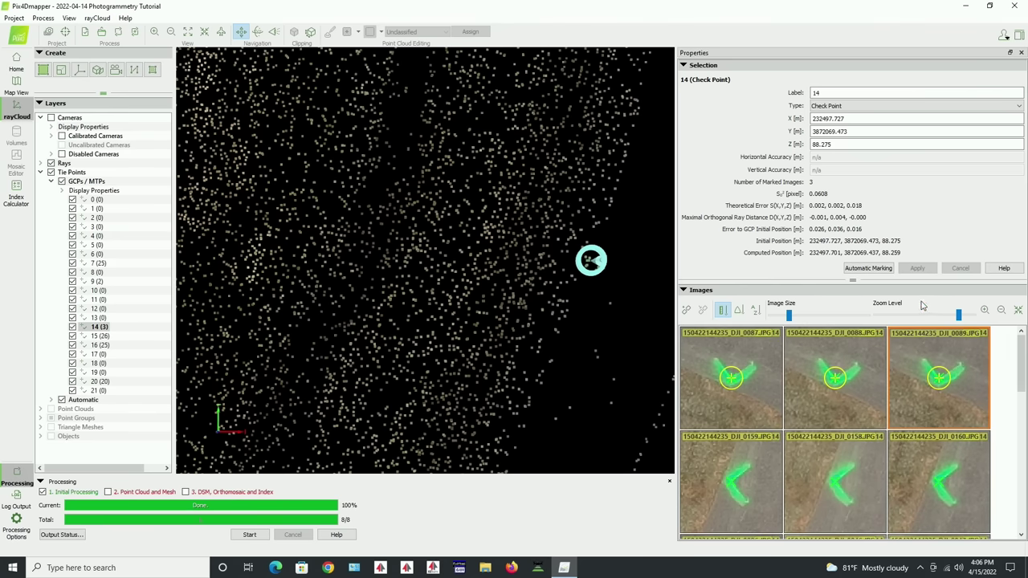
Magnify all image previews and mark the green V's corner for check point 14 in DJI_0159, DJI_0158 and DJI_0160
left_click_drag(958, 319, 964, 319)
left_click(747, 523)
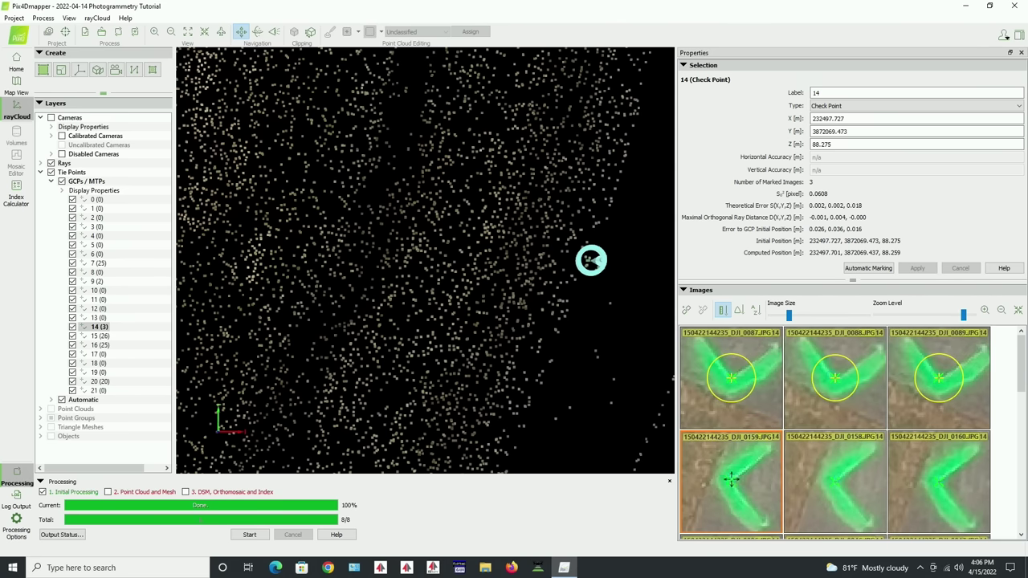
left_click(815, 486)
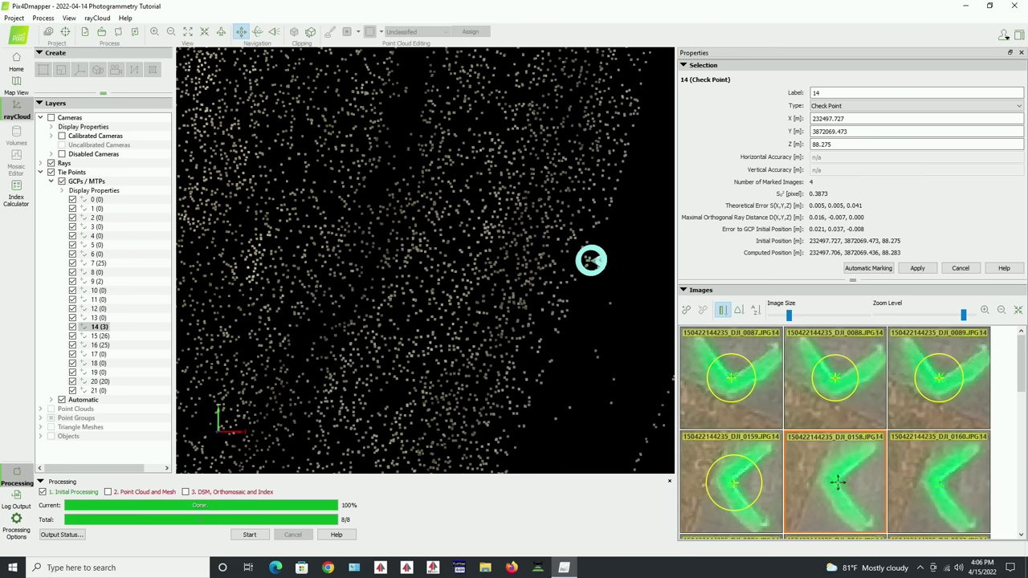
left_click(837, 482)
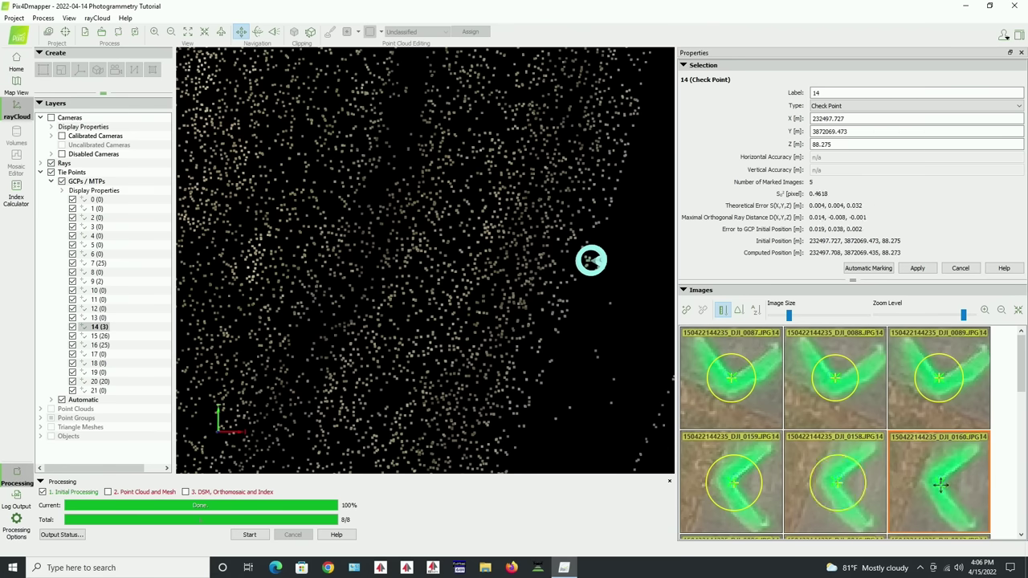
left_click(940, 483)
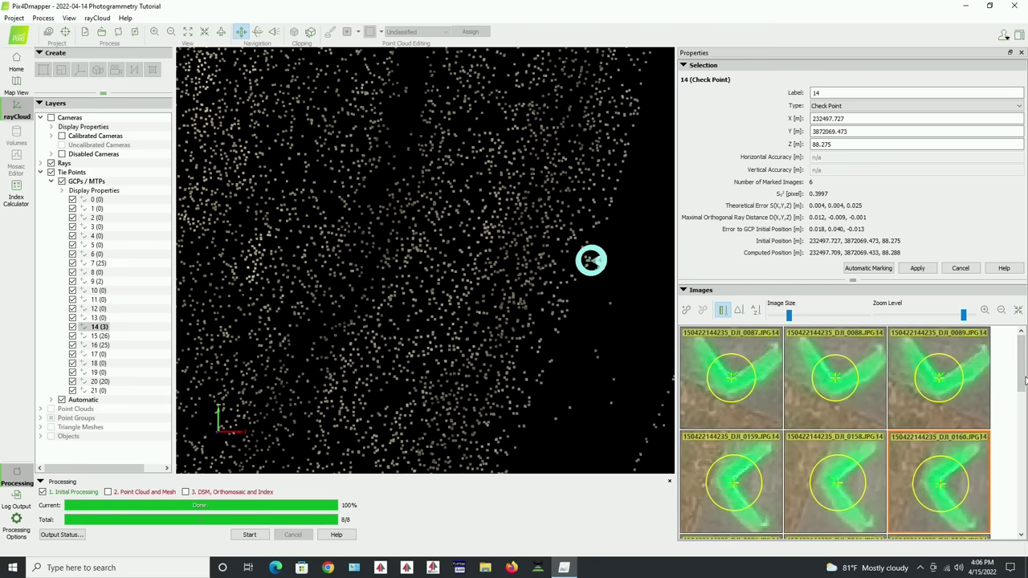
Mark the green V's corner for check point 14 in the third row of images and in DJI_0090, DJI_0091 and DJI_0157
left_click_drag(1023, 368, 1022, 425)
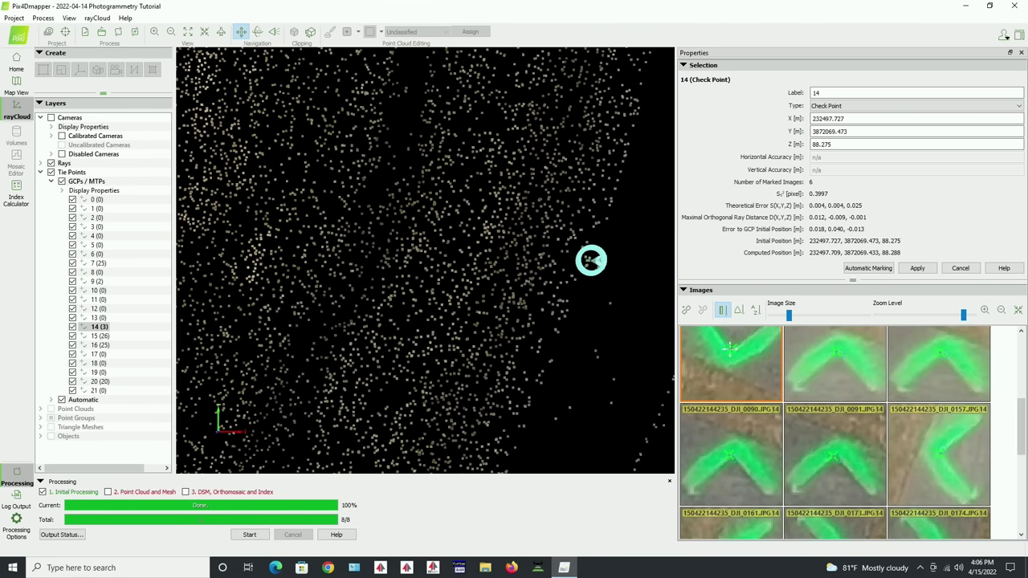
left_click(730, 347)
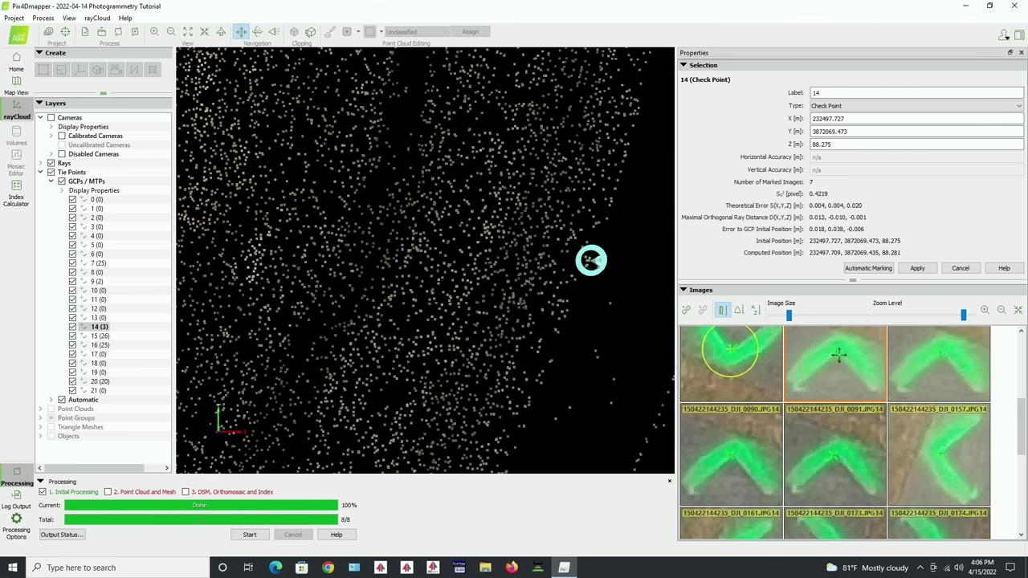
left_click(837, 354)
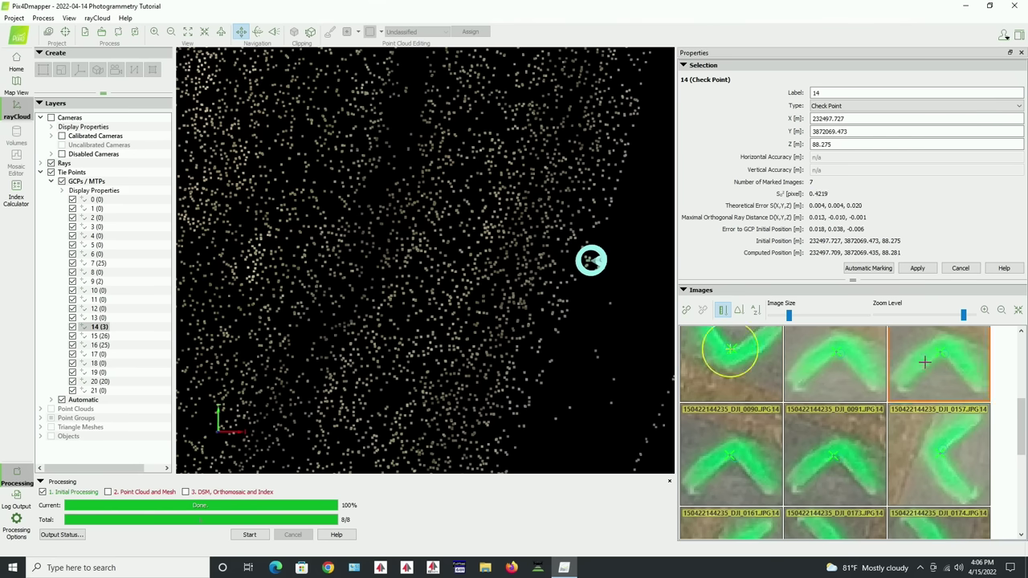
left_click(942, 354)
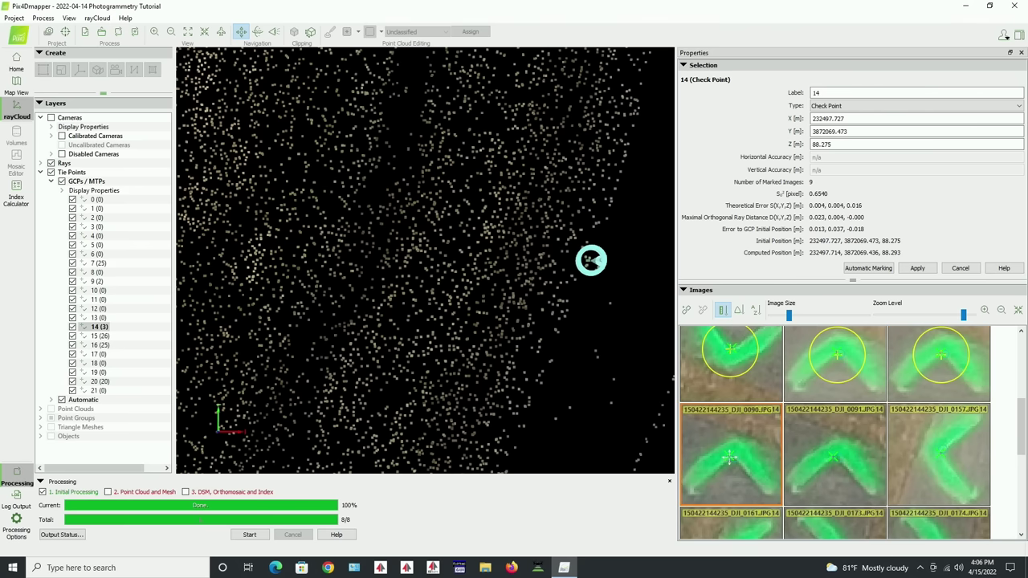
left_click(731, 458)
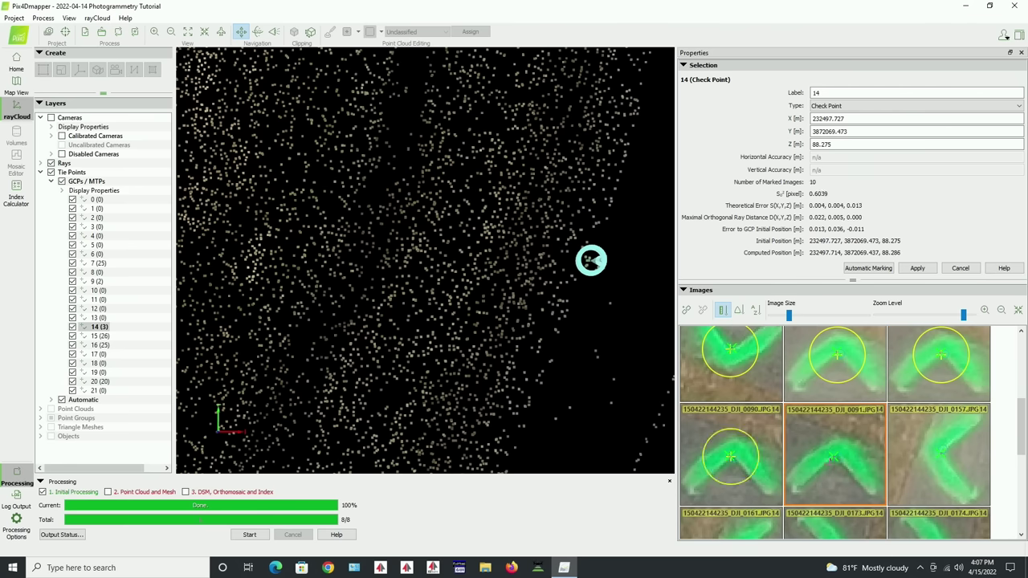
left_click(834, 457)
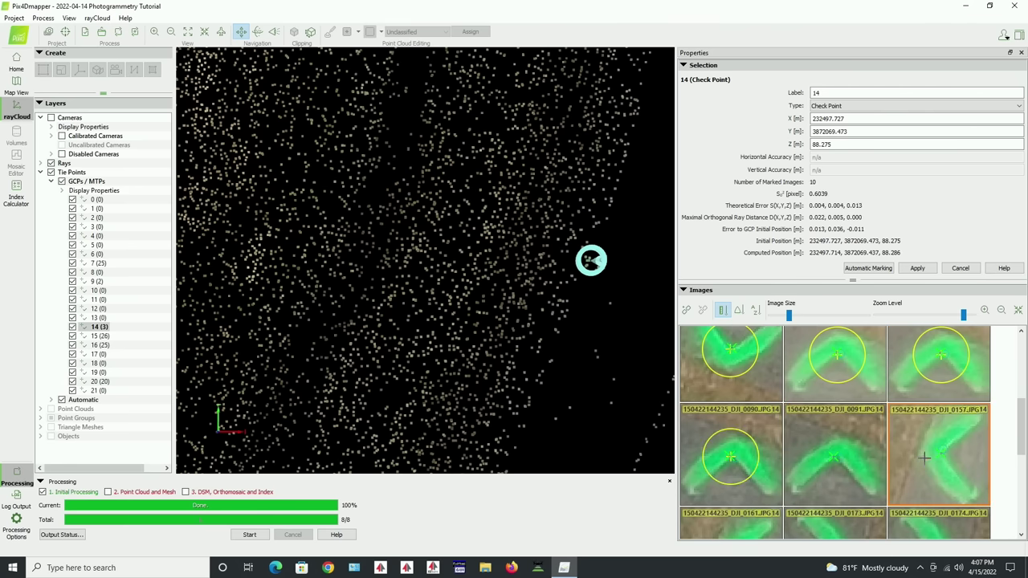
left_click(940, 454)
Mark the green V's corner for check point 14 in DJI_0161, DJI_0173, DJI_0174, DJI_0172, DJI_0048 and DJI_0092
left_click_drag(1022, 438, 1021, 491)
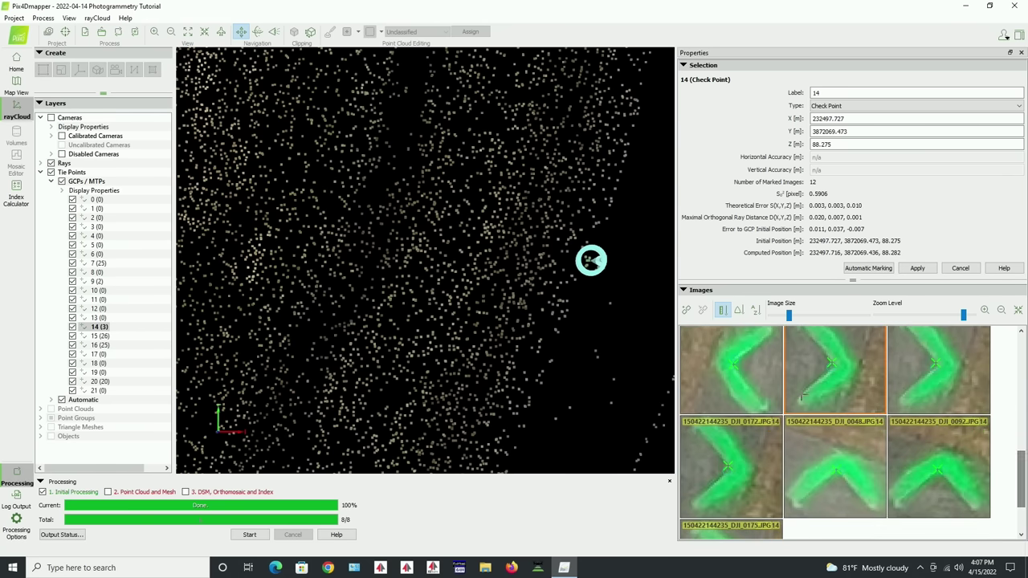
left_click(735, 365)
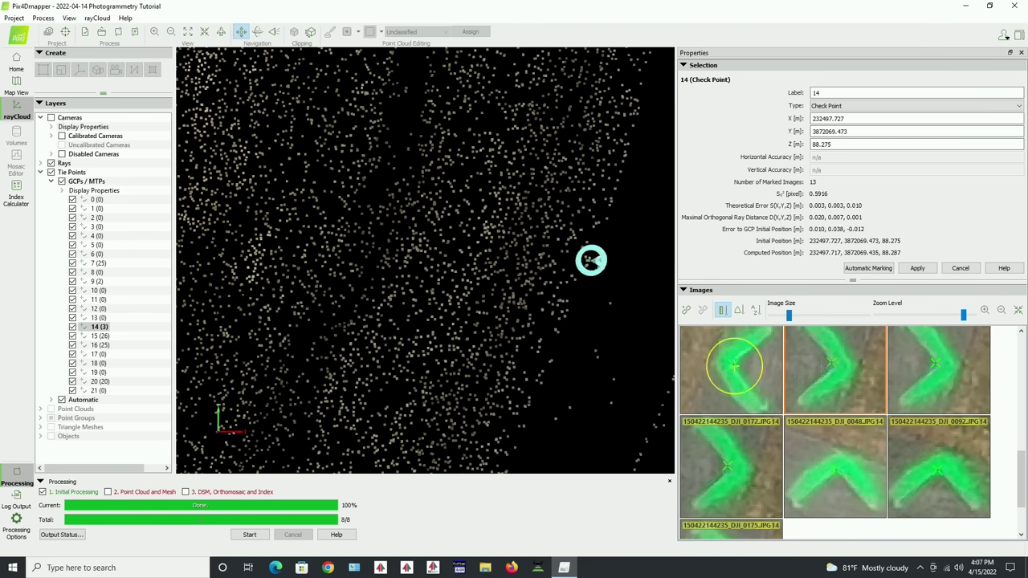
left_click(833, 364)
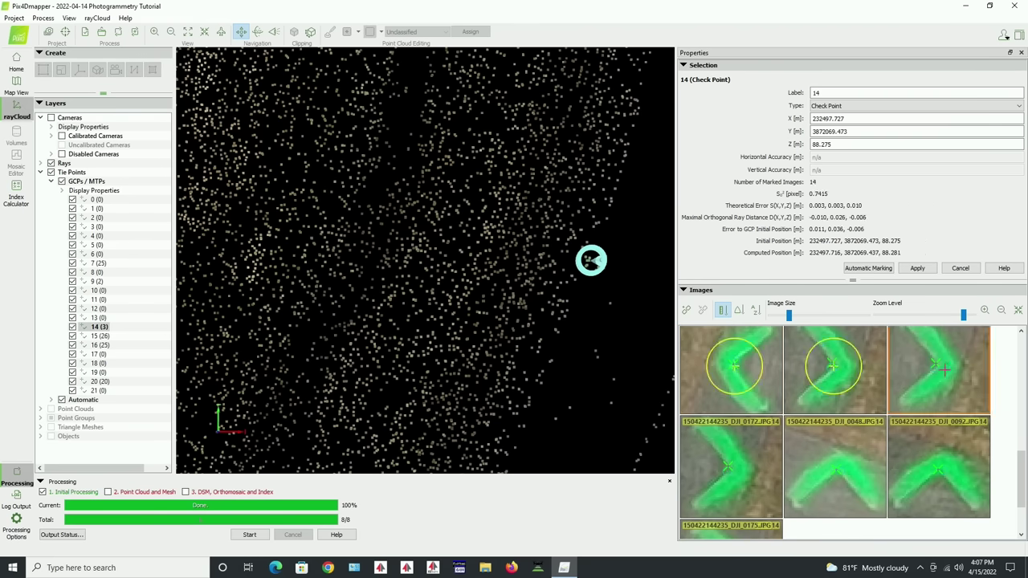
left_click(936, 364)
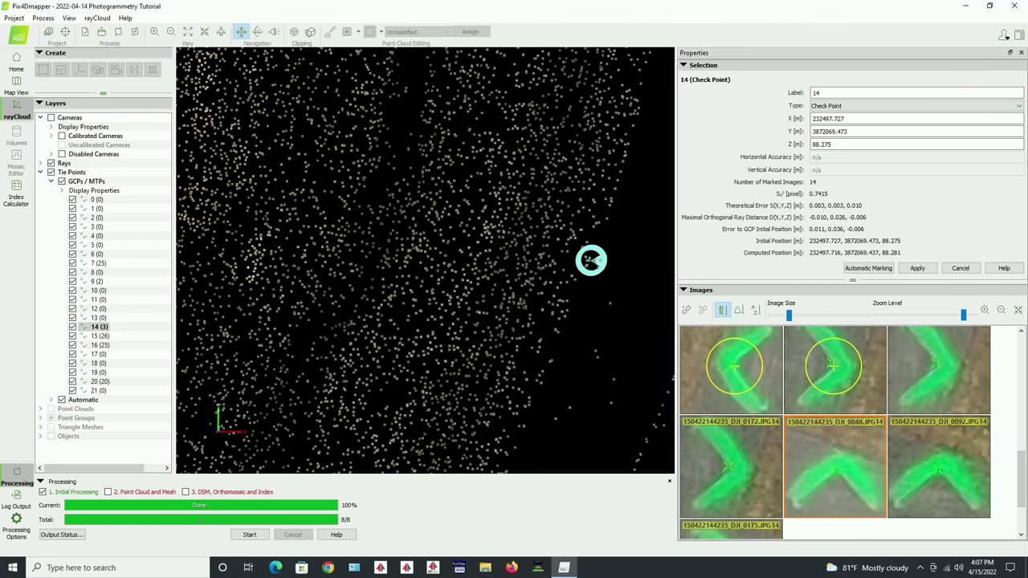
left_click(728, 467)
left_click(837, 473)
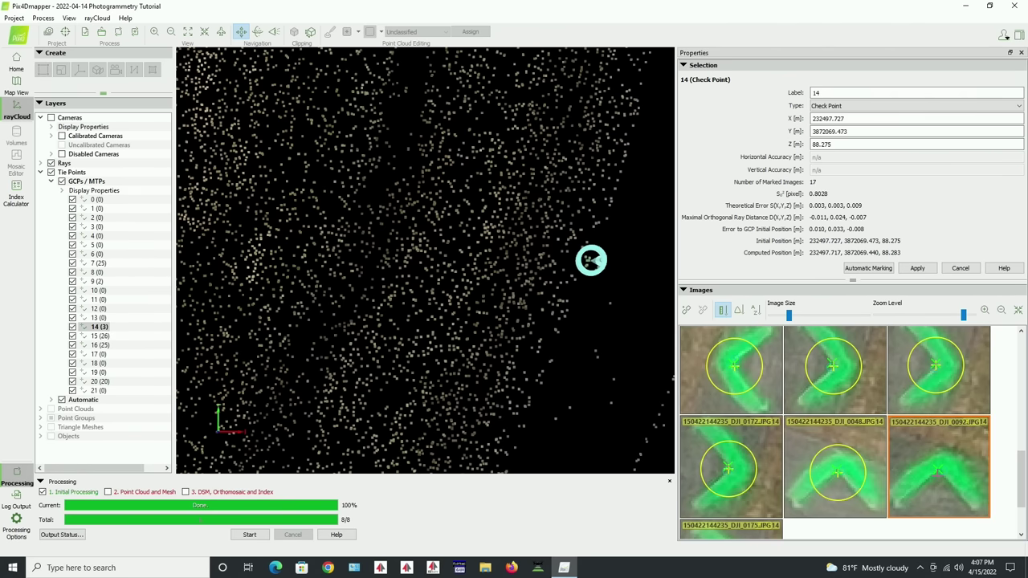
left_click(937, 472)
Mark check point 14 in the last image, DJI_0175, and apply all its marks
left_click_drag(1022, 489, 1023, 517)
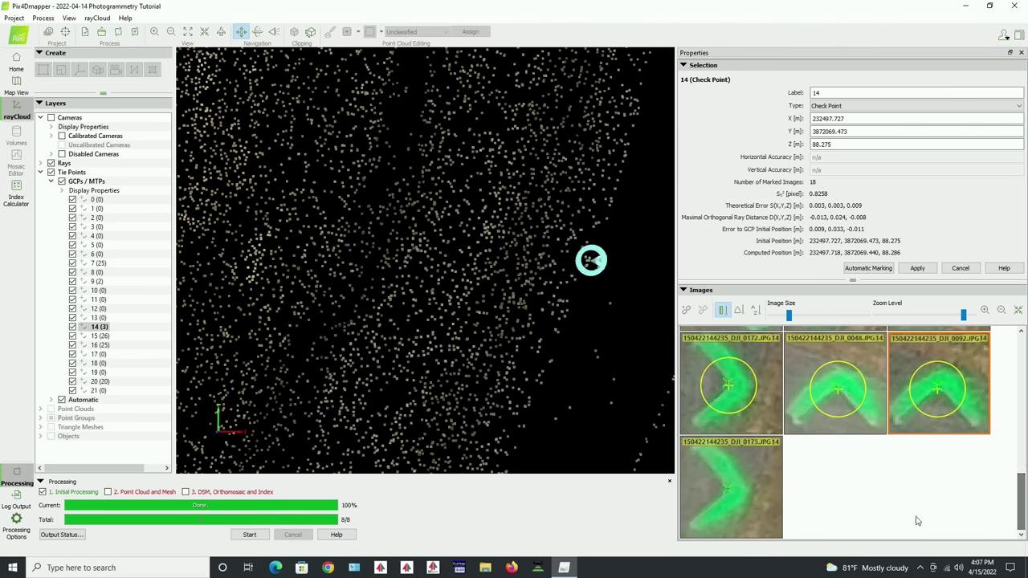
left_click(727, 489)
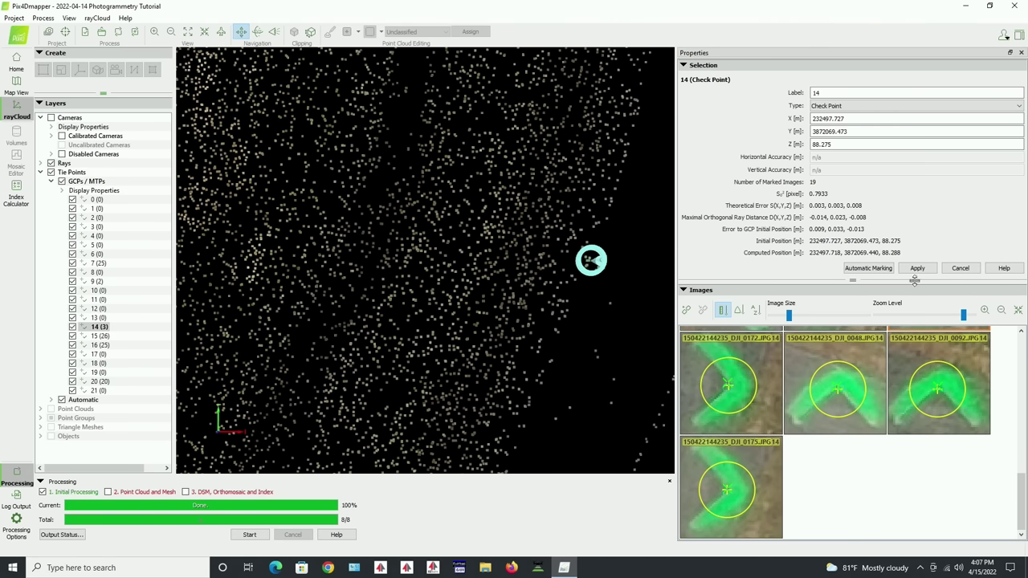
left_click(918, 269)
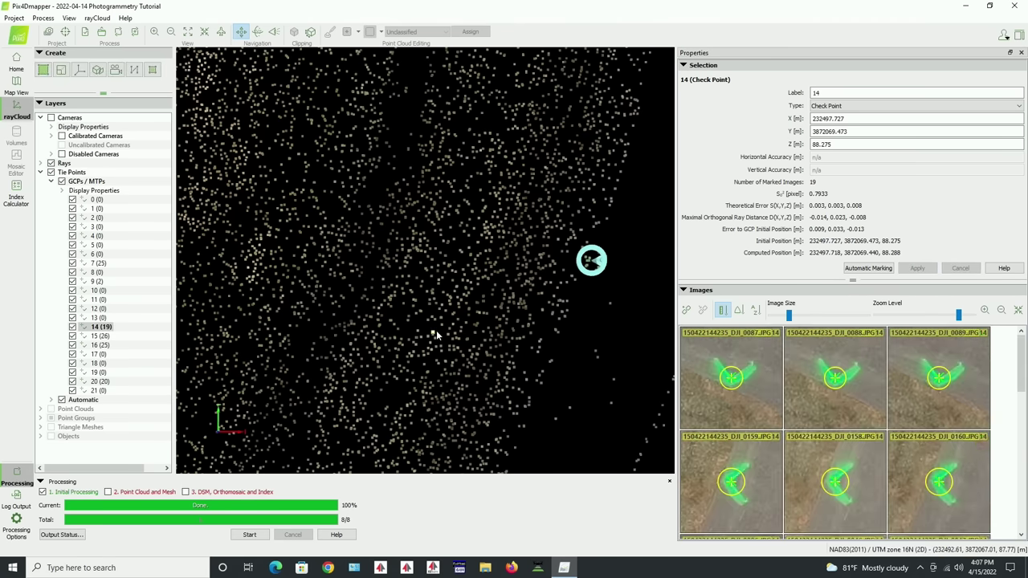
Select check point 13 south of point 14, mark the white rectangle's corner inside the circle in DJI_0043 and DJI_0042, and apply the marks
scroll(482, 333, "up", 1)
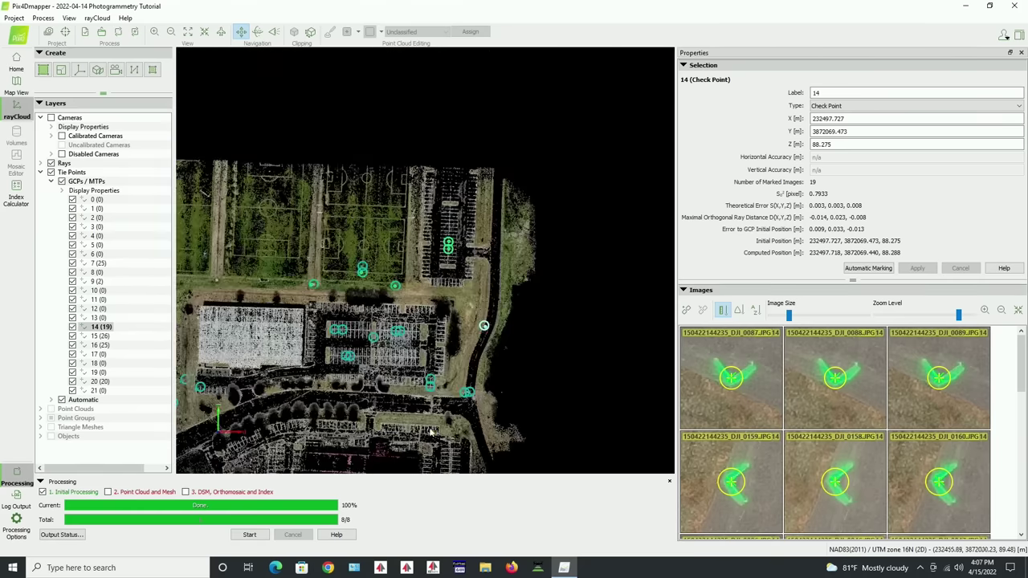
scroll(477, 404, "up", 5)
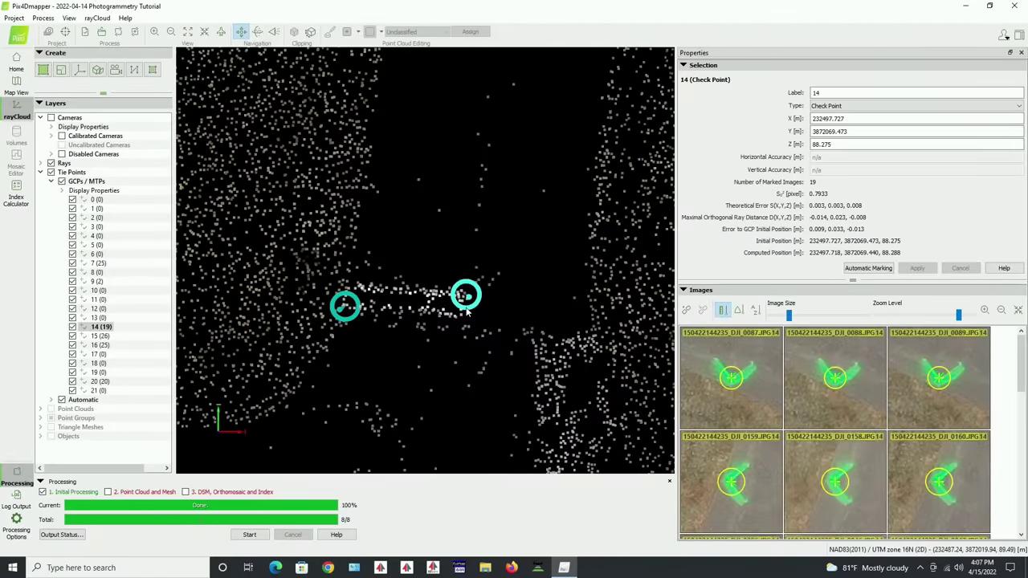
left_click(464, 297)
scroll(715, 377, "up", 3)
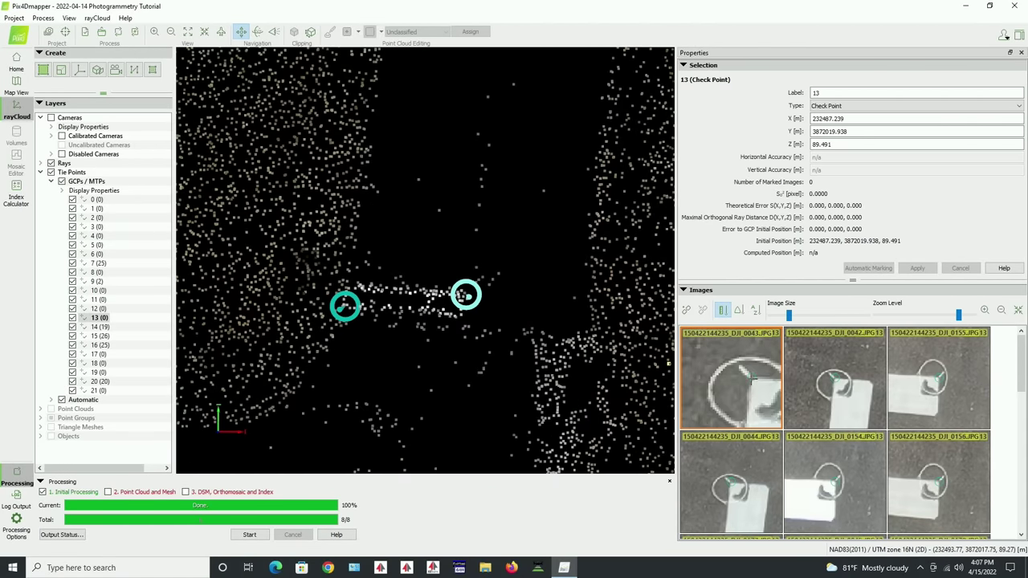
left_click(750, 378)
scroll(836, 380, "up", 3)
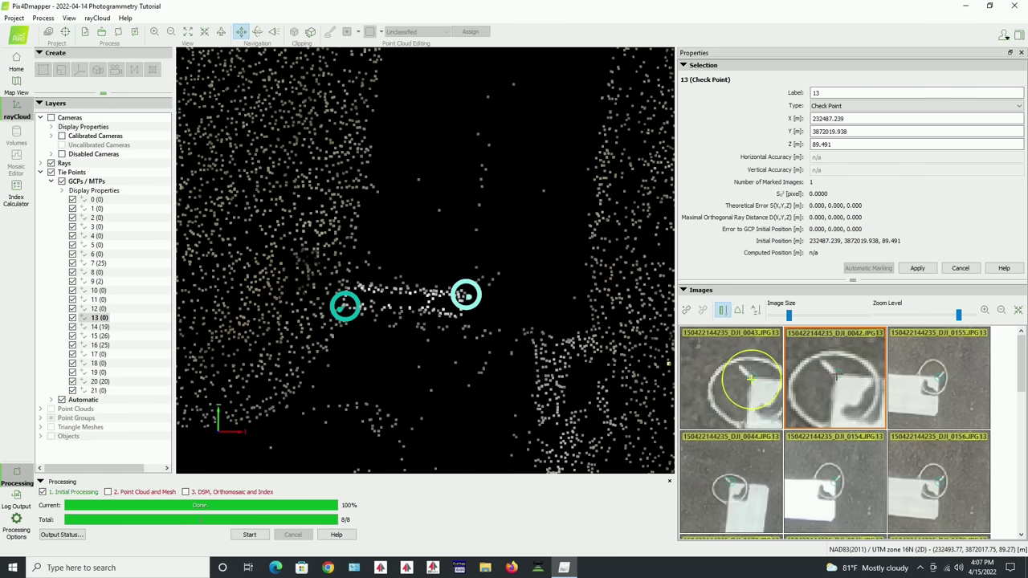
left_click(838, 374)
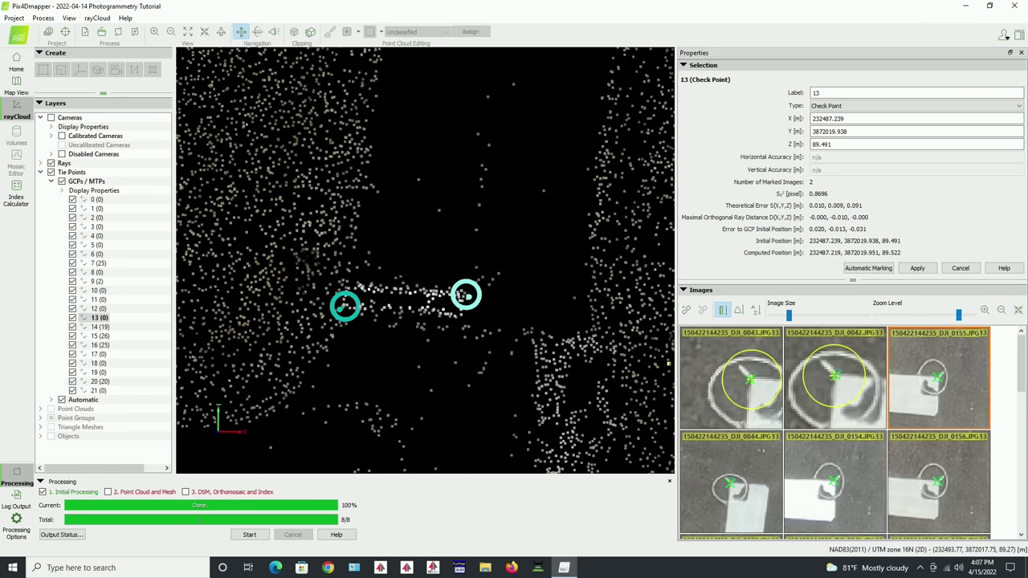
left_click(917, 268)
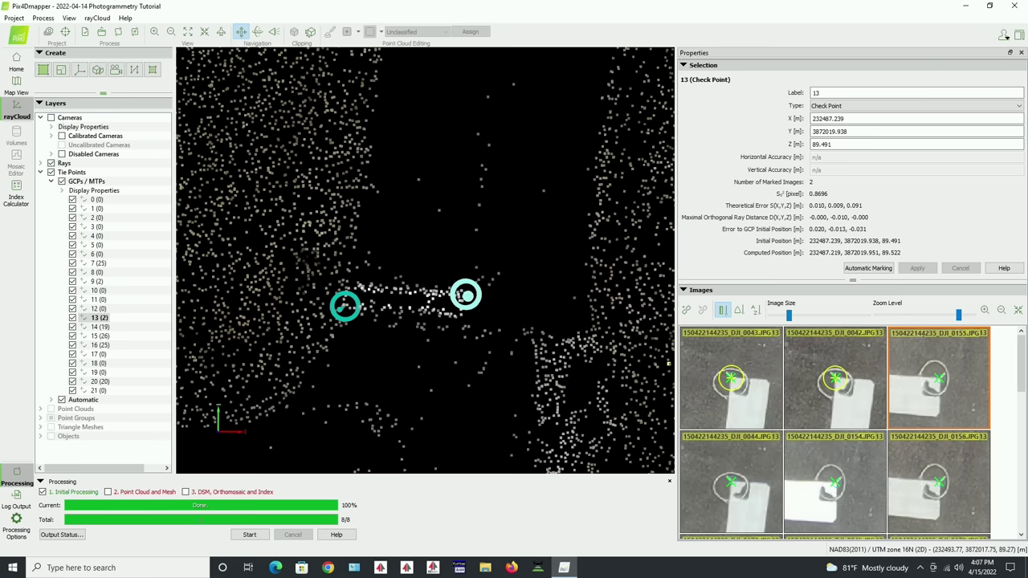
Magnify all image previews and mark the white rectangle's corner for check point 13 in DJI_0155, DJI_0044, DJI_0154 and DJI_0156
left_click_drag(959, 315, 965, 317)
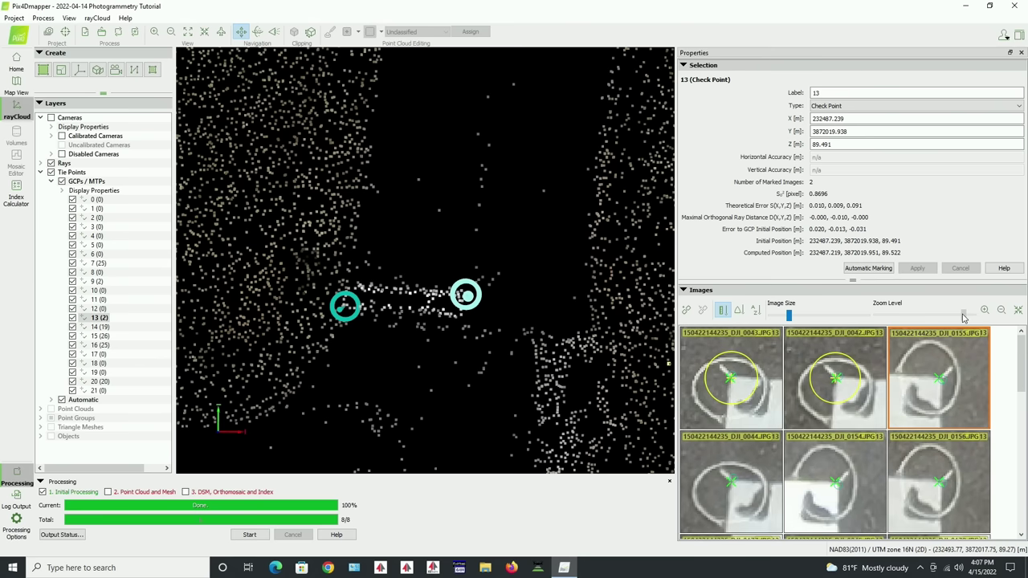
left_click(939, 378)
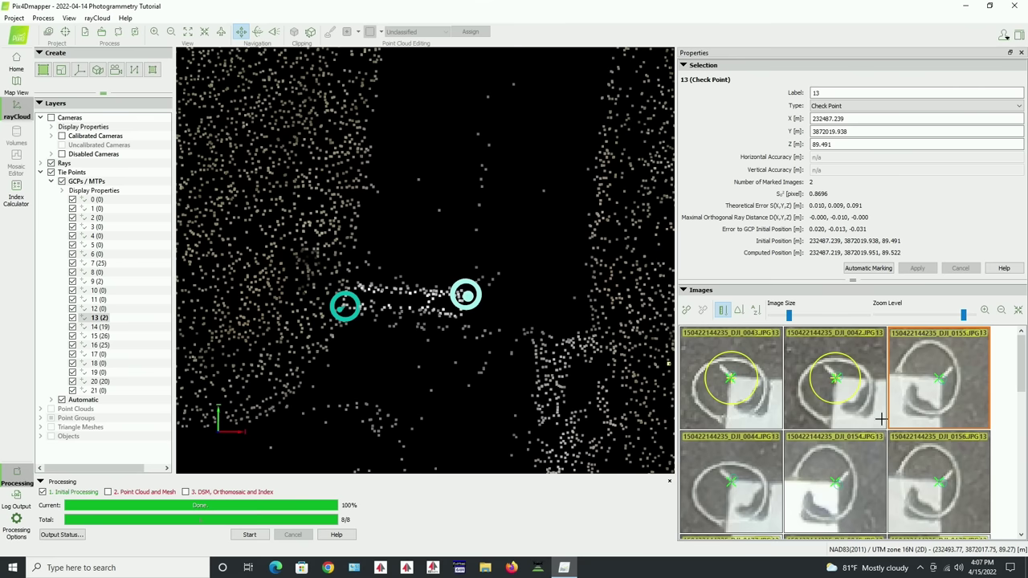
left_click(729, 482)
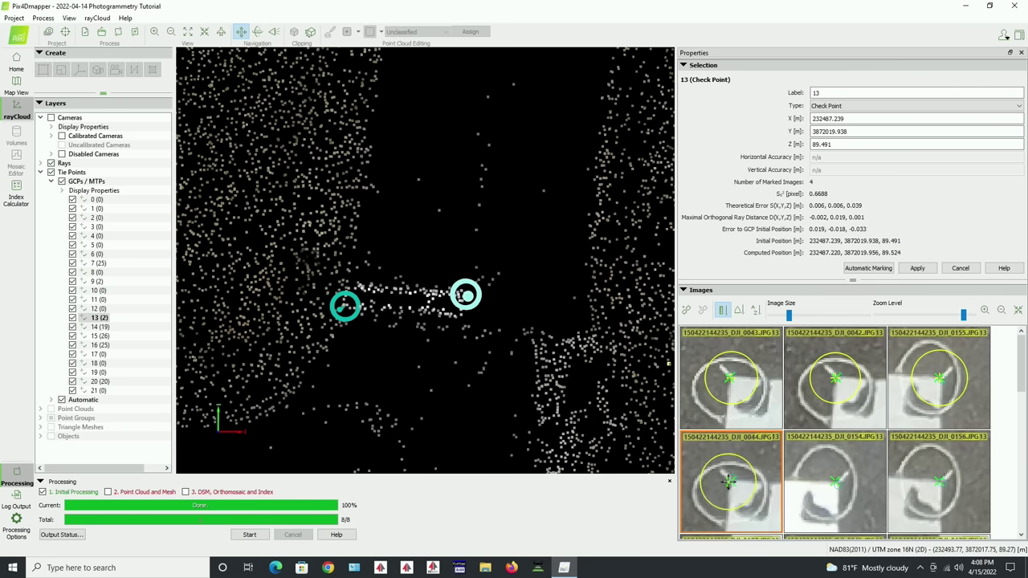
left_click(835, 480)
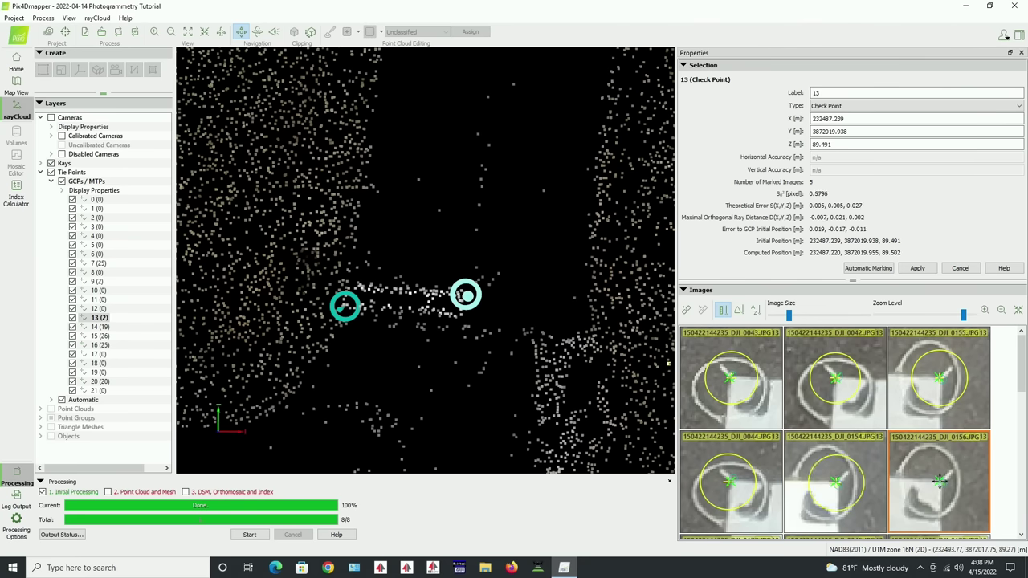
left_click(940, 480)
Mark the white rectangle's corner for check point 13 in the third row of images and in DJI_0041, DJI_0176 and DJI_0047
left_click_drag(1024, 378, 1025, 441)
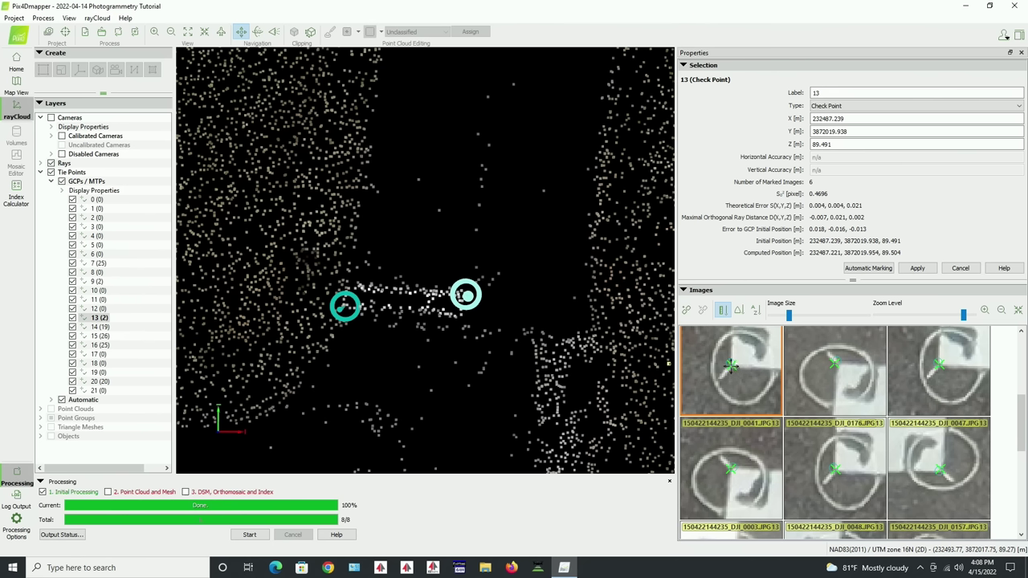
left_click(731, 366)
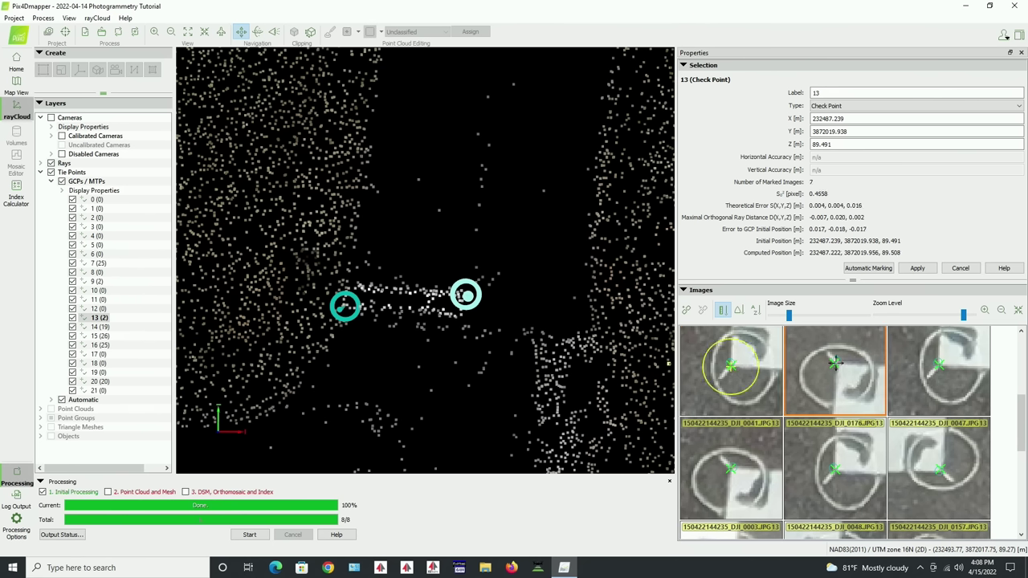
left_click(835, 364)
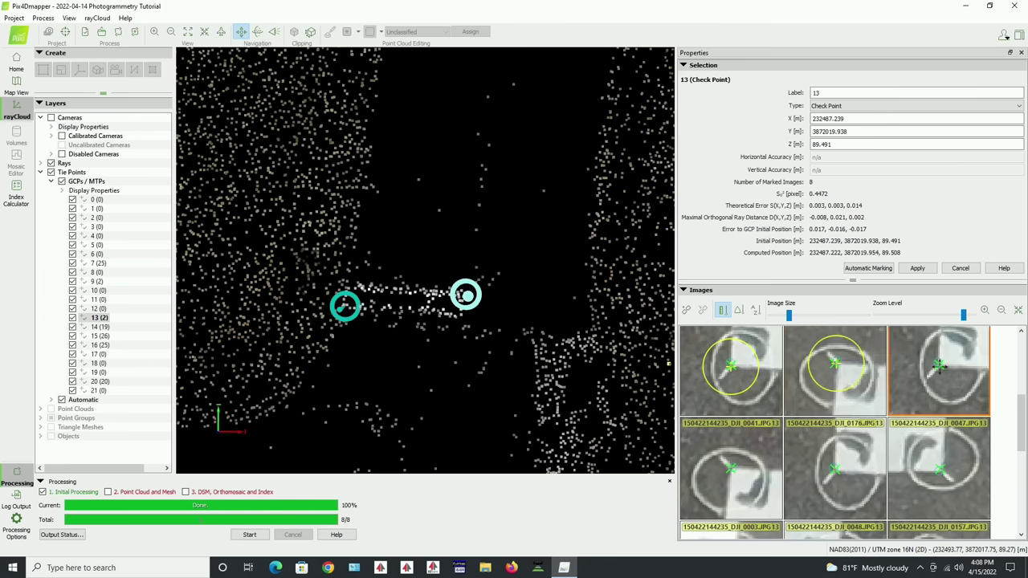
left_click(939, 366)
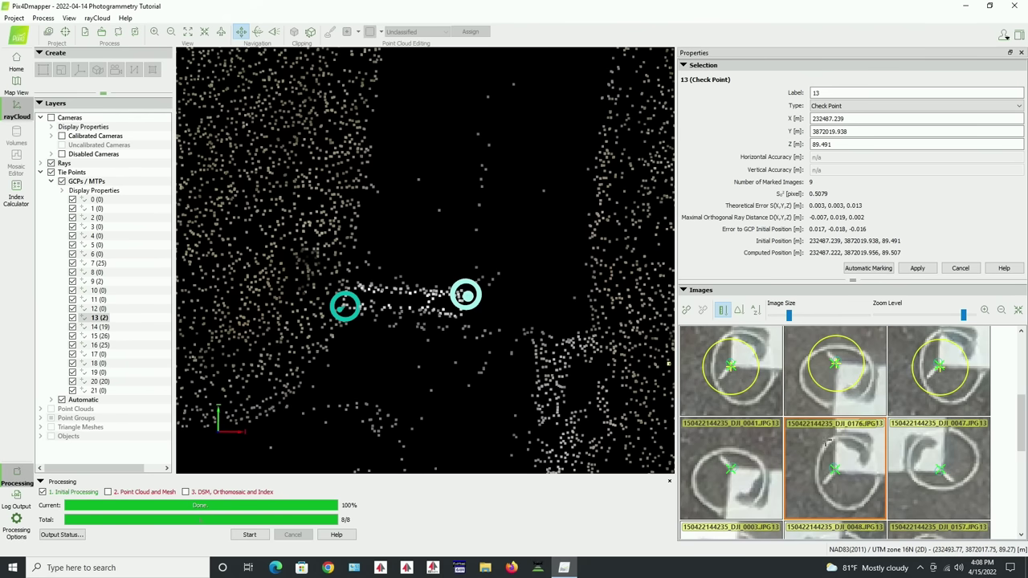
left_click(729, 468)
left_click(836, 471)
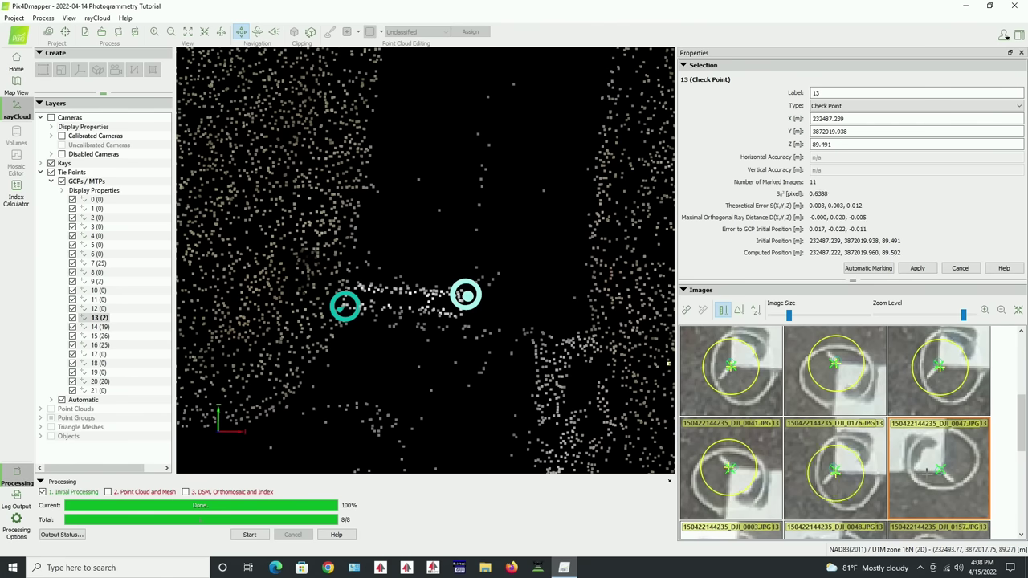
left_click(943, 470)
Mark the white rectangle's corner for check point 13 in DJI_0003, DJI_0048, DJI_0157 and DJI_0179
left_click_drag(1025, 435, 1024, 486)
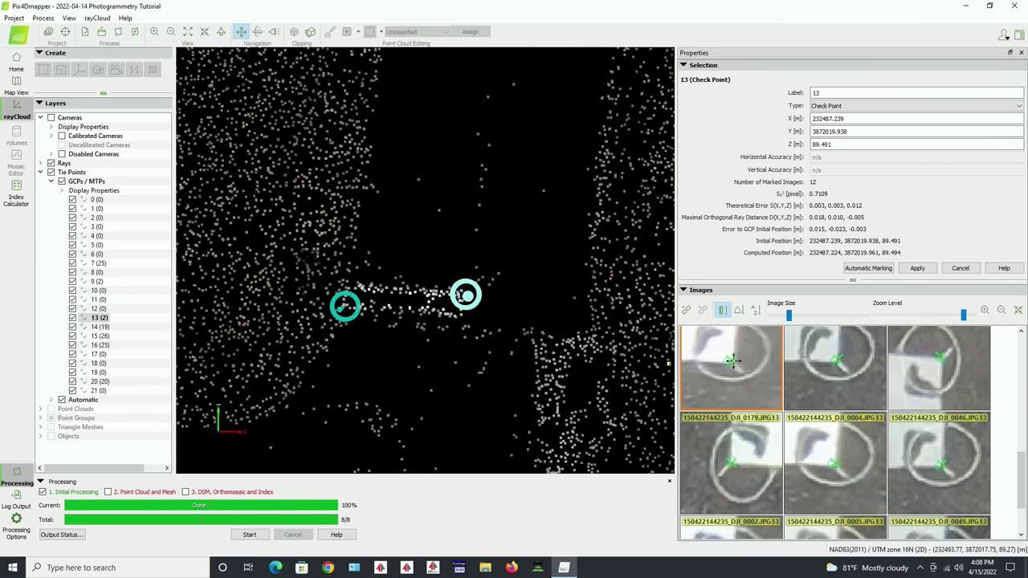
left_click(732, 362)
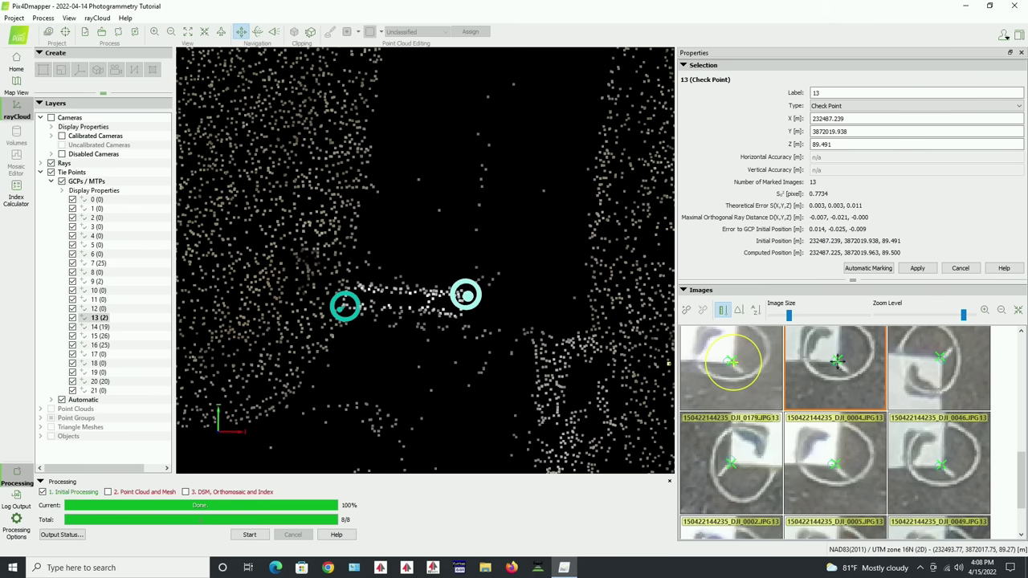
left_click(837, 361)
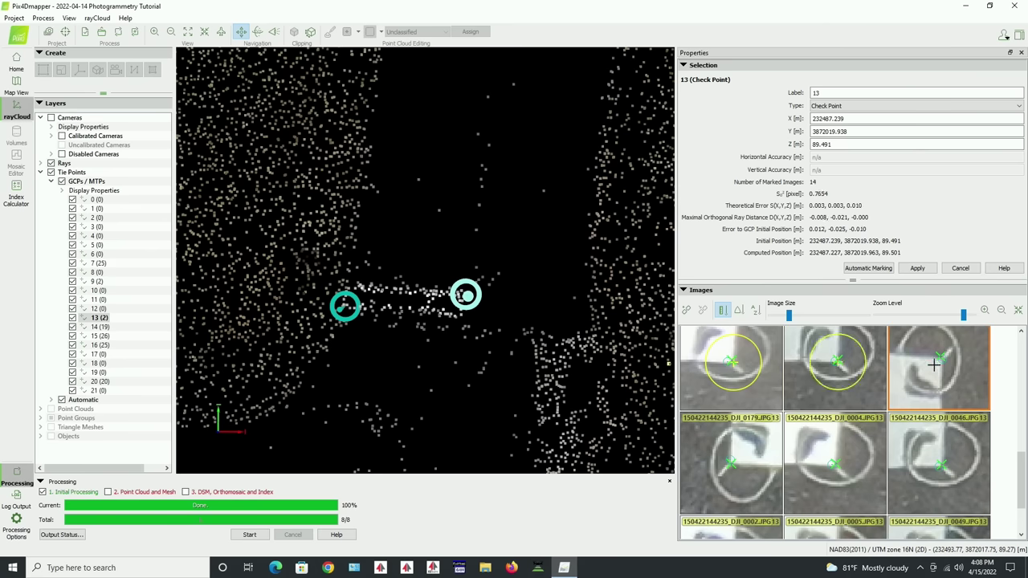
left_click(942, 357)
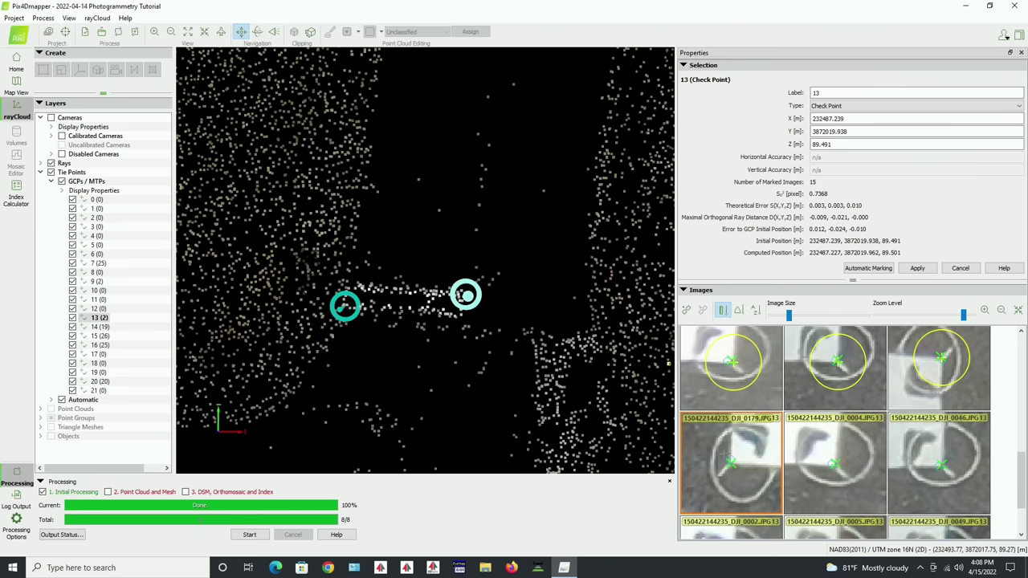
left_click(731, 464)
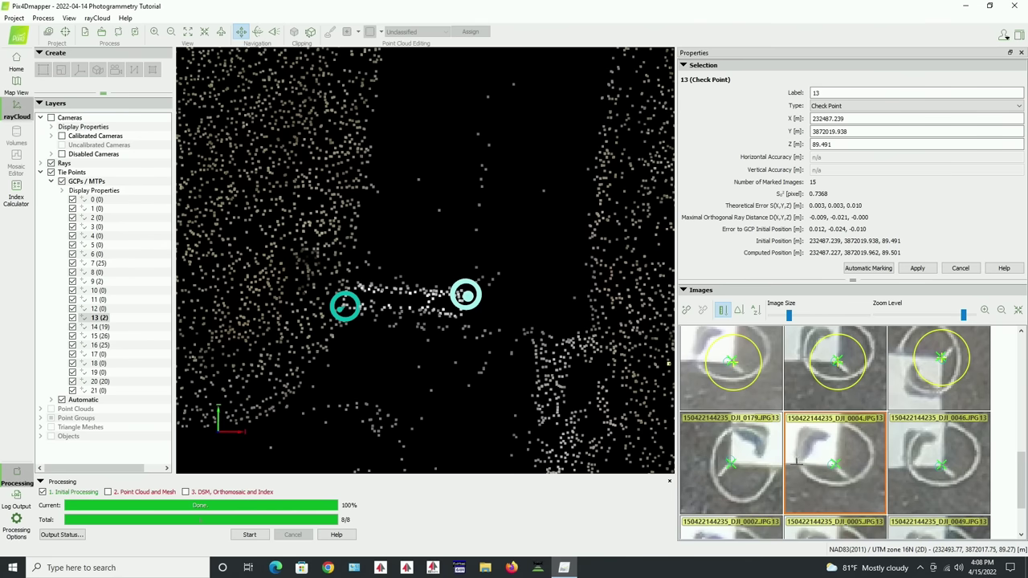
Mark check point 13 at the white paint corner in images DJI_0004, 0046, 0002, 0005 and 0049, and apply the marks
left_click(835, 464)
left_click(944, 466)
left_click_drag(1023, 494, 1022, 516)
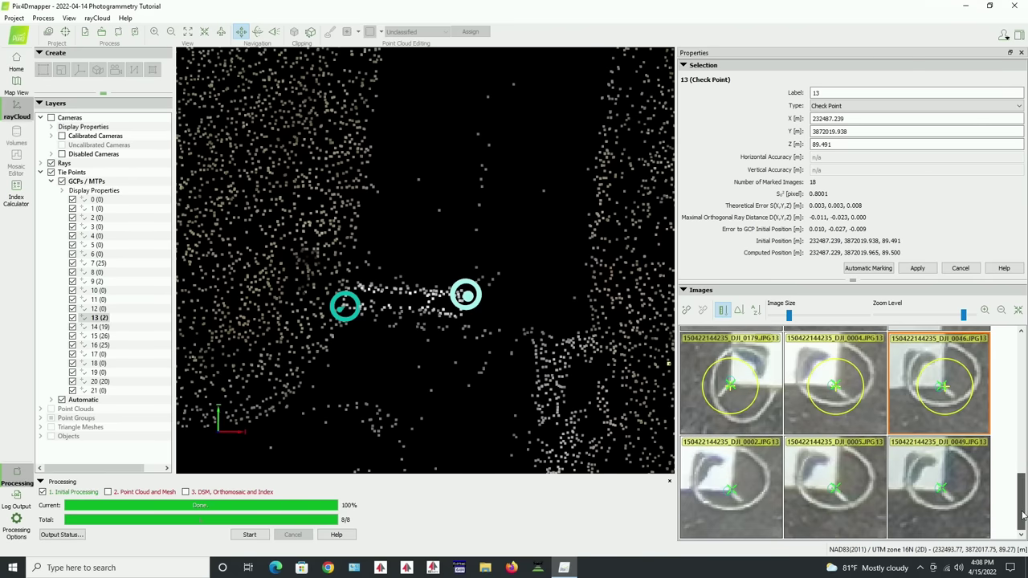
left_click(731, 490)
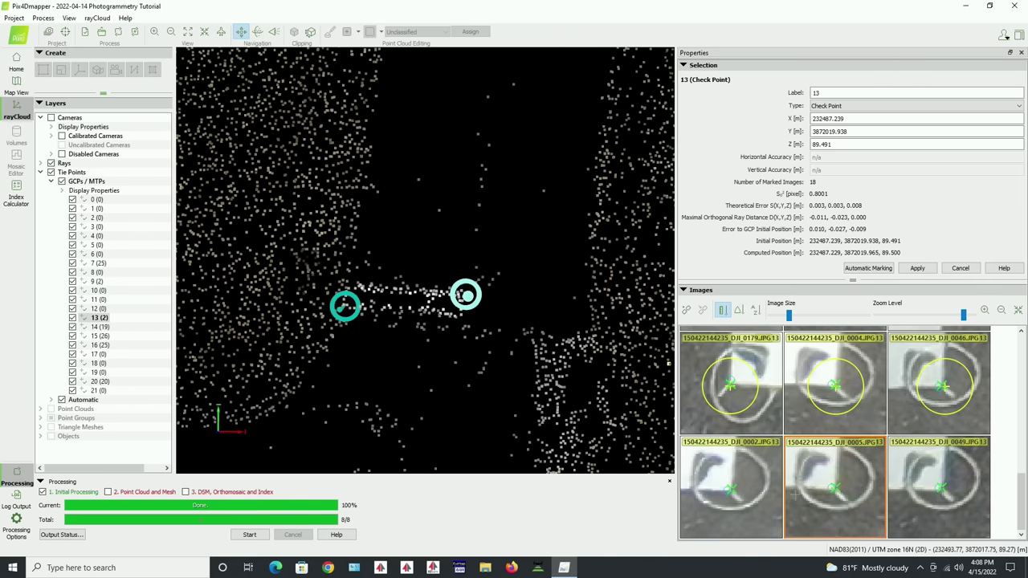
left_click(836, 487)
left_click(944, 488)
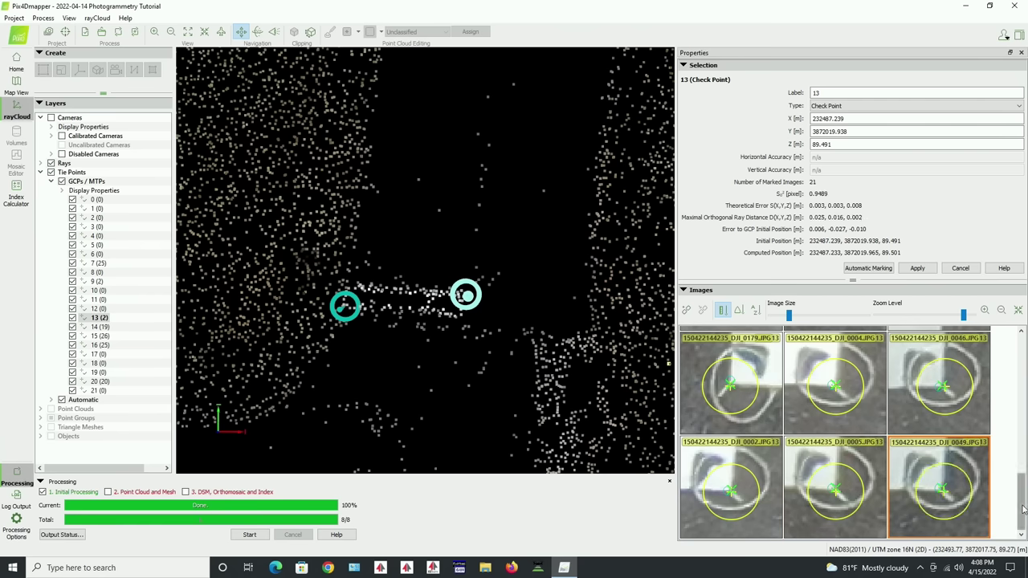
left_click(916, 268)
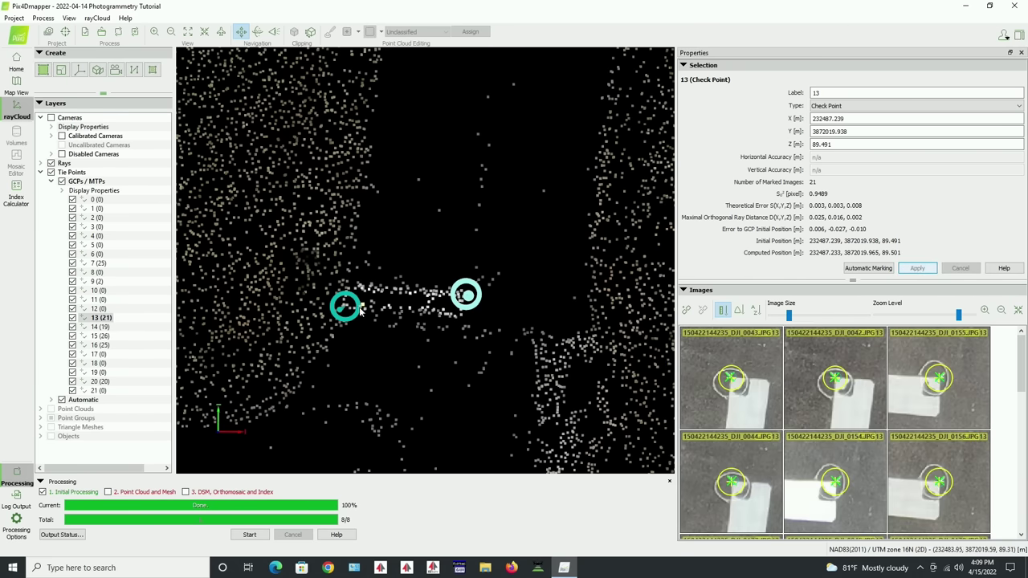
Select check point 12 and mark it at the white paint corner in images DJI_0042, 0043 and 0155, then apply the marks
left_click(345, 311)
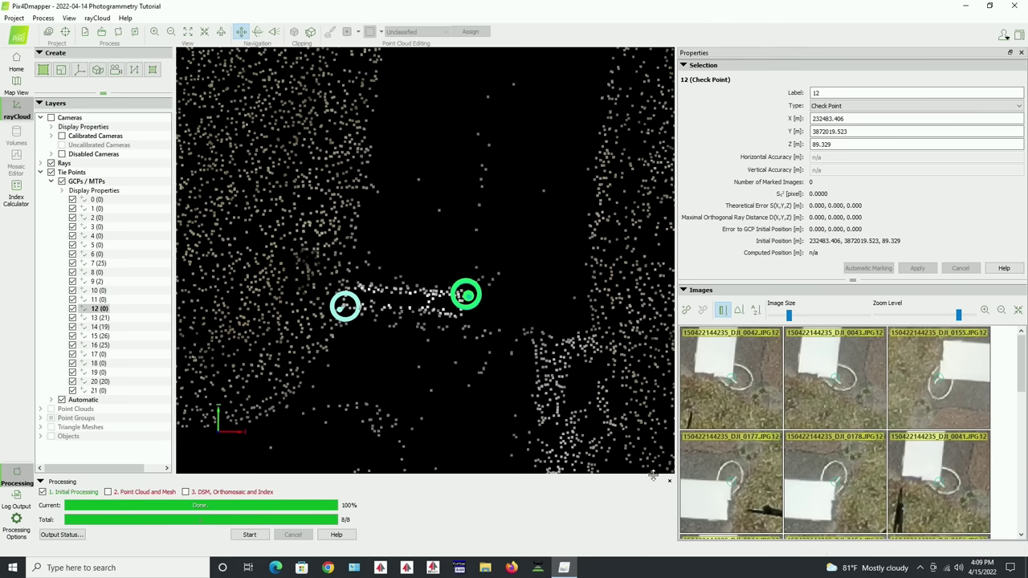
left_click(724, 425)
scroll(747, 379, "up", 4)
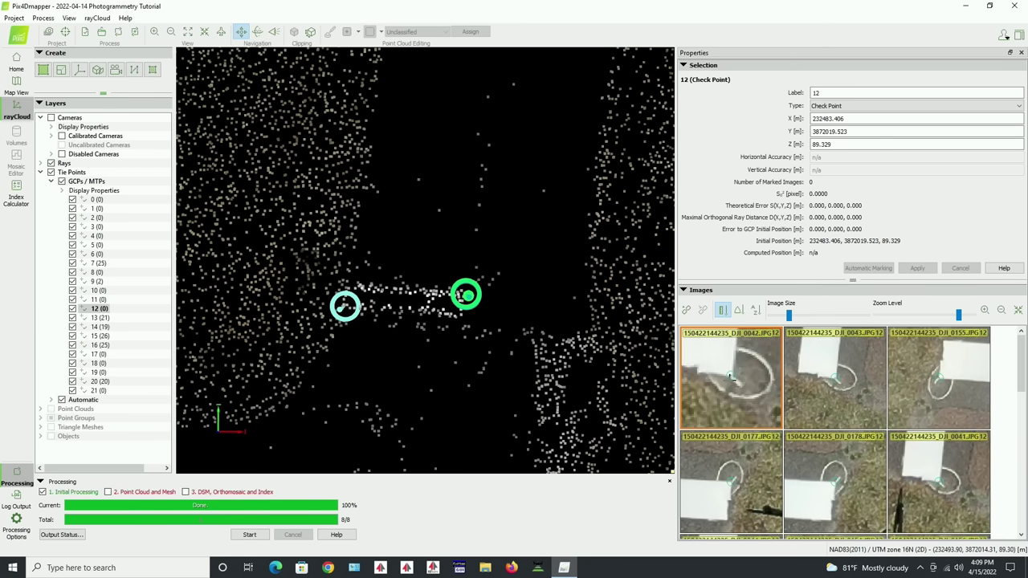
left_click(733, 374)
scroll(853, 388, "up", 4)
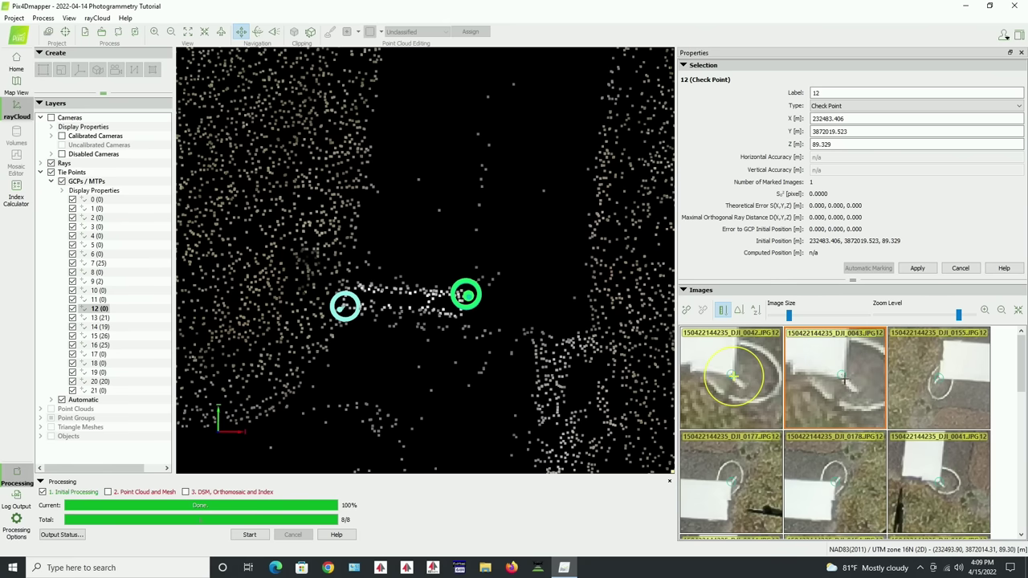
left_click(842, 376)
scroll(915, 376, "up", 4)
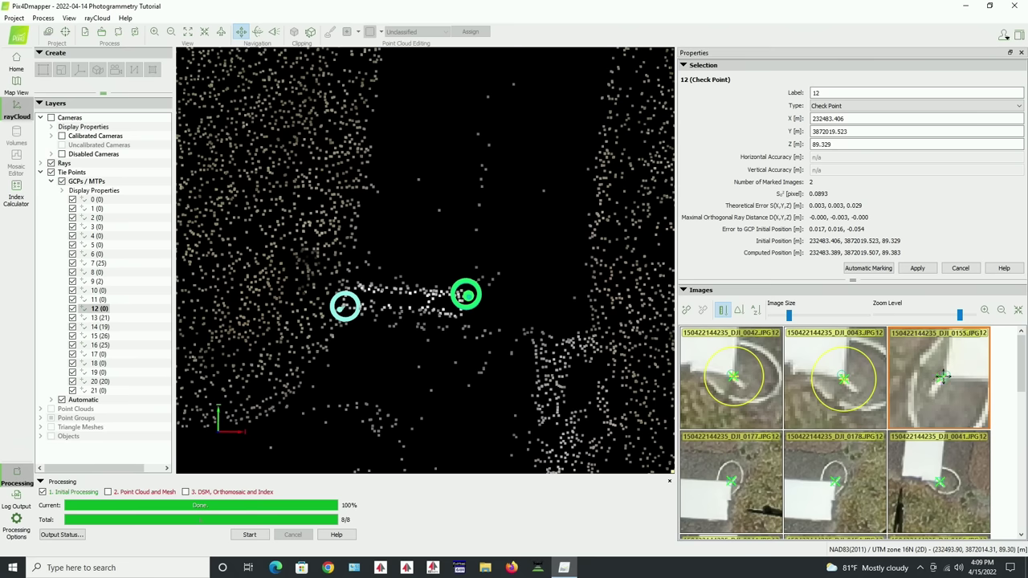
left_click(944, 376)
left_click(923, 269)
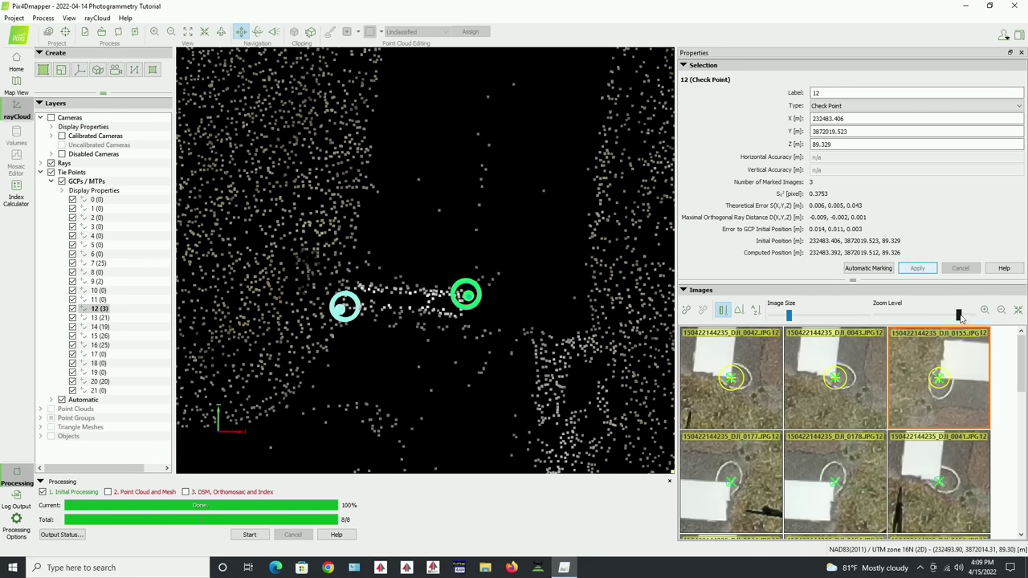
Mark check point 12 at the paint corner in images DJI_0177, 0178, 0041, 0044, 0154 and 0156
left_click_drag(959, 315, 968, 318)
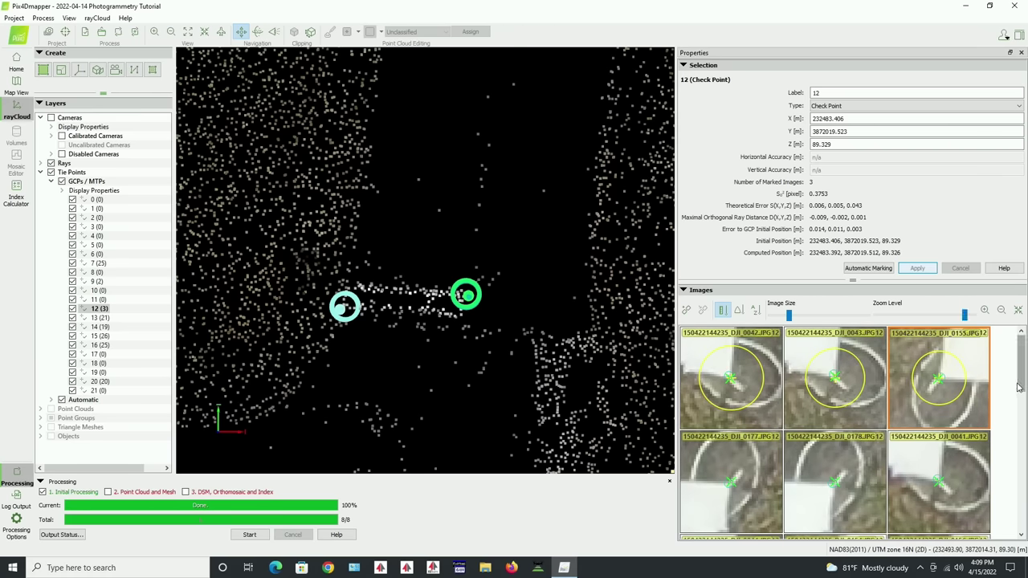
left_click_drag(1021, 381, 1020, 409)
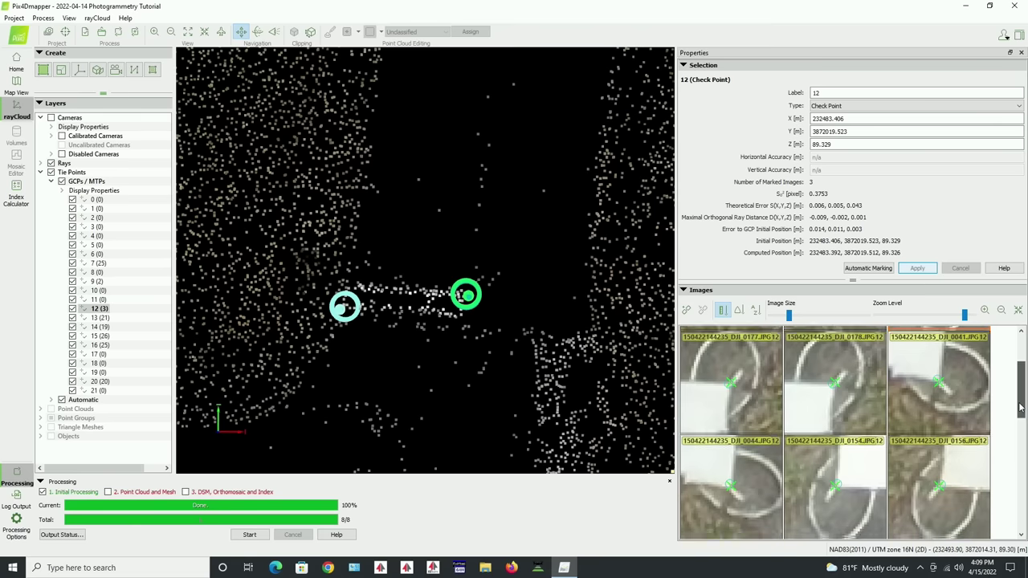
left_click(728, 381)
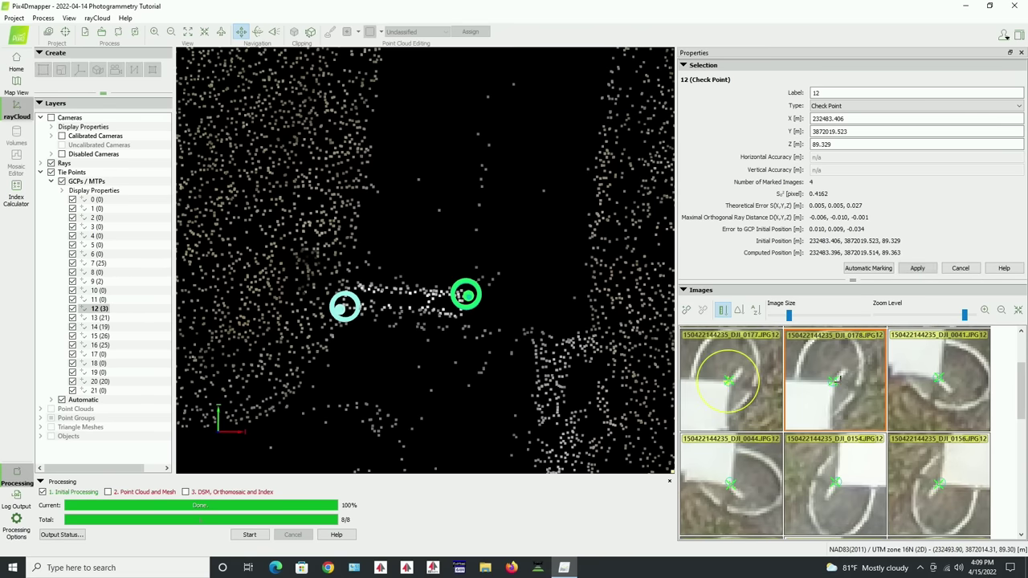
left_click(834, 381)
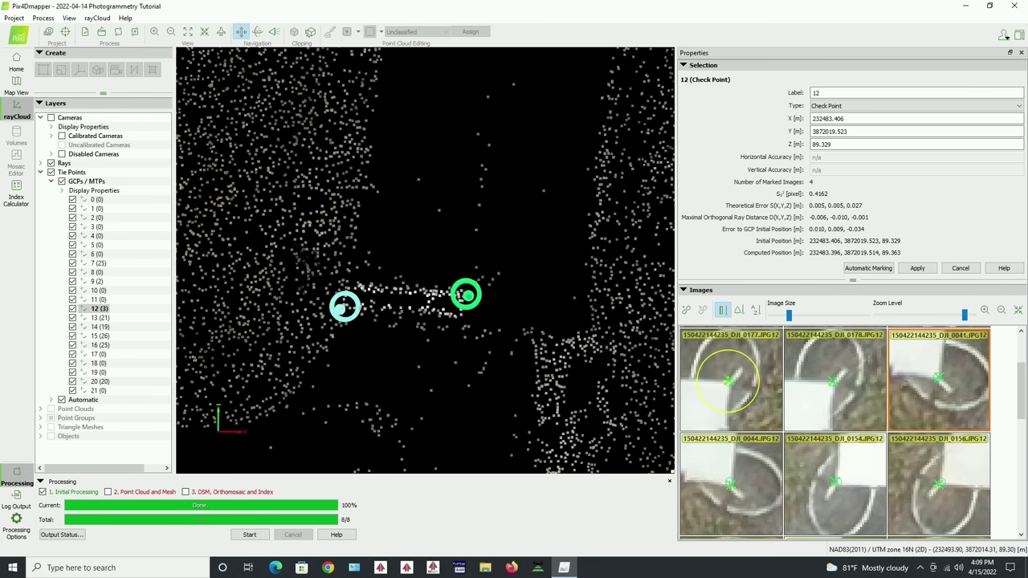
left_click(940, 378)
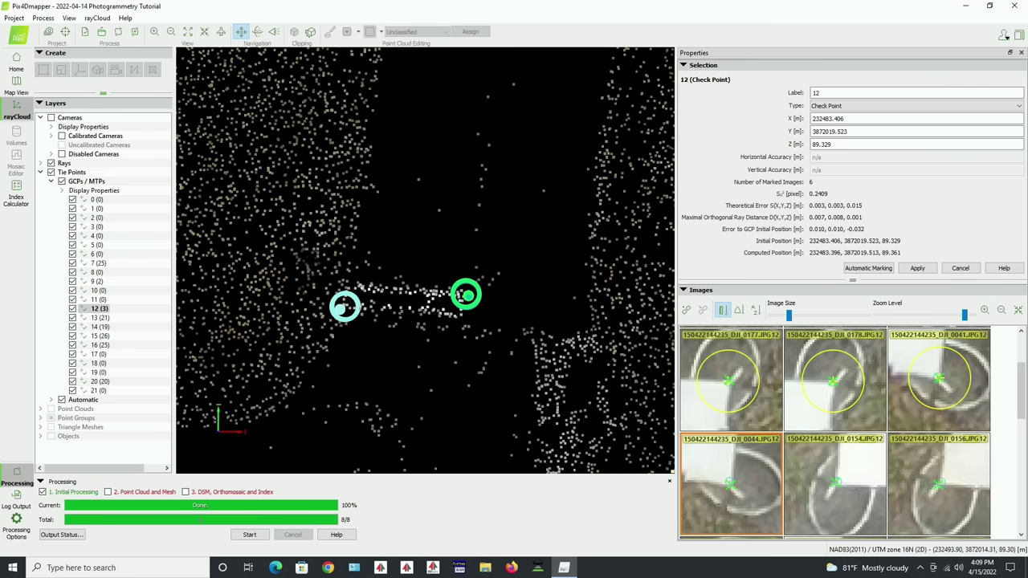
left_click(732, 485)
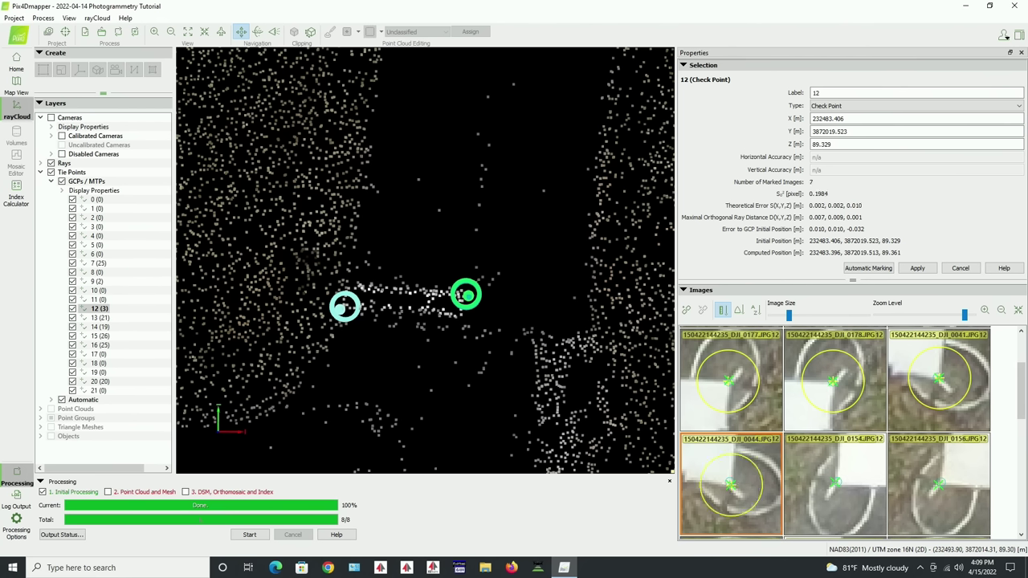
left_click(836, 482)
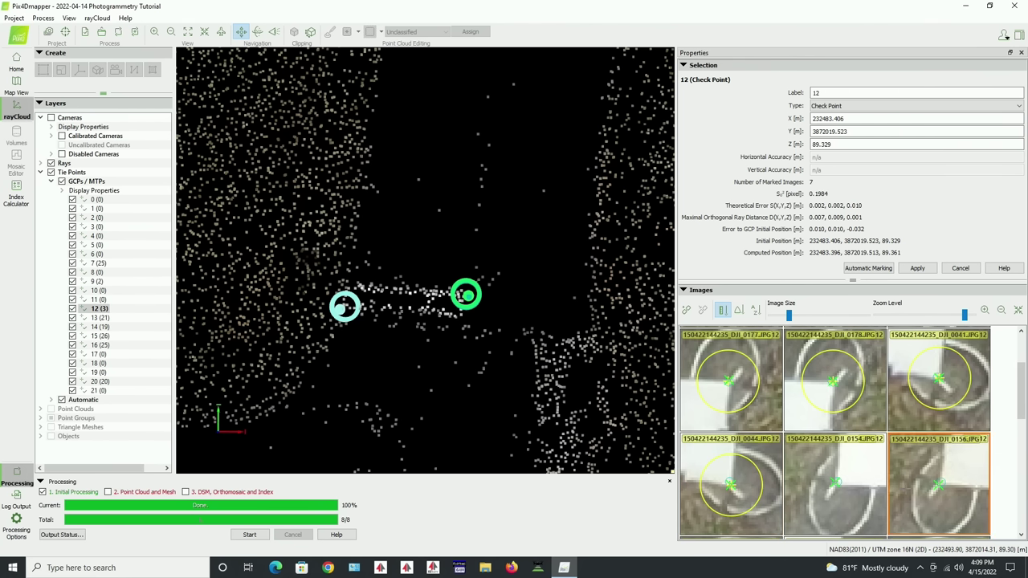
left_click(940, 484)
Mark check point 12 at the paint corner in images DJI_0176, 0045, 0179, 0047, 0048 and 0157
left_click_drag(1023, 389, 1025, 443)
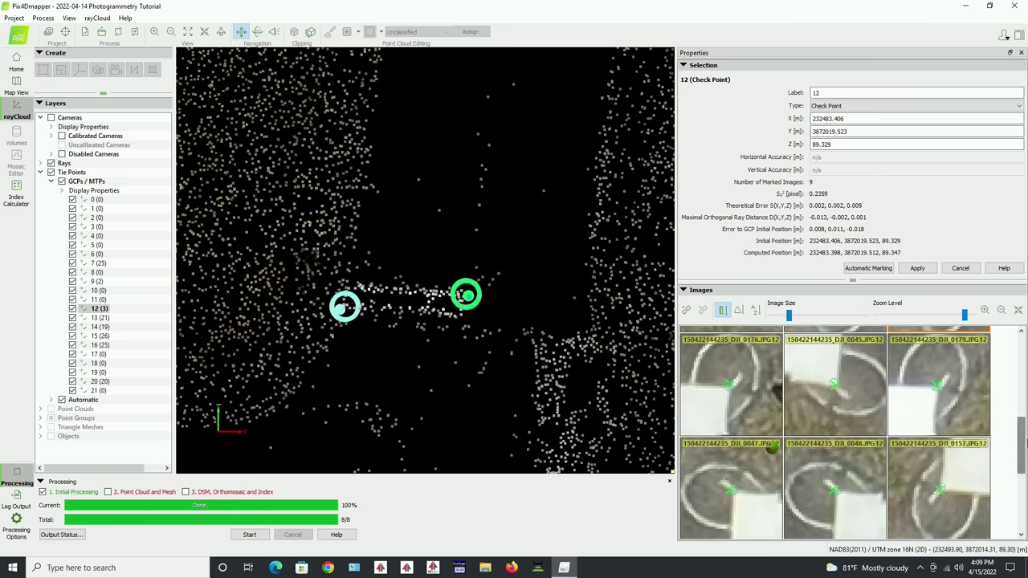
left_click(728, 387)
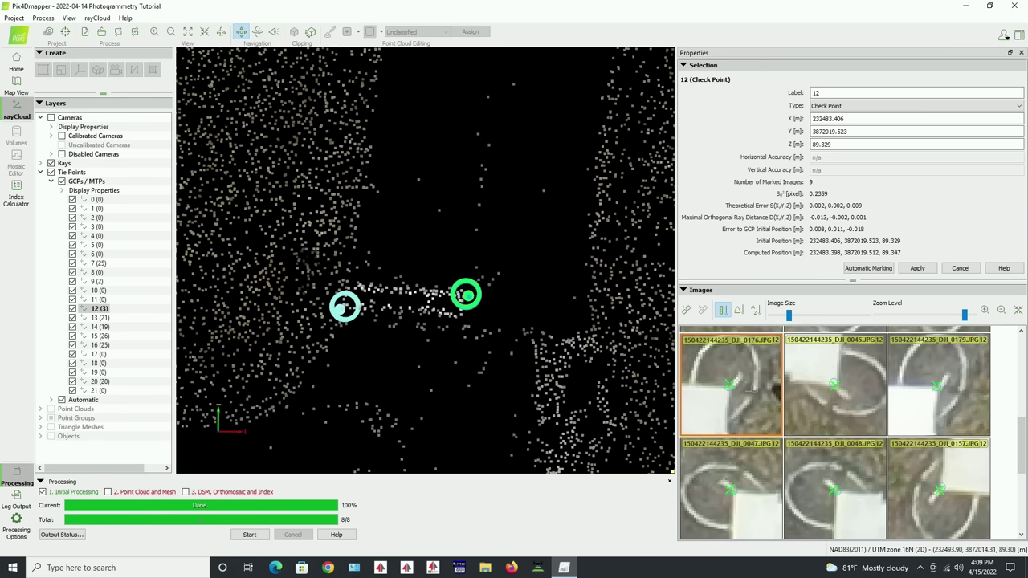
left_click(728, 386)
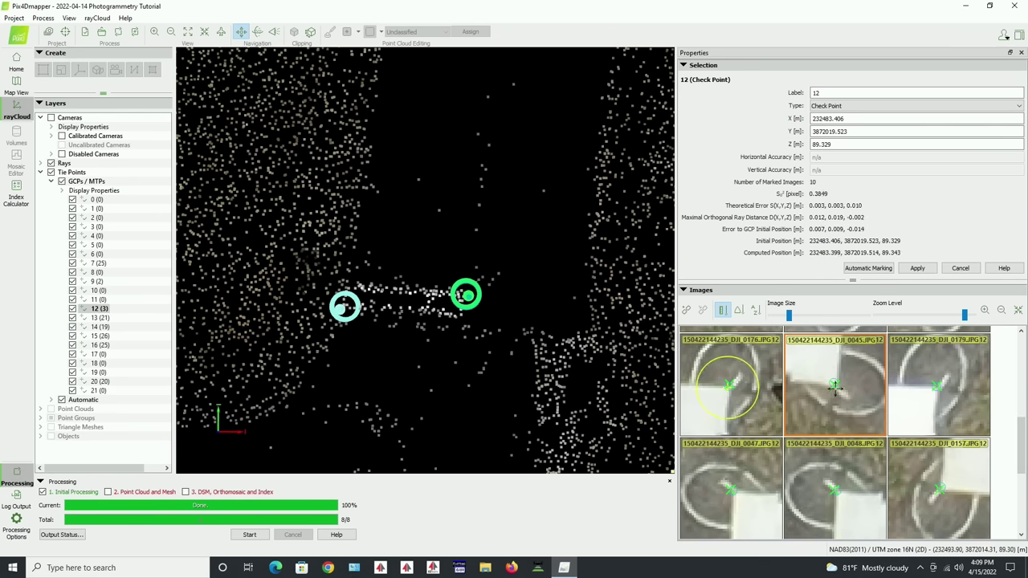
left_click(837, 386)
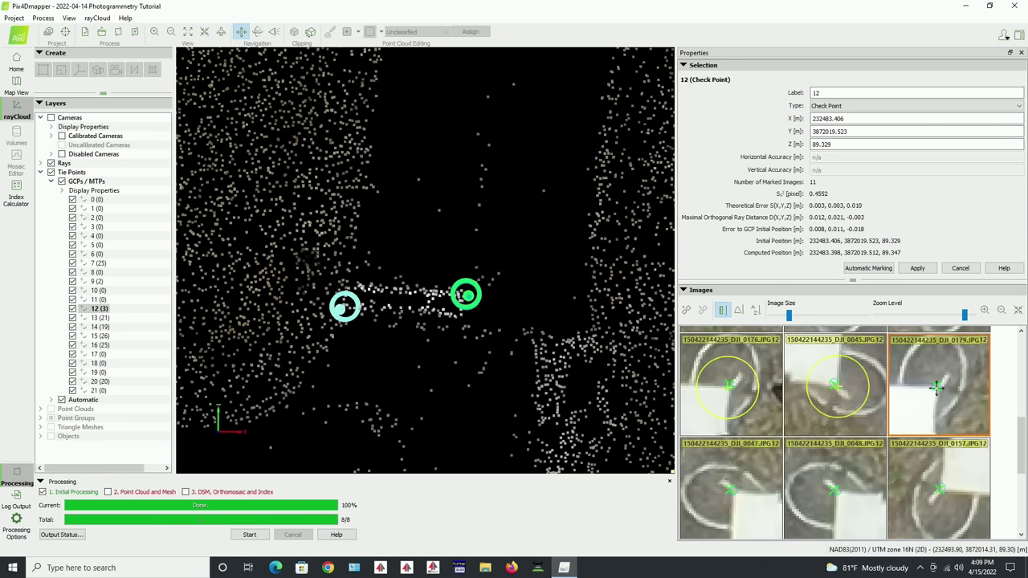
left_click(938, 387)
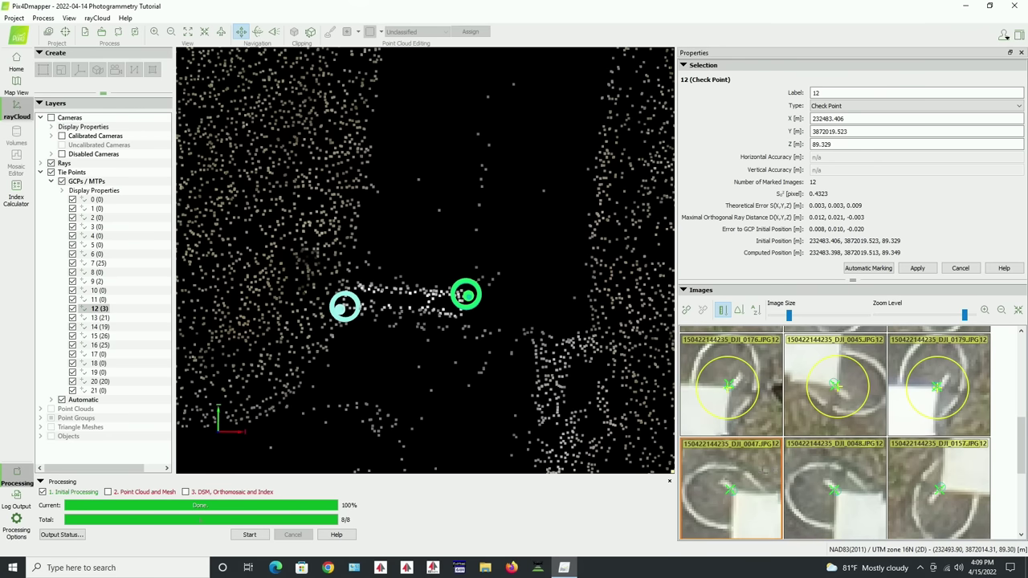
left_click(730, 492)
left_click(835, 492)
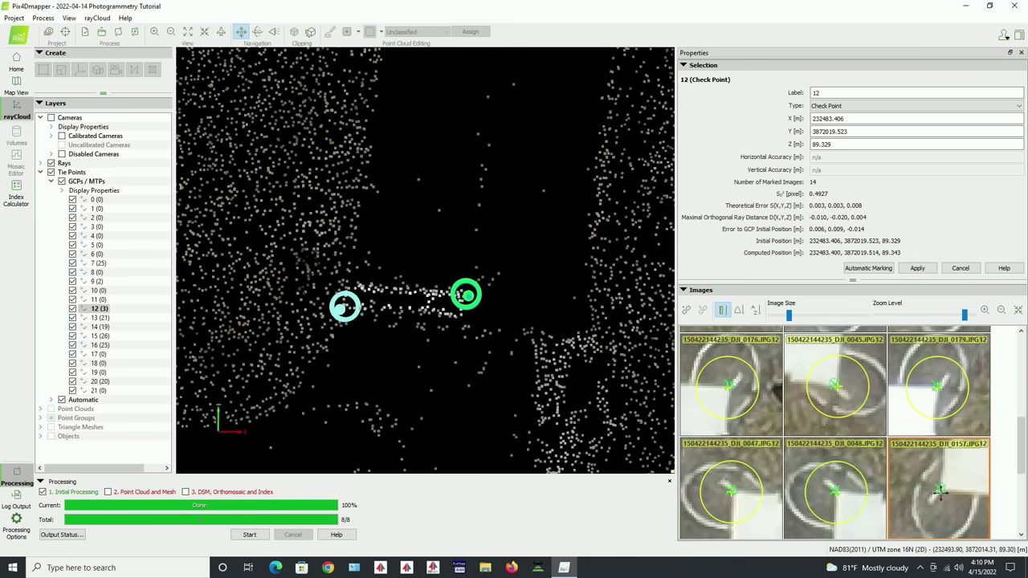
left_click(940, 492)
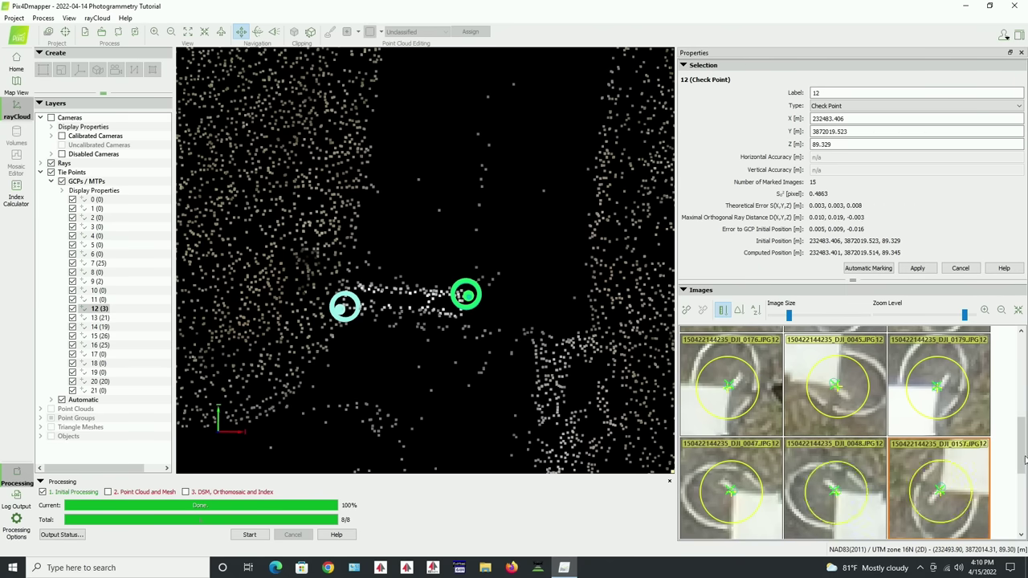
Mark check point 12 in images DJI_0003, 0004, 0005, 0046, 0049 and 0002, and apply all its marks
scroll(1023, 460, "down", 5)
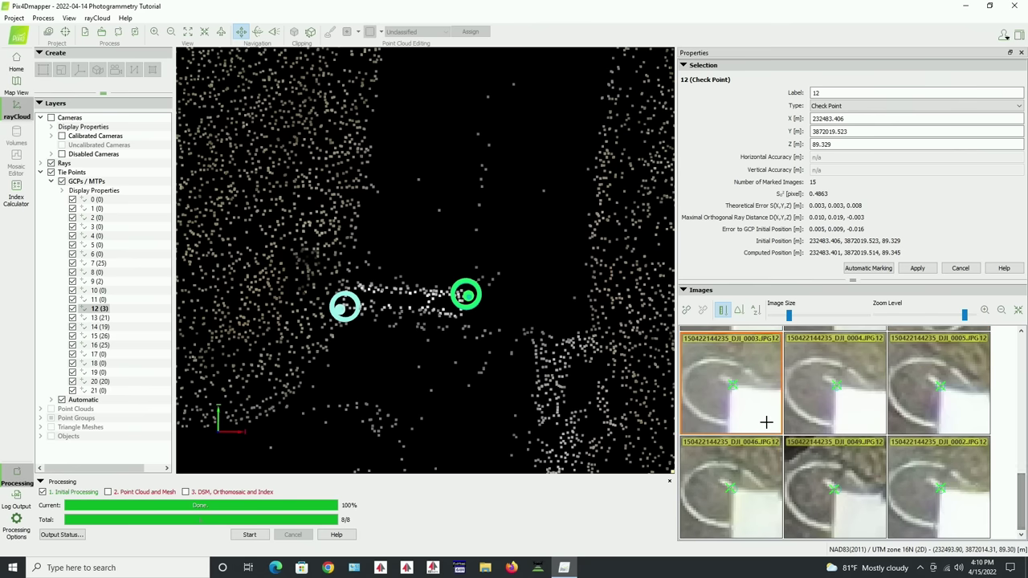
left_click(729, 387)
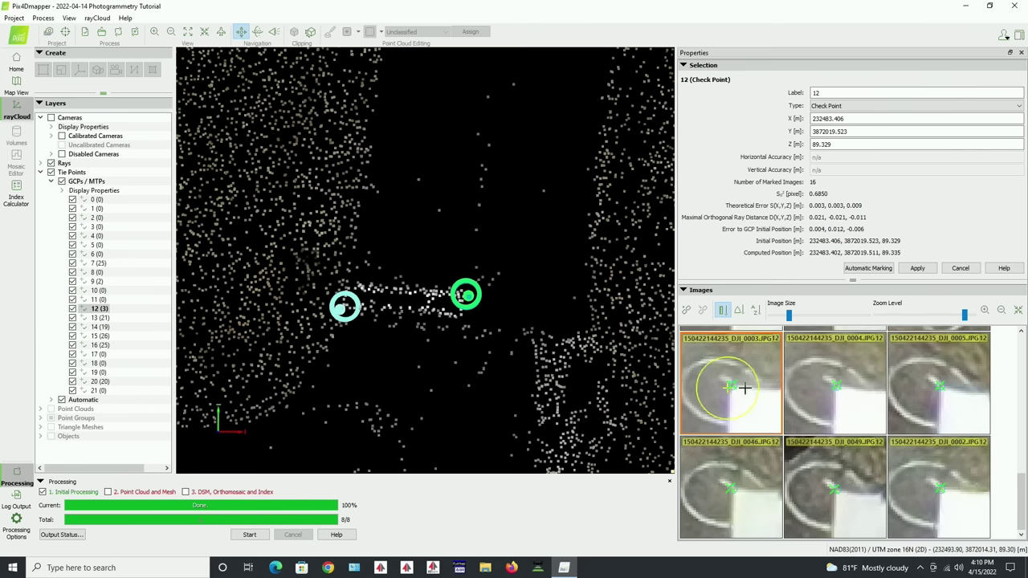
left_click(834, 386)
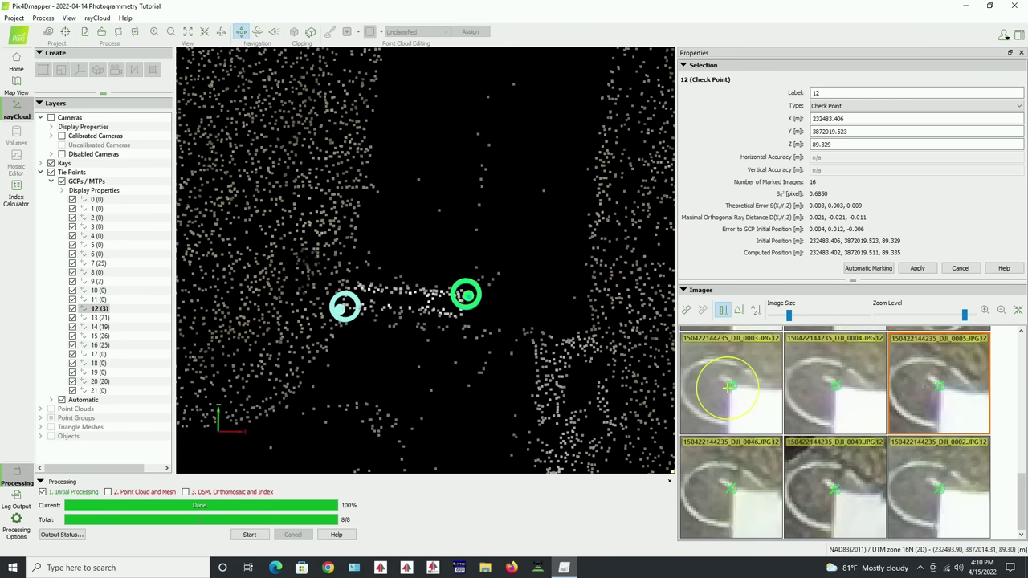
left_click(937, 386)
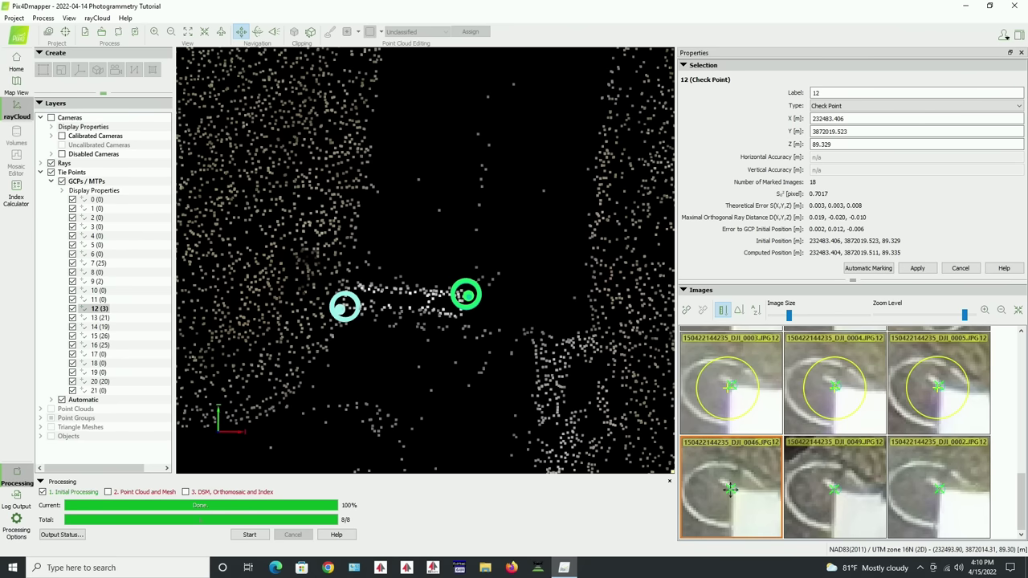
left_click(729, 489)
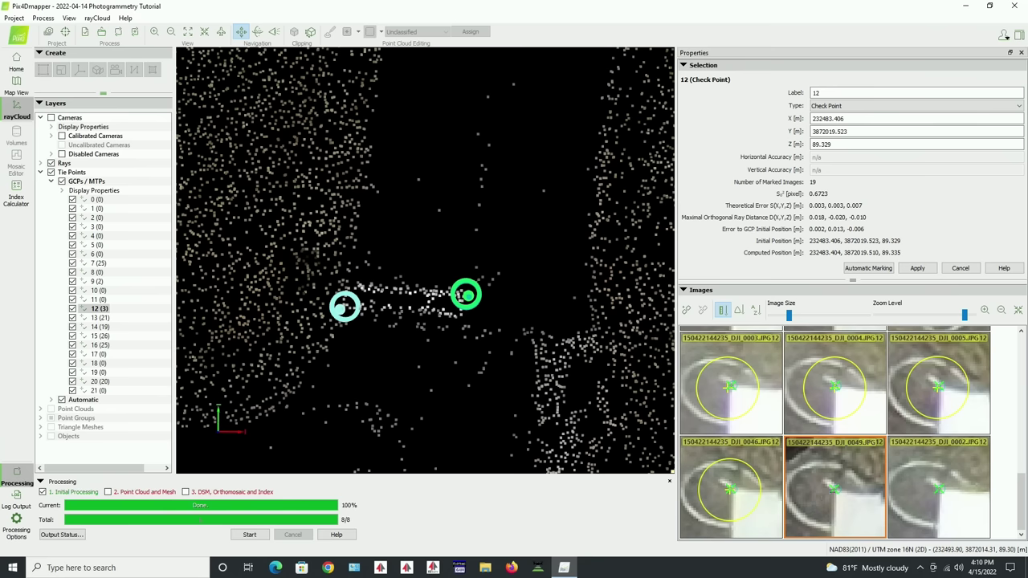
left_click(834, 489)
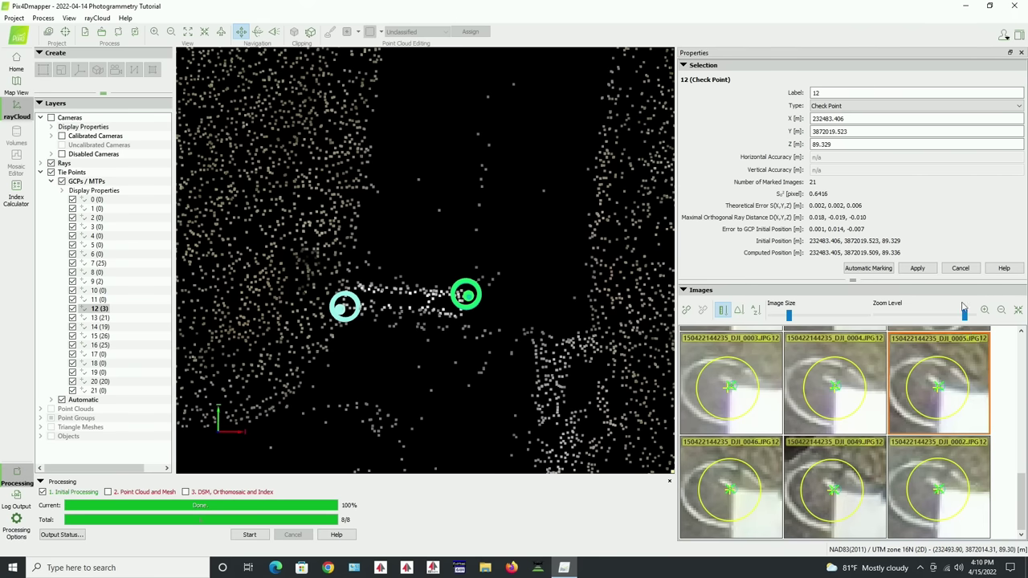
left_click(918, 269)
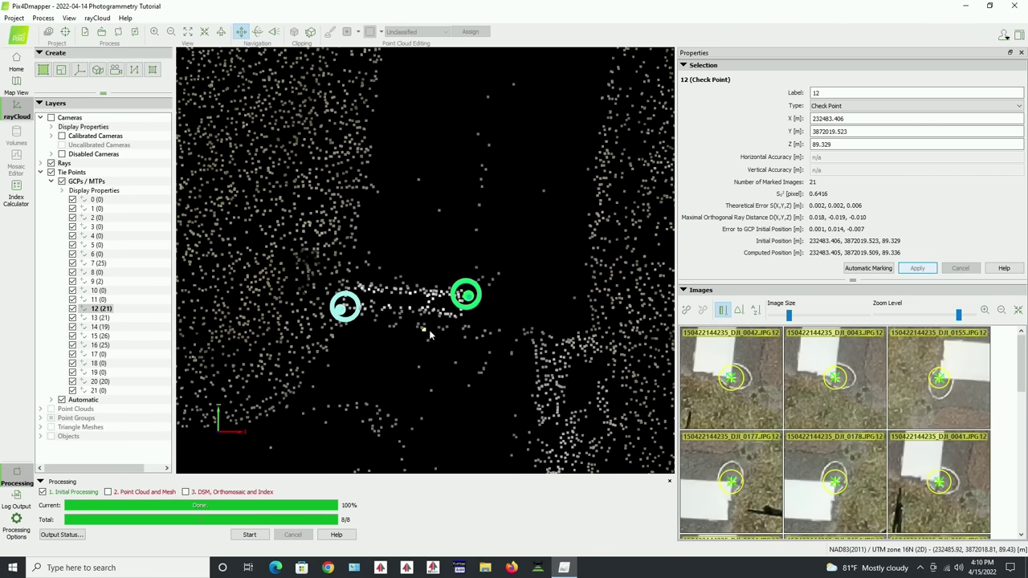
Select check point 10 in the parking lot, mark it at the white stripe's end corner in images DJI_0176, 0177 and 0040, and apply
scroll(433, 336, "down", 5)
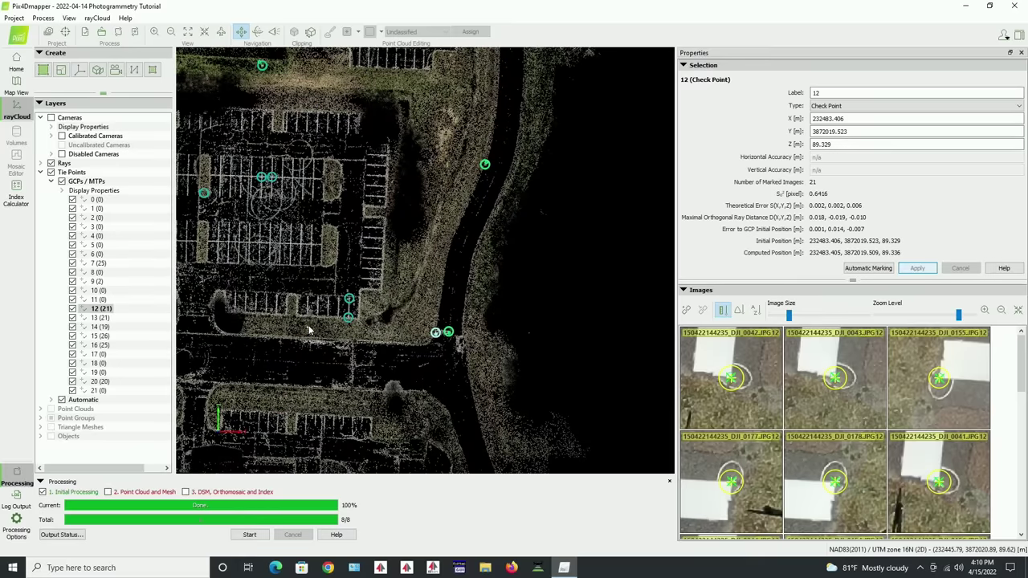
scroll(317, 328, "up", 8)
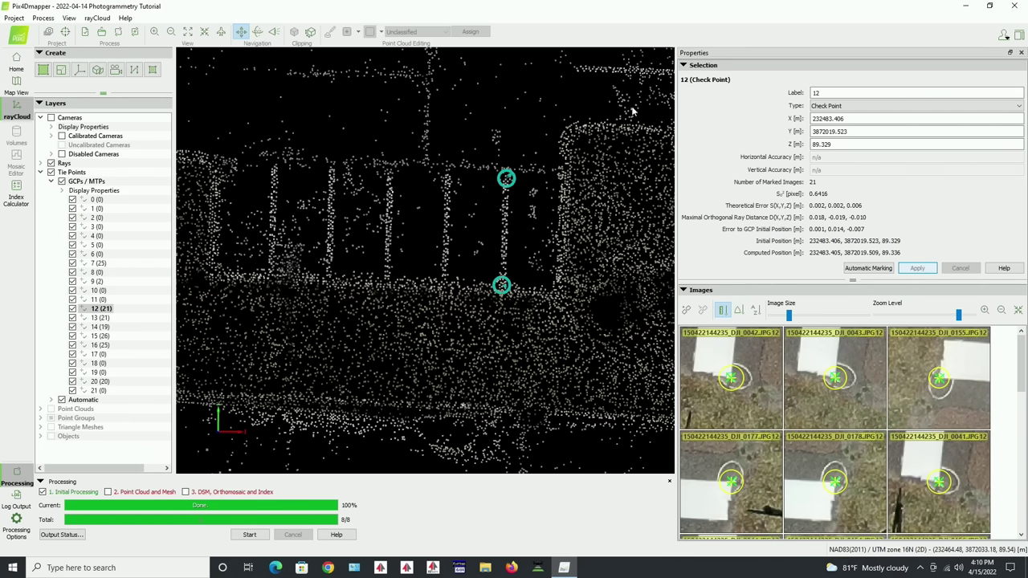
scroll(504, 205, "up", 2)
scroll(506, 201, "up", 1)
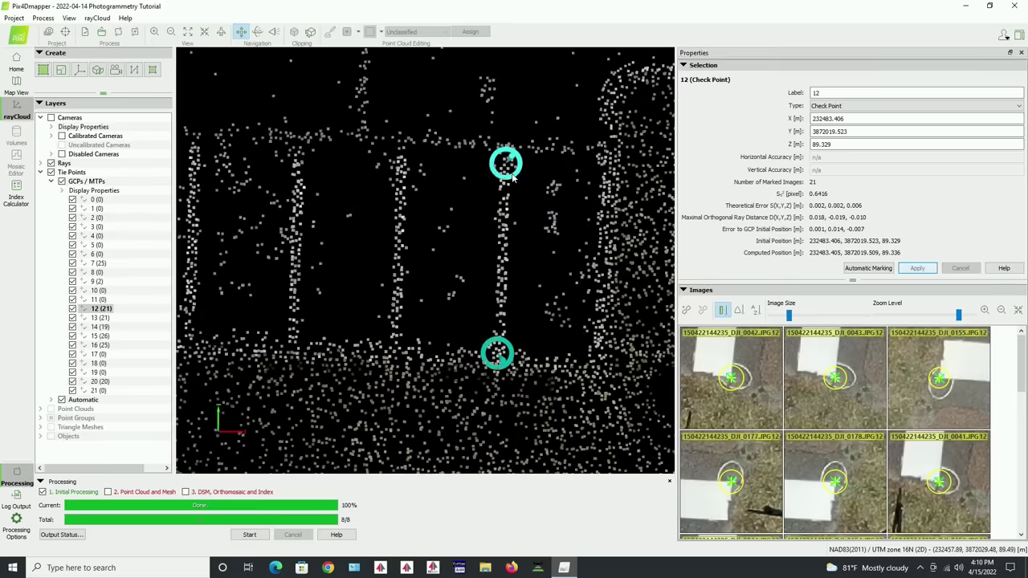
left_click(514, 183)
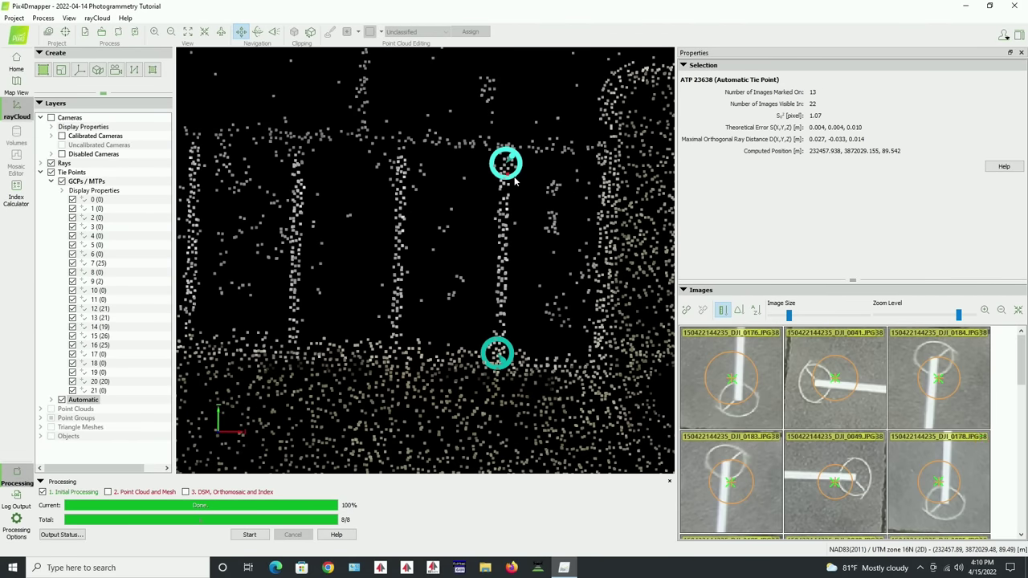
left_click(514, 183)
left_click(731, 377)
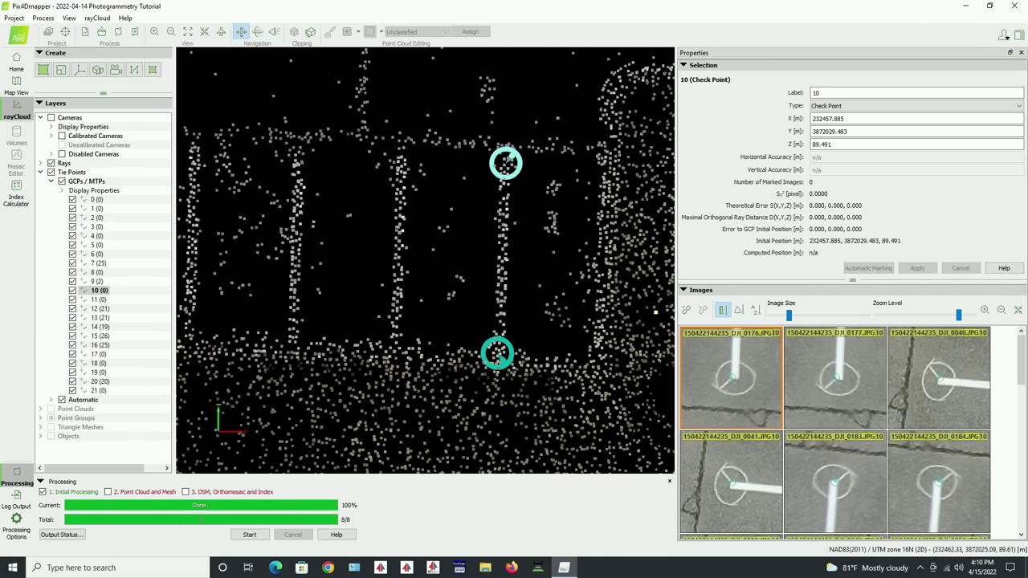
scroll(745, 392, "up", 3)
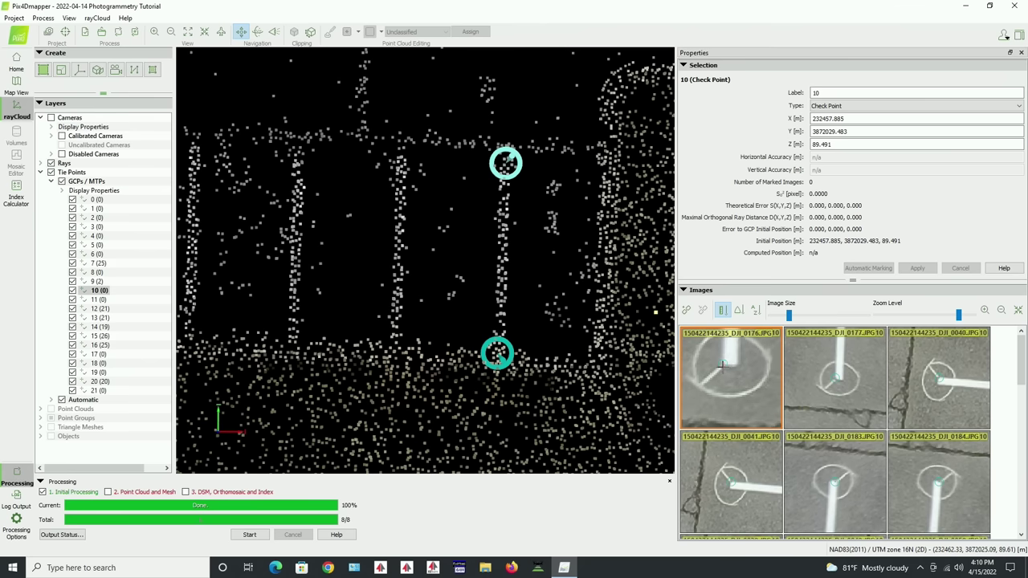
left_click(723, 366)
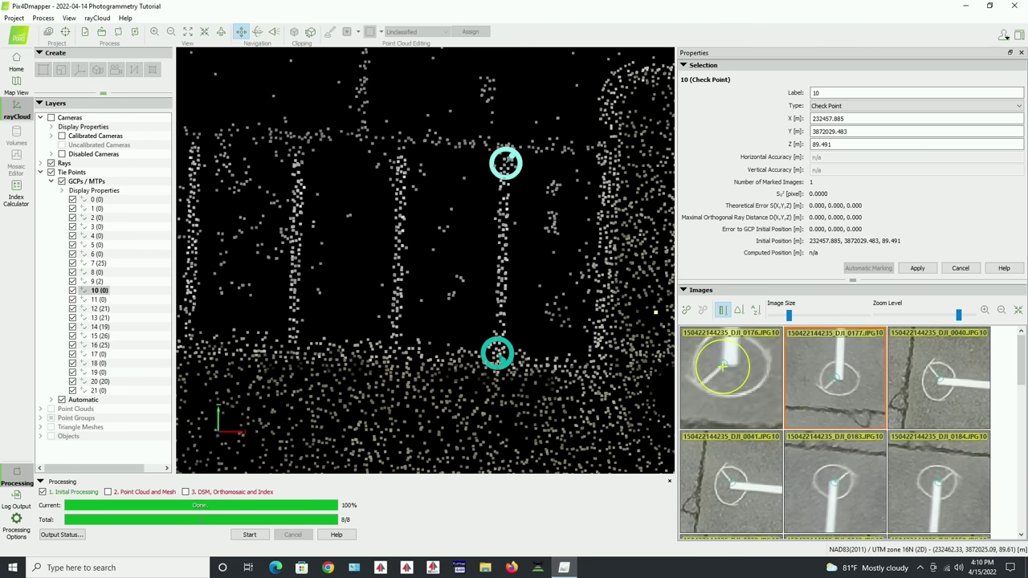
scroll(831, 382, "up", 3)
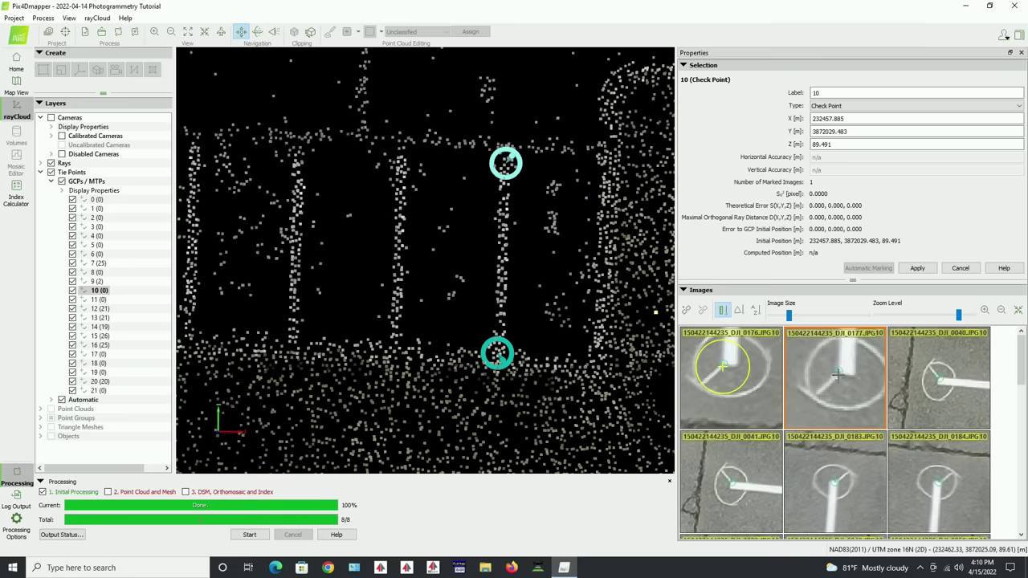
left_click(838, 374)
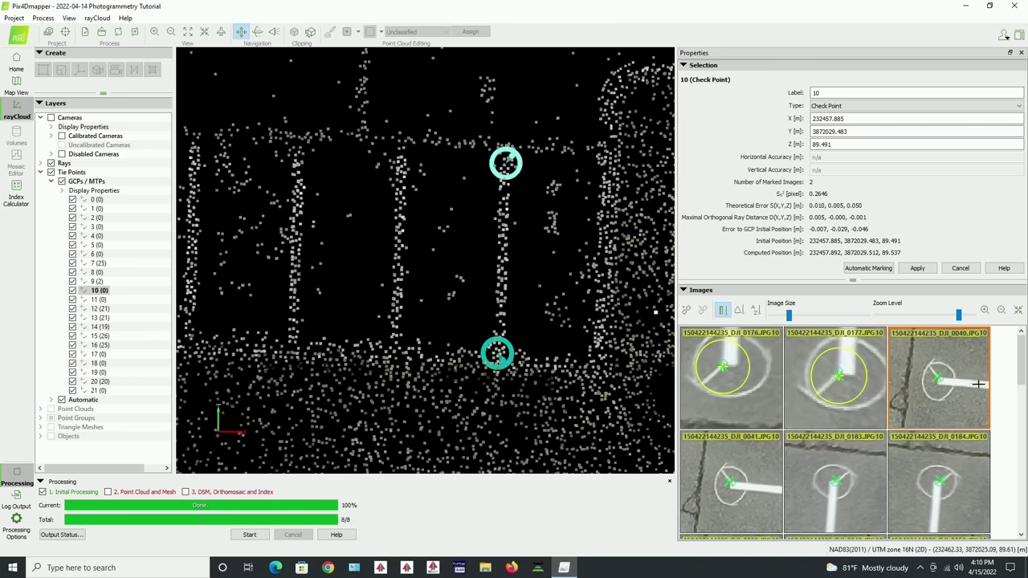
scroll(946, 381, "up", 3)
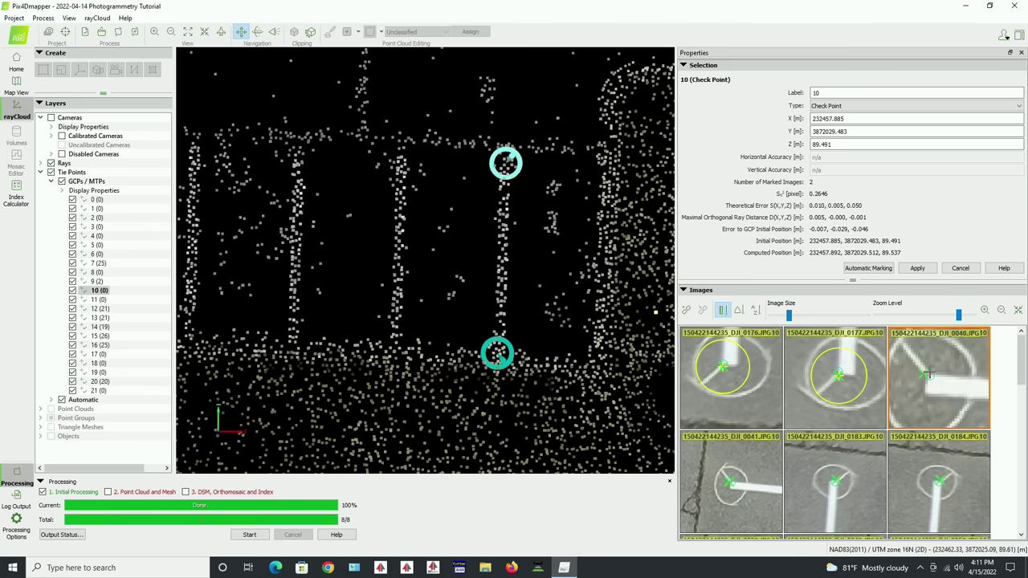
left_click(925, 374)
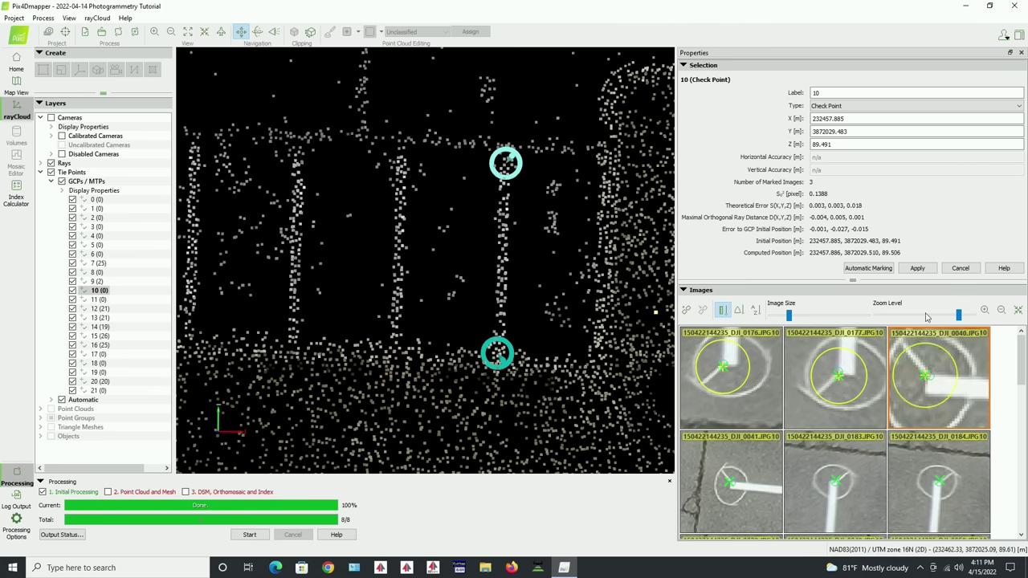
left_click(916, 269)
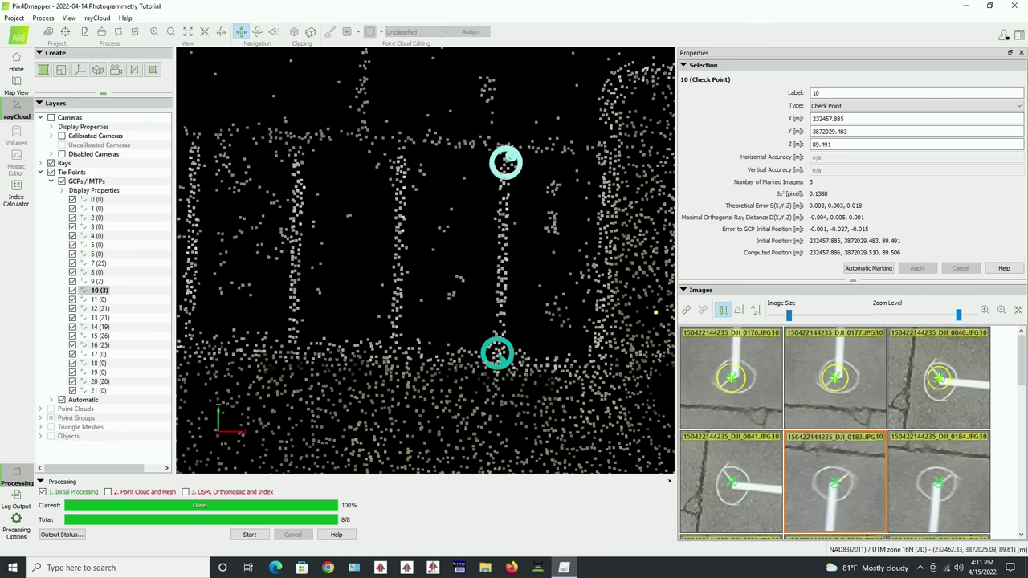
Mark check point 10 at the stripe corner in image DJI_0041, apply it, and run Automatic Marking for the remaining images
left_click_drag(960, 319, 965, 316)
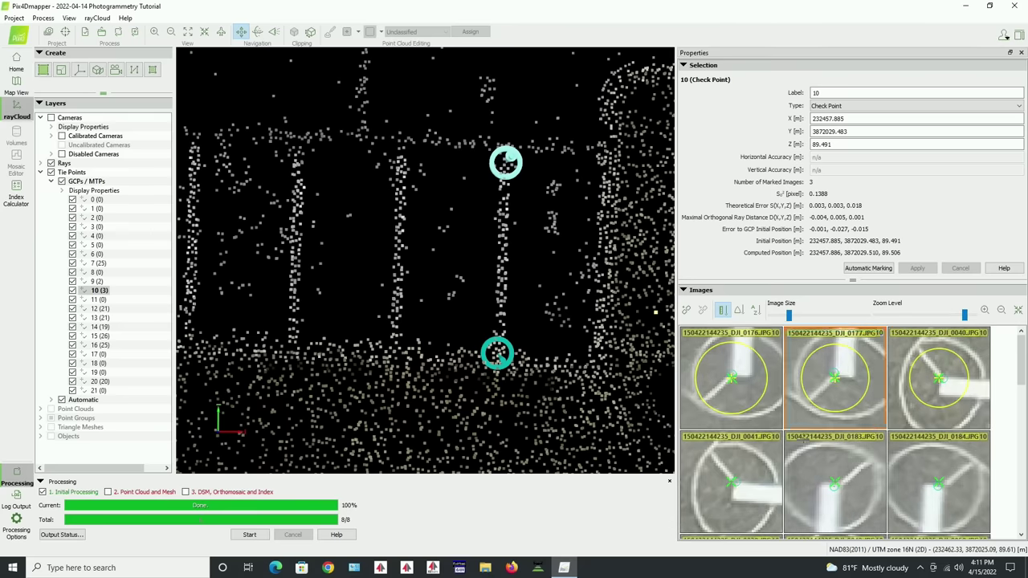
left_click(732, 482)
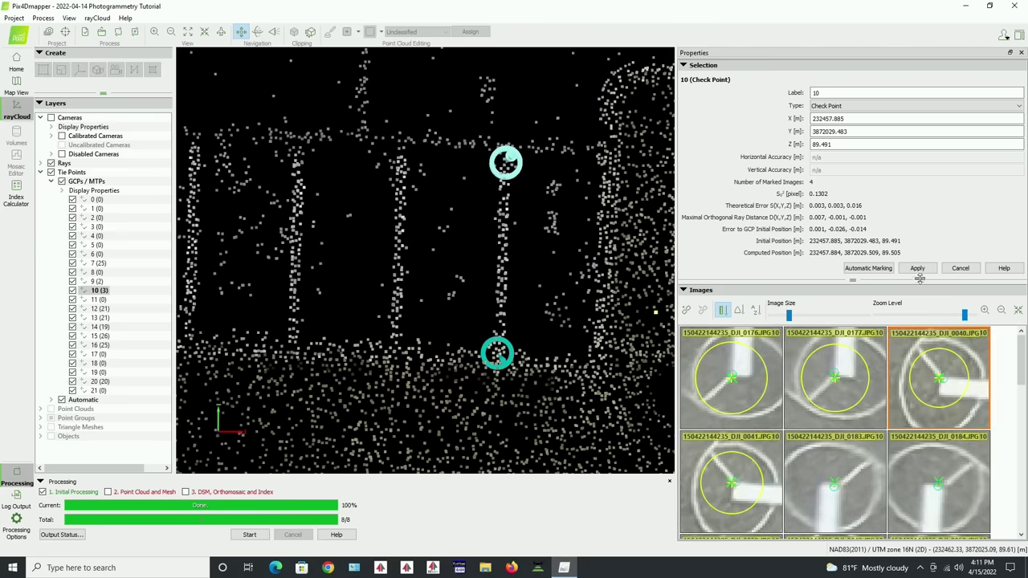
left_click(918, 268)
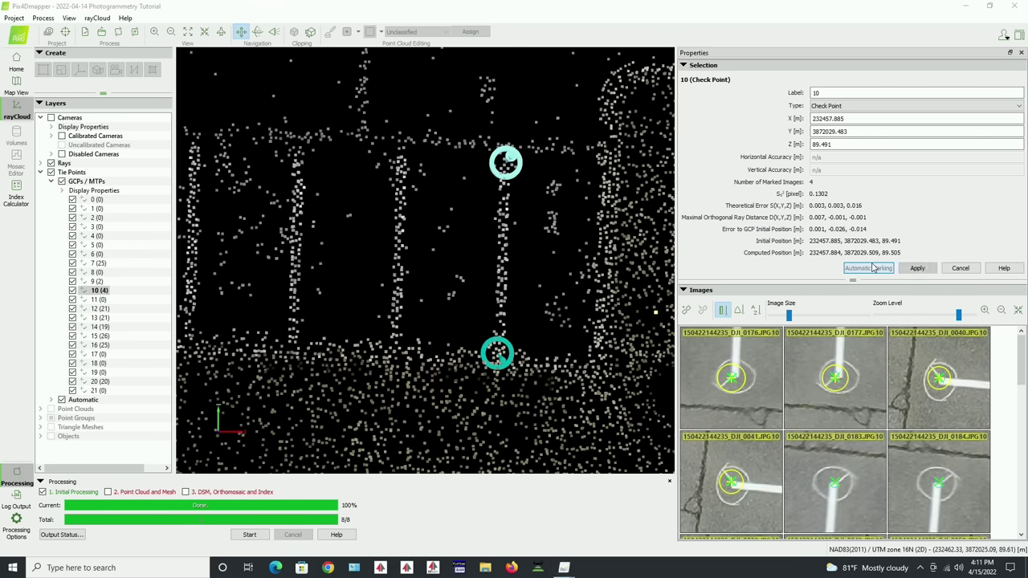
left_click(871, 268)
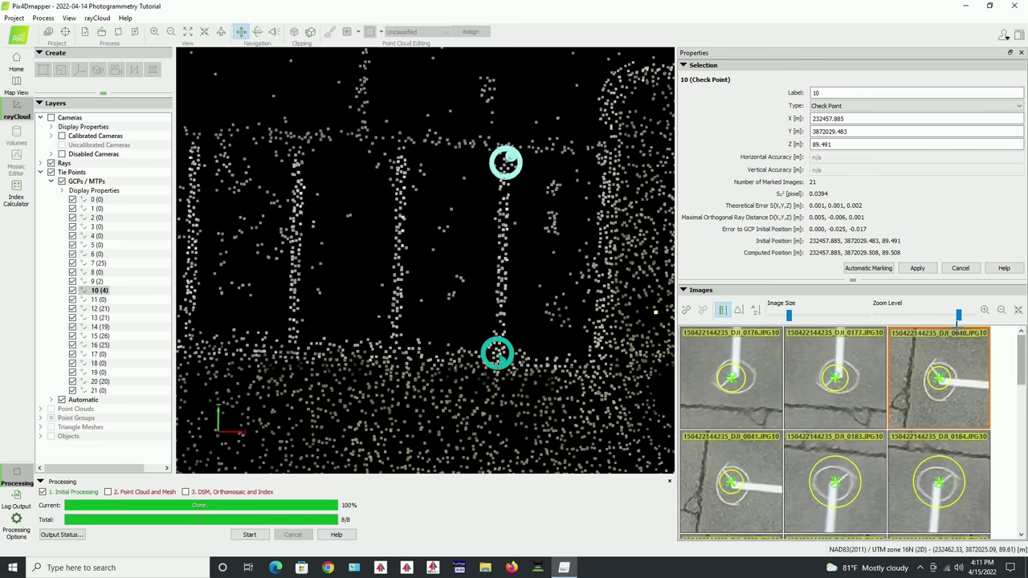
Review the automatic marks of check point 10 and re-mark it at the stripe corner in image DJI_0185
left_click_drag(959, 318, 964, 320)
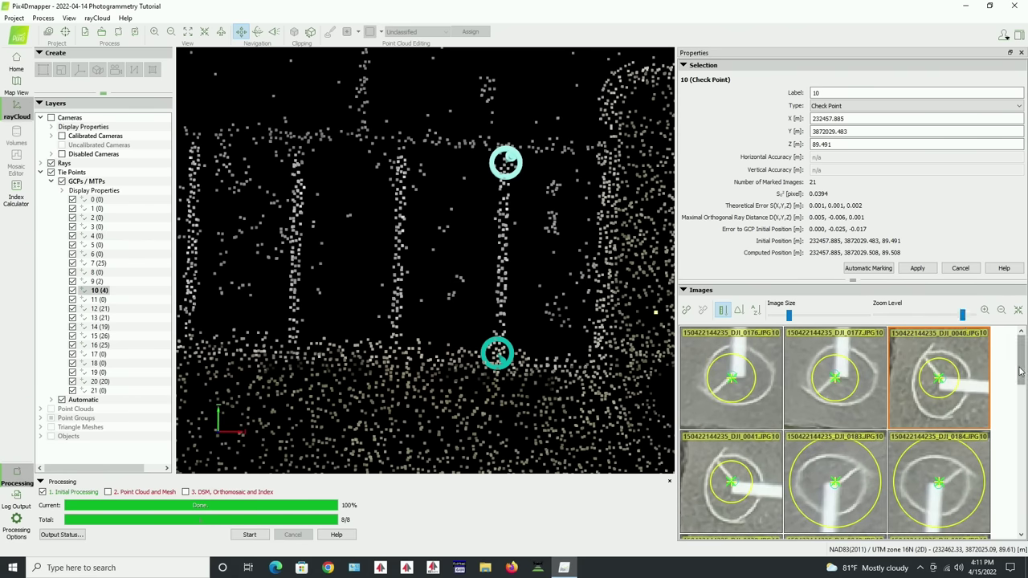
left_click_drag(1023, 373, 1019, 431)
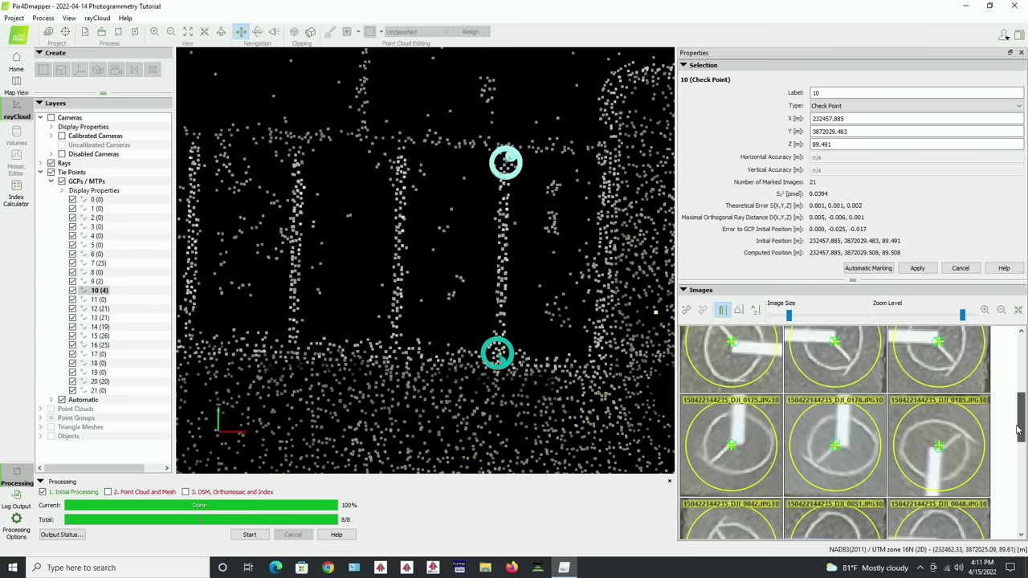
left_click_drag(1019, 430, 1019, 439)
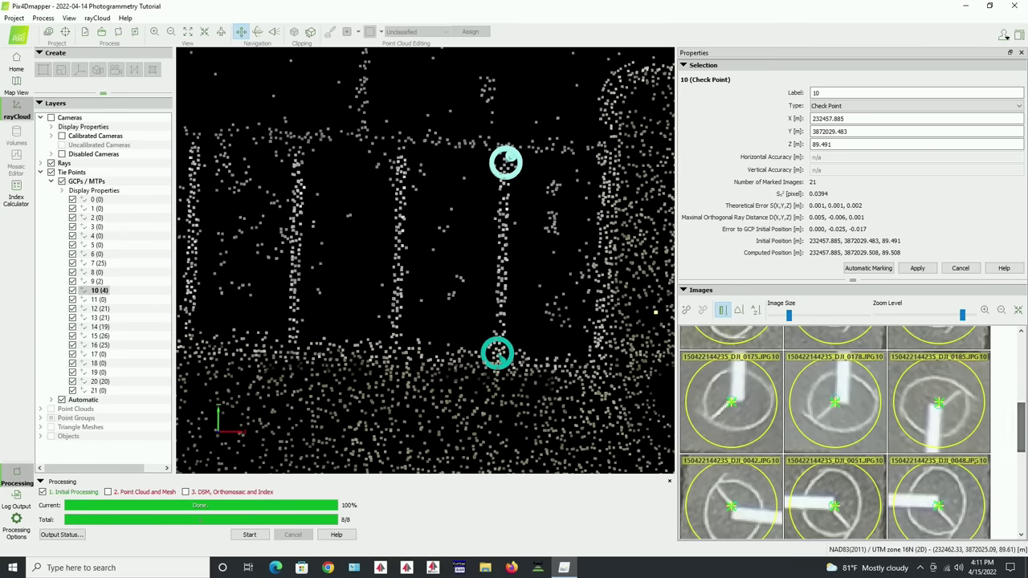
scroll(956, 421, "up", 3)
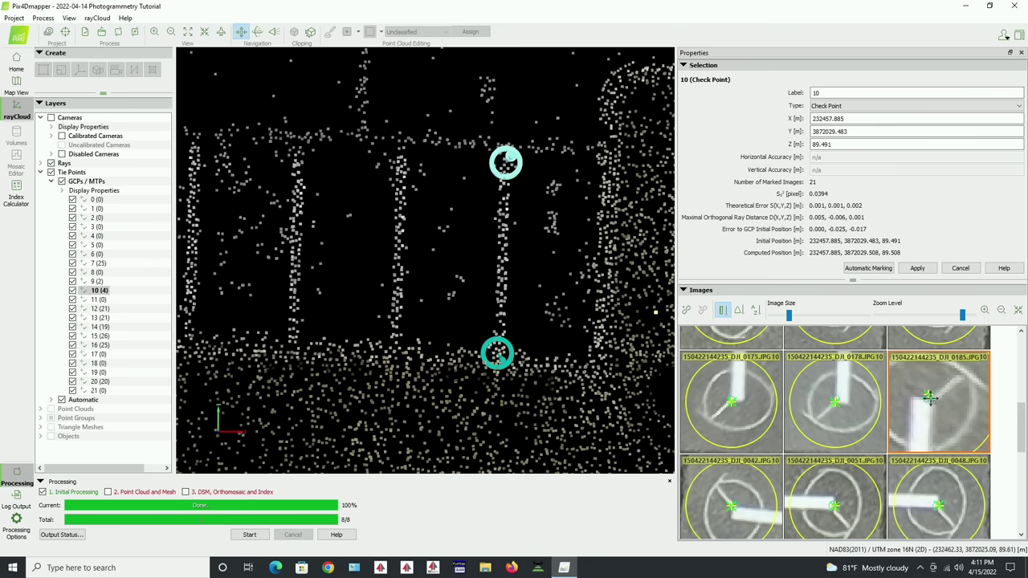
left_click(929, 396)
Check the remaining automatic marks, re-mark check point 10 at the stripe corner in image DJI_0157, and apply all its marks
left_click_drag(1021, 414, 1018, 463)
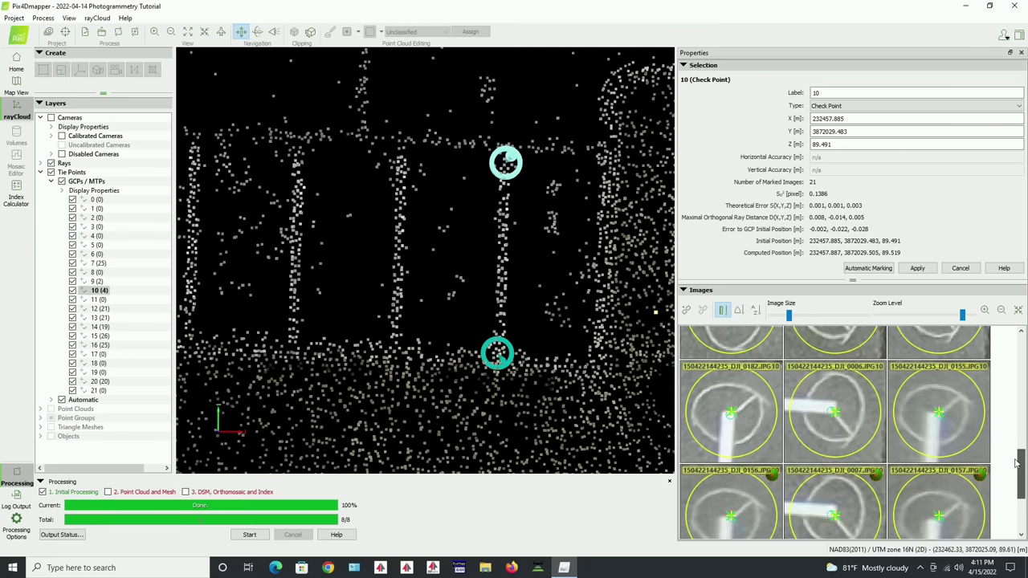
left_click_drag(1018, 464, 1017, 463)
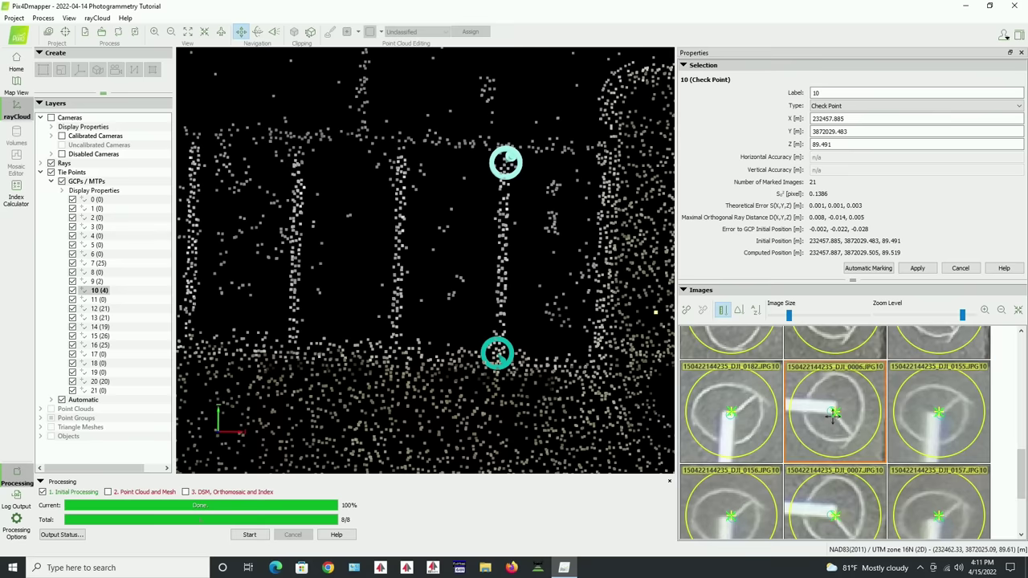
left_click_drag(1024, 480, 1025, 514)
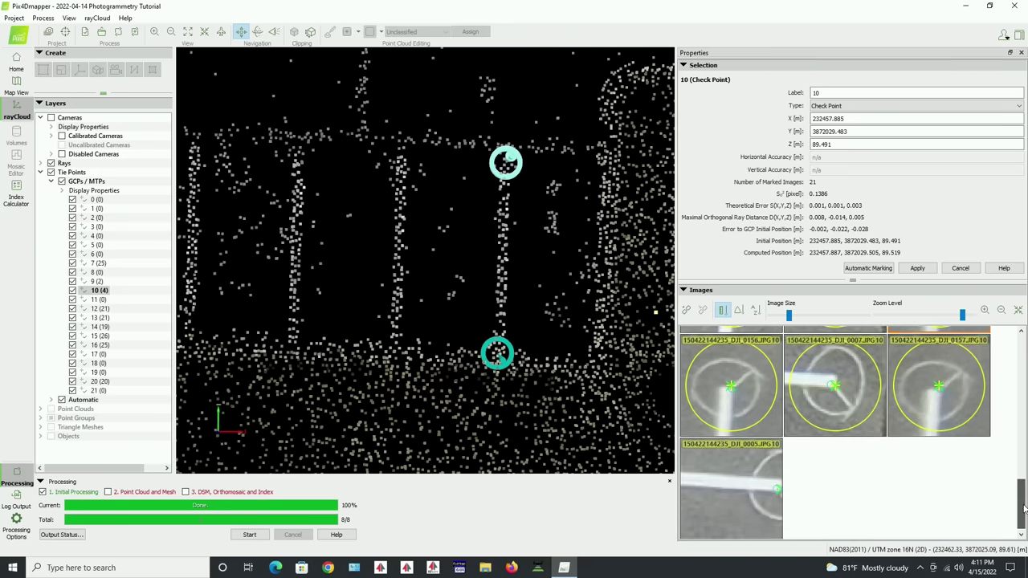
left_click(939, 388)
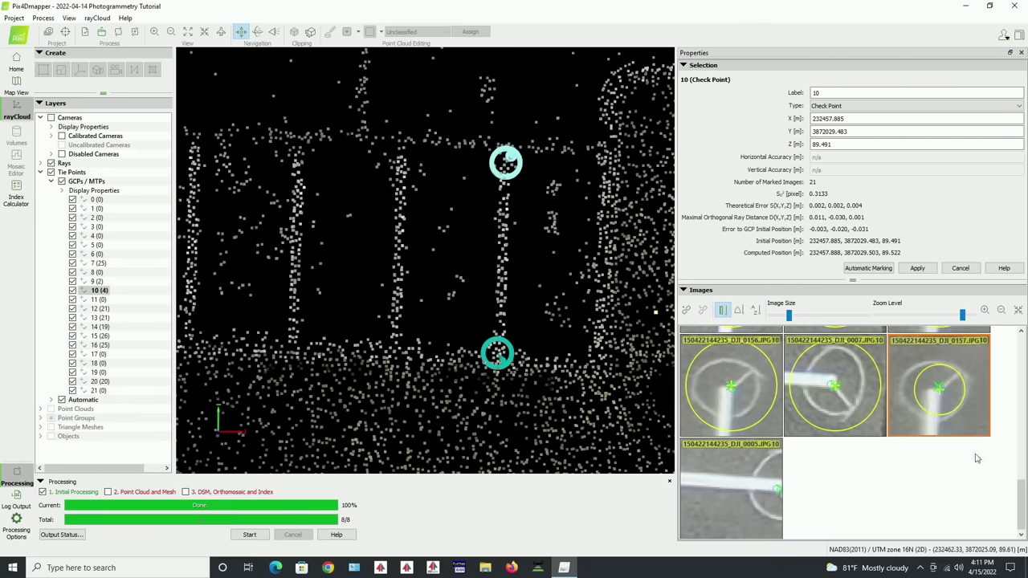
left_click(763, 505)
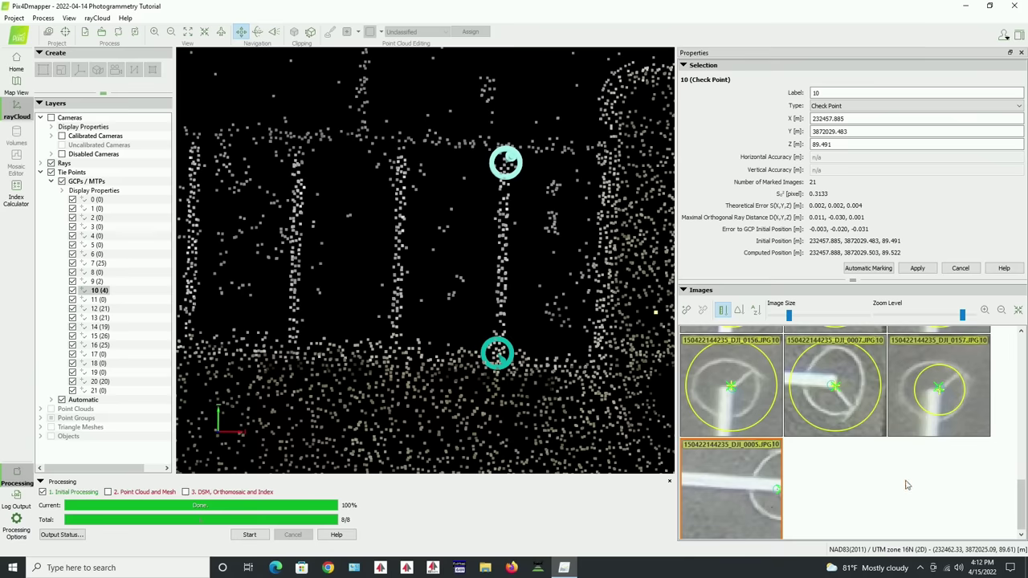
left_click(941, 482)
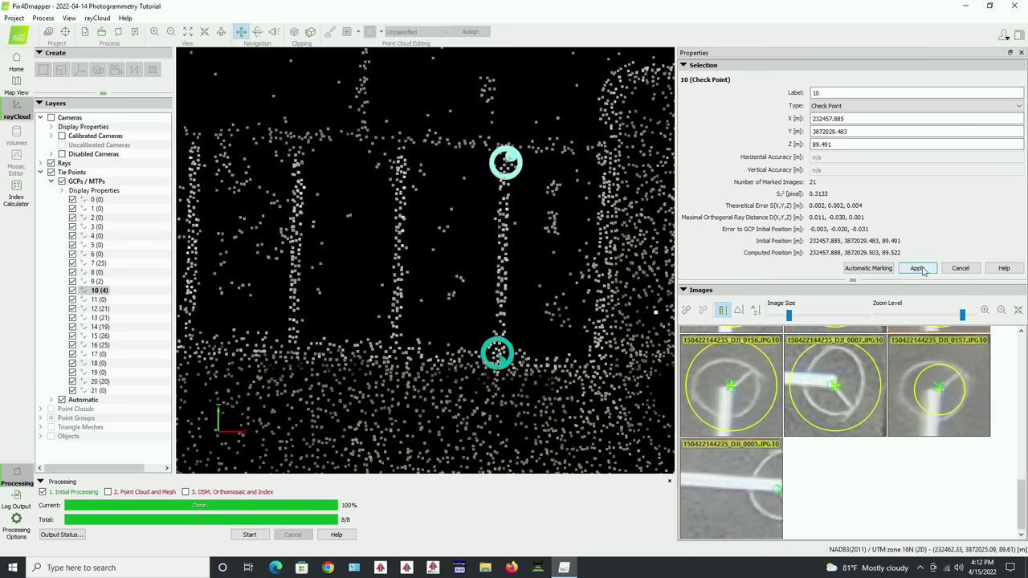
left_click(921, 270)
Select check point 0 in the parking lot, mark it at the line crossing's corner in images DJI_0213, 0054 and 0055, and apply
scroll(576, 319, "down", 1)
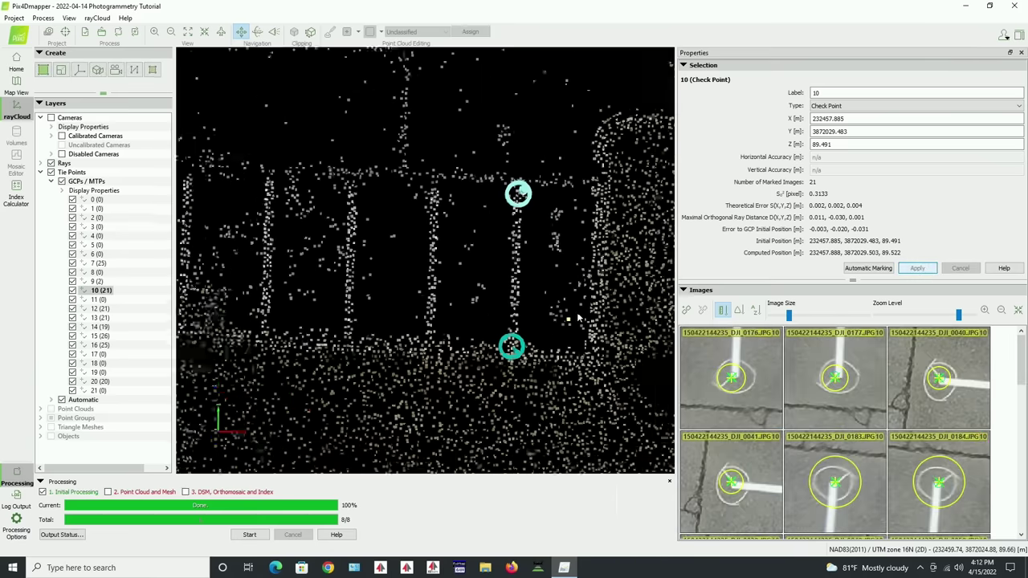
scroll(577, 319, "down", 4)
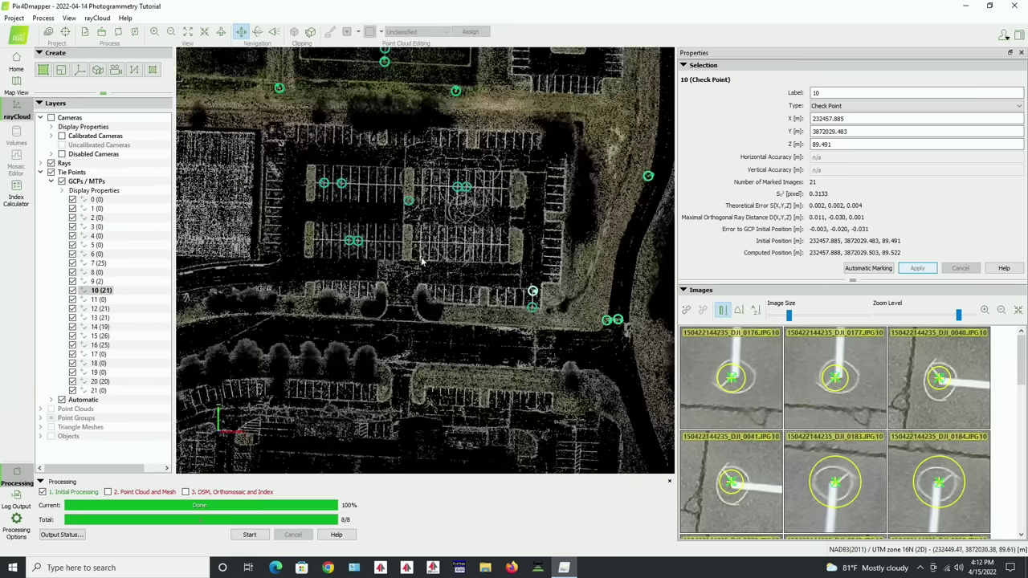
scroll(347, 243, "up", 5)
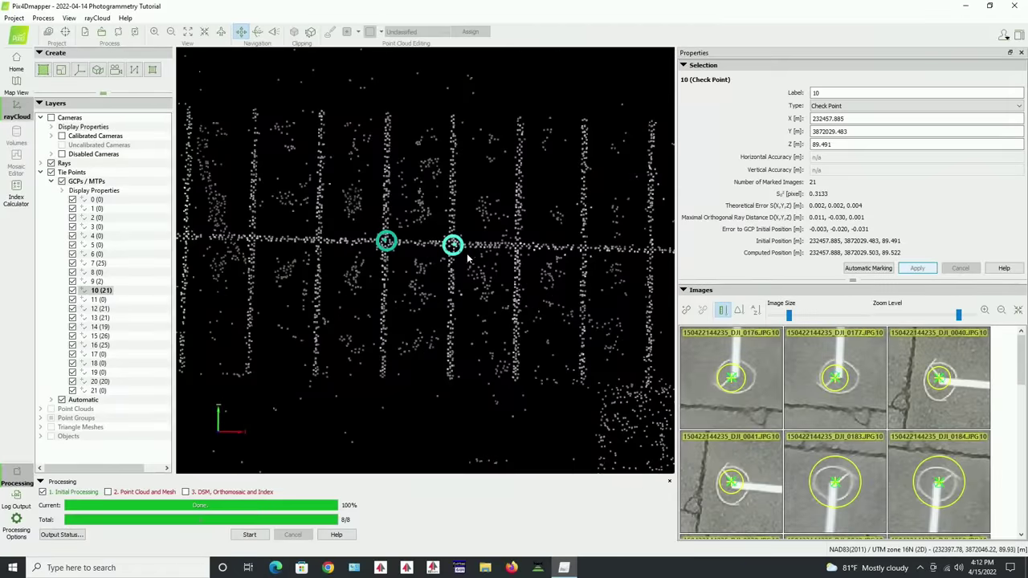
scroll(460, 257, "up", 2)
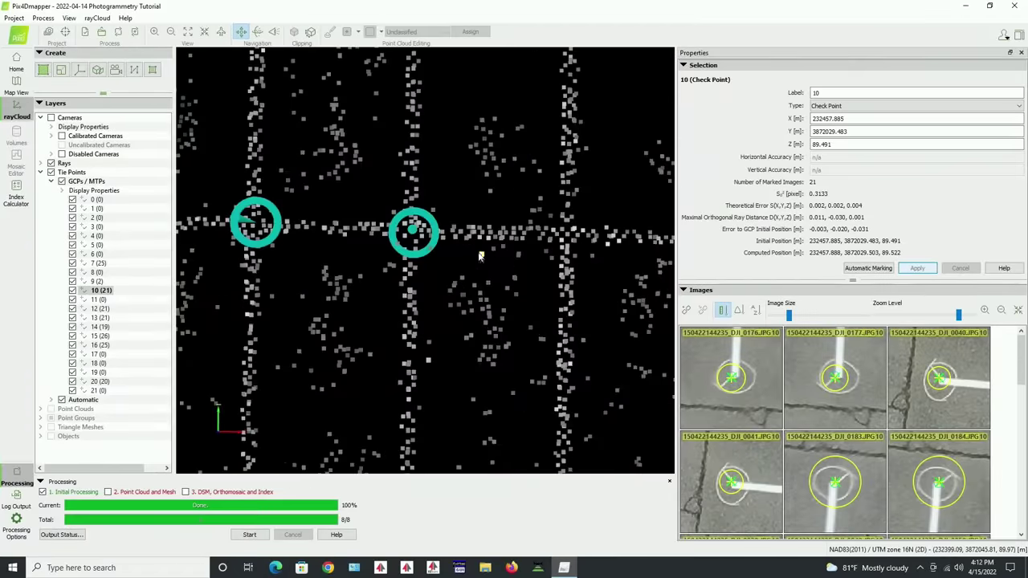
left_click(424, 254)
scroll(731, 377, "up", 3)
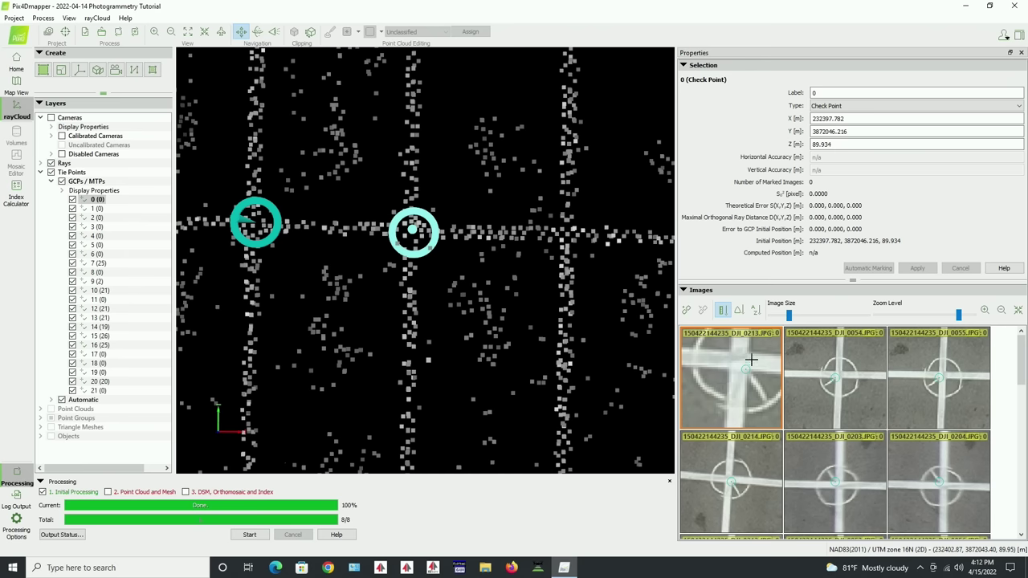
left_click(745, 370)
scroll(836, 383, "up", 3)
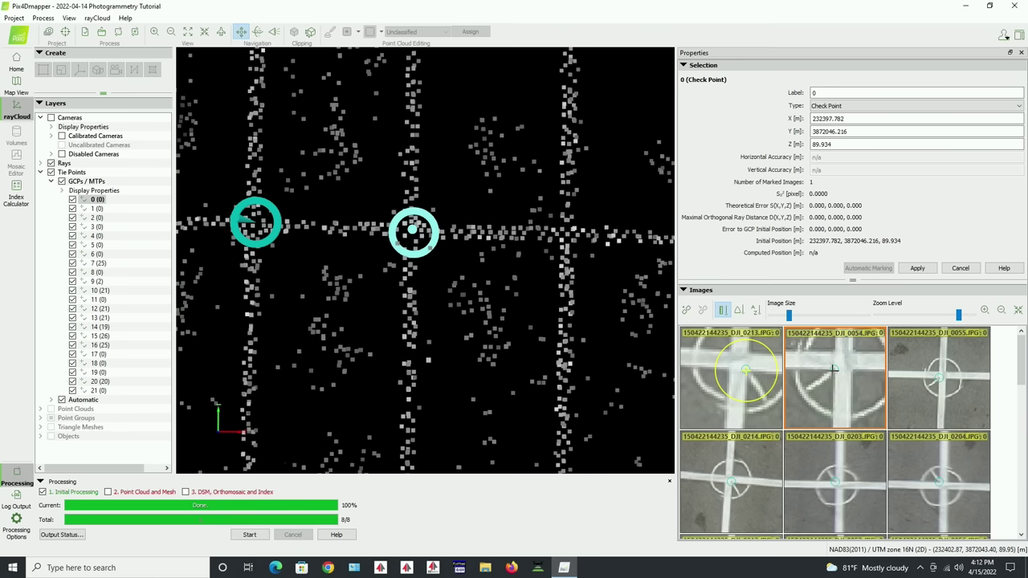
left_click(835, 369)
scroll(937, 377, "up", 3)
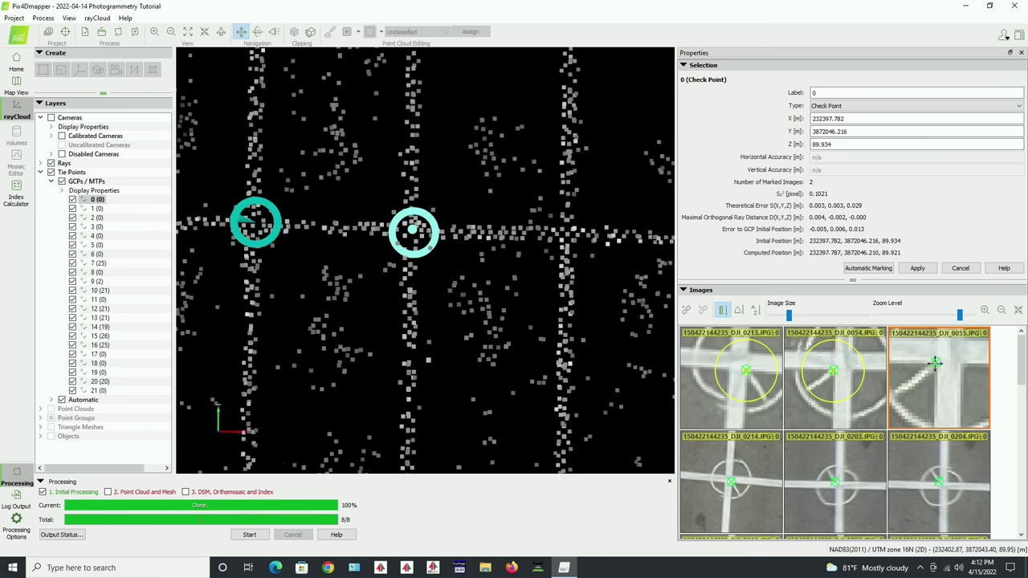
left_click(936, 363)
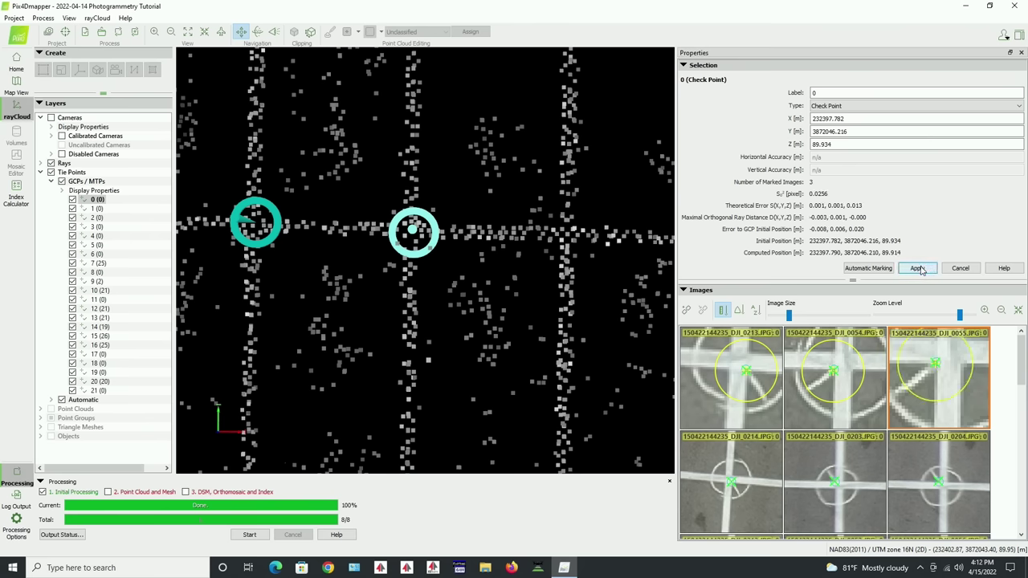
left_click(917, 268)
left_click_drag(959, 318, 965, 319)
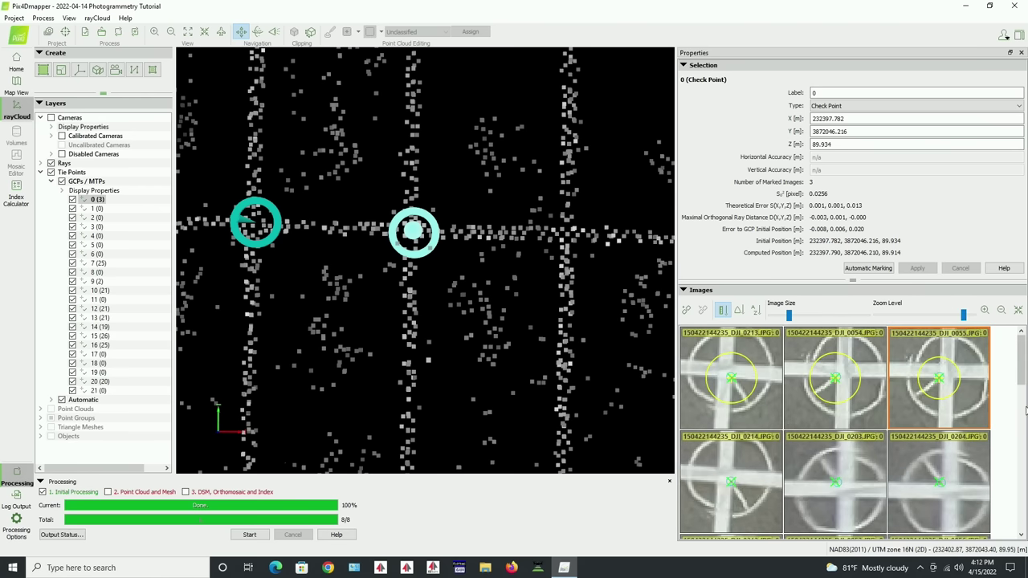
Mark check point 0 at the line crossing's corner in images DJI_0214, 0203 and 0204
left_click(731, 482)
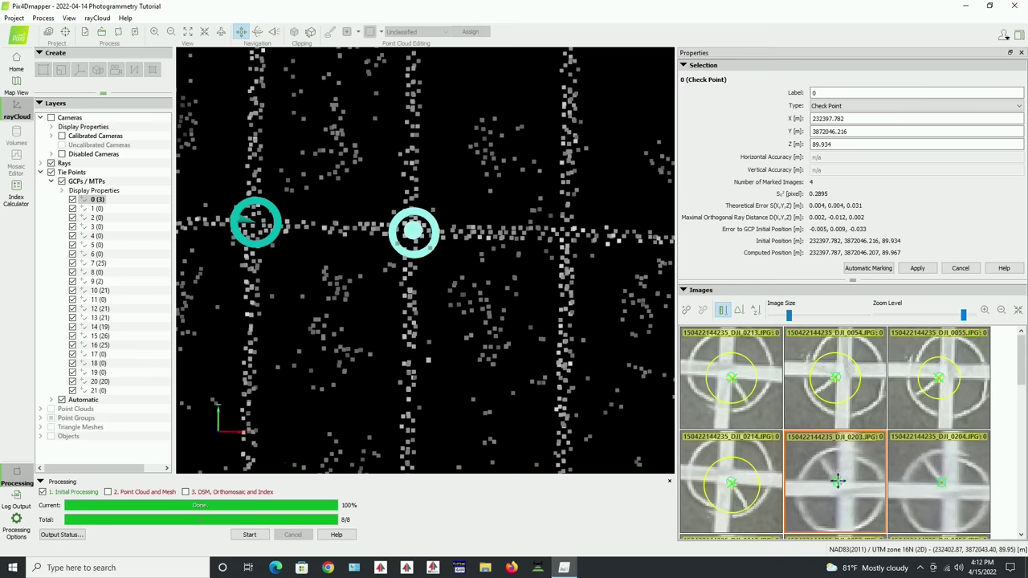
left_click(837, 480)
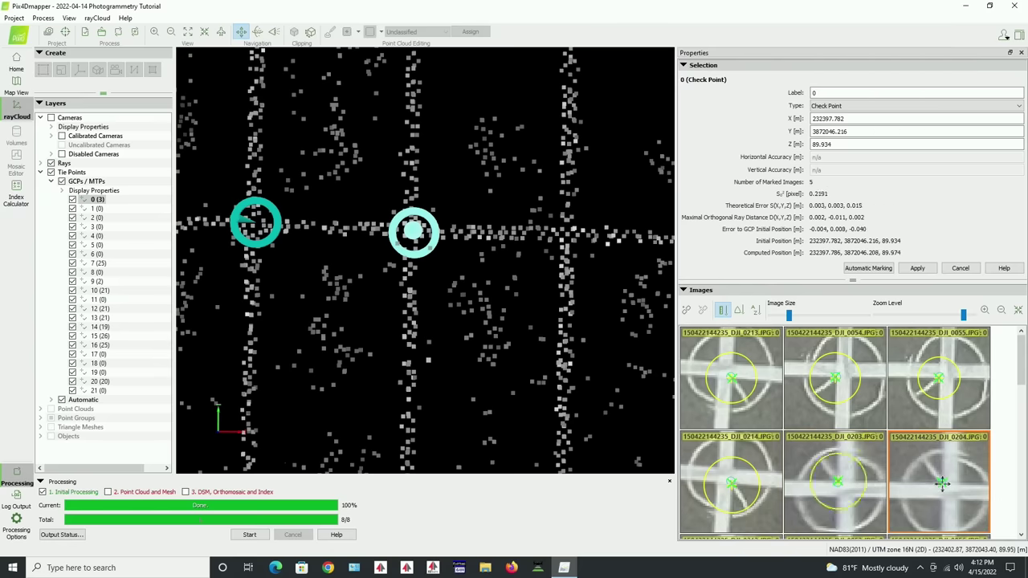
left_click(943, 483)
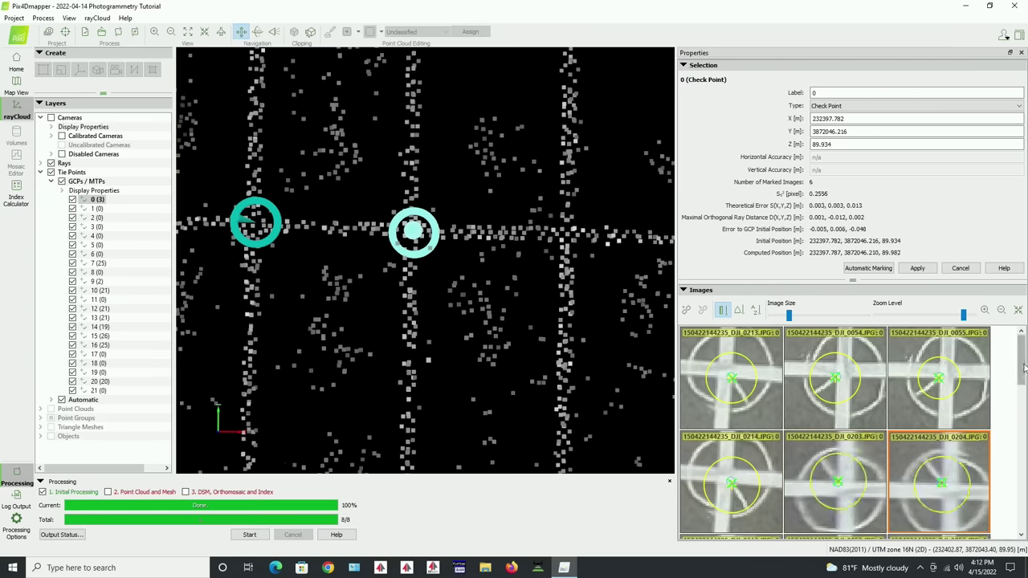
Mark check point 0 at the line crossing's corner in images DJI_0212, 0053, 0056, 0202, 0215 and 0205
left_click_drag(1025, 359, 1025, 406)
left_click(746, 372)
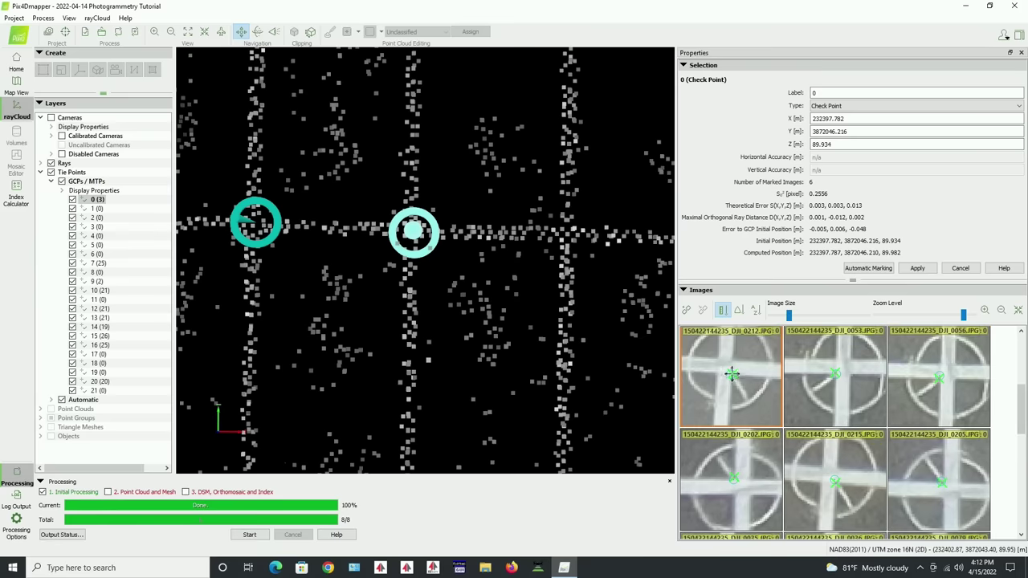
left_click(731, 375)
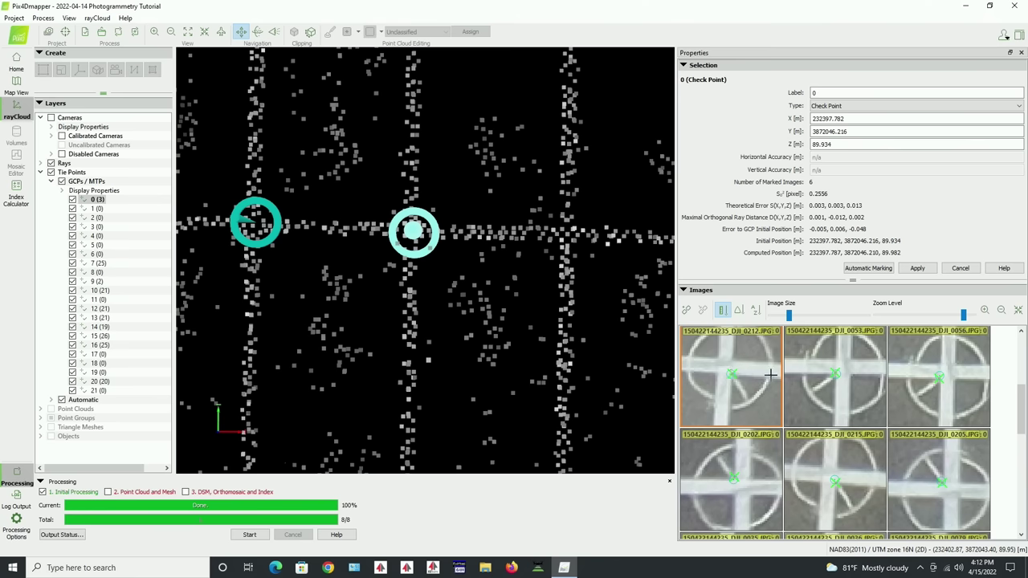
left_click(835, 374)
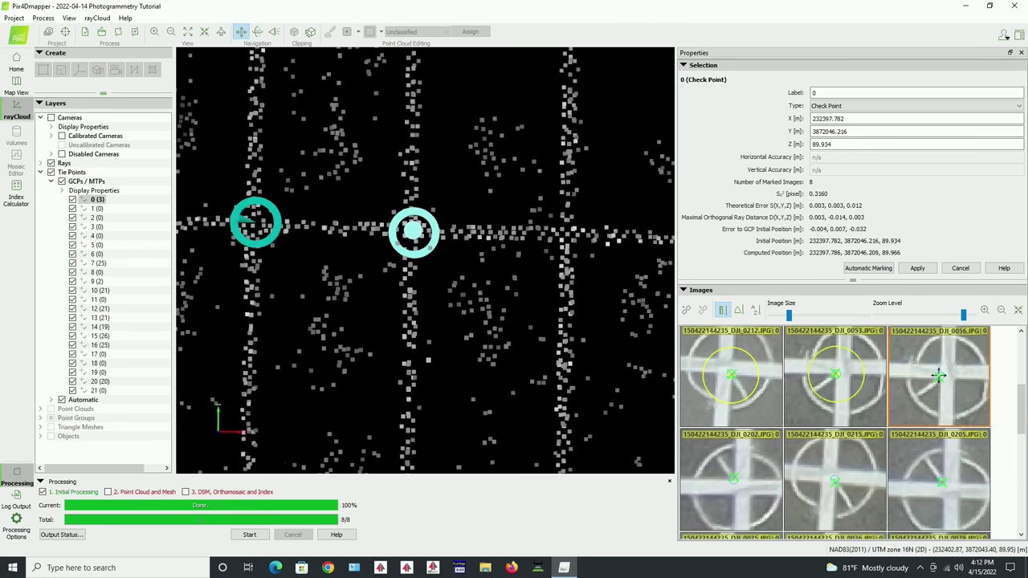
left_click(941, 376)
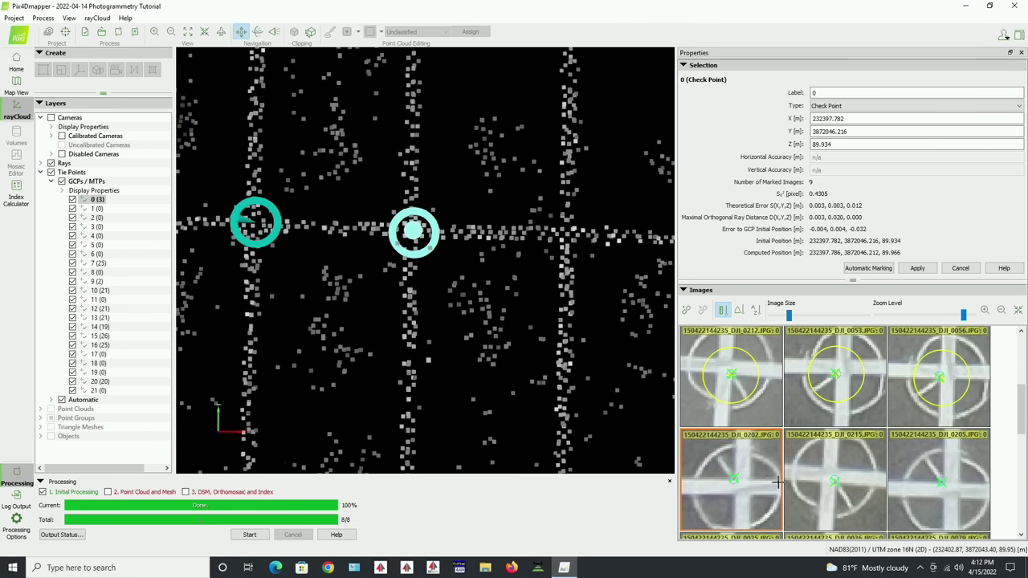
left_click(734, 479)
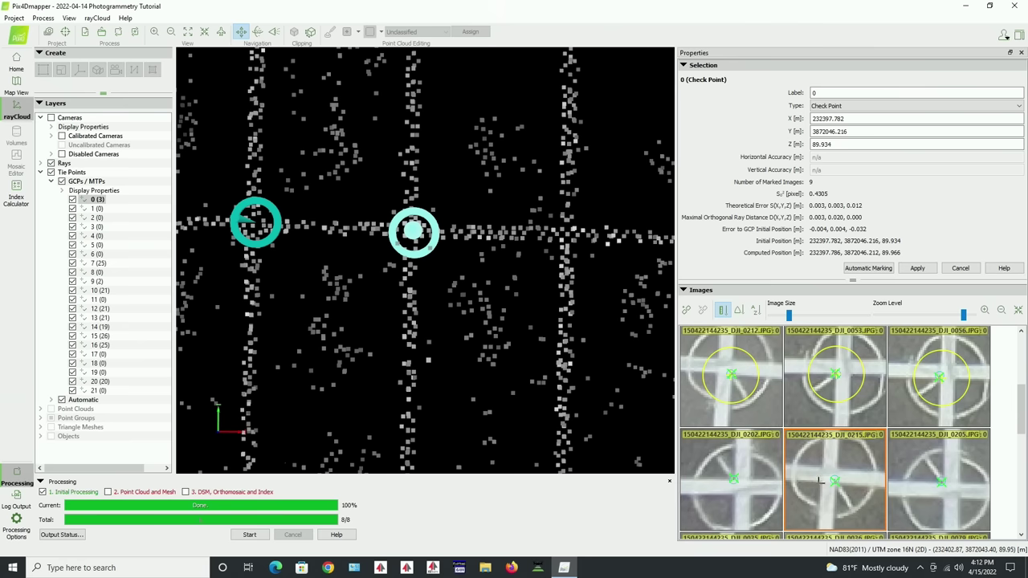
left_click(943, 483)
Mark check point 0 at the line crossing's corner in images DJI_0035, 0036, 0079, 0080, 0037 and 0231
left_click_drag(1022, 411, 1024, 464)
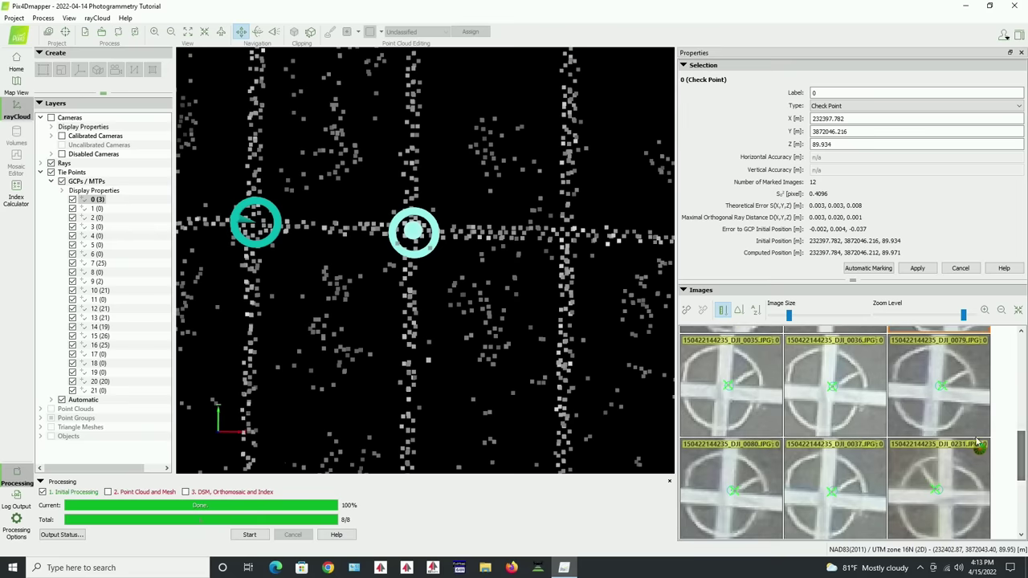
left_click(731, 386)
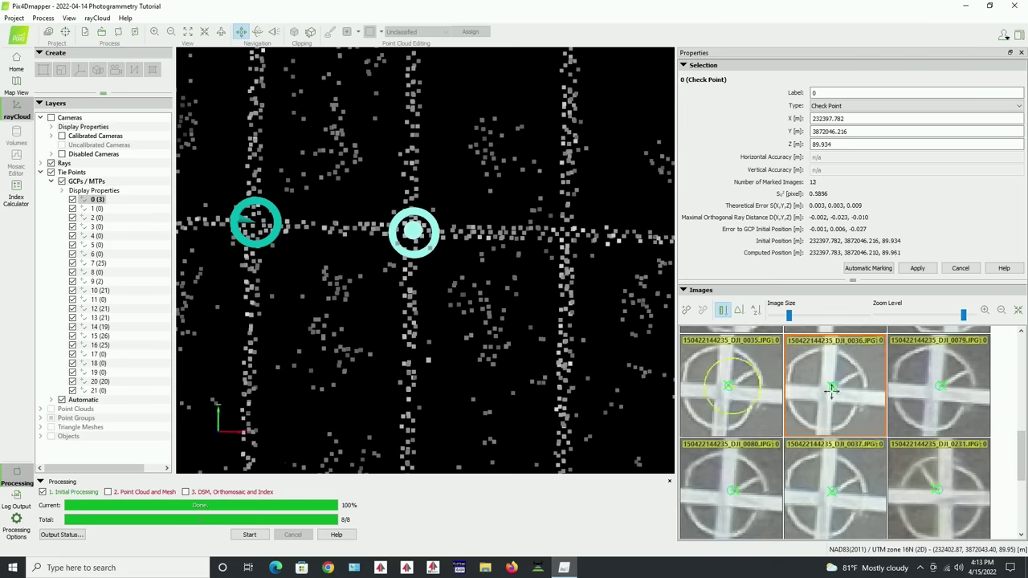
left_click(834, 388)
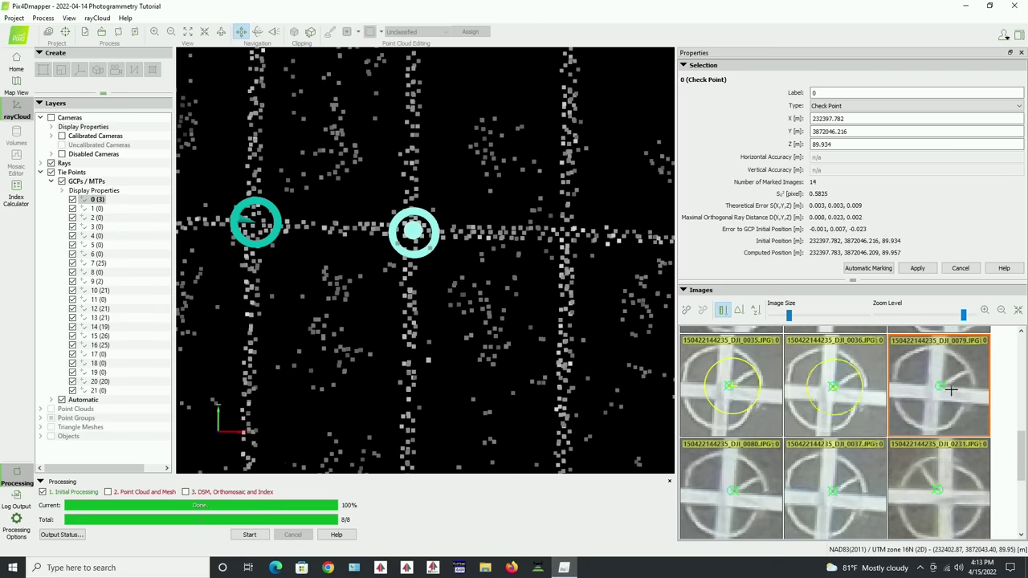
left_click(941, 387)
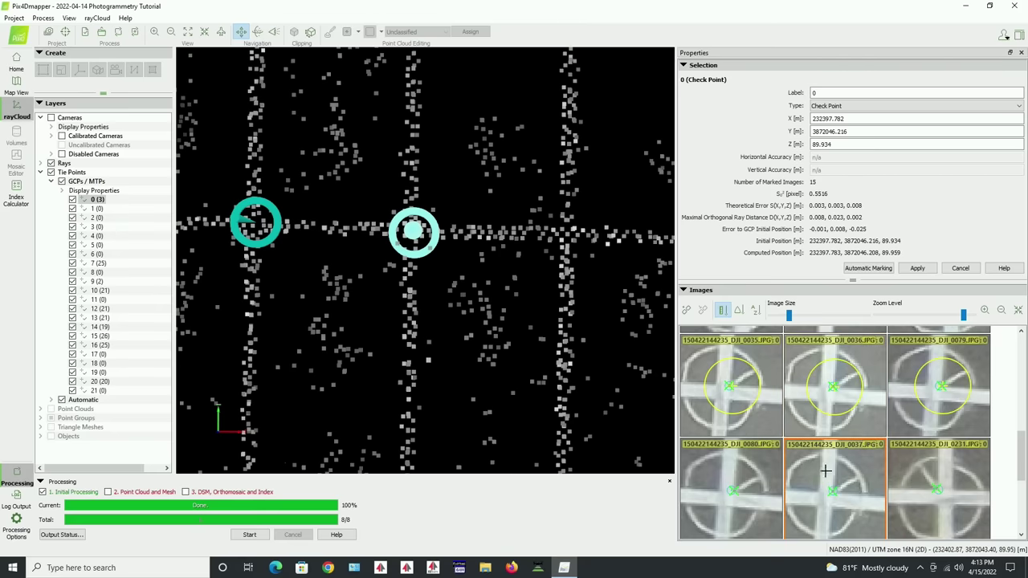
left_click(733, 491)
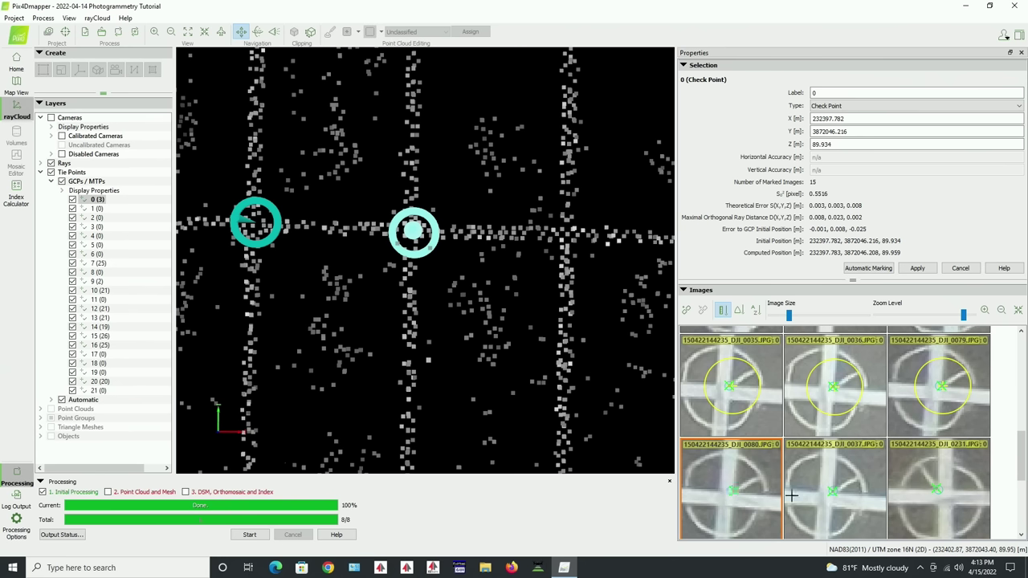
left_click(836, 492)
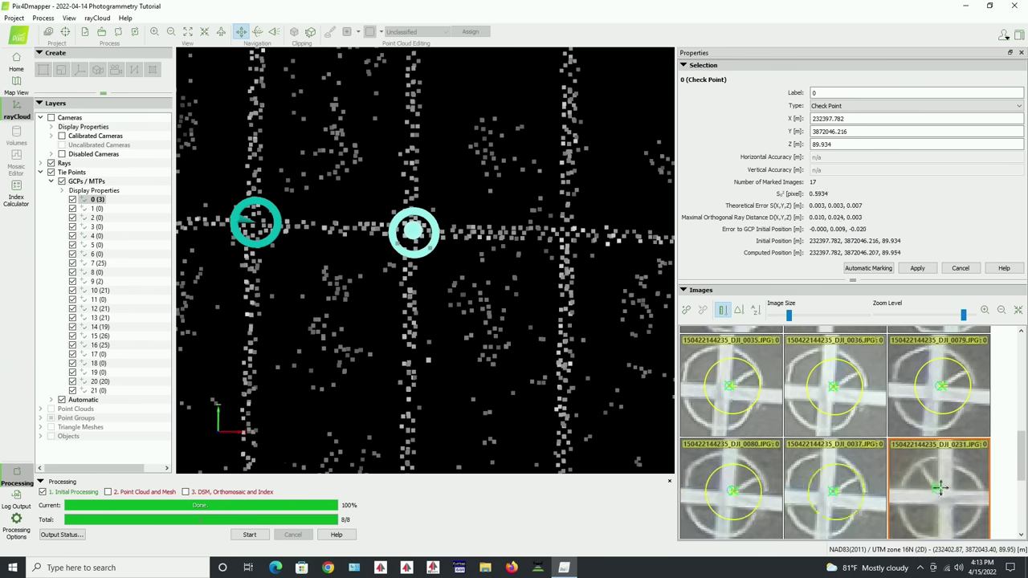
left_click(937, 490)
Mark check point 0 at the same corner in images DJI_0232, 0034, 0081, 0078, 0230 and 0233, and apply all its marks
left_click_drag(1022, 467, 1024, 520)
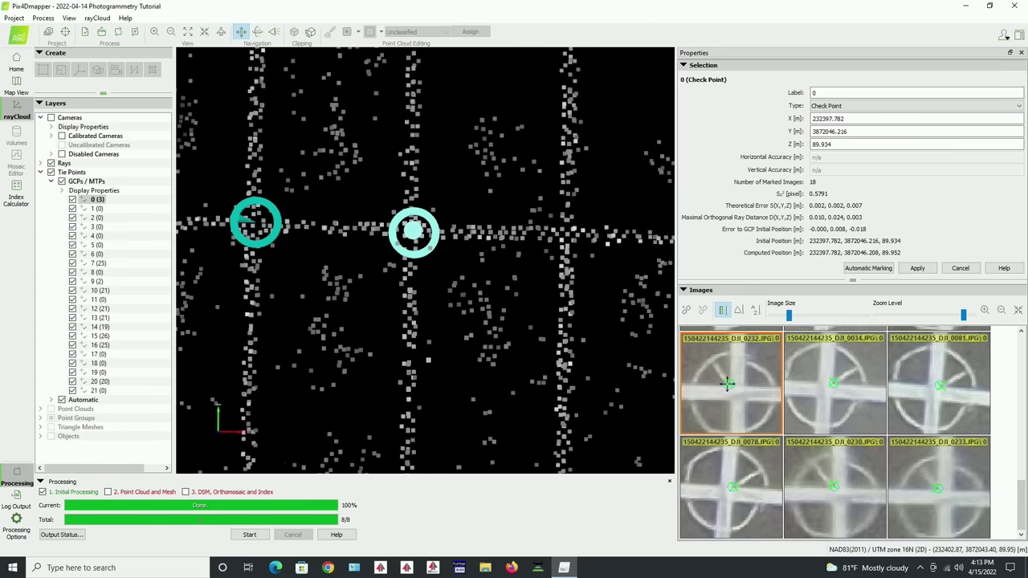
left_click(834, 385)
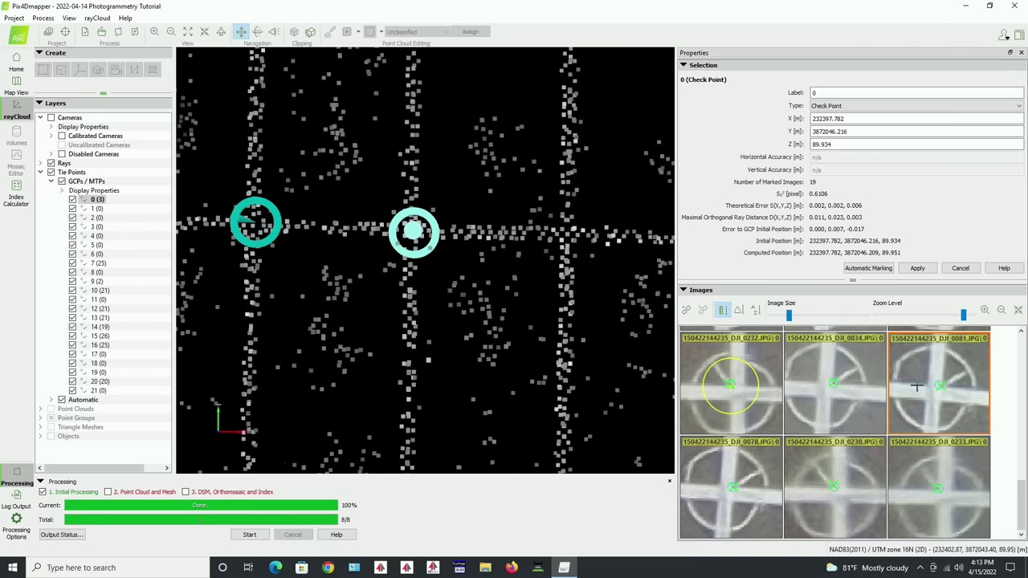
left_click(941, 387)
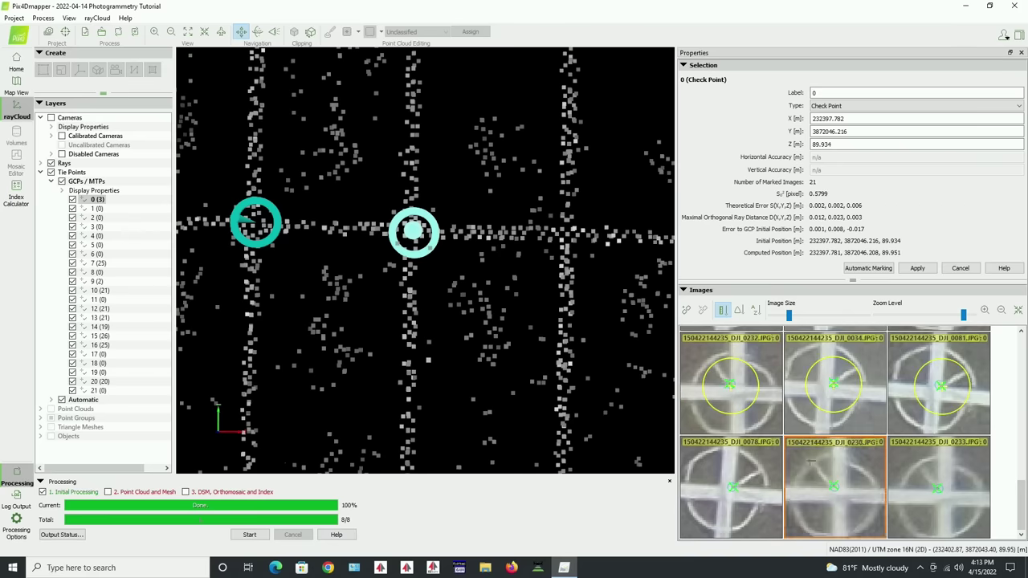
left_click(734, 486)
left_click(833, 486)
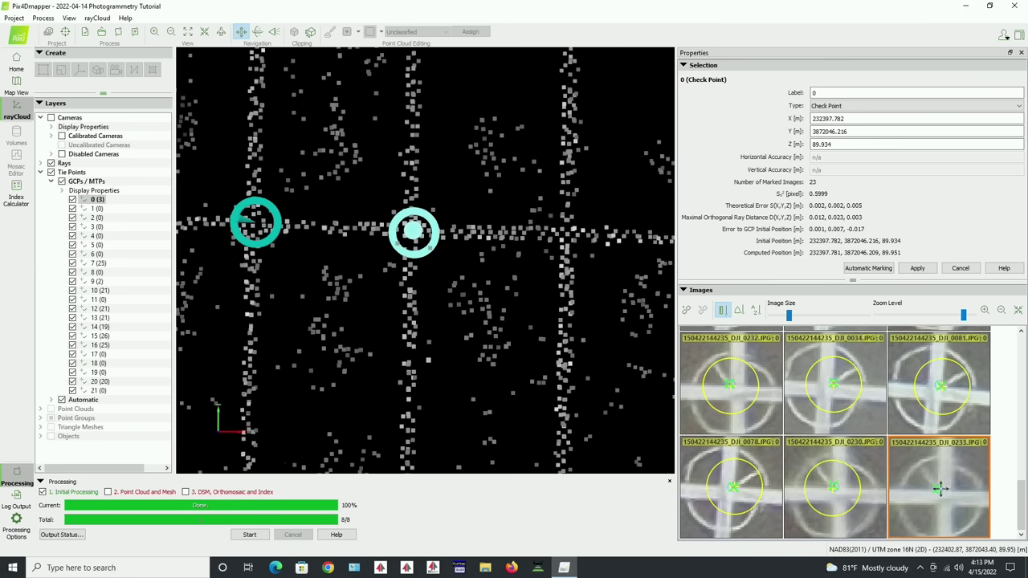
left_click(939, 488)
left_click(918, 269)
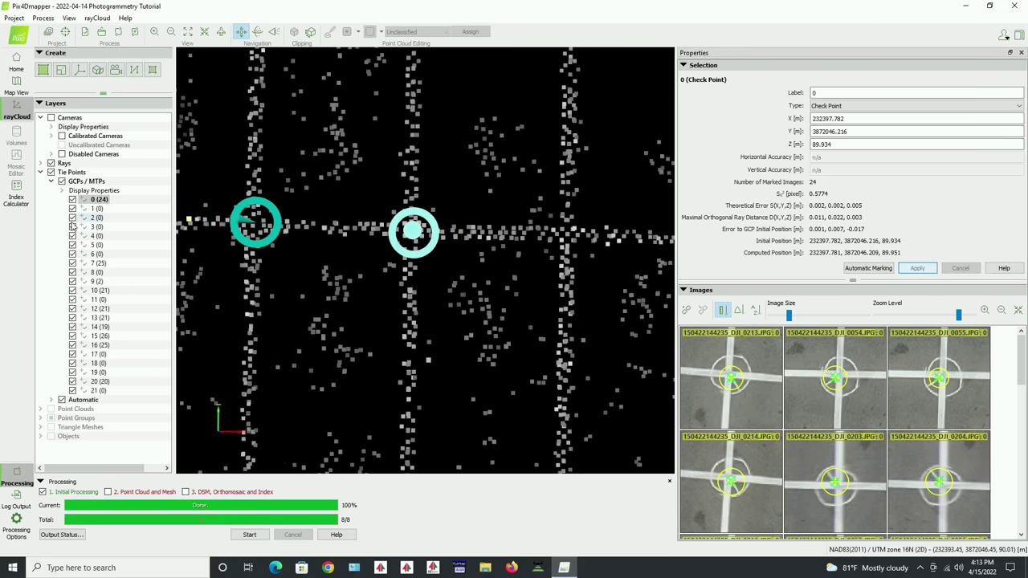
Select the neighbouring check point 1, mark it at its line crossing's corner in images DJI_0213, 0054 and 0055, and apply
left_click(273, 243)
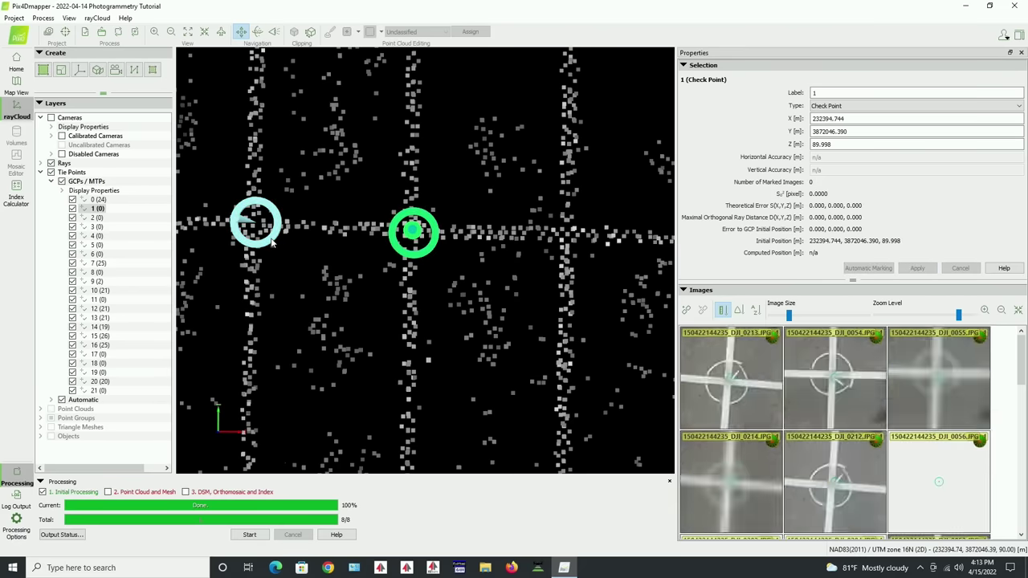
scroll(736, 356, "up", 5)
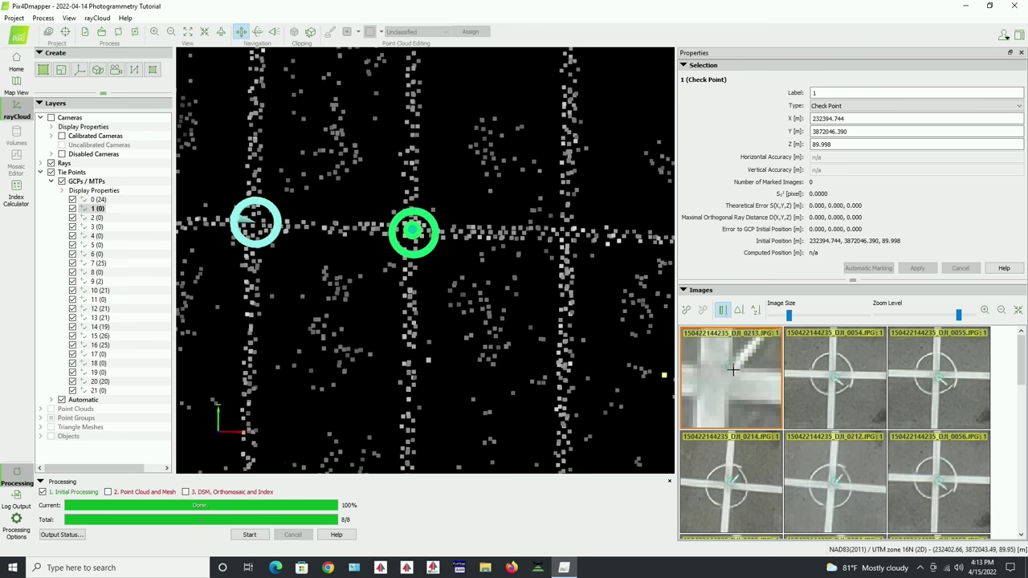
left_click(733, 369)
scroll(837, 375, "up", 3)
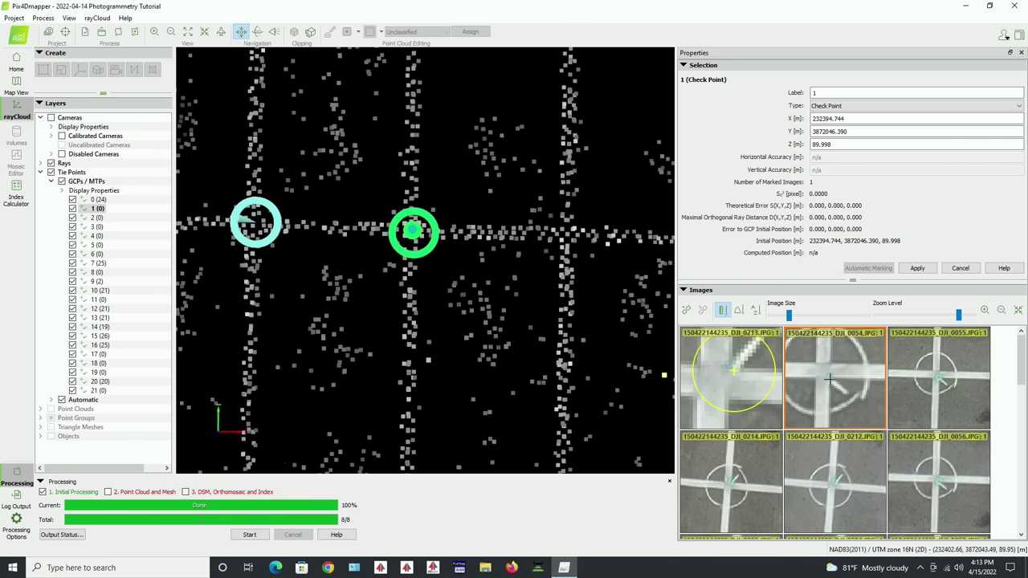
left_click(830, 378)
scroll(938, 383, "up", 3)
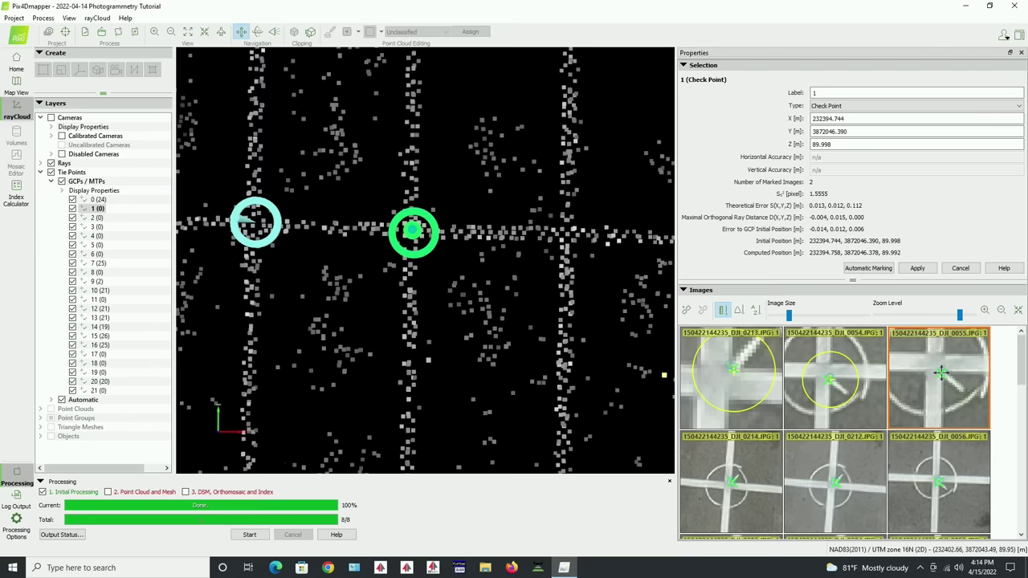
left_click(942, 372)
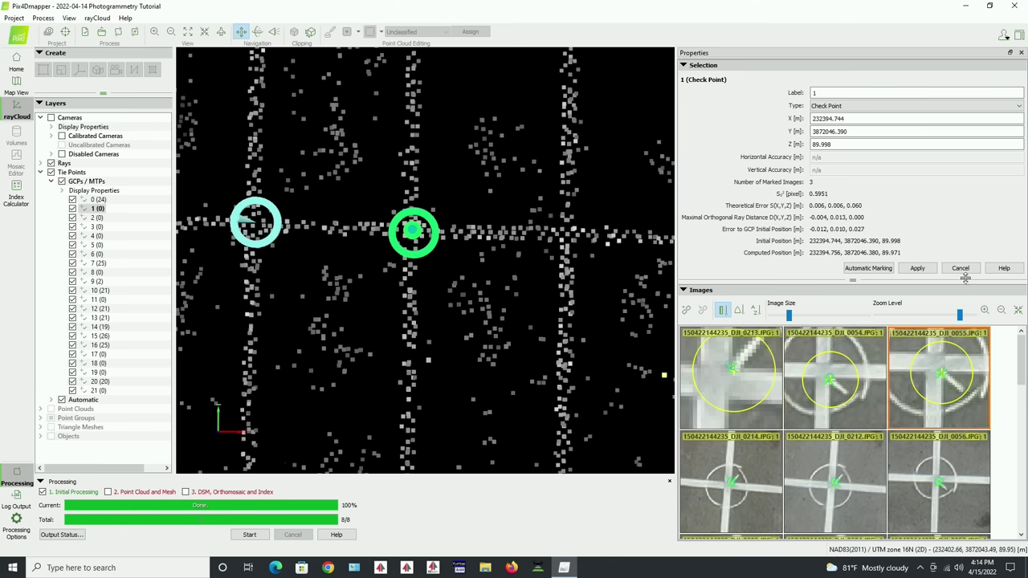
left_click(918, 267)
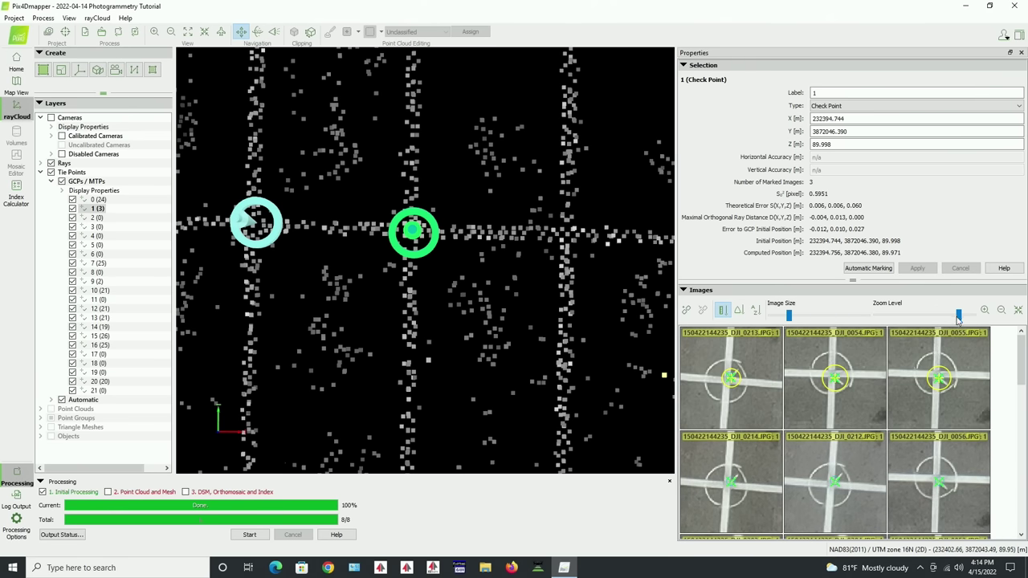
Mark check point 1 at the line crossing's corner in images DJI_0214, 0212 and 0056
left_click_drag(959, 316, 966, 320)
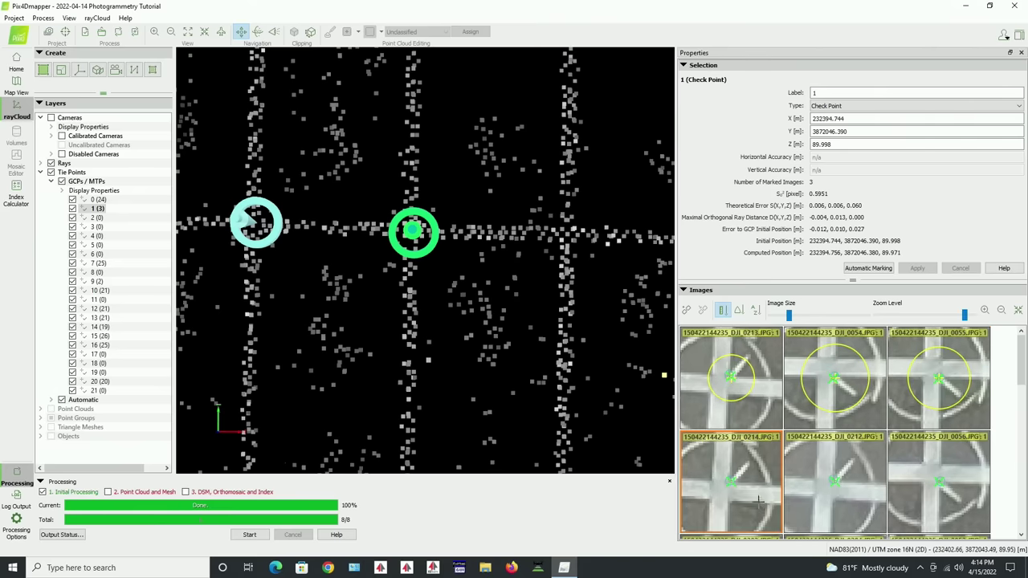
left_click(730, 482)
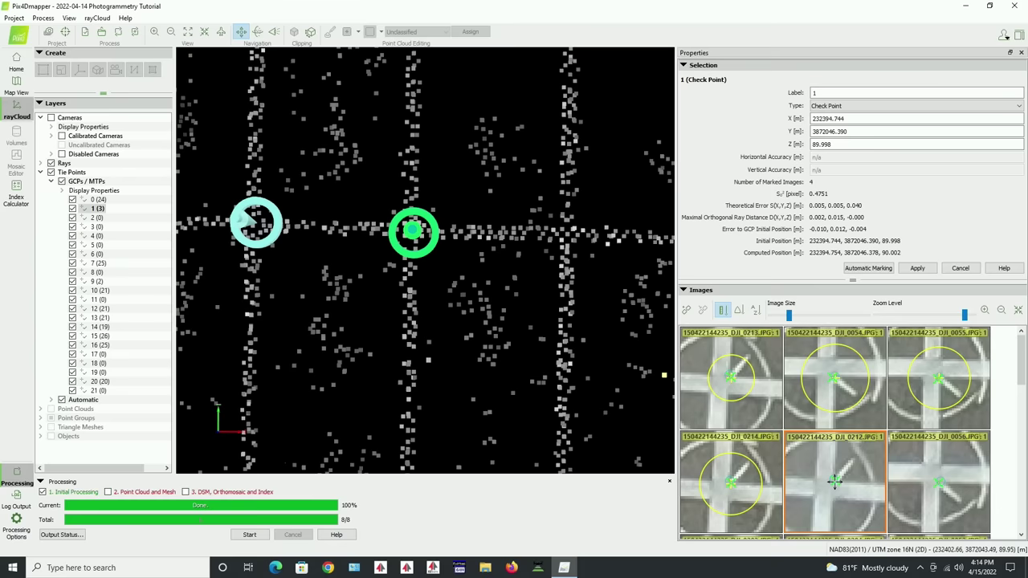
left_click(836, 481)
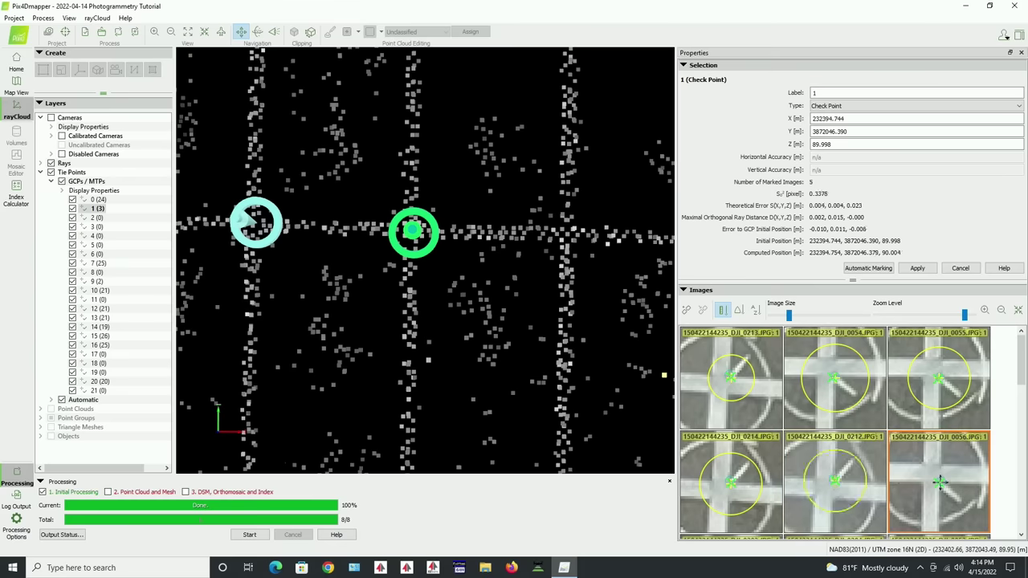
left_click(940, 482)
Mark check point 1 at the line crossing's corner in images DJI_0203, 0204, 0053, 0215, 0202 and 0035
left_click_drag(1024, 341, 1025, 397)
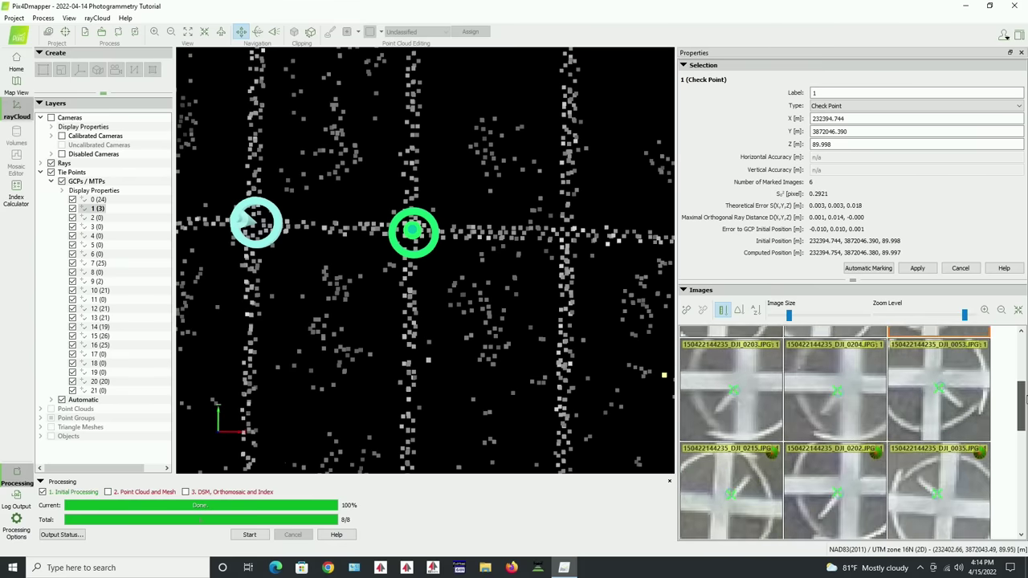
left_click(733, 390)
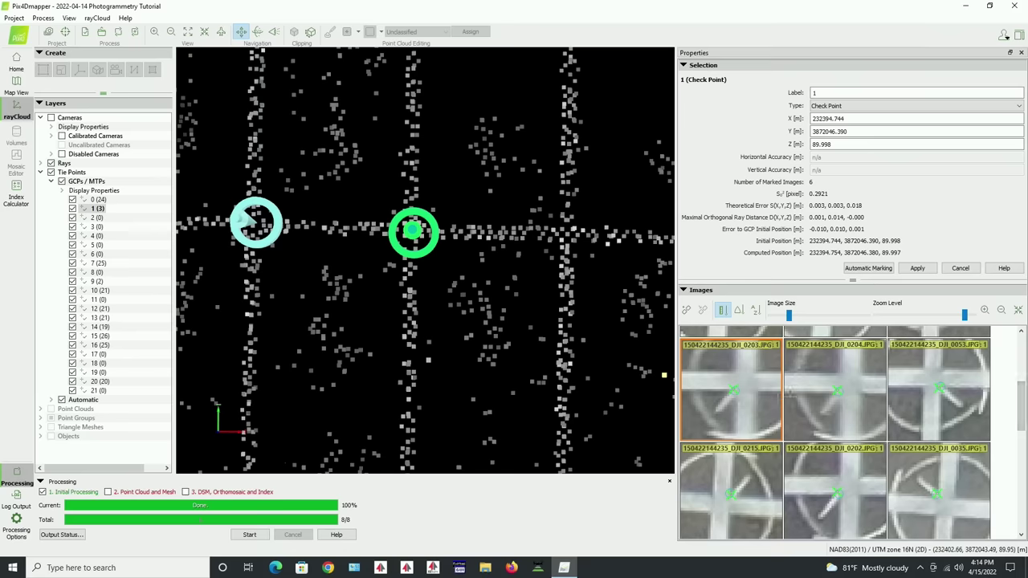
left_click(838, 391)
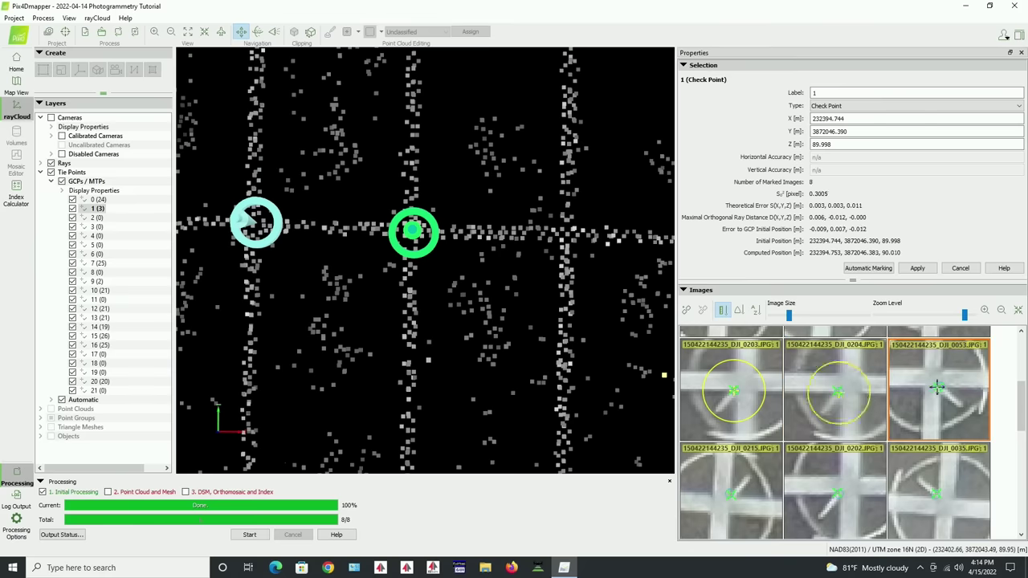
left_click(940, 388)
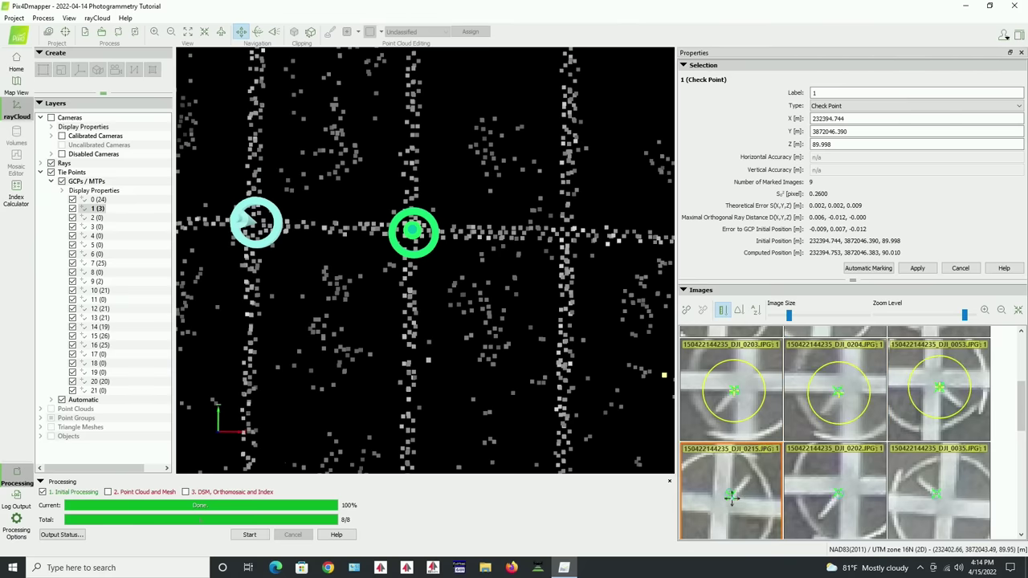
left_click(731, 497)
left_click(839, 493)
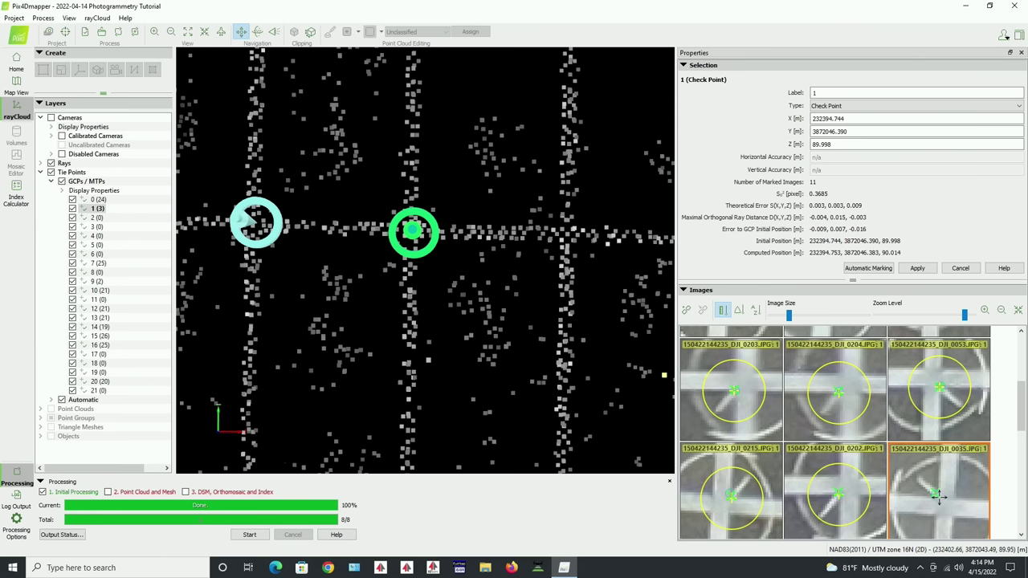
left_click(937, 496)
Mark check point 1 at the line crossing's corner in images DJI_0036, 0205, 0079, 0080, 0231 and 0232
left_click_drag(1023, 423, 1023, 468)
left_click(733, 397)
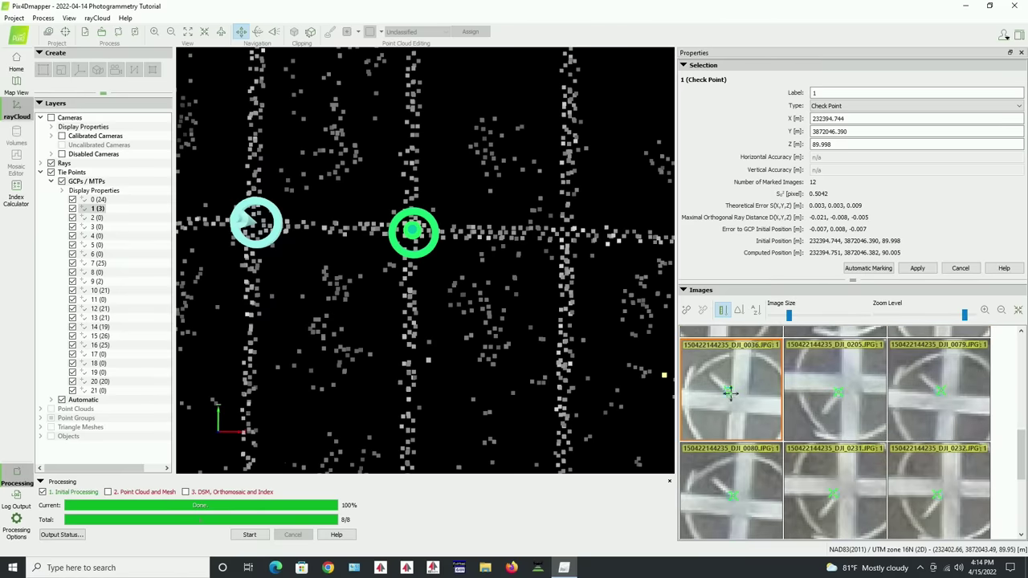
left_click(730, 392)
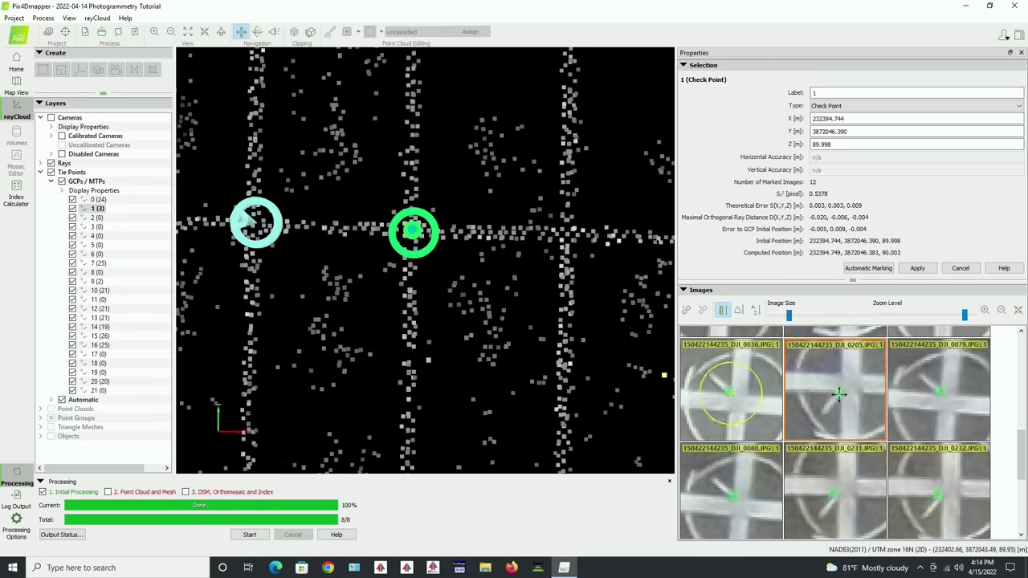
left_click(838, 392)
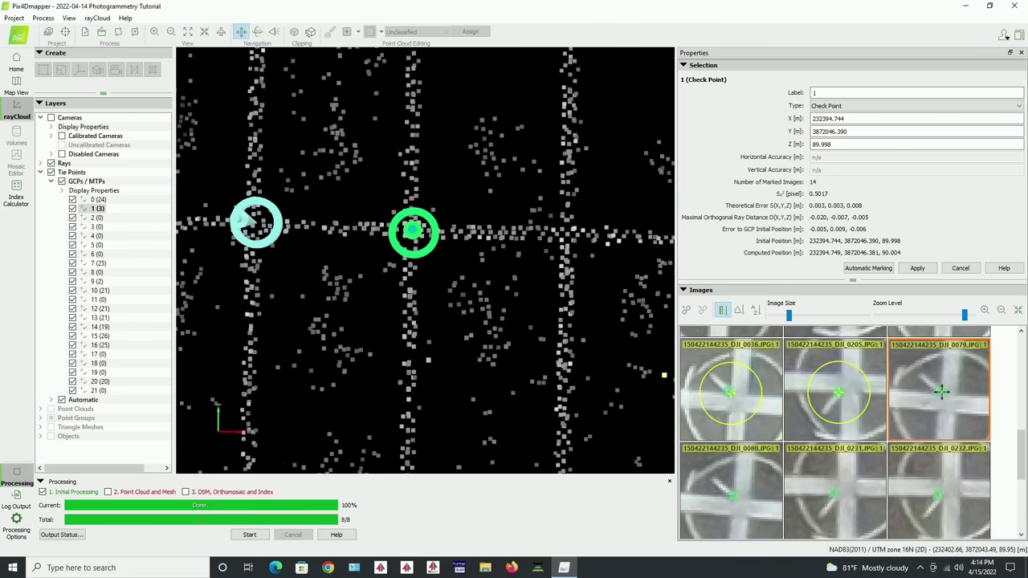
left_click(941, 391)
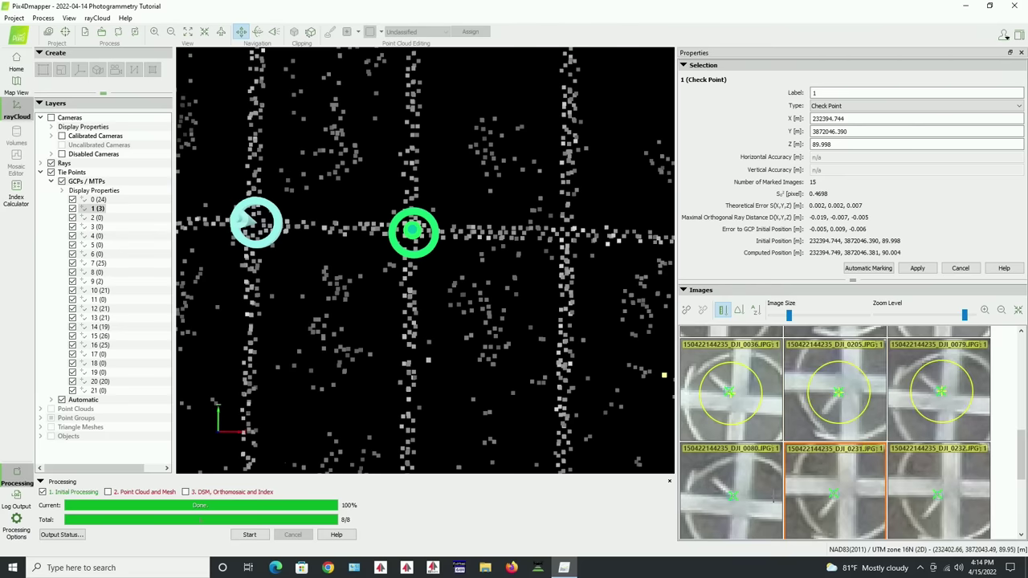
left_click(733, 497)
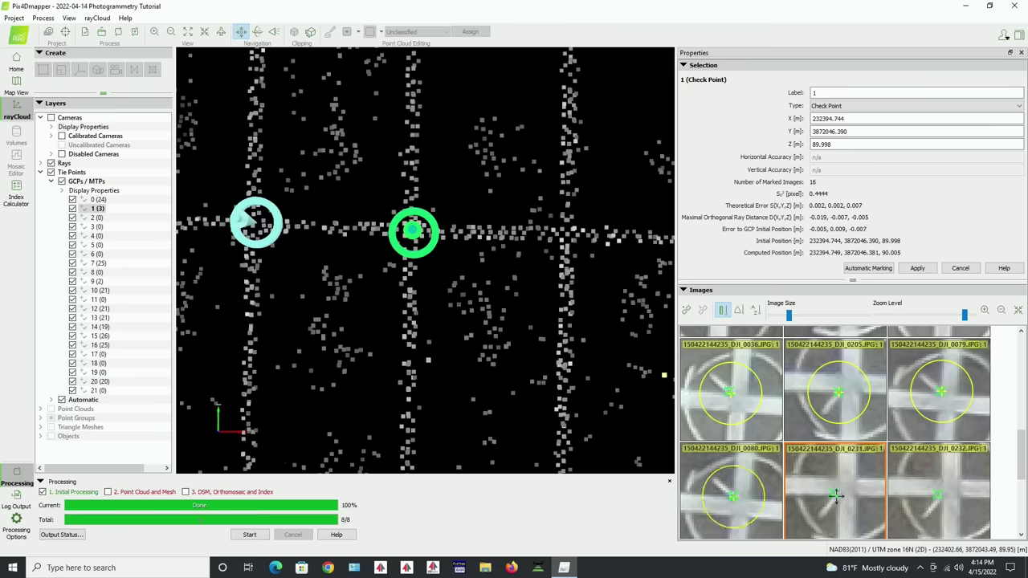
left_click(835, 496)
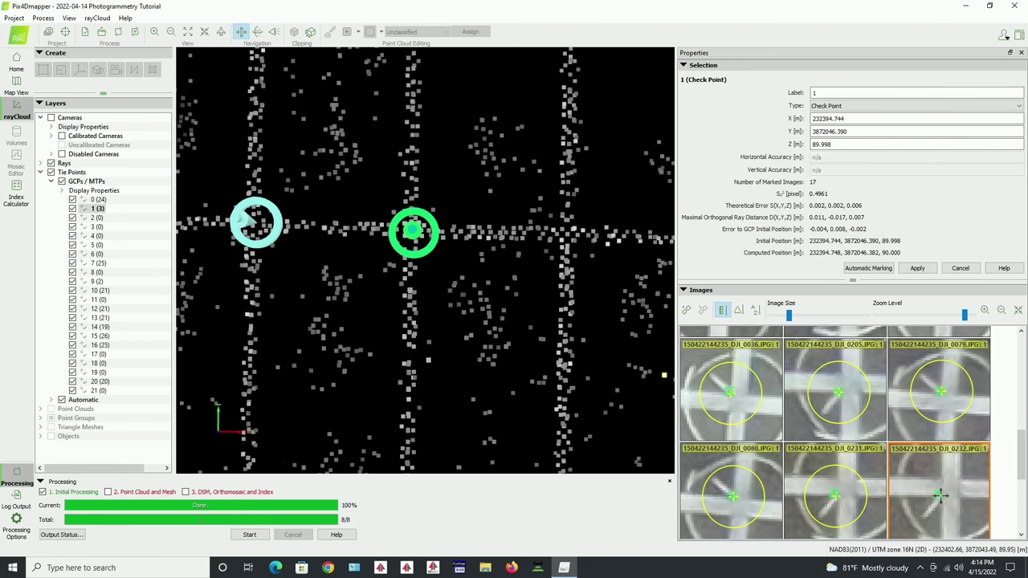
left_click(940, 496)
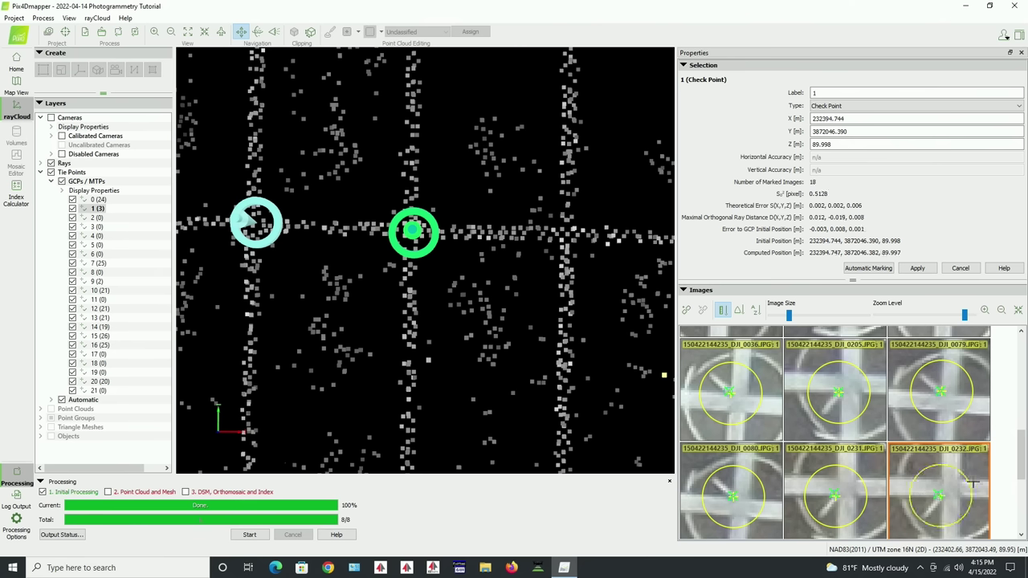
Mark check point 1 at the same corner in images DJI_0034, 0037, 0078, 0230, 0233 and 0081, and apply all its marks
left_click_drag(1022, 467, 1023, 514)
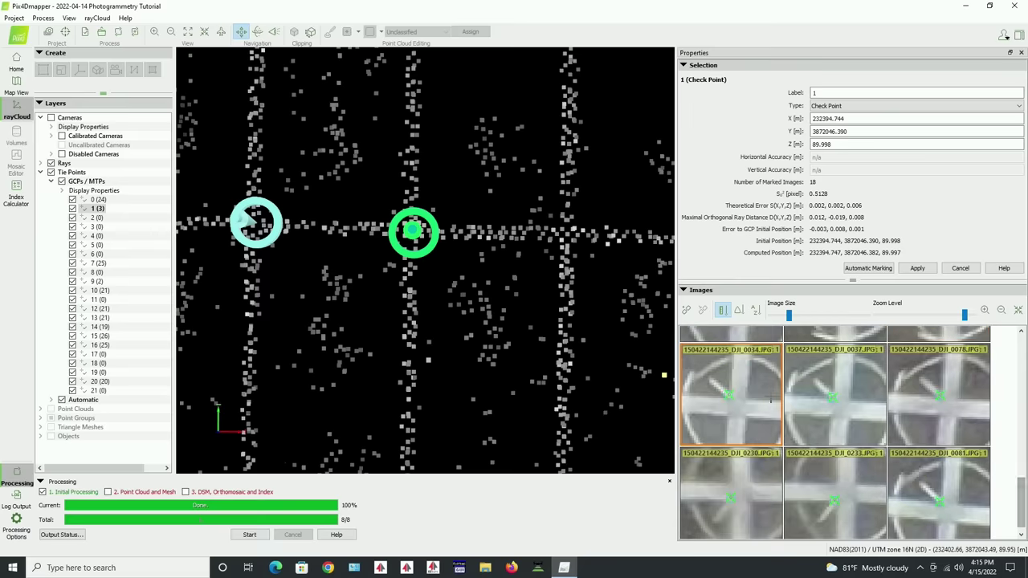
left_click(730, 395)
left_click(832, 397)
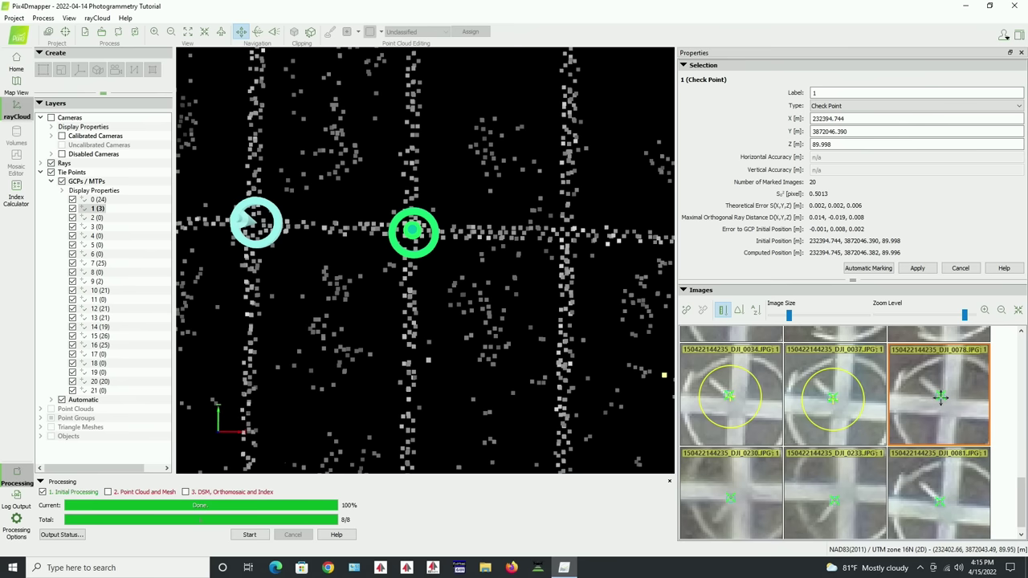
left_click(942, 396)
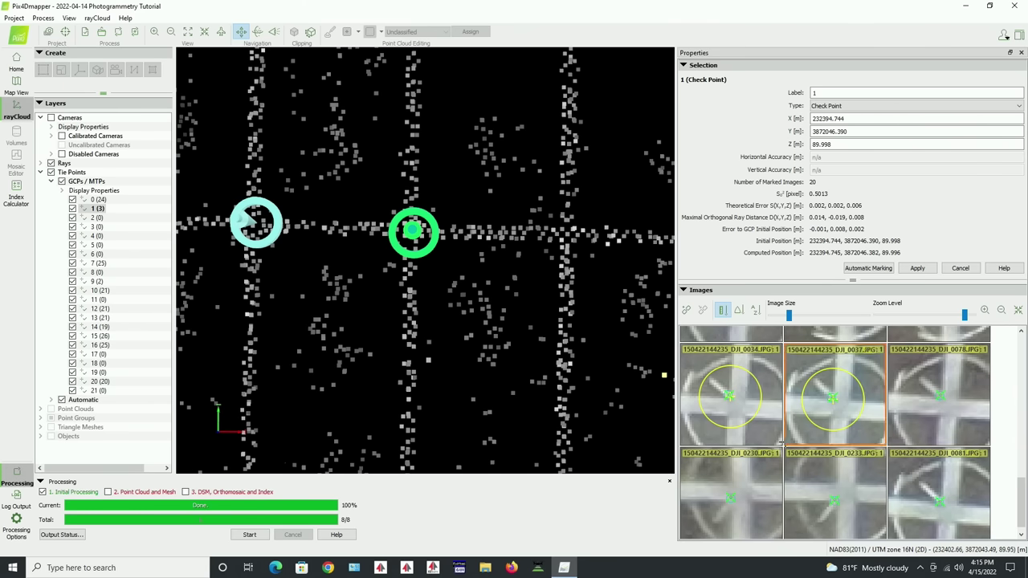
left_click(730, 500)
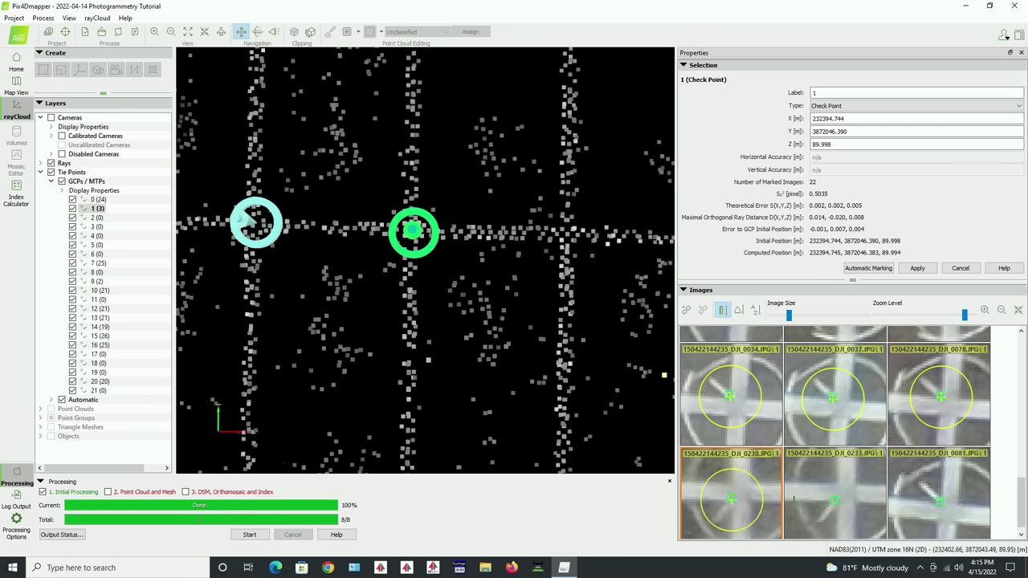
left_click(836, 500)
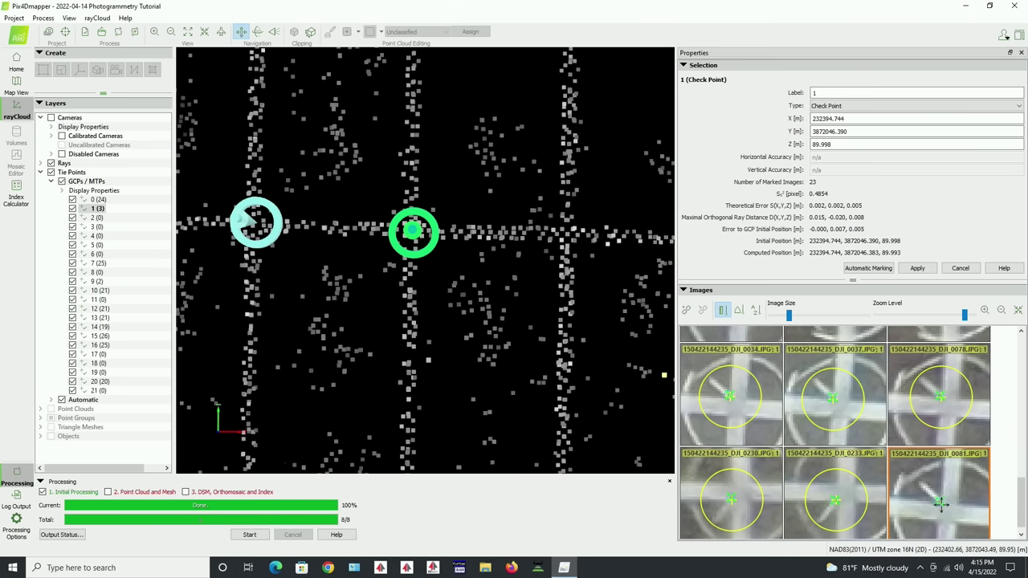
left_click(940, 502)
scroll(1020, 514, "down", 1)
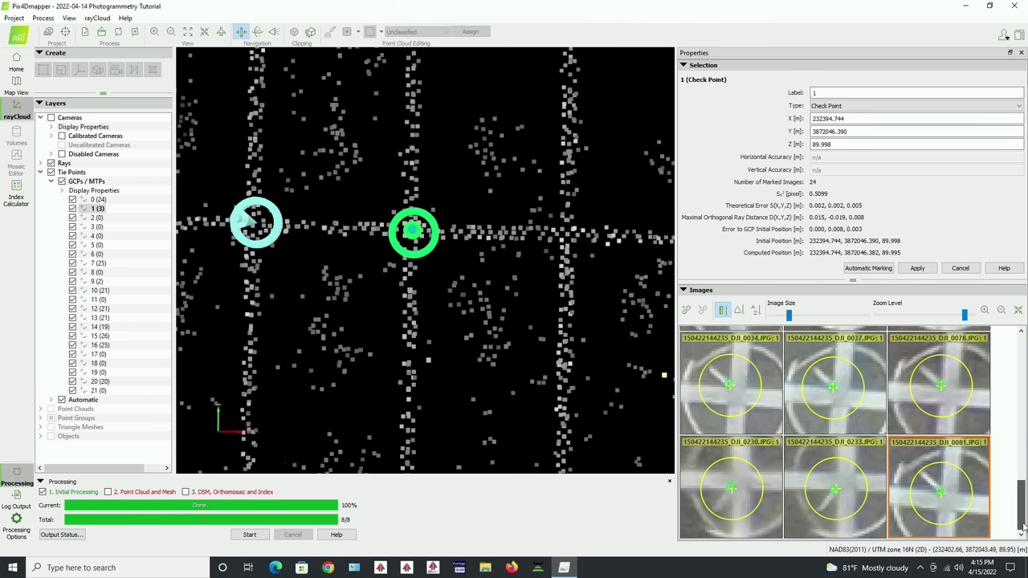
left_click(918, 269)
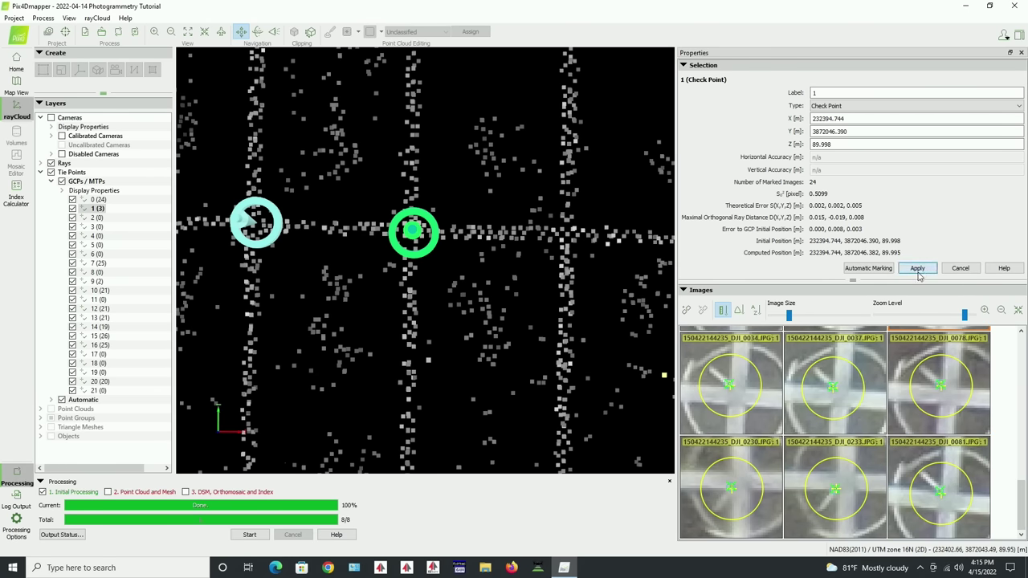
Select check point 10 at the upper end of a parking line in the lot's southeast row and view its image marks
scroll(477, 331, "down", 10)
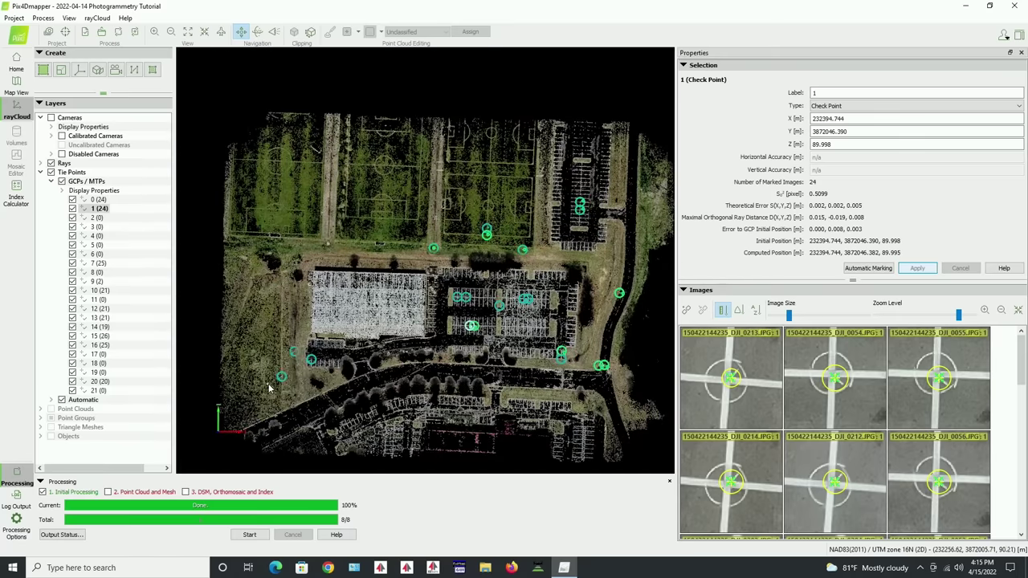
scroll(562, 357, "up", 8)
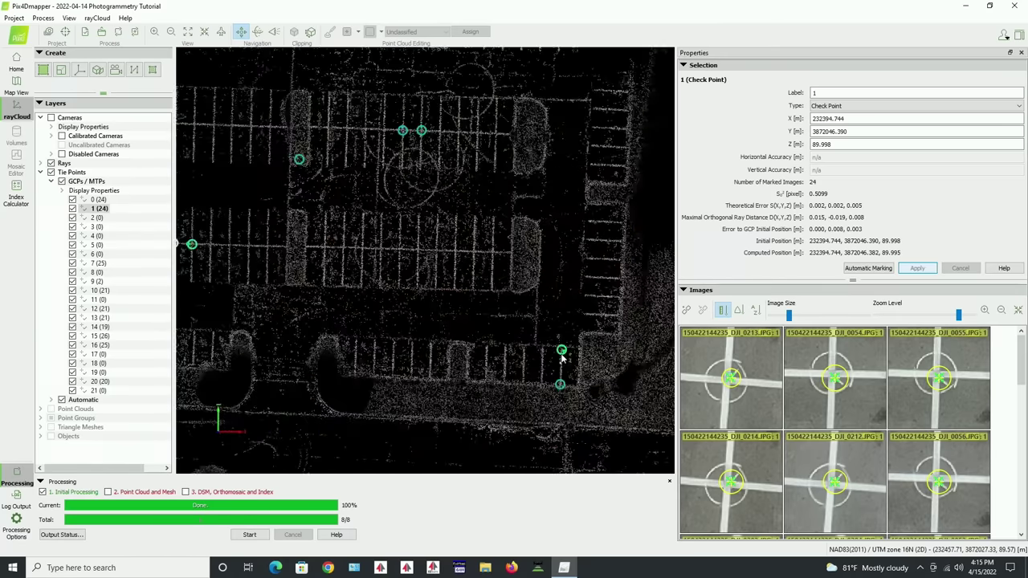
scroll(562, 357, "up", 5)
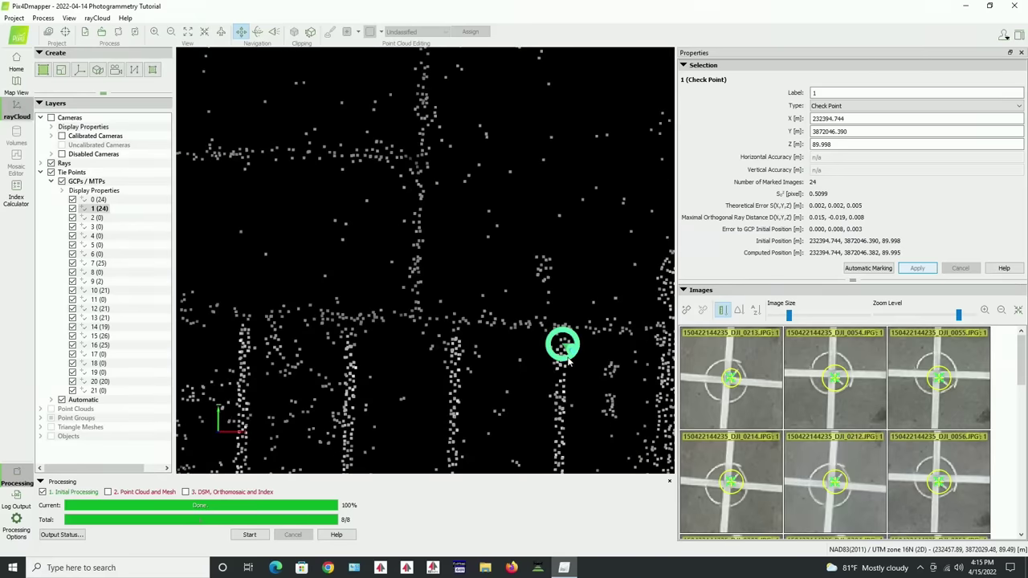
left_click(565, 358)
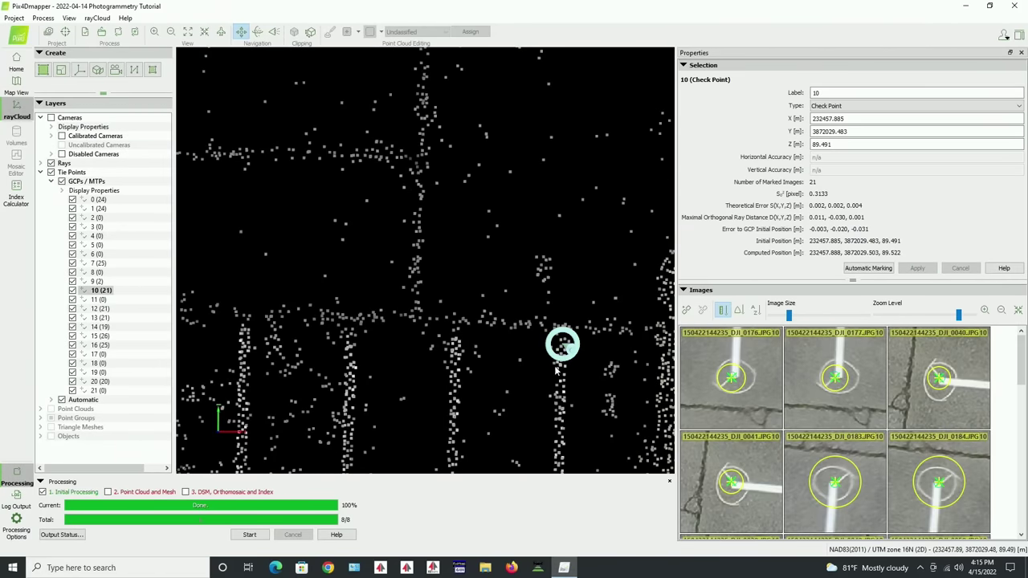
Select check point 11 at the lower end of the same parking line and mark the painted line's end corner in image DJI_0040
scroll(514, 363, "down", 6)
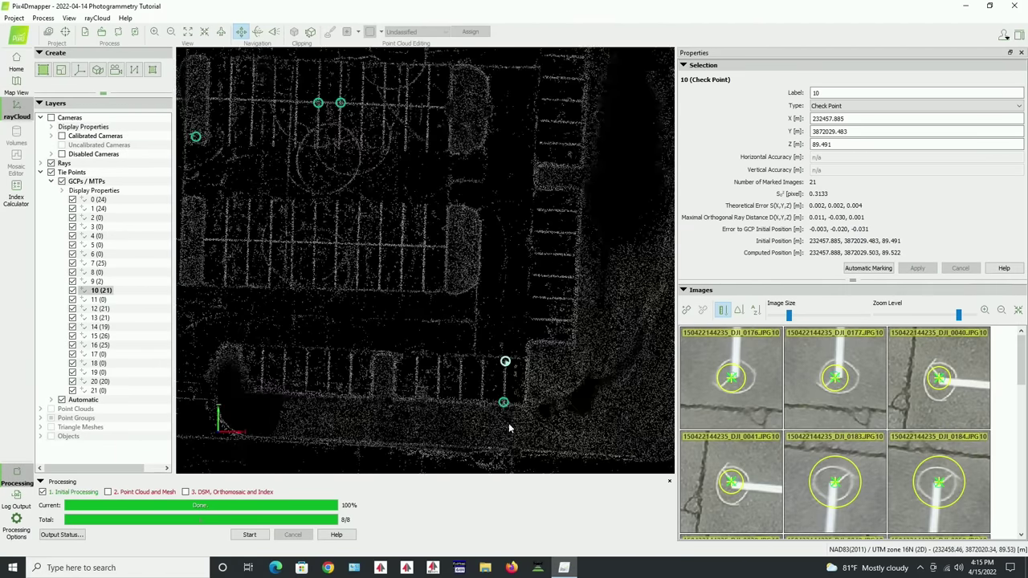
scroll(506, 401, "up", 10)
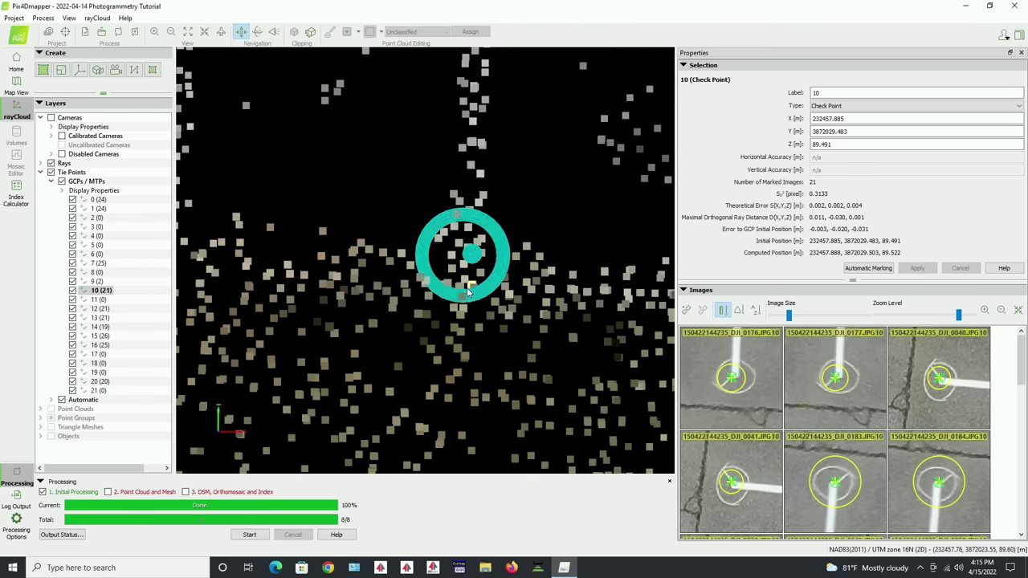
left_click(464, 296)
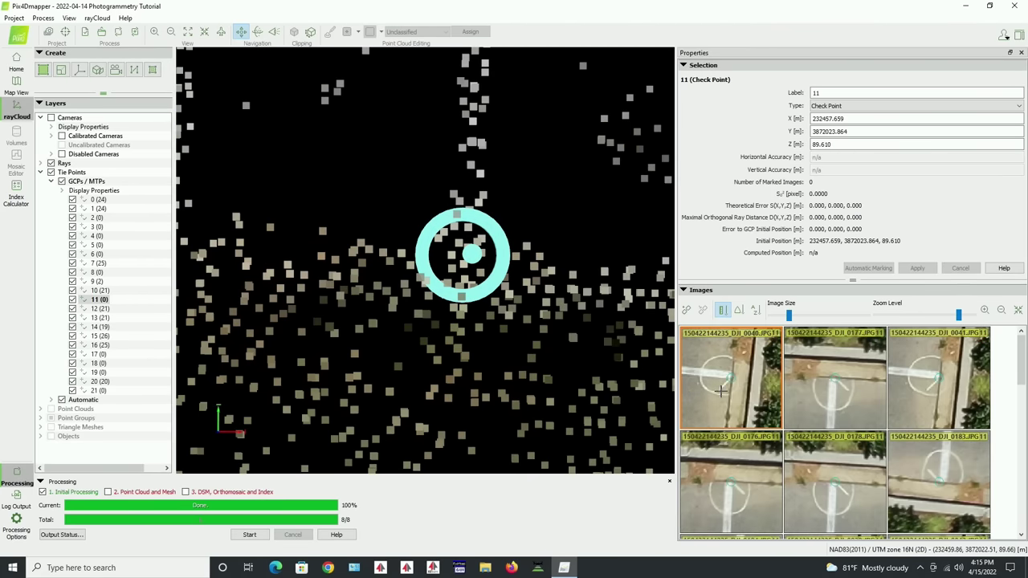
scroll(733, 377, "up", 5)
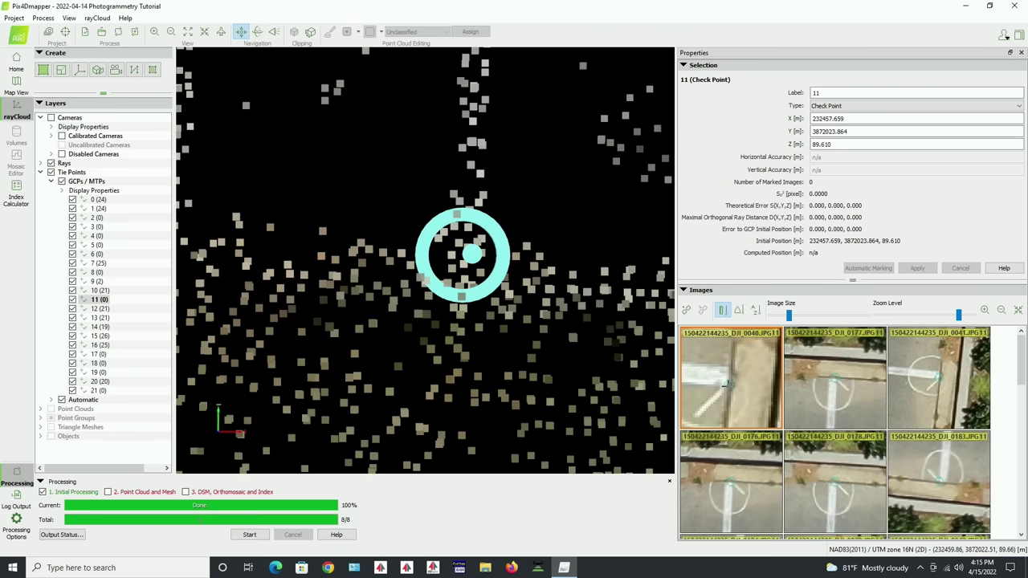
left_click(727, 385)
scroll(838, 383, "up", 3)
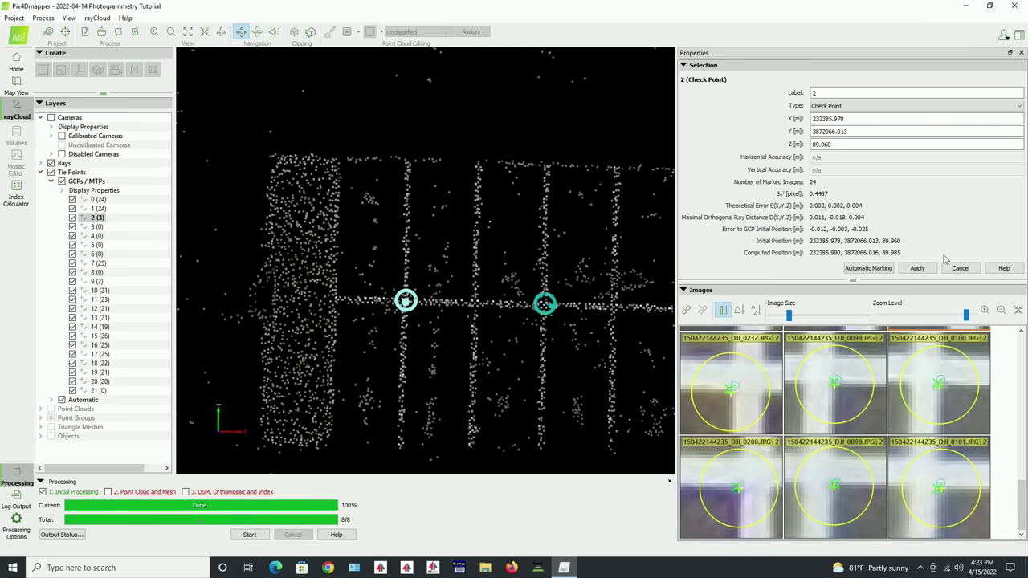
Apply check point 2's marks, and mark the neighbouring check point 3 at its line crossing's corner in image DJI_0215
left_click(916, 269)
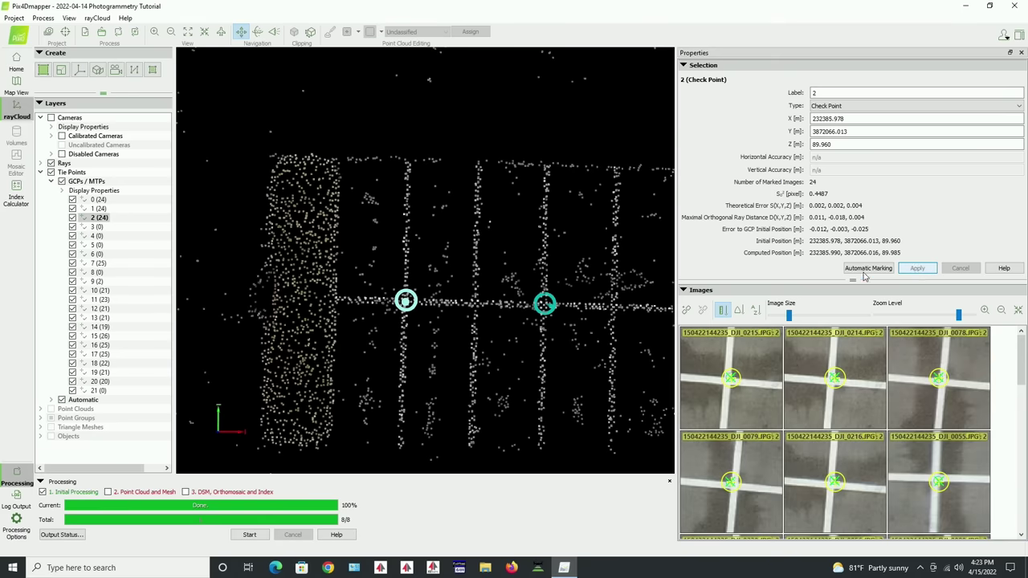
left_click(546, 312)
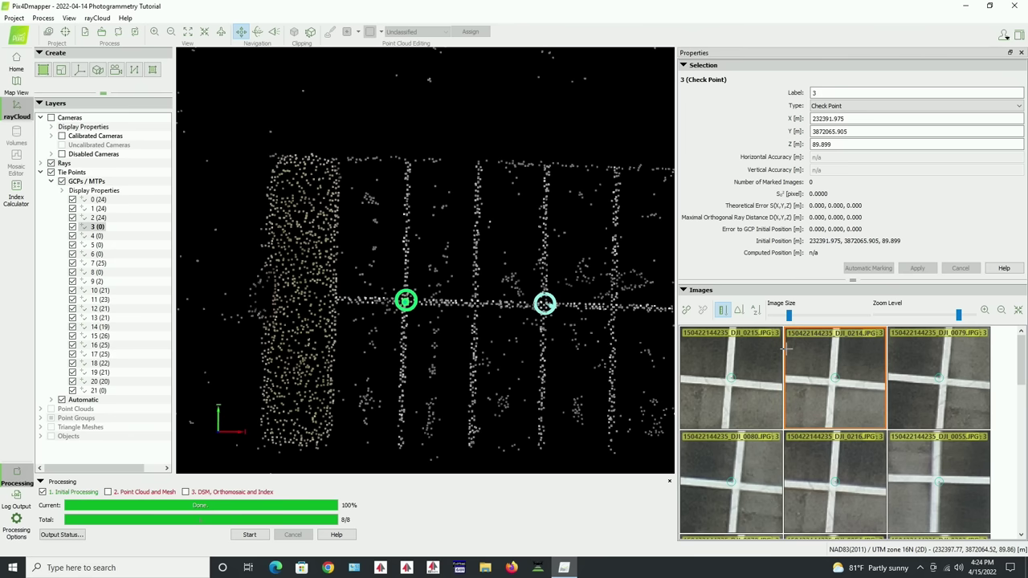
left_click(738, 400)
scroll(748, 362, "up", 4)
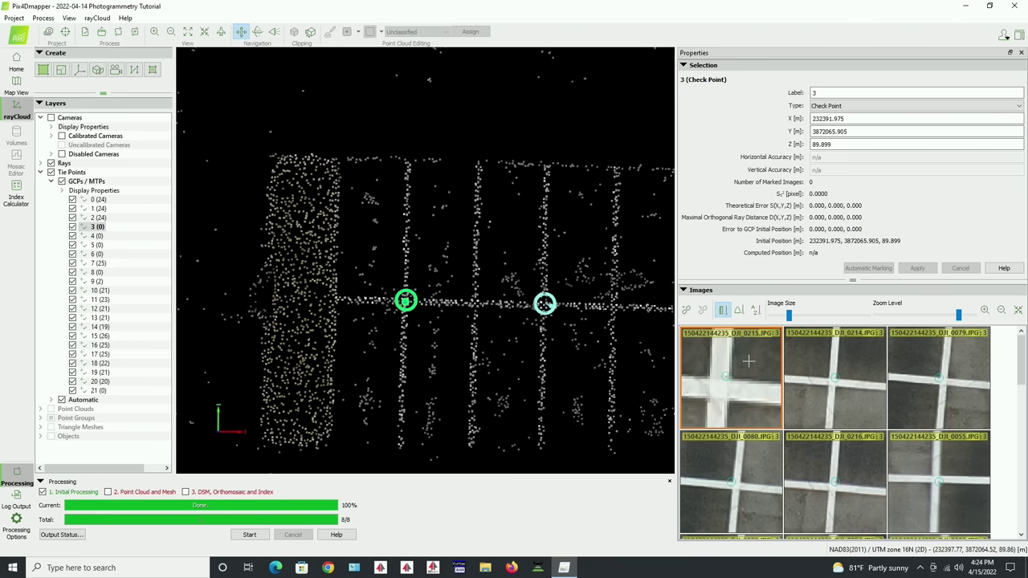
scroll(749, 363, "up", 1)
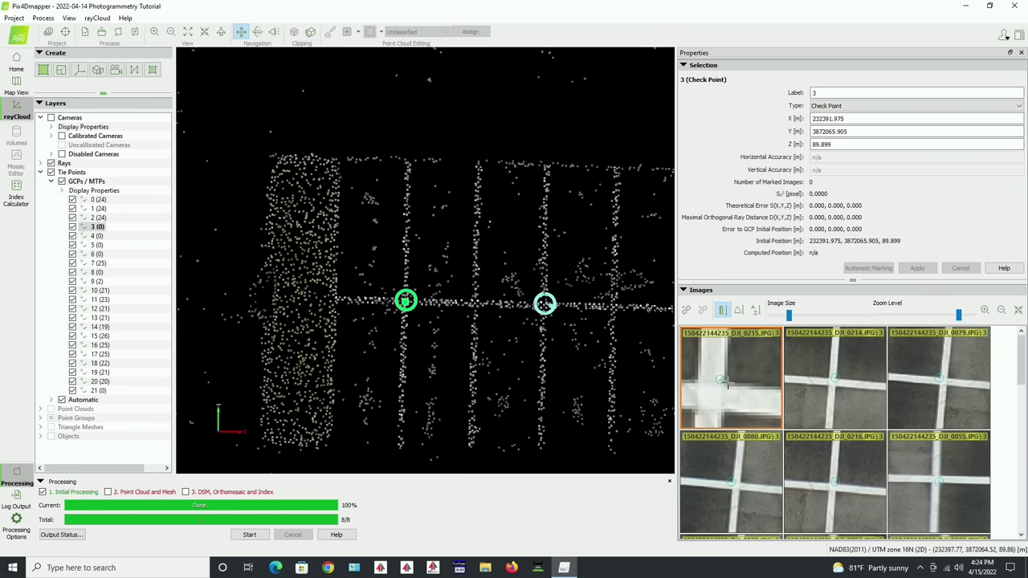
left_click(725, 384)
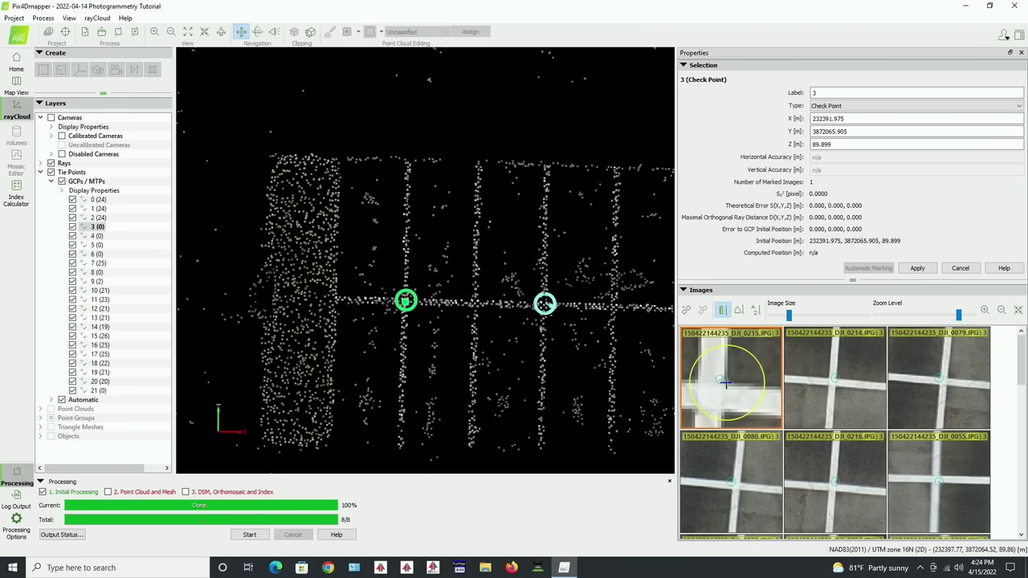
Mark check point 3 at the line crossing's corner in images DJI_0214 and 0079, and apply the marks
left_click(797, 384)
scroll(823, 382, "up", 2)
scroll(857, 379, "up", 1)
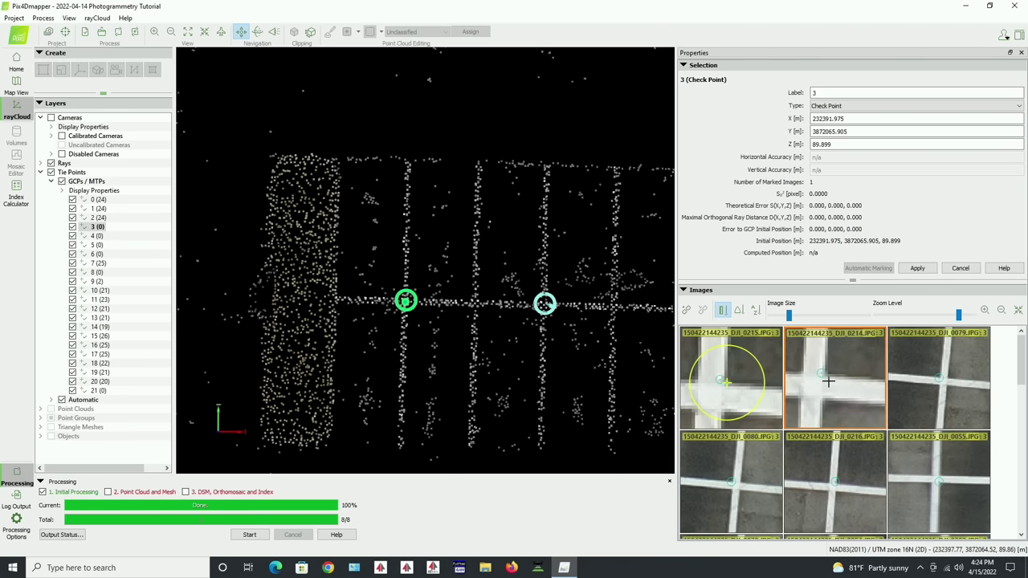
scroll(825, 380, "up", 1)
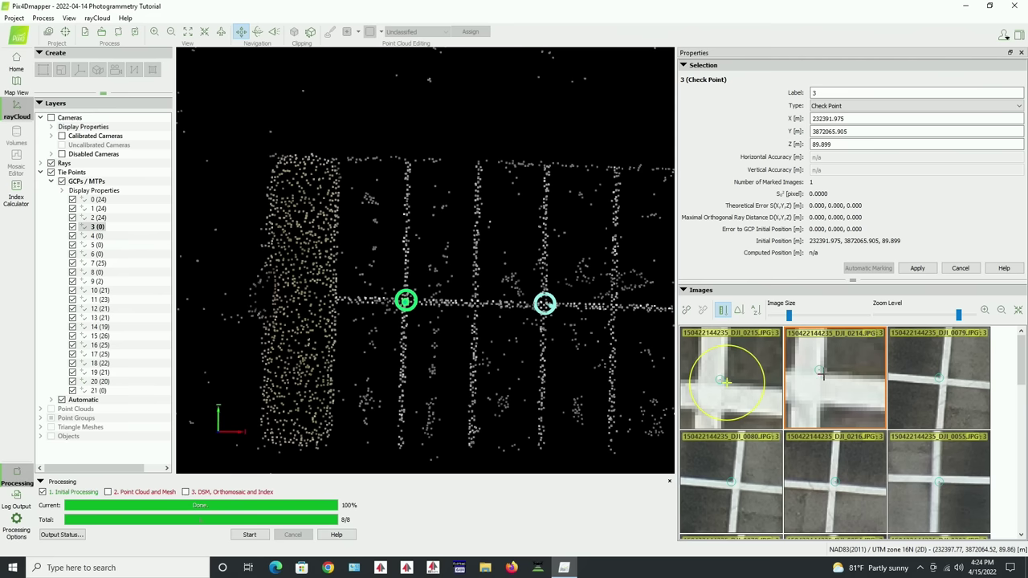
left_click(824, 375)
left_click(906, 375)
scroll(906, 375, "up", 3)
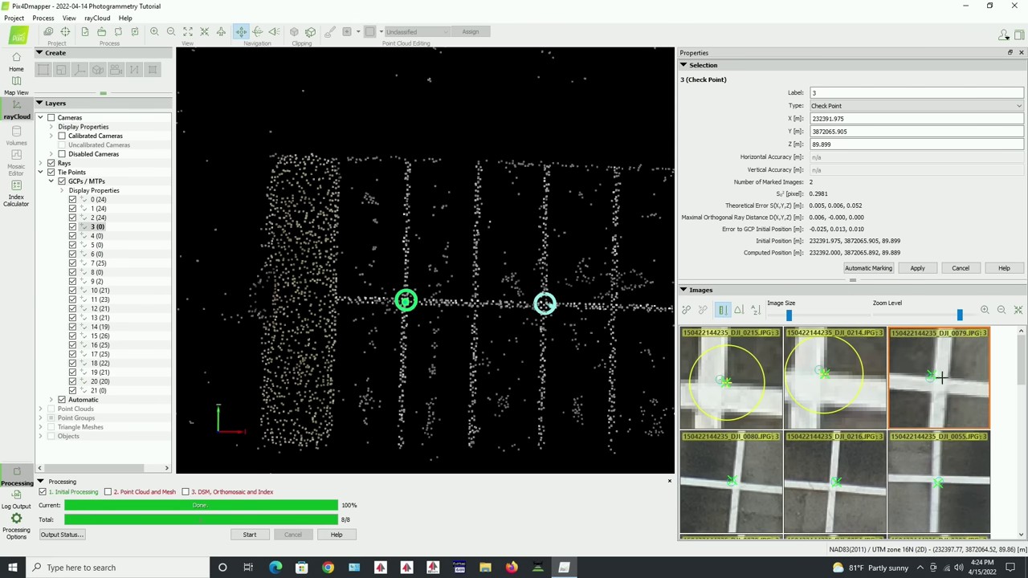
scroll(906, 374, "up", 2)
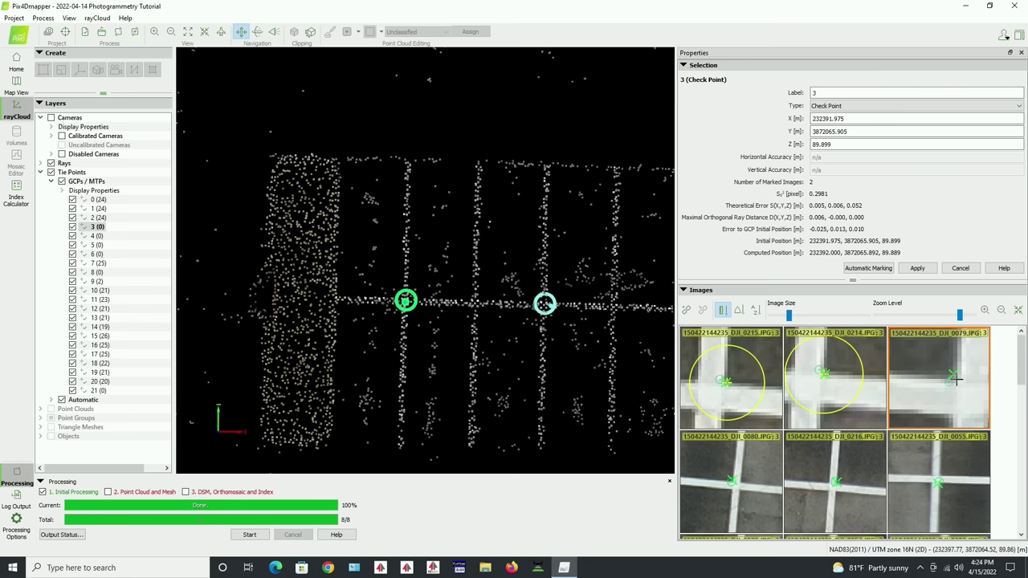
left_click(956, 378)
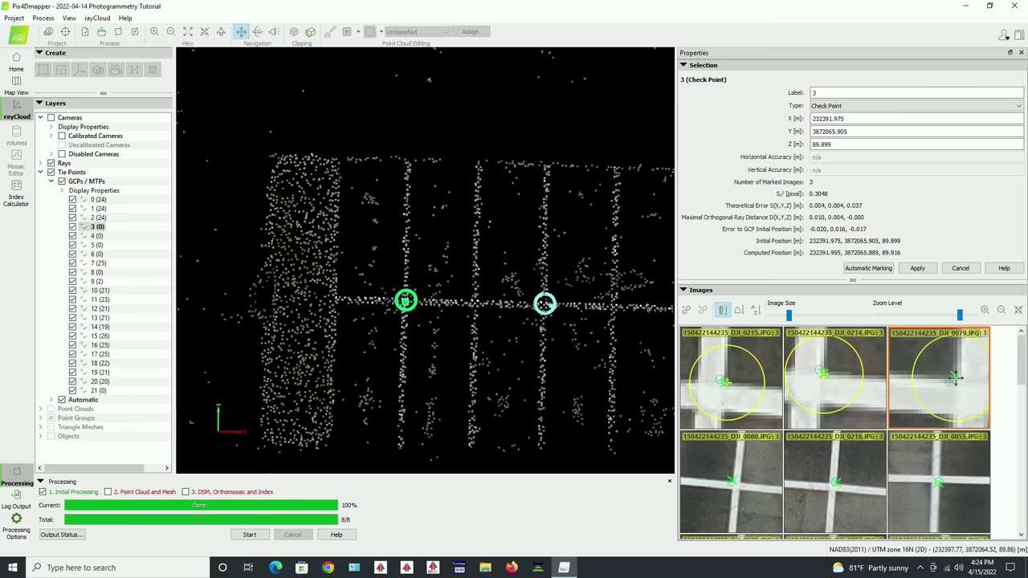
left_click(921, 270)
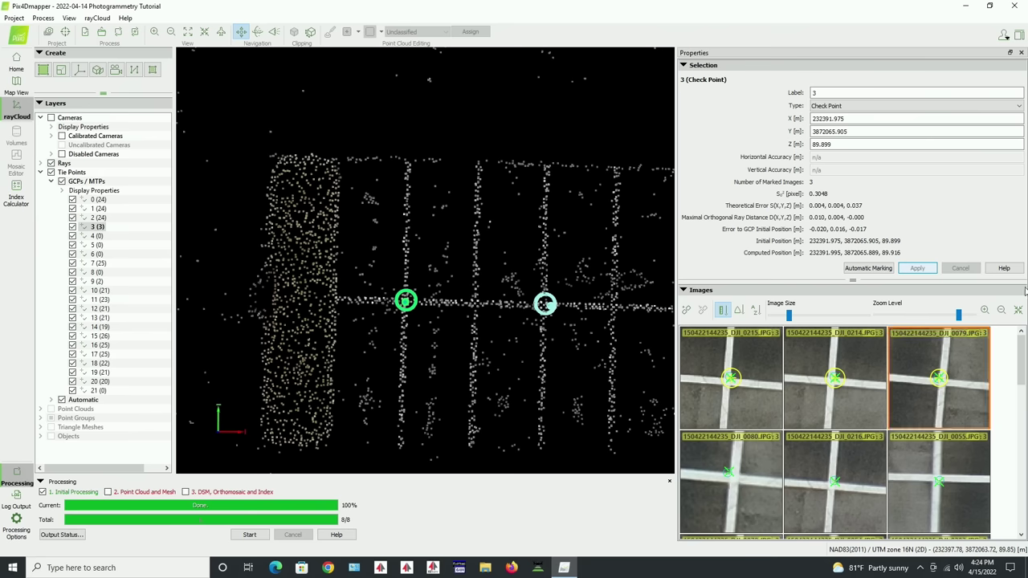
left_click_drag(958, 314, 966, 317)
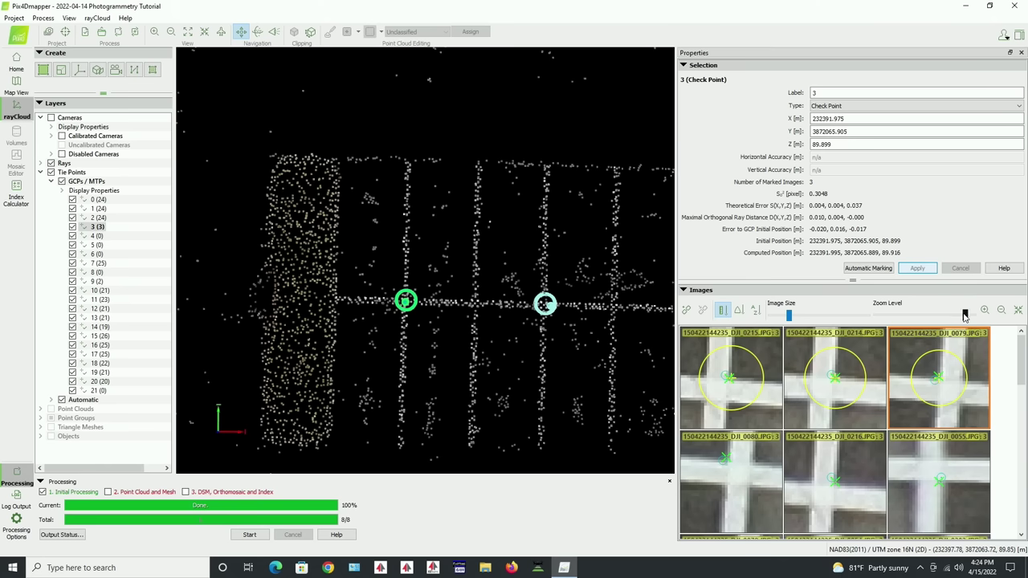
Mark check point 3 at the line crossing's corner in images DJI_0080, 0216 and 0055 and in the following row of three images
left_click(725, 459)
left_click(835, 482)
left_click(944, 480)
left_click_drag(1022, 360, 1022, 426)
left_click(730, 366)
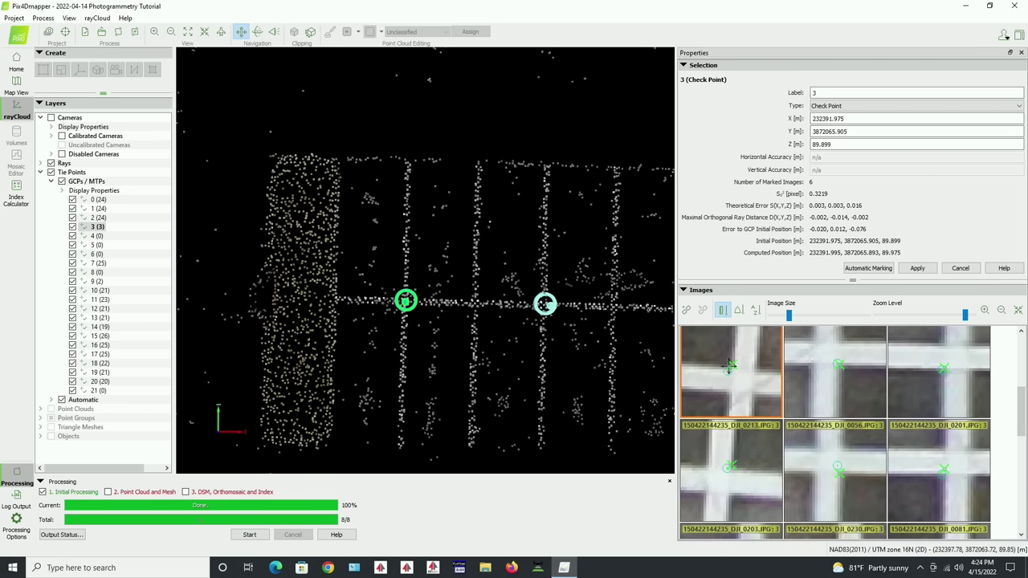
left_click(730, 366)
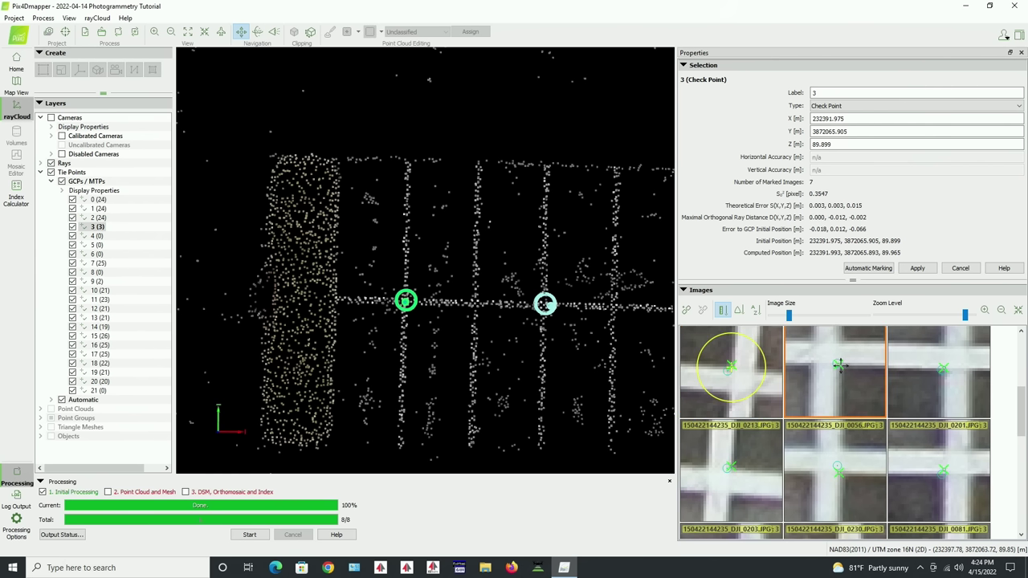
left_click(839, 365)
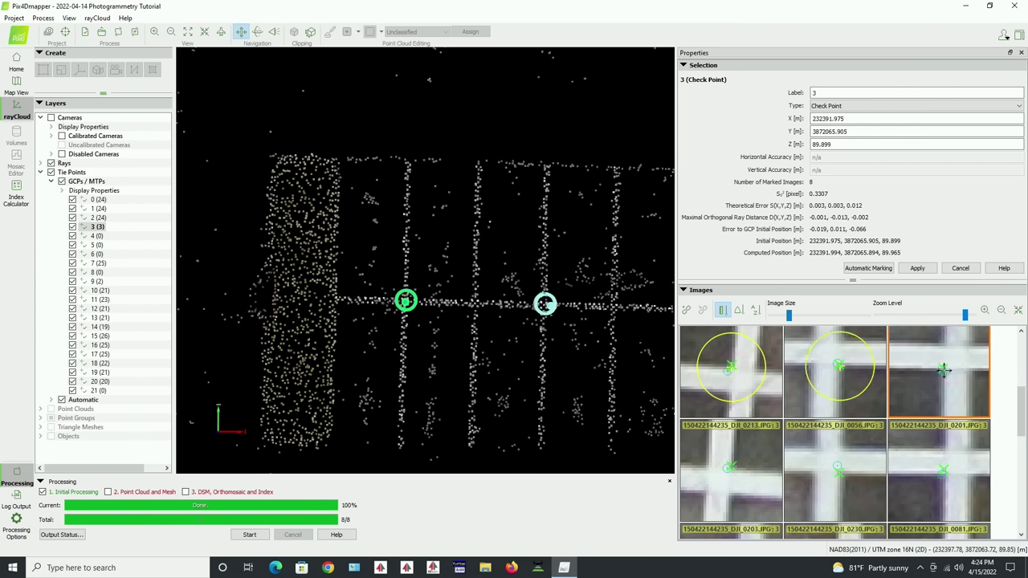
left_click(942, 369)
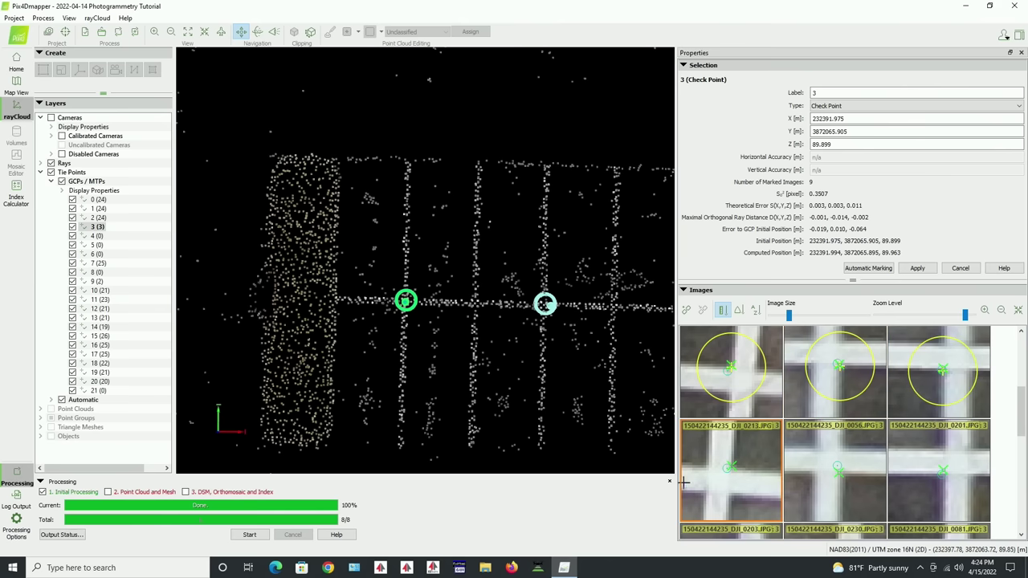
Mark check point 3 at the line crossing's corner in images DJI_0213, 0056, 0201, 0203, 0230 and 0081
left_click(729, 468)
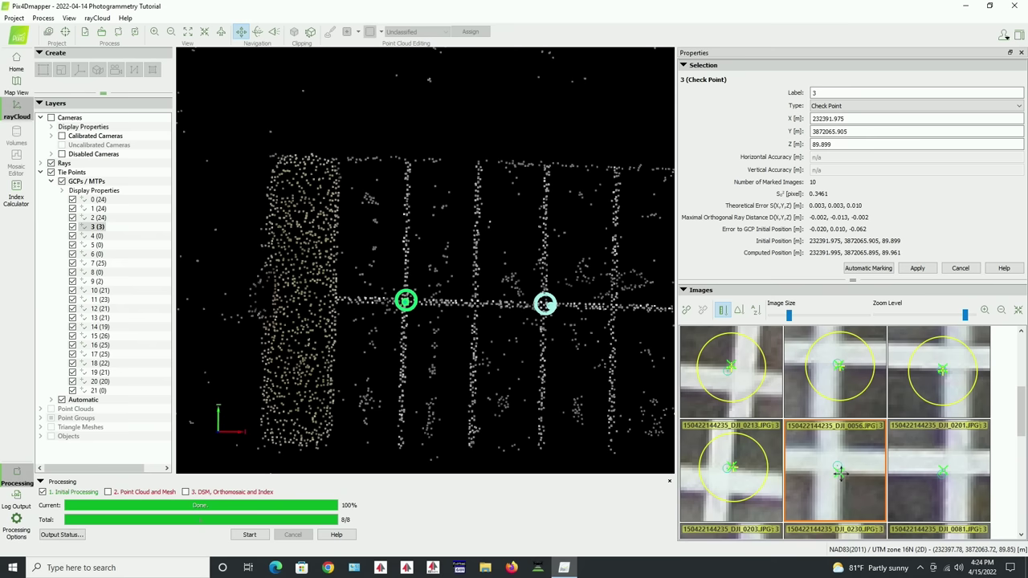
left_click(840, 473)
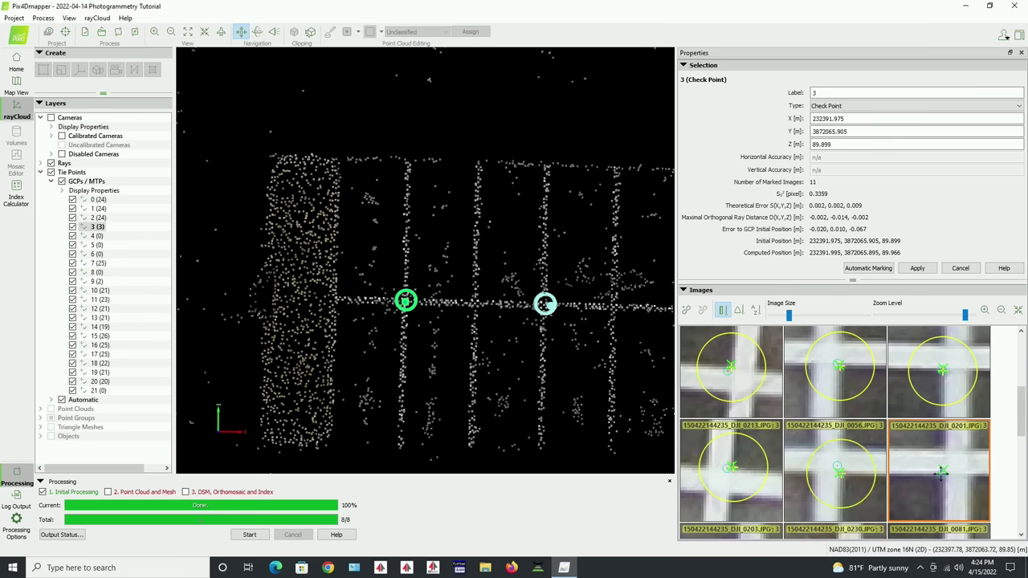
left_click(942, 482)
left_click_drag(1022, 411, 1022, 462)
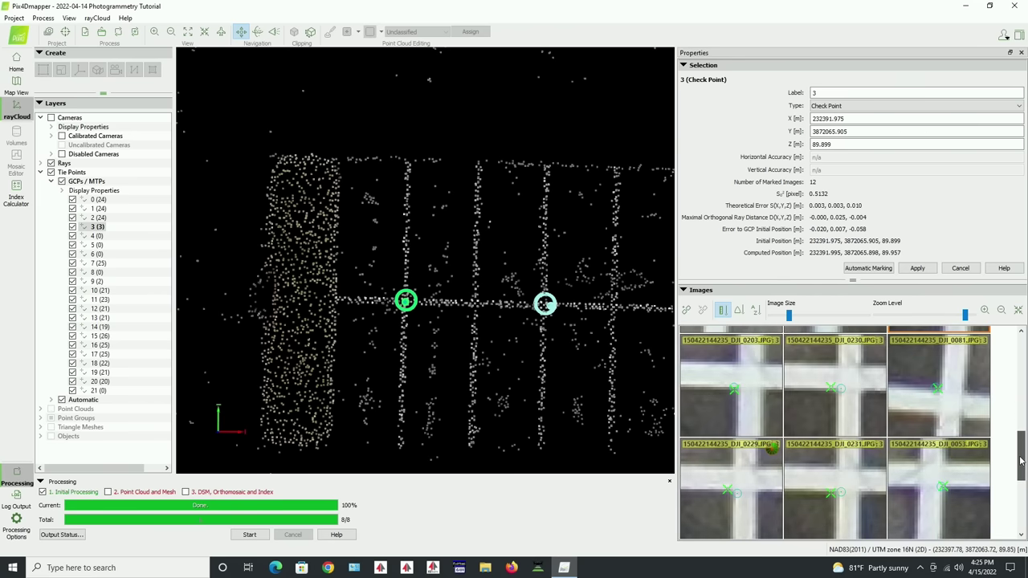
left_click(735, 389)
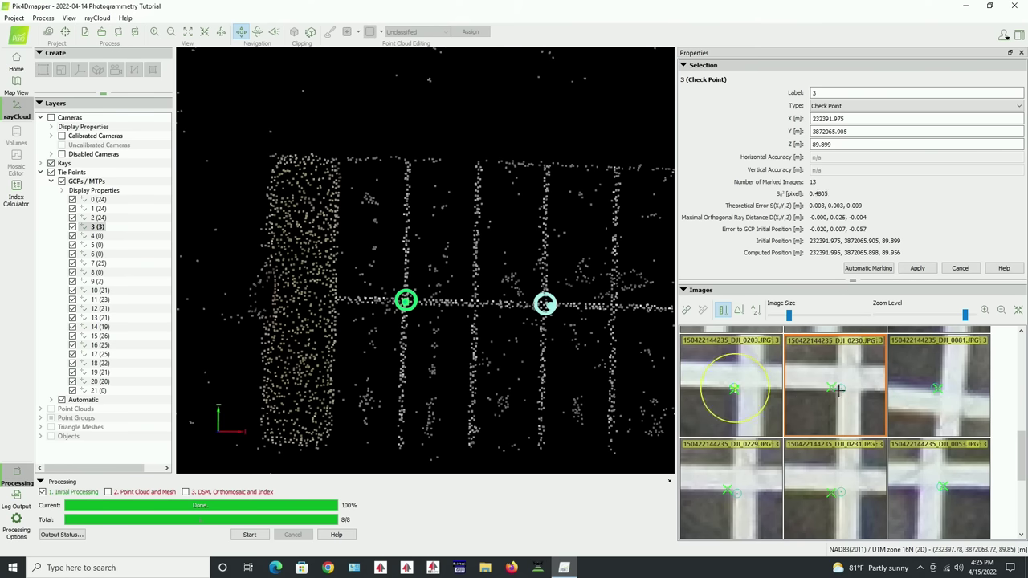
left_click(837, 388)
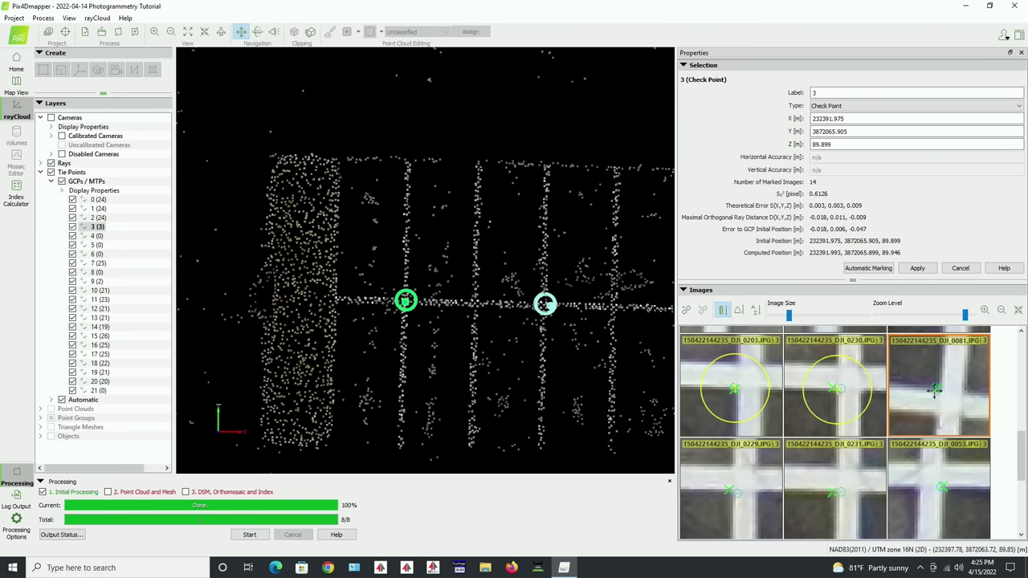
left_click(938, 389)
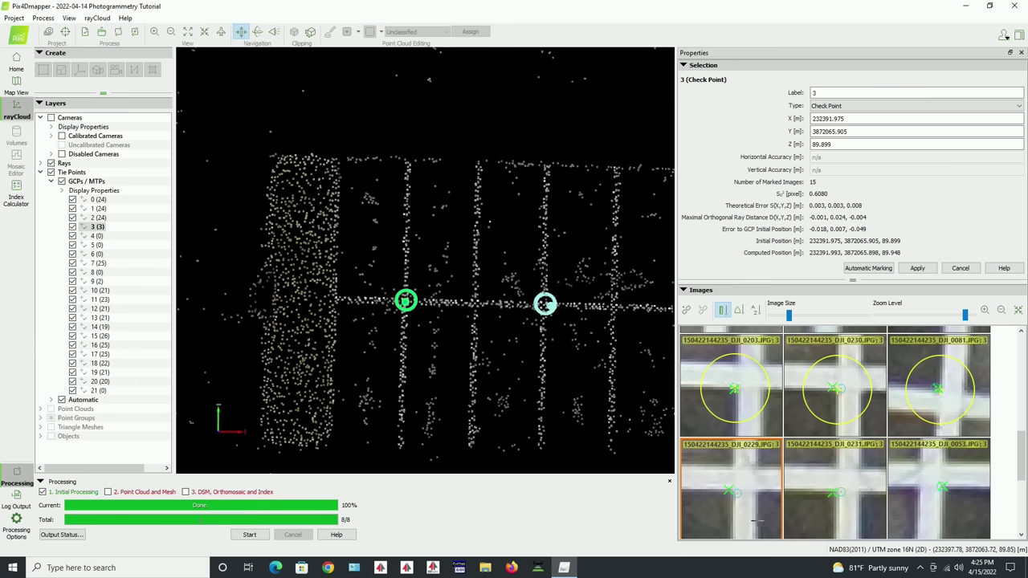
Mark check point 3 at the line crossing's corner in images DJI_0229, 0231, 0053, 0200, 0099 and 0098
left_click(731, 490)
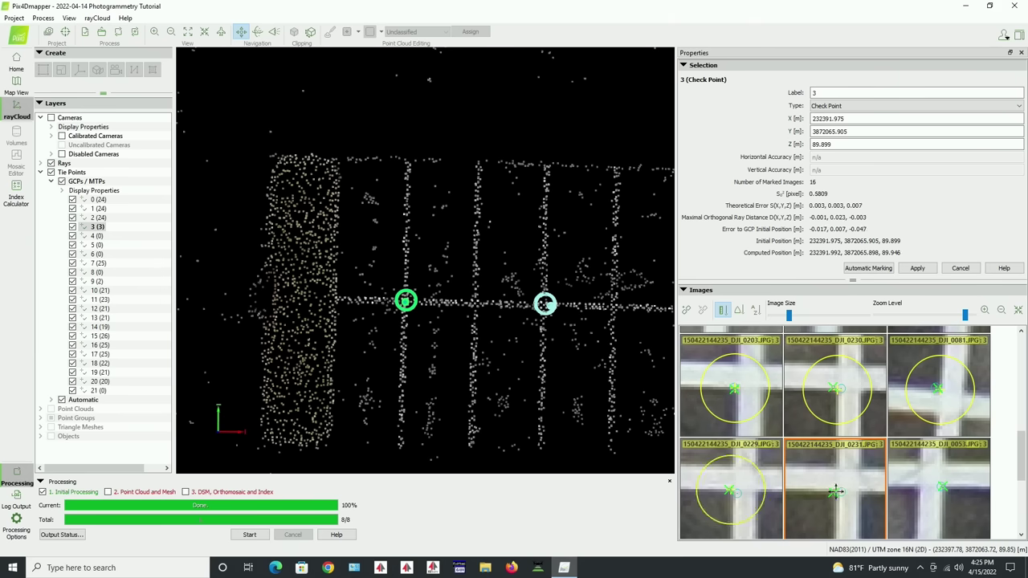
left_click(942, 488)
left_click_drag(1024, 492, 1024, 519)
left_click(750, 420)
left_click(735, 410)
left_click(836, 407)
left_click(940, 409)
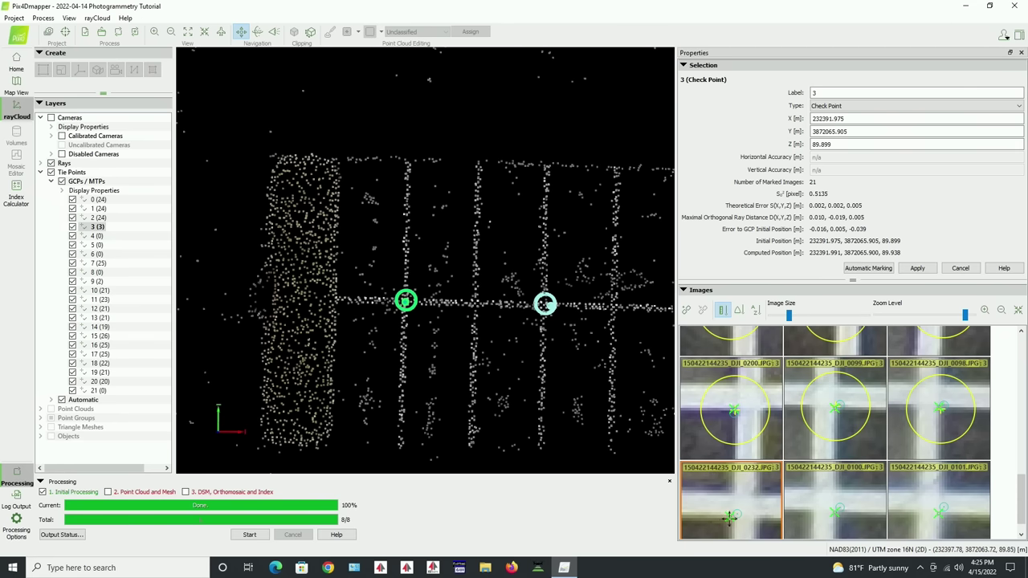
Mark check point 3 in the last three images, DJI_0232, 0100 and 0101, and apply all of its marks
left_click(729, 518)
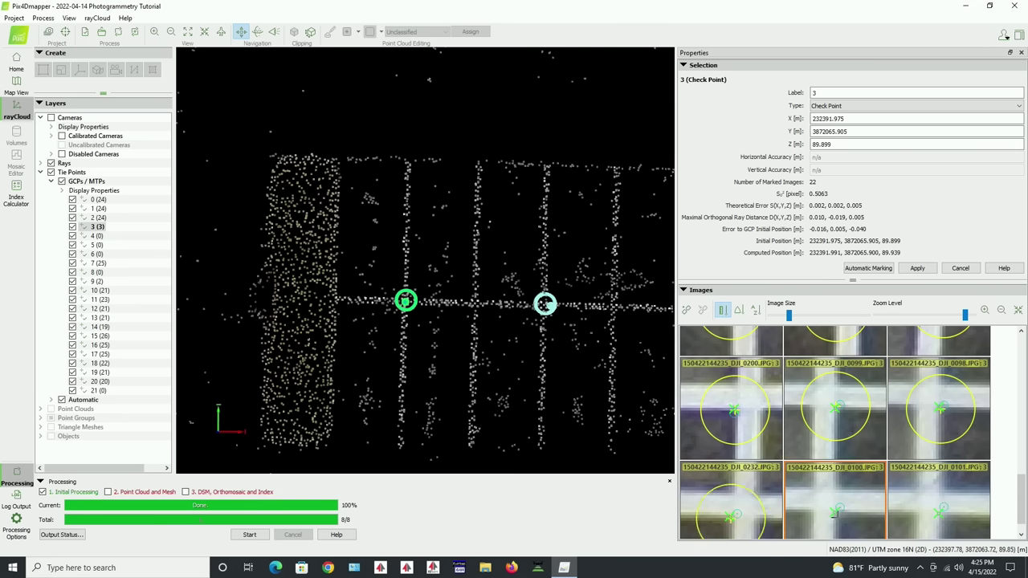
left_click(836, 514)
left_click(941, 513)
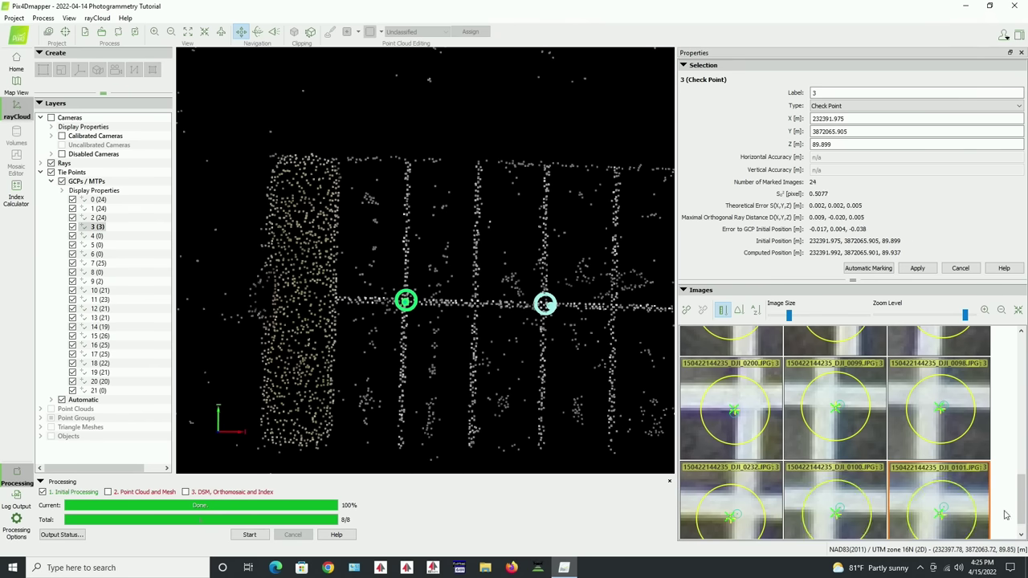
scroll(1021, 498, "down", 1)
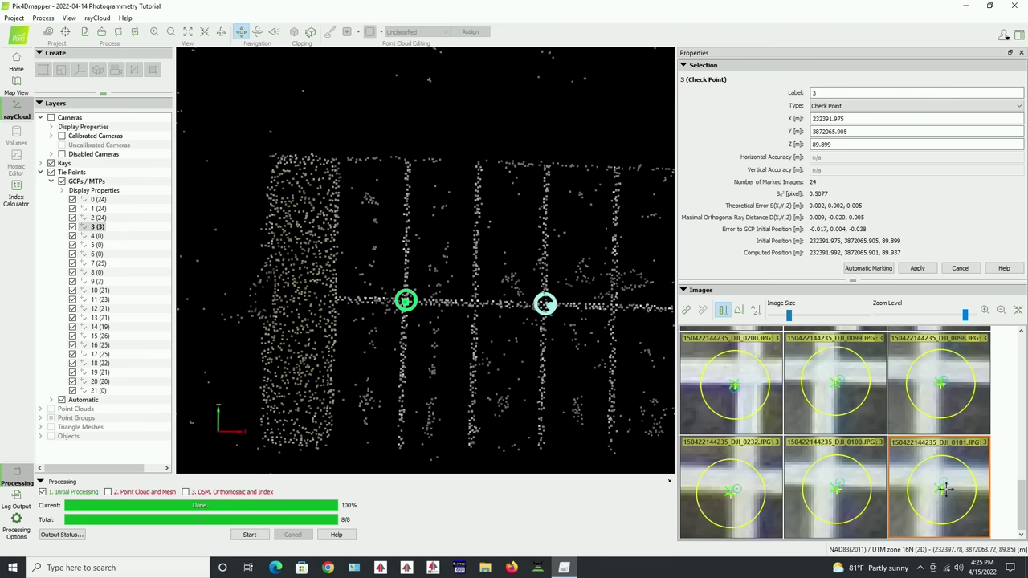
left_click(940, 384)
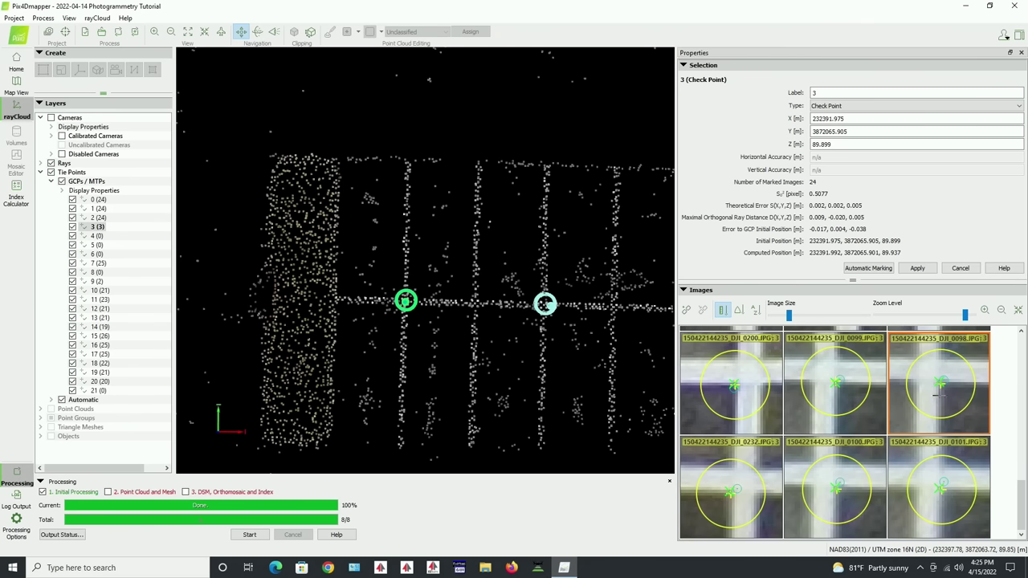
left_click(918, 270)
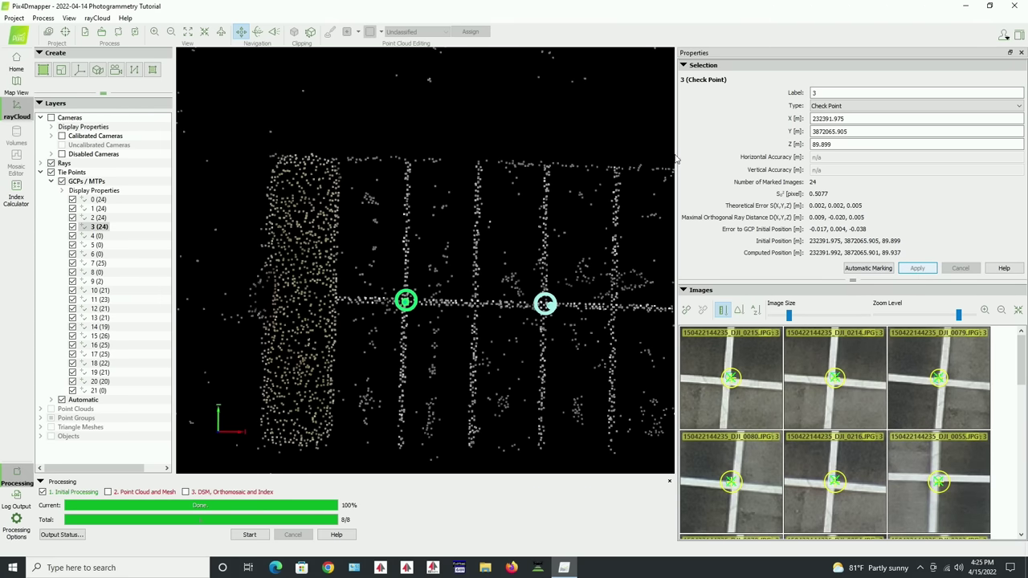
Remove the unmarked check points 4, 5, 6 and 8 from the project's GCPs / MTPs
left_click_drag(678, 157, 747, 156)
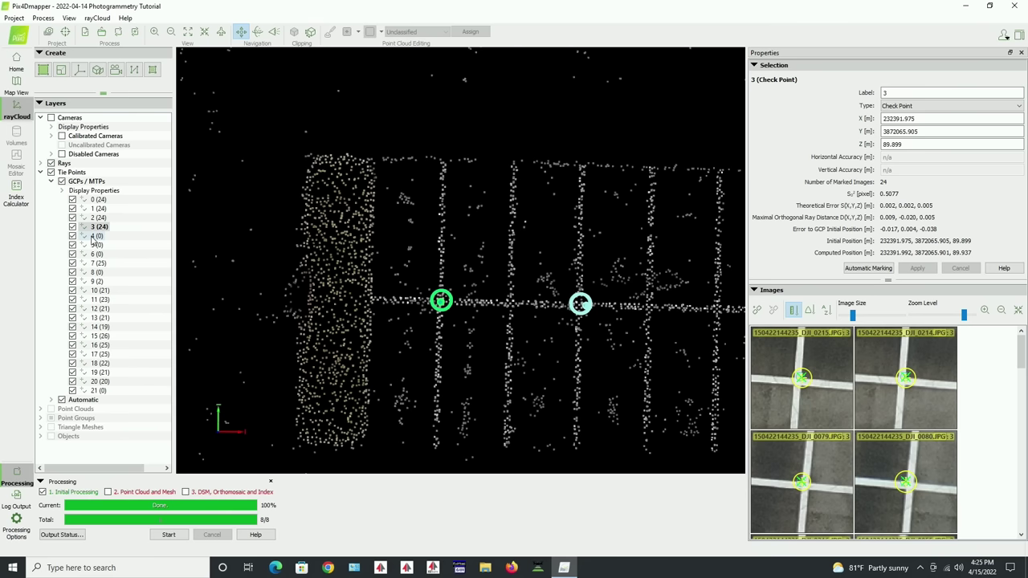
left_click(72, 235)
left_click(95, 235)
right_click(114, 239)
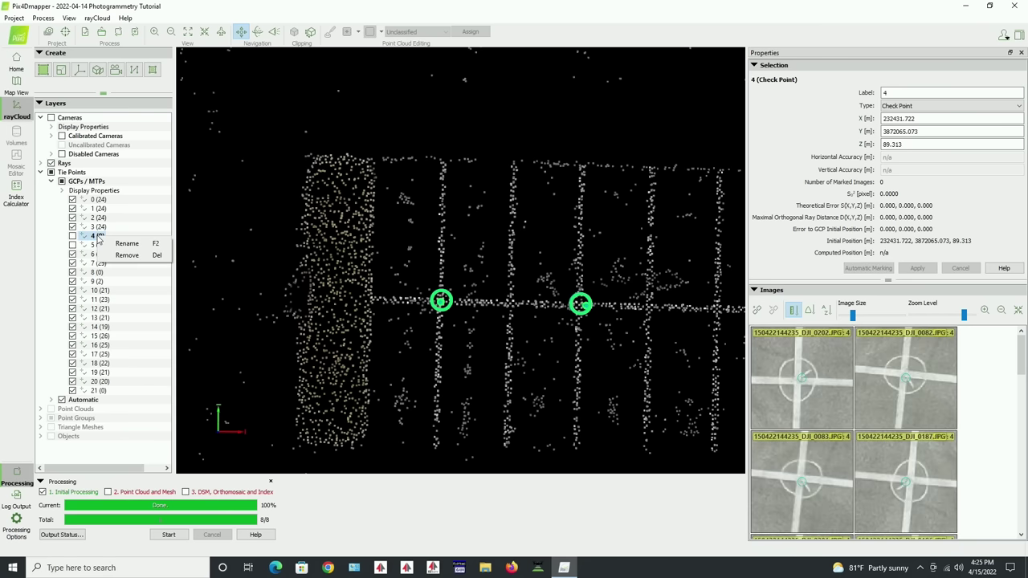
left_click(126, 255)
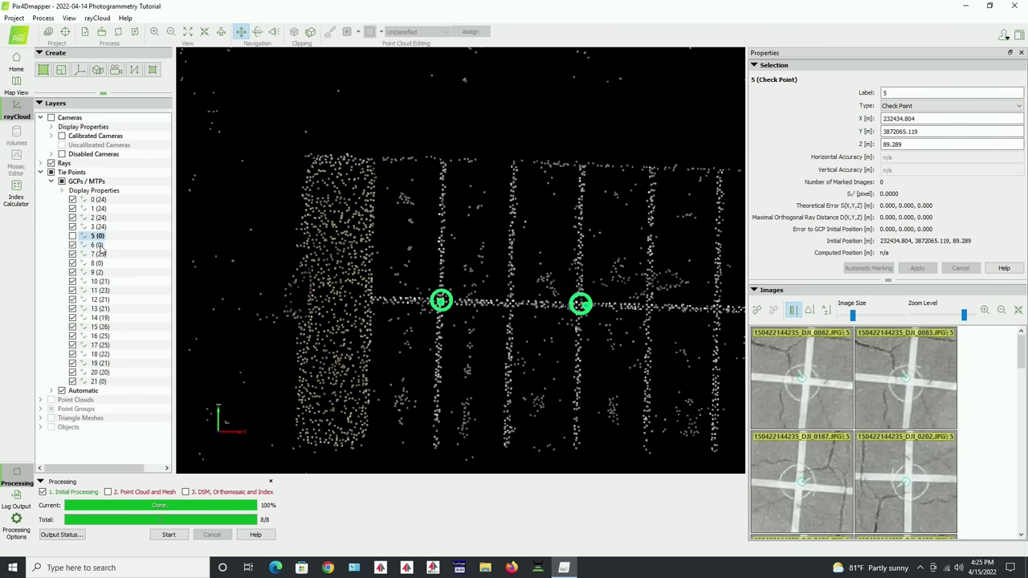
right_click(104, 238)
left_click(126, 255)
right_click(103, 239)
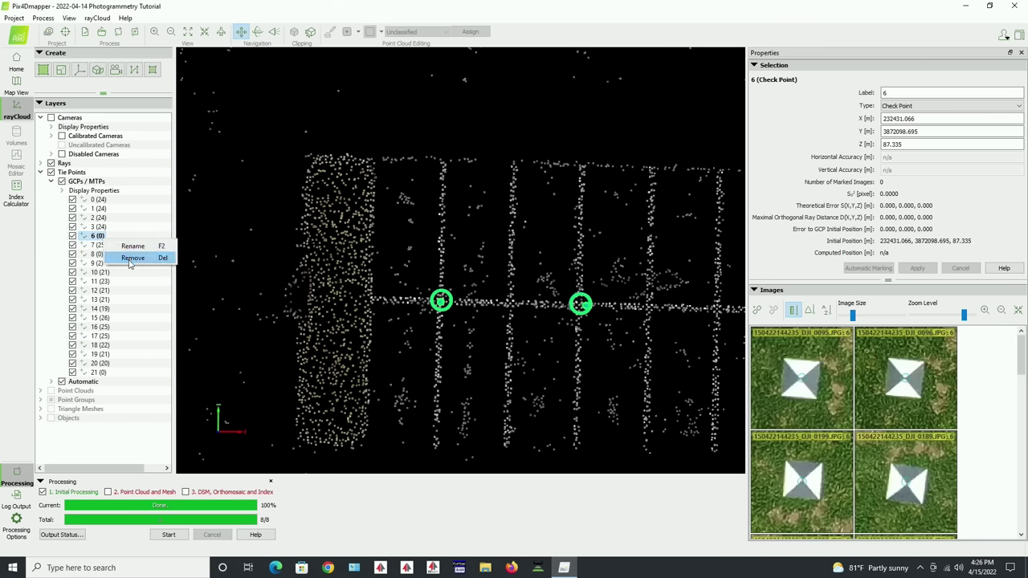
left_click(126, 255)
right_click(102, 245)
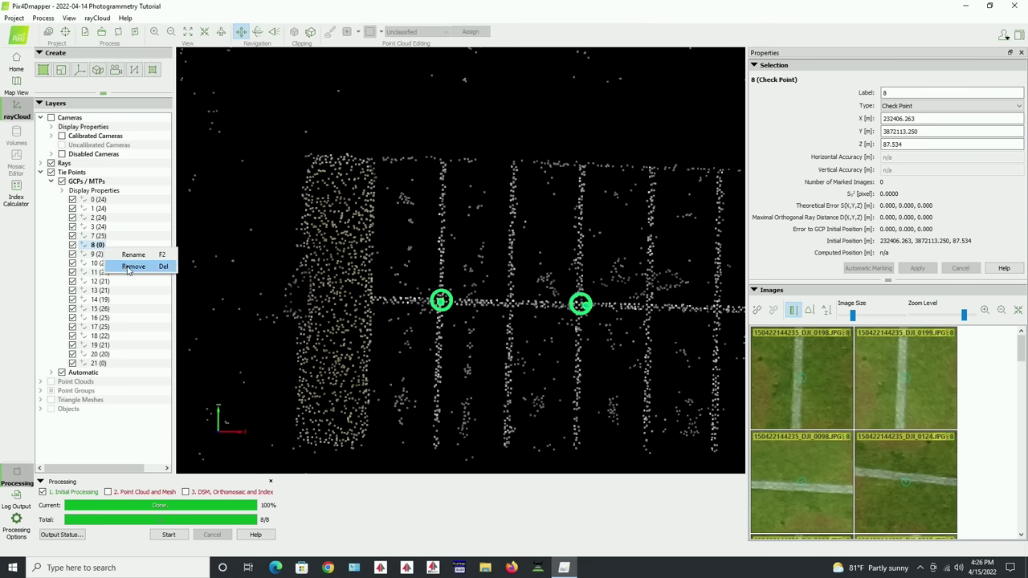
left_click(128, 268)
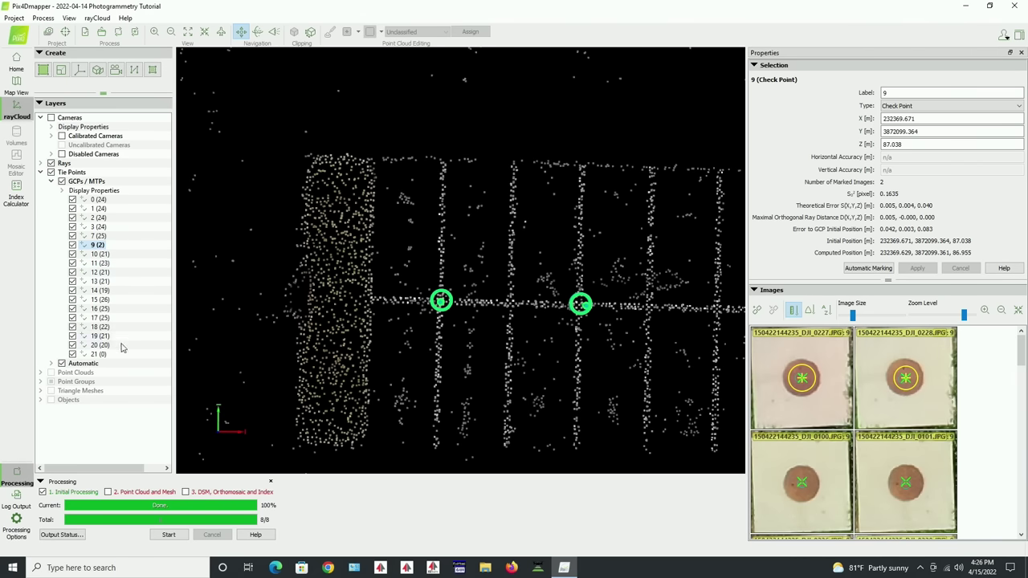
Inspect check points 21 and 9 in their images and remove both points from the project
left_click(99, 354)
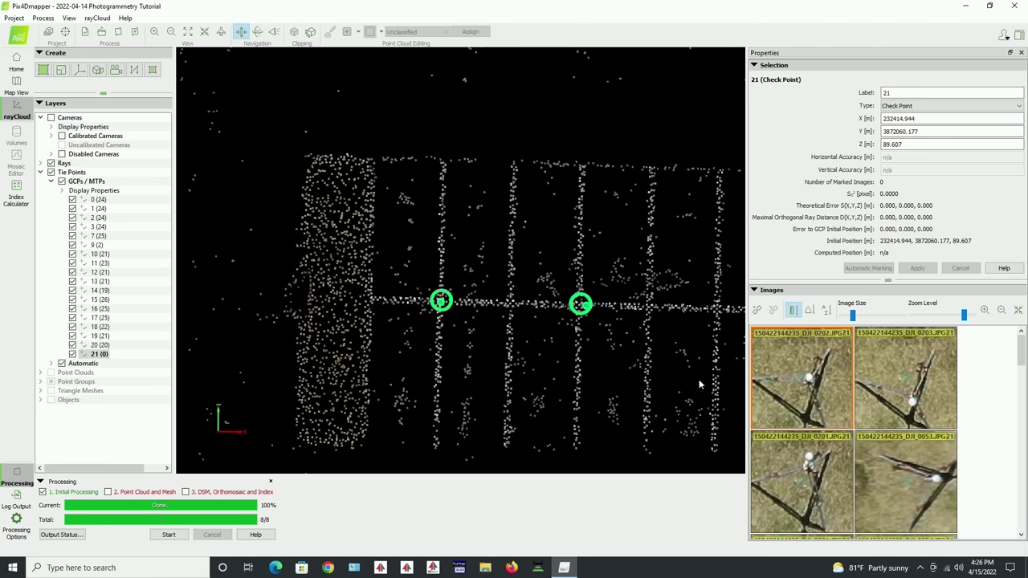
scroll(804, 364, "up", 5)
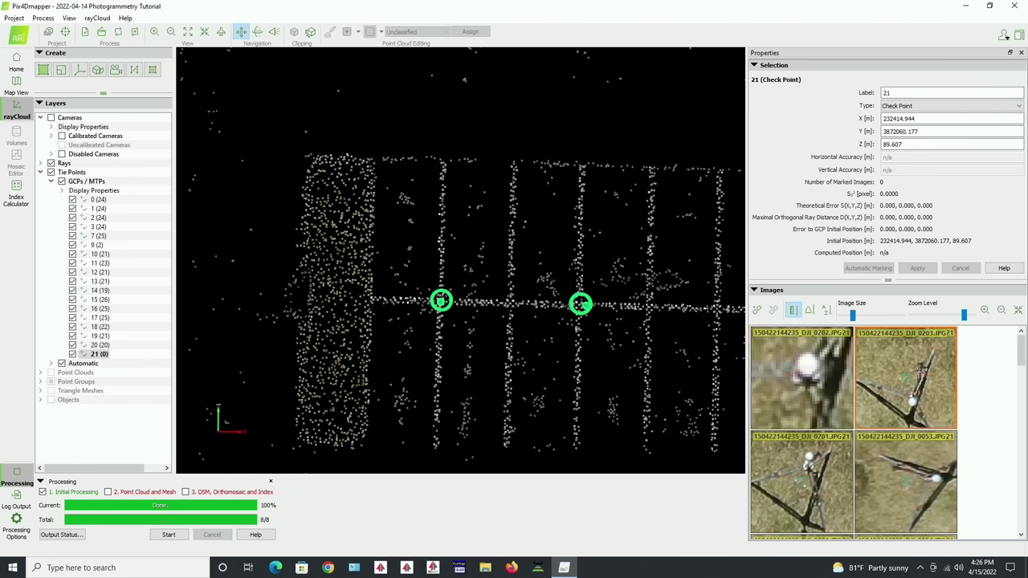
right_click(100, 355)
left_click(127, 378)
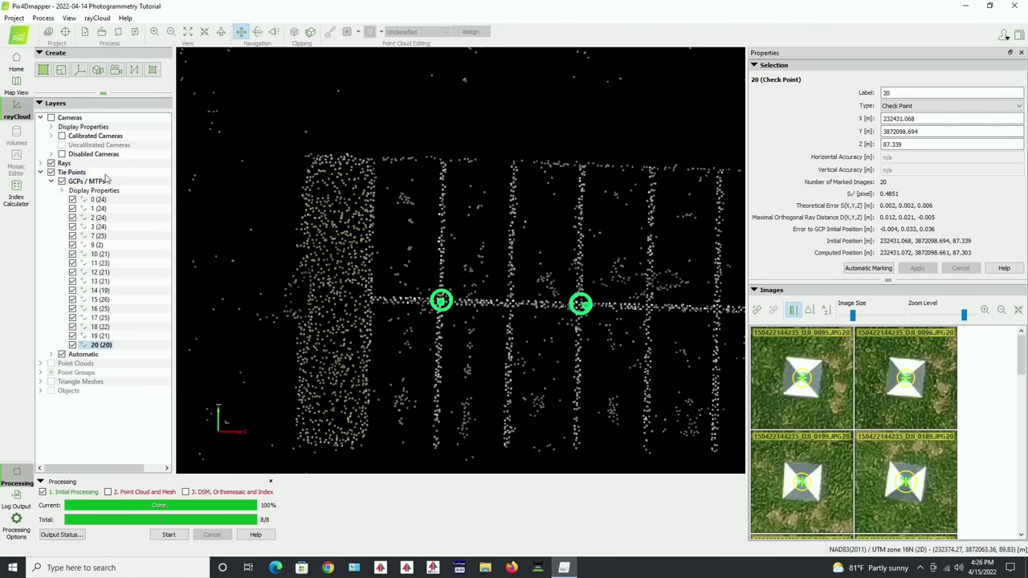
left_click(98, 245)
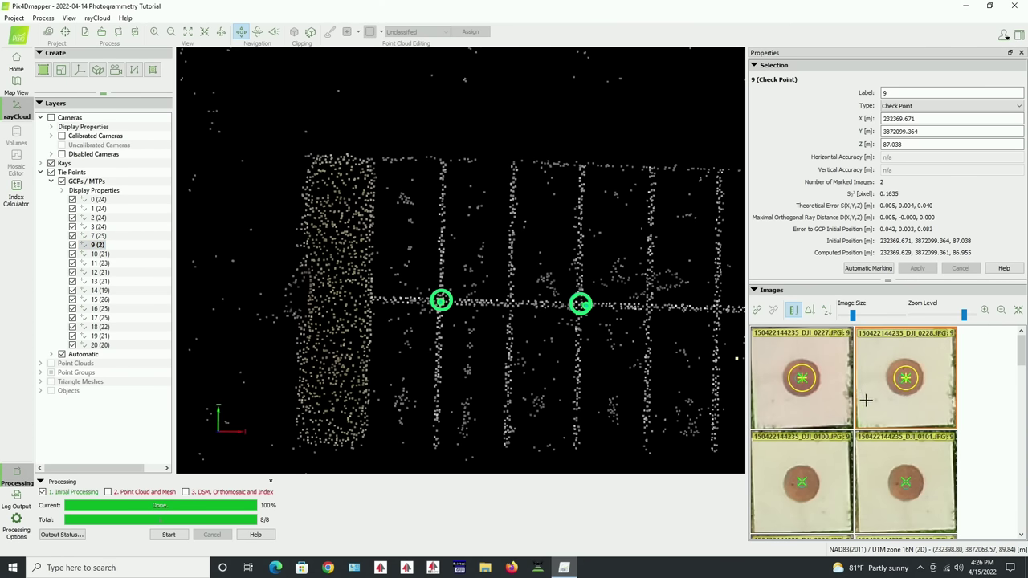
right_click(98, 247)
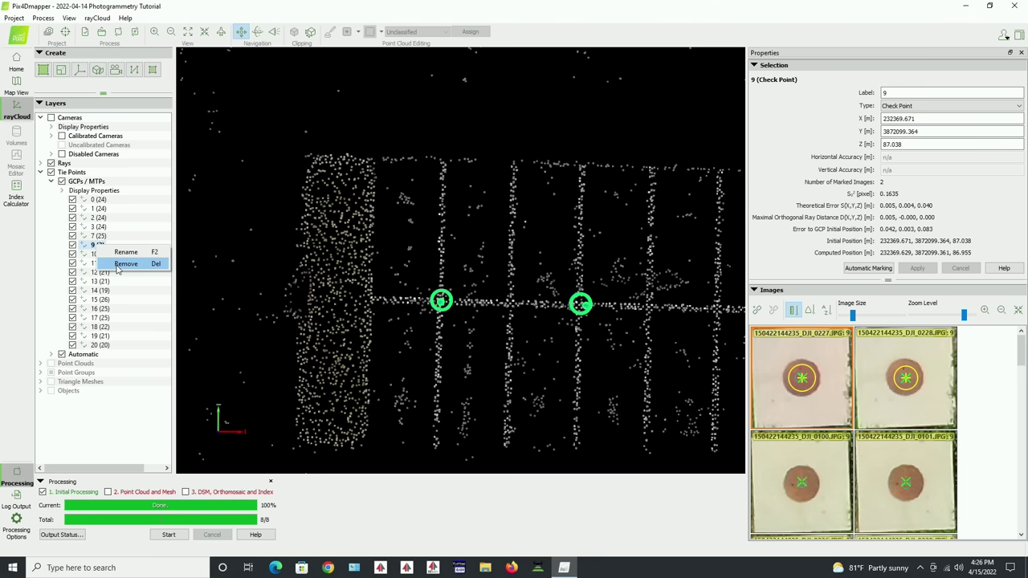
left_click(125, 264)
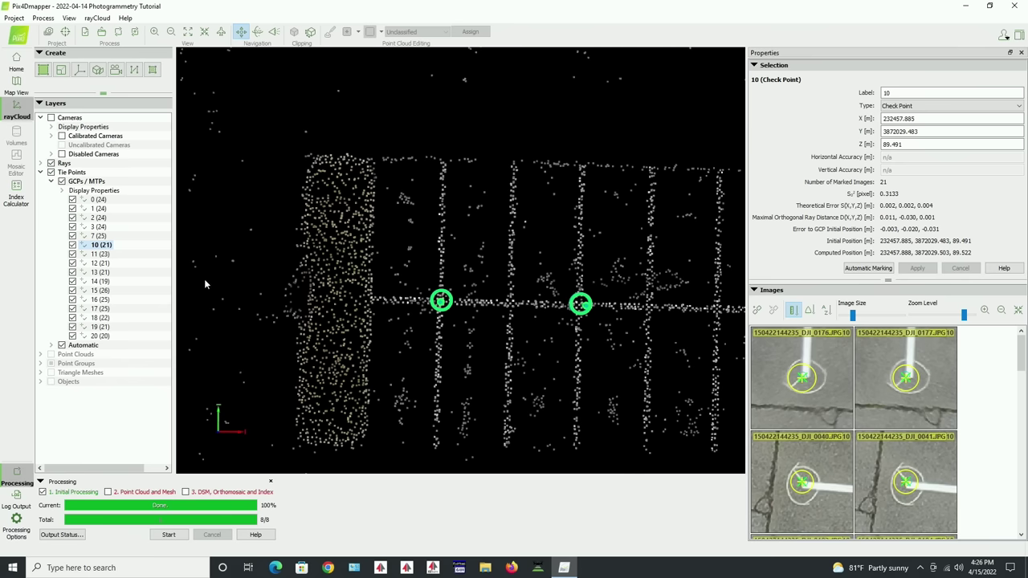
Reoptimize the project with the remaining check points, accepting that the existing initial processing results are overwritten
left_click(44, 19)
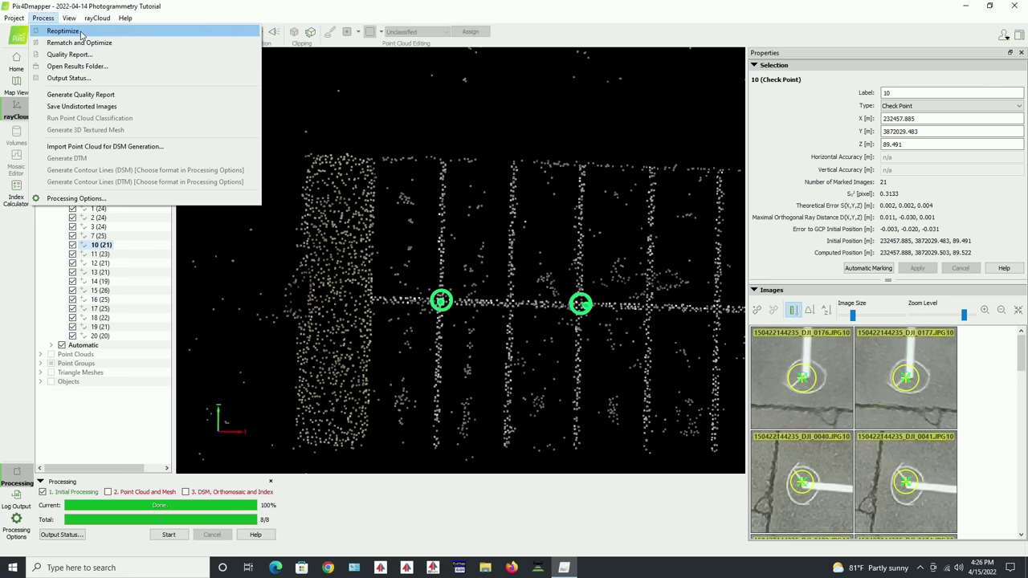
left_click(64, 32)
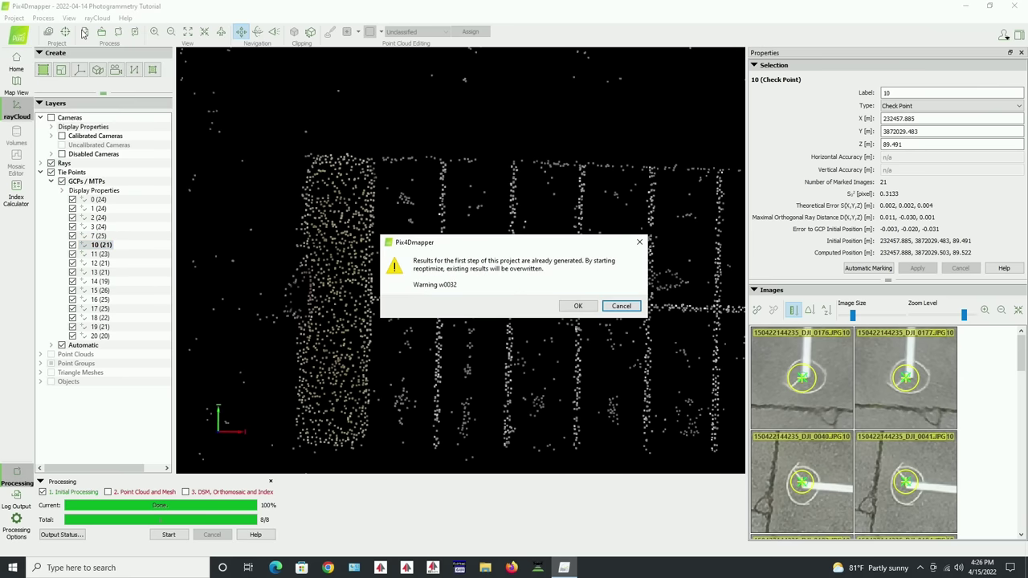
left_click(579, 307)
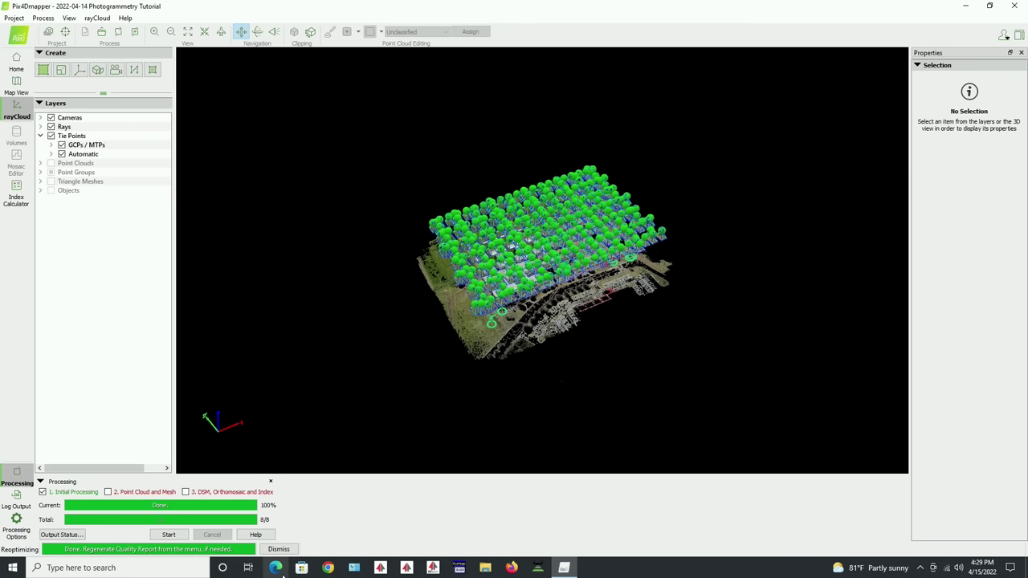
Dismiss the finished reoptimization notice and generate a new quality report for the project
left_click(278, 550)
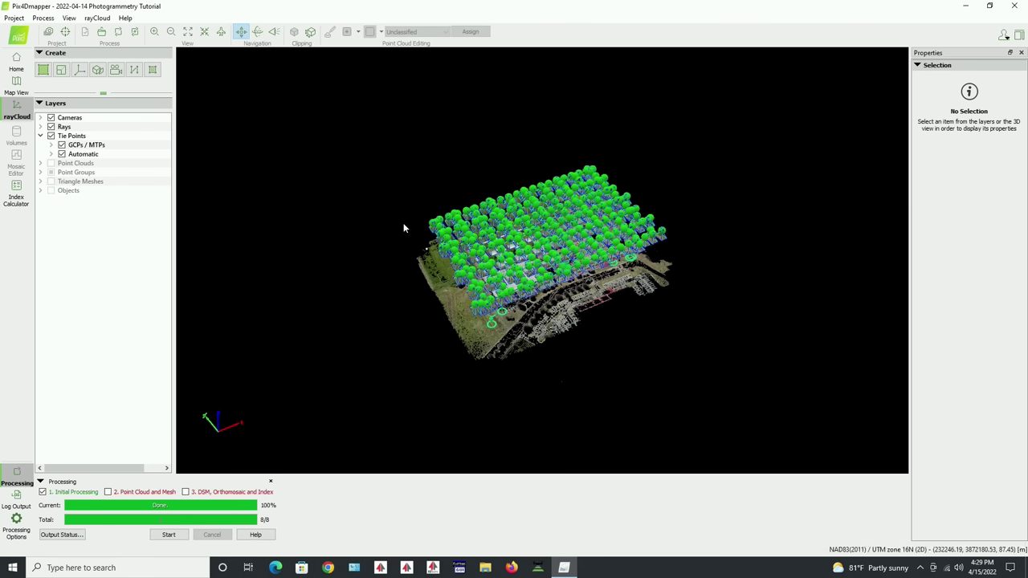
left_click(43, 18)
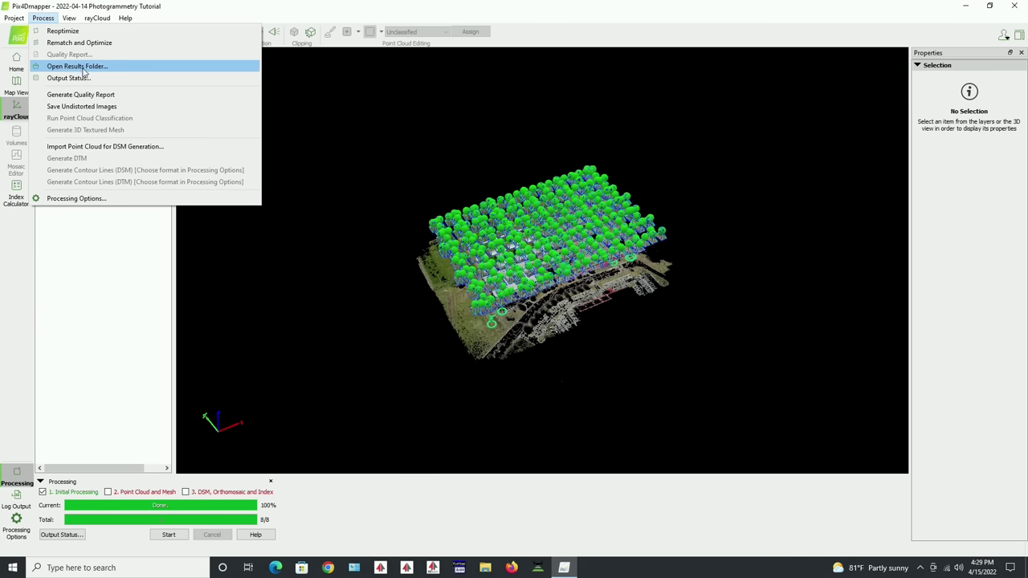
left_click(90, 95)
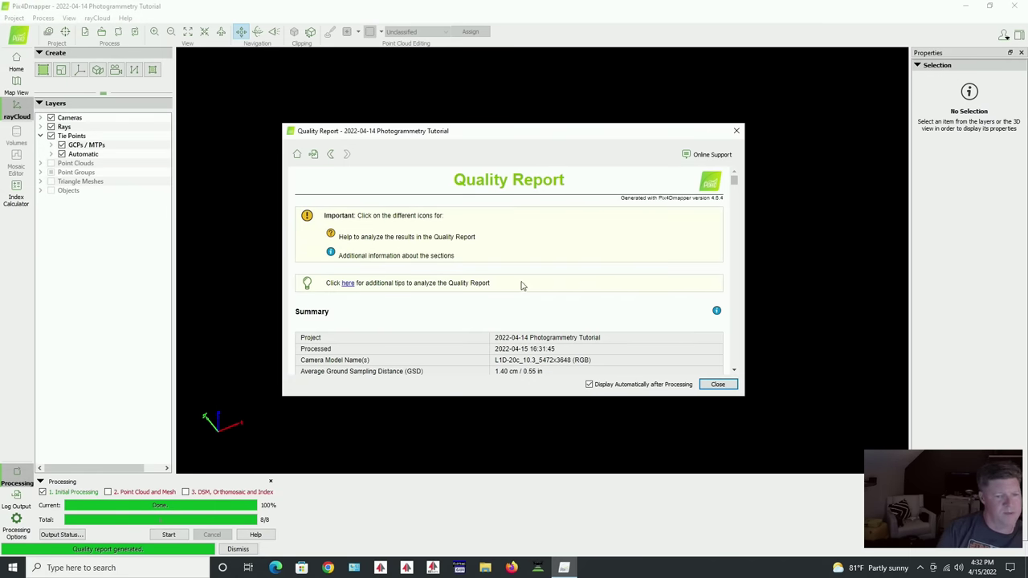
Open the quality report as a PDF and examine its quality check and the check point errors under Ground Control Points
scroll(505, 282, "down", 1)
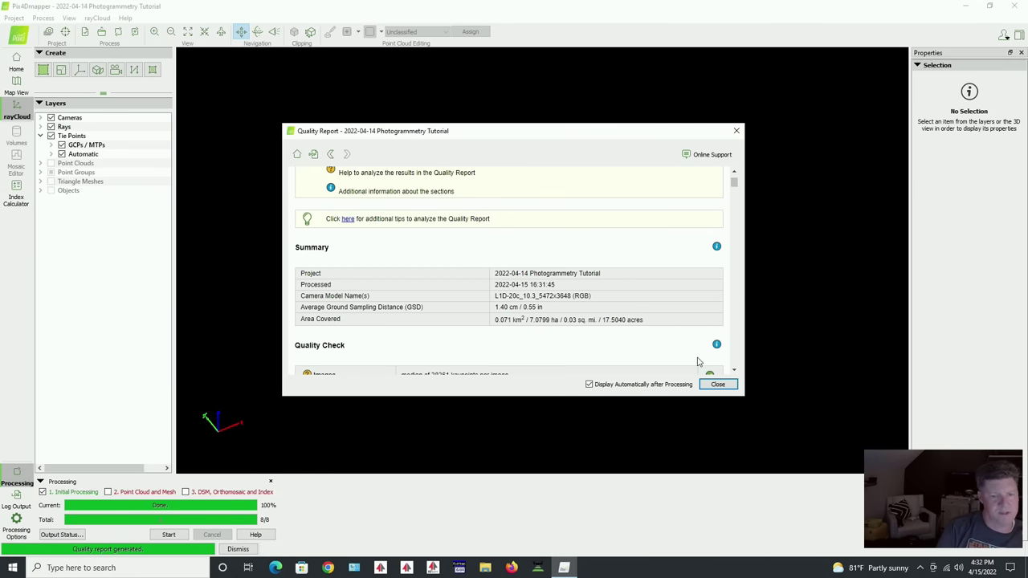
left_click(314, 155)
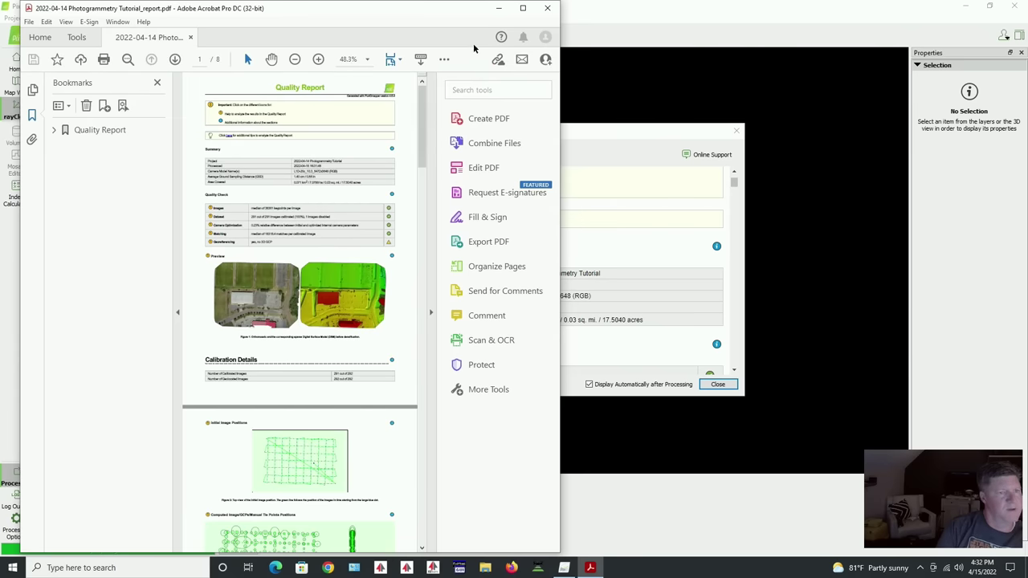
left_click(523, 8)
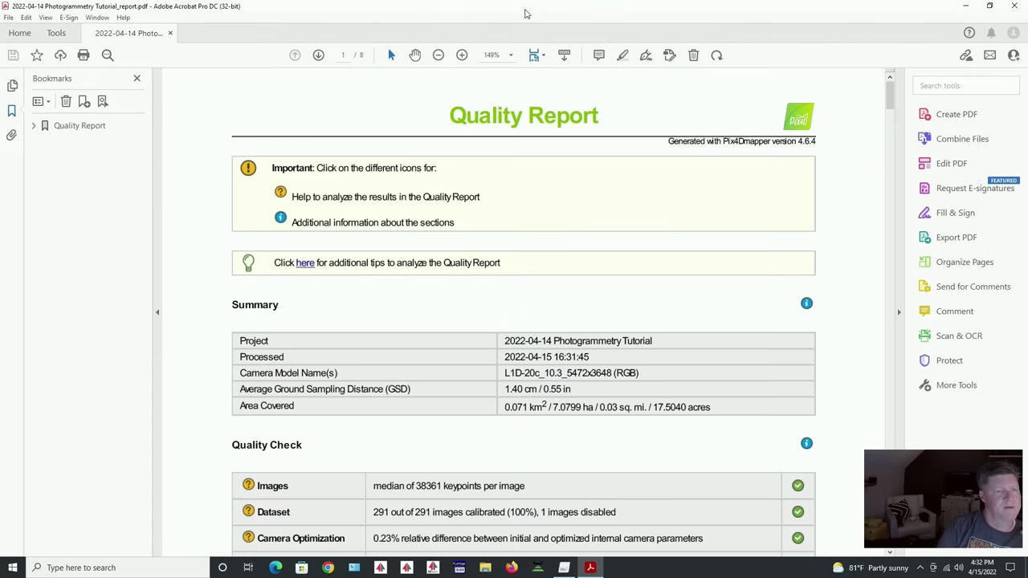
scroll(618, 297, "down", 5)
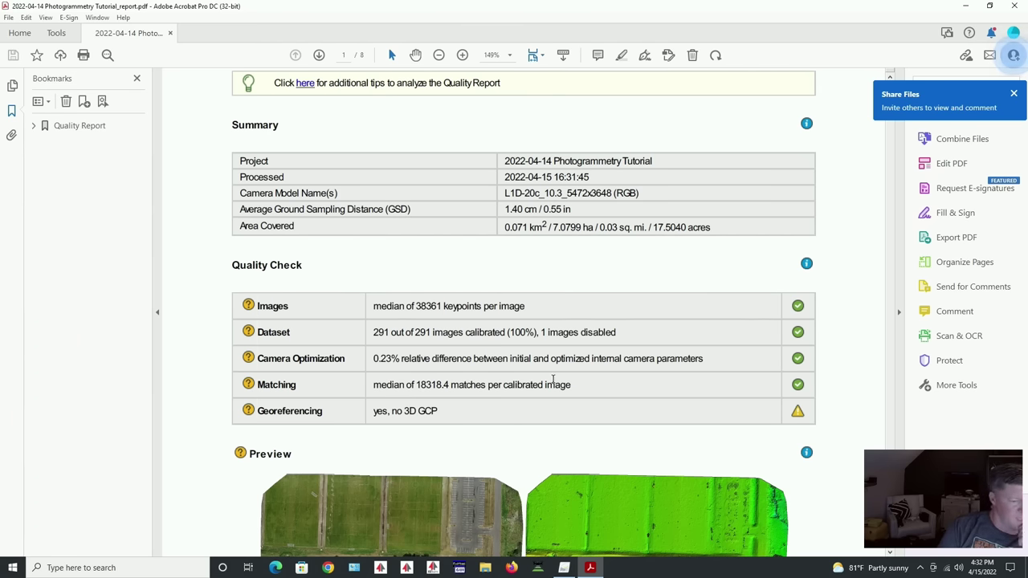
scroll(552, 381, "down", 3)
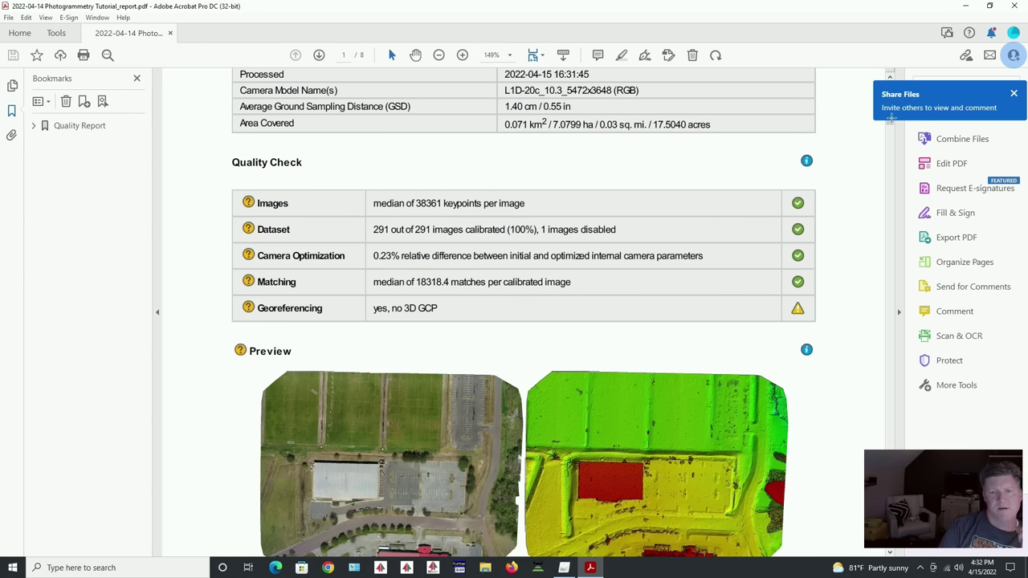
left_click(1015, 94)
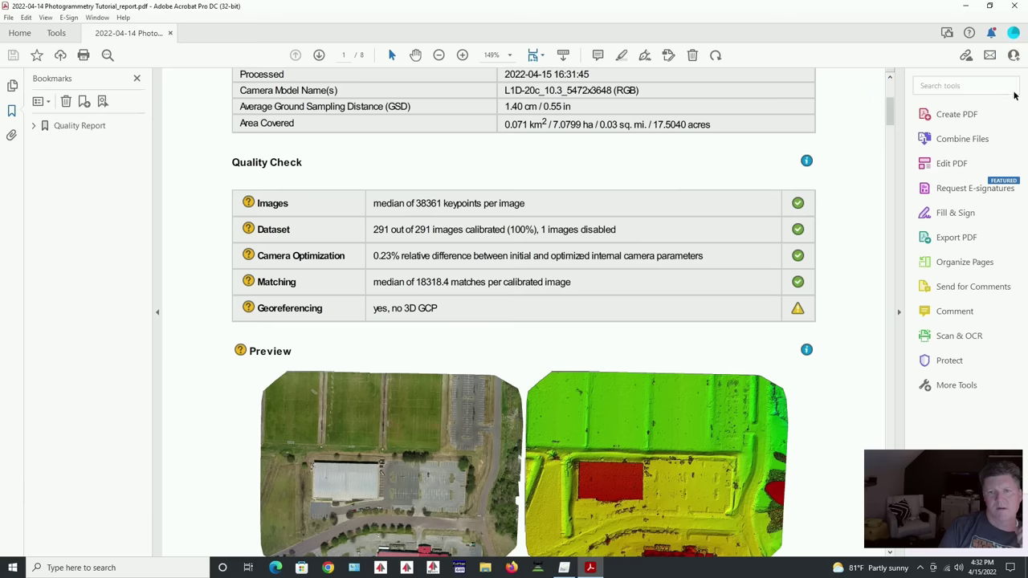
left_click_drag(890, 117, 886, 392)
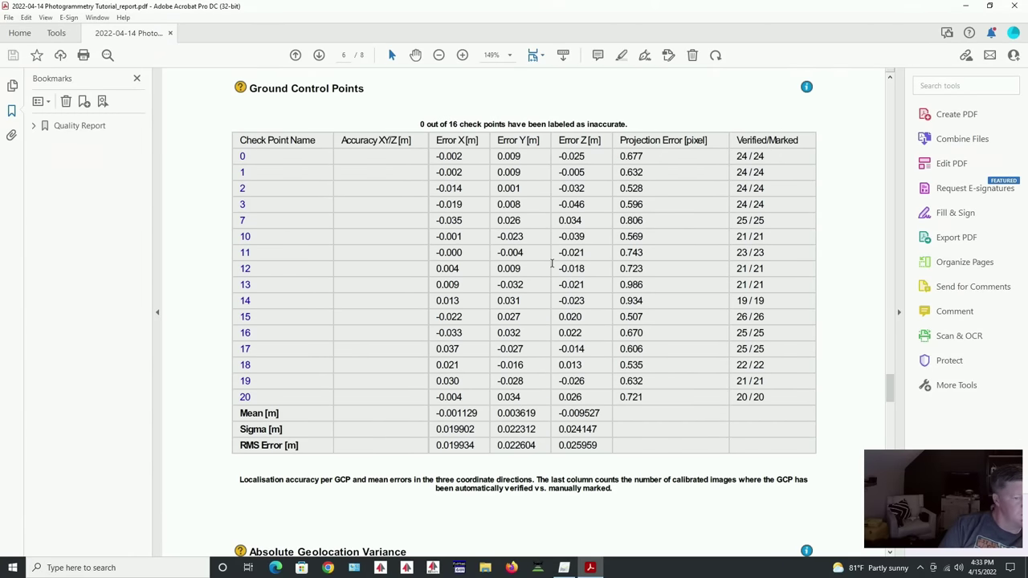
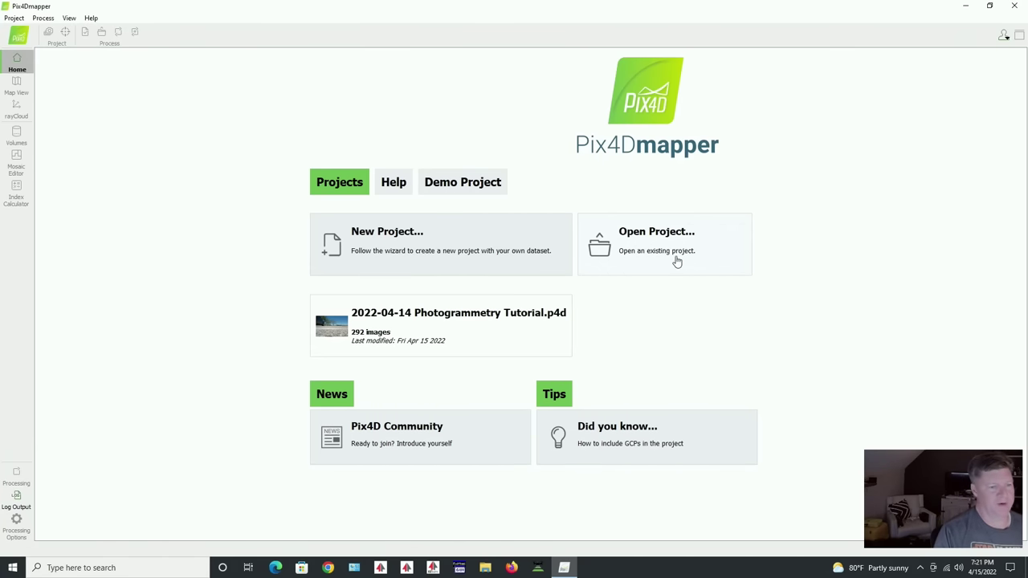
Start a new project named "2022-04-14 Photogrammetry Tutorial NON PPK" in D:/Pix4D
left_click(429, 252)
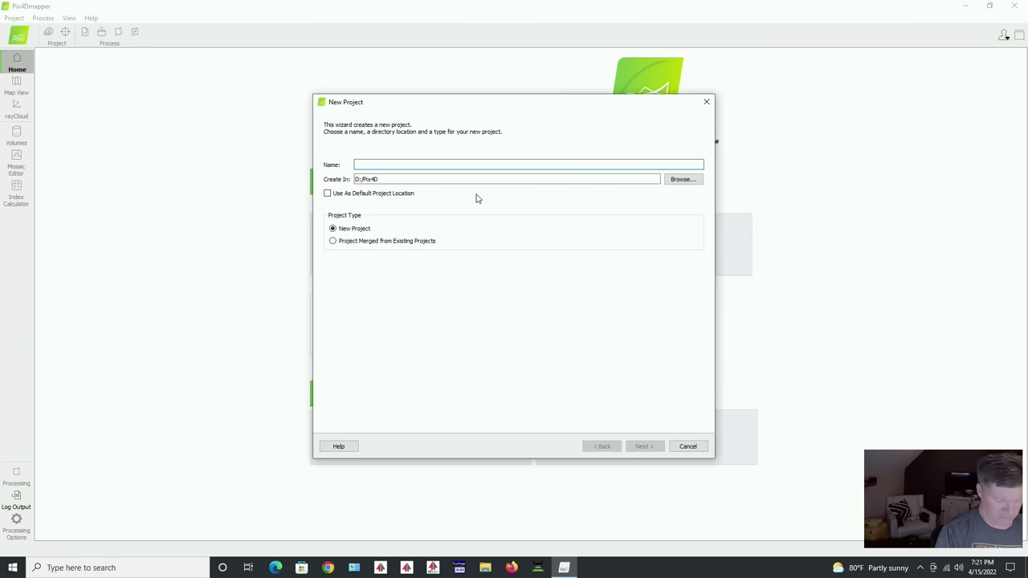
type("2022-04-14")
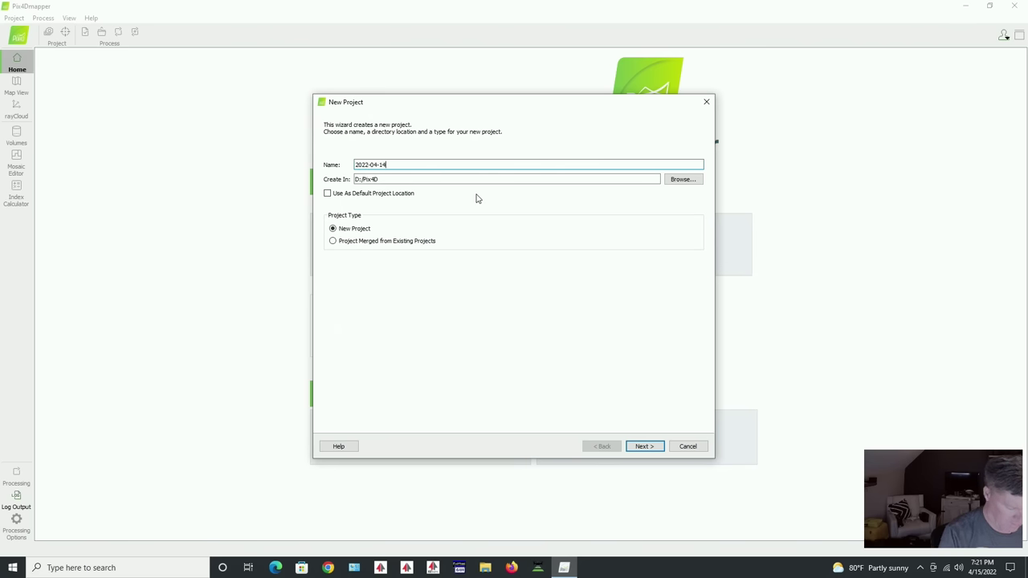
type(" Photogrammetry Tutorial NON PPK")
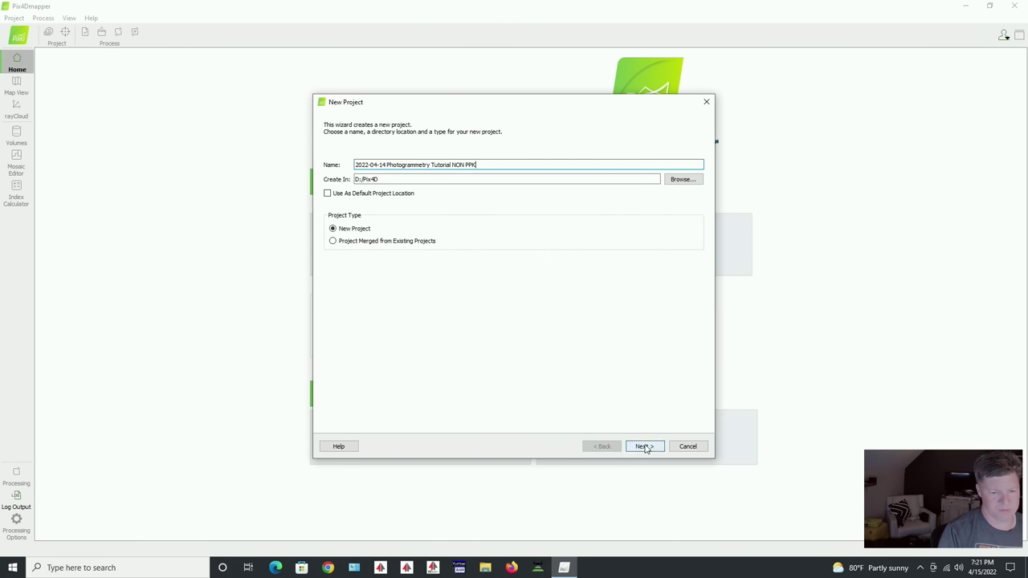
left_click(645, 446)
Add images DJI_0002.JPG through DJI_0292.JPG from the 2022-04-15 Photogrammetry Tutorial mission's Original Images folder and accept their default image properties
left_click(489, 165)
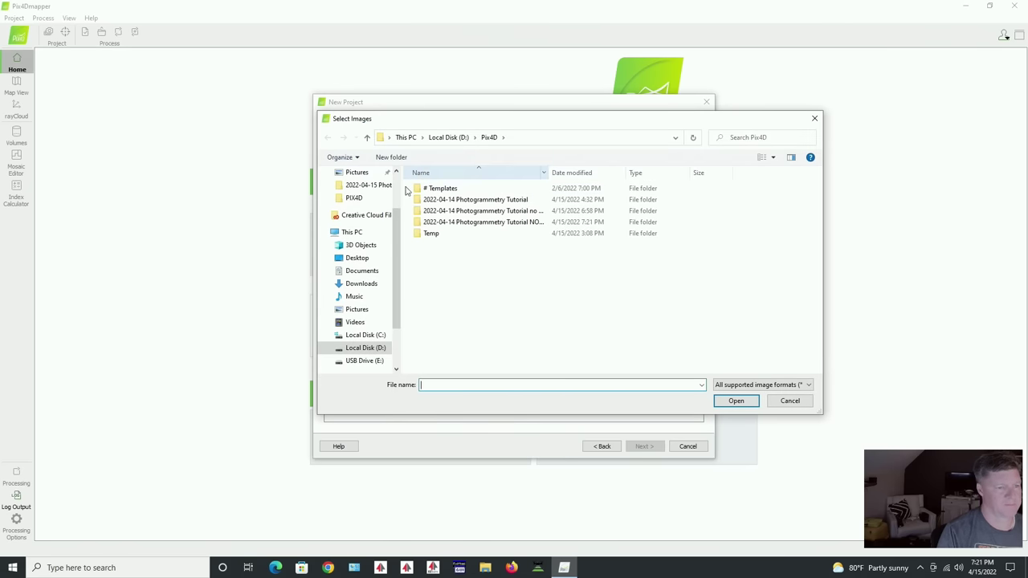
left_click(360, 348)
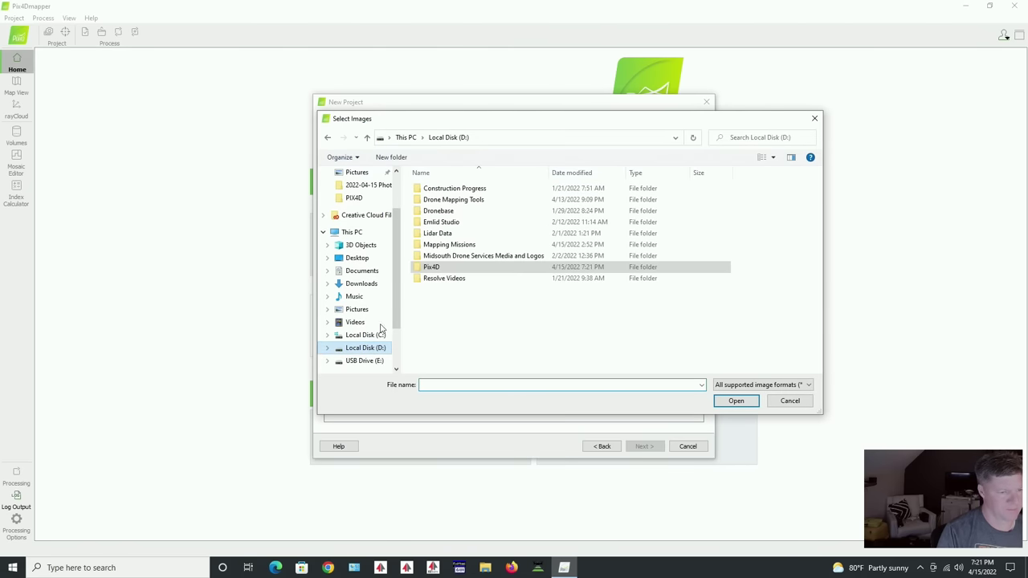
double_click(456, 245)
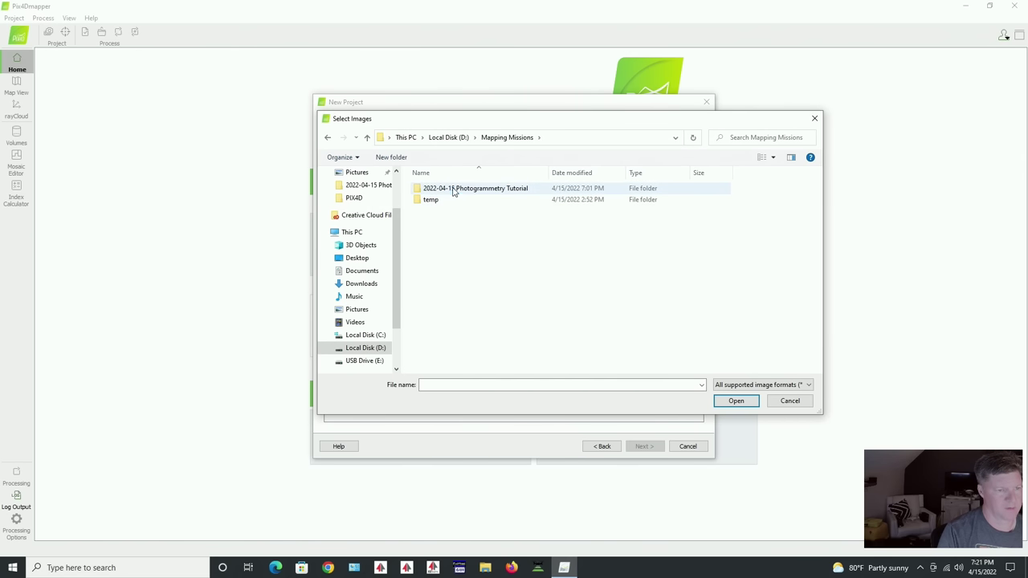
double_click(451, 189)
left_click(450, 201)
double_click(450, 202)
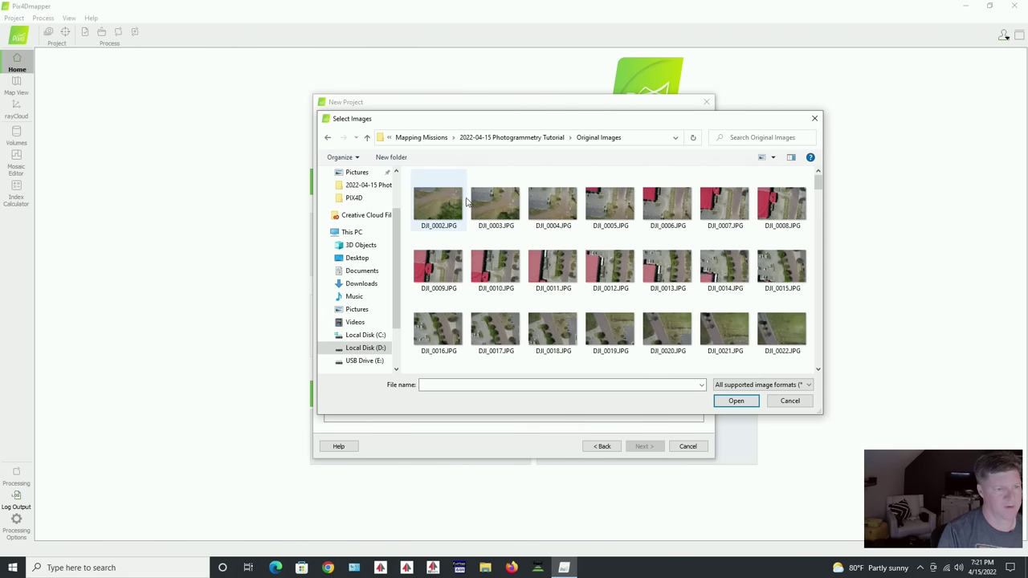
left_click(438, 207)
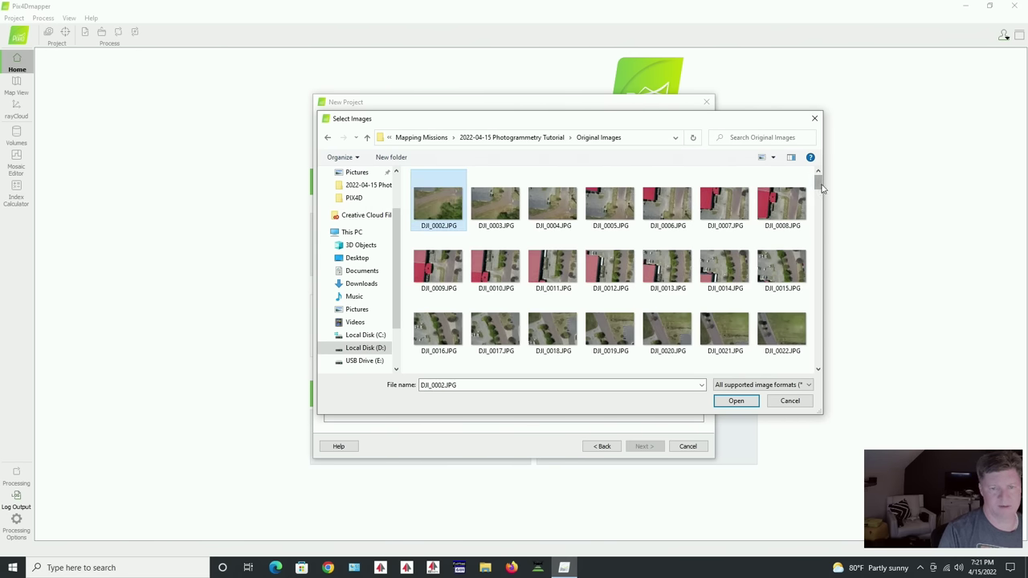
left_click_drag(817, 184, 819, 371)
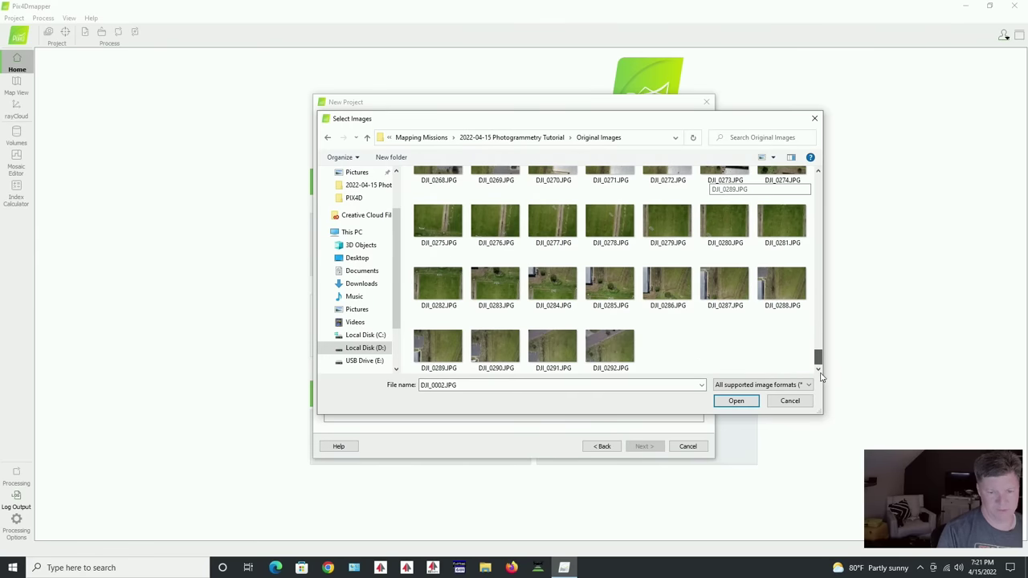
left_click(611, 354, "shift")
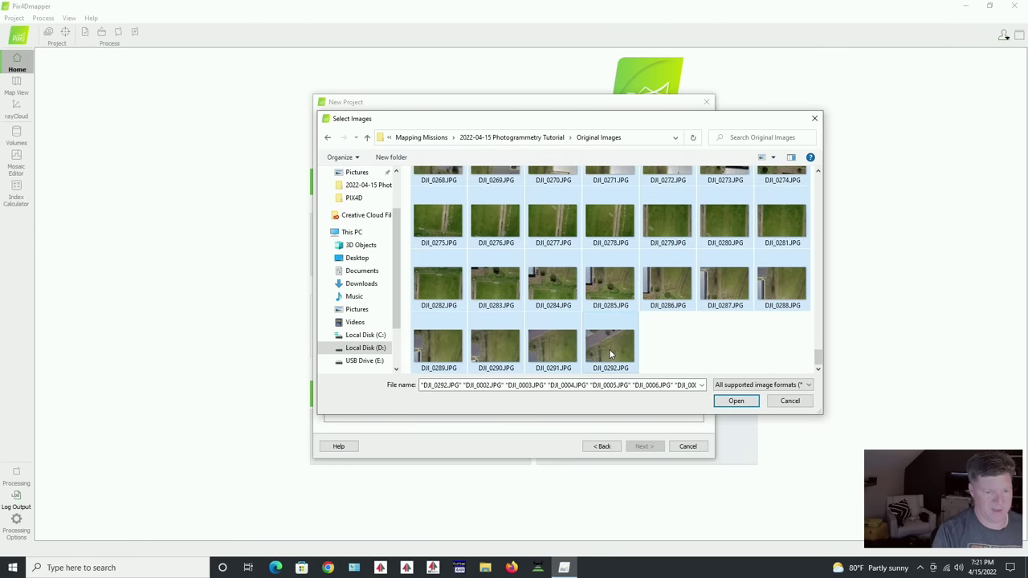
left_click(736, 401)
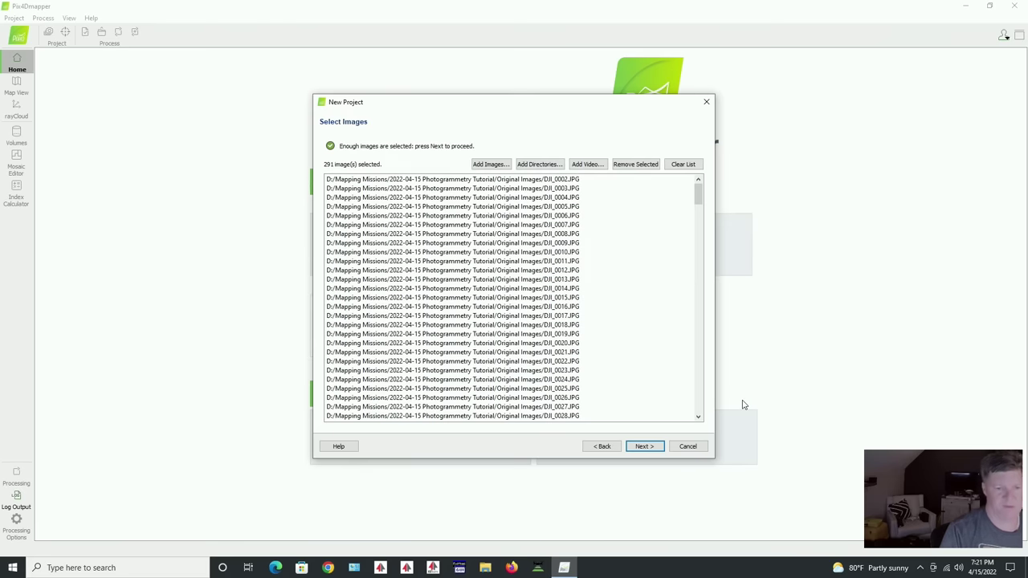
left_click(650, 448)
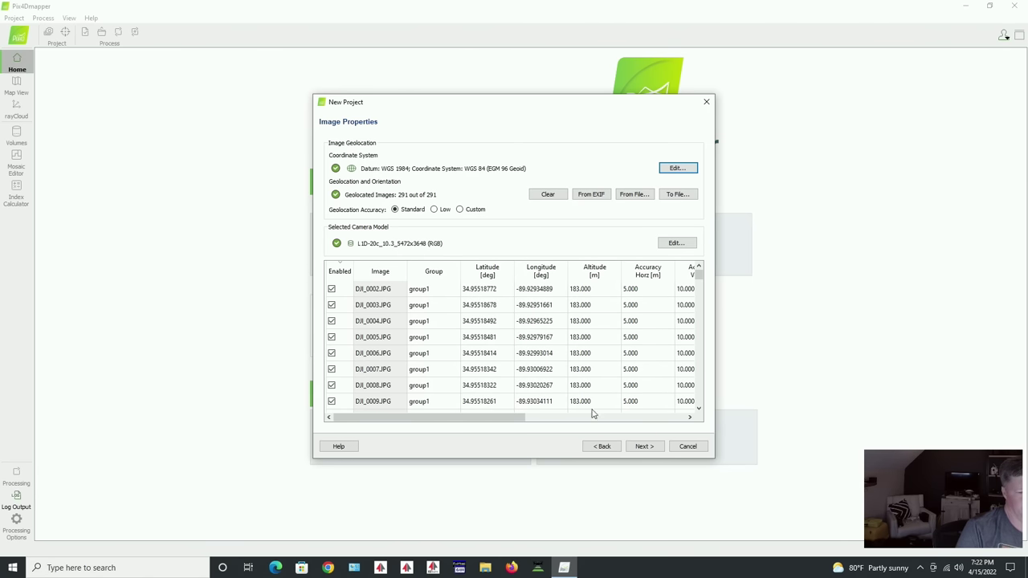
left_click(647, 447)
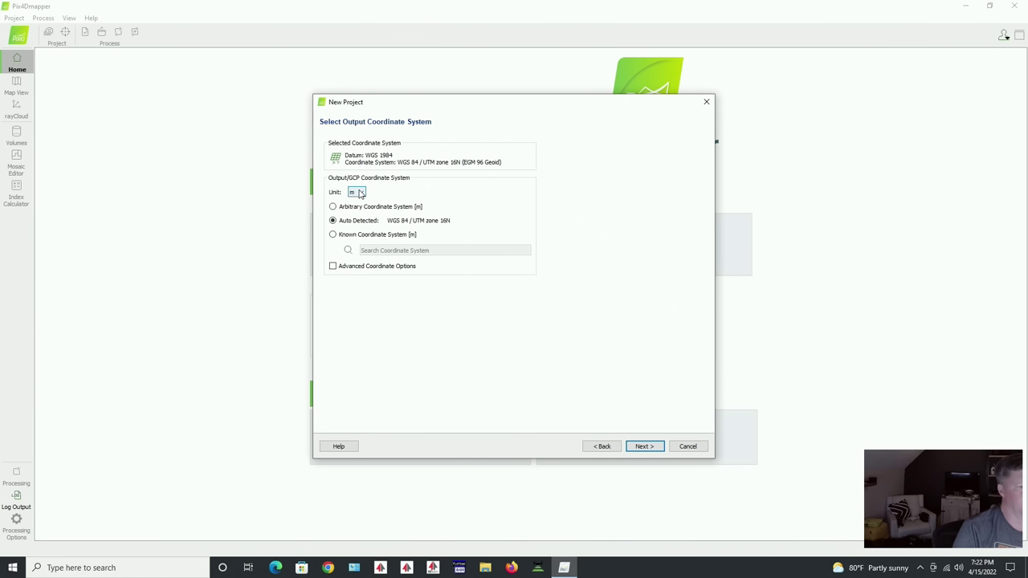
Set the output coordinate system to the known system NAD83(2011) / UTM zone 16N (EGM 96 Geoid)
left_click(334, 236)
triple_click(447, 249)
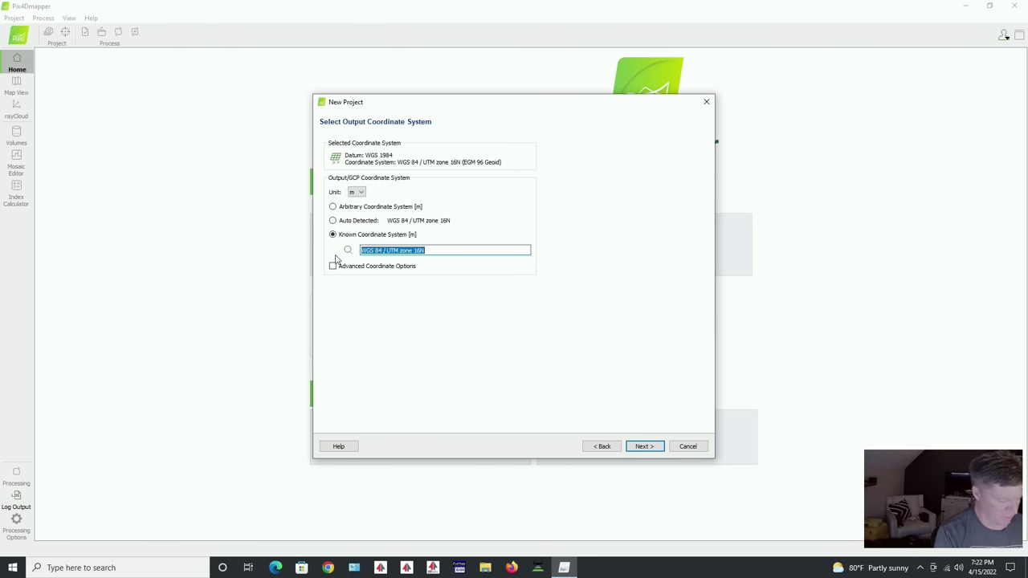
type("unt")
key("BackSpace")
key("BackSpace")
key("BackSpace")
type("utm zone")
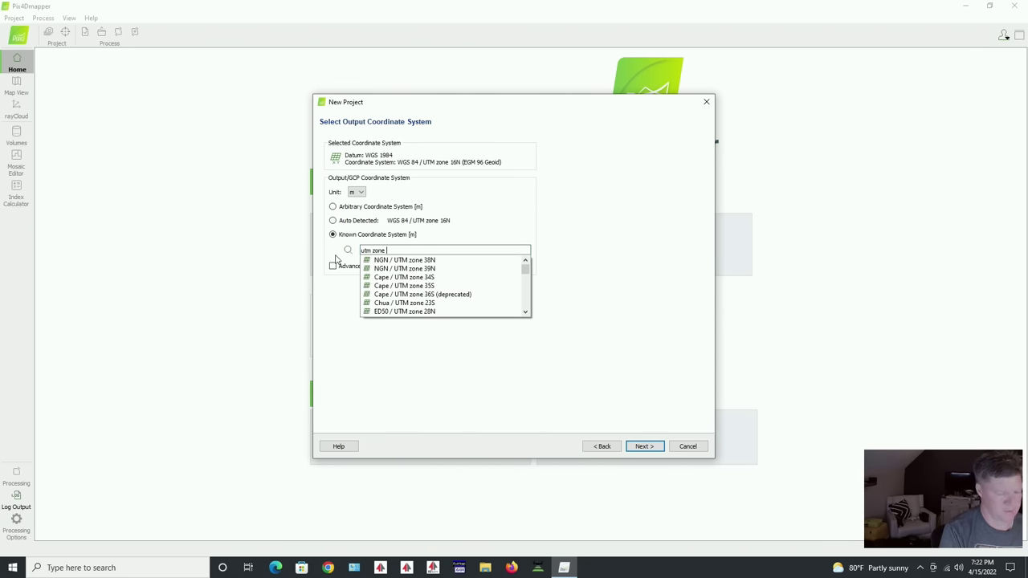
type(" 16")
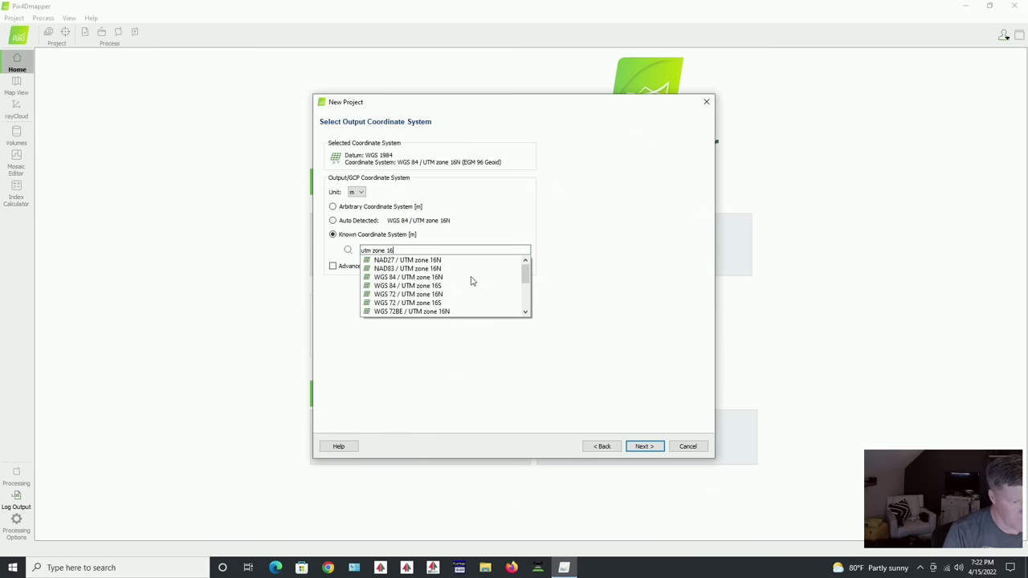
left_click_drag(527, 280, 527, 302)
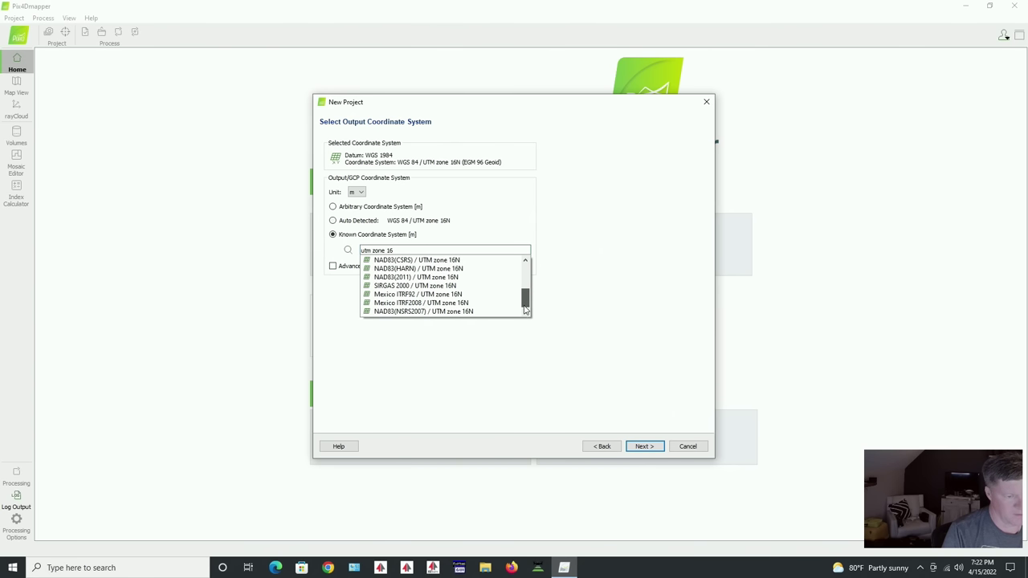
left_click(441, 277)
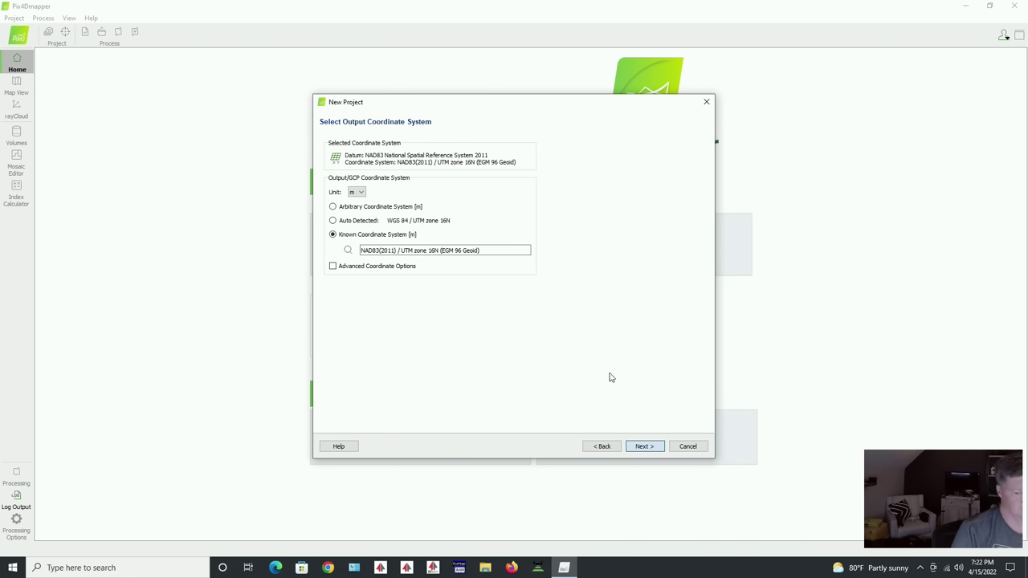
left_click(647, 447)
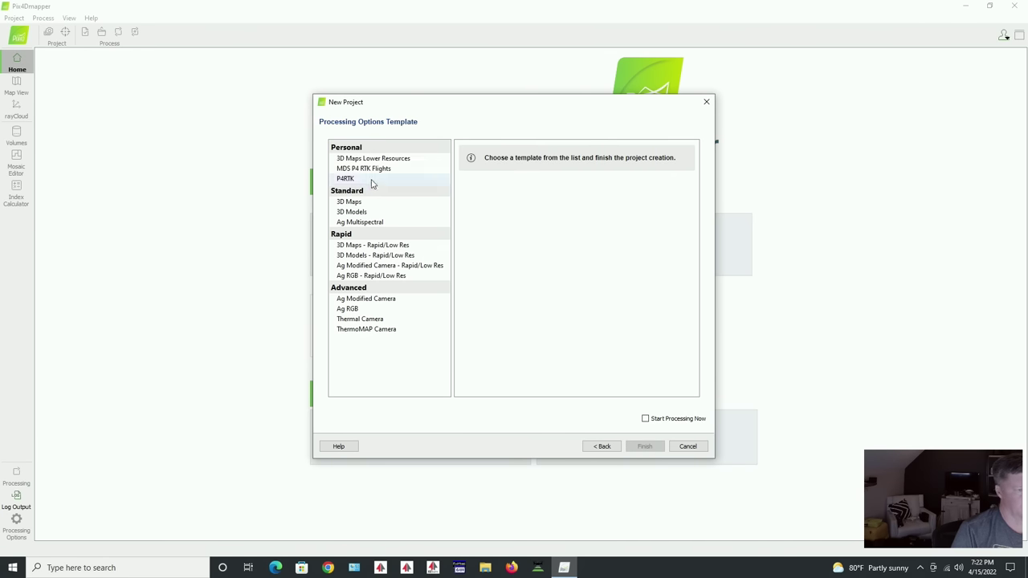
Create the project with the standard 3D Maps template and run only Initial Processing, leaving out steps 2 and 3
left_click(344, 203)
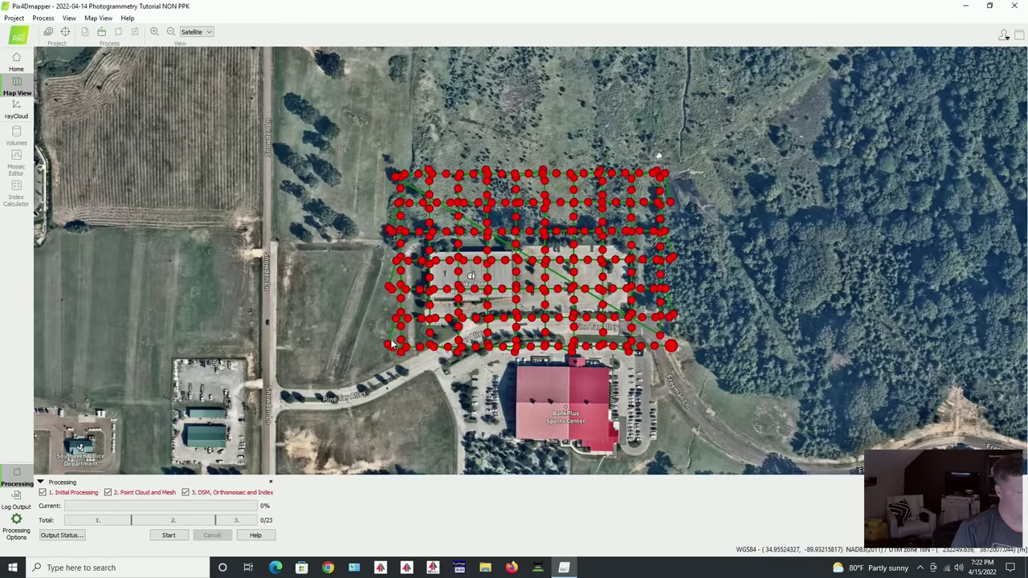
left_click(108, 492)
left_click(185, 493)
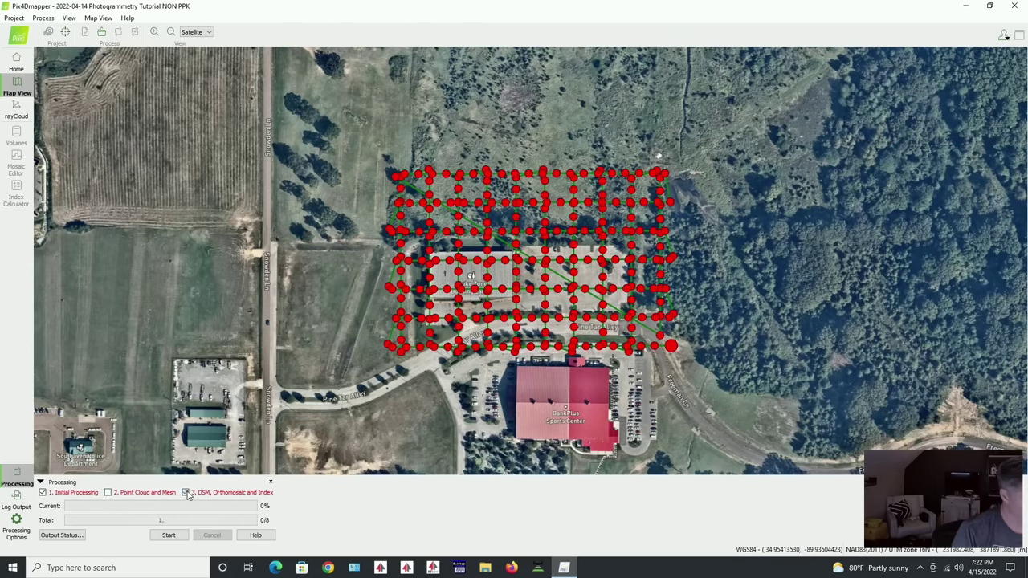
left_click(168, 536)
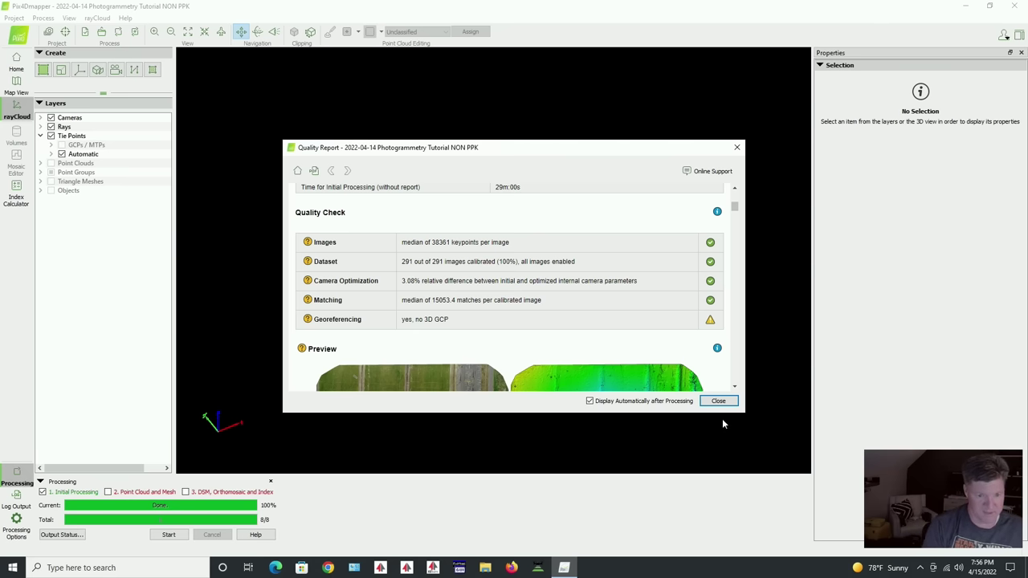
Examine the NON PPK project's quality report from the preview to the computed image positions, and close it
scroll(688, 322, "down", 5)
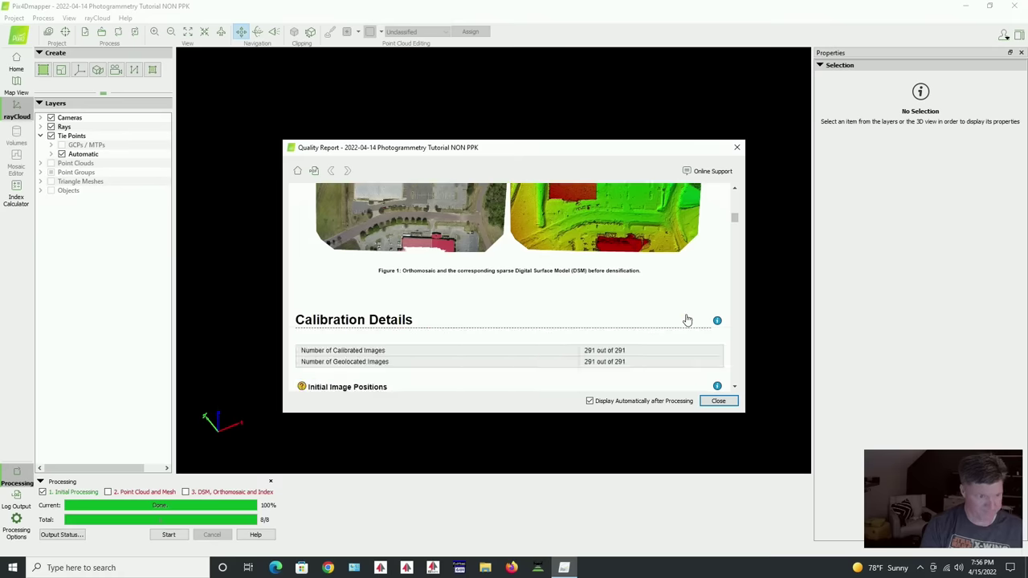
scroll(688, 321, "up", 1)
scroll(687, 321, "down", 8)
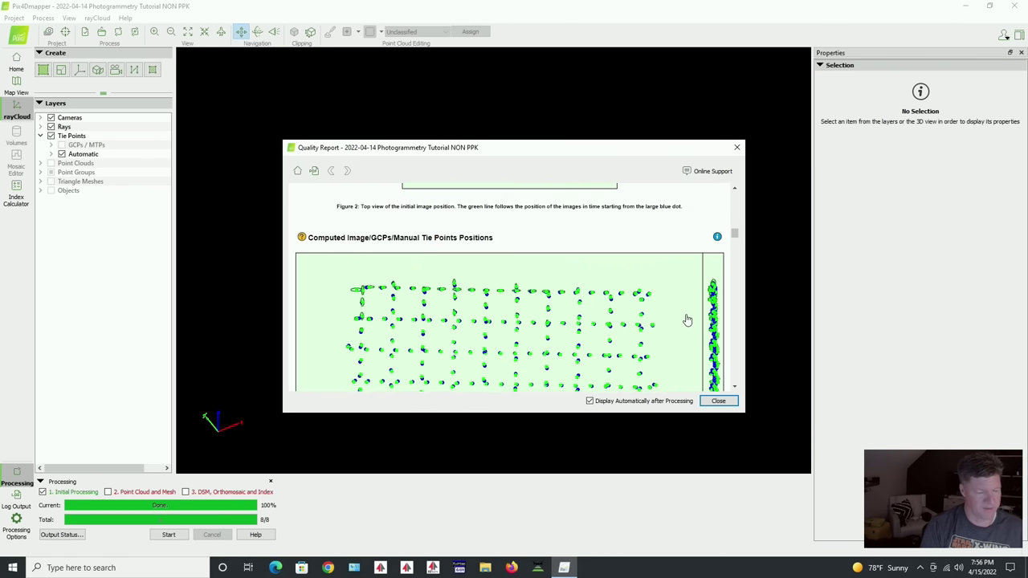
scroll(688, 320, "down", 3)
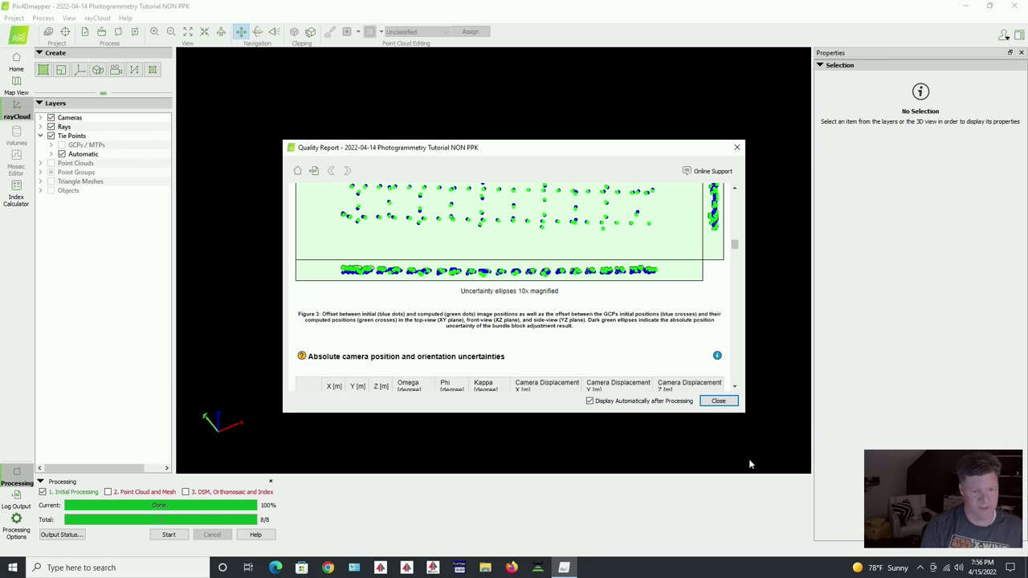
left_click(720, 399)
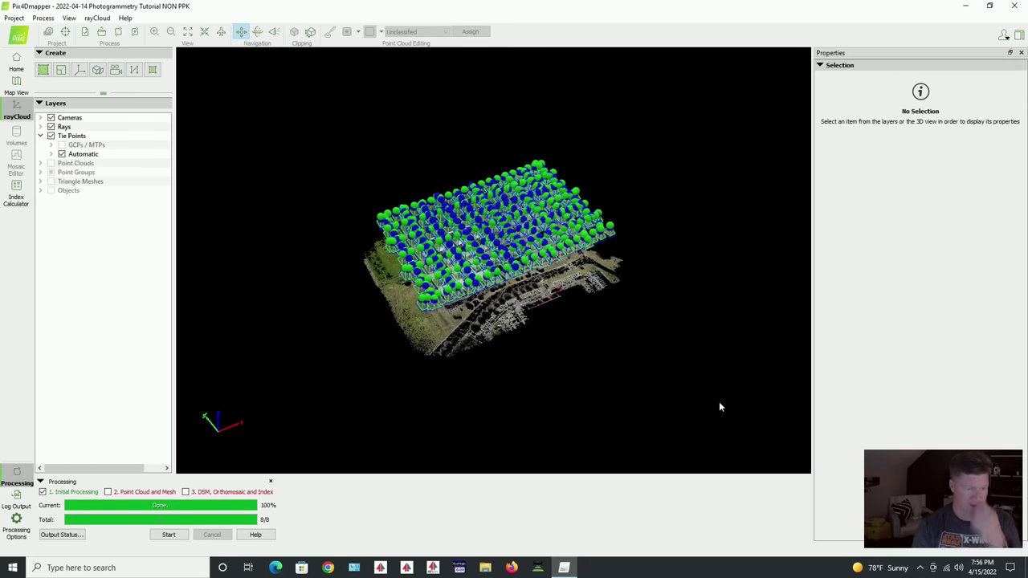
Hide the cameras in the 3D view so only the tie points are displayed
left_click(51, 118)
left_click(50, 127)
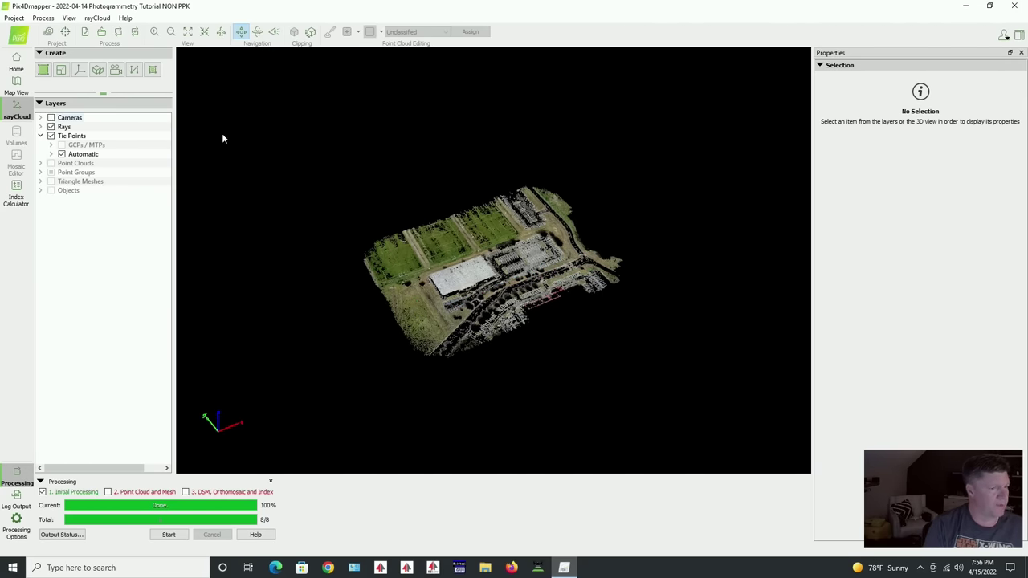
Import the ground control points from Pix4D GCP Export NAD83 elip for UTM16n - XY order.csv in X, Y, Z order
left_click(16, 20)
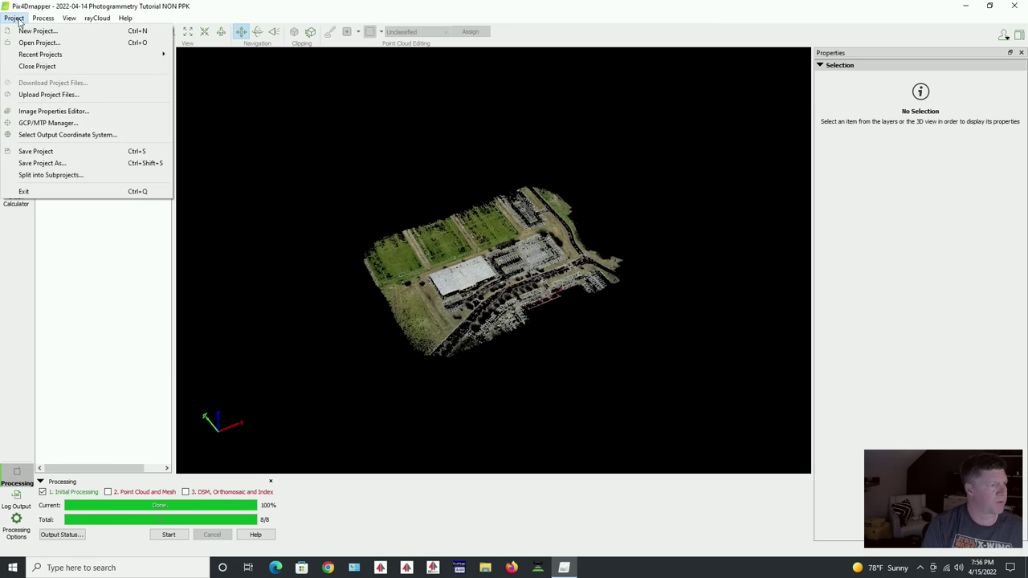
left_click(52, 125)
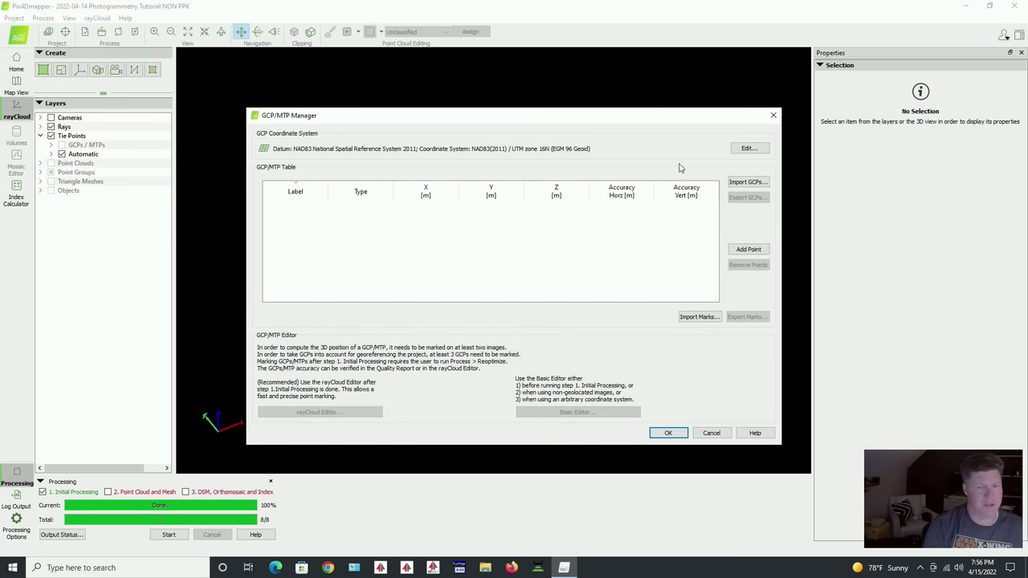
left_click(748, 182)
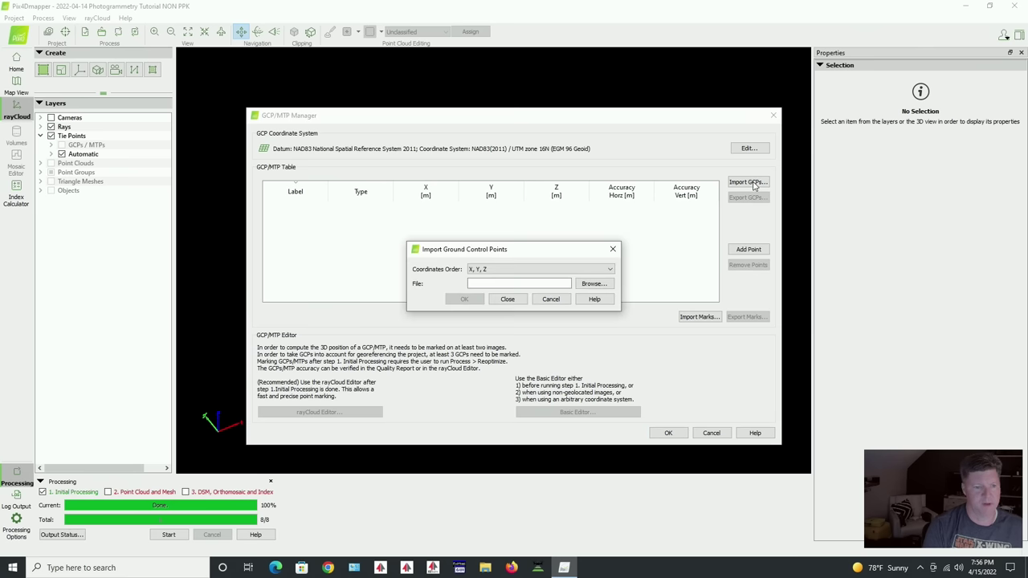
left_click(594, 285)
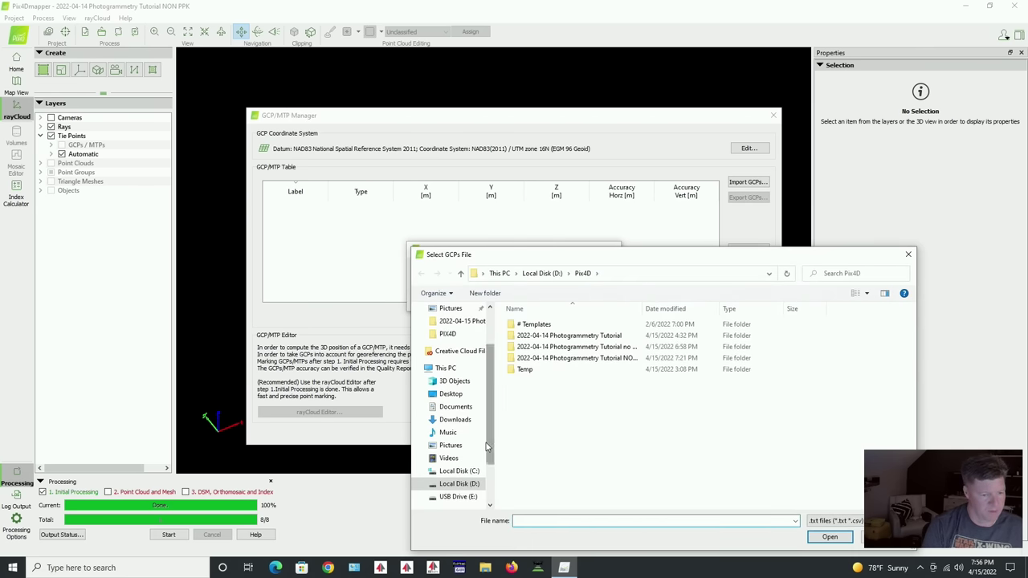
left_click(463, 485)
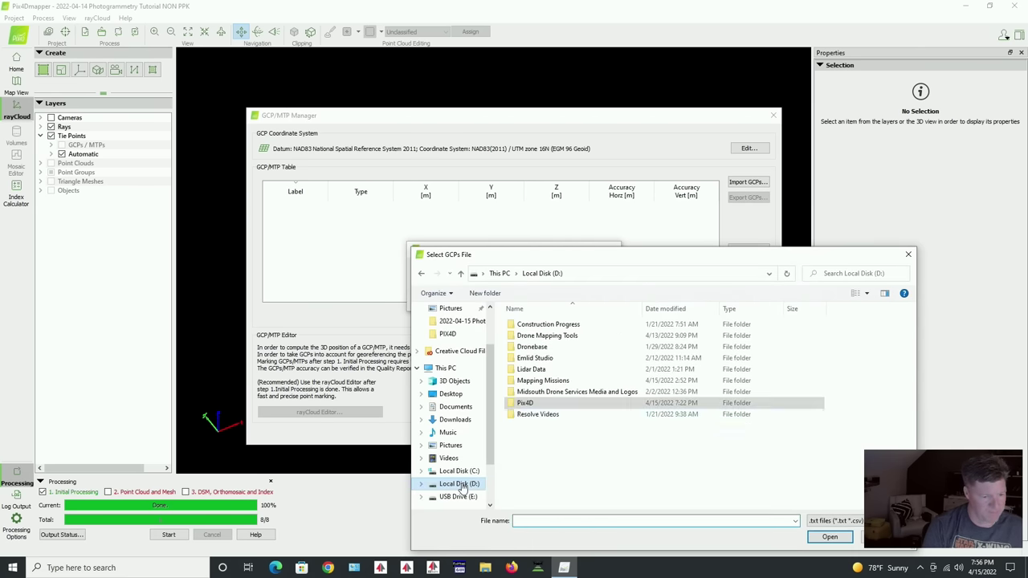
double_click(522, 380)
double_click(528, 326)
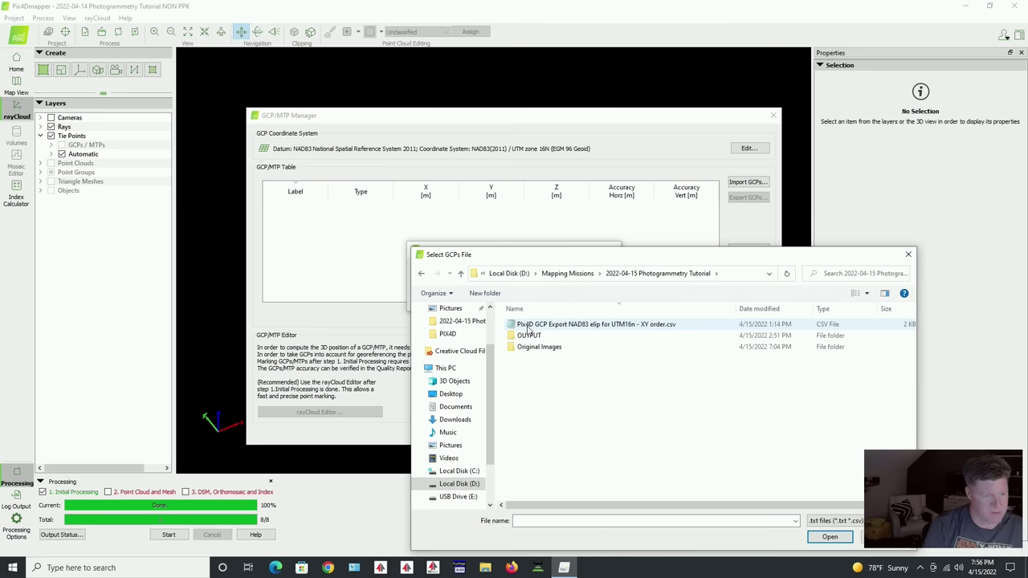
double_click(528, 326)
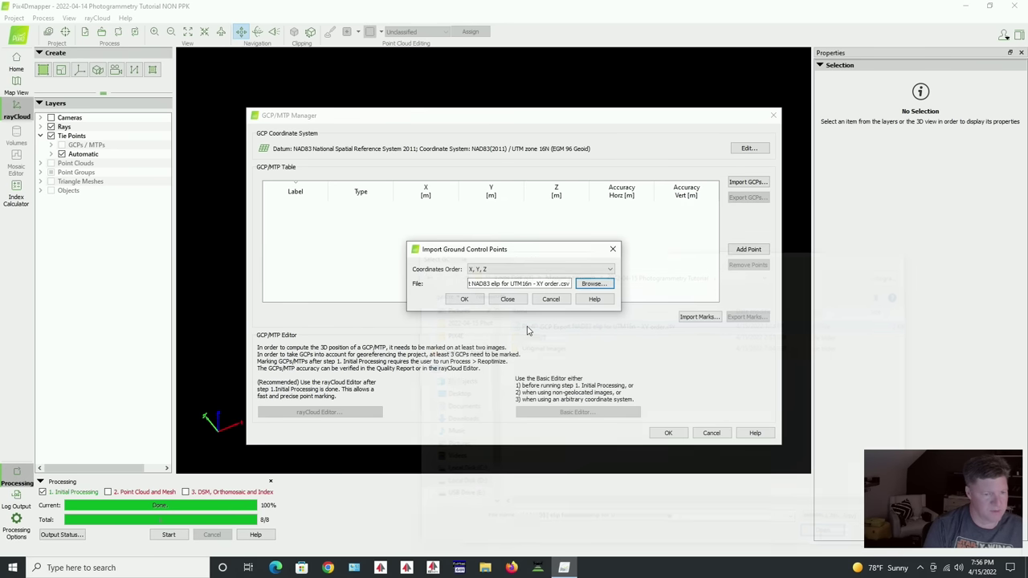
left_click(465, 299)
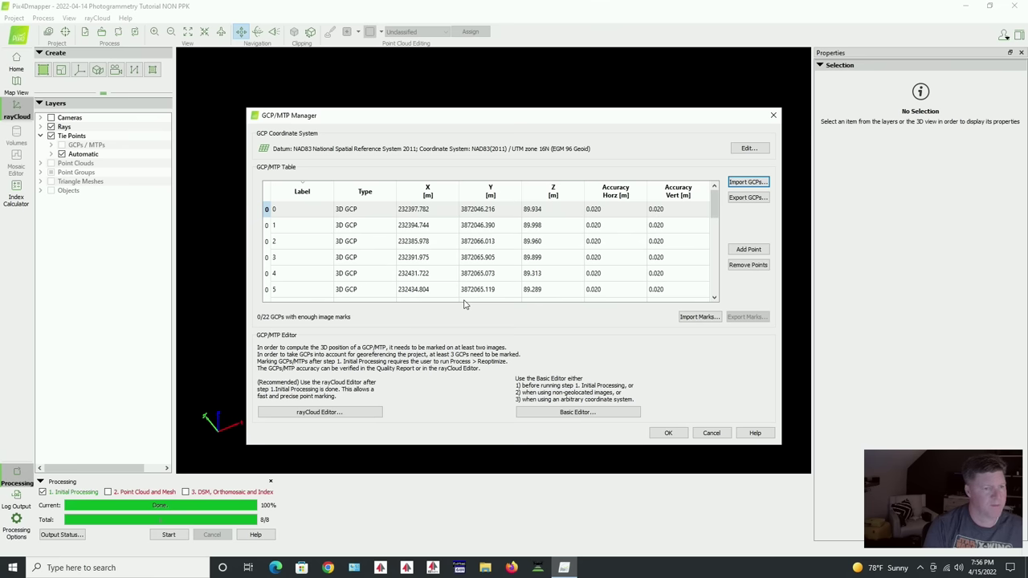
Change the type of all imported points from 3D GCP to Check Point and accept the GCP/MTP table
left_click(362, 209)
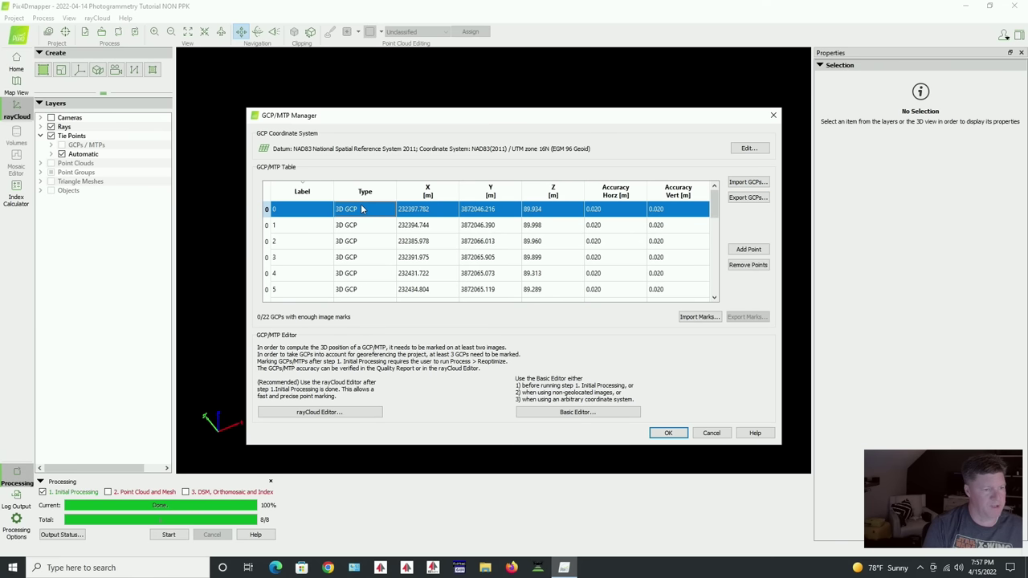
left_click(361, 209)
left_click(385, 240)
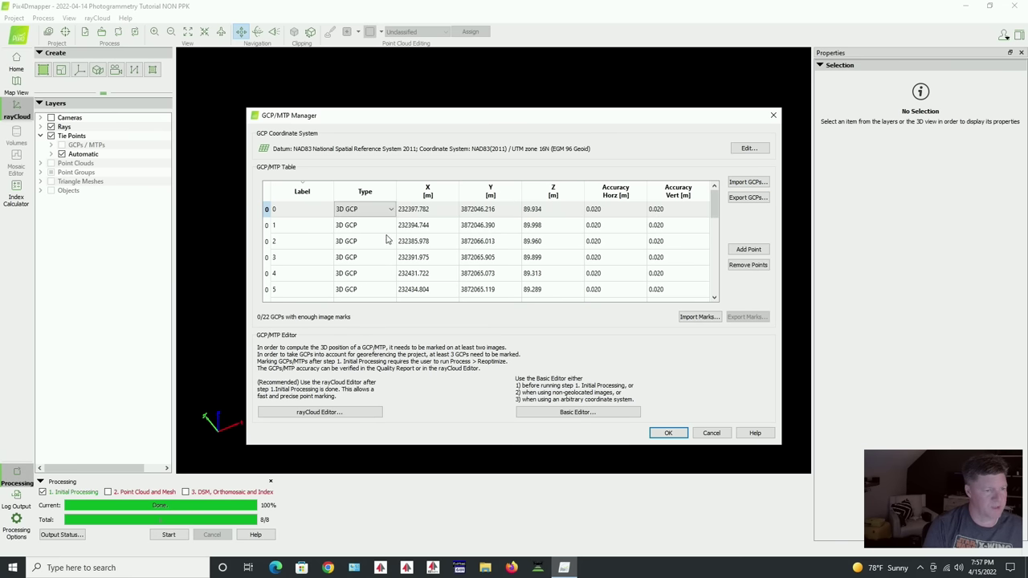
left_click(390, 209)
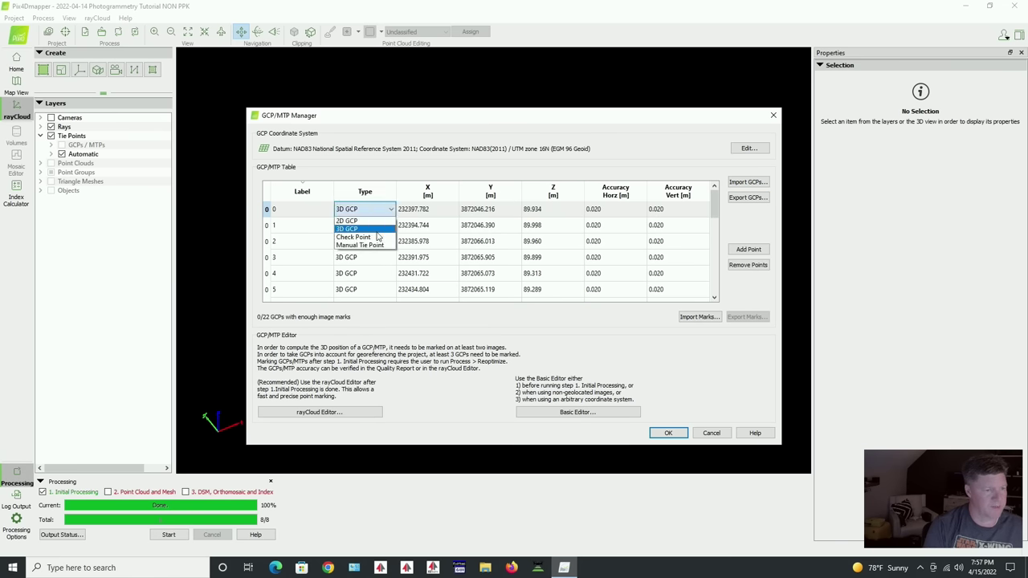
left_click(375, 240)
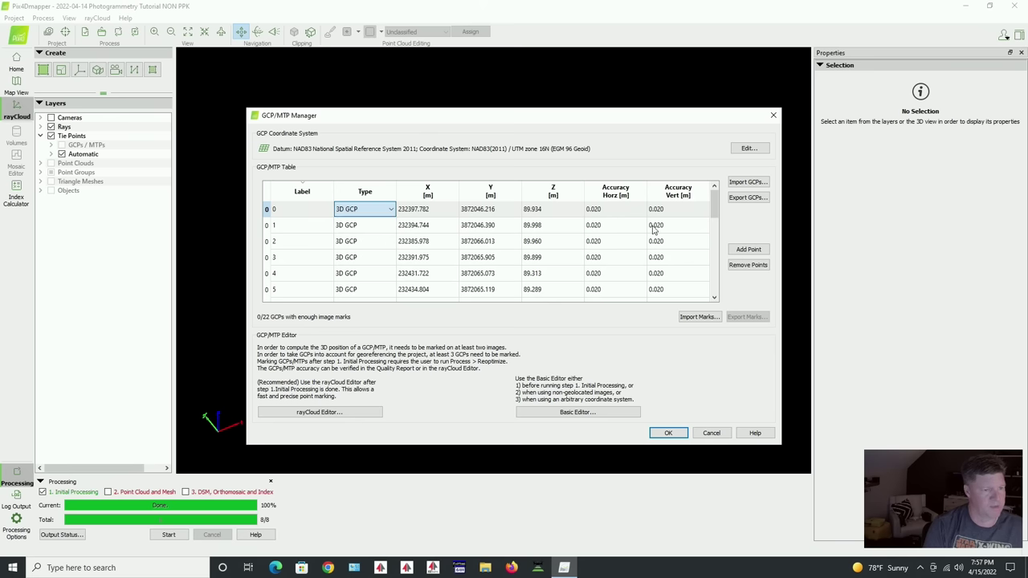
left_click(576, 279)
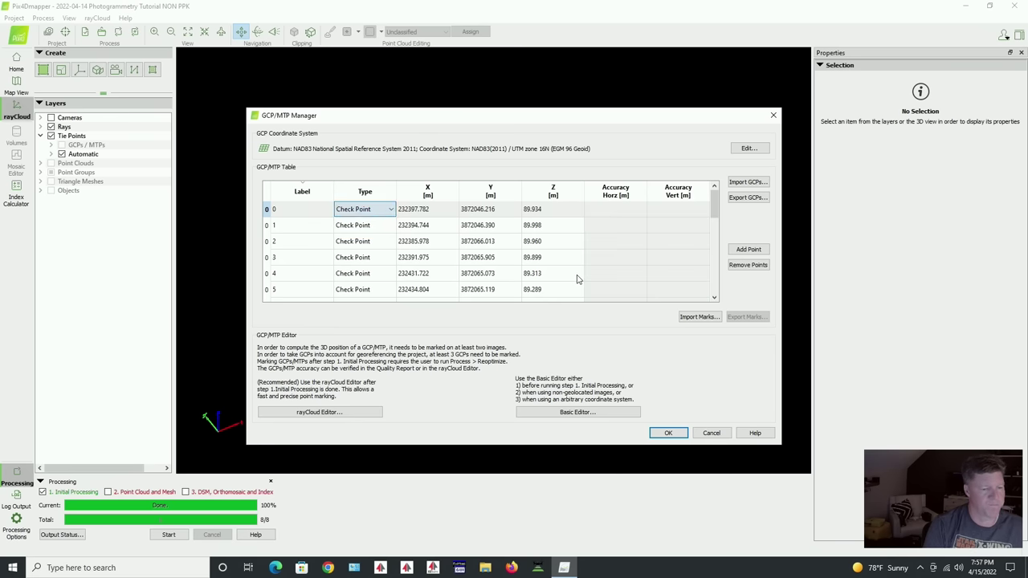
left_click(668, 434)
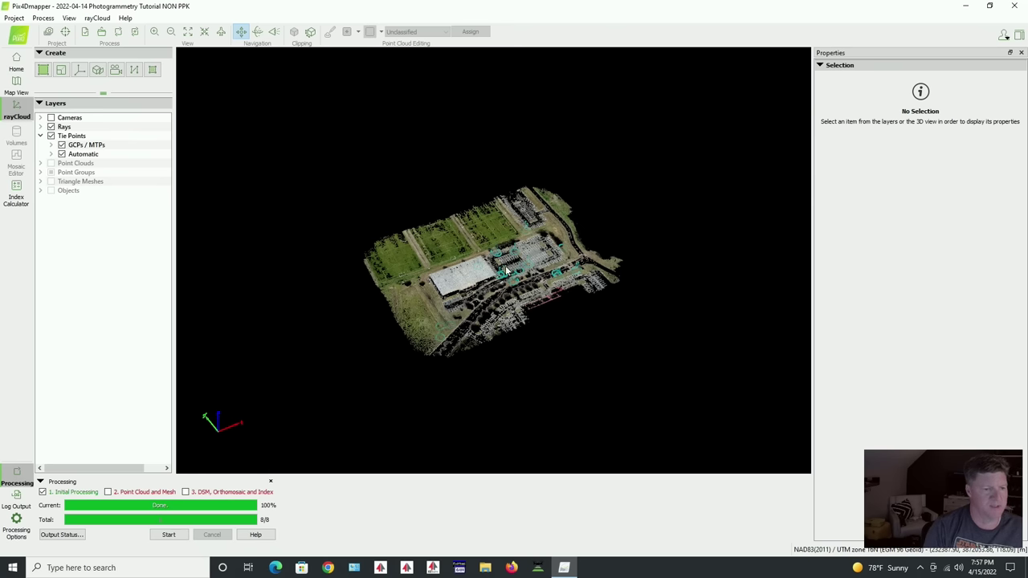
Set the output coordinate system's vertical reference to Geoid Height Above GRS 1980 Ellipsoid with a value of 0.000 m
left_click_drag(538, 282, 574, 197)
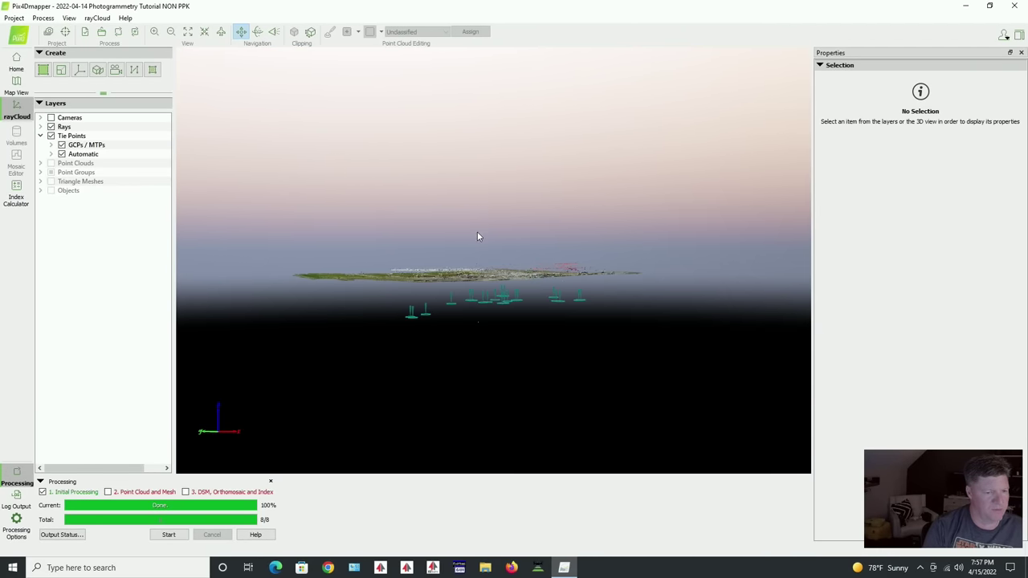
left_click_drag(479, 236, 519, 238)
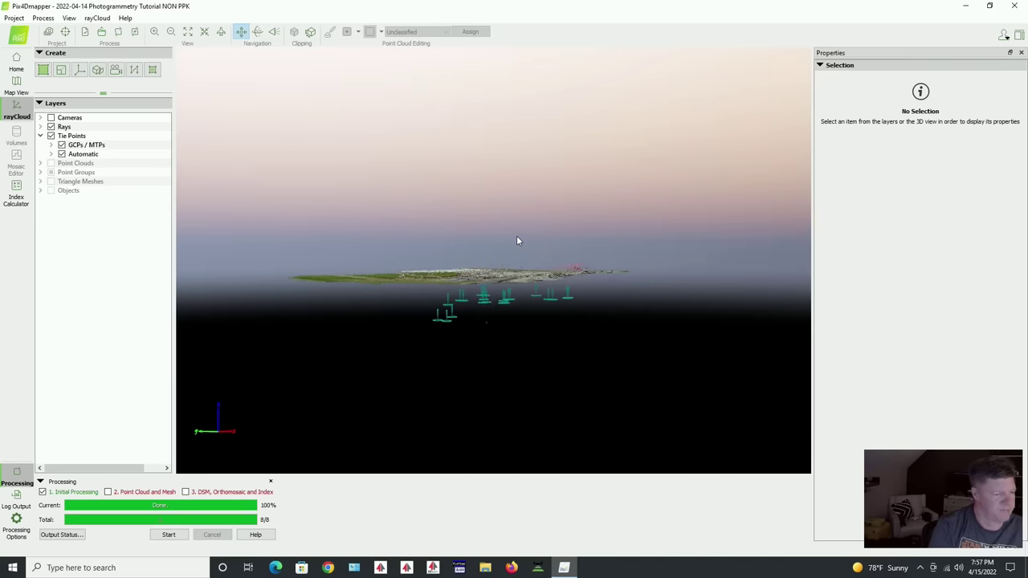
left_click(14, 19)
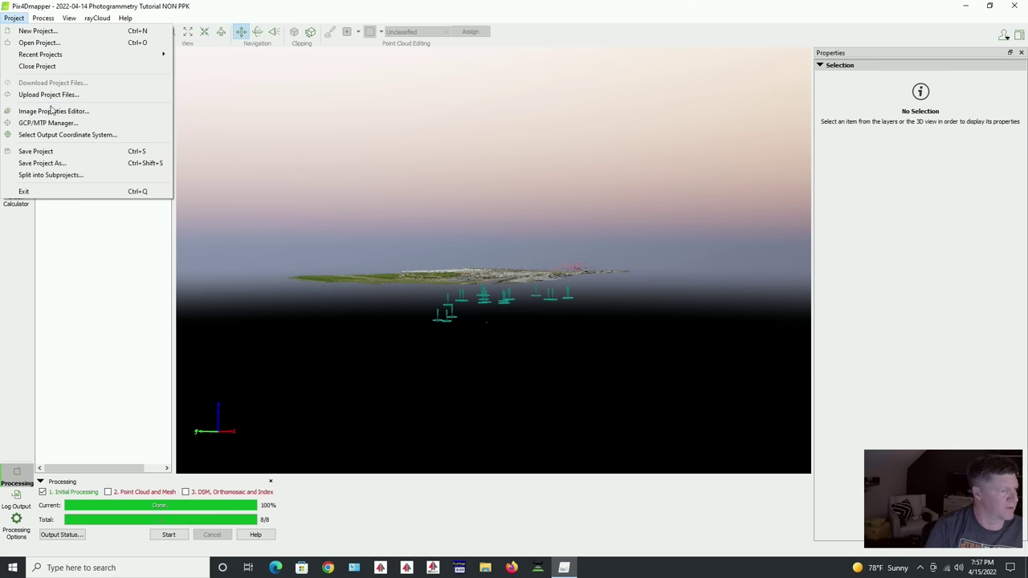
left_click(86, 135)
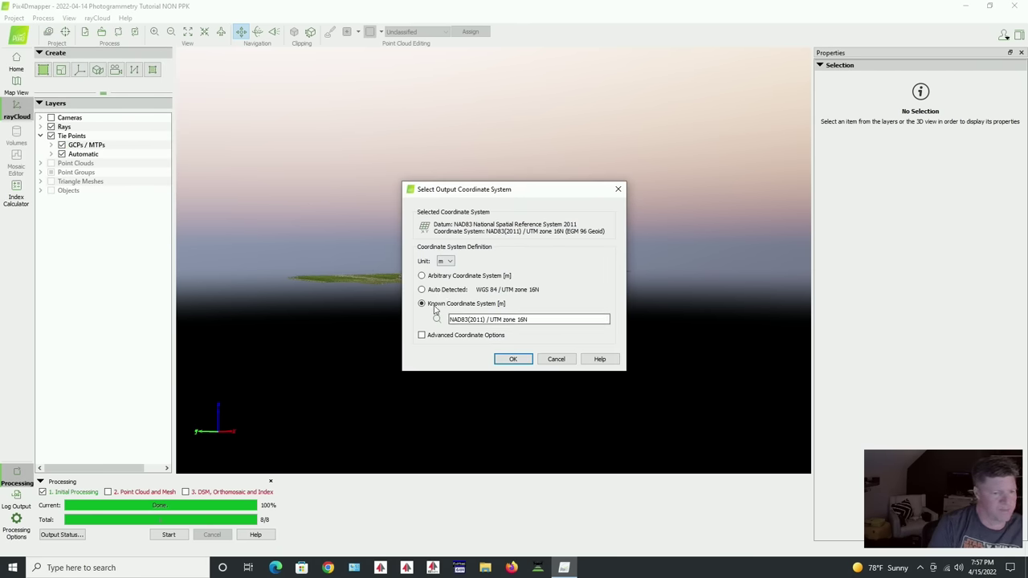
left_click(425, 337)
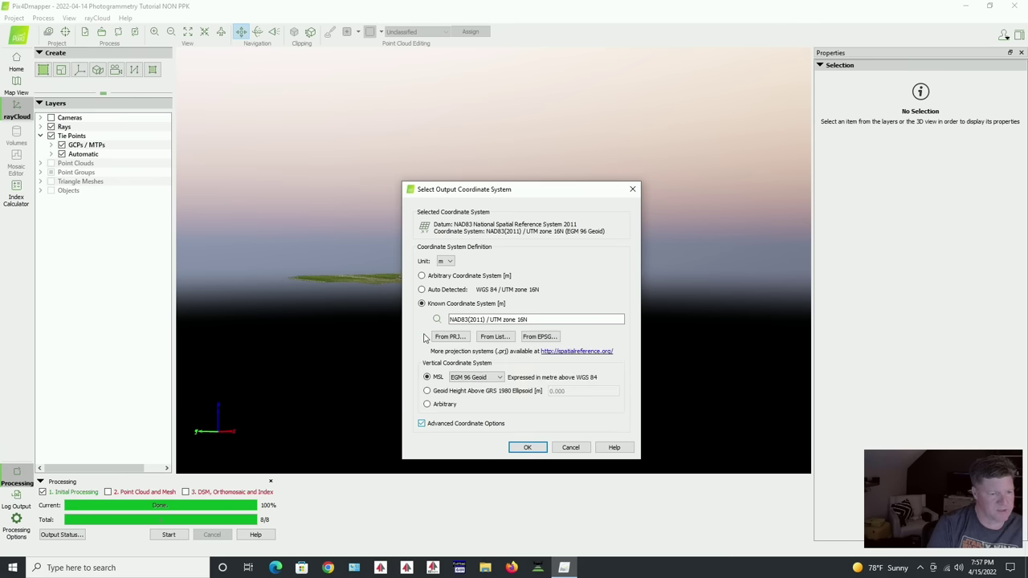
left_click(426, 391)
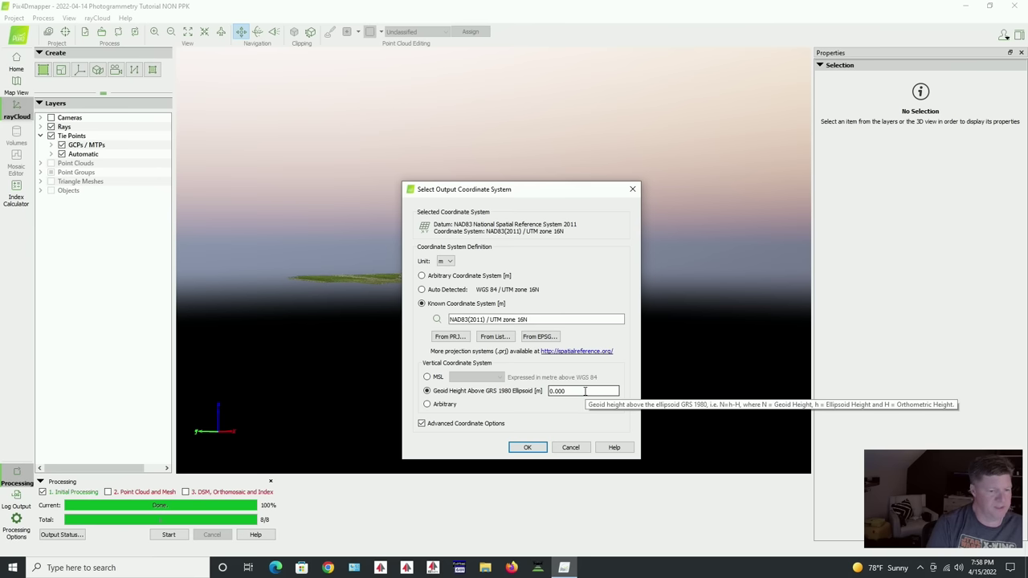
left_click(529, 448)
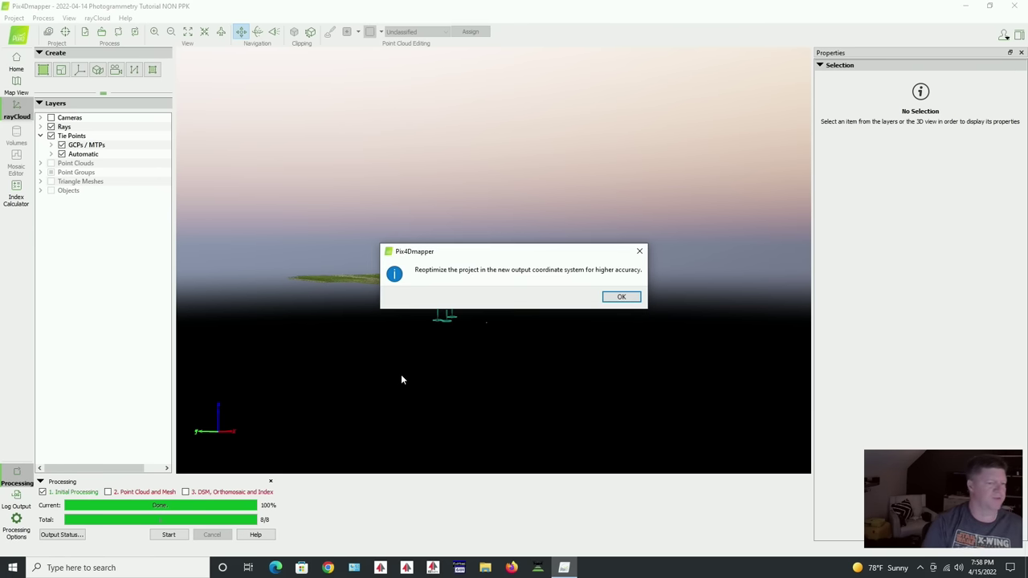
left_click(621, 299)
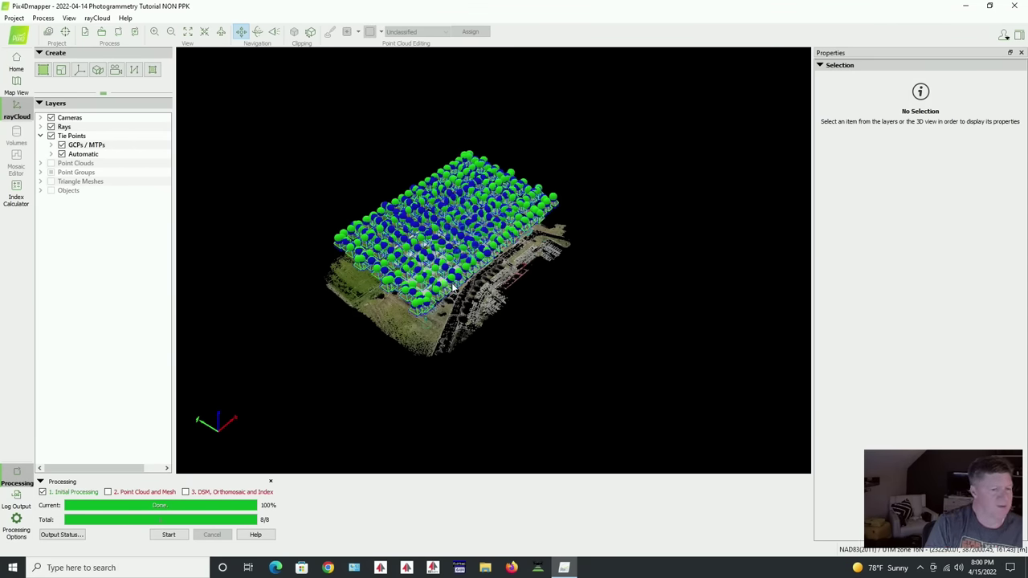
Compare the check points' height with the tie points from the side, and hide the cameras in the 3D view
left_click(454, 333)
left_click_drag(454, 333, 338, 189)
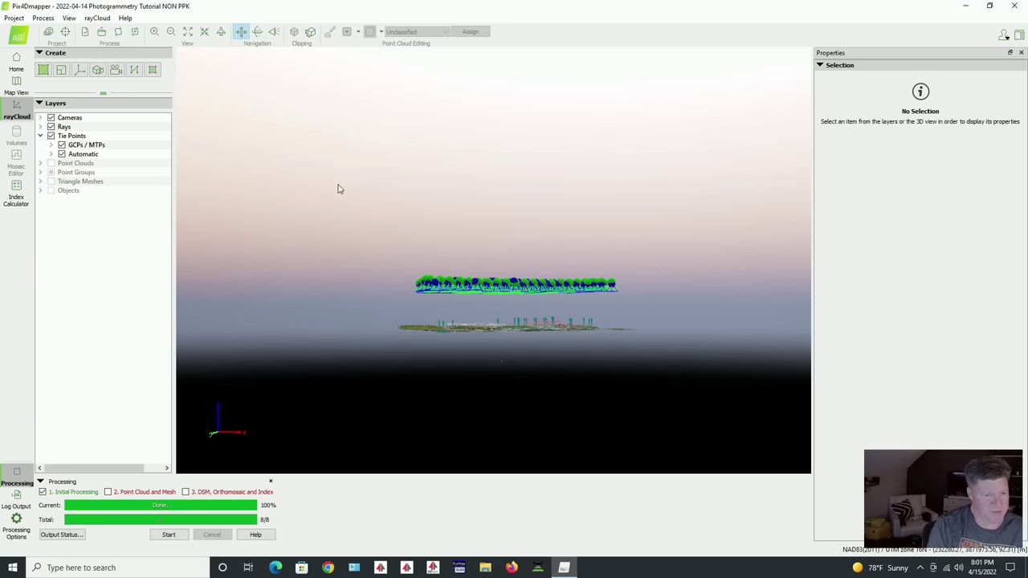
left_click_drag(367, 260, 701, 494)
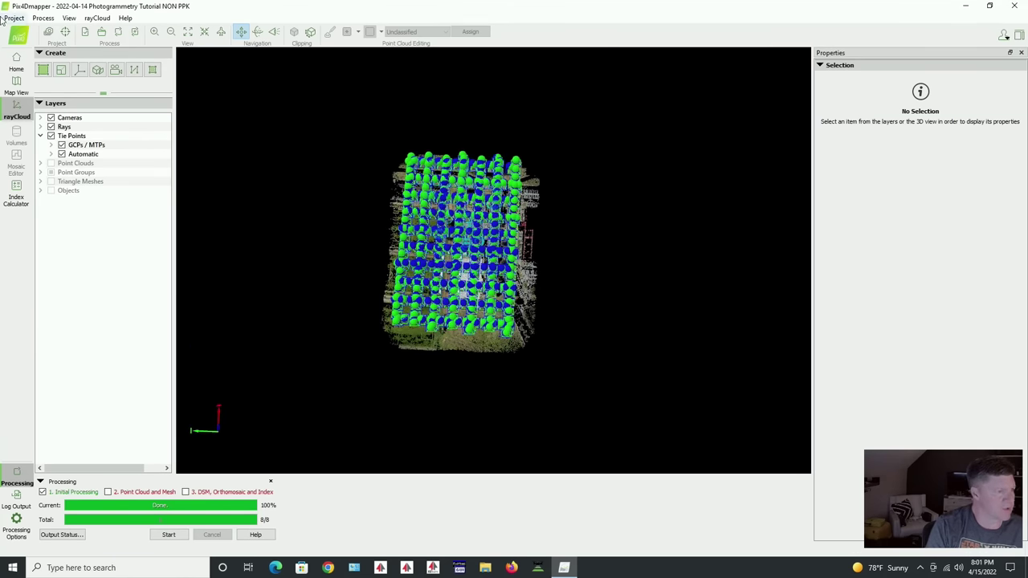
left_click(51, 118)
Select check point 5 in the parking lot and compare its projected position with the ground mark in image DJI_0202.JPG
mouse_move(466, 256)
left_mouse_down()
mouse_move(475, 326)
mouse_move(458, 252)
left_mouse_up()
scroll(463, 223, "up", 5)
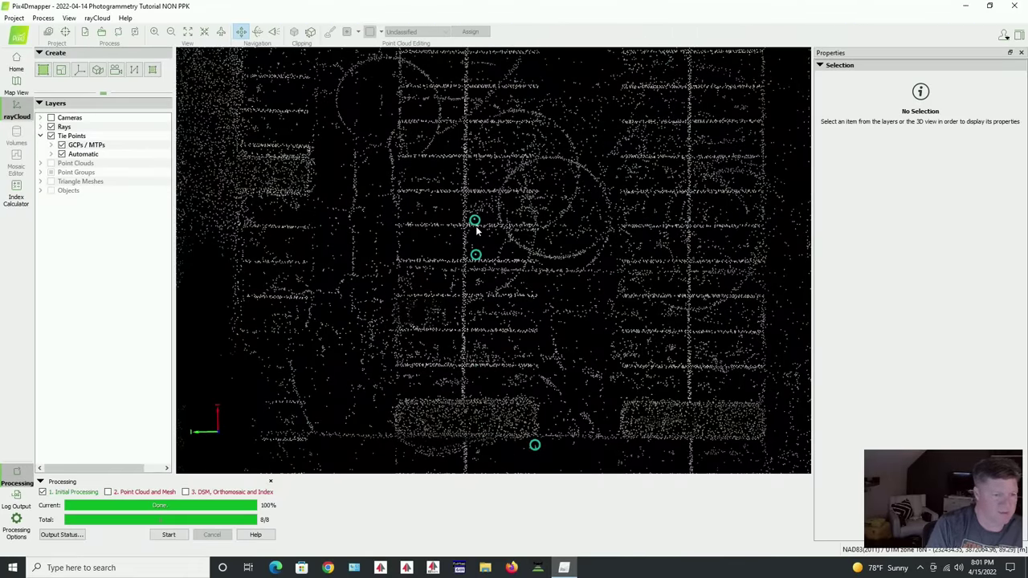
scroll(476, 229, "up", 5)
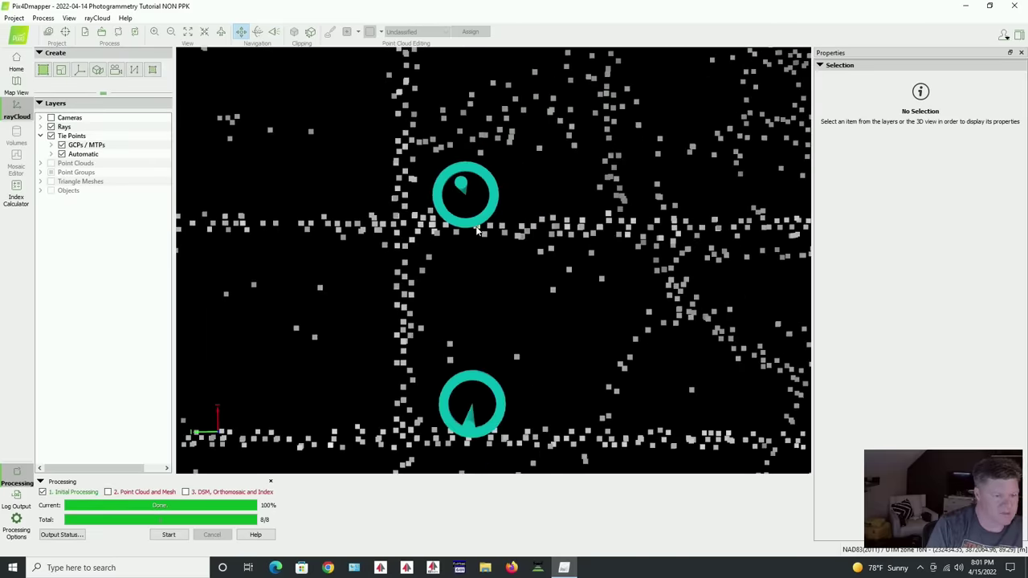
left_click(479, 226)
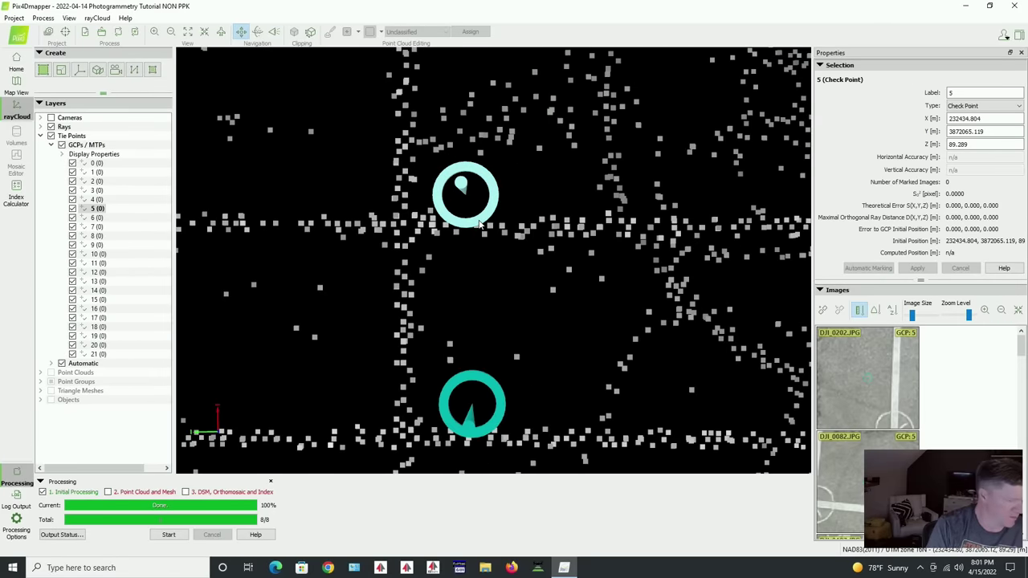
scroll(854, 369, "up", 2)
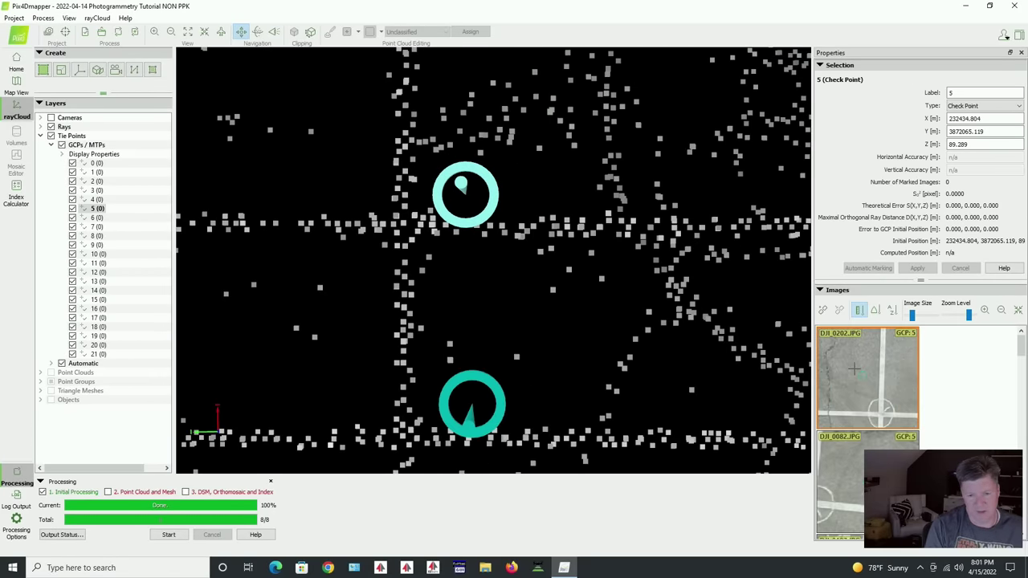
left_click(854, 370)
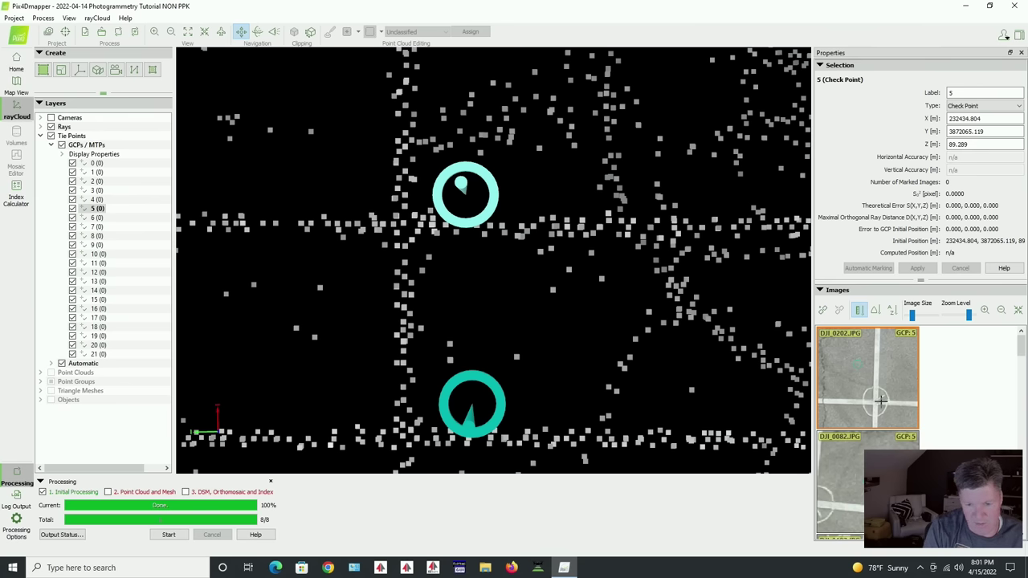
scroll(881, 400, "up", 2)
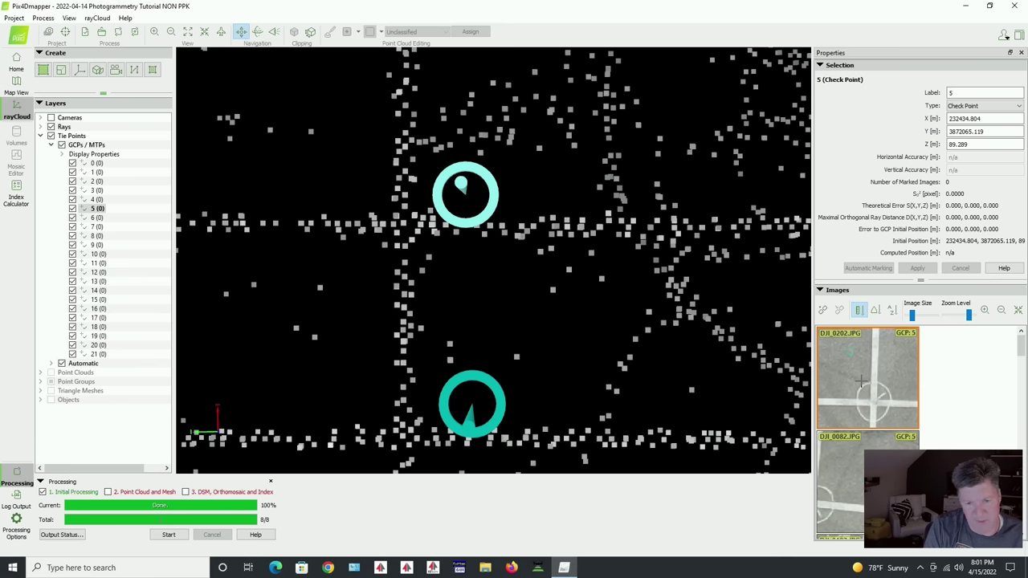
scroll(860, 379, "down", 2)
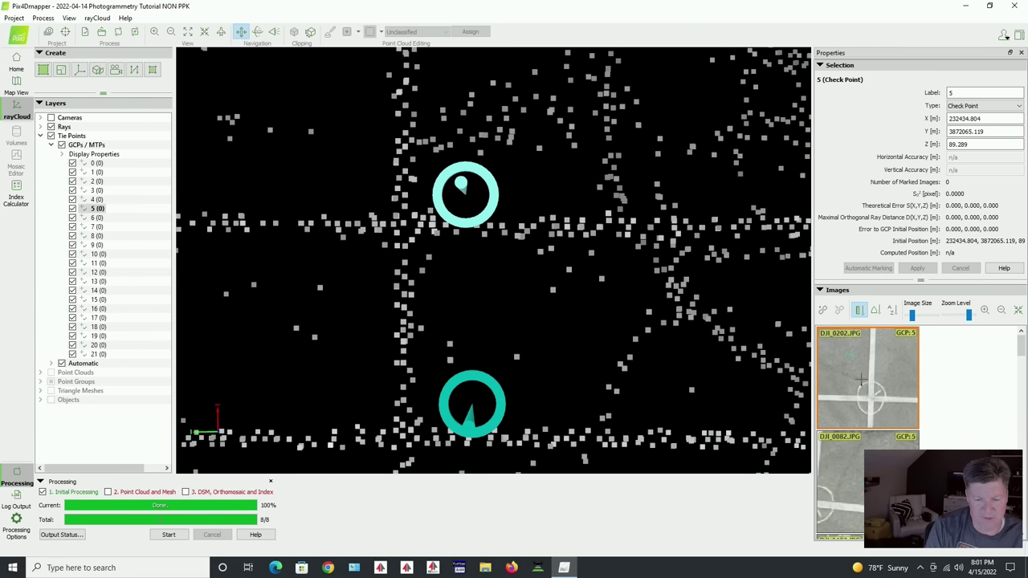
Select check point 20 and compare its projected position with the ground target in image DJI_0096.JPG
scroll(586, 374, "down", 5)
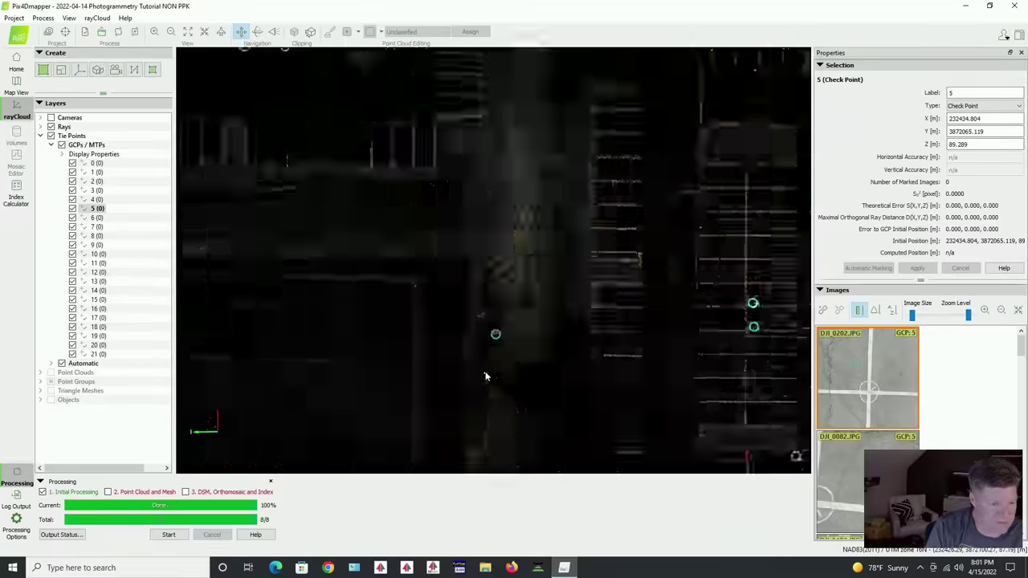
scroll(487, 375, "up", 5)
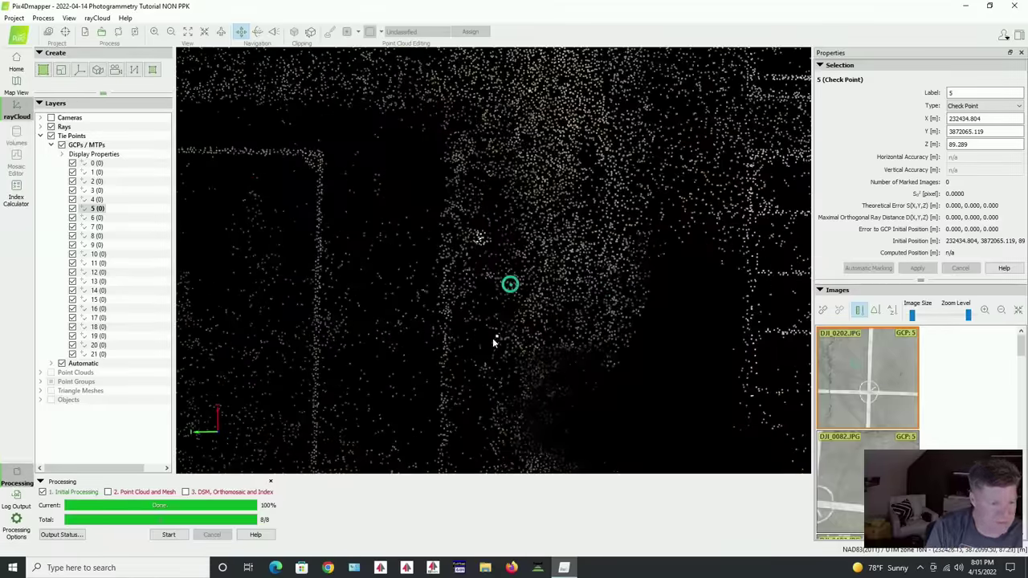
left_click(511, 285)
scroll(869, 387, "up", 5)
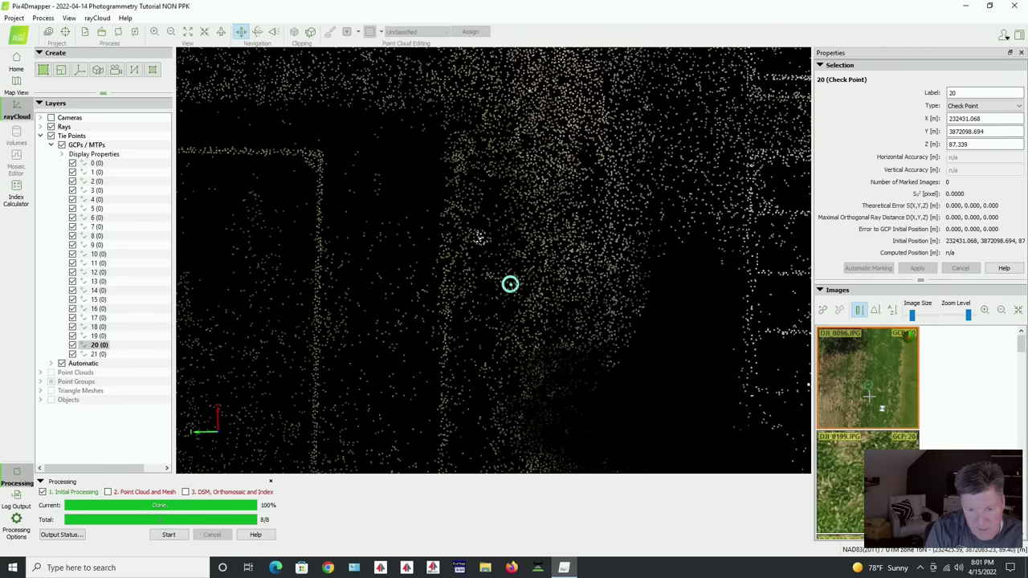
scroll(869, 388, "down", 3)
scroll(883, 408, "up", 2)
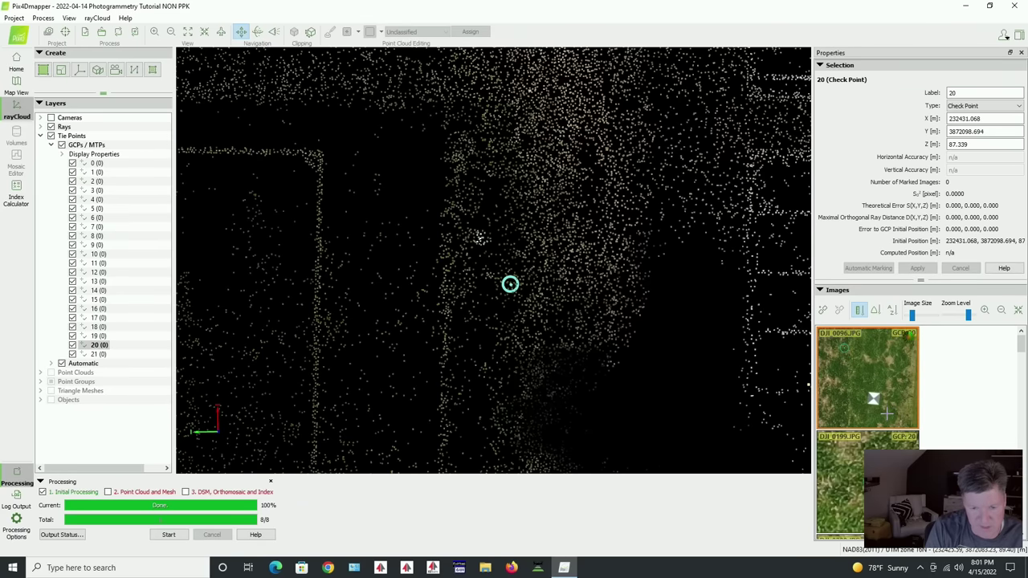
Compare check point 20's projected position with the ground target in image DJI_0199.JPG
scroll(870, 394, "down", 1)
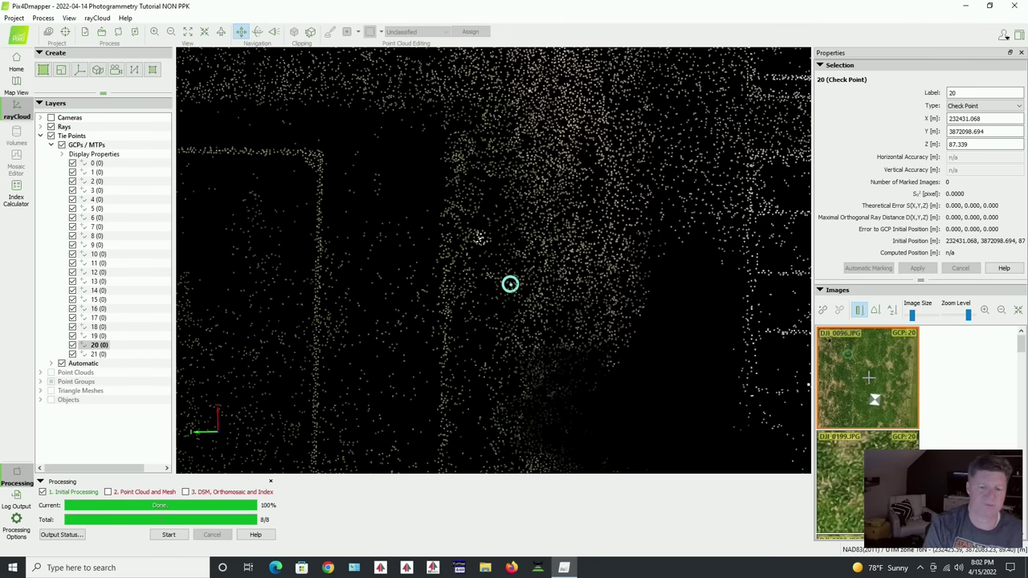
left_click(834, 496)
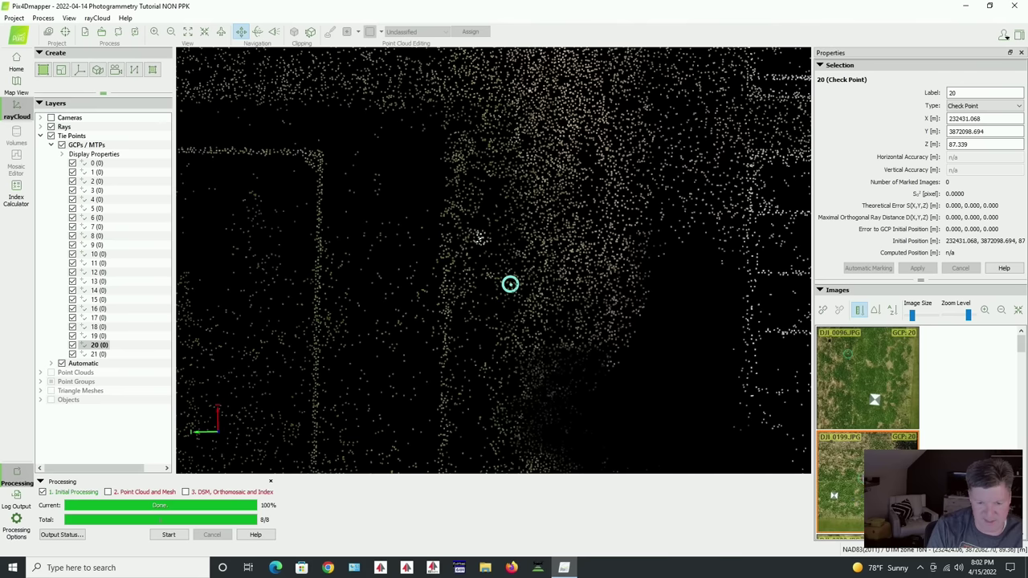
left_click_drag(844, 513, 841, 508)
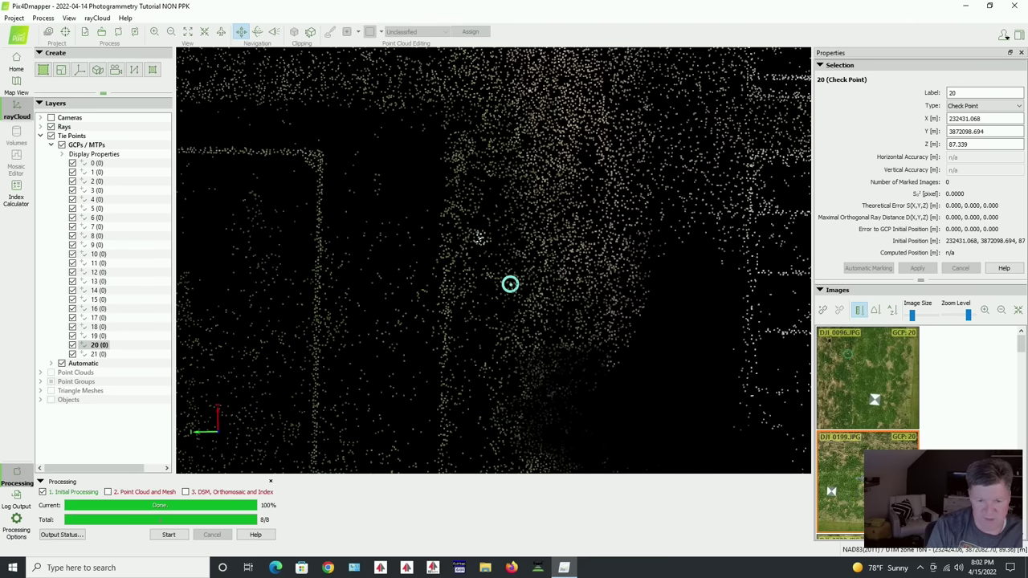
Select check point 15 in the upper parking lot and compare its projected position with the parking lines in image DJI_0129.JPG
scroll(612, 383, "down", 5)
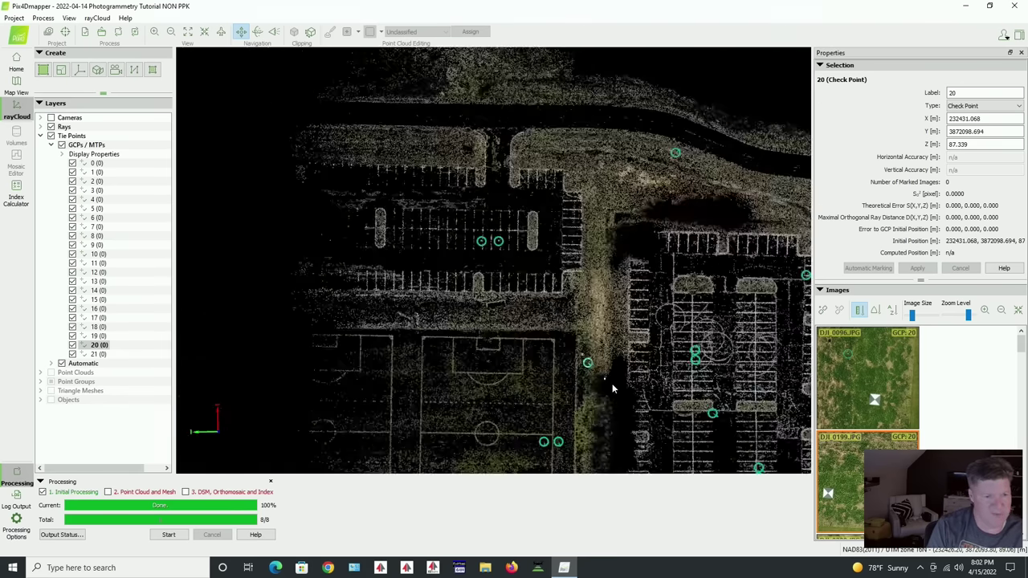
scroll(612, 384, "down", 3)
scroll(532, 293, "up", 5)
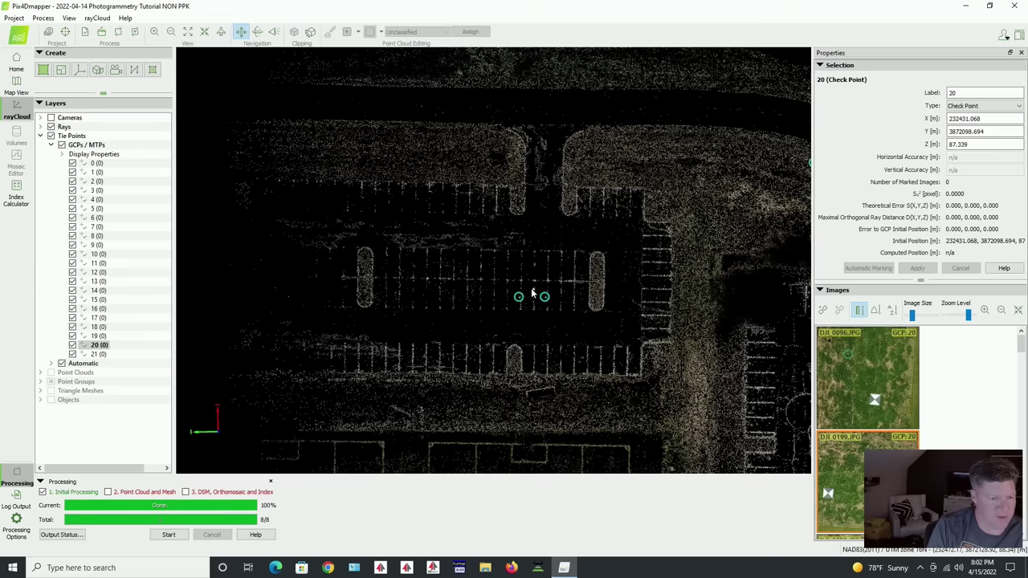
scroll(532, 293, "up", 5)
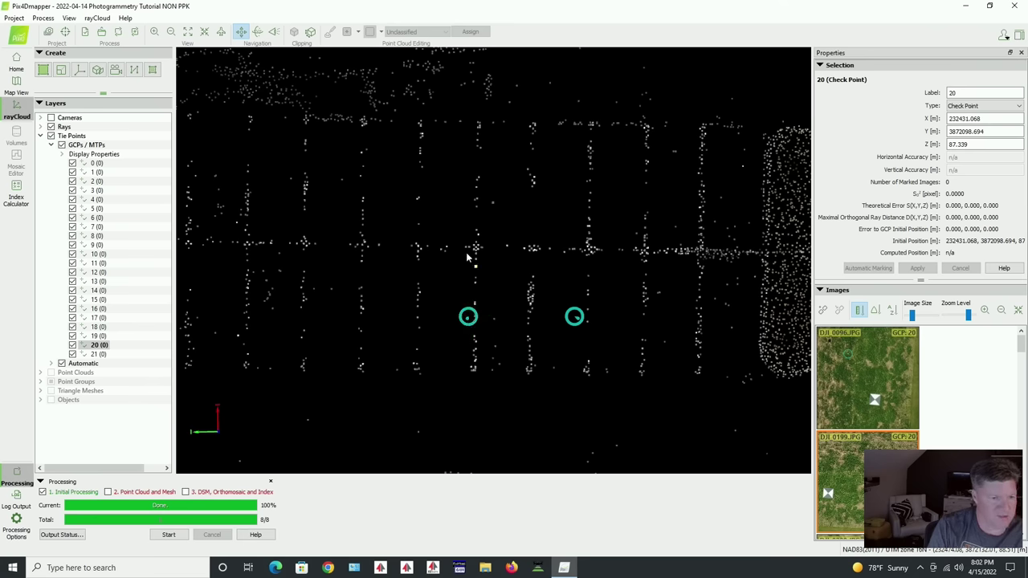
left_click(470, 323)
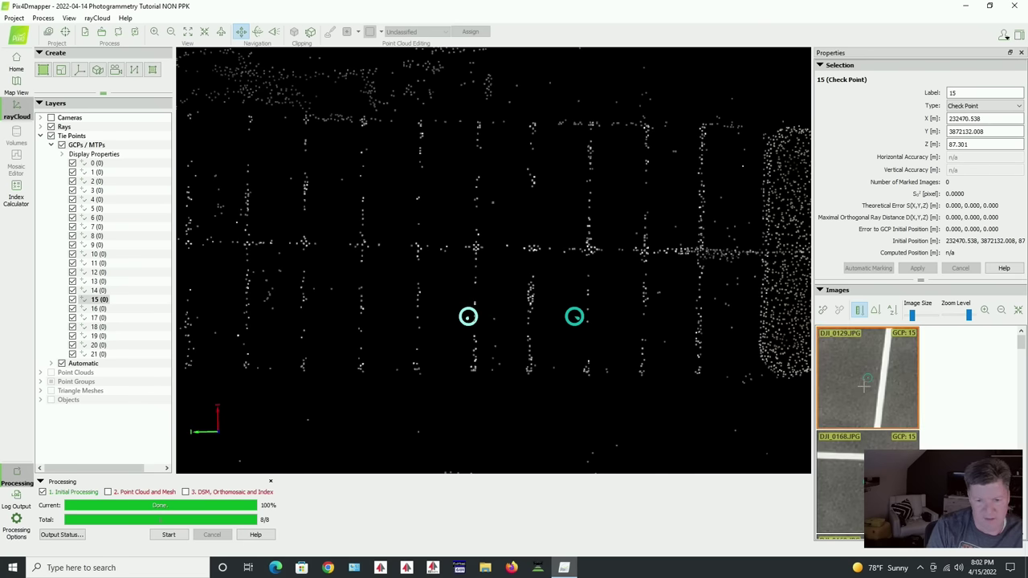
scroll(864, 385, "down", 3)
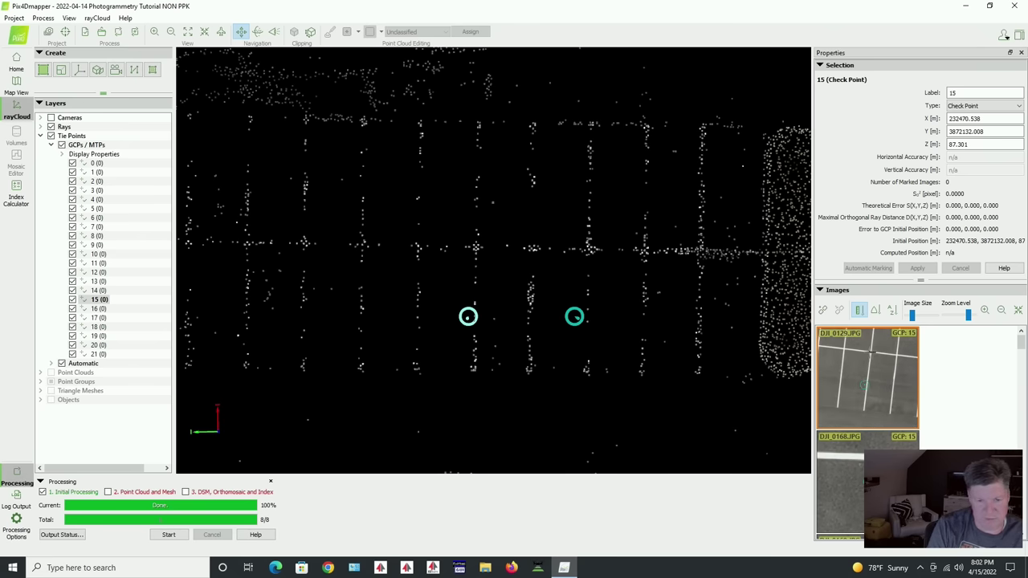
scroll(871, 351, "down", 3)
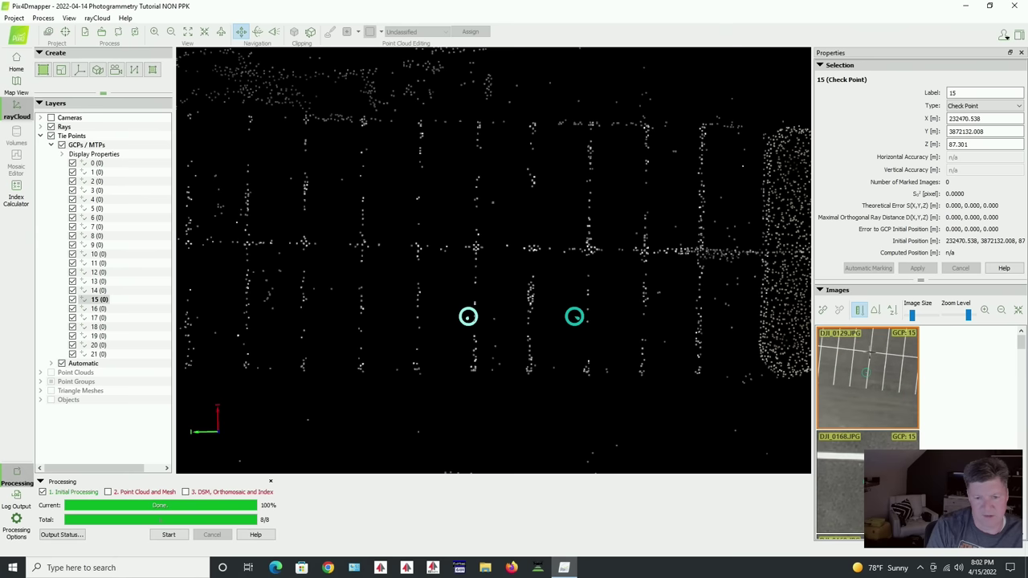
Examine check point 15's projected position relative to the parking stall lines in image DJI_0168.JPG
left_click(861, 479)
scroll(861, 479, "down", 5)
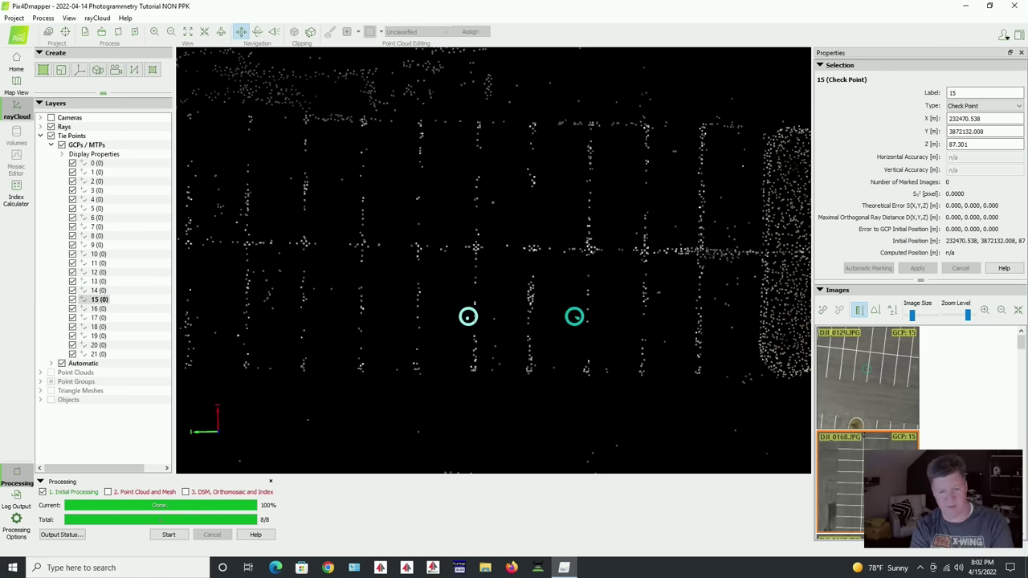
scroll(863, 450, "down", 2)
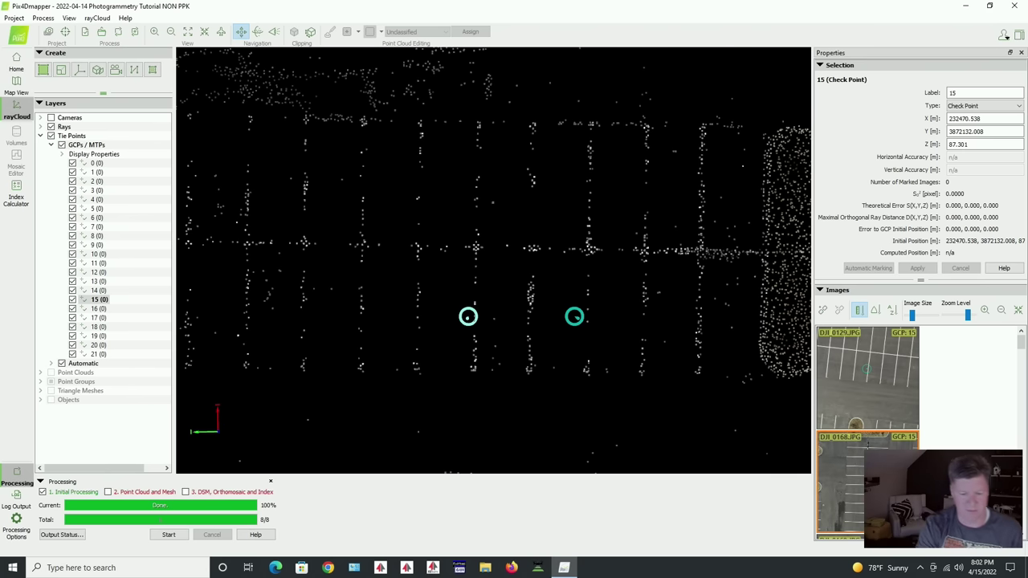
left_click(864, 418)
Select check point 17 at the parking stalls beside the large building and compare its position with the painted line across a widened image list
scroll(575, 317, "down", 10)
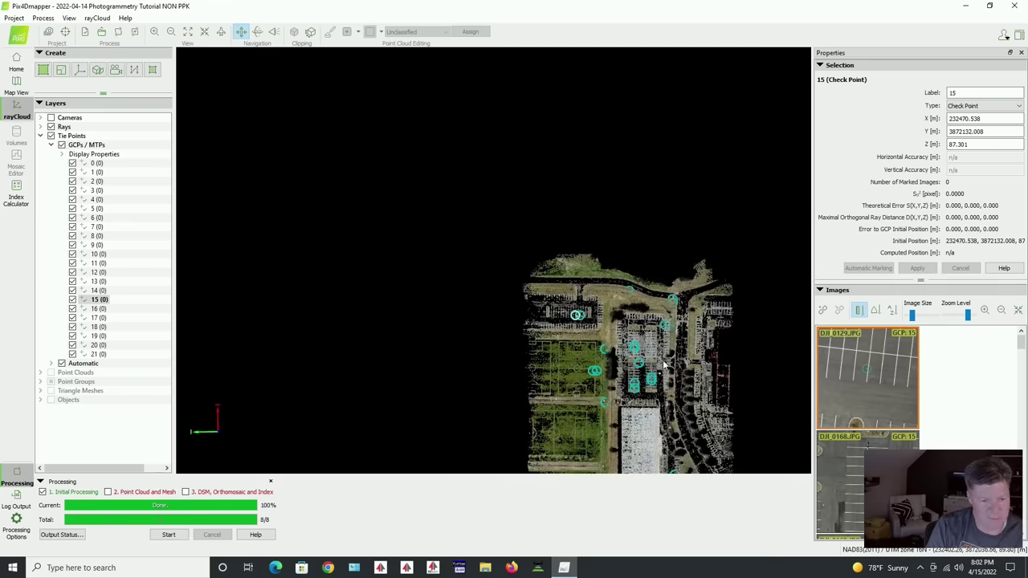
left_click_drag(631, 440, 653, 481)
scroll(651, 450, "up", 3)
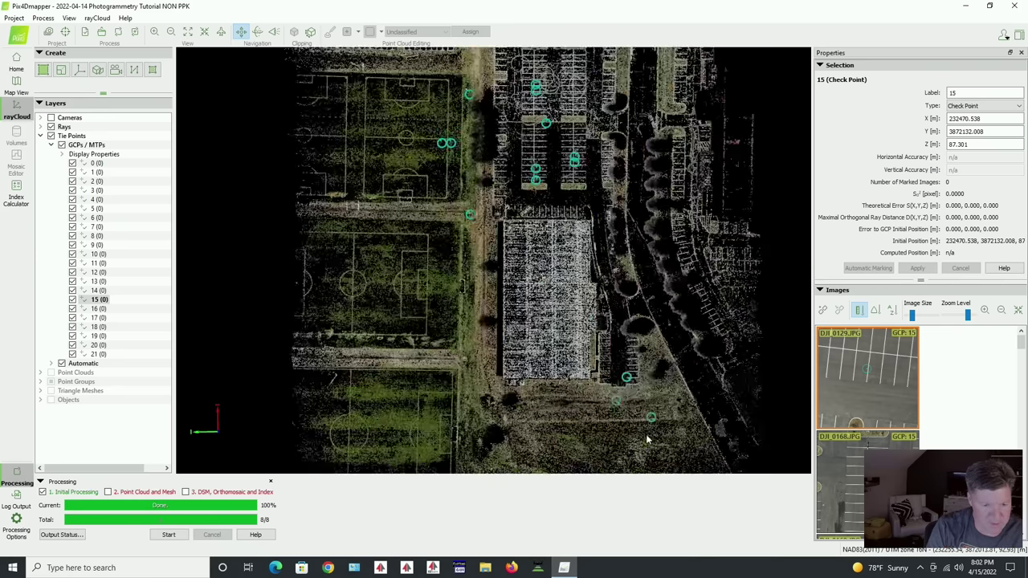
scroll(627, 377, "up", 2)
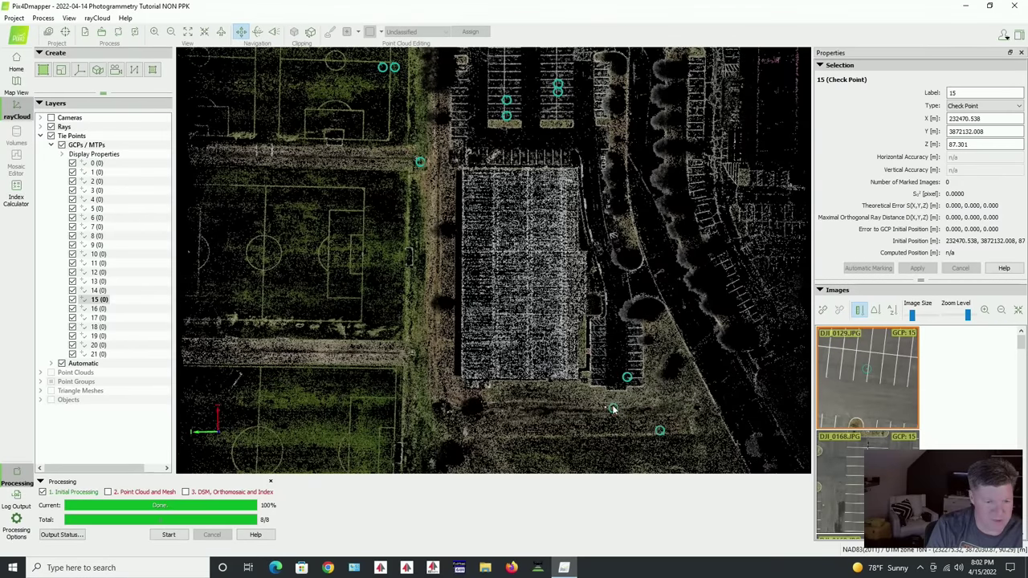
scroll(628, 386, "up", 3)
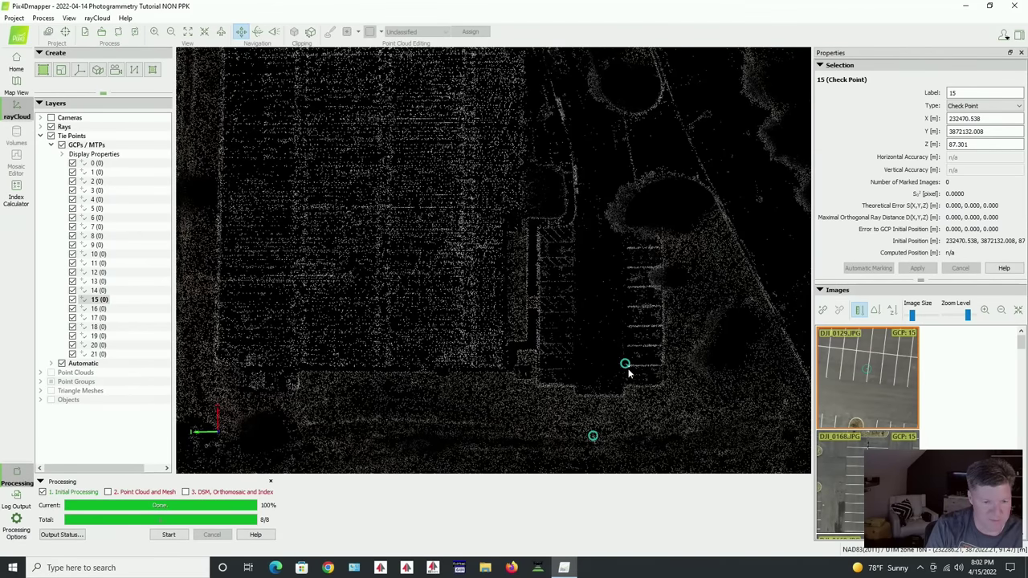
left_click(625, 365)
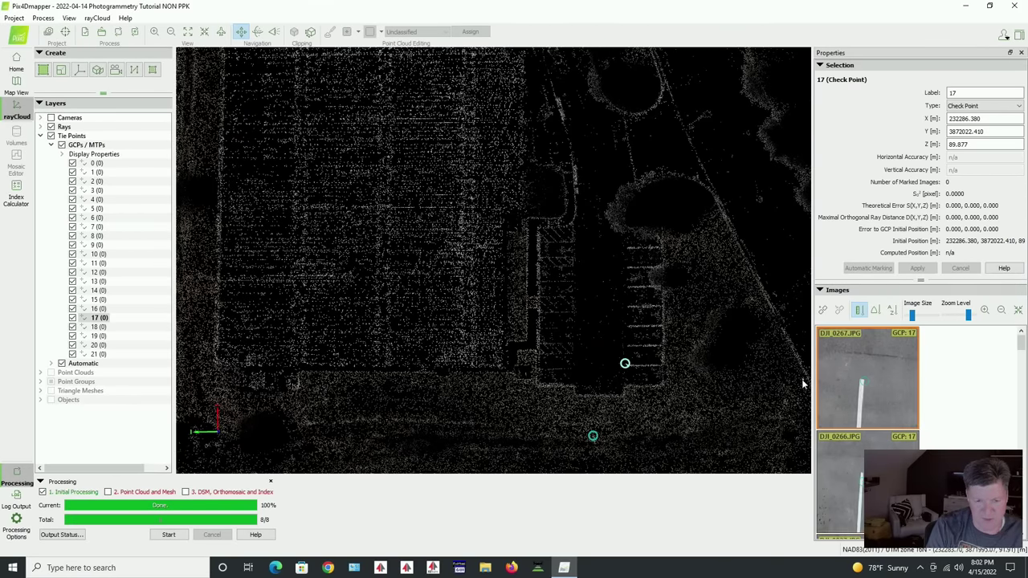
left_click_drag(811, 385, 724, 384)
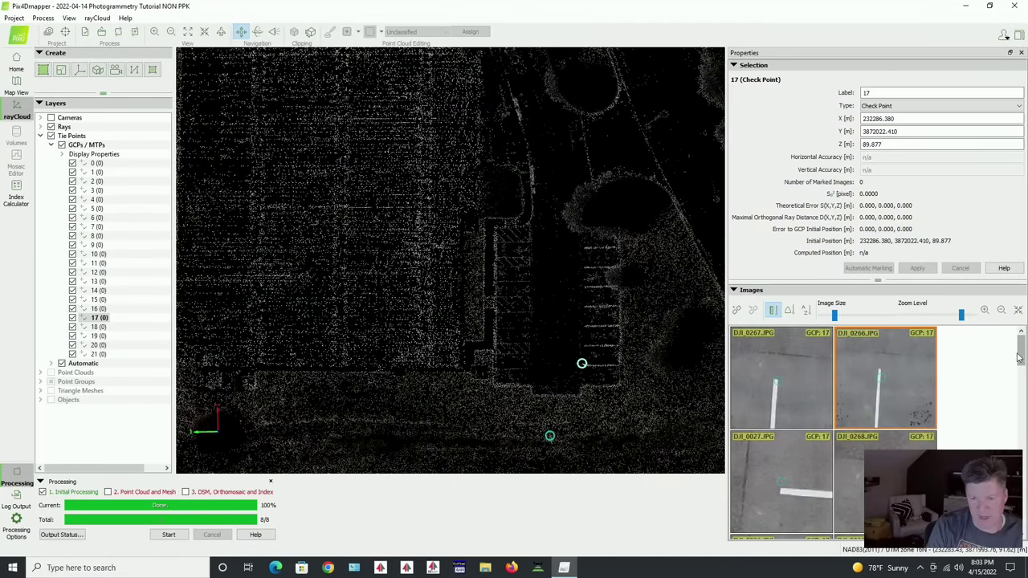
left_click_drag(1021, 357, 1009, 496)
left_click(818, 480)
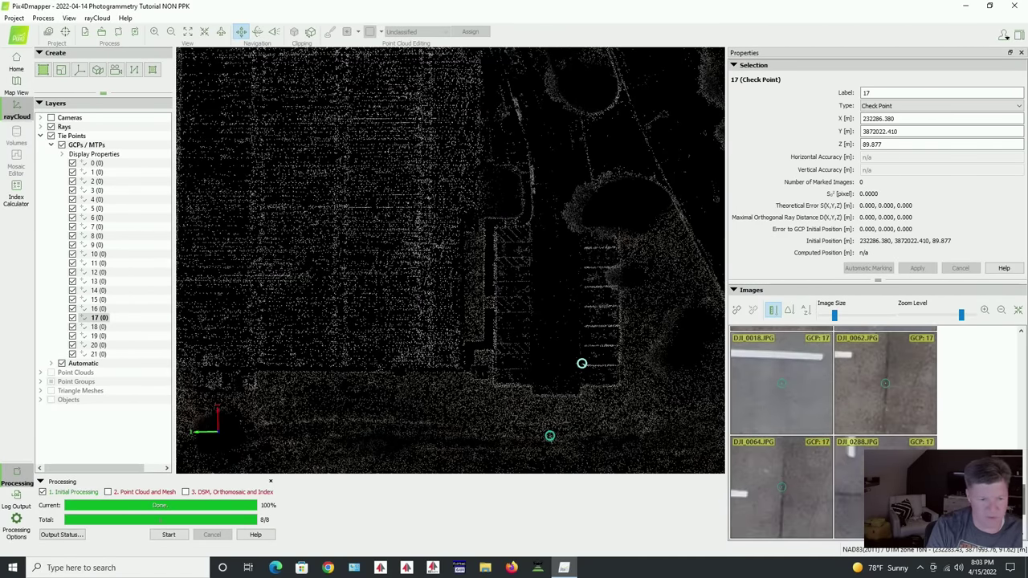
Select check point 18 in the grass below the parking stalls and compare its projected position with the ground target across its images
left_click(550, 439)
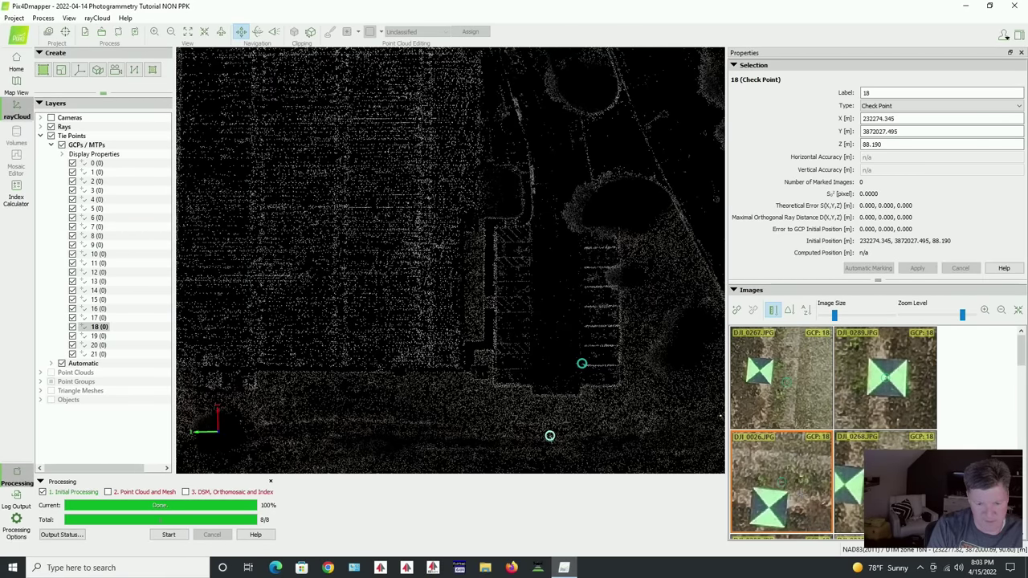
left_click_drag(1020, 361, 1020, 440)
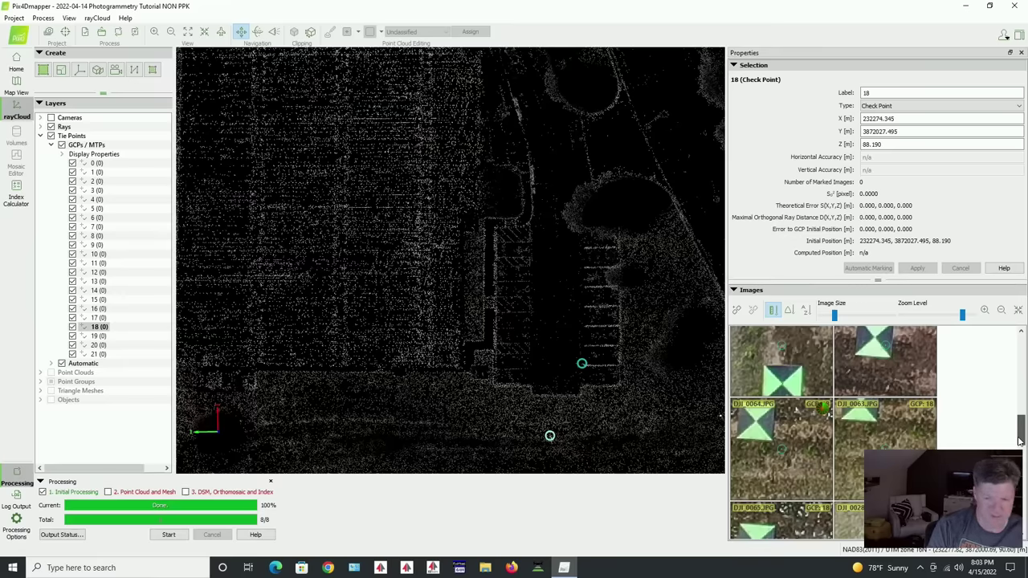
left_click_drag(1020, 440, 1025, 480)
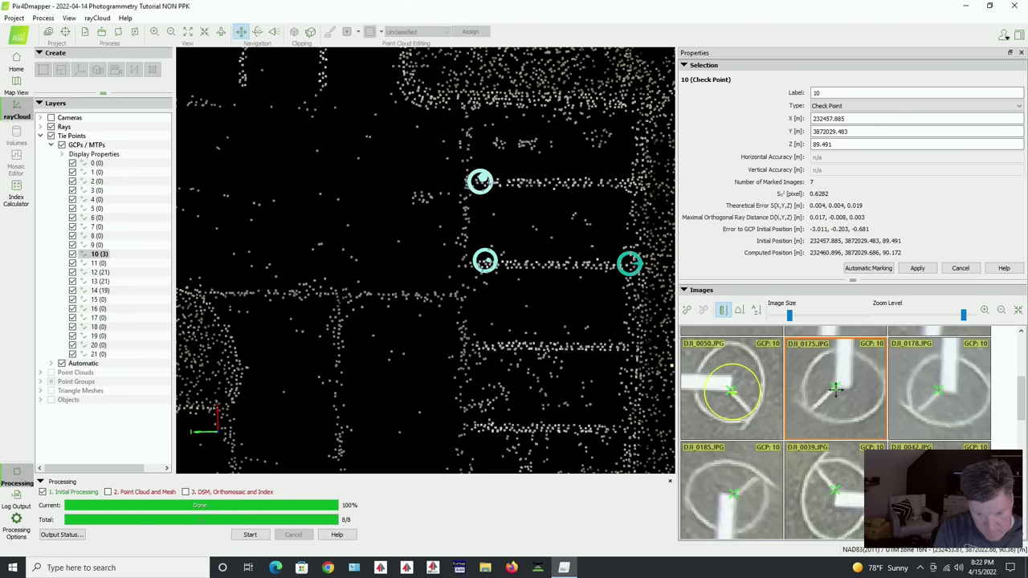
Mark check point 10 at the end of the painted line in images DJI_0175, DJI_0178, DJI_0185, DJI_0039 and DJI_0042
left_click(835, 389)
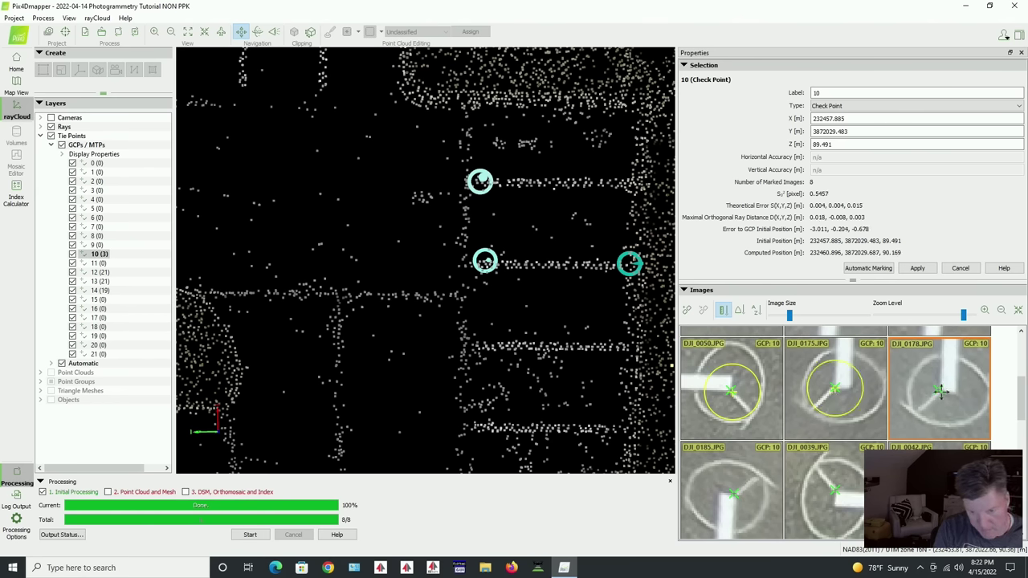
left_click(940, 392)
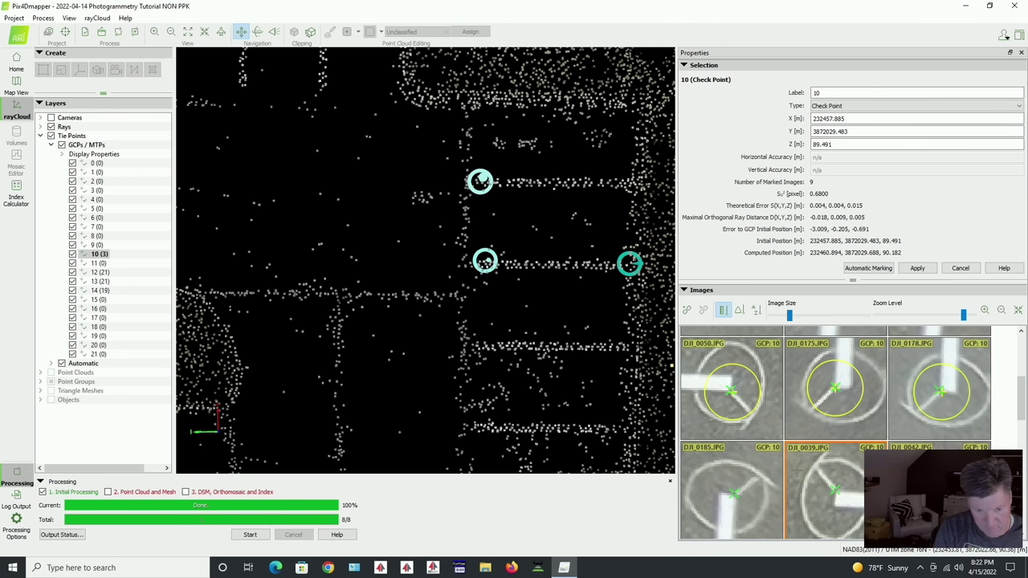
left_click(735, 494)
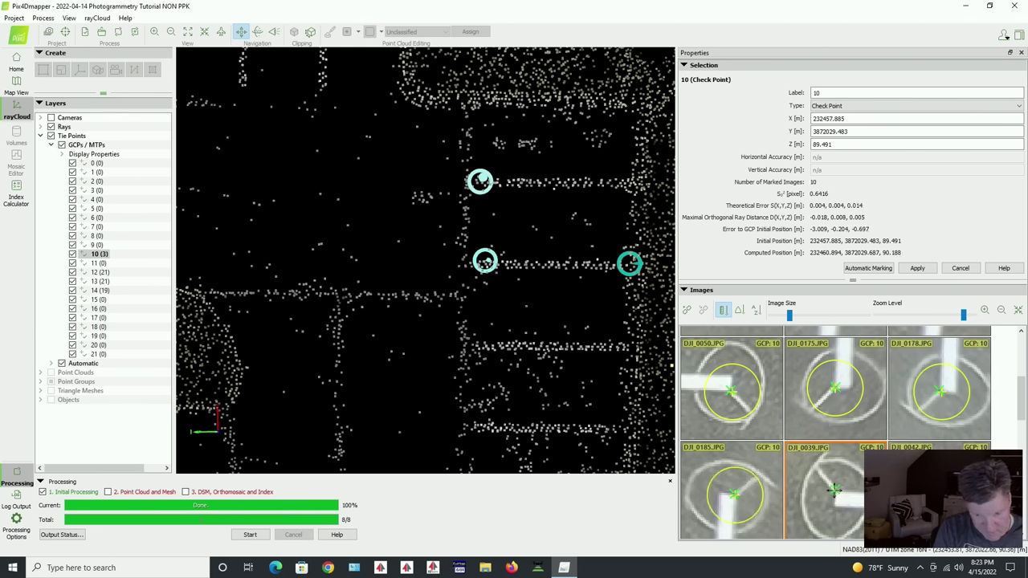
left_click(835, 490)
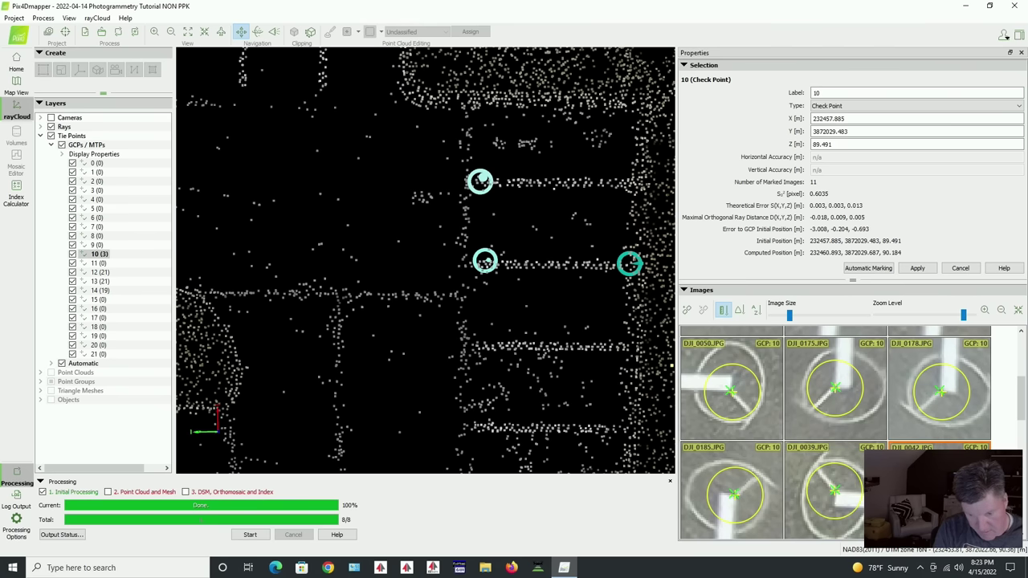
left_click(940, 492)
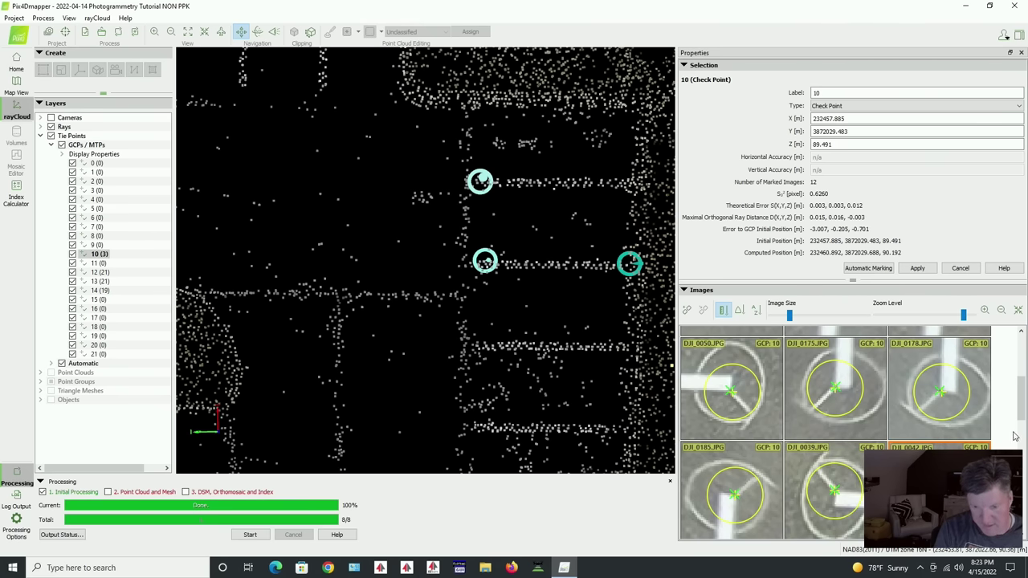
Mark check point 10 at the painted line's end in images DJI_0049, DJI_0051, DJI_0048, DJI_0182 and DJI_0006
scroll(940, 402, "down", 1)
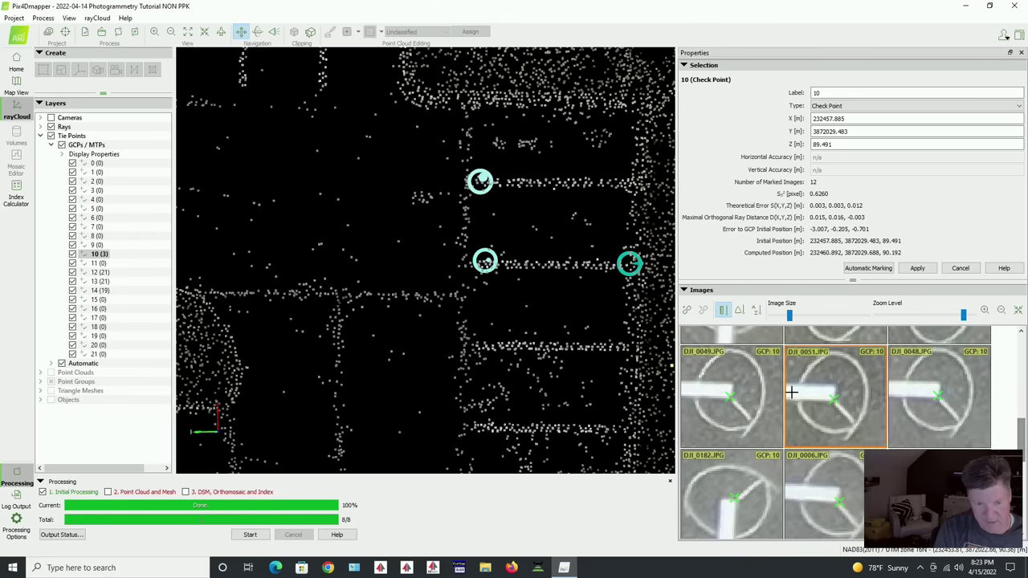
left_click(731, 397)
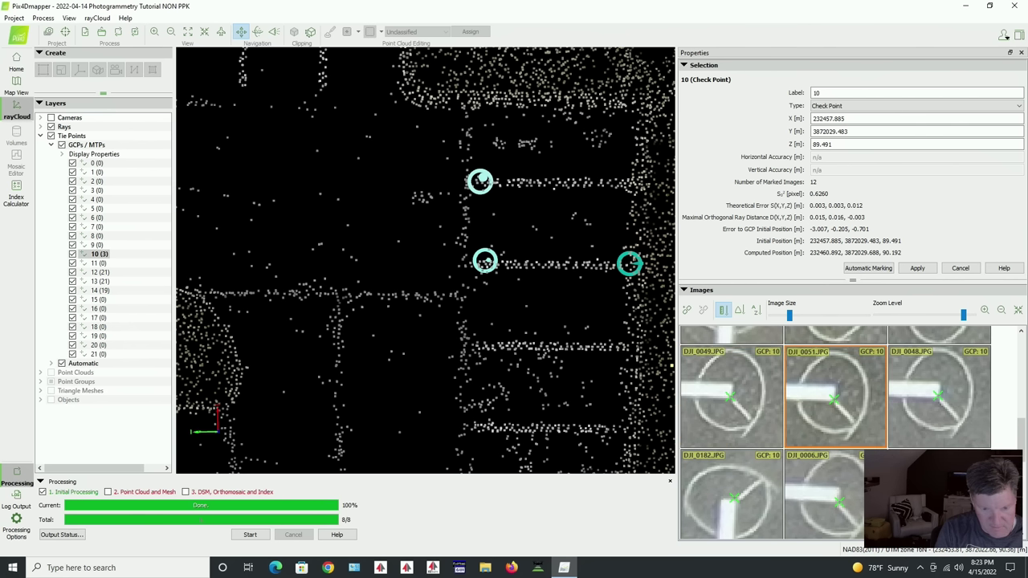
left_click(835, 401)
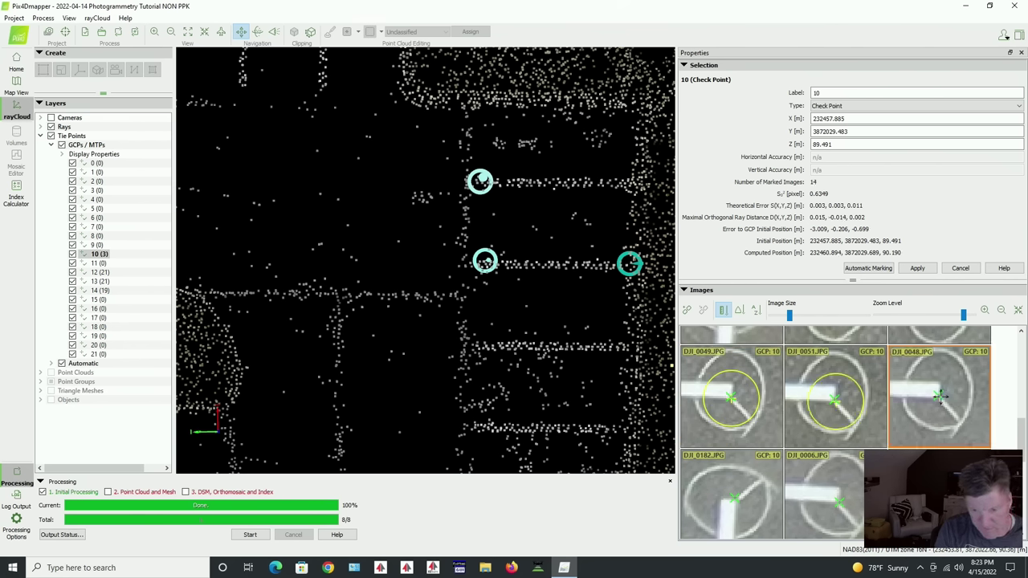
left_click(940, 395)
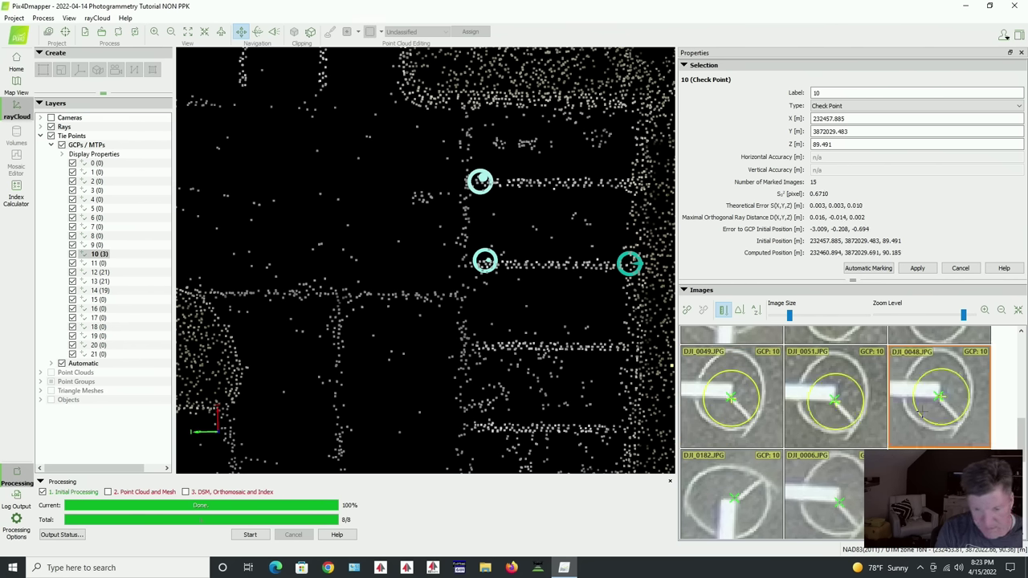
left_click(735, 499)
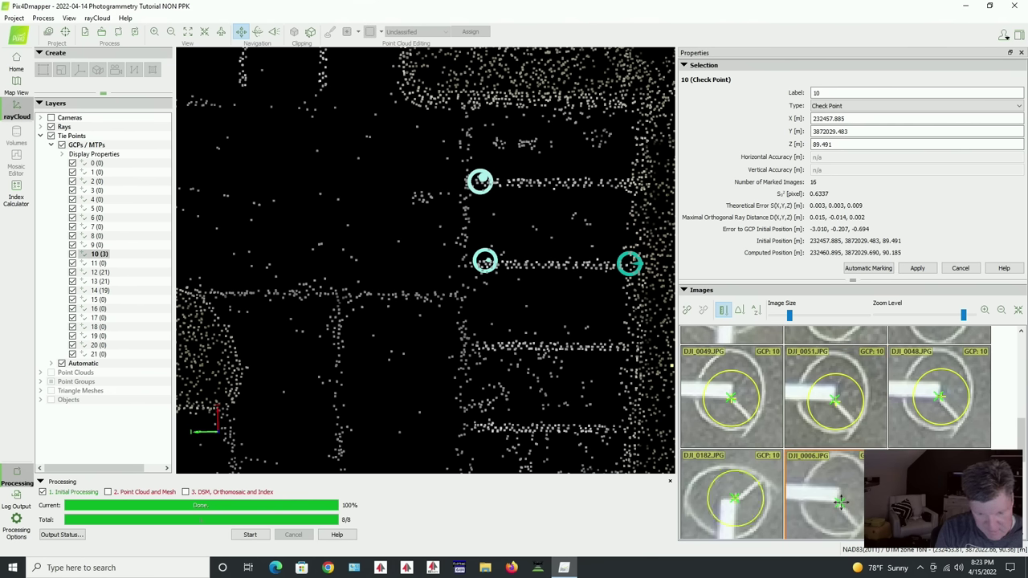
left_click(839, 502)
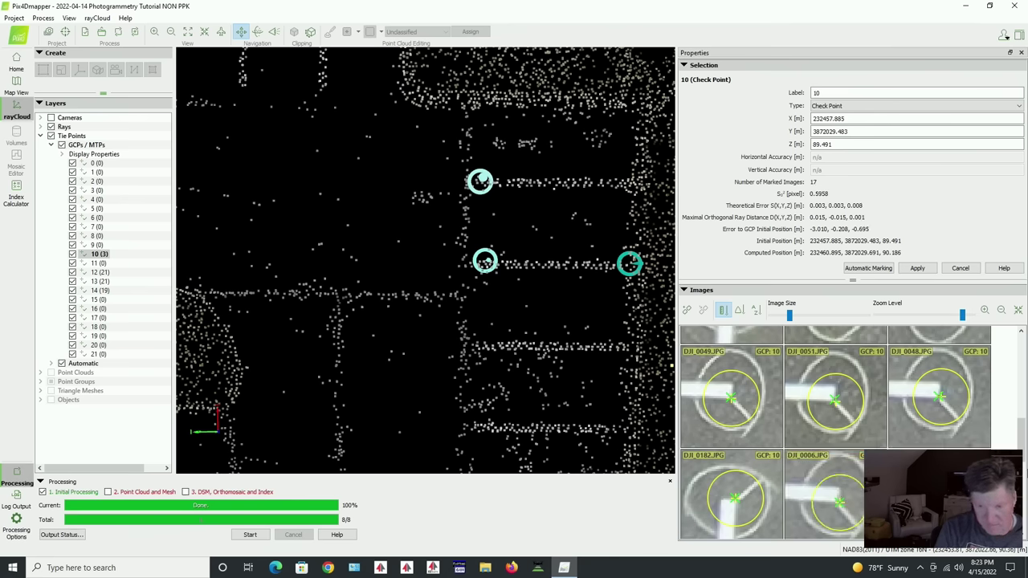
Mark check point 10 at the painted line's end in images DJI_0155, DJI_0156, DJI_0007 and DJI_0157, and apply the marks
scroll(835, 434, "down", 5)
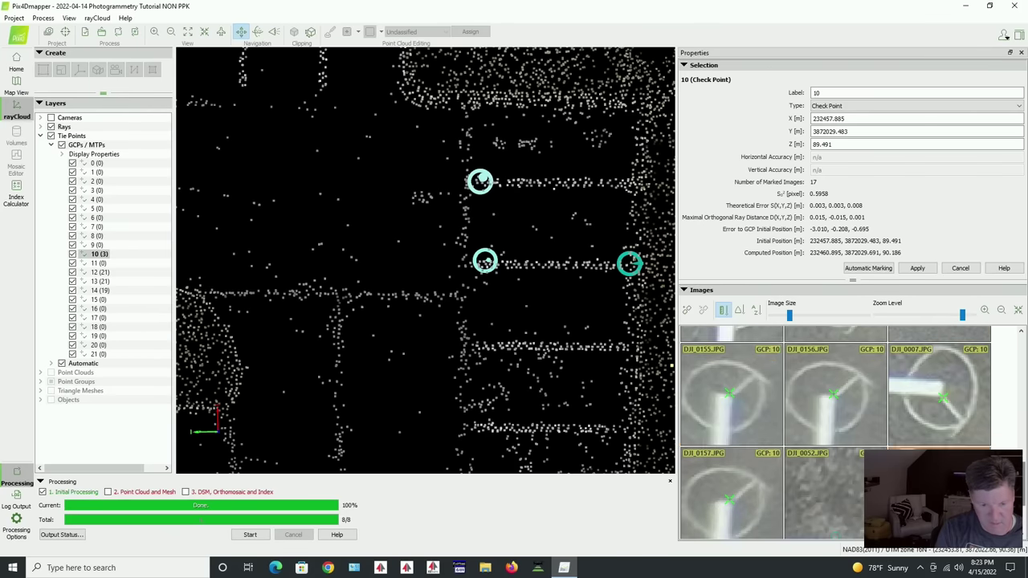
left_click(731, 394)
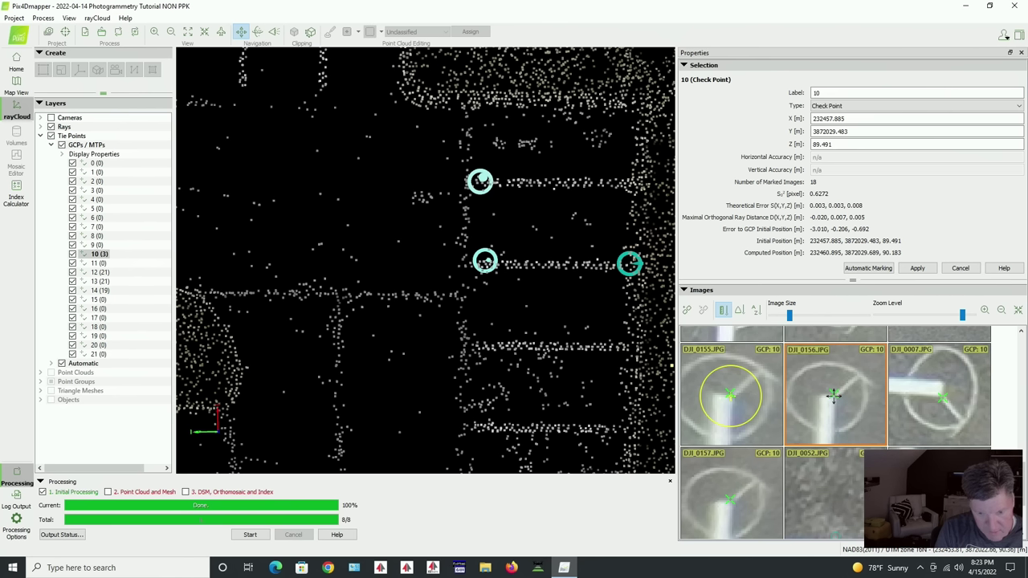
left_click(834, 394)
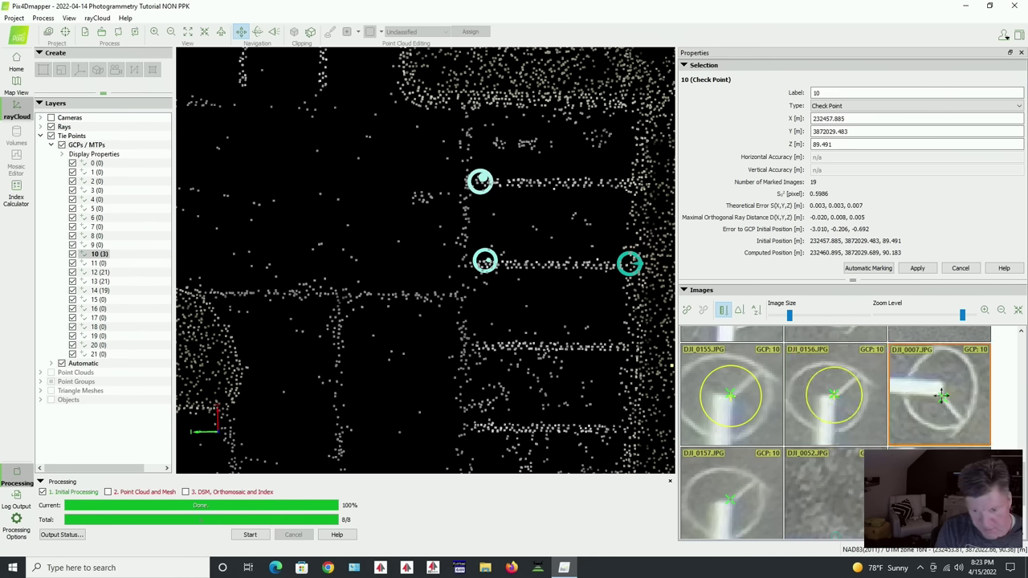
left_click(942, 396)
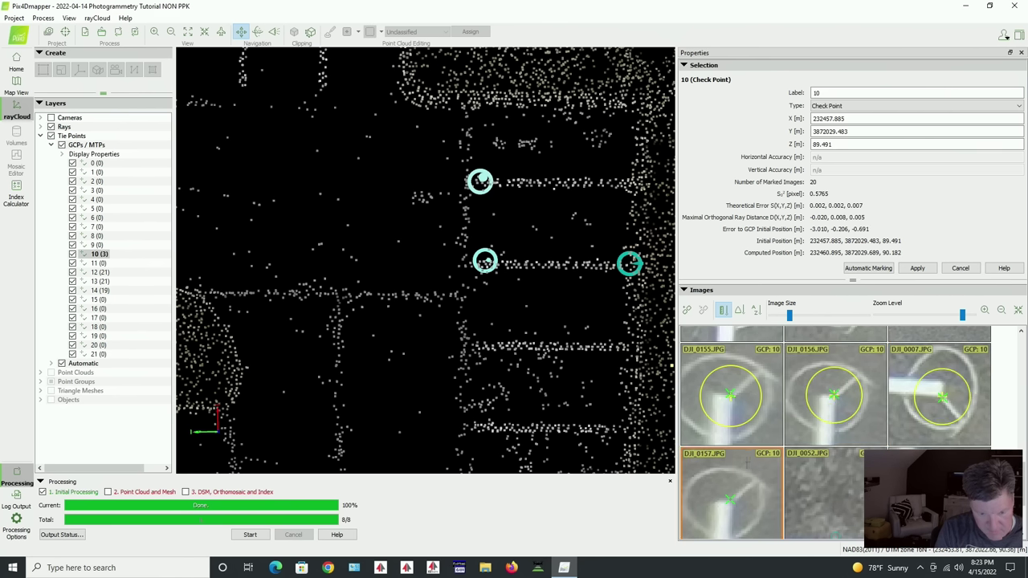
left_click(731, 500)
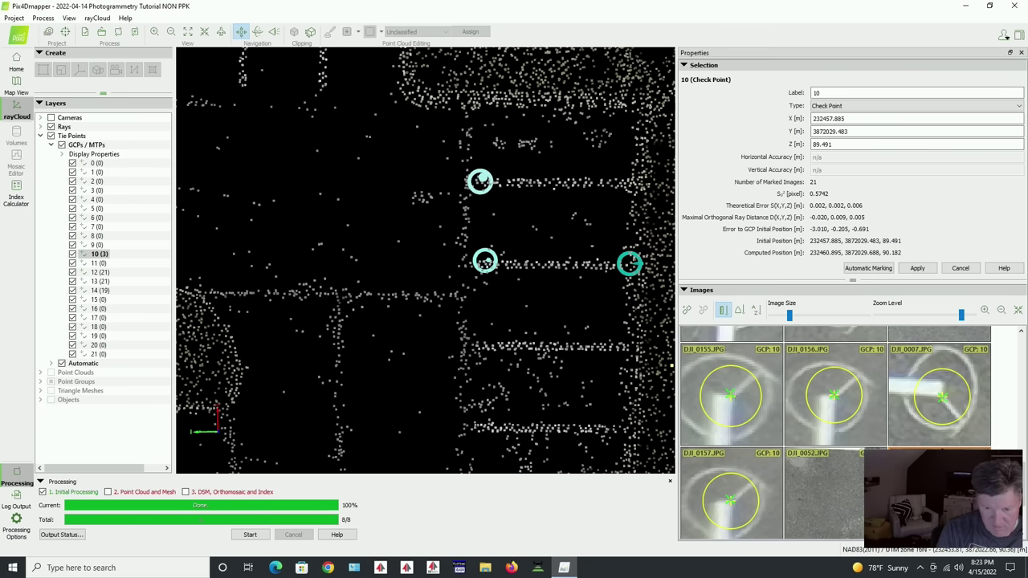
left_click(919, 268)
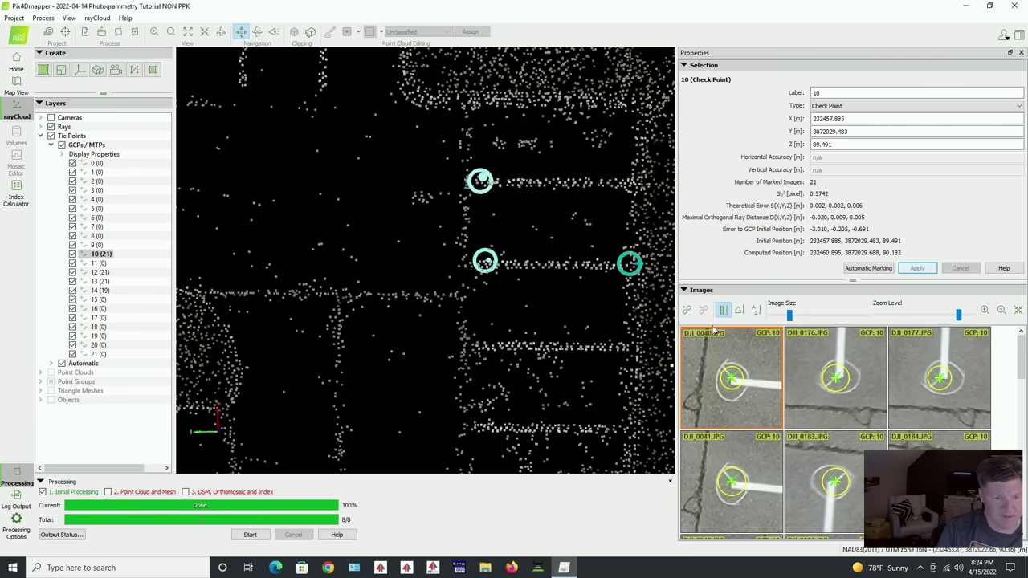
Select check point 11 at the curb end of the painted line and mark it in image DJI_0040
scroll(630, 274, "up", 3)
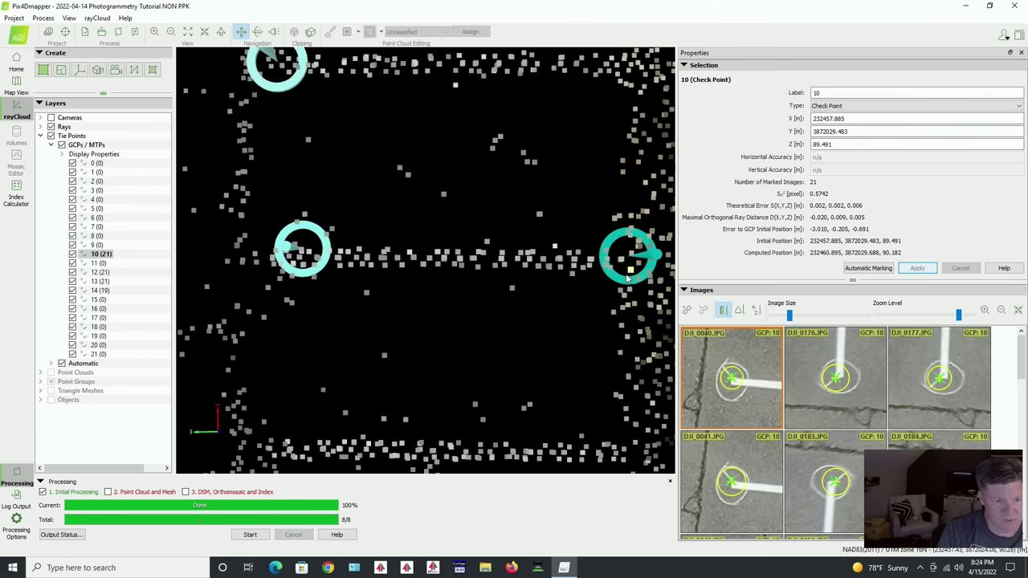
left_click(630, 275)
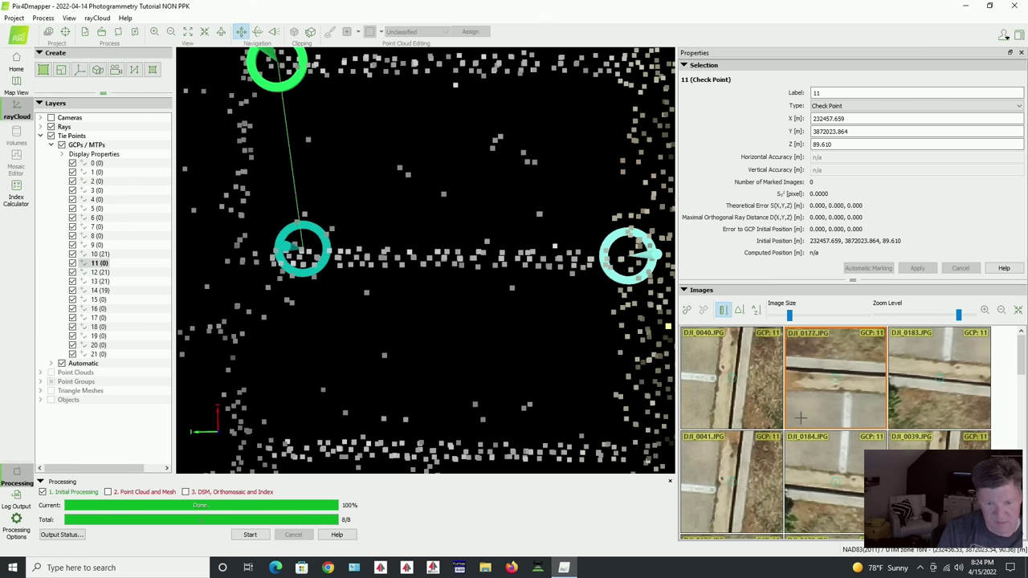
scroll(727, 391, "down", 4)
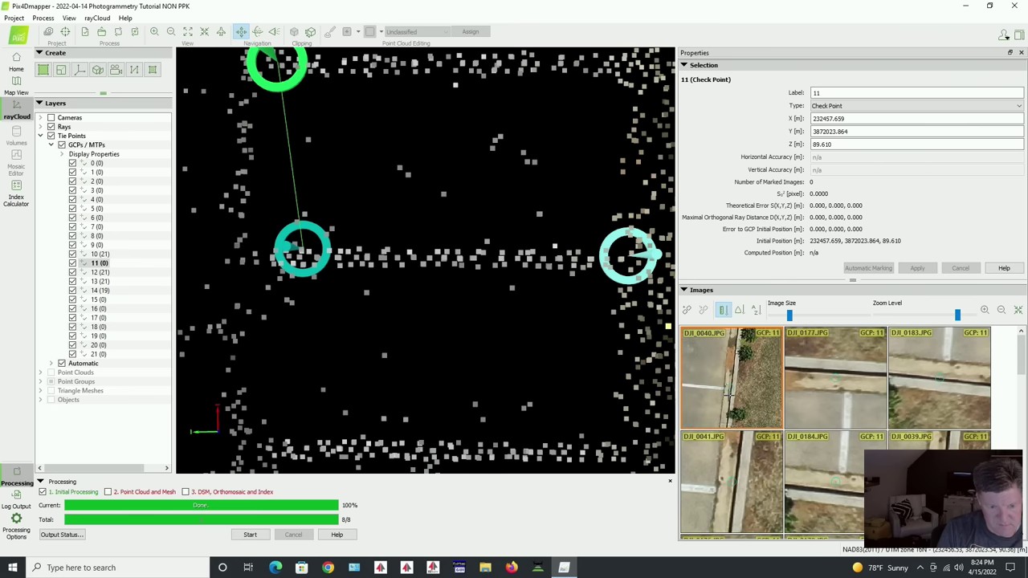
scroll(737, 336, "up", 4)
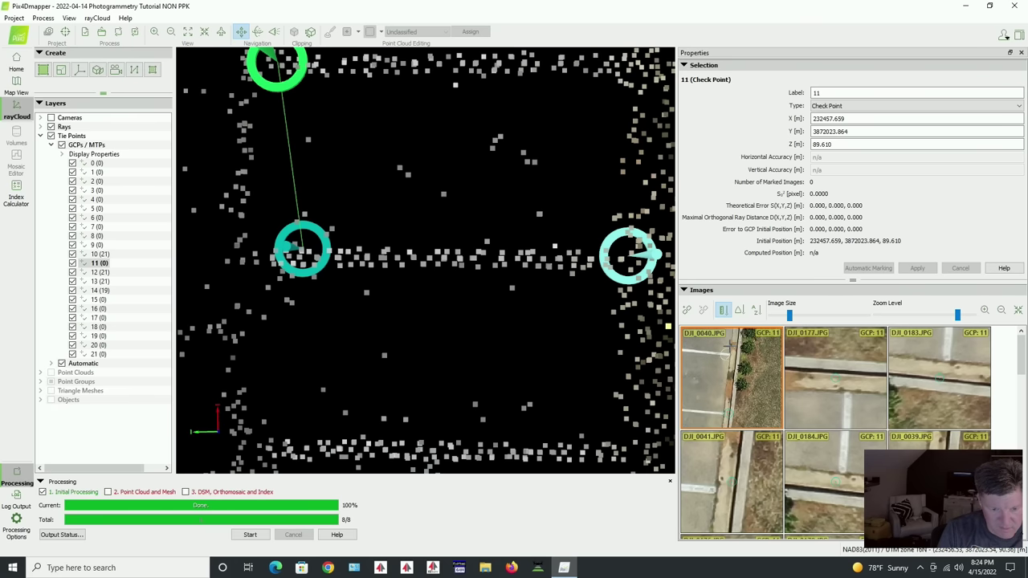
scroll(726, 359, "up", 3)
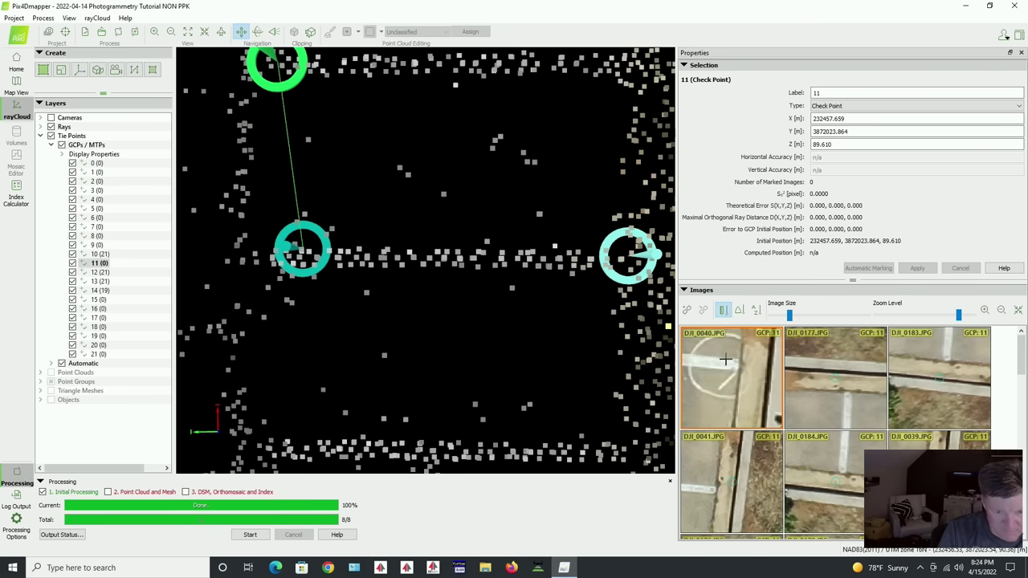
left_click(737, 370)
Mark check point 11 where the painted line meets the curb in image DJI_0177 and apply both marks
scroll(839, 388, "down", 4)
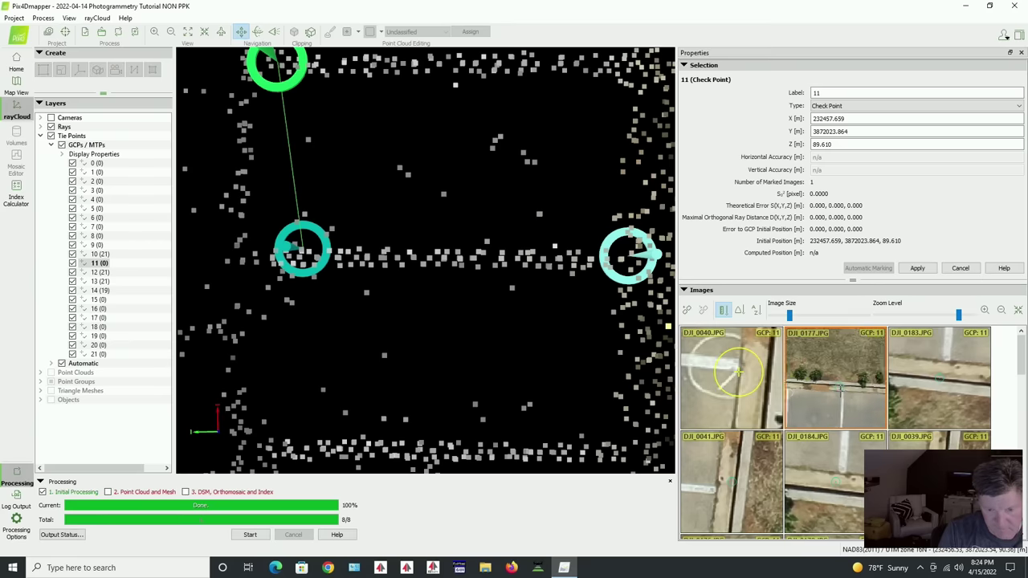
scroll(814, 398, "up", 3)
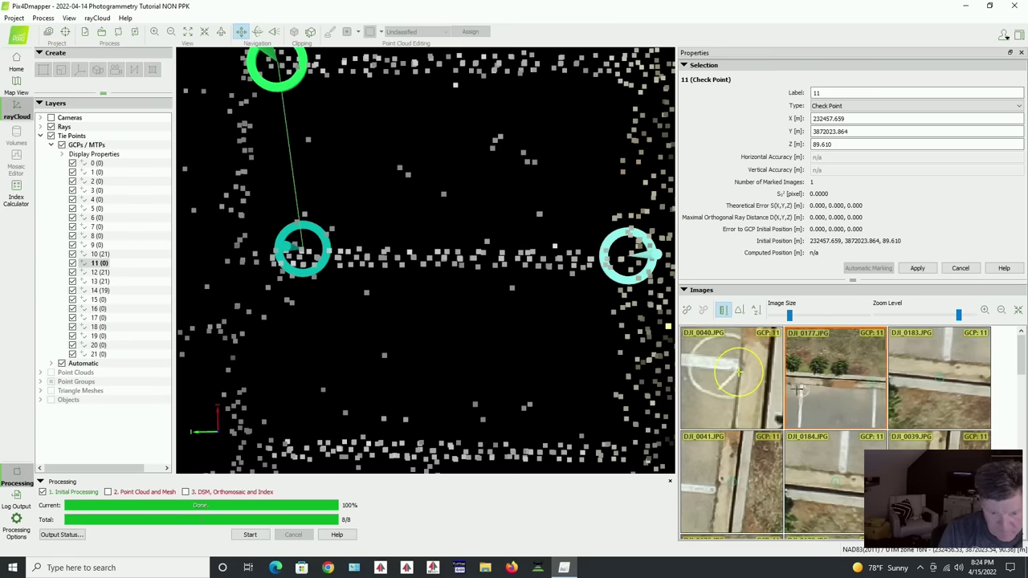
scroll(808, 384, "up", 2)
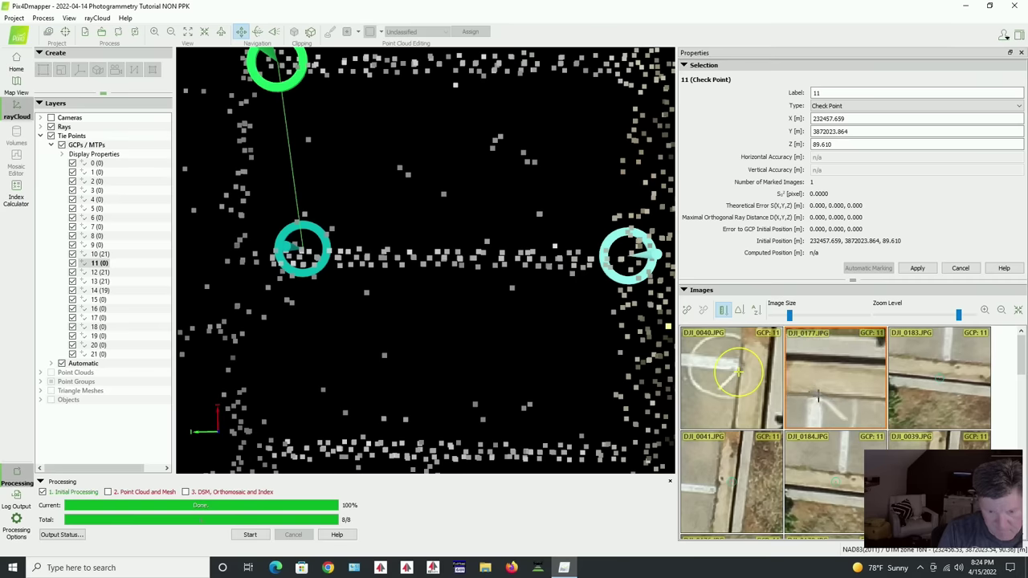
left_click(819, 399)
left_click(918, 268)
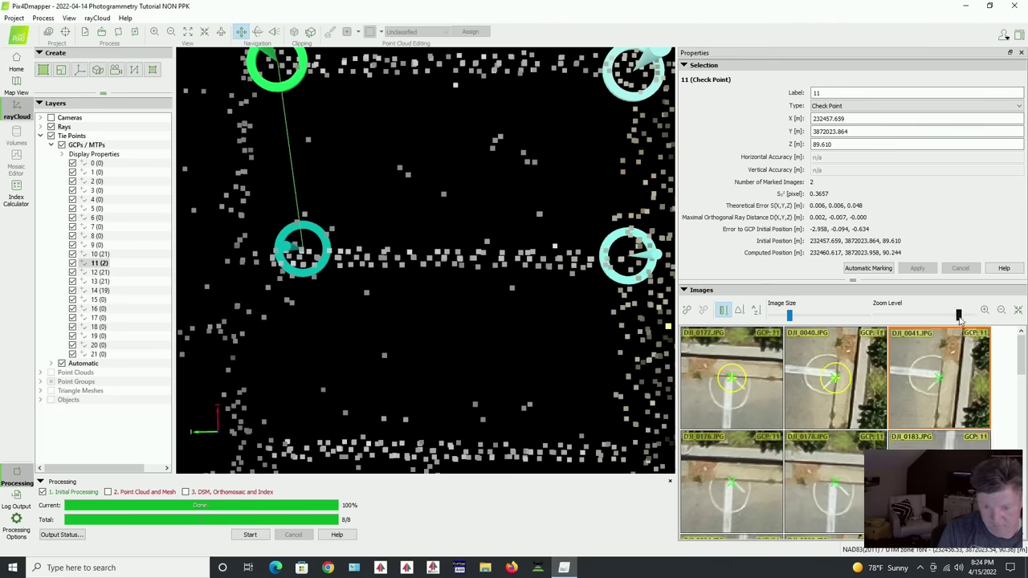
Enlarge the image previews and mark check point 11 at the curb in DJI_0041, DJI_0176, DJI_0178 and DJI_0183
left_click_drag(959, 316, 965, 318)
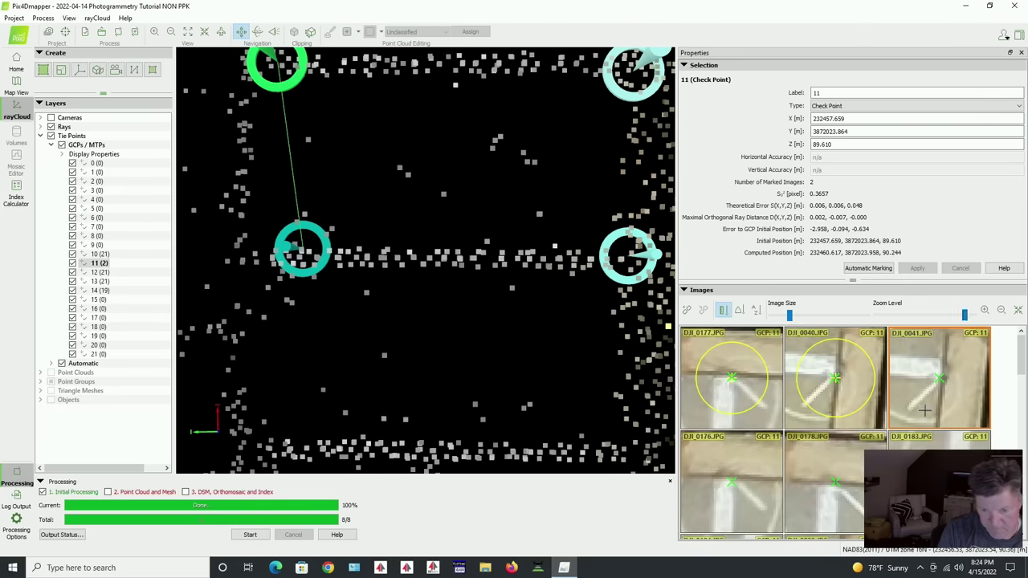
left_click(940, 378)
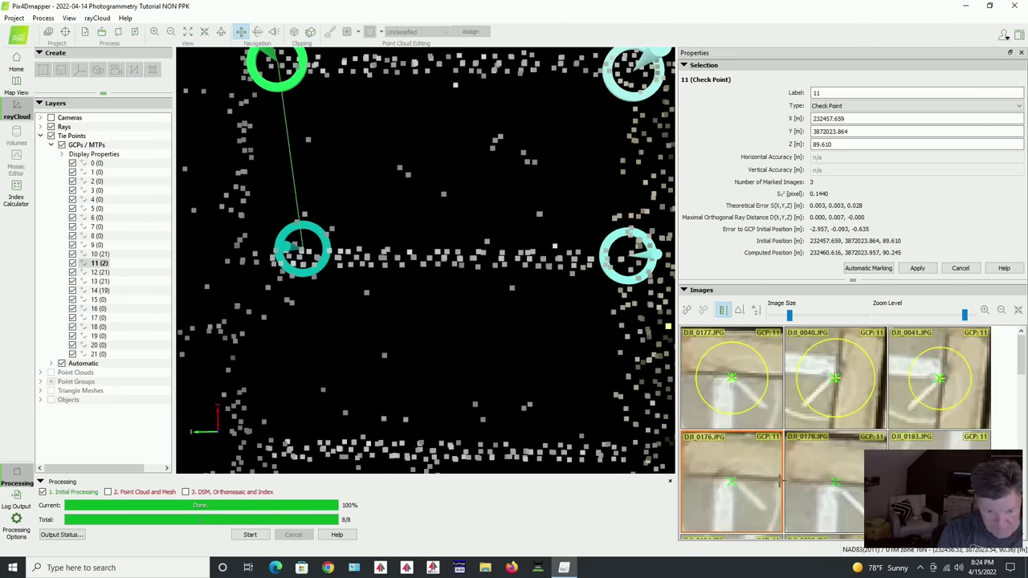
left_click(731, 480)
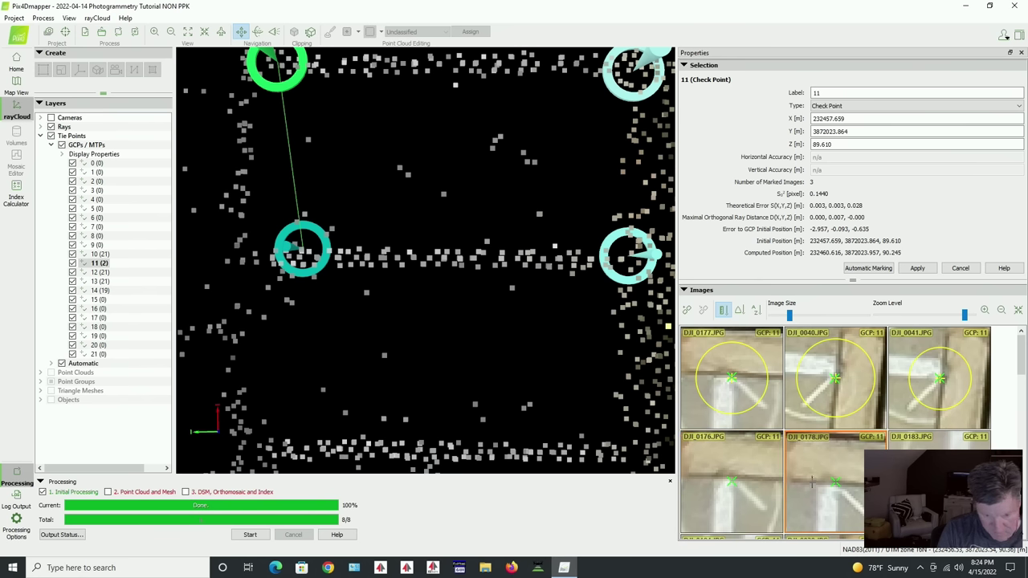
left_click(836, 483)
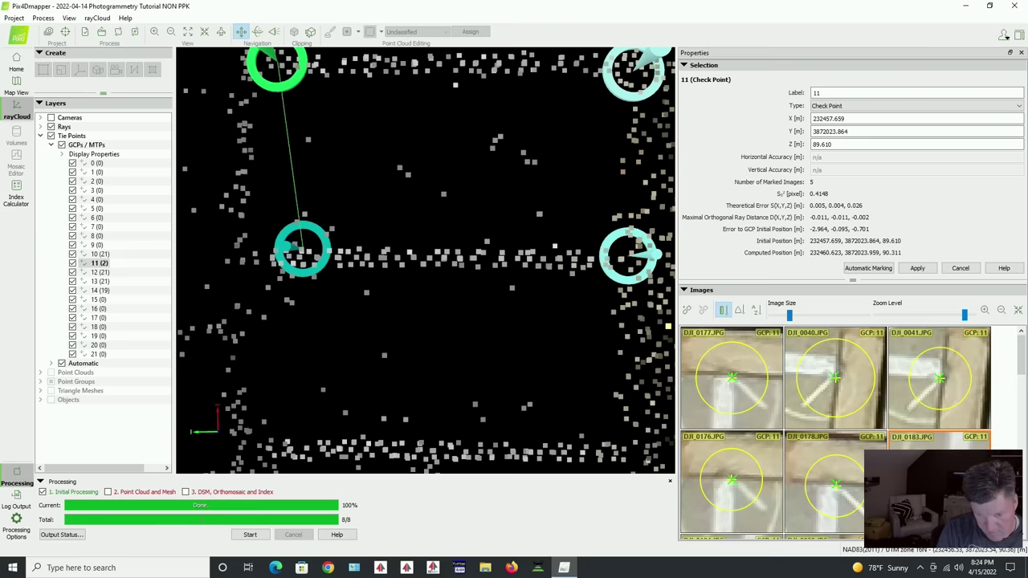
left_click(836, 376)
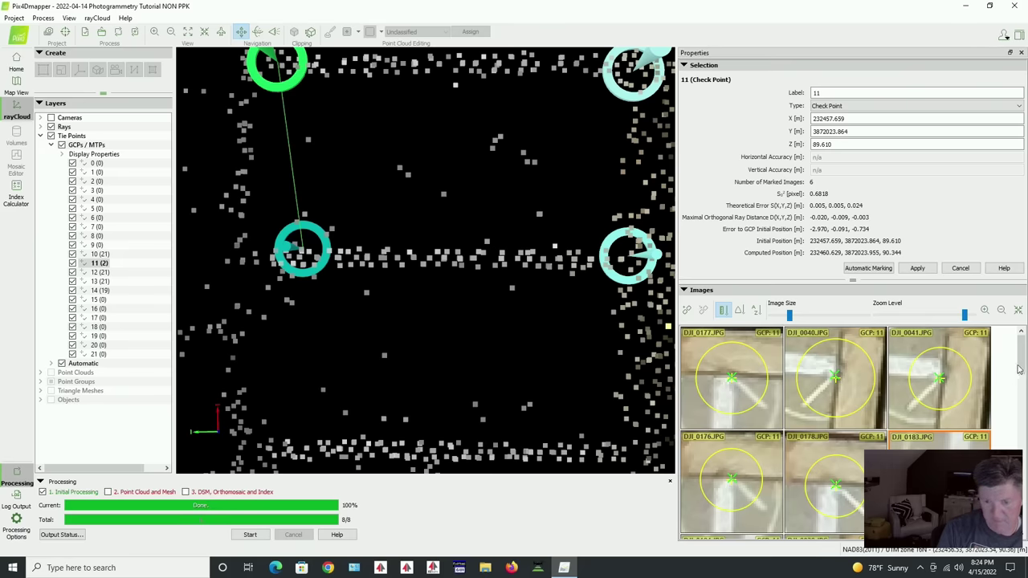
Mark check point 11 at the line's curb end in images DJI_0184, DJI_0039, DJI_0042, DJI_0182, DJI_0049 and DJI_0050
left_click_drag(1021, 366, 1014, 411)
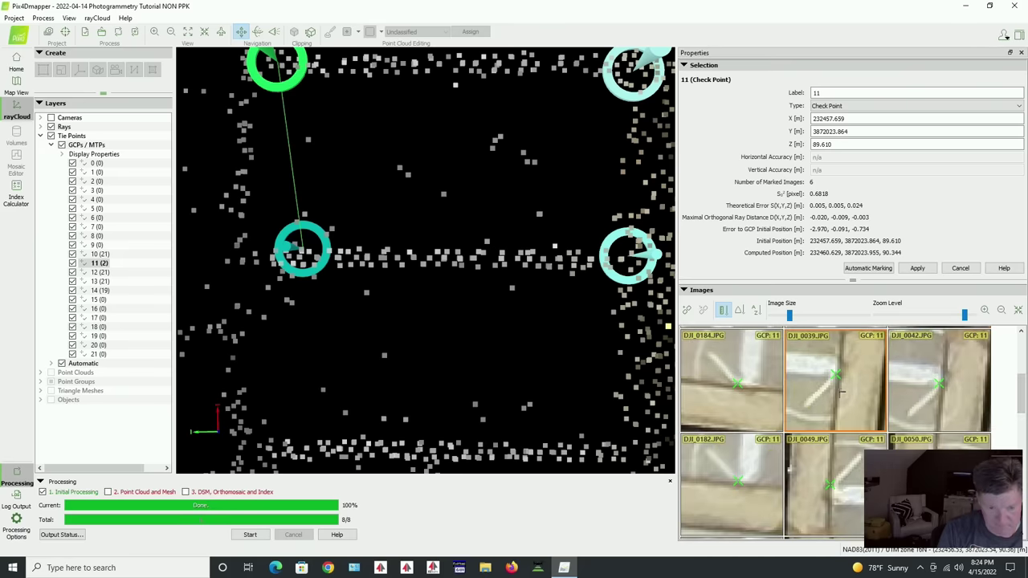
left_click(740, 384)
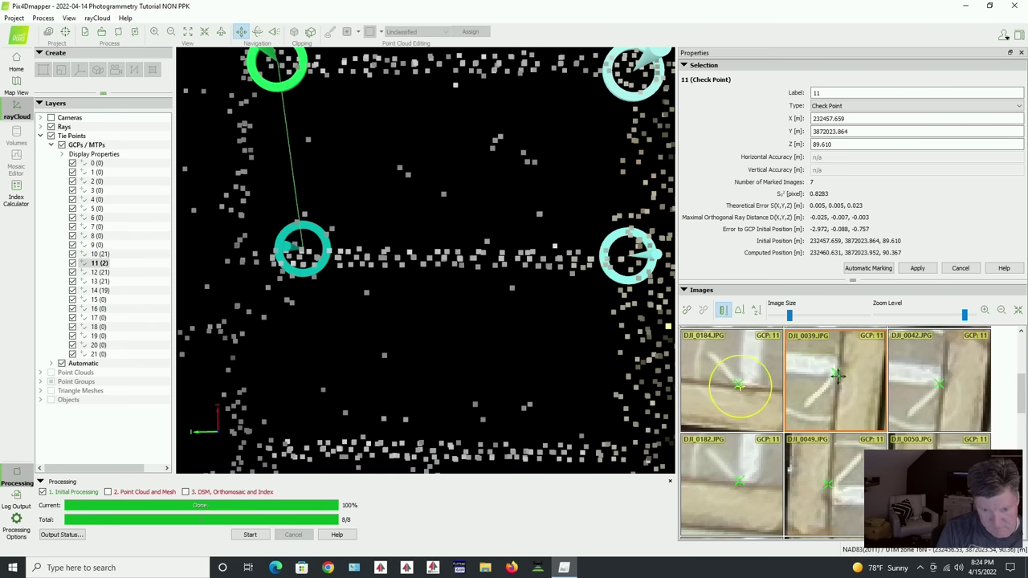
left_click(836, 376)
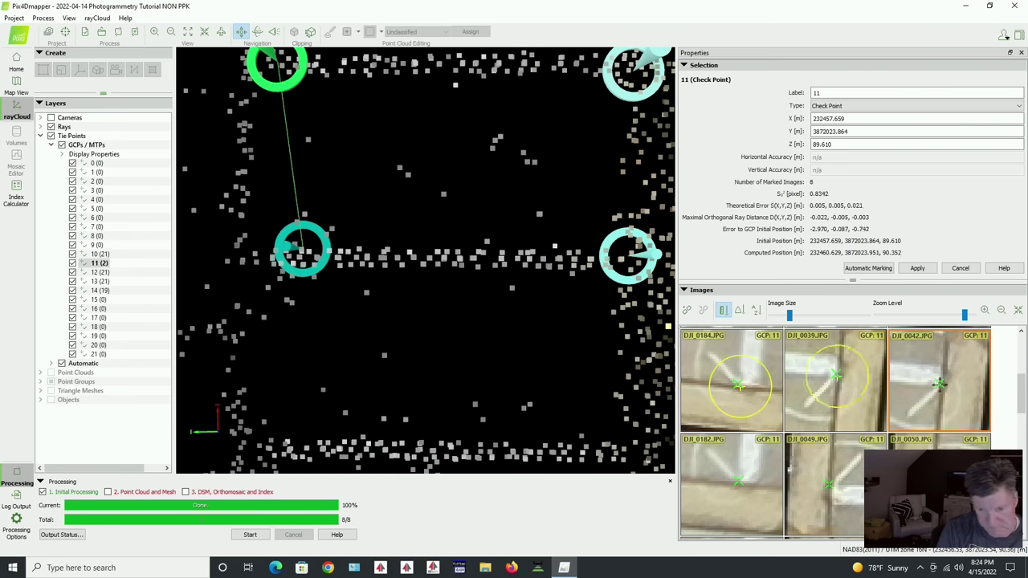
left_click(940, 384)
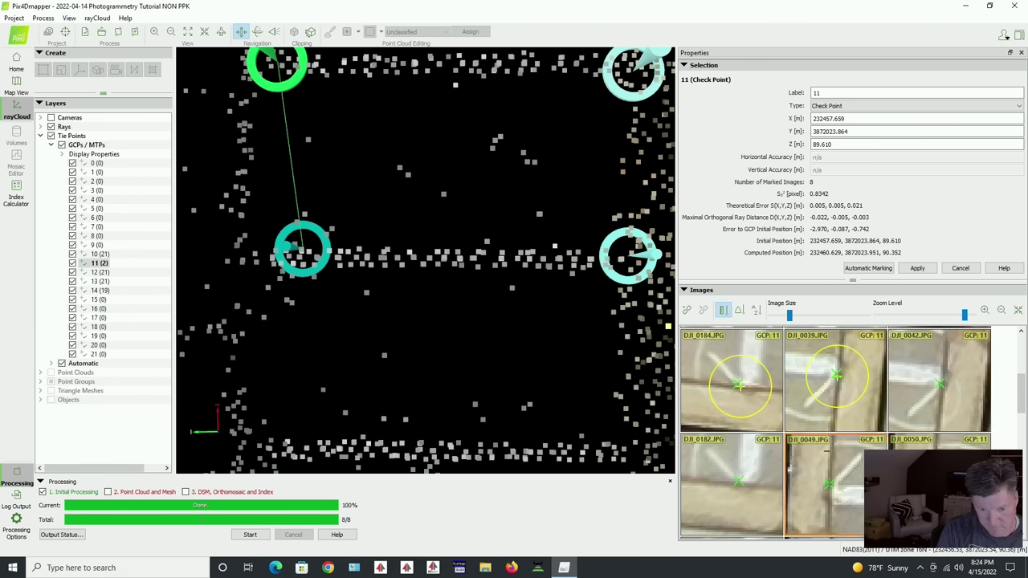
left_click(740, 482)
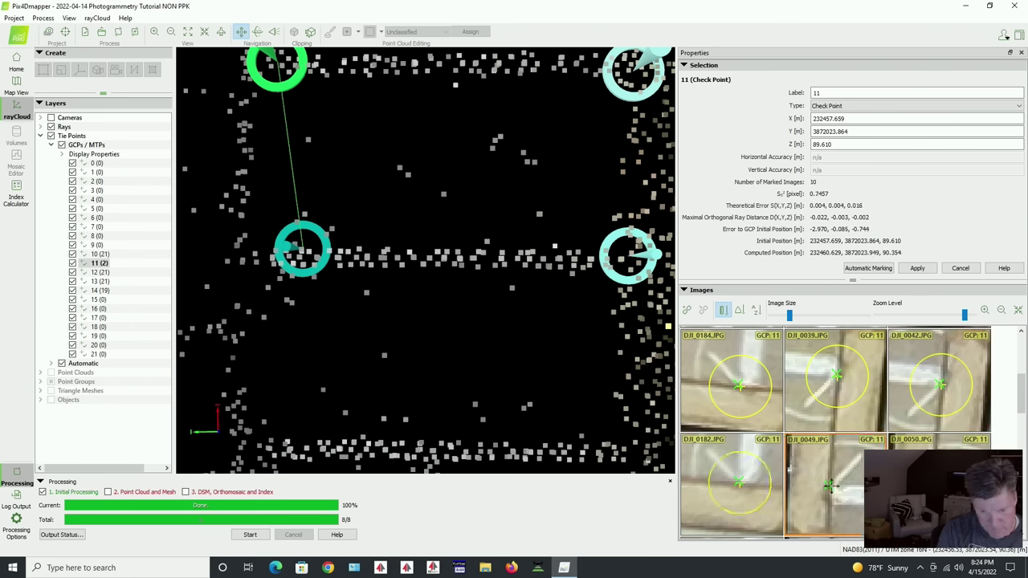
left_click(831, 485)
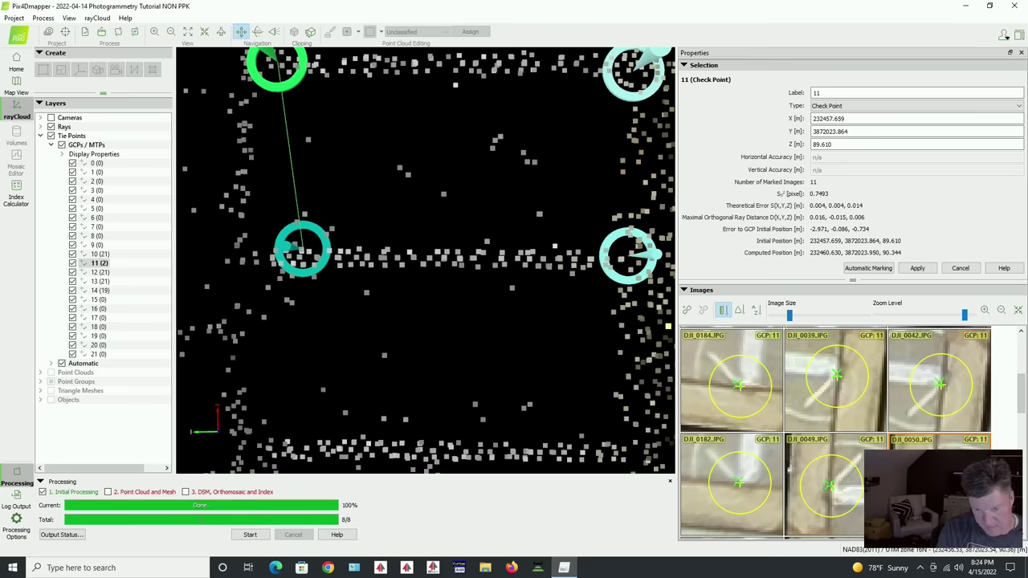
Mark check point 11 at the line's curb end in images DJI_0185, DJI_0051 and DJI_0005
left_click_drag(1021, 394, 1021, 431)
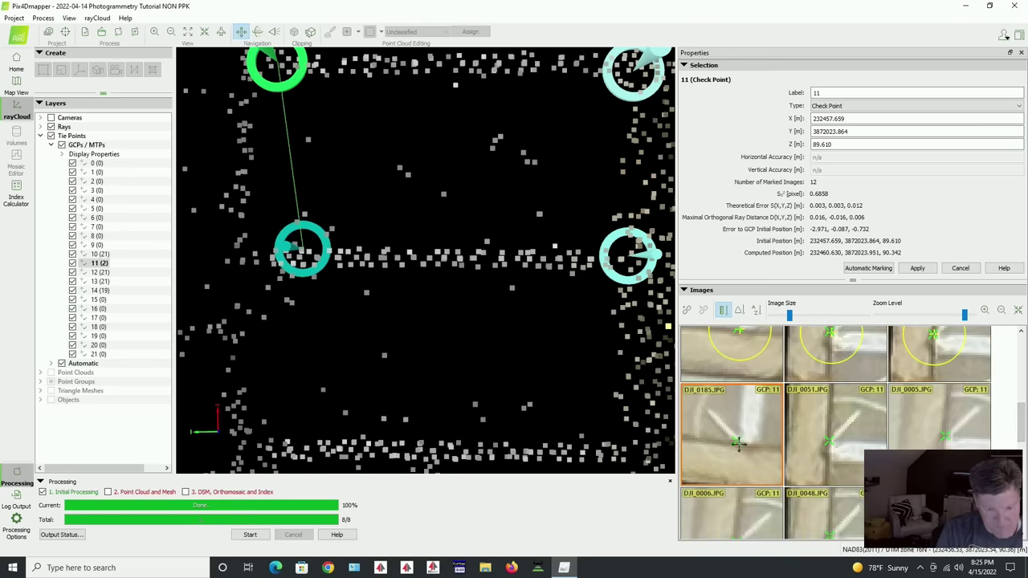
left_click(738, 444)
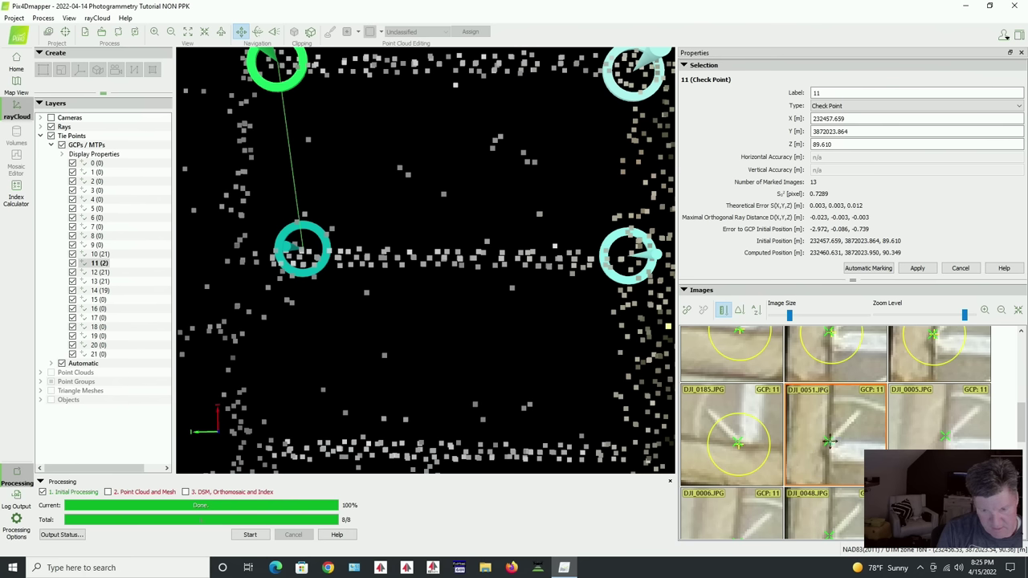
left_click(830, 441)
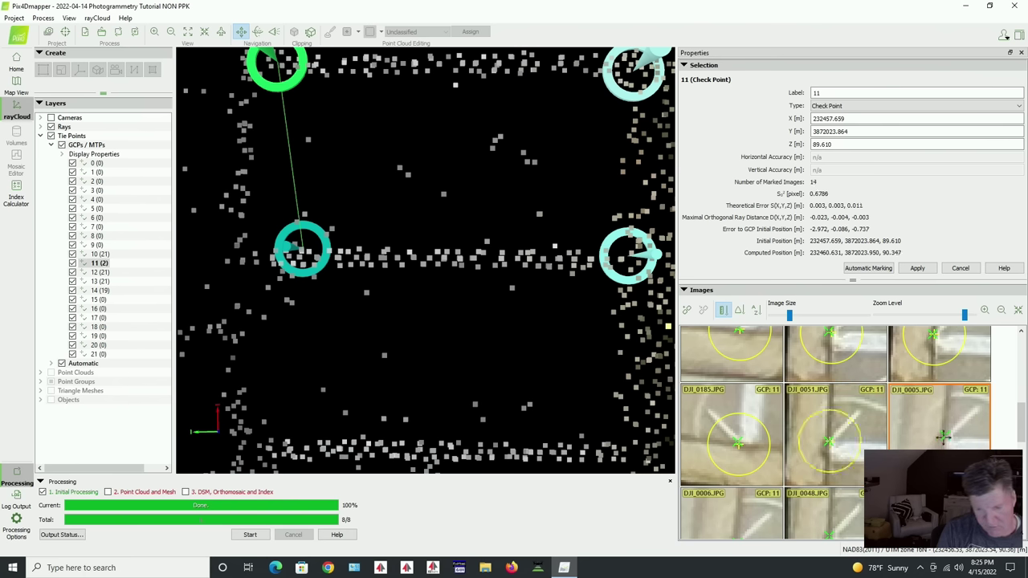
left_click(944, 436)
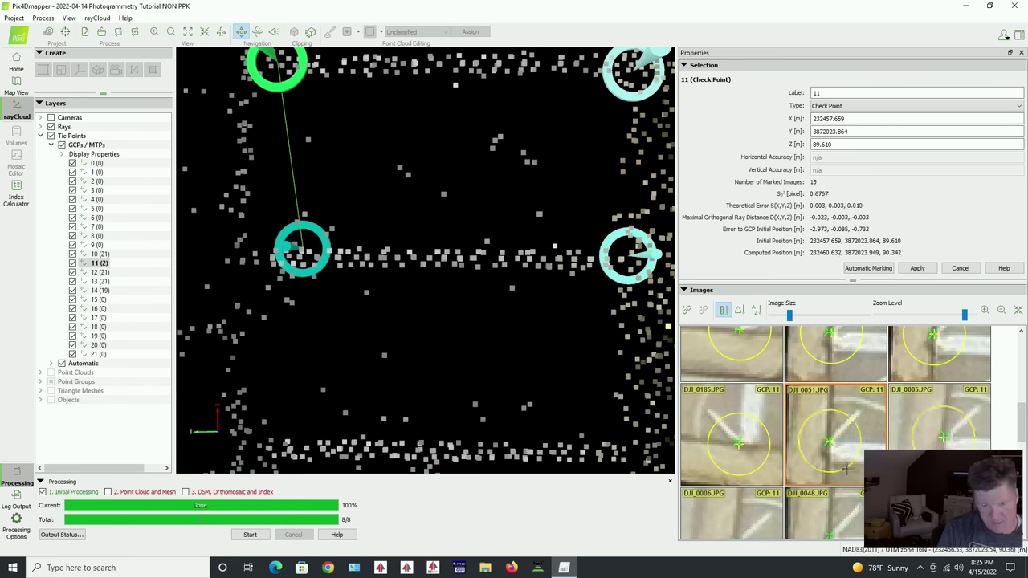
Mark check point 11 at the curb in images DJI_0006, DJI_0048, the image following DJI_0048, and DJI_0155
scroll(836, 434, "down", 3)
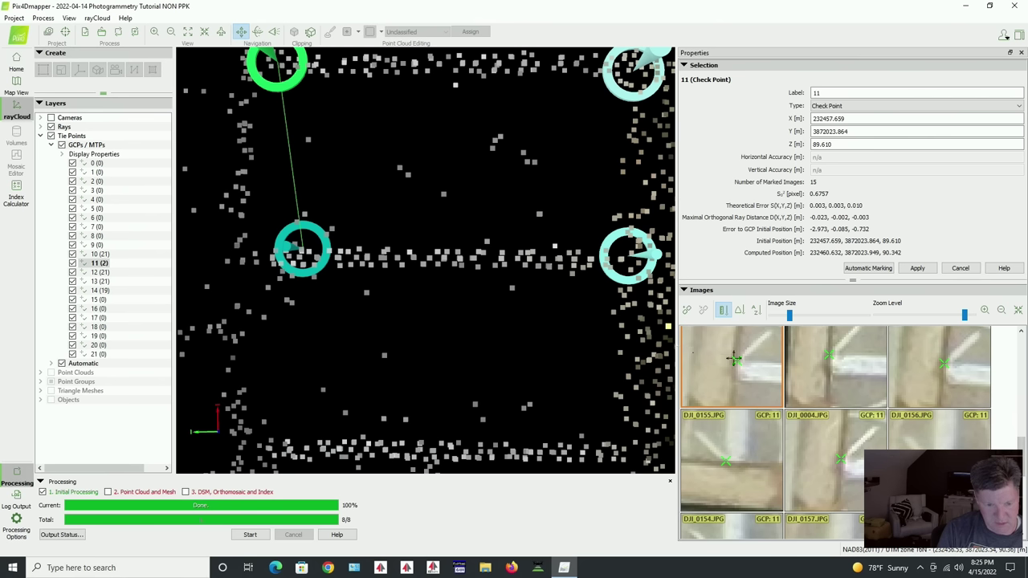
left_click(736, 361)
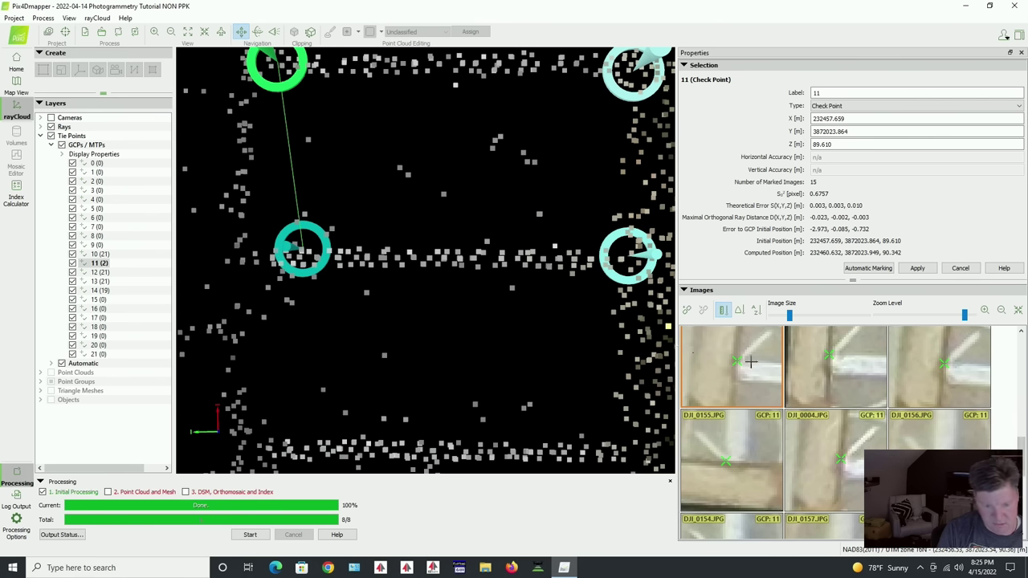
left_click(830, 355)
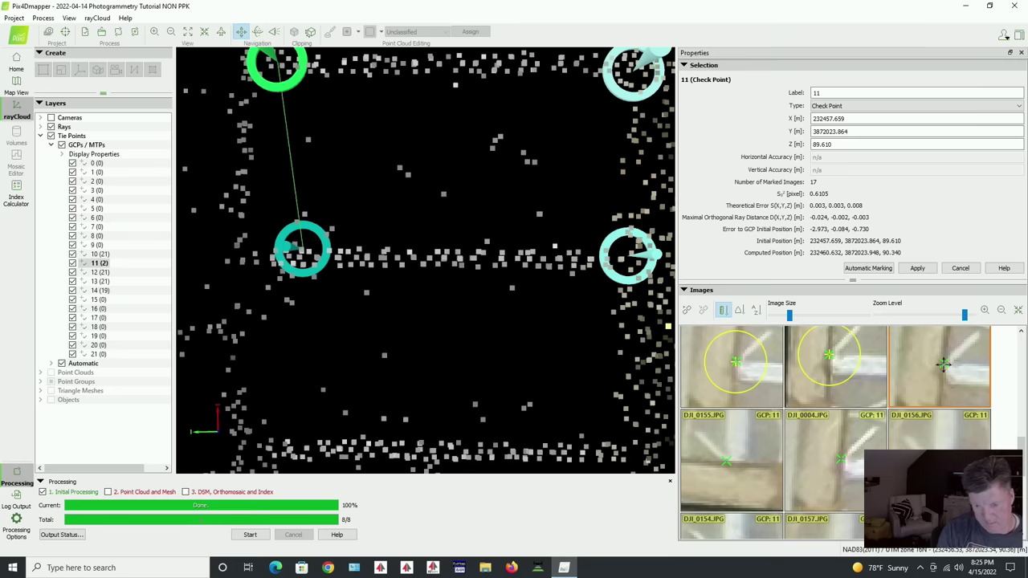
left_click(943, 364)
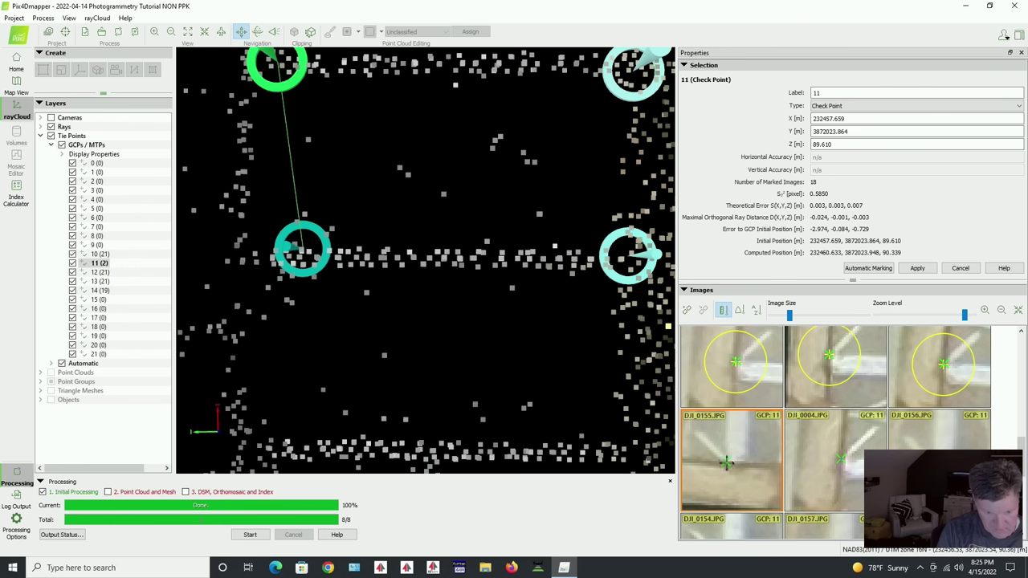
left_click(726, 463)
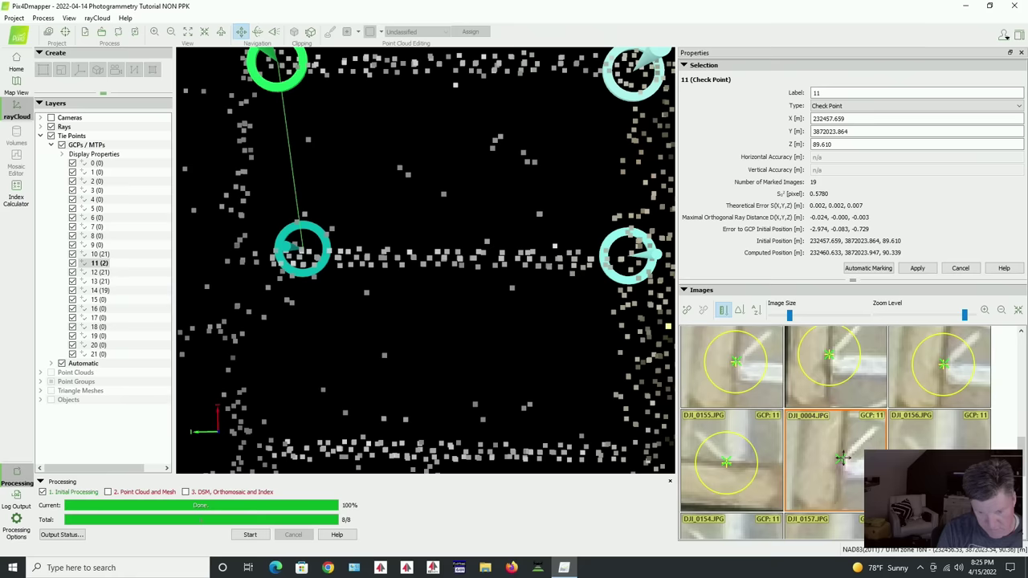
Mark check point 11 at the curb in images DJI_0004, DJI_0156, DJI_0154 and DJI_0157
left_click(840, 459)
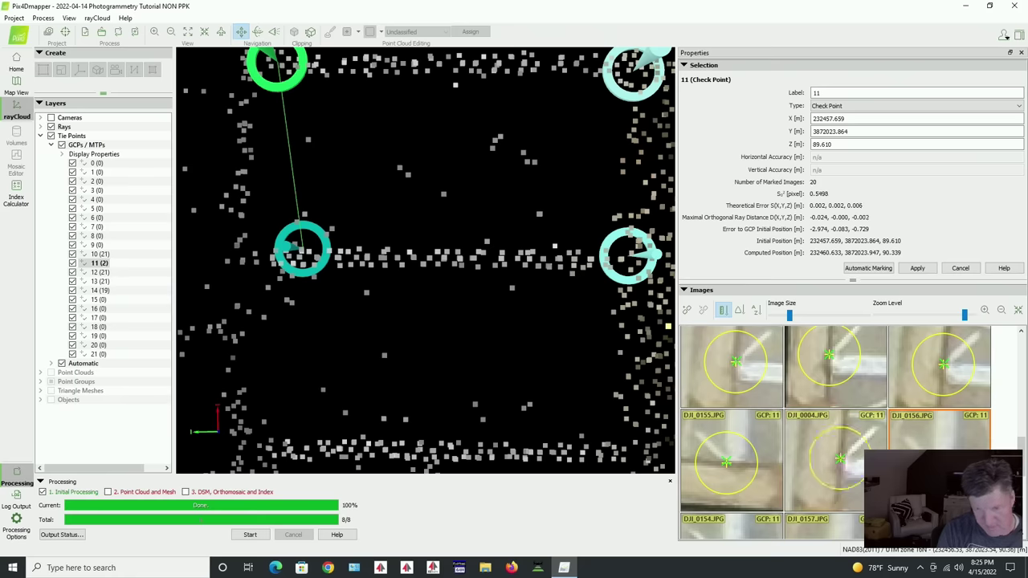
left_click(920, 447)
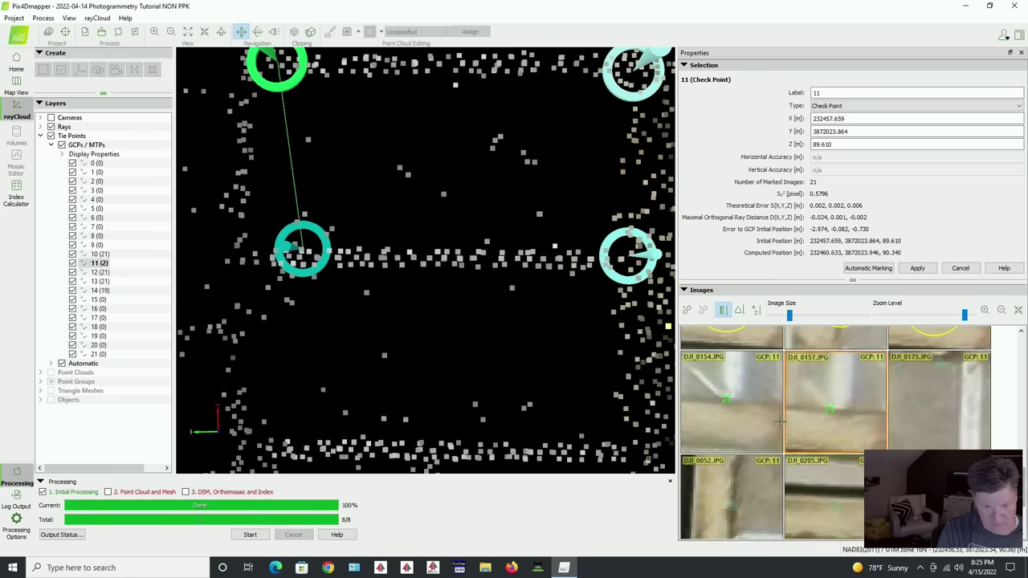
left_click(726, 400)
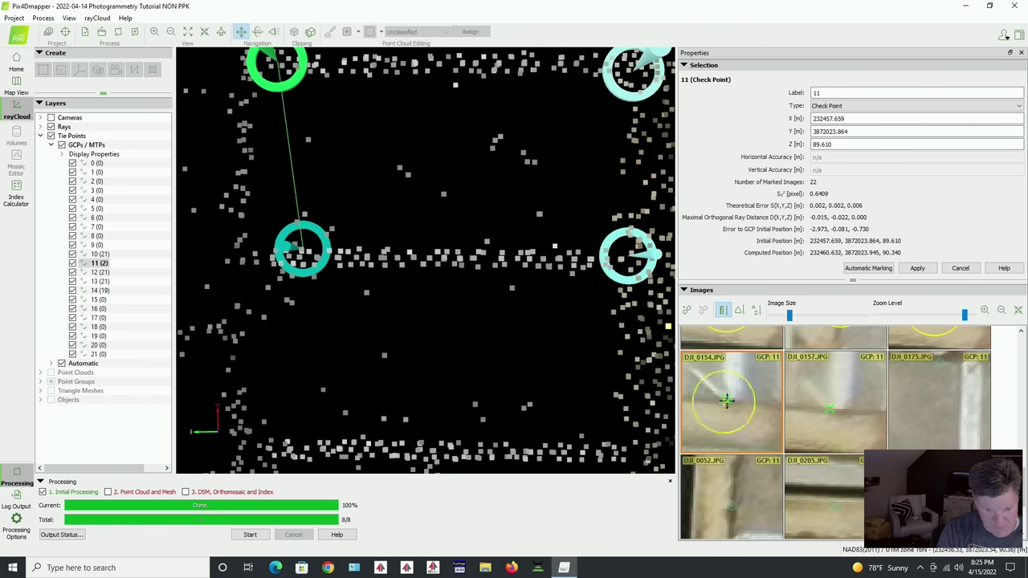
left_click(830, 410)
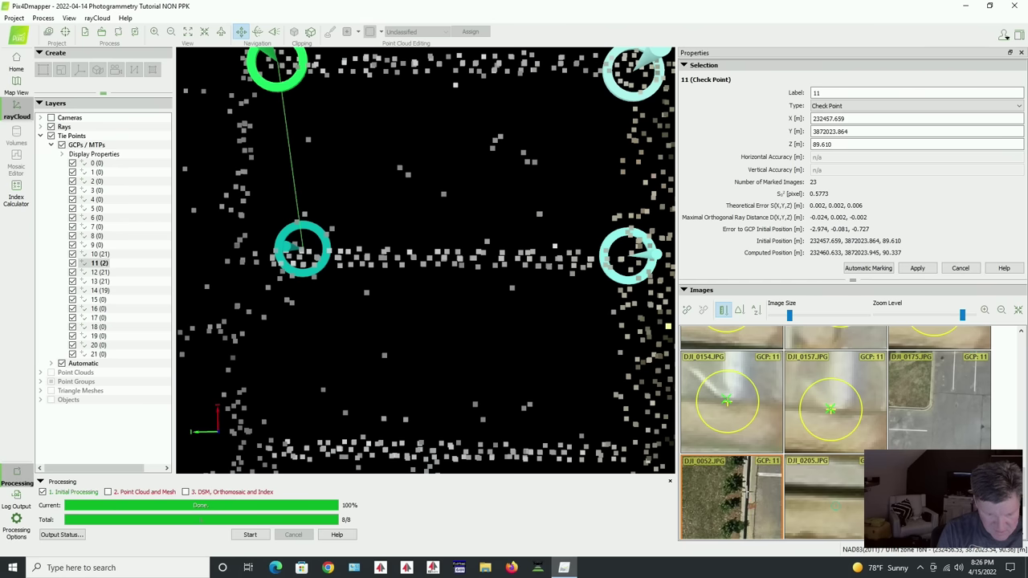
Inspect image DJI_0052 at full size for the location of check point 11, and apply the point's image marks
double_click(746, 509)
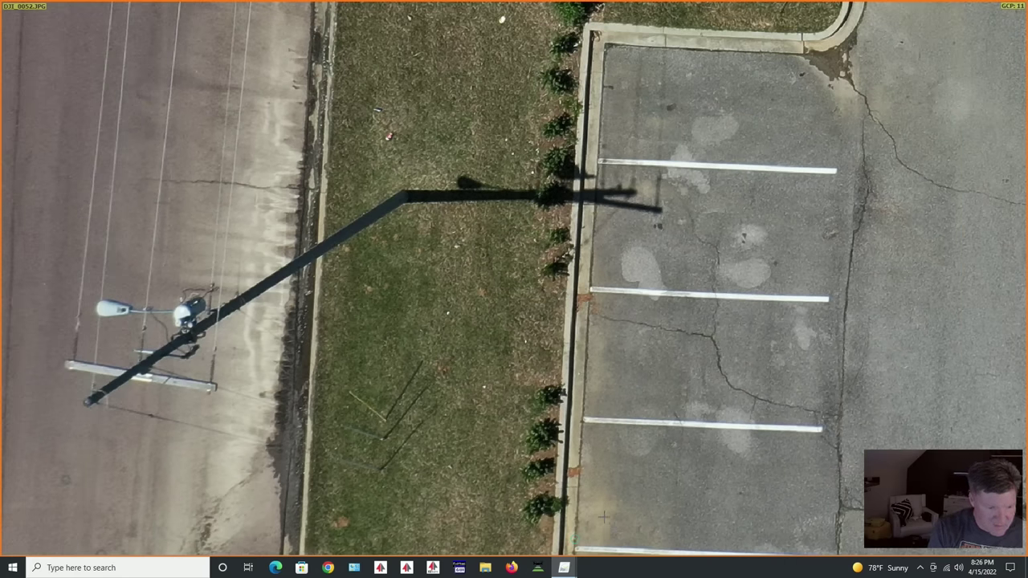
scroll(606, 508, "down", 1)
scroll(606, 508, "down", 1)
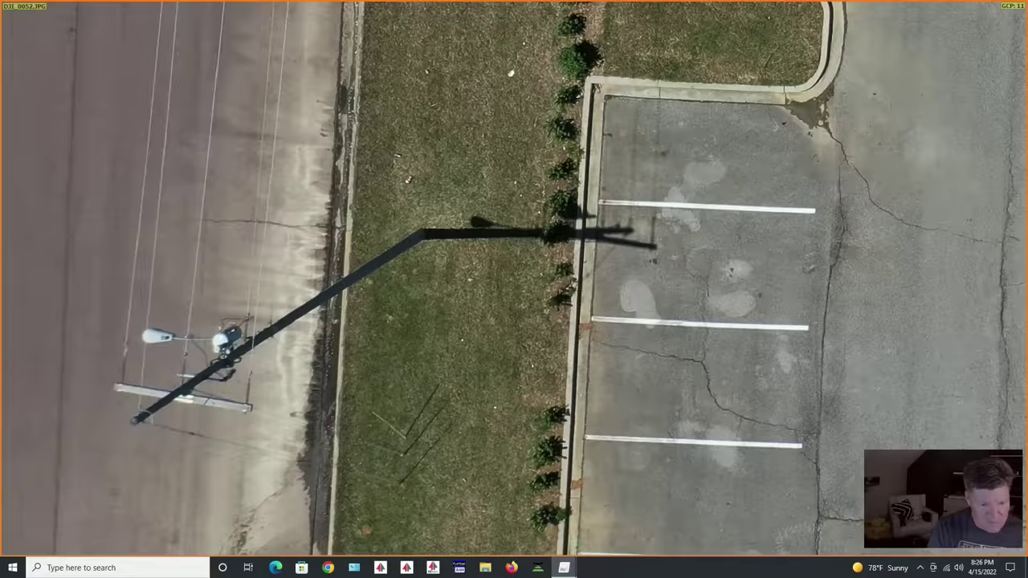
key("Escape")
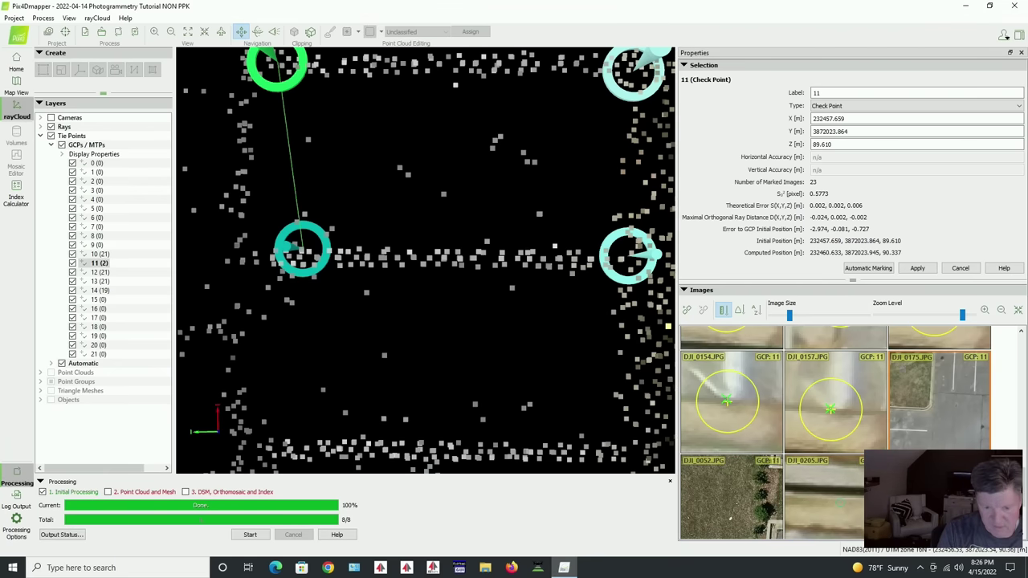
left_click(917, 268)
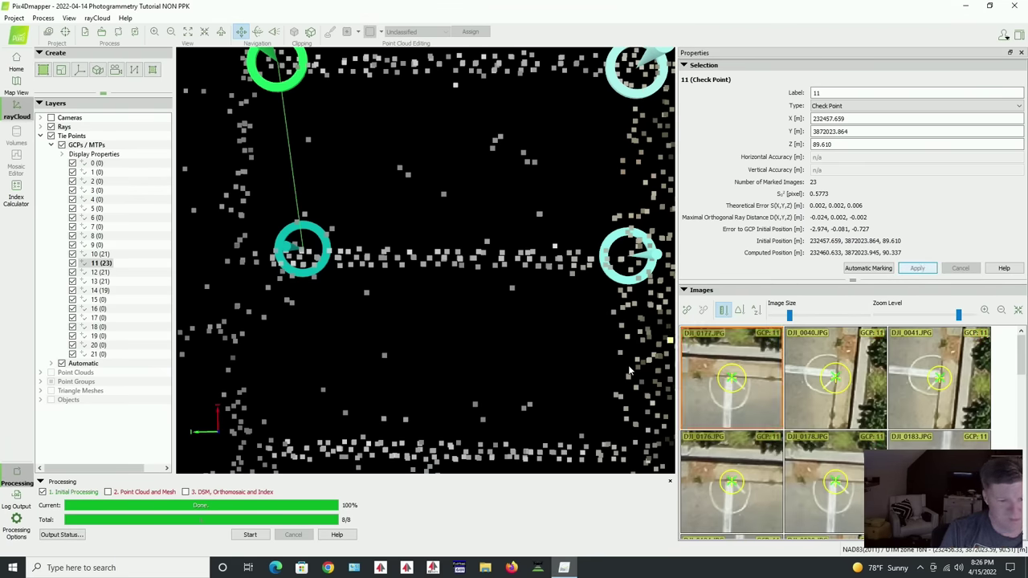
Select check point 20 in the grass beside the sports field in the point cloud
scroll(581, 373, "down", 10)
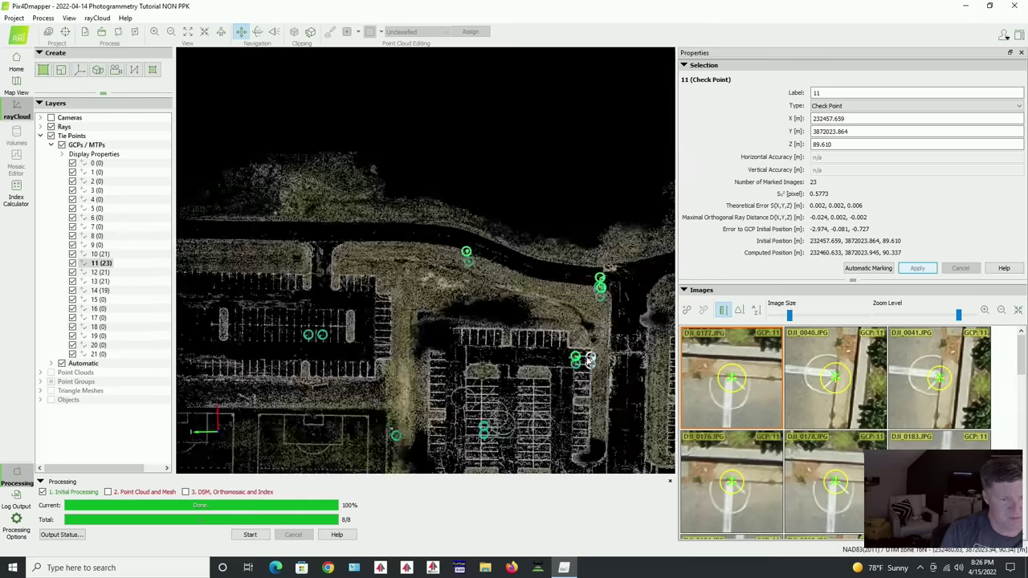
scroll(589, 359, "down", 4)
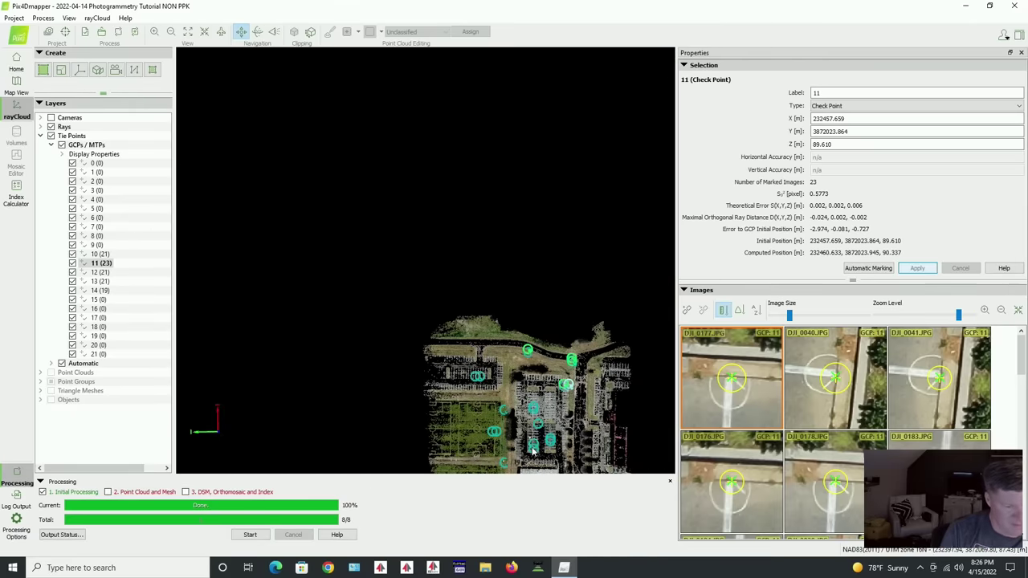
scroll(492, 448, "up", 5)
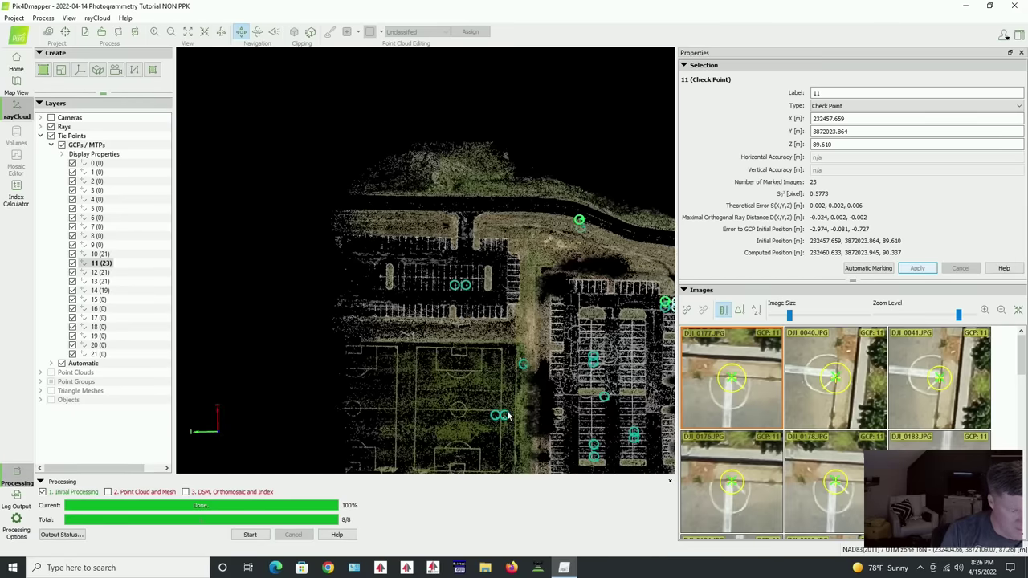
scroll(521, 376, "up", 3)
scroll(520, 376, "up", 3)
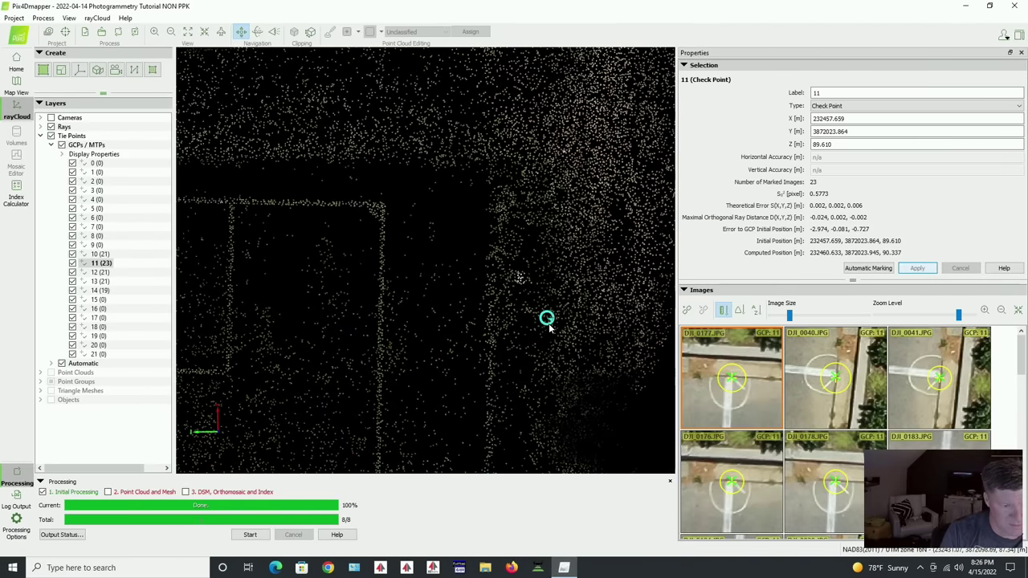
left_click(547, 319)
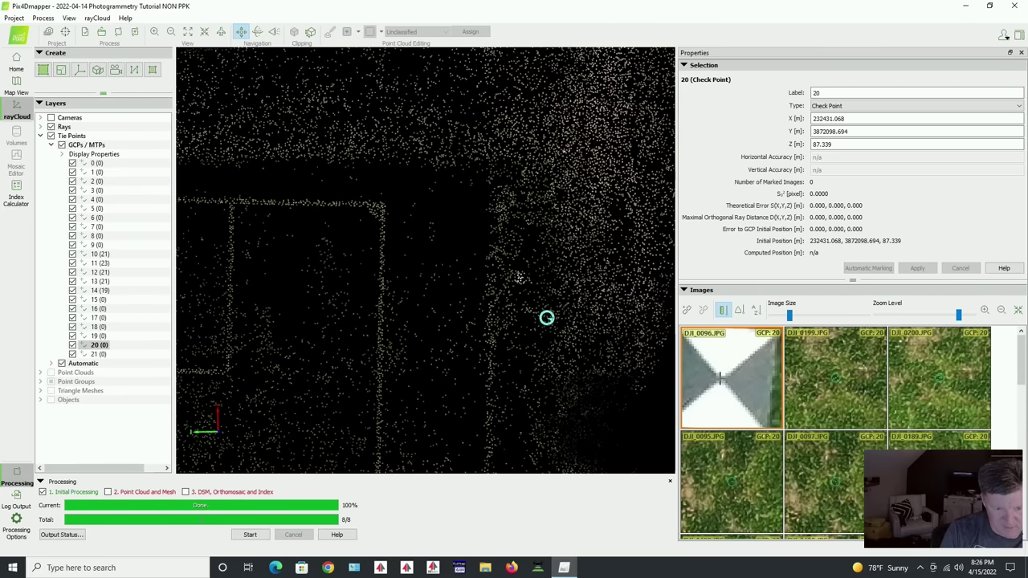
Mark check point 20 at the target centre in DJI_0096, DJI_0199 and DJI_0200, and apply the marks
double_click(845, 383)
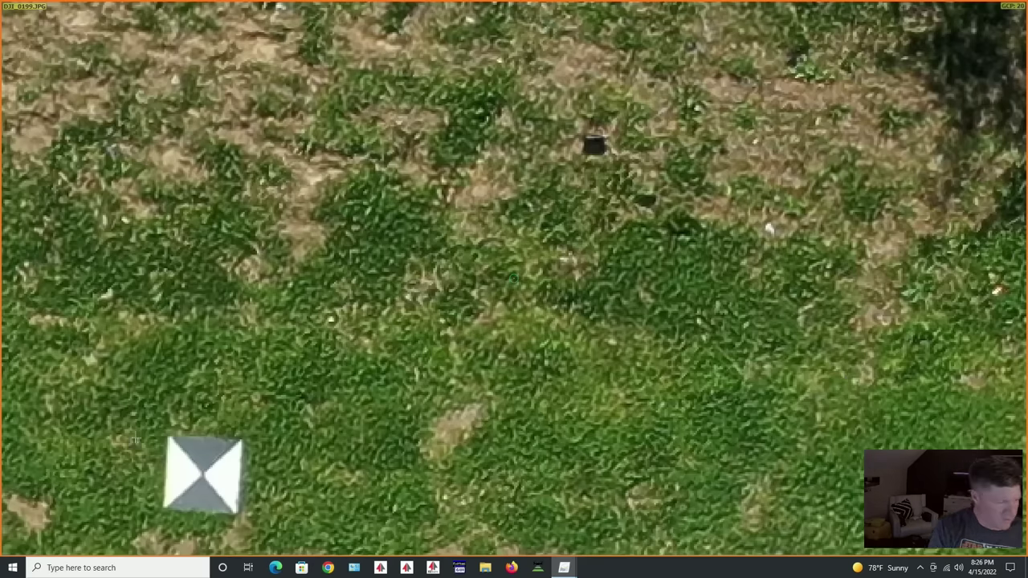
left_click(202, 474)
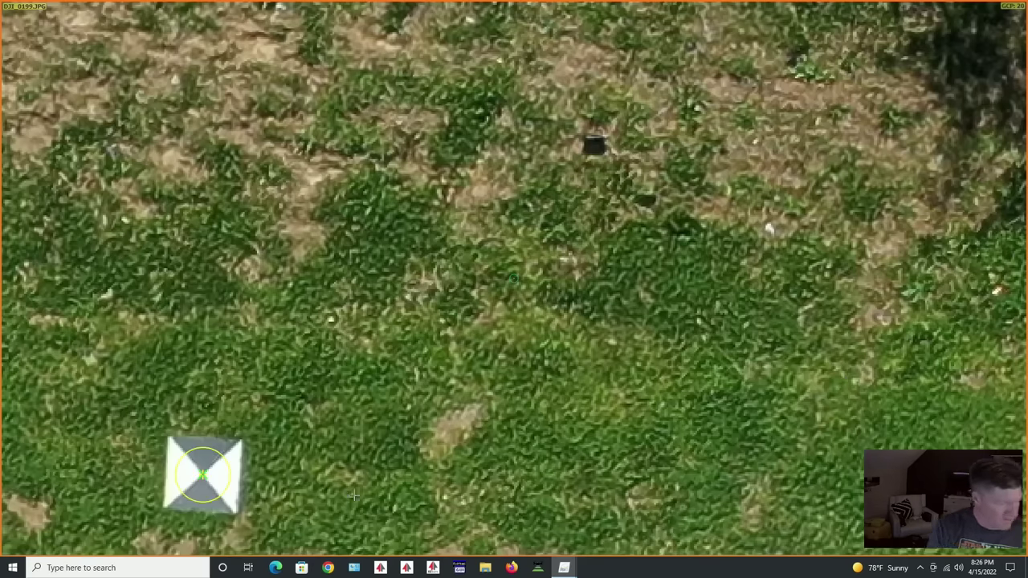
key("Escape")
double_click(937, 387)
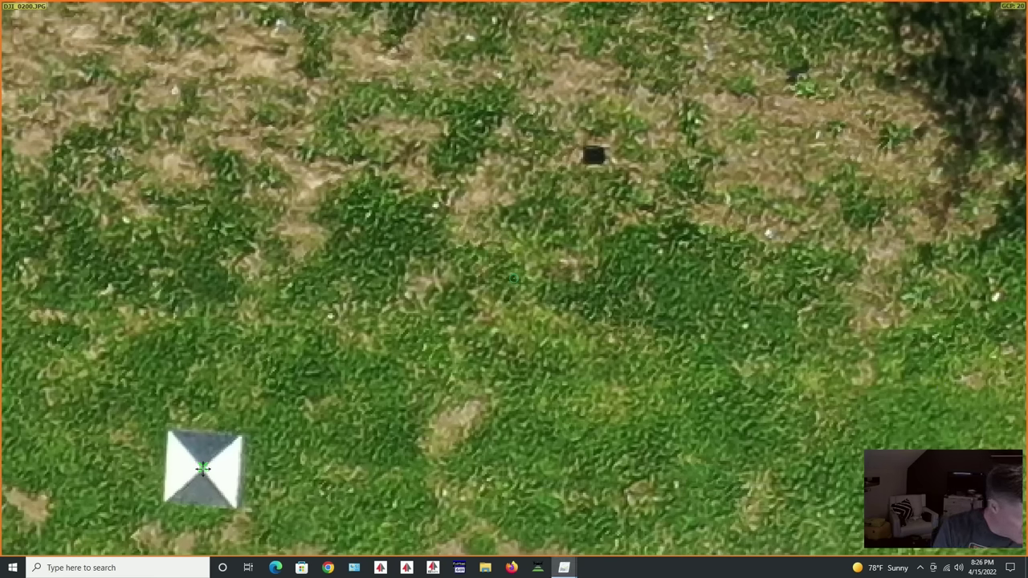
left_click(203, 468)
key("Escape")
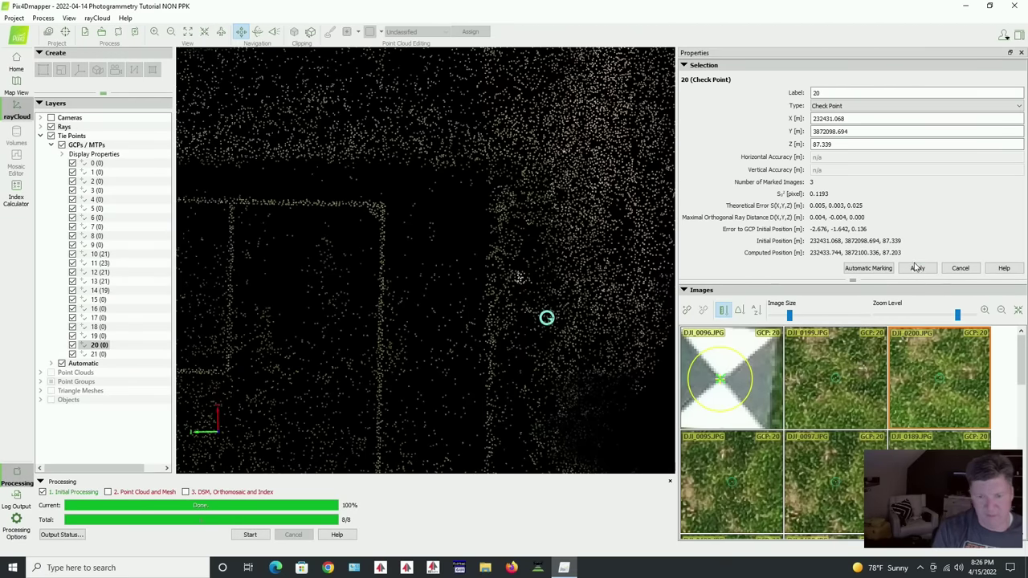
left_click(917, 268)
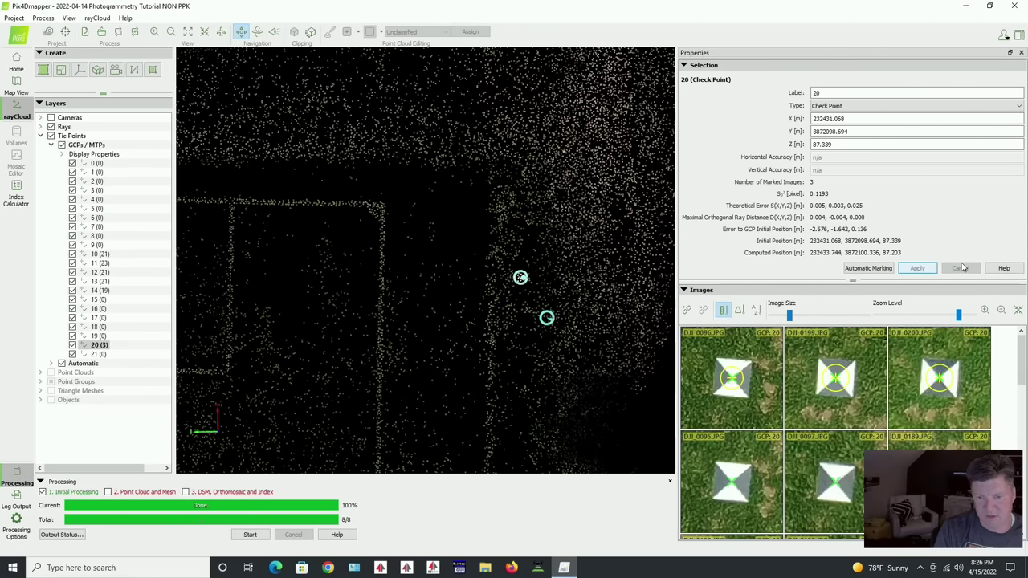
Enlarge the targets in the image previews and mark check point 20 at the target centre in DJI_0095, DJI_0097 and DJI_0189
left_click_drag(958, 319, 965, 319)
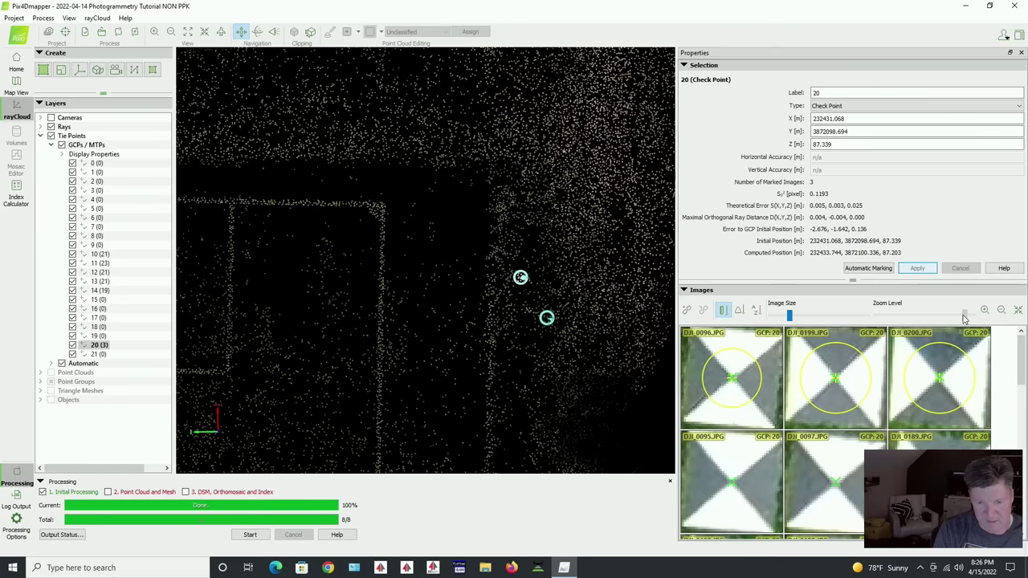
left_click(733, 482)
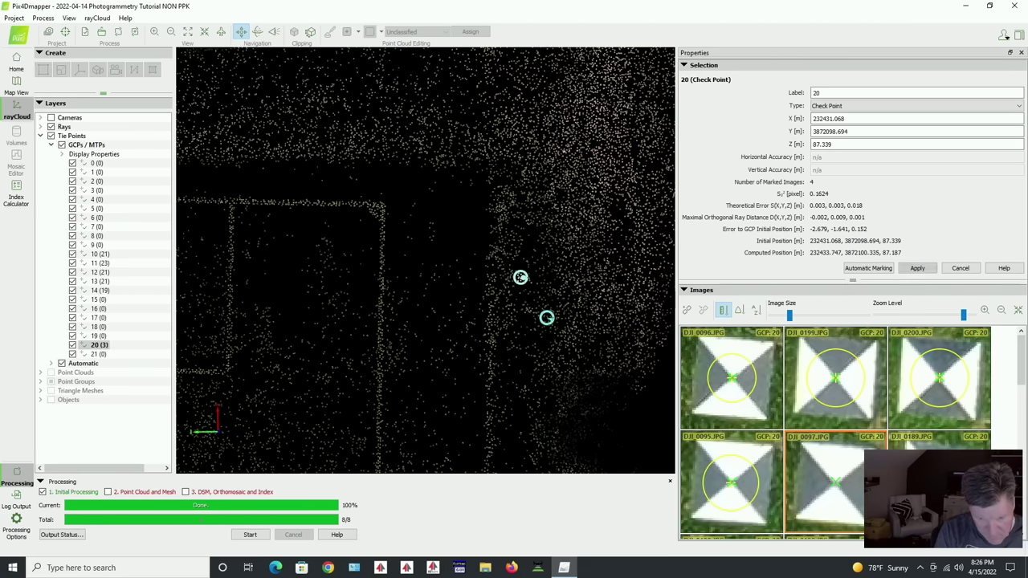
left_click(835, 482)
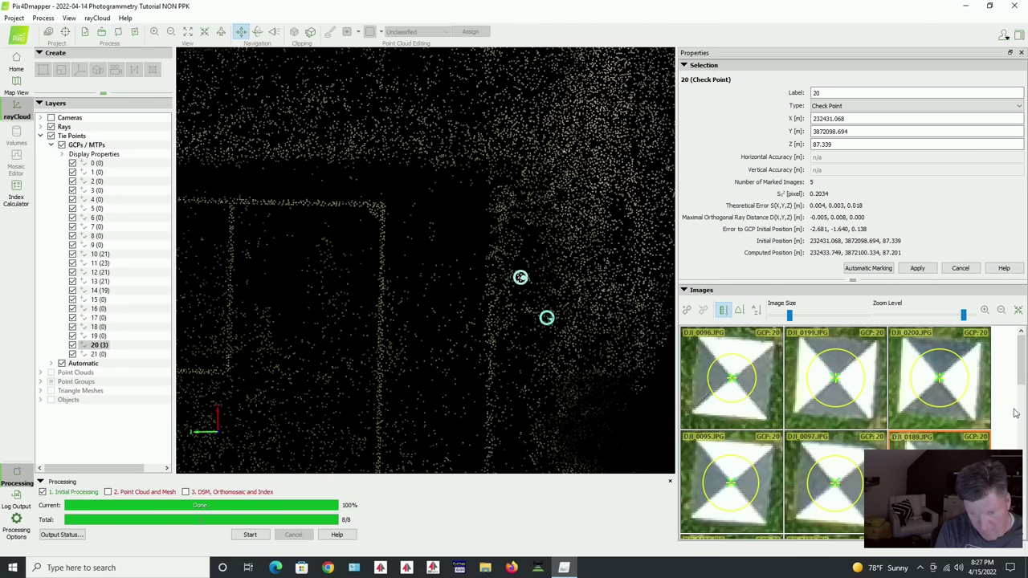
Mark check point 20 at the target centre in images DJI_0190, DJI_0198, DJI_0188, DJI_0191, DJI_0201 and DJI_0082
scroll(1021, 360, "down", 3)
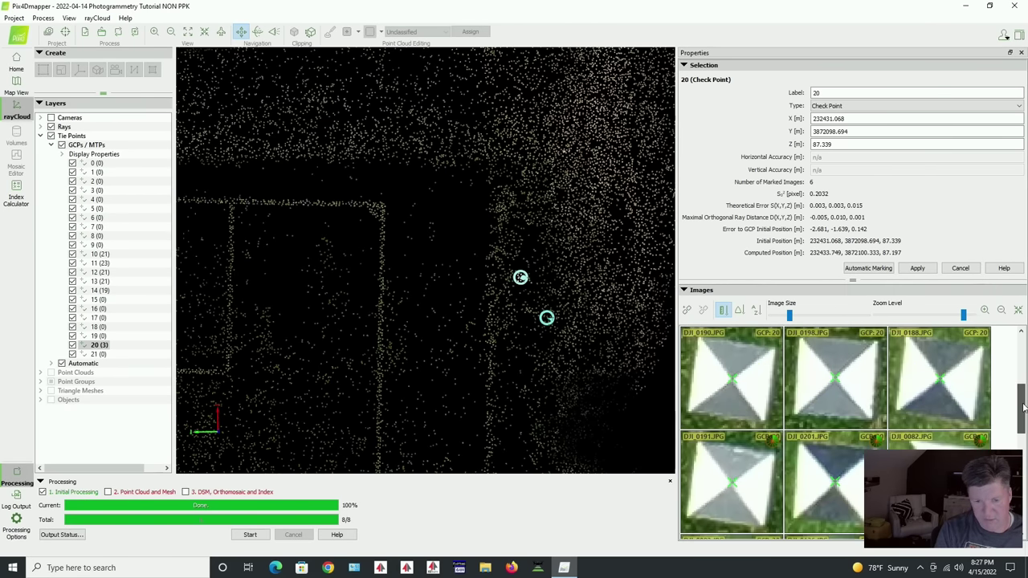
left_click(732, 379)
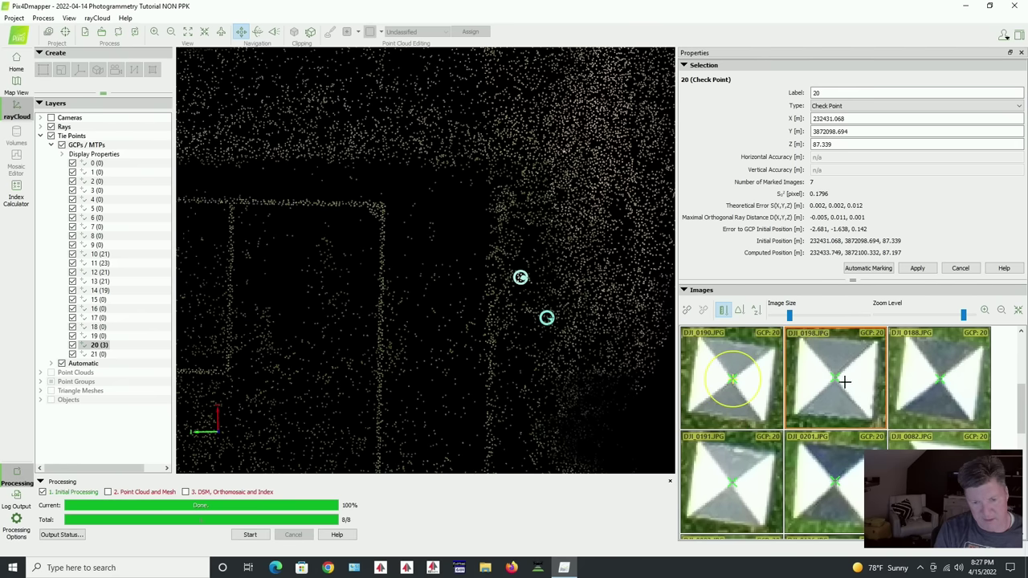
left_click(836, 379)
left_click(941, 378)
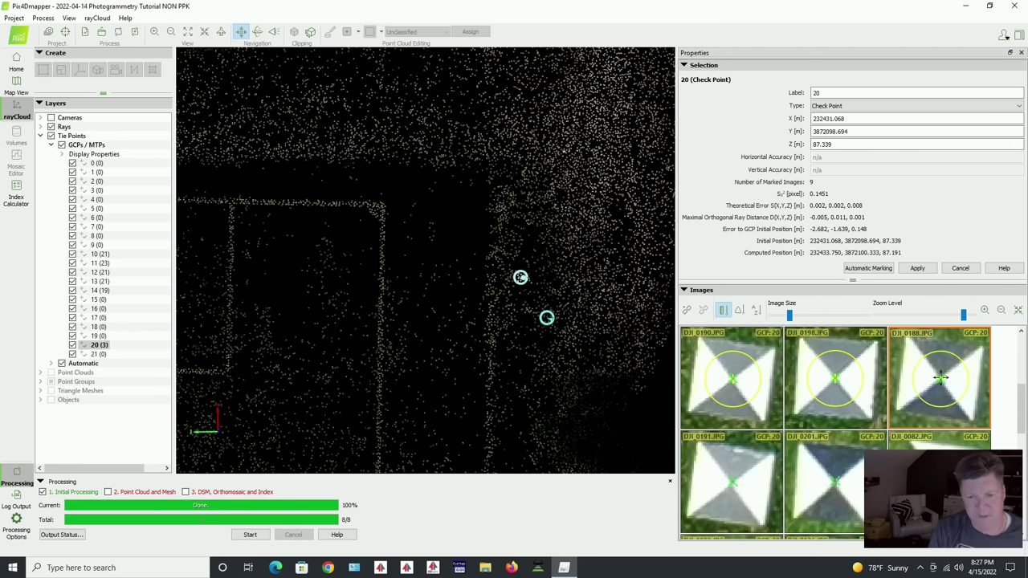
left_click(733, 483)
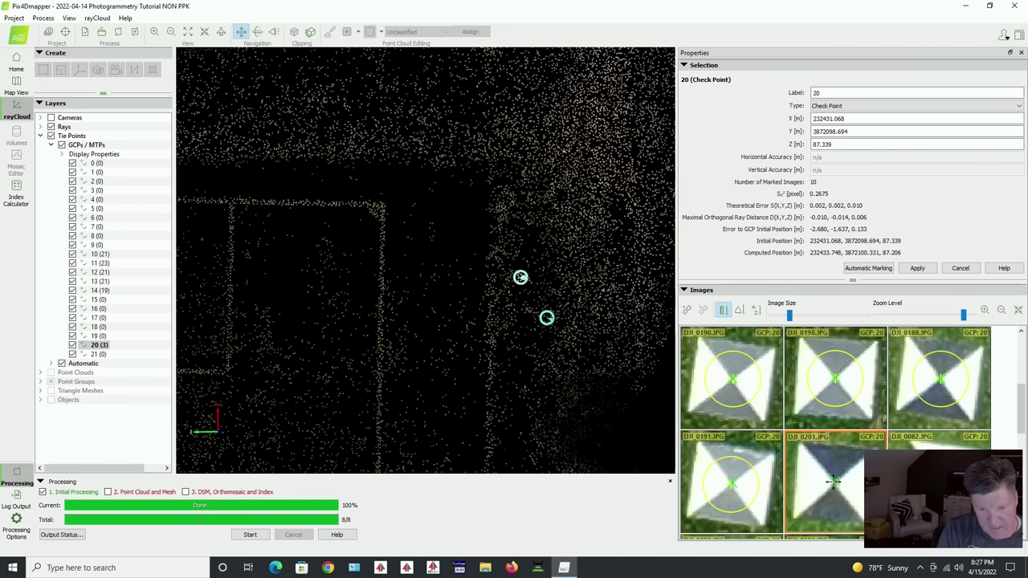
left_click(836, 483)
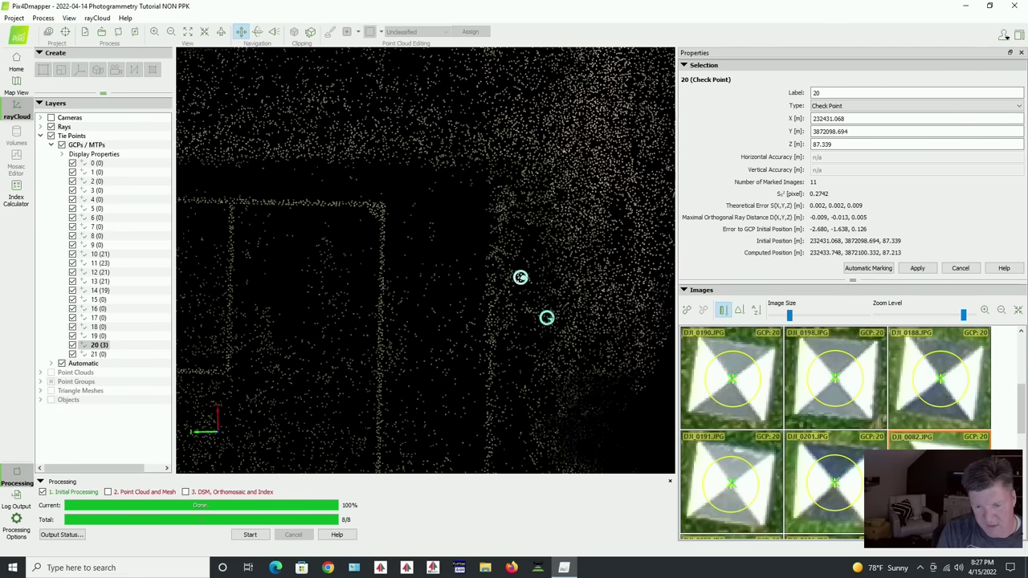
left_click(940, 482)
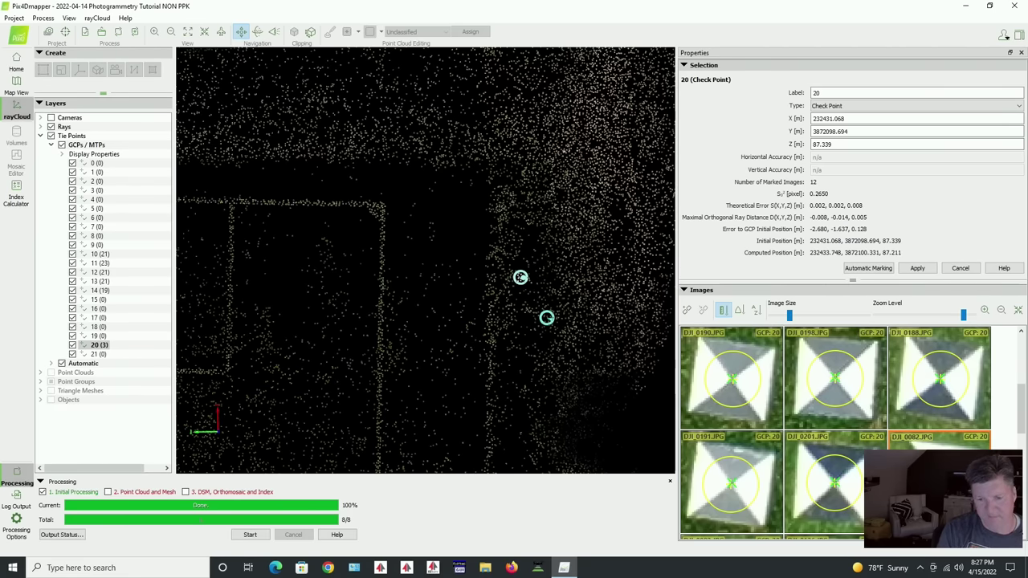
Mark check point 20 at the target centre in images DJI_0083, DJI_0126 and DJI_0081
left_click_drag(1019, 434, 1022, 467)
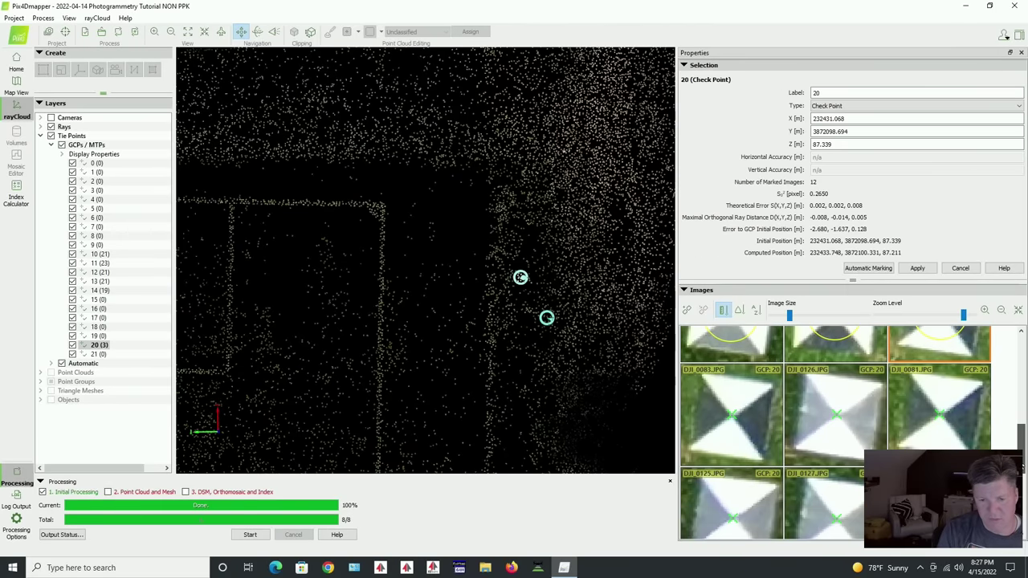
left_click(734, 414)
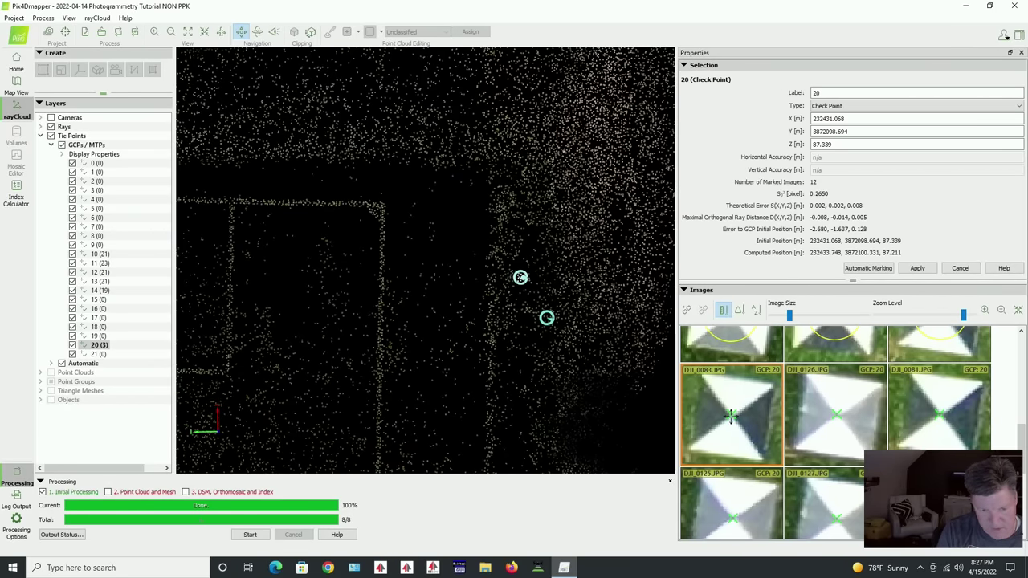
left_click(731, 414)
left_click(819, 424)
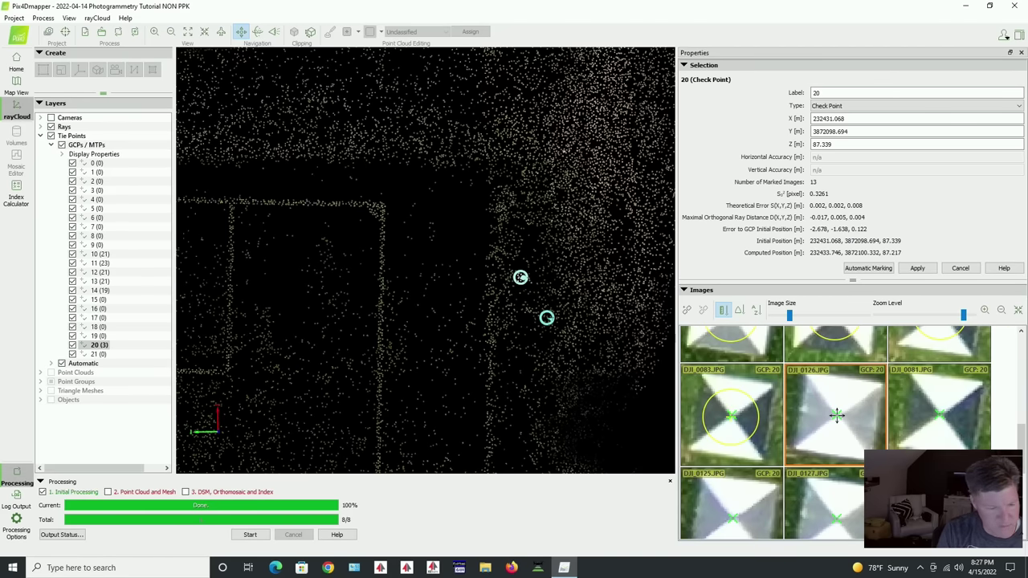
left_click(837, 414)
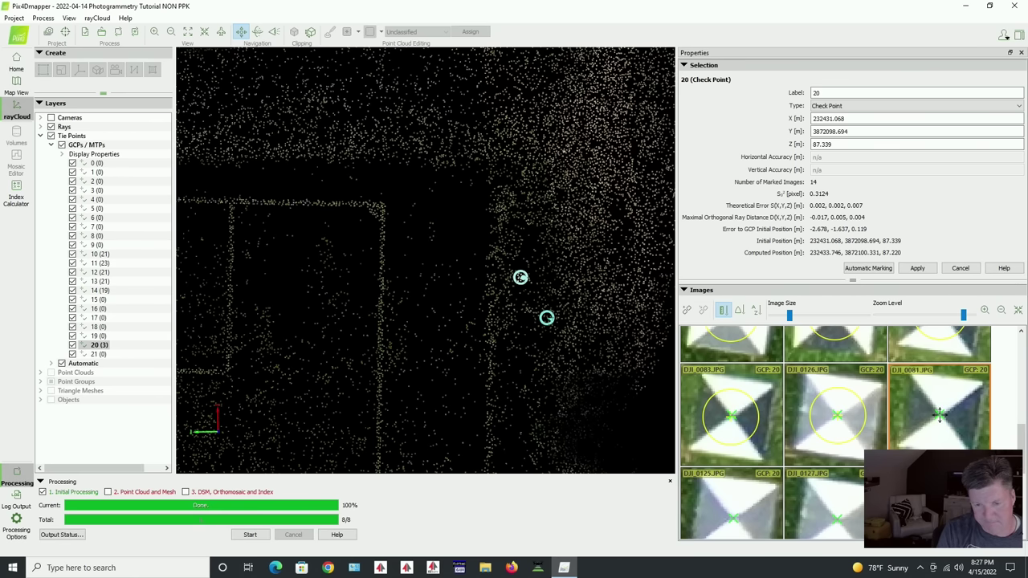
left_click(939, 414)
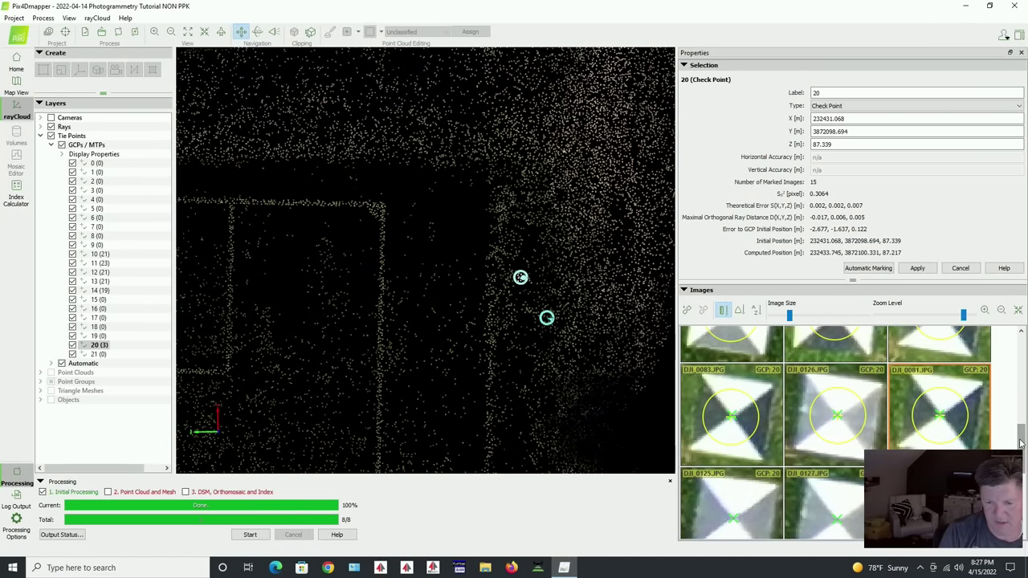
Mark check point 20 at the target centre in images DJI_0125 and DJI_0127
scroll(1021, 443, "down", 2)
left_click(711, 428)
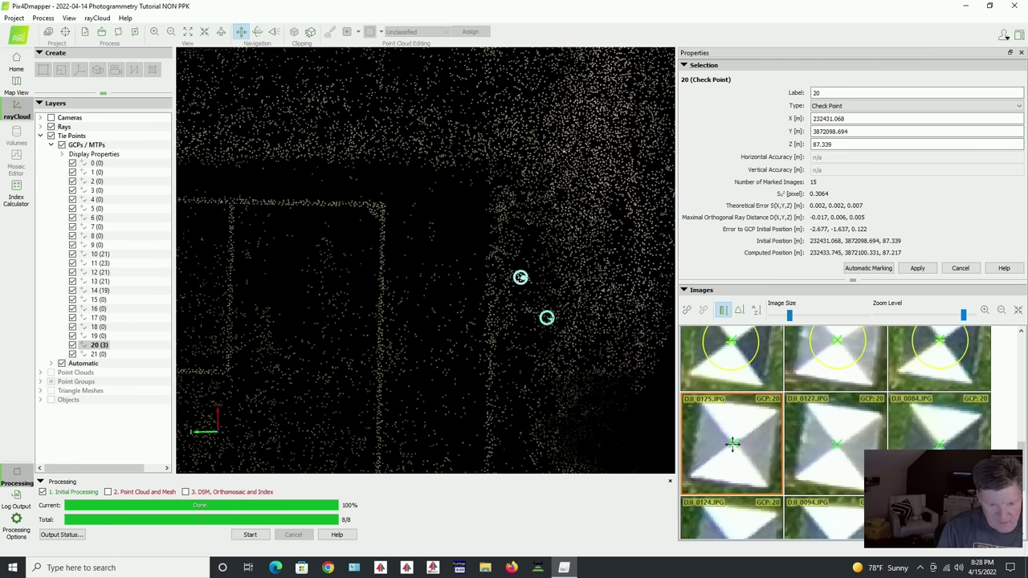
left_click(732, 443)
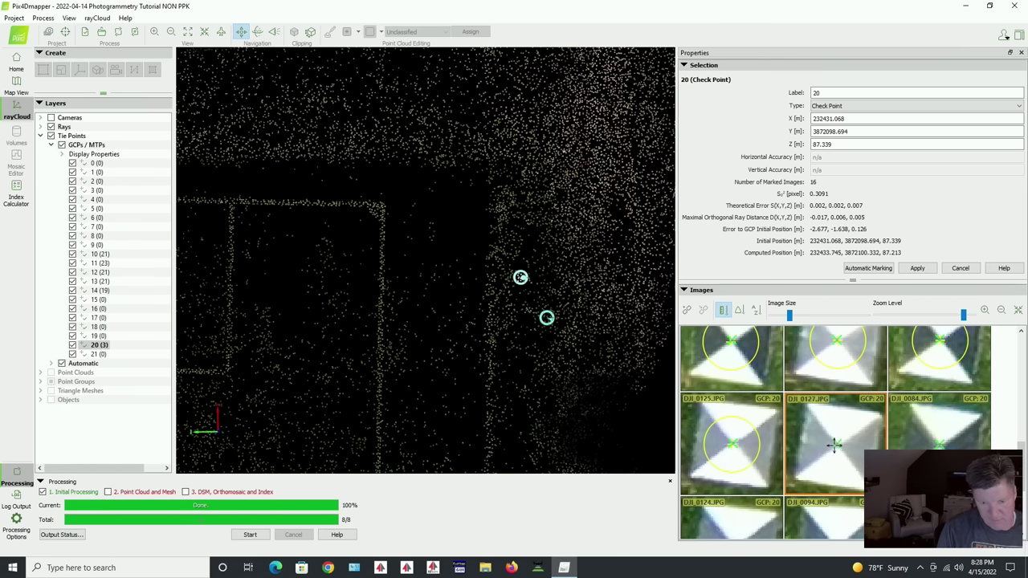
left_click(836, 444)
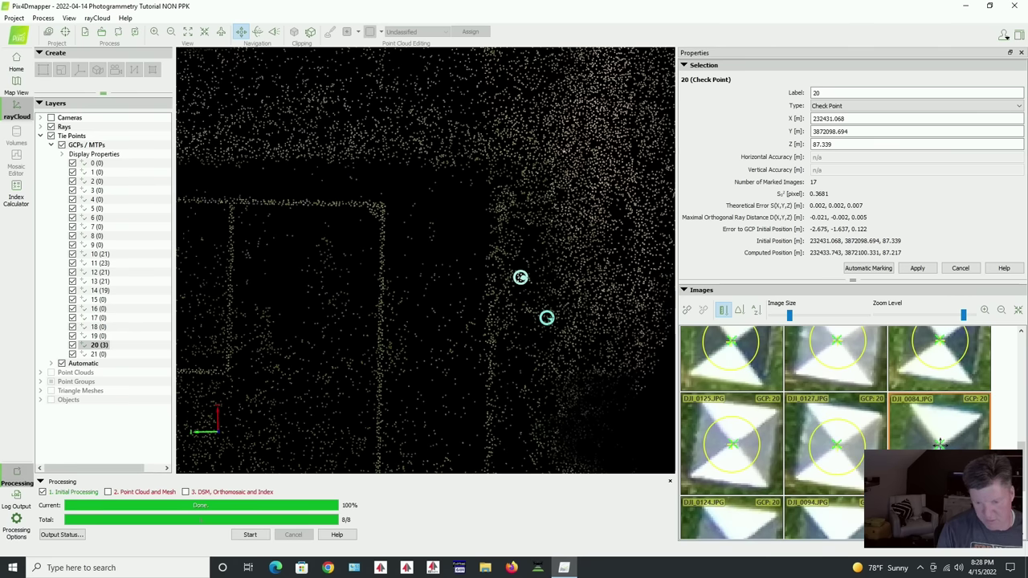
Mark check point 20 at the target centre in images DJI_0084, DJI_0124 and DJI_0094, and apply the markings
left_click(940, 445)
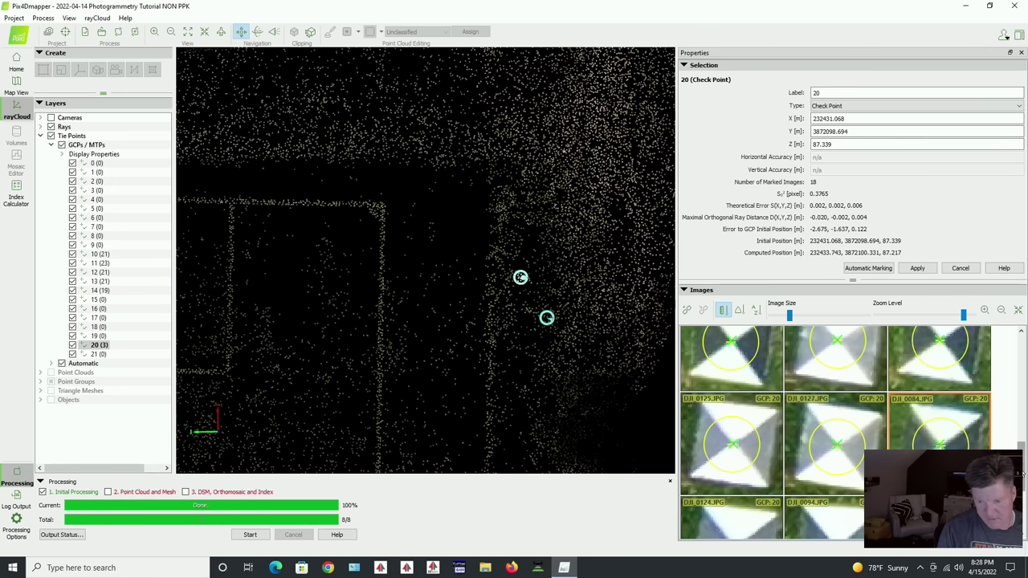
scroll(1023, 475, "down", 3)
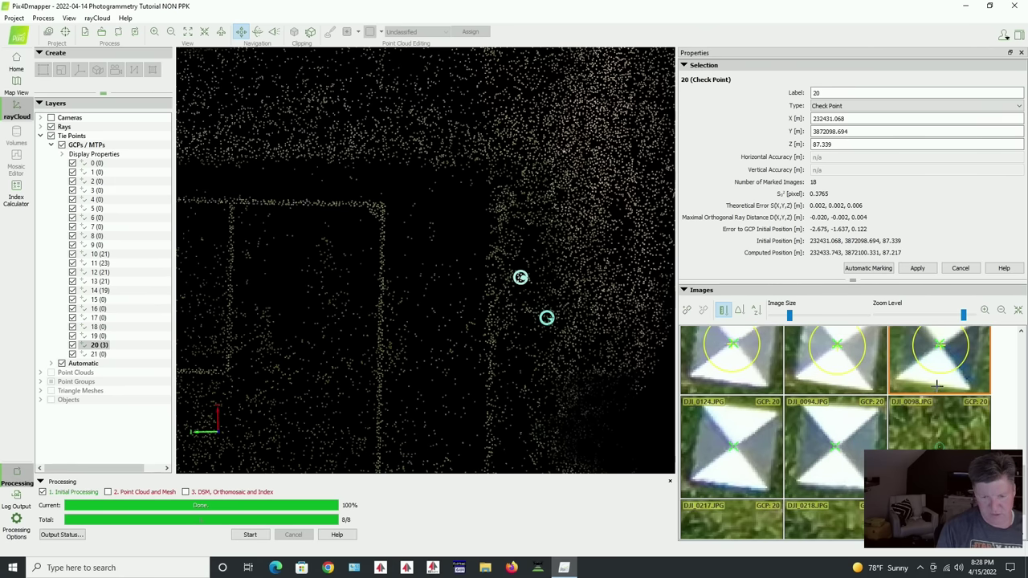
left_click(733, 447)
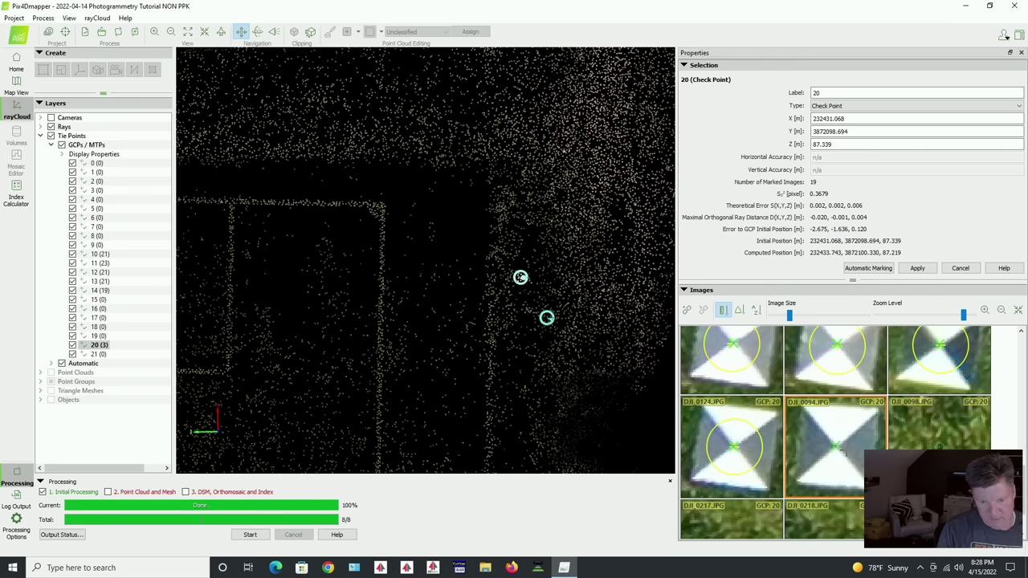
left_click(835, 446)
scroll(1023, 487, "down", 1)
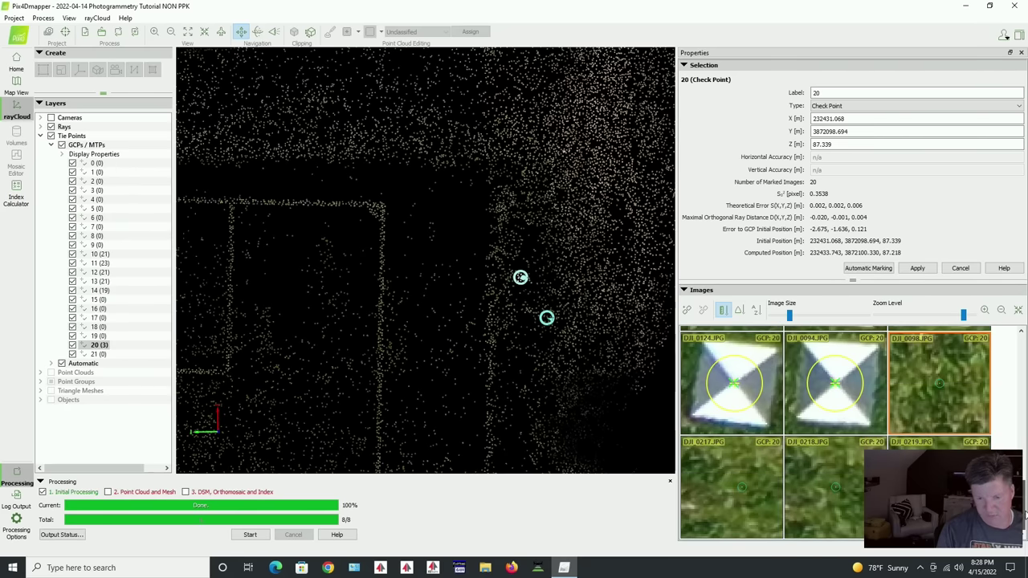
left_click(919, 269)
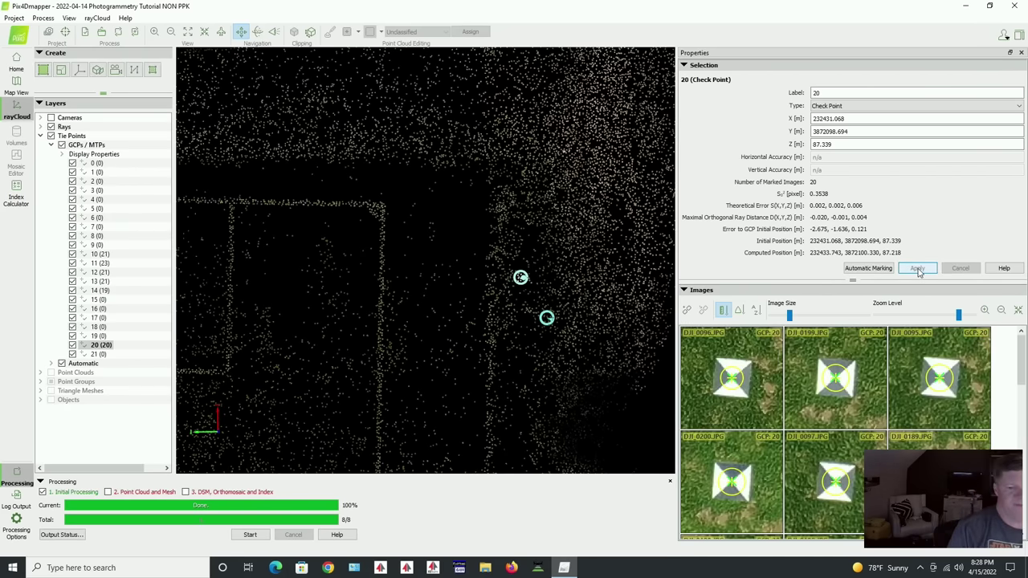
Locate check point 5 in the parking lot of the point cloud and select it to display its images
scroll(559, 353, "down", 3)
scroll(560, 356, "down", 4)
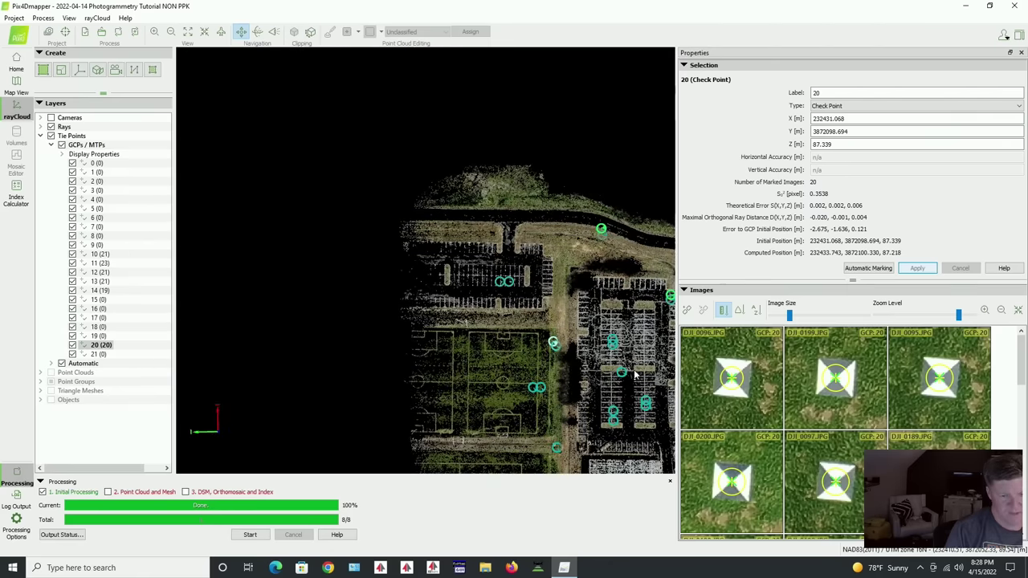
scroll(622, 370, "up", 5)
scroll(599, 327, "up", 2)
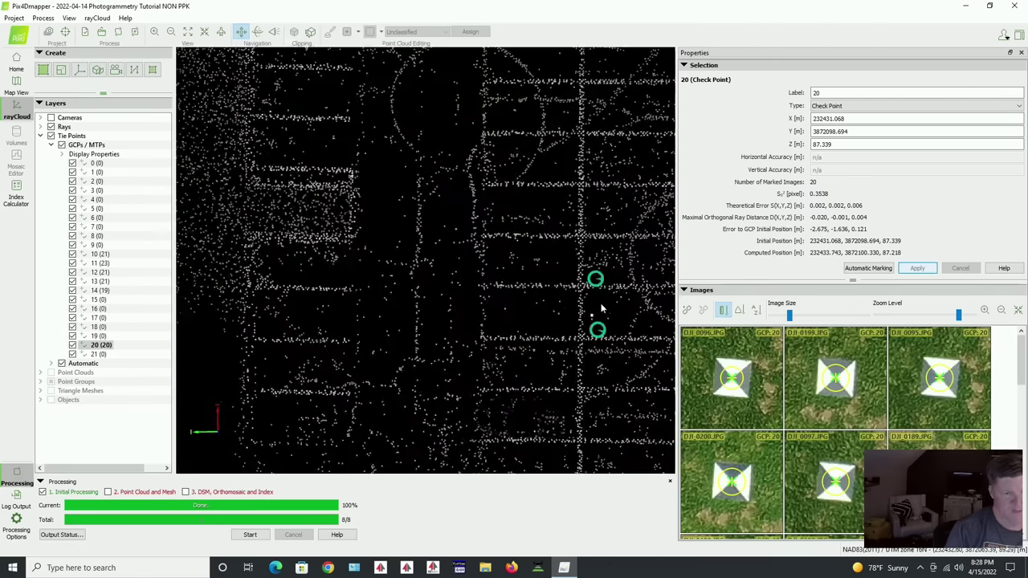
scroll(600, 307, "up", 3)
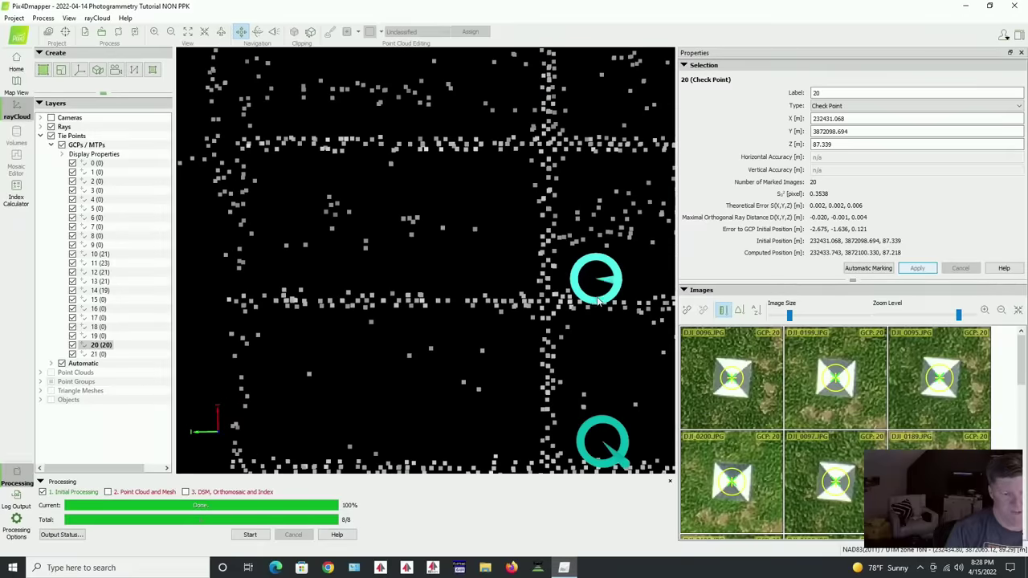
left_click(599, 300)
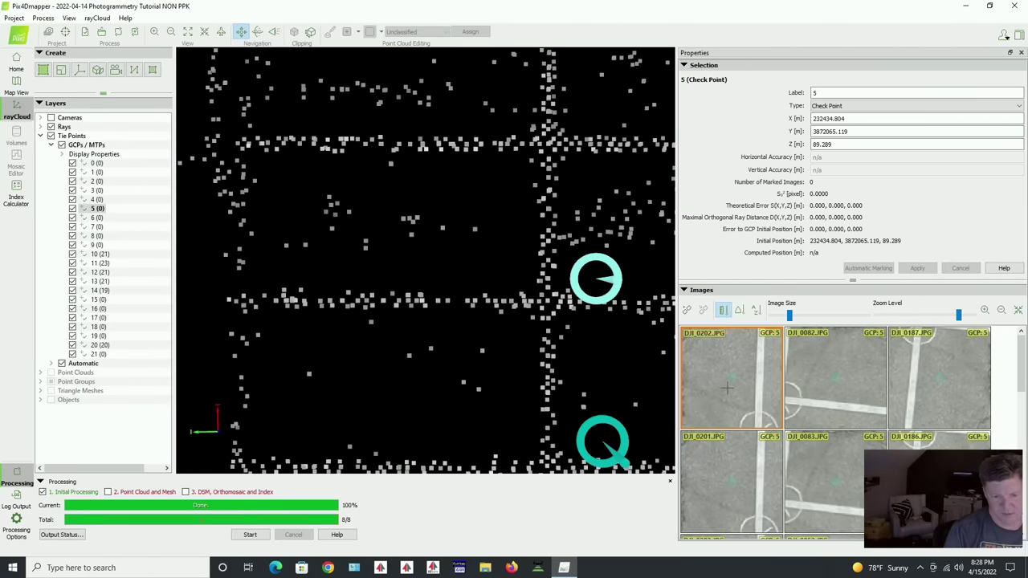
scroll(727, 388, "down", 3)
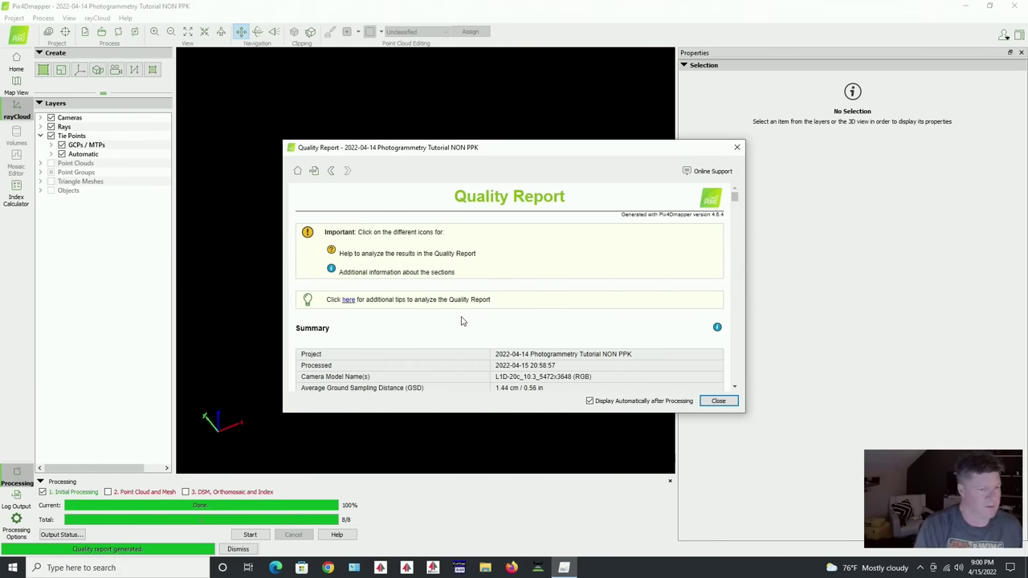
Open the non-PPK project's quality report as a PDF and examine it from the Quality Check through to the Ground Control Points section
left_click(316, 171)
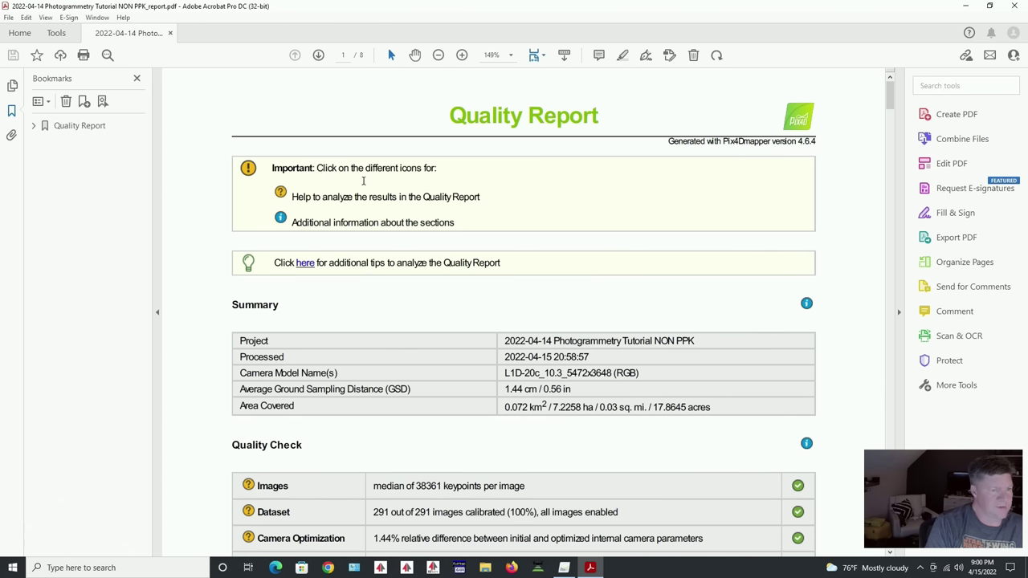
scroll(523, 294, "down", 5)
scroll(523, 294, "down", 2)
scroll(489, 287, "up", 2)
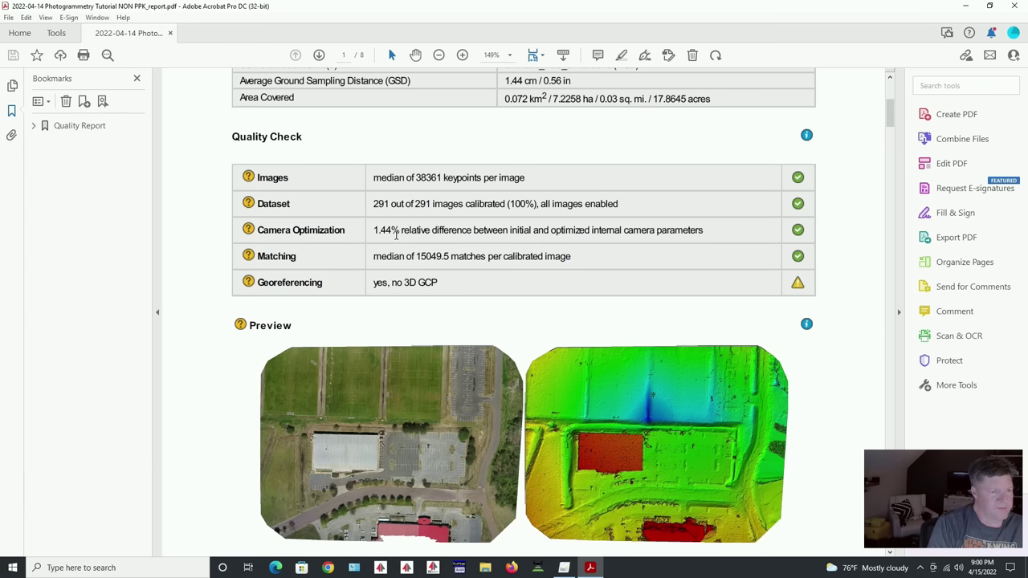
scroll(492, 254, "down", 15)
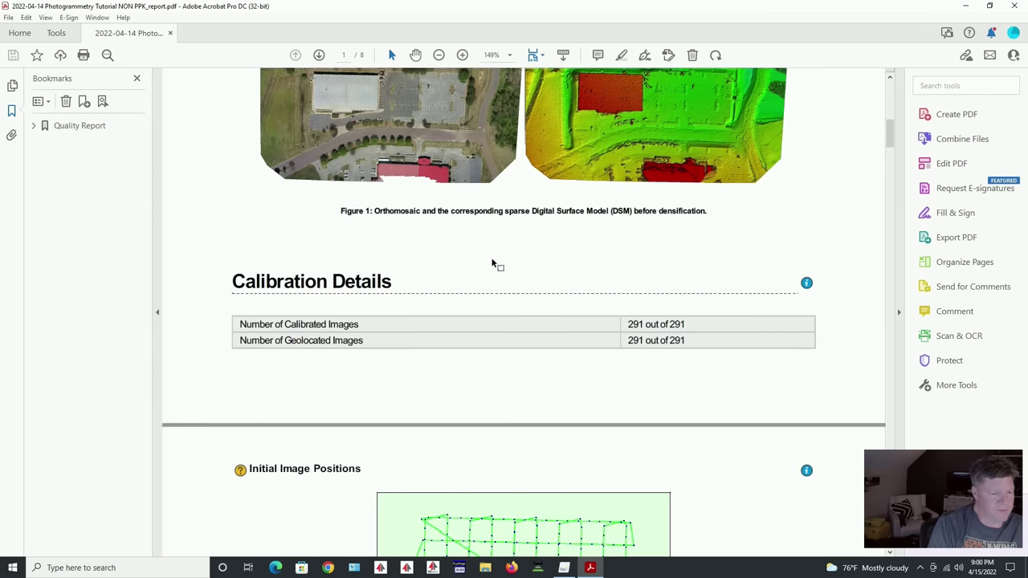
scroll(492, 260, "down", 15)
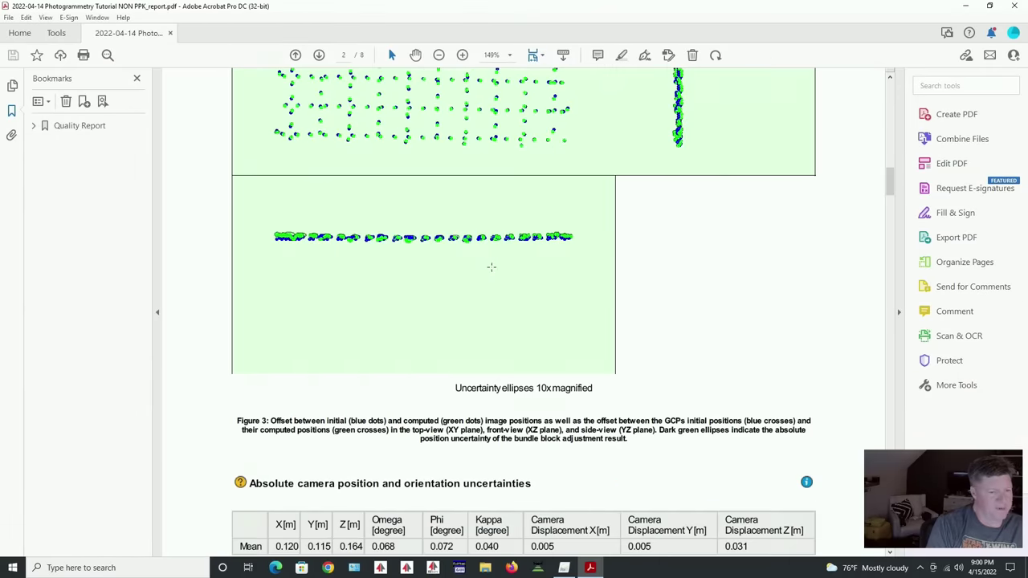
scroll(488, 275, "down", 15)
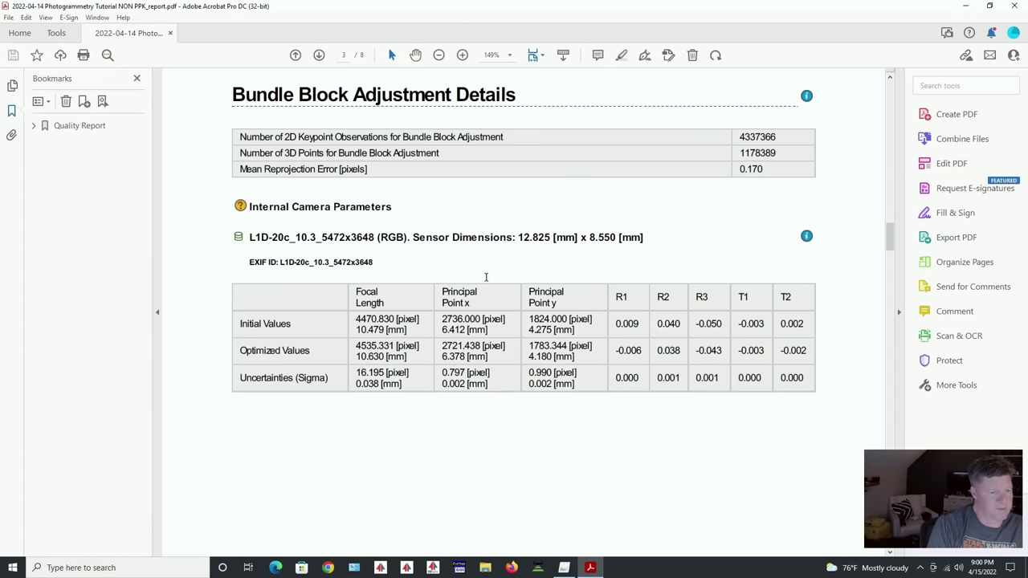
scroll(487, 290, "down", 15)
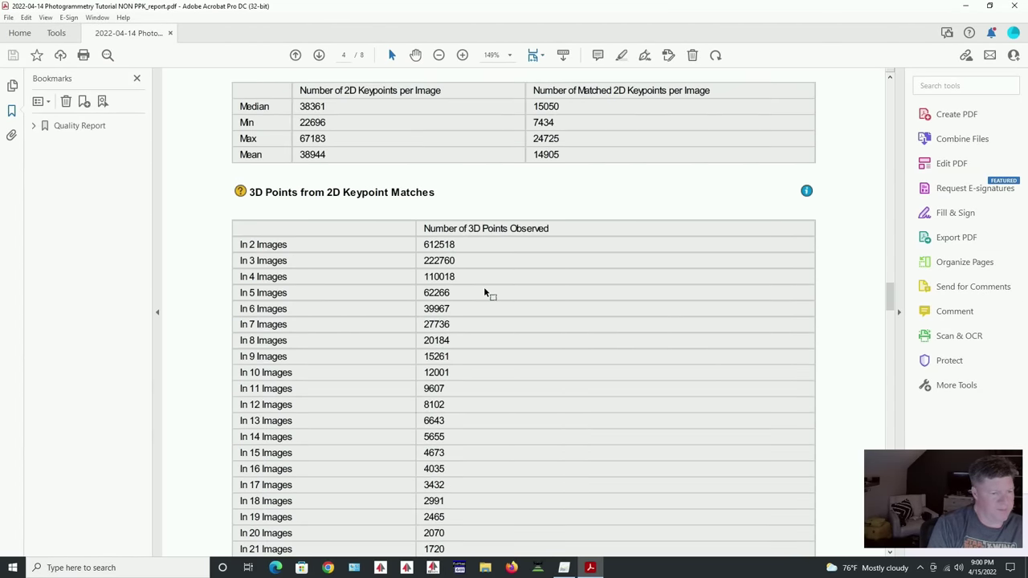
scroll(484, 298, "down", 15)
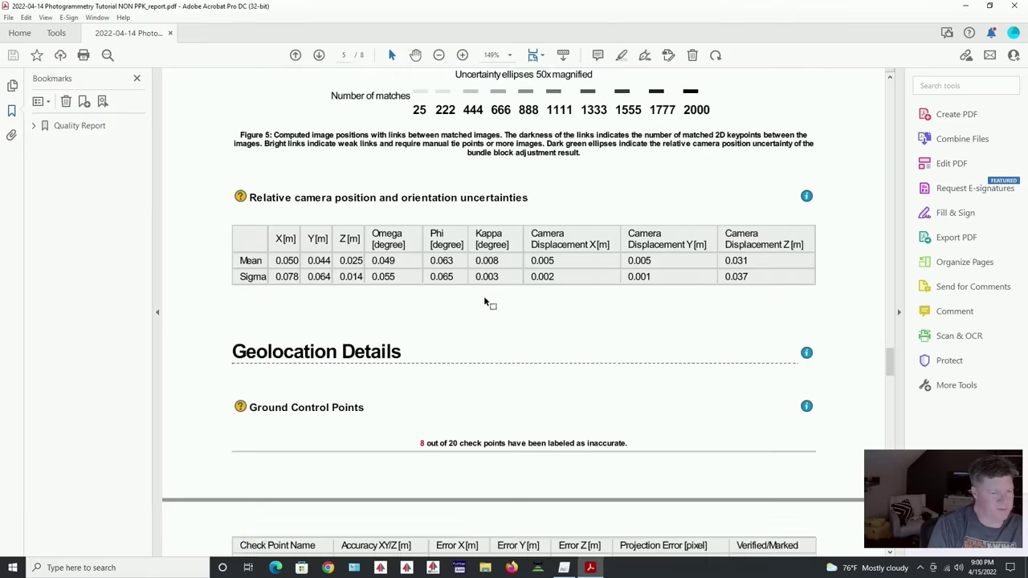